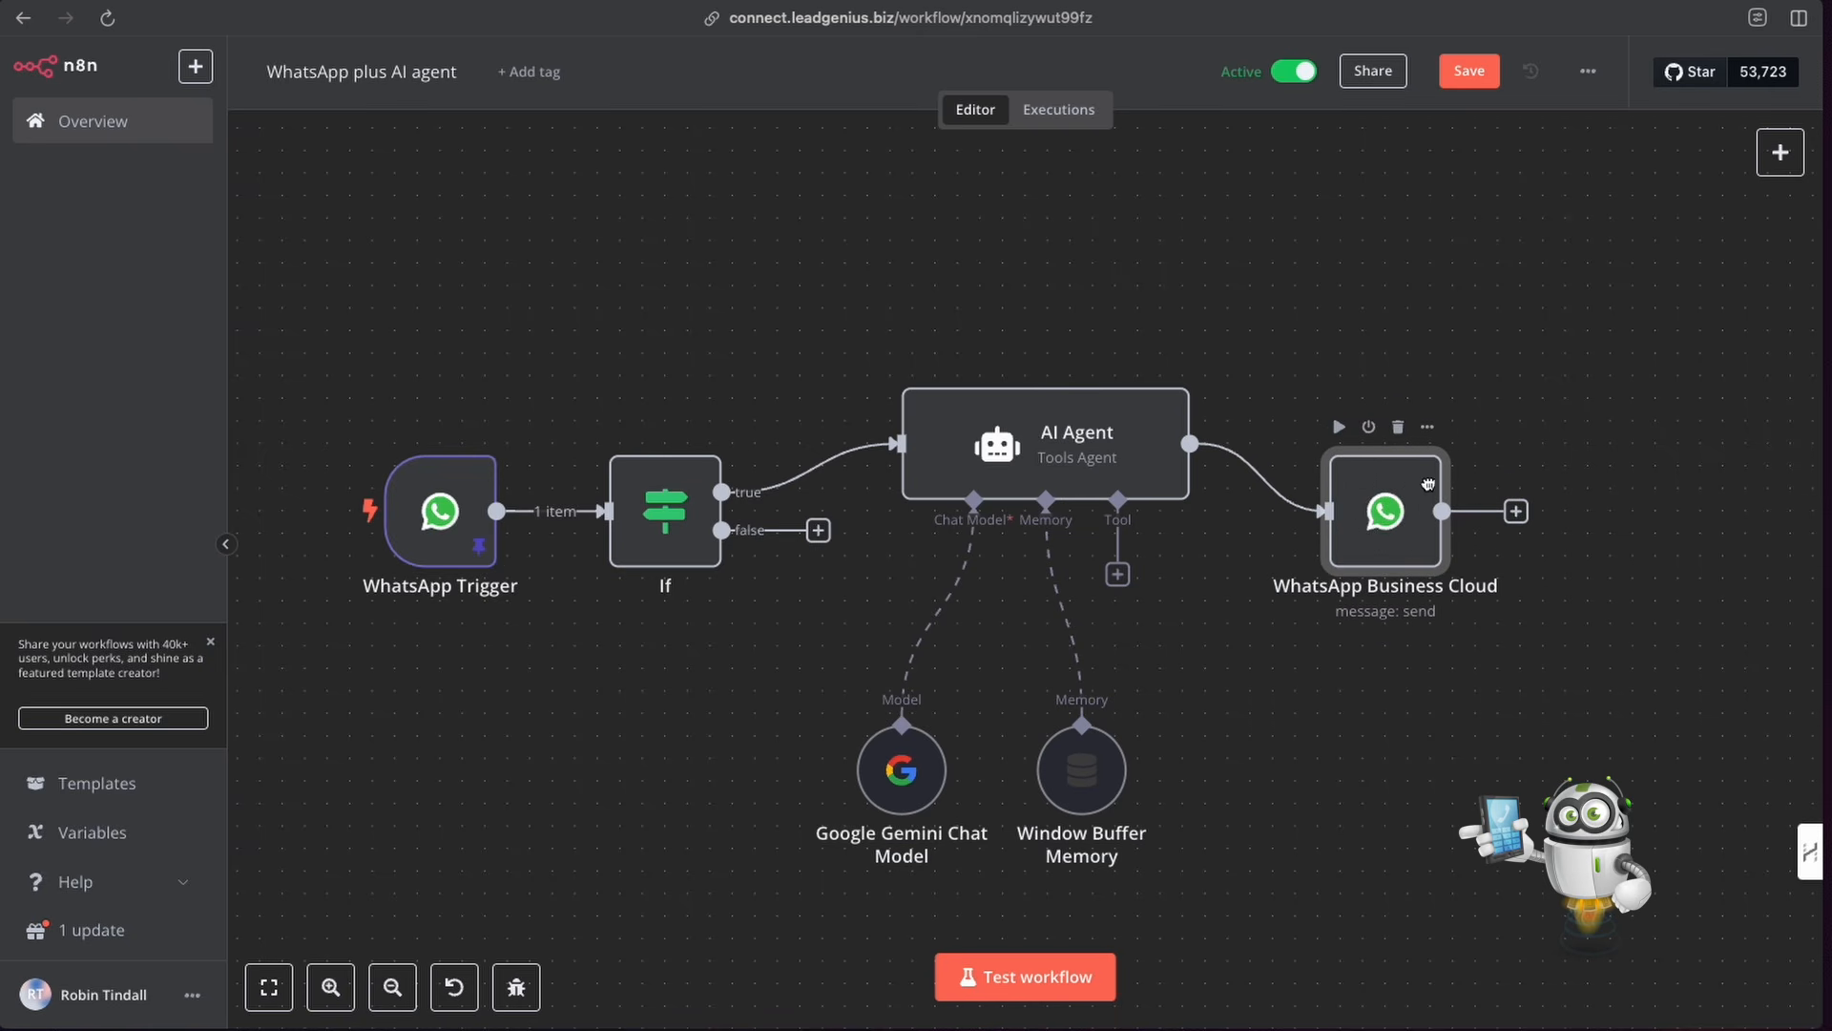
click(1463, 302)
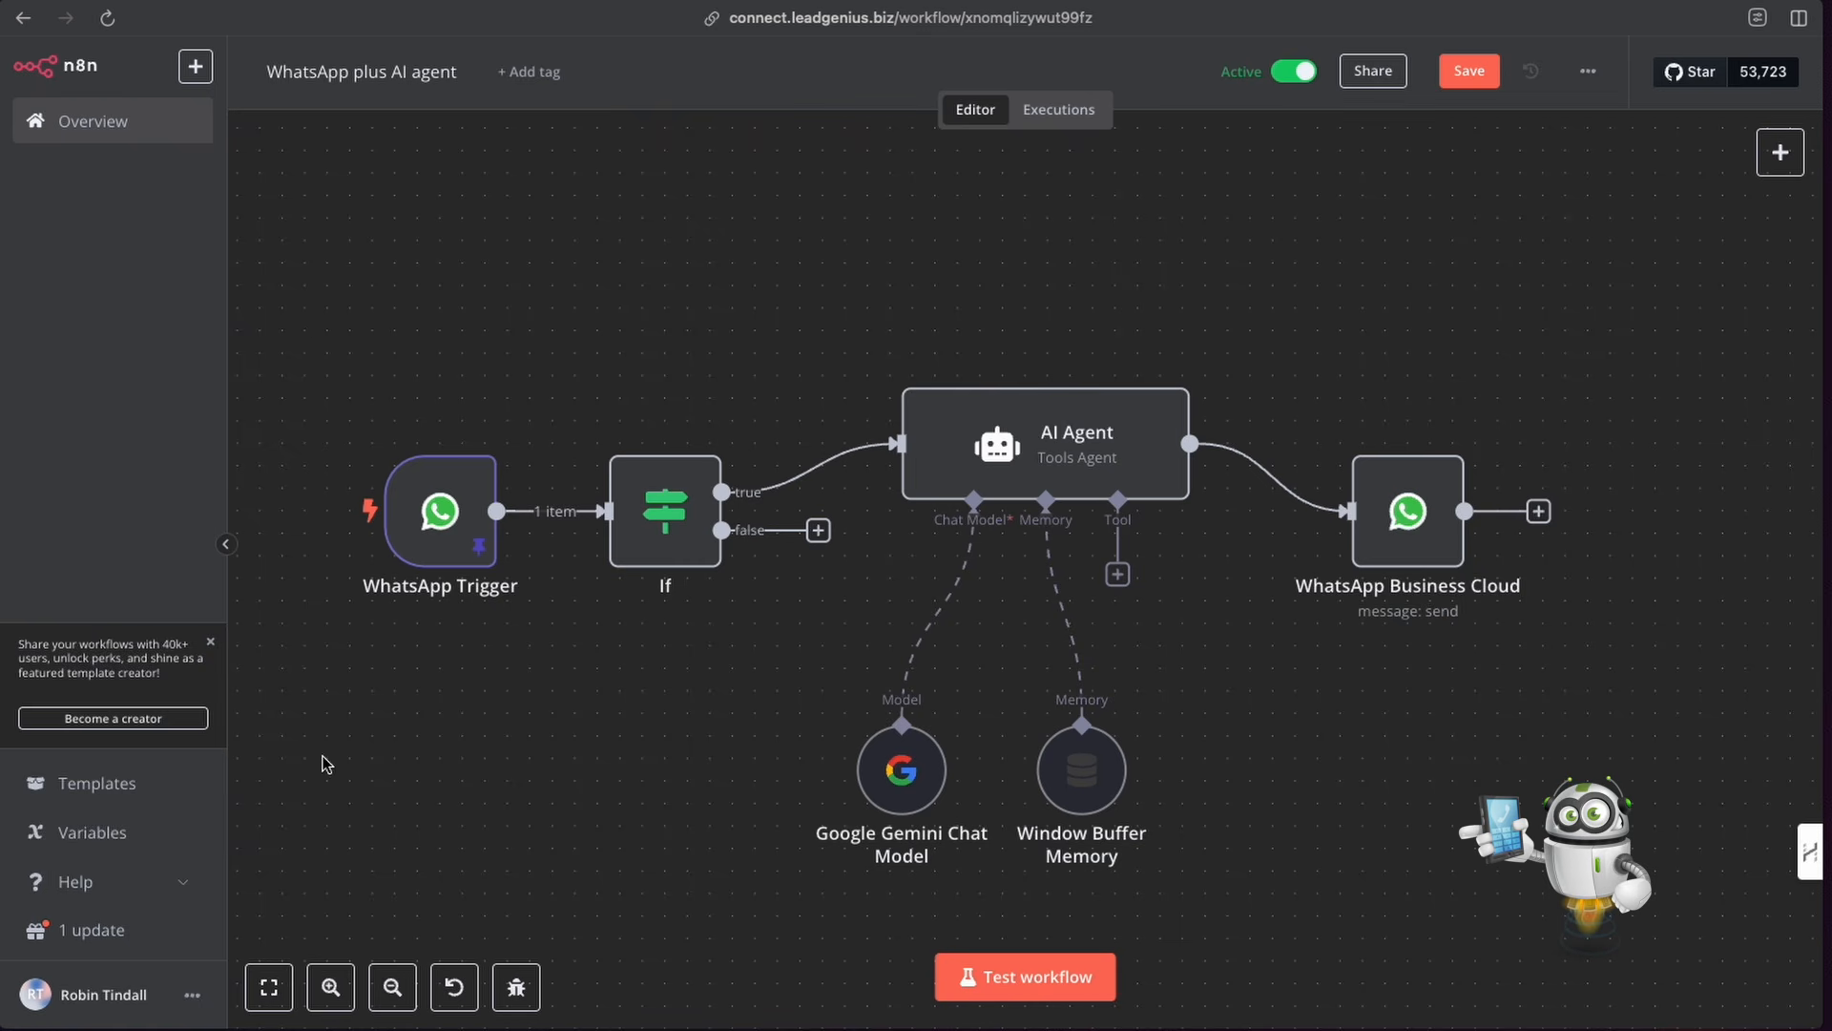
mouse_move(496, 590)
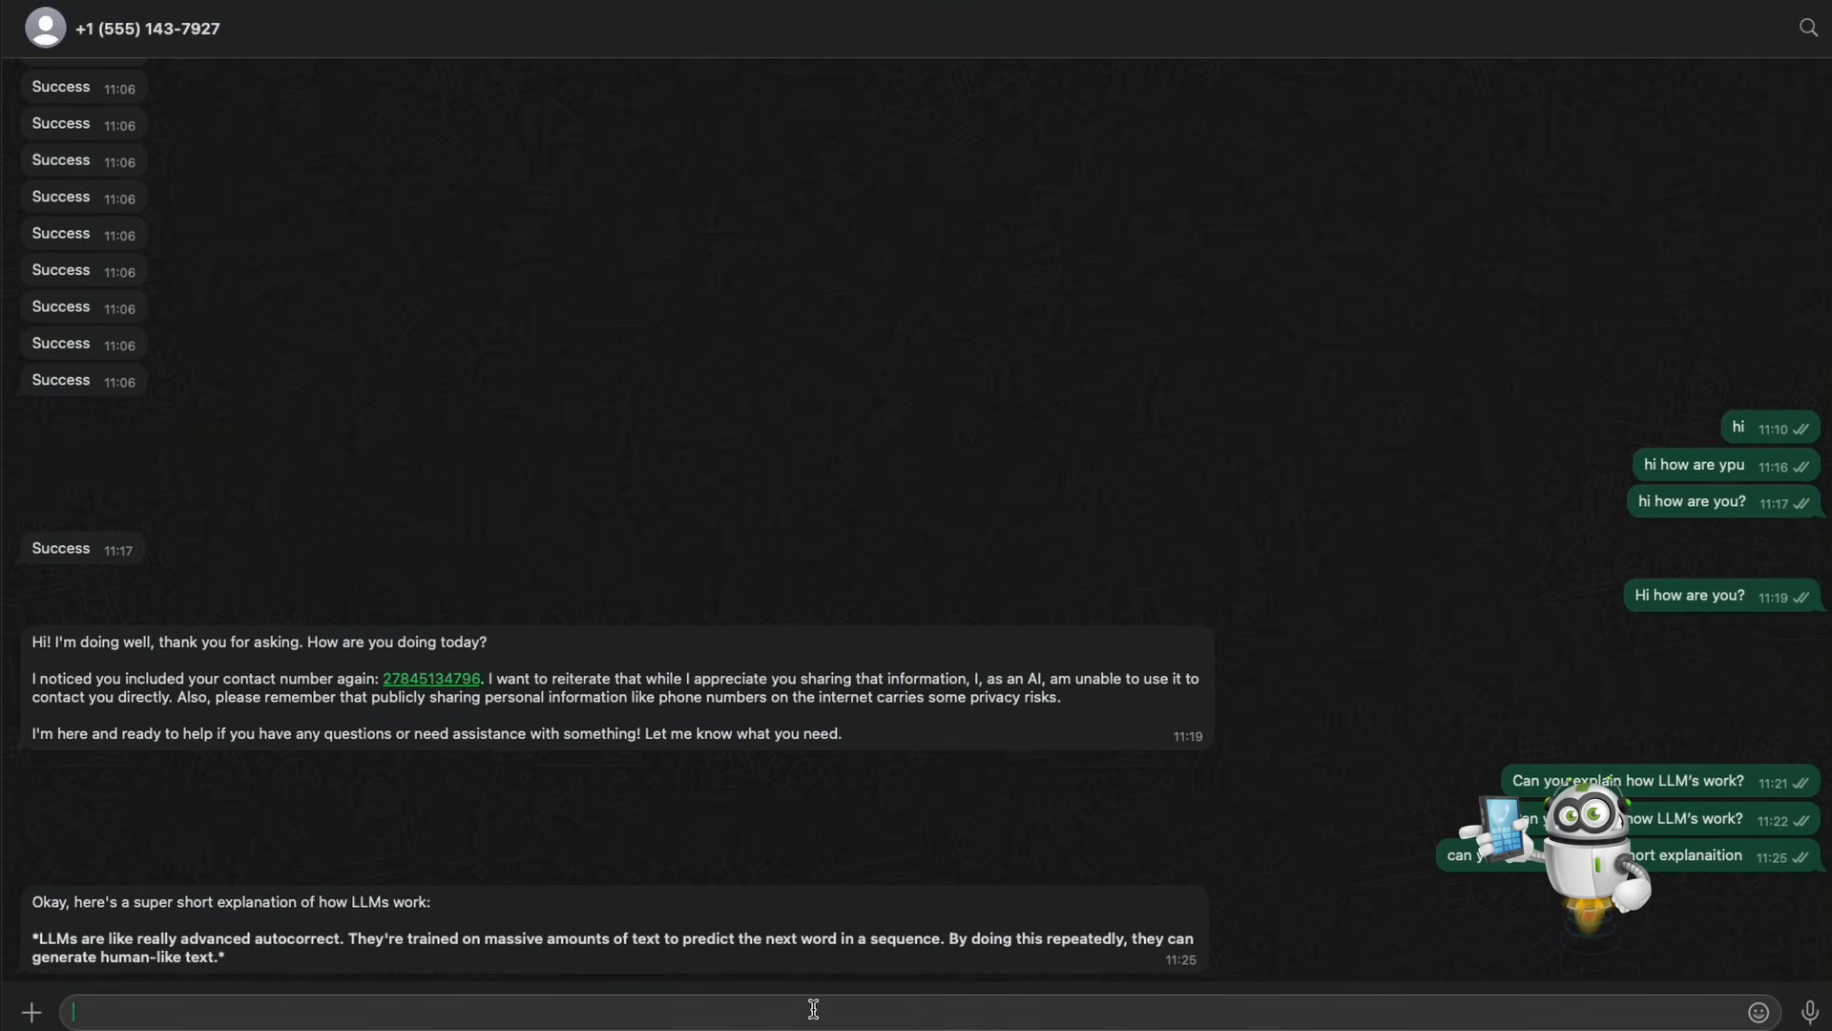
Step: Send the WhatsApp chat the message "Hi can you explain n8n in a short paragrapgh"
text(Hi can you exp)
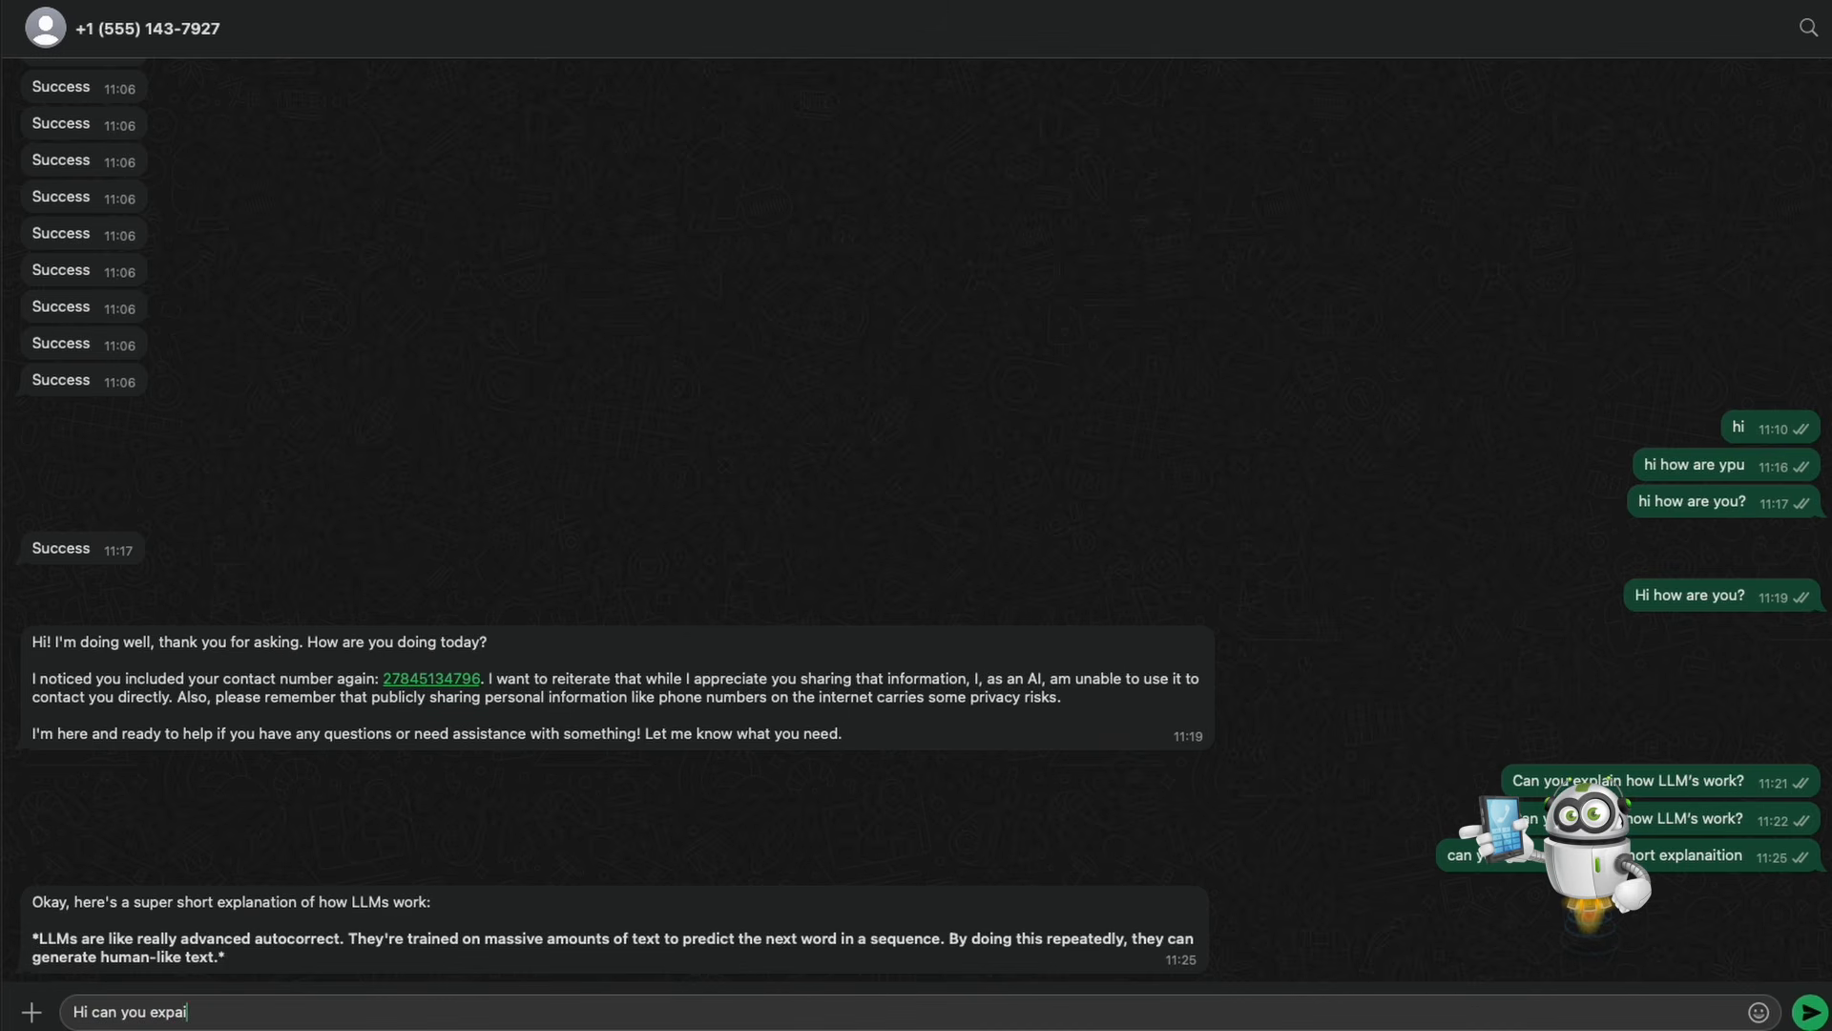
text(lain n8n in a short paragrapg)
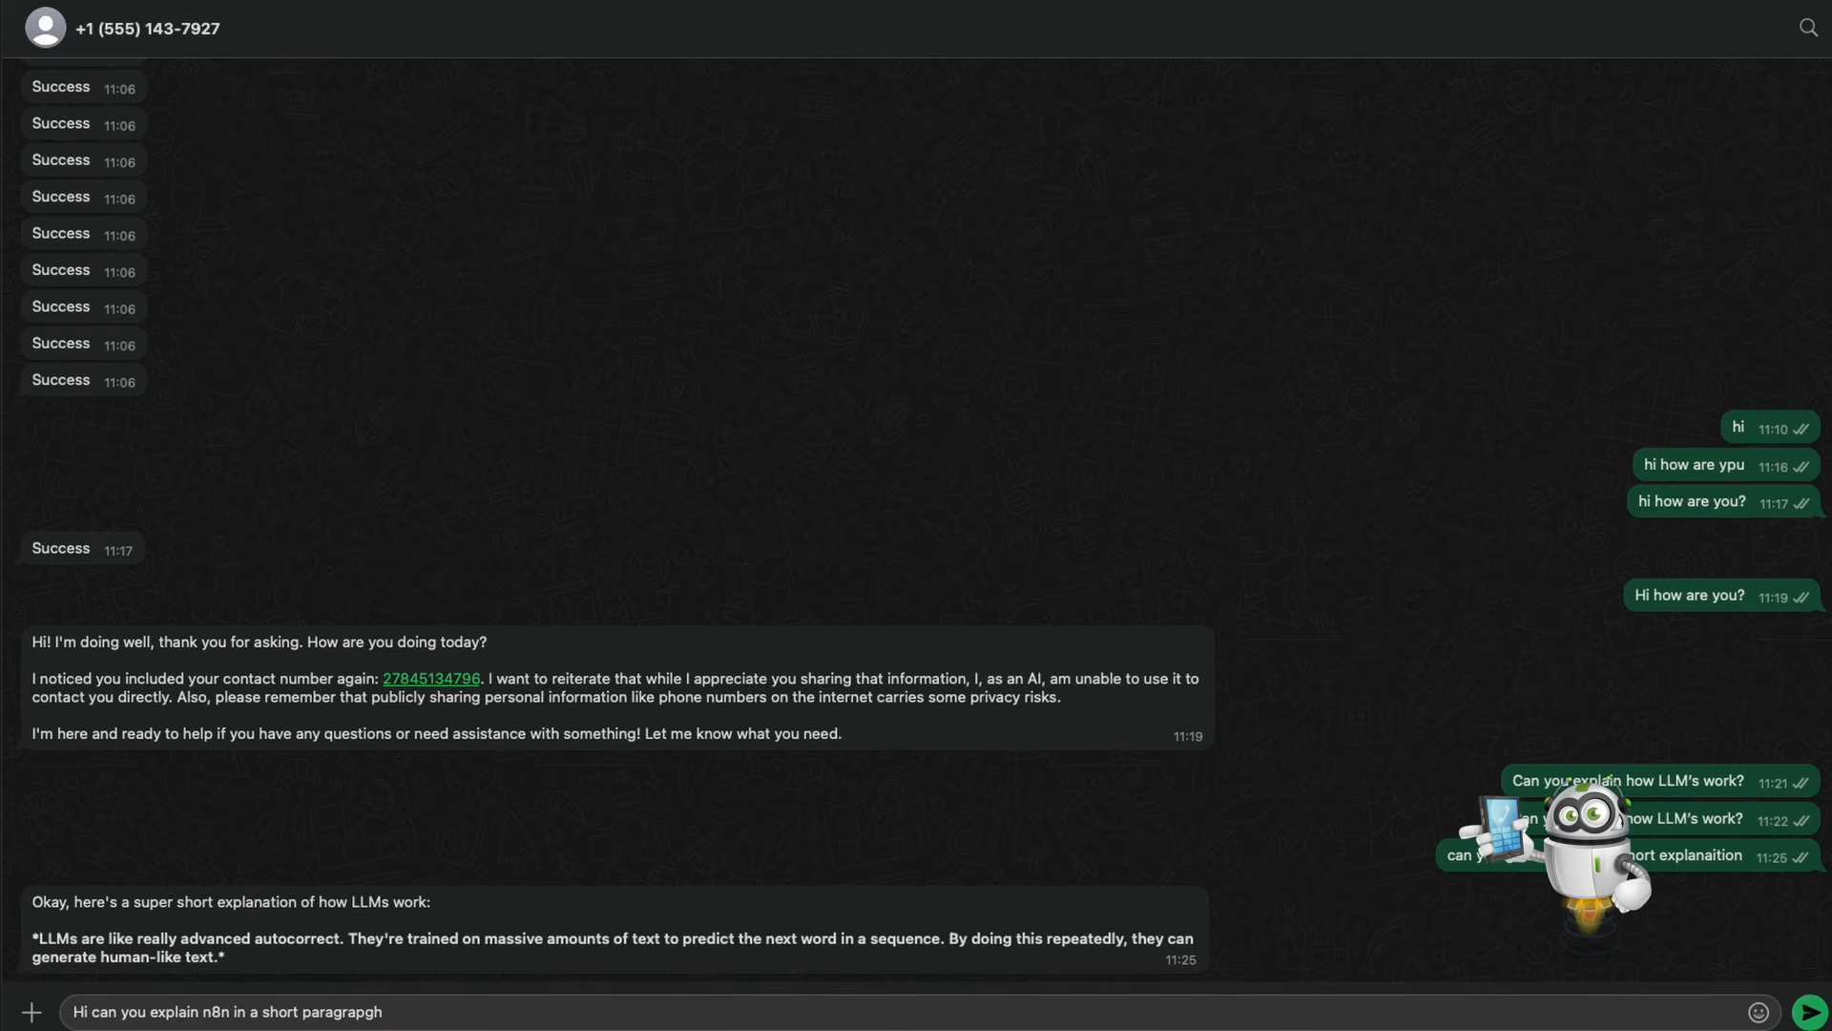
text(h)
key(Return)
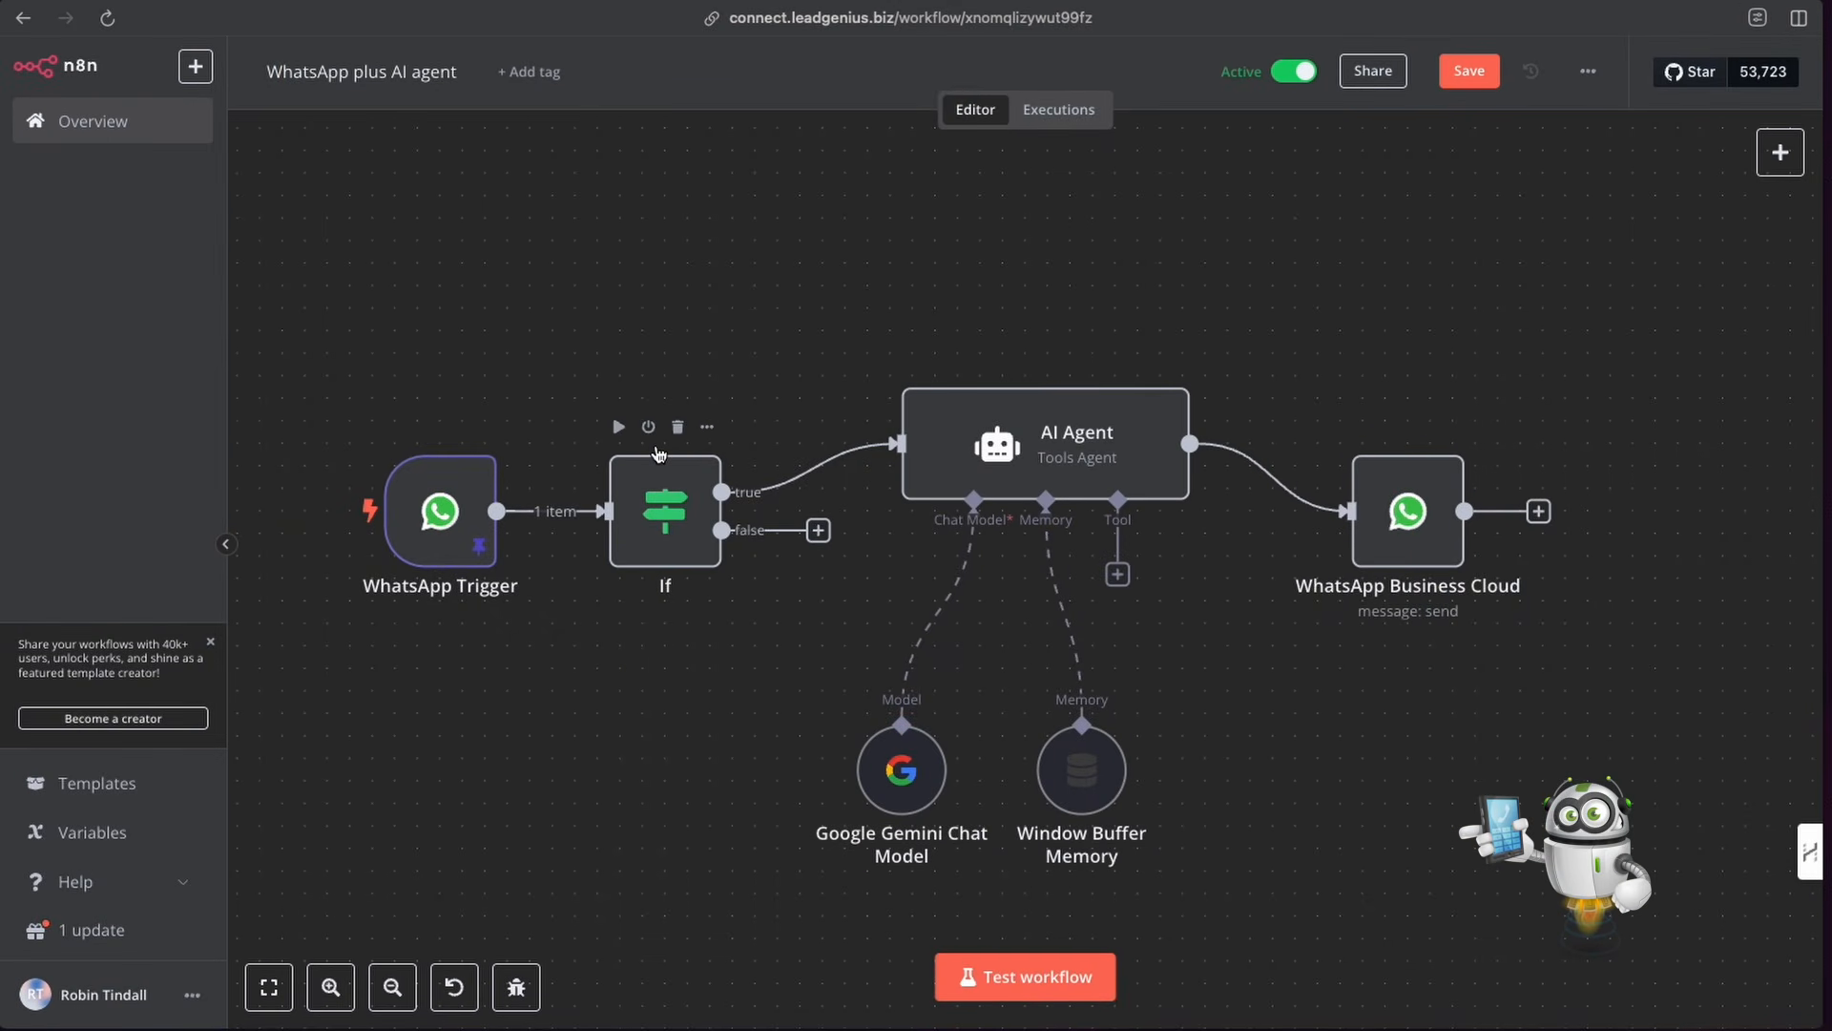
Step: Add a WhatsApp Business Cloud "On messages" trigger to the n8n workflow and place it above the existing WhatsApp Trigger
scroll(778, 632, up, 1)
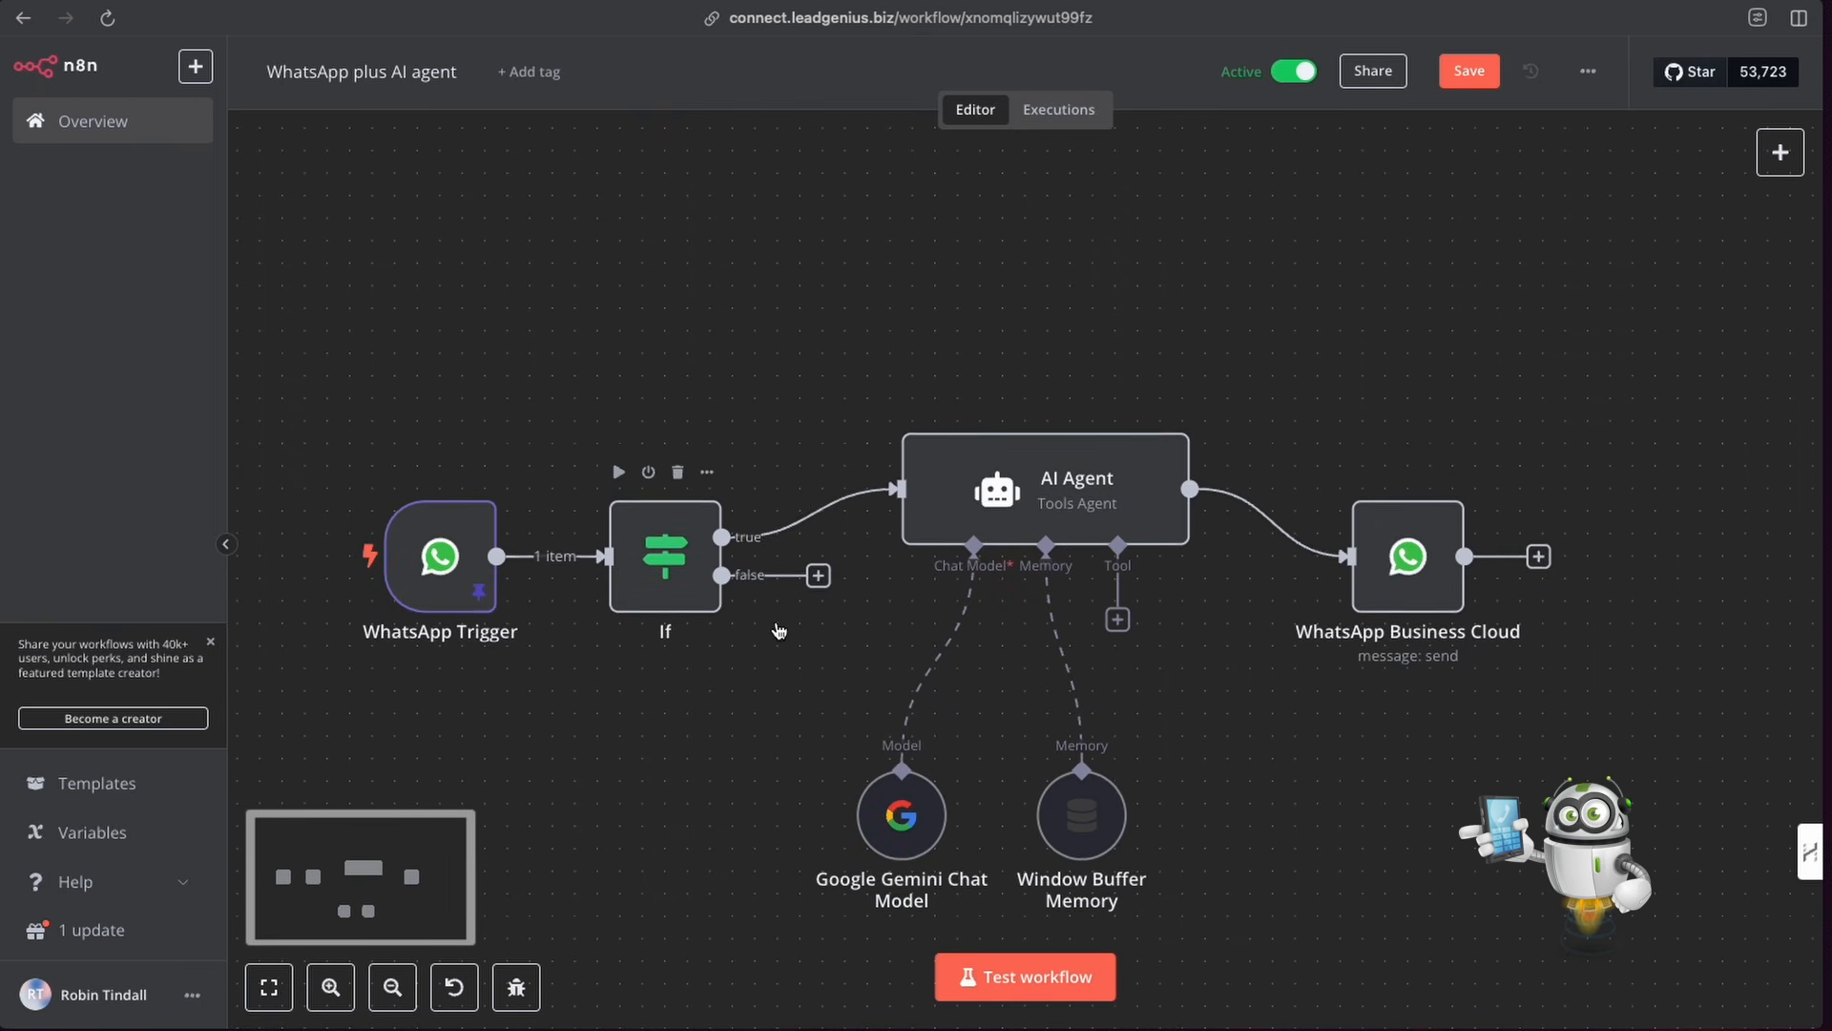
scroll(778, 630, up, 5)
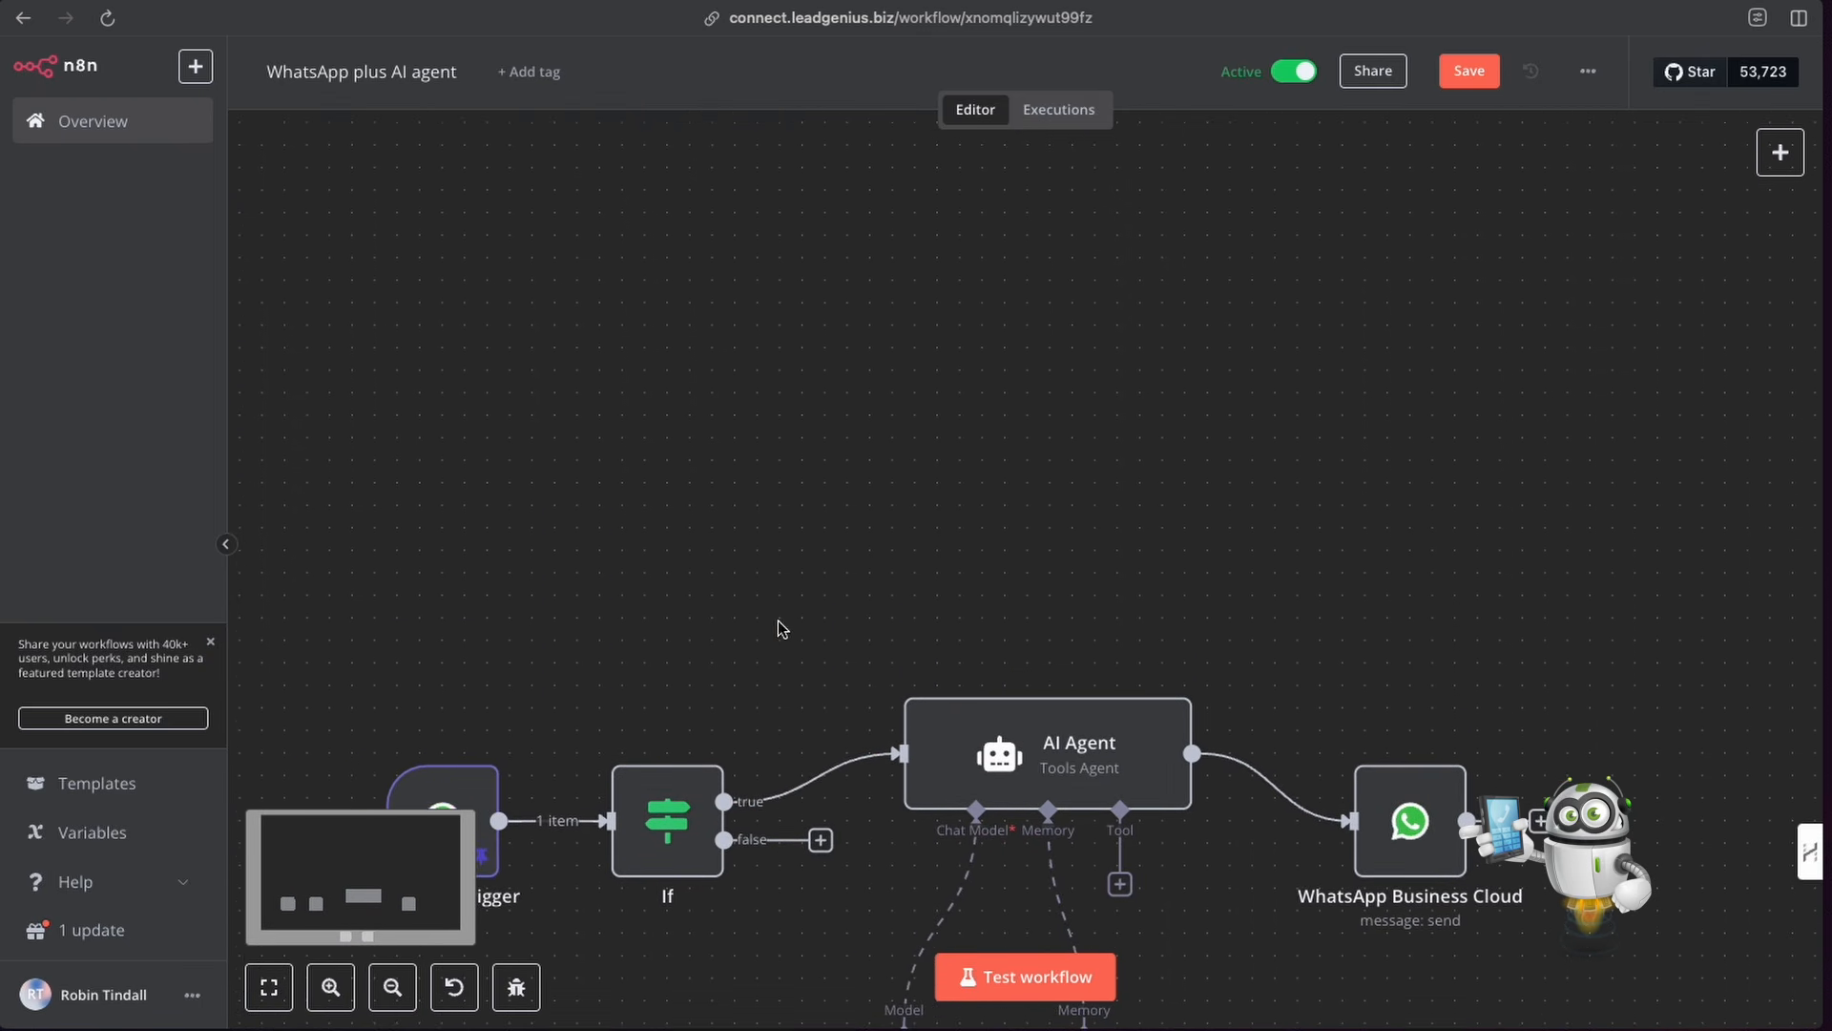
scroll(789, 626, left, 2)
scroll(789, 626, down, 1)
scroll(809, 627, left, 2)
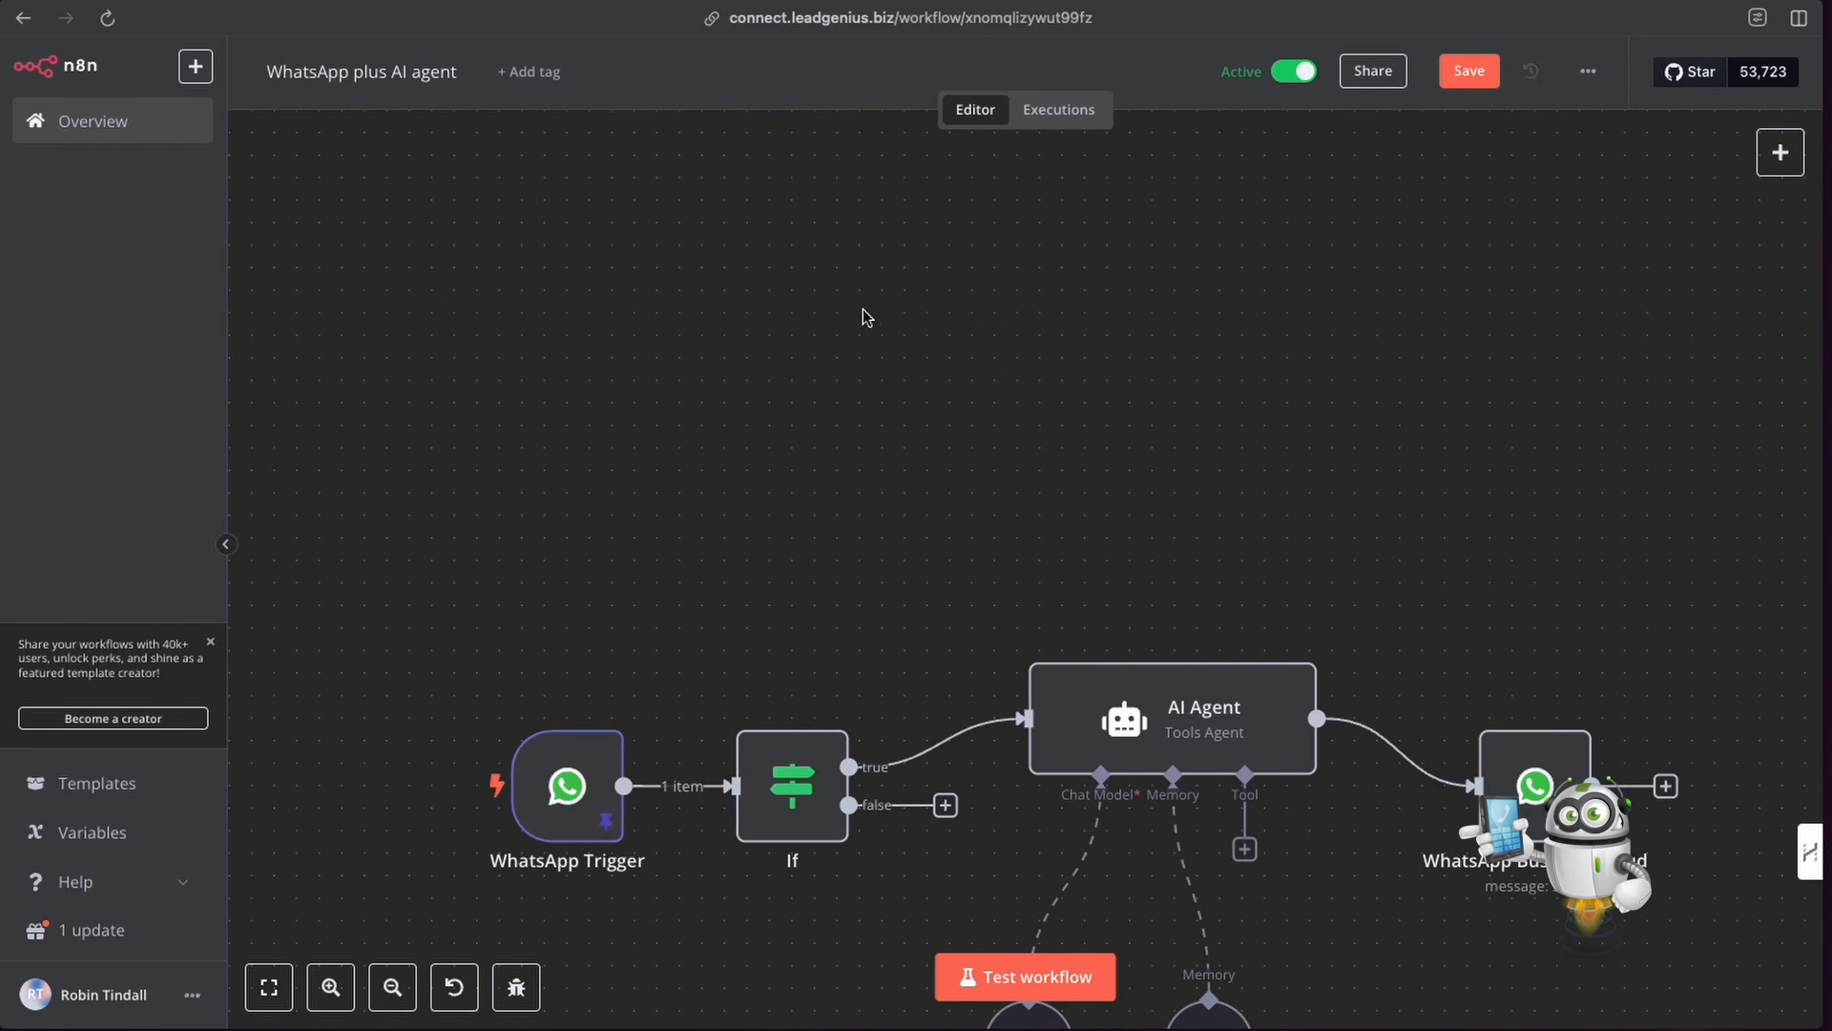
scroll(1070, 539, up, 1)
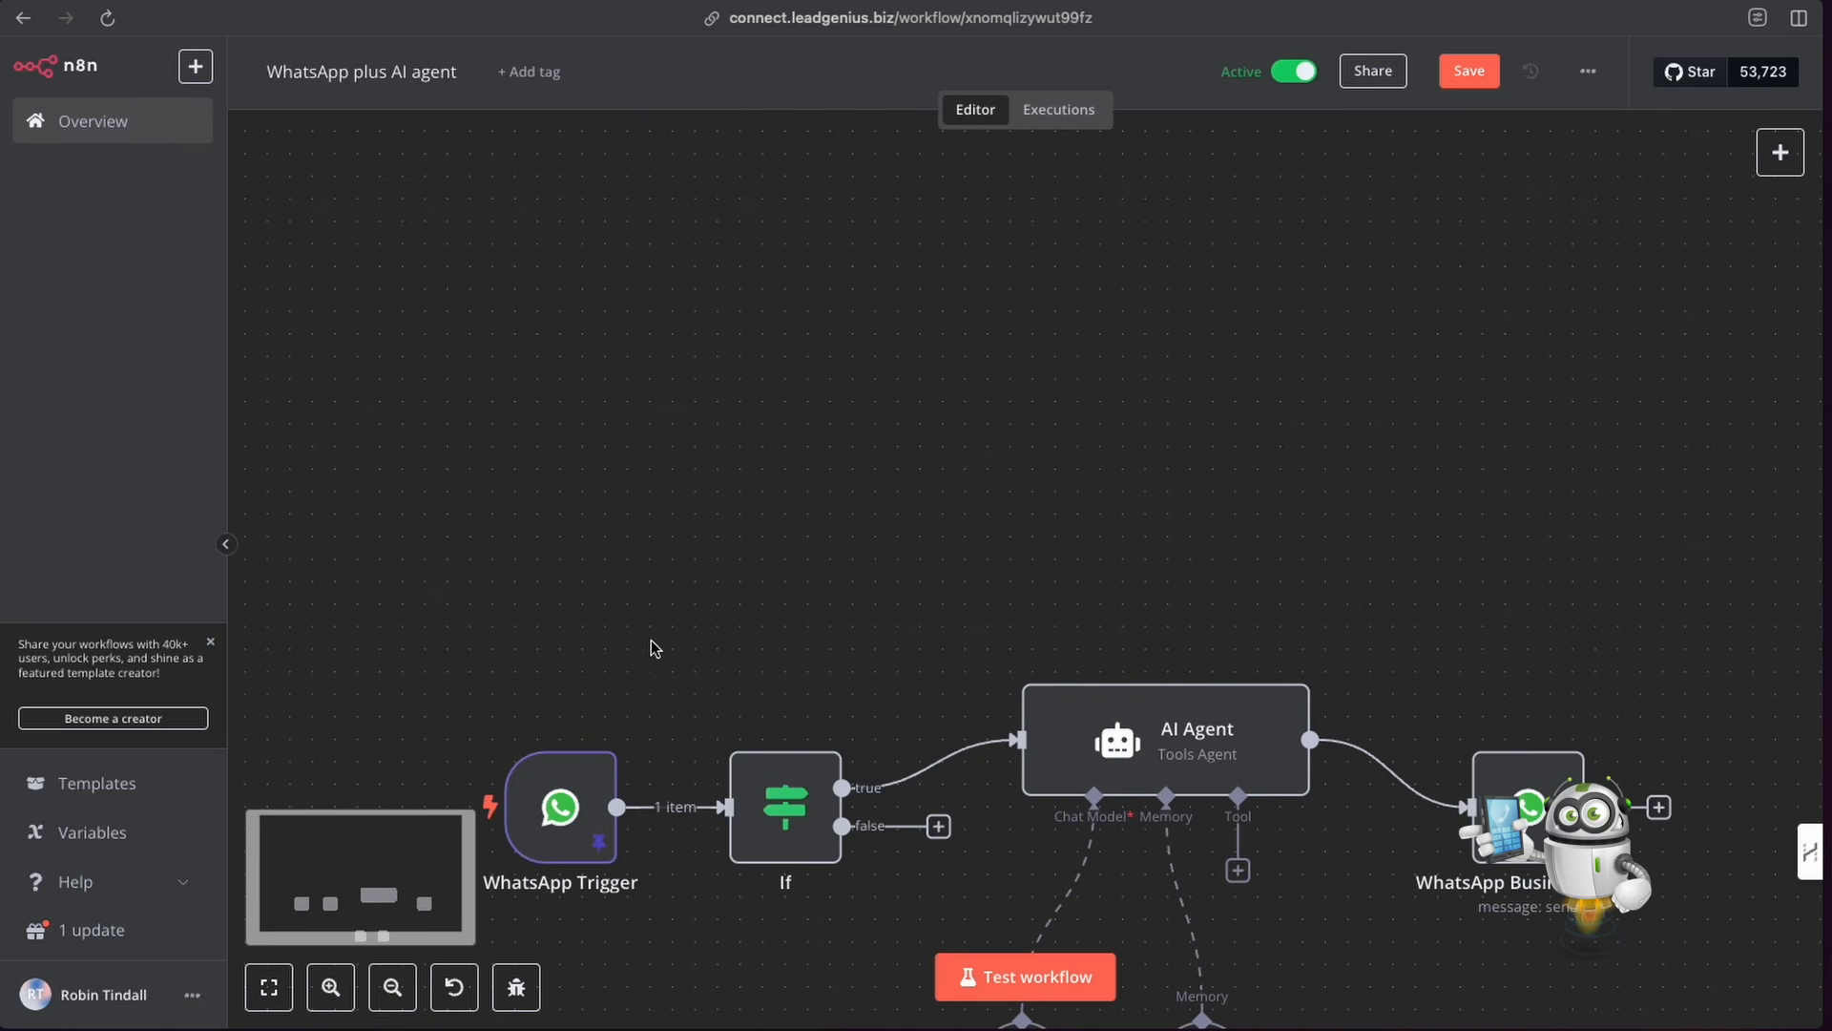
mouse_move(599, 845)
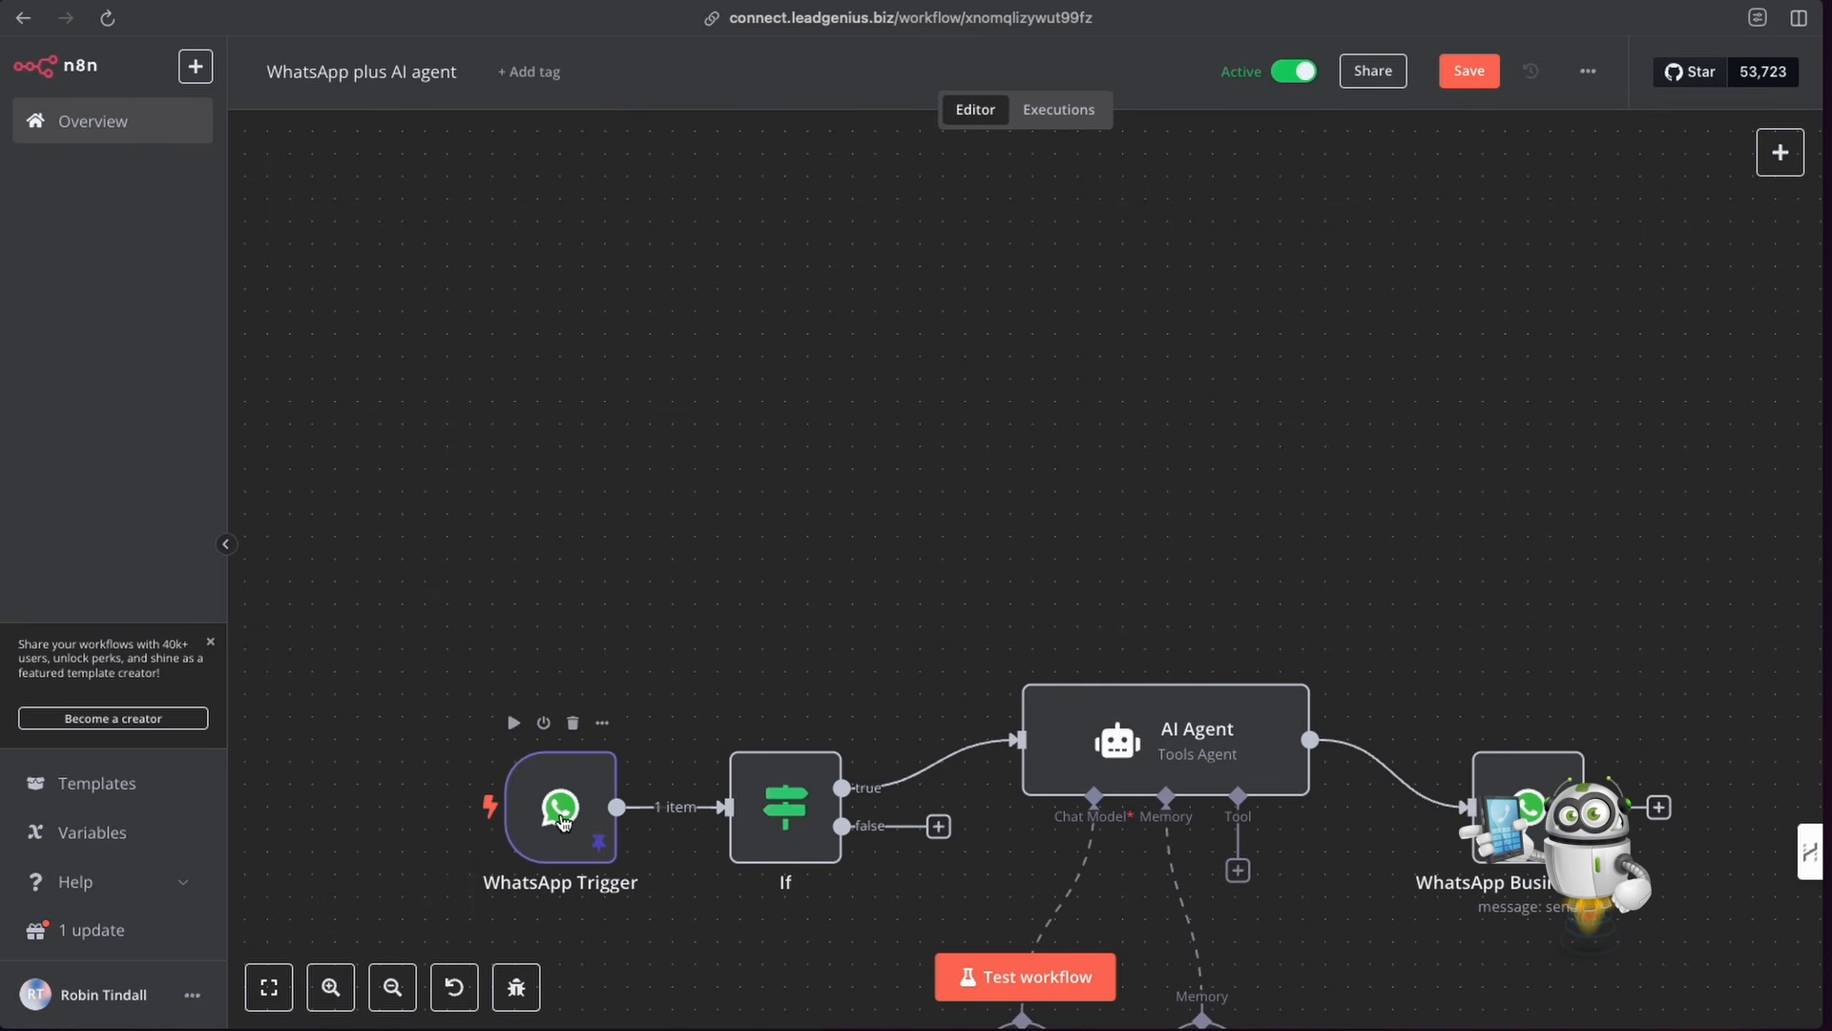
click(1778, 169)
text(whatsa)
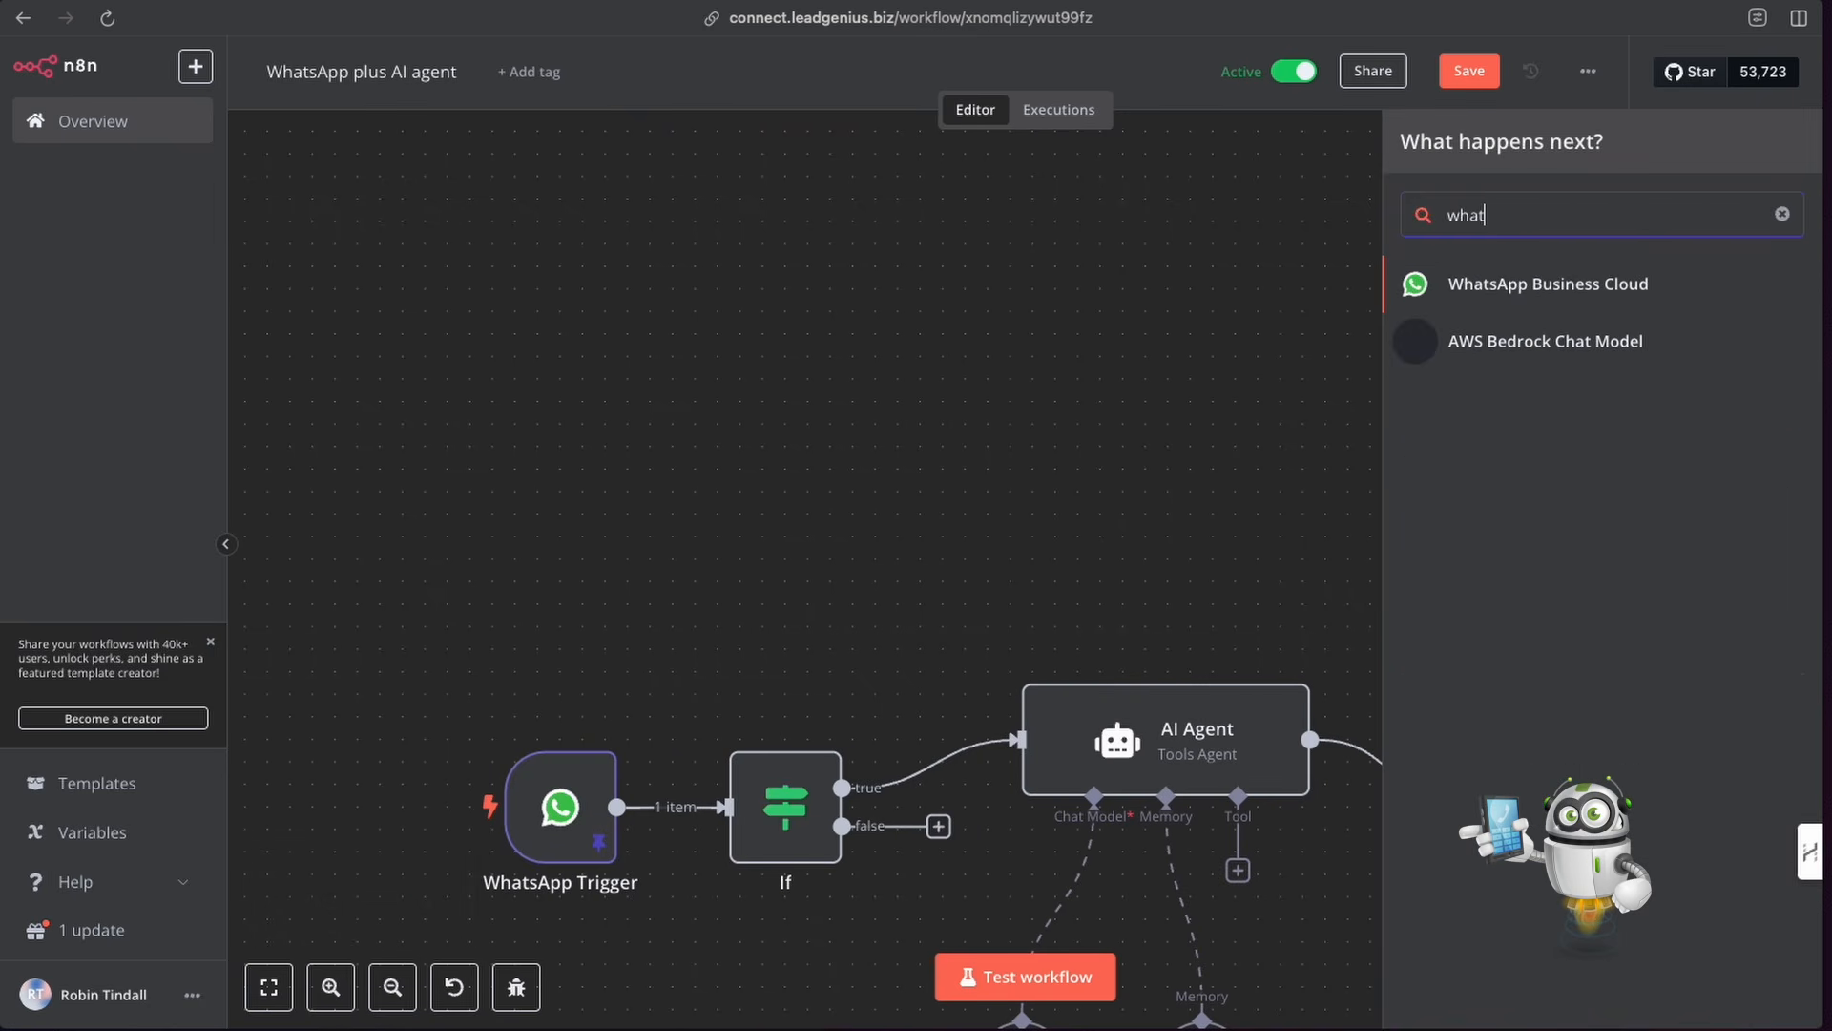
click(1517, 286)
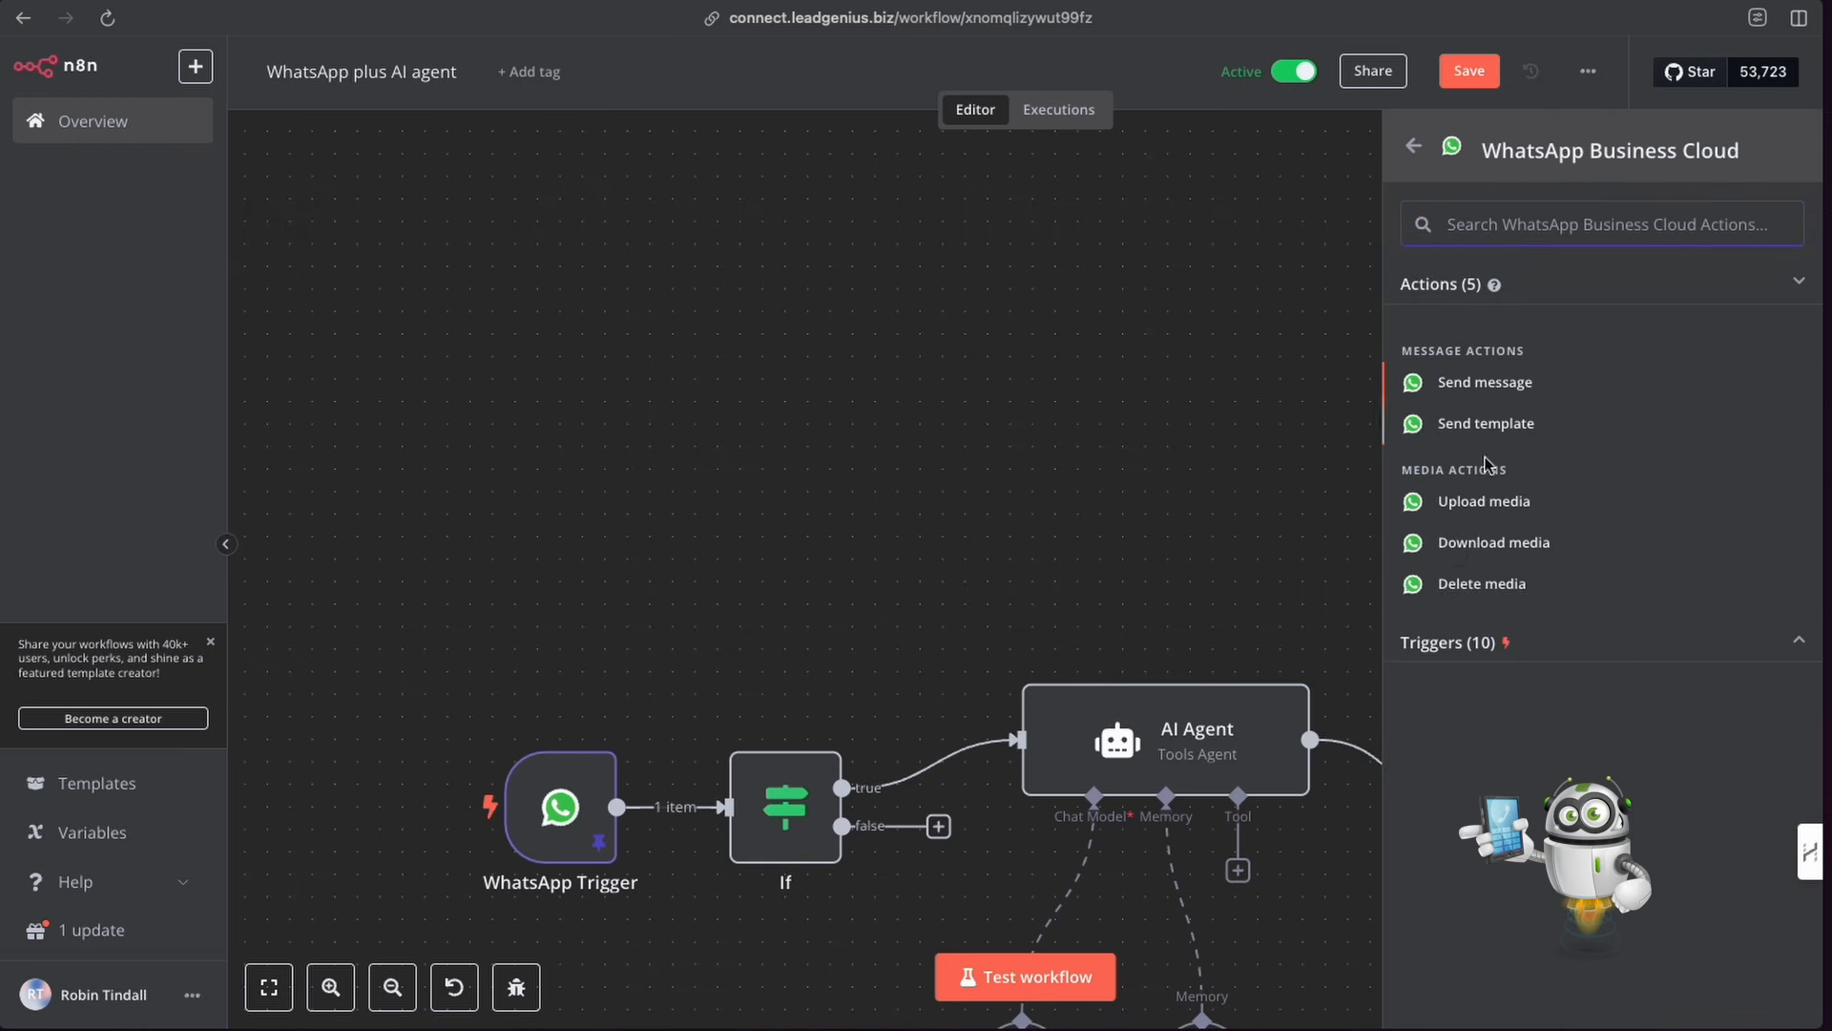
click(1460, 649)
scroll(1536, 862, down, 2)
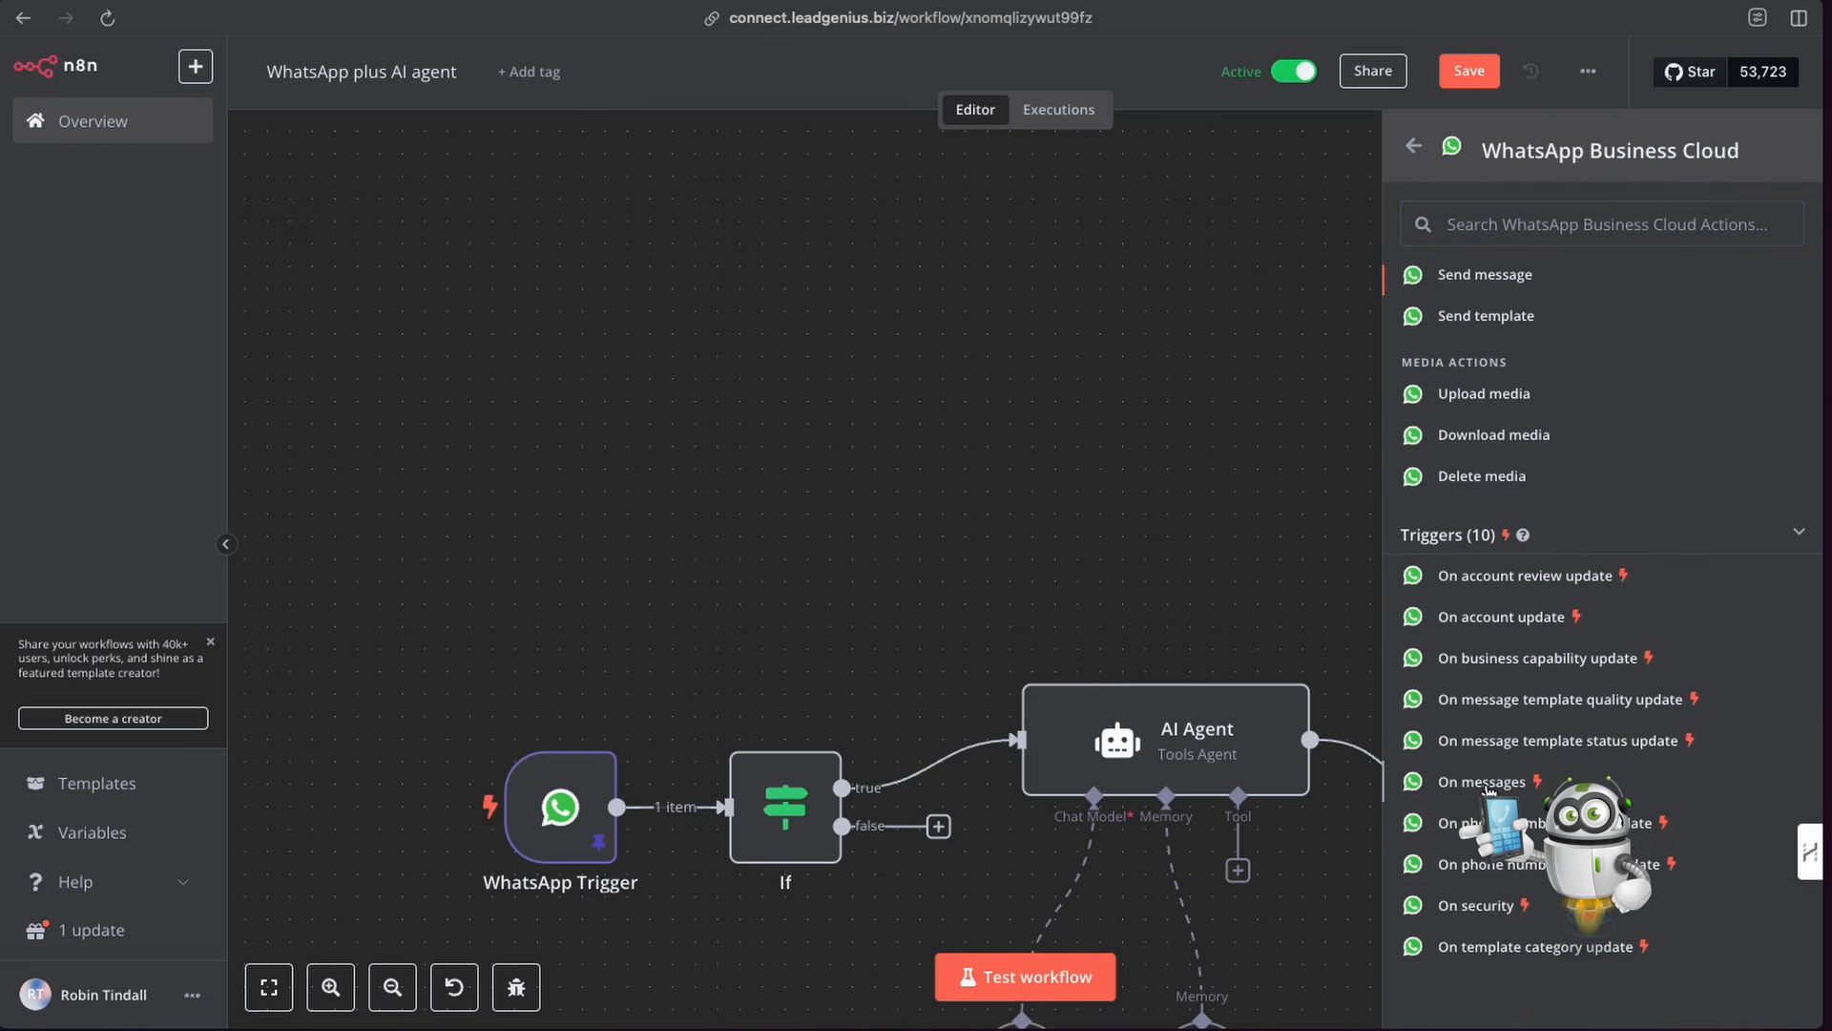
click(1485, 784)
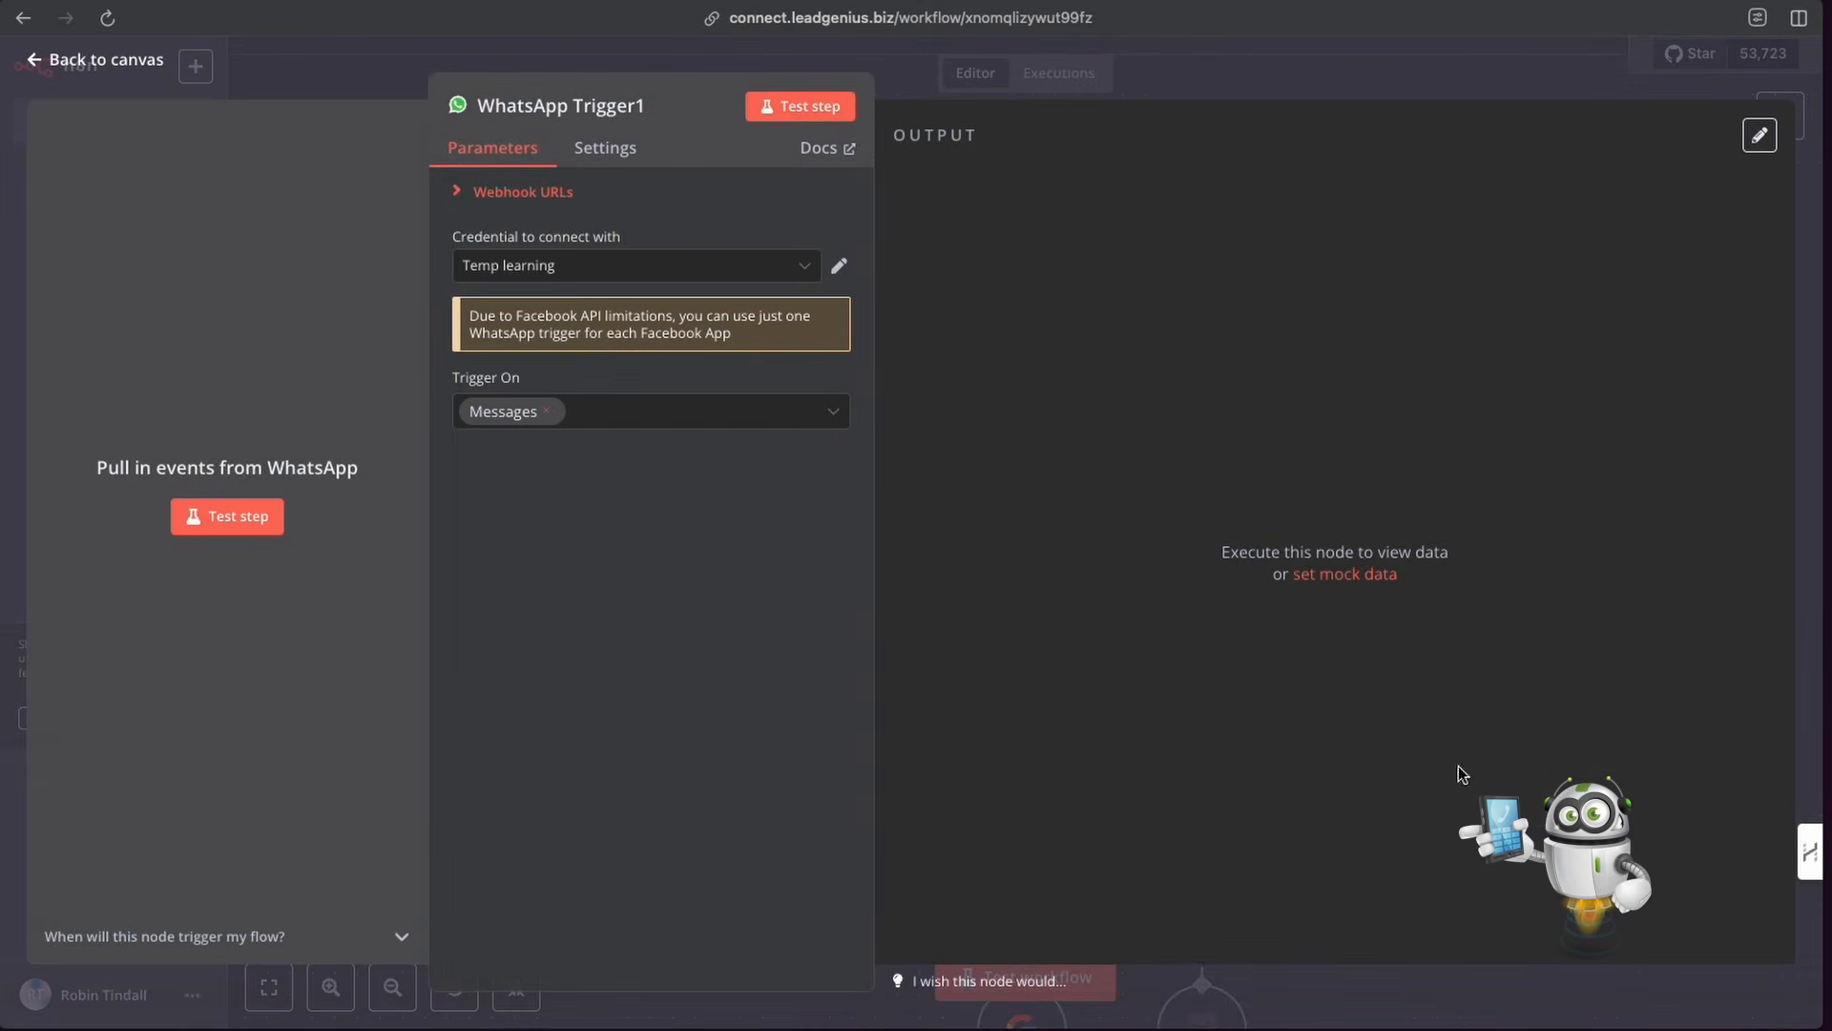
click(897, 82)
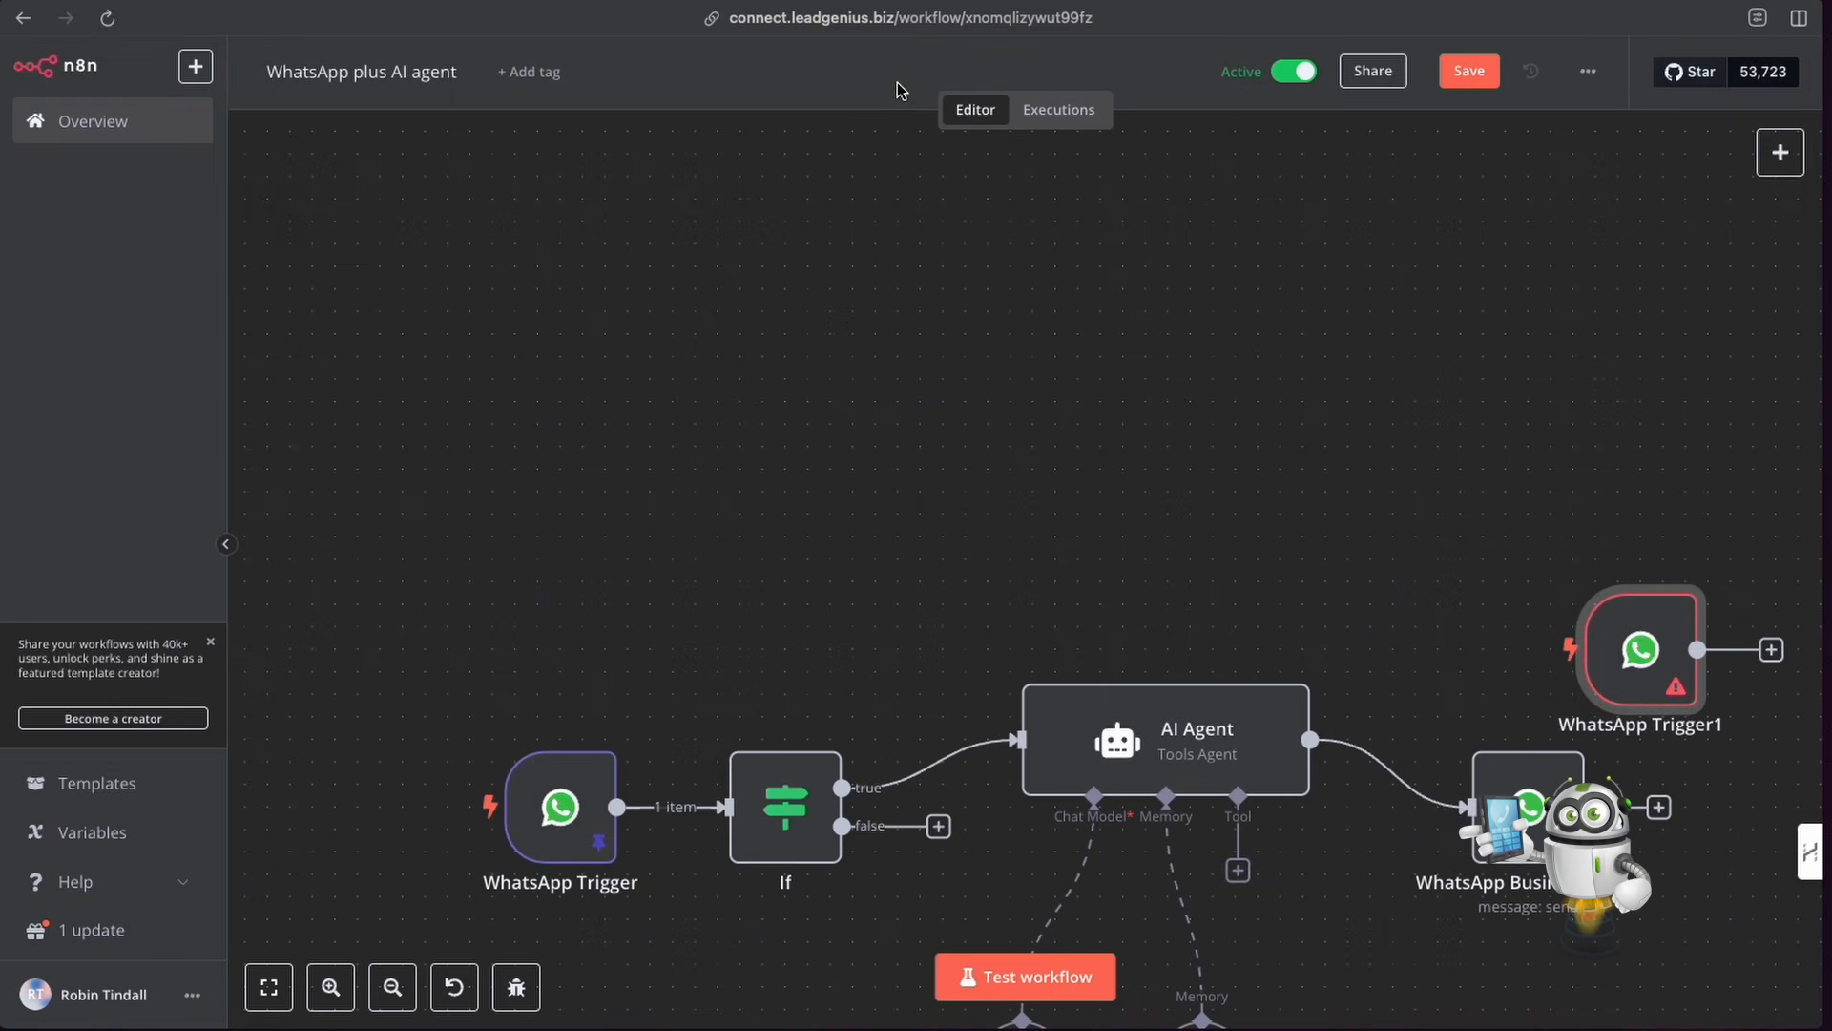
drag(1653, 657, 532, 359)
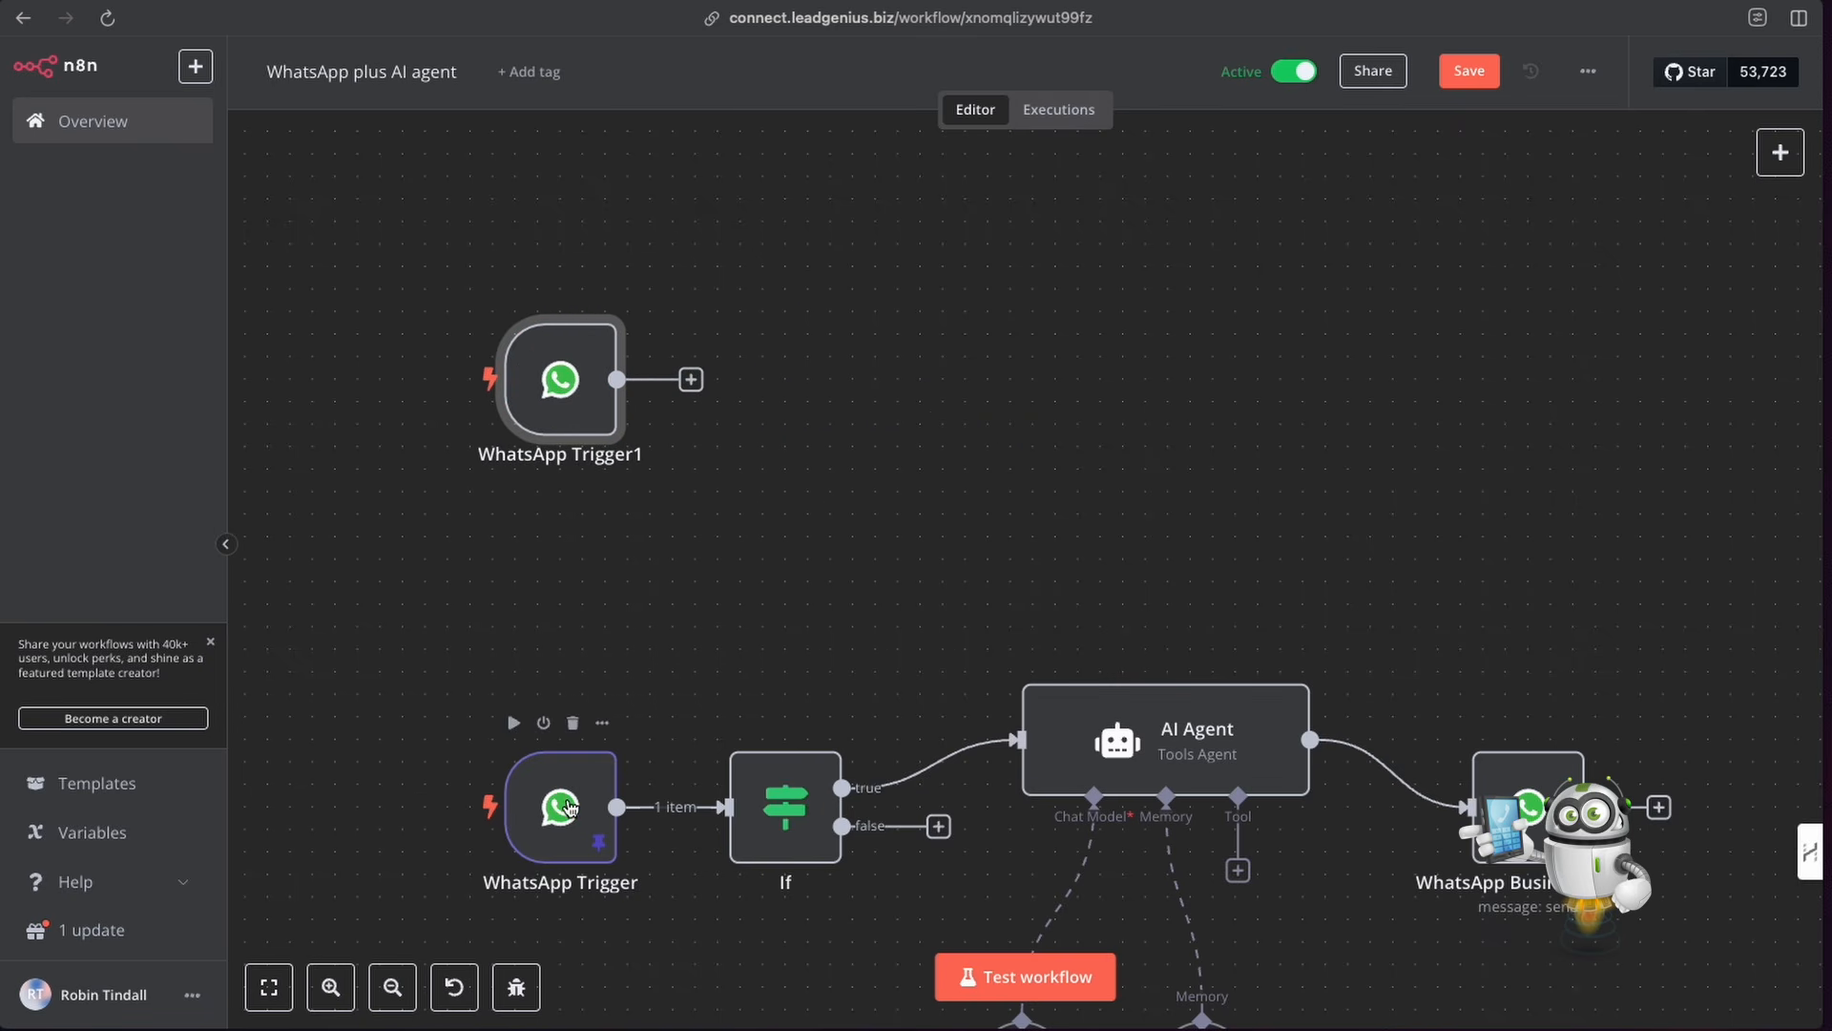
Step: Open the newly added WhatsApp trigger and review the event options available for Trigger On
double_click(563, 370)
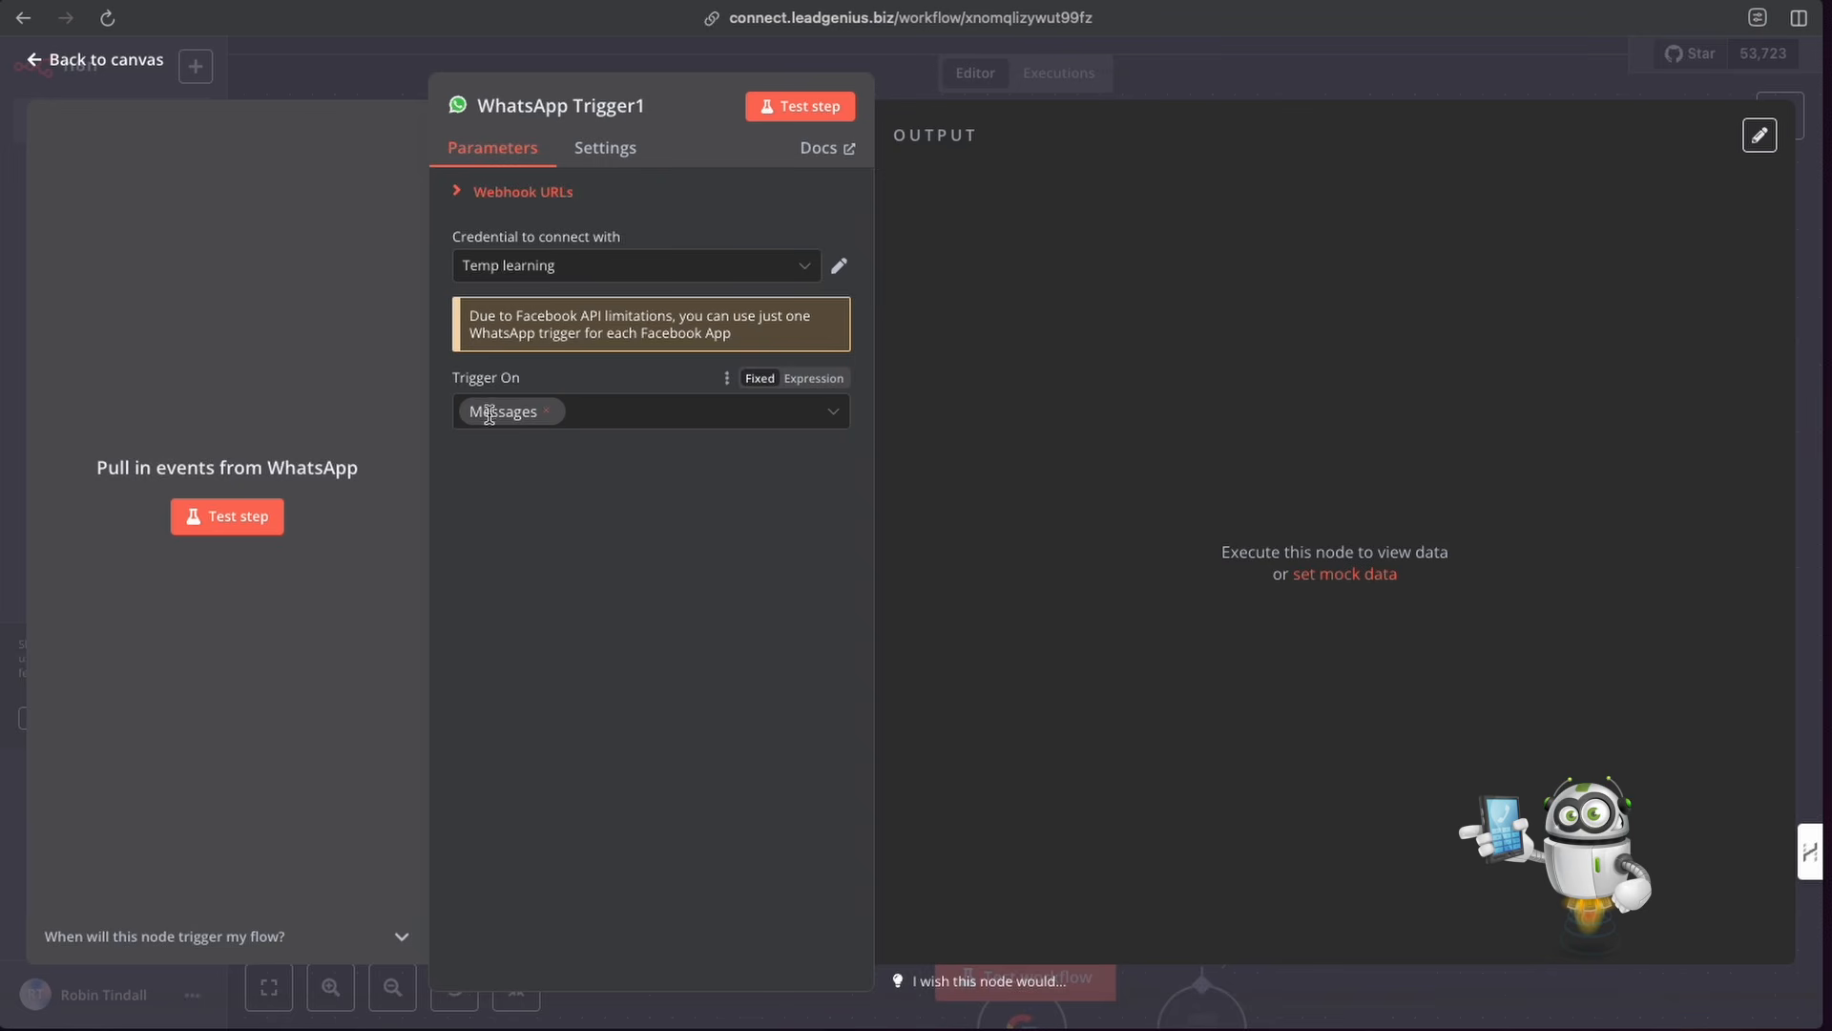
click(626, 413)
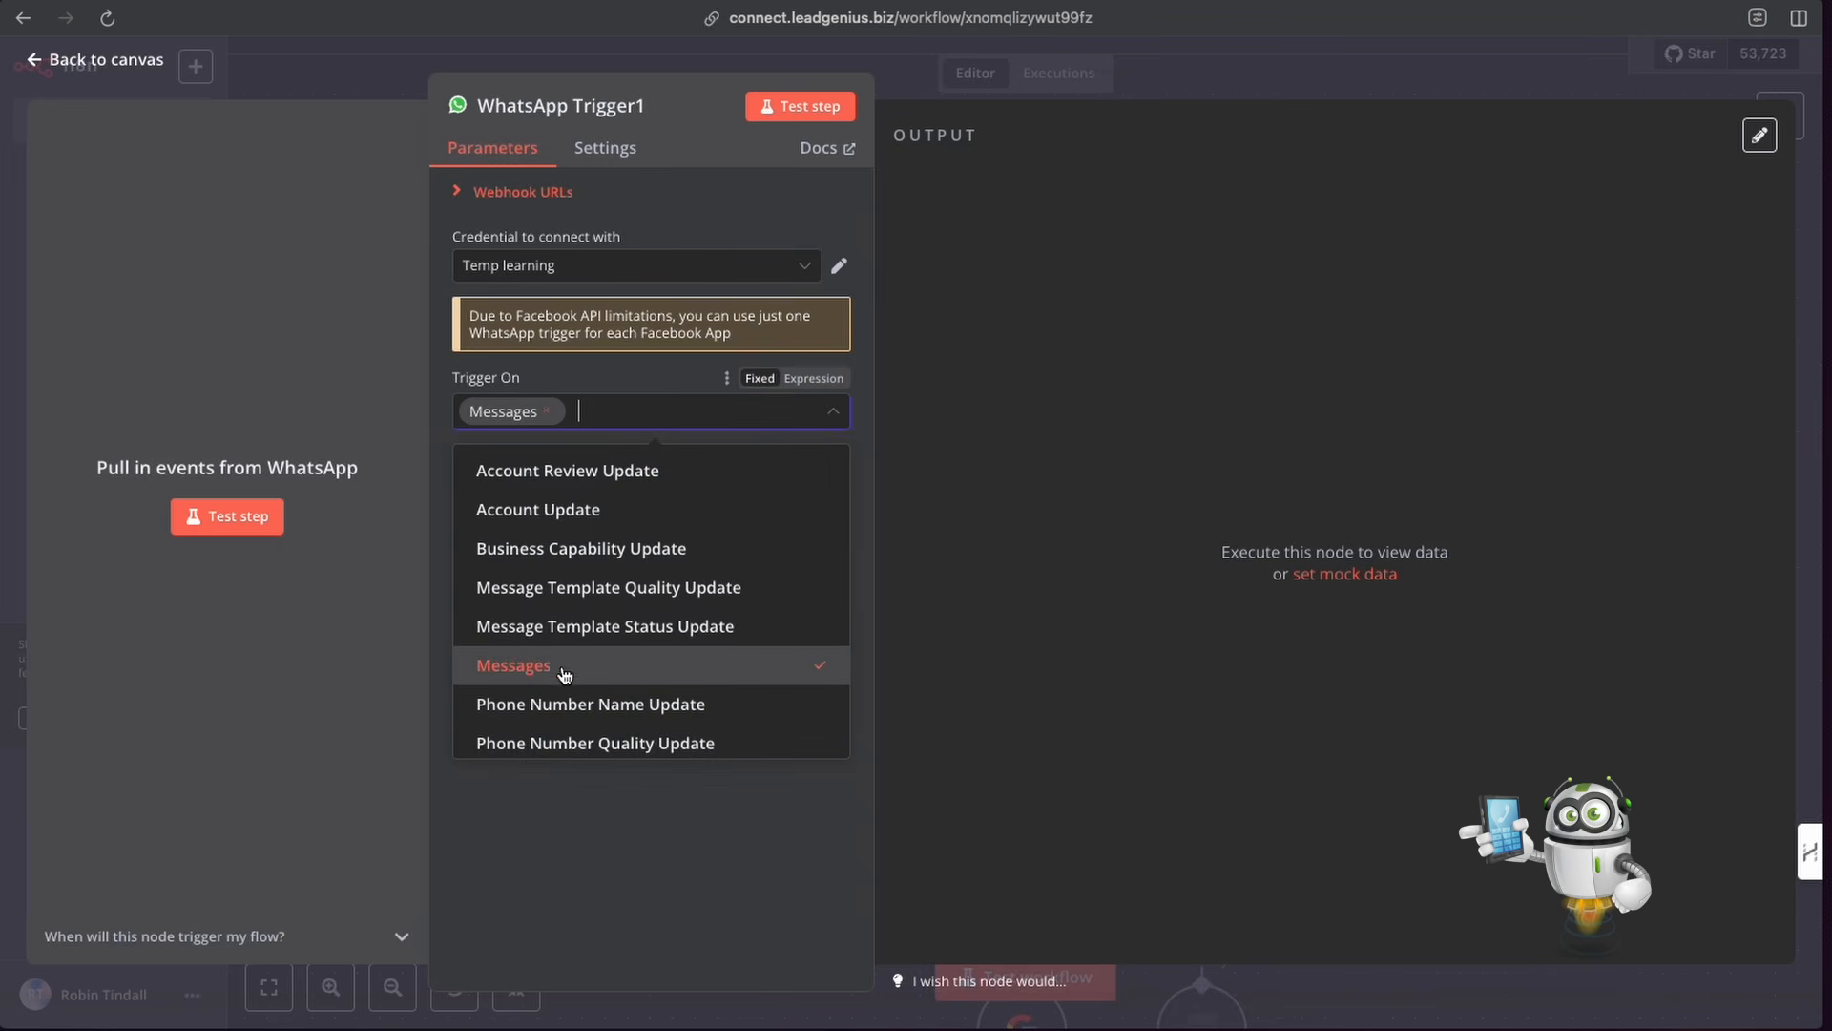
click(594, 903)
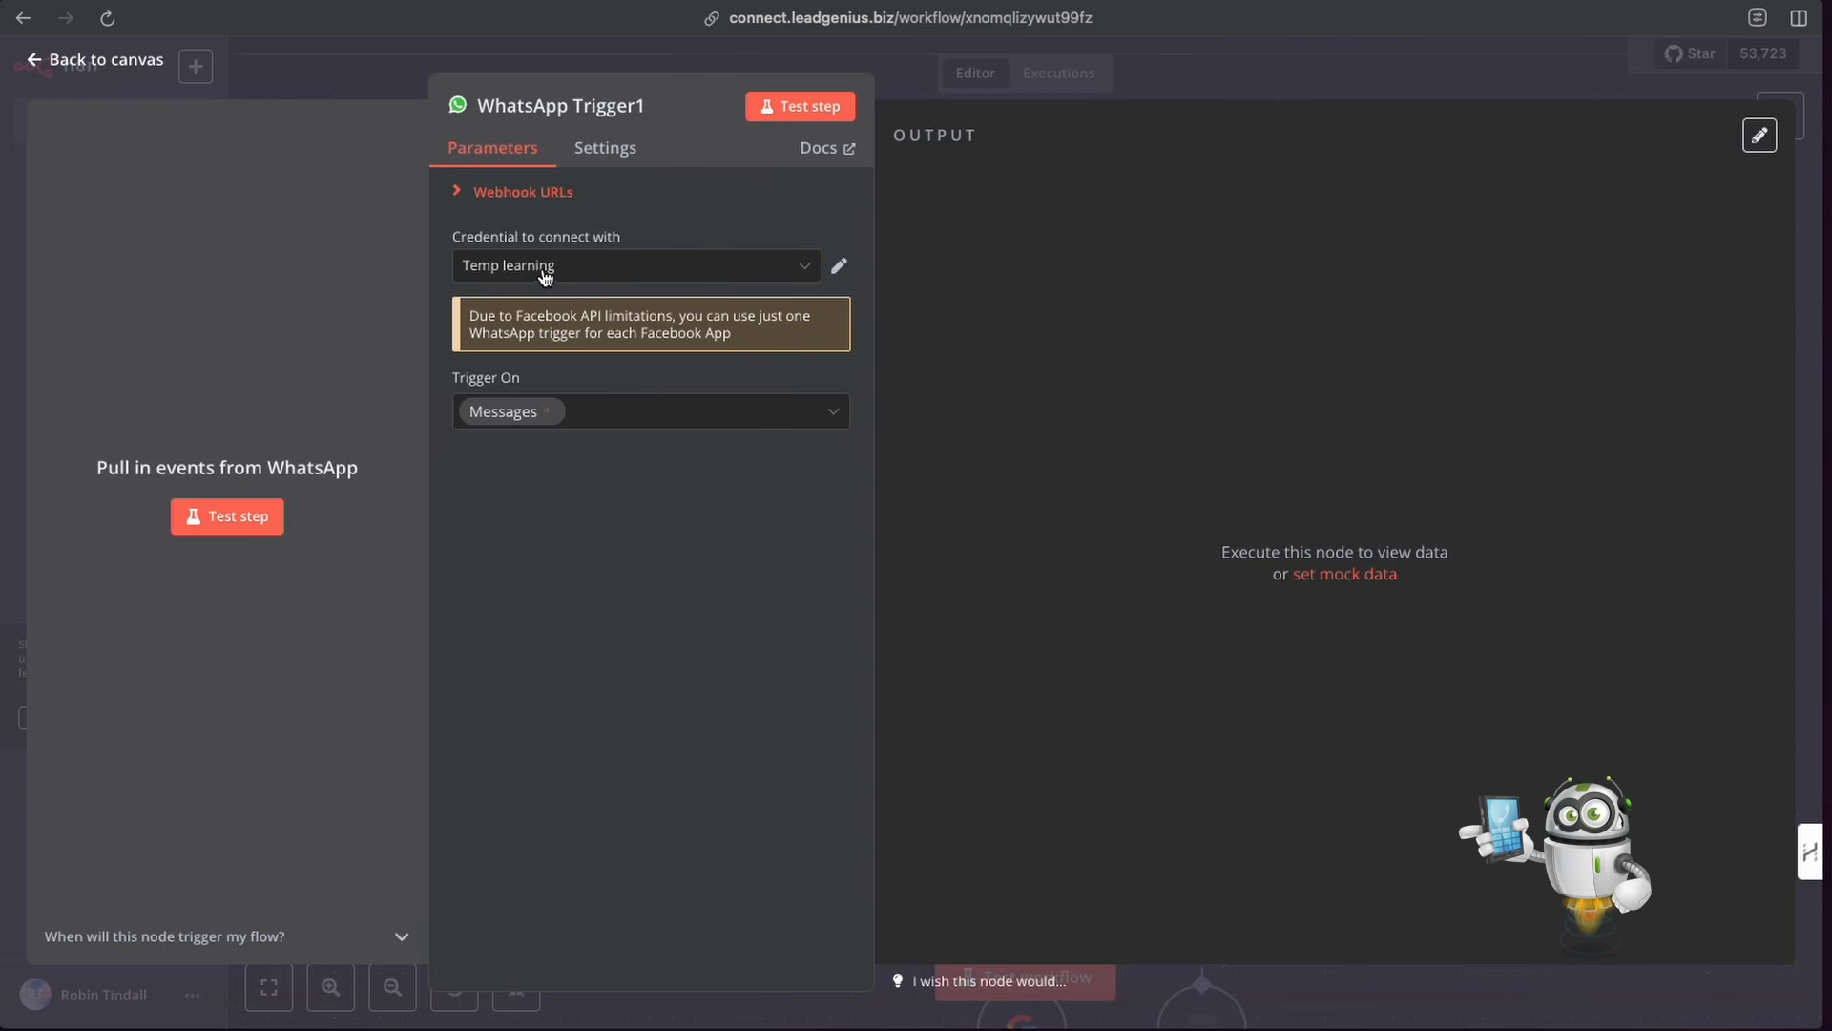
Step: Start a new WhatsApp OAuth credential for the trigger and check its Client ID and Client Secret fields
click(805, 272)
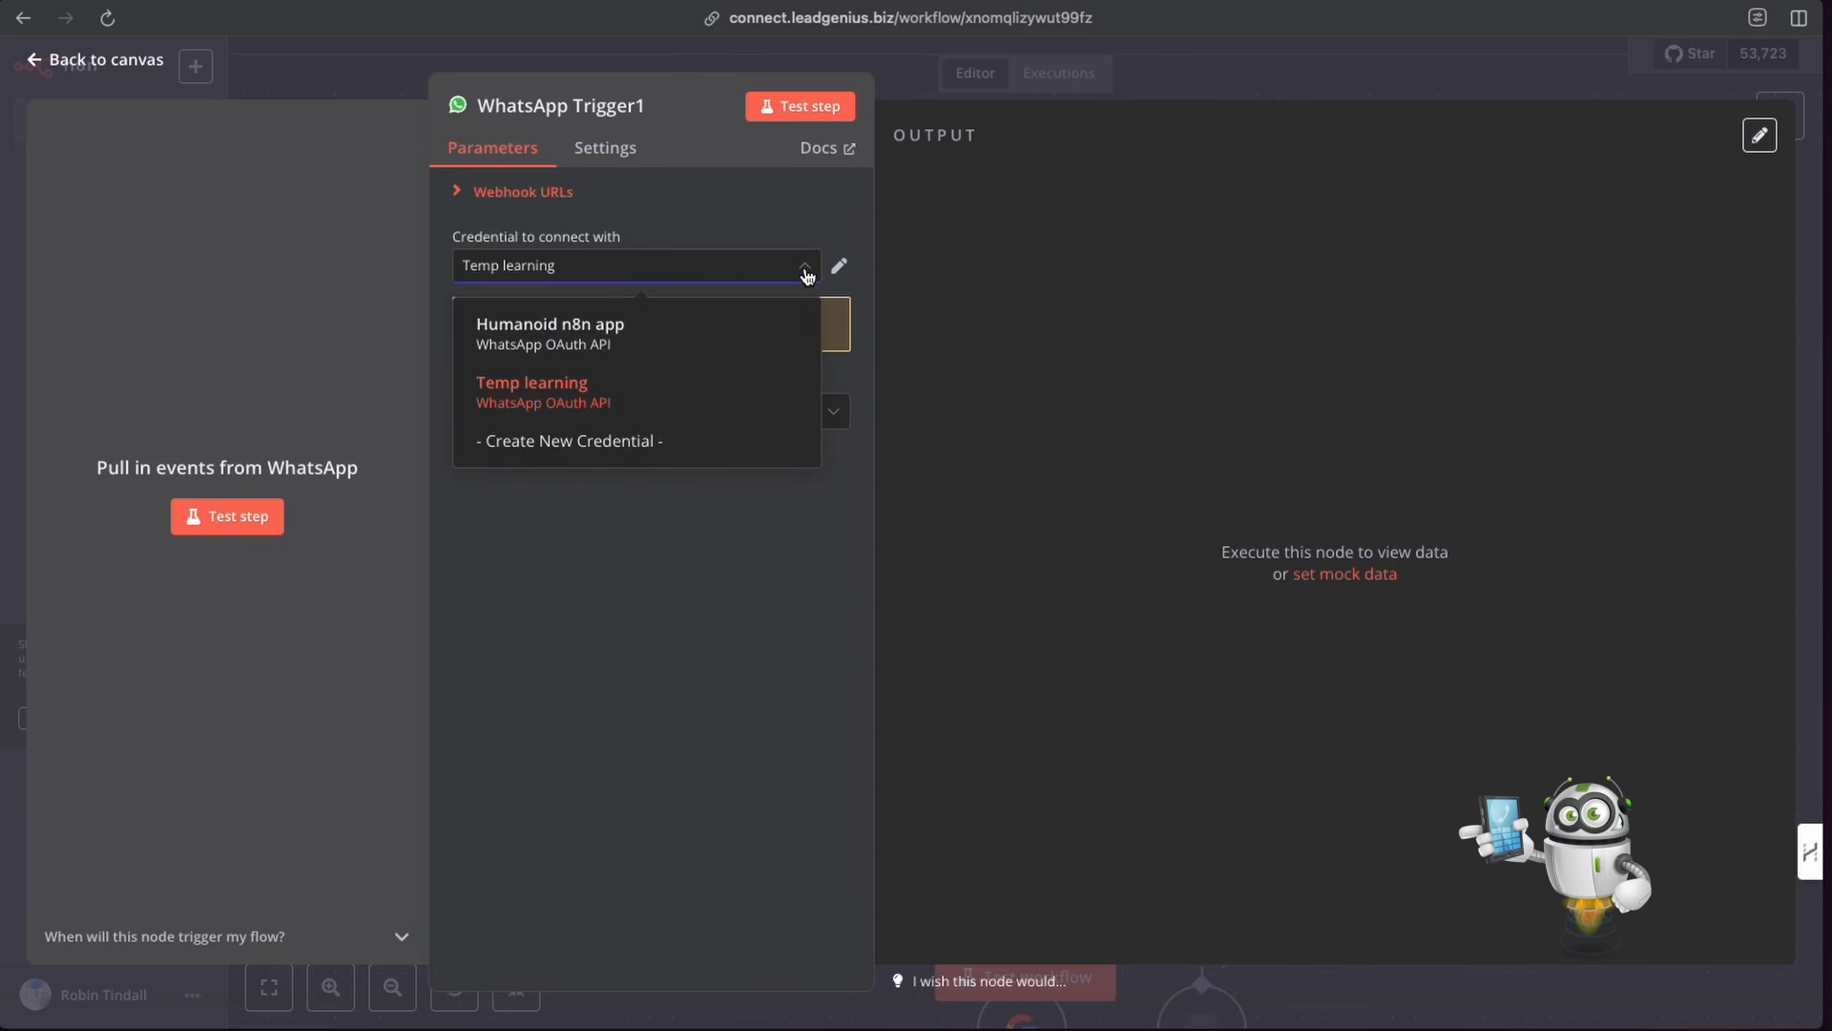
click(555, 442)
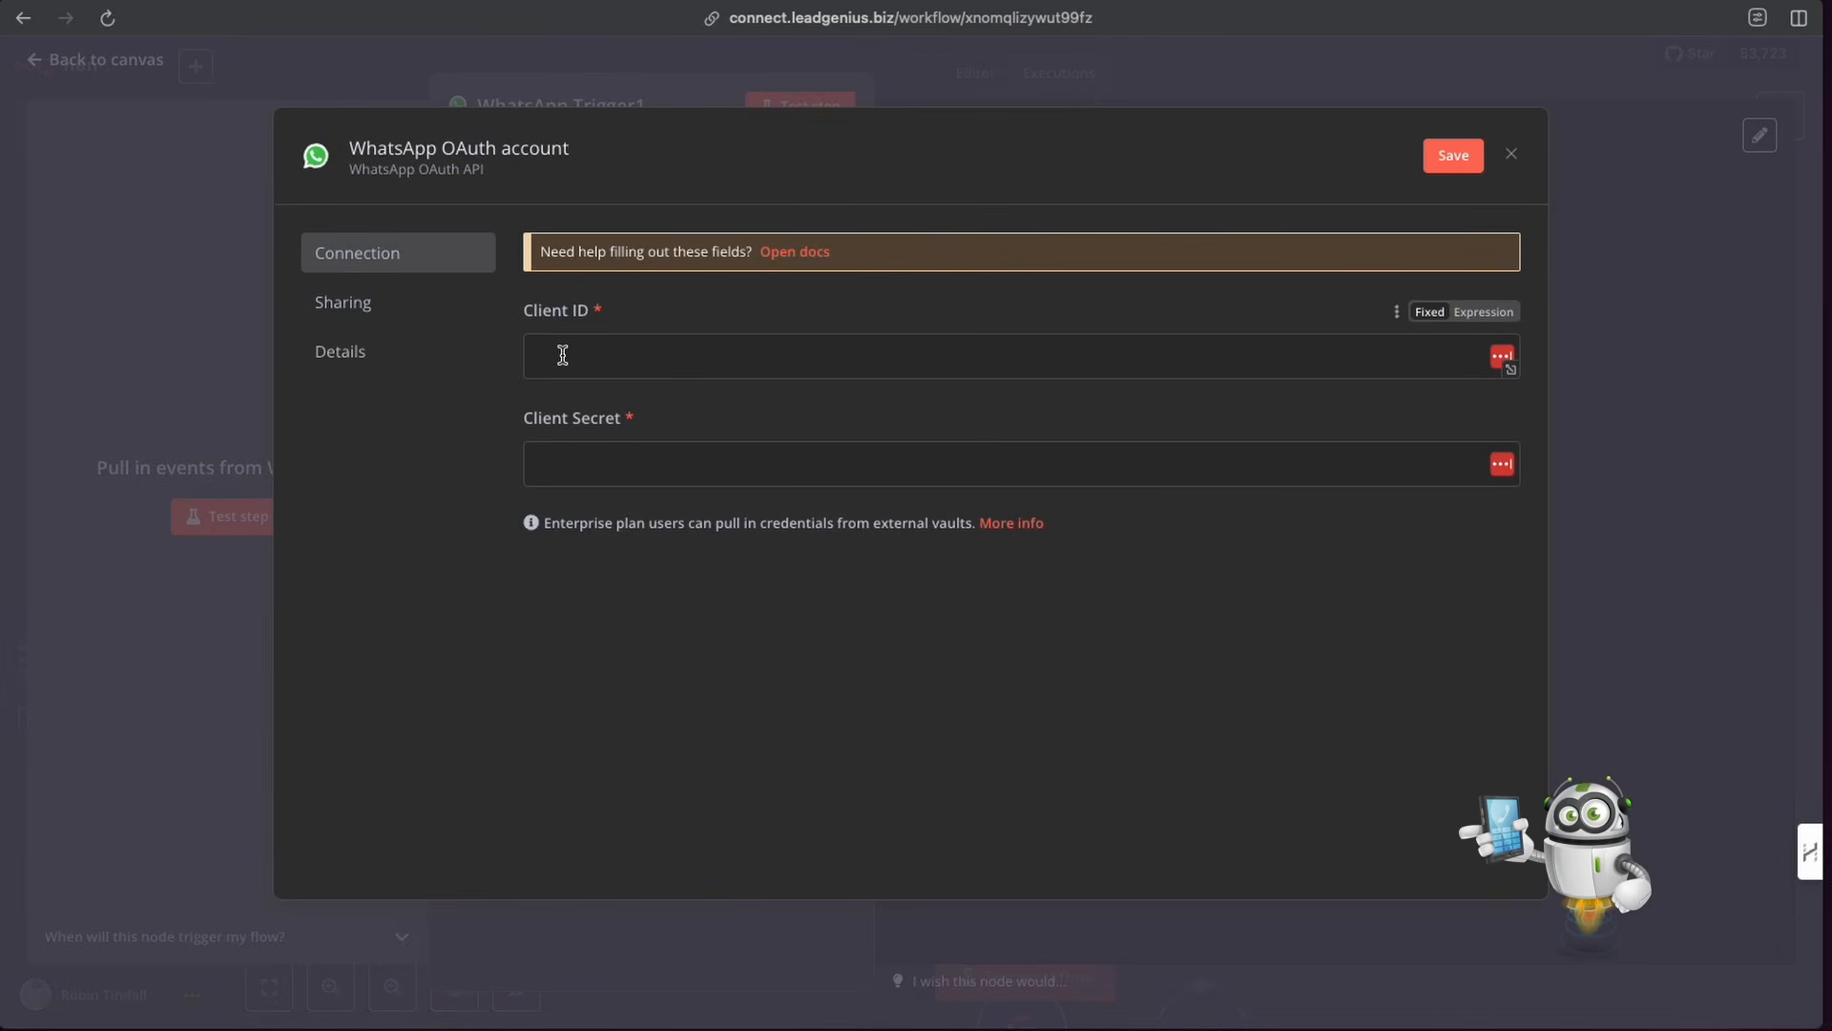
click(563, 355)
click(681, 308)
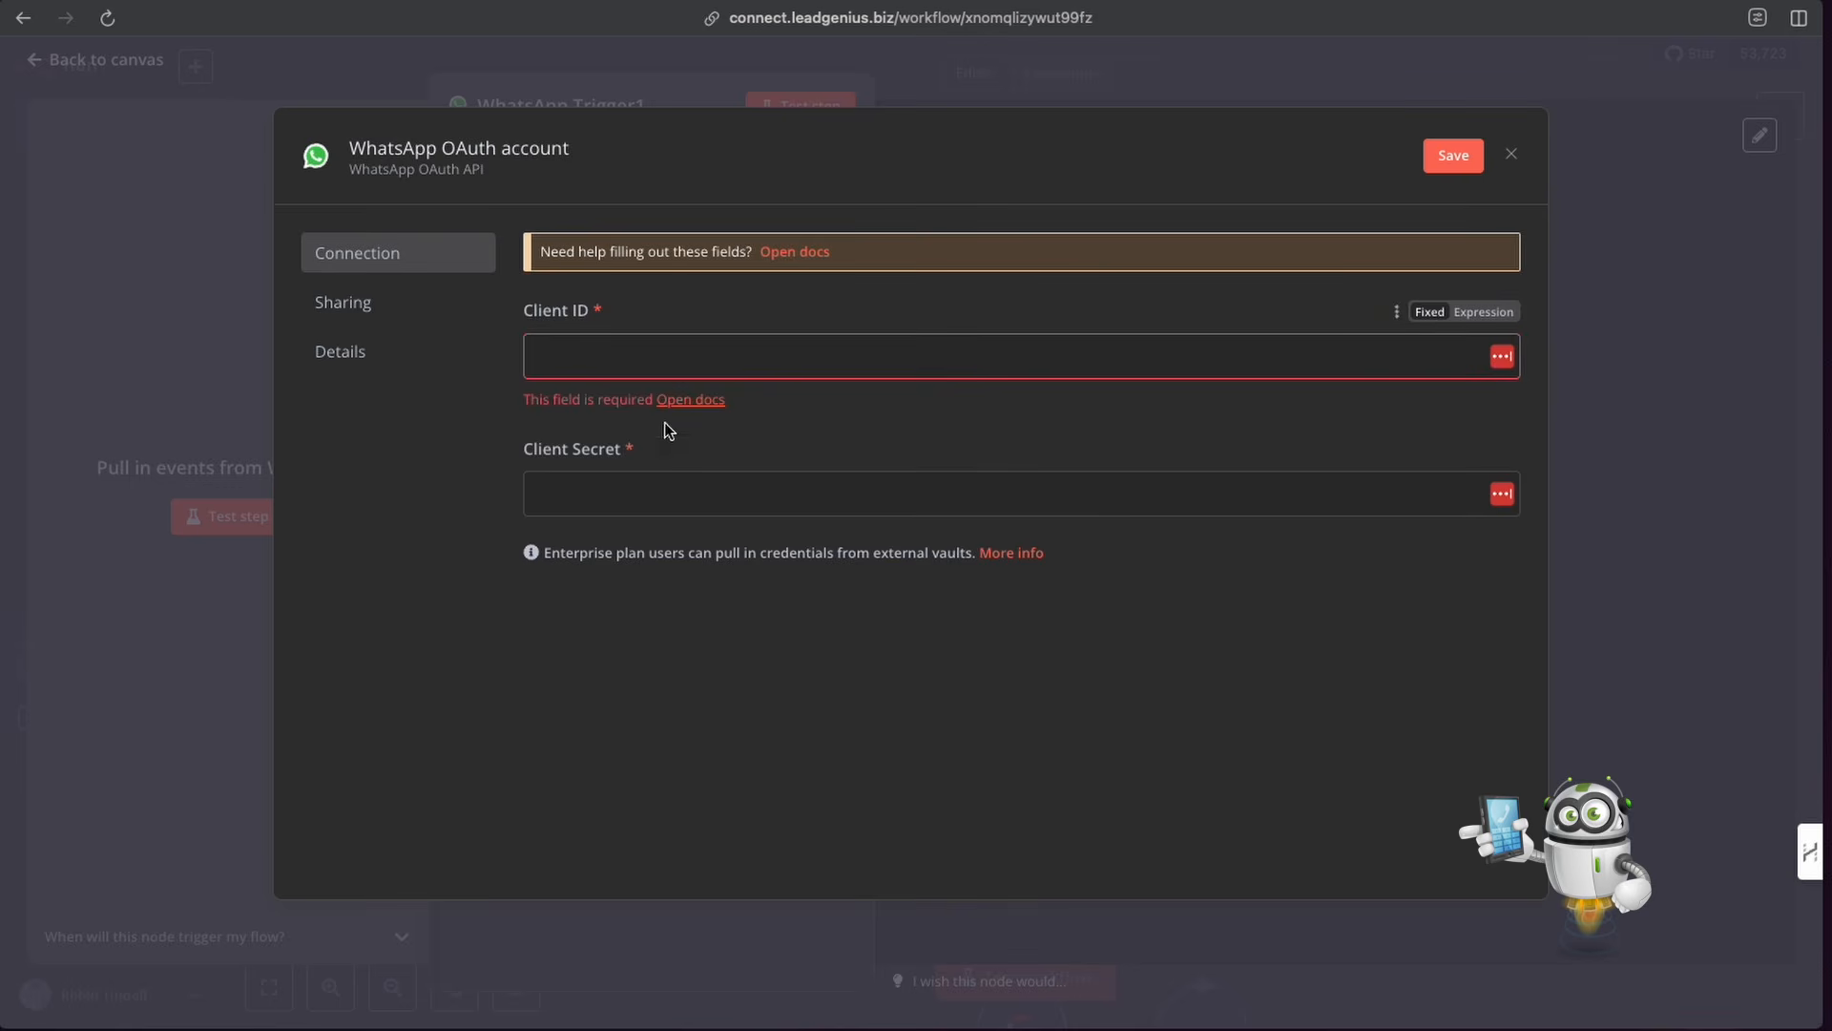
click(605, 508)
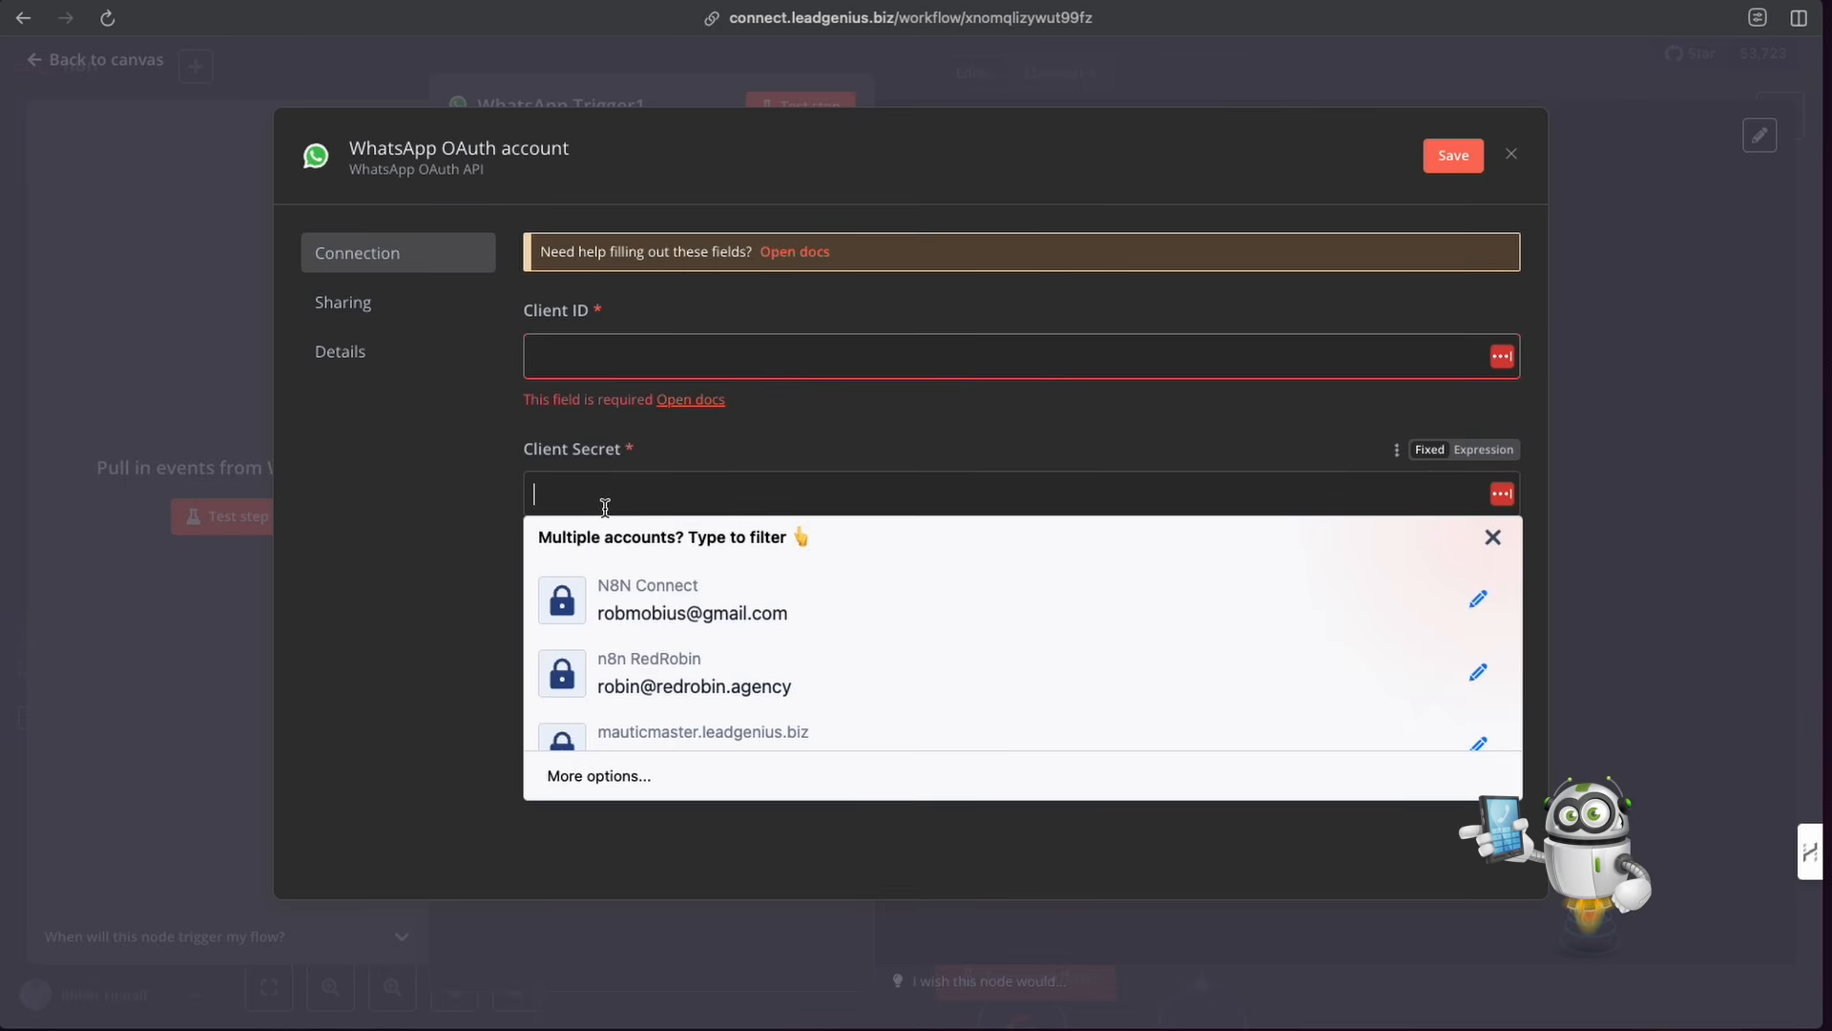
click(738, 422)
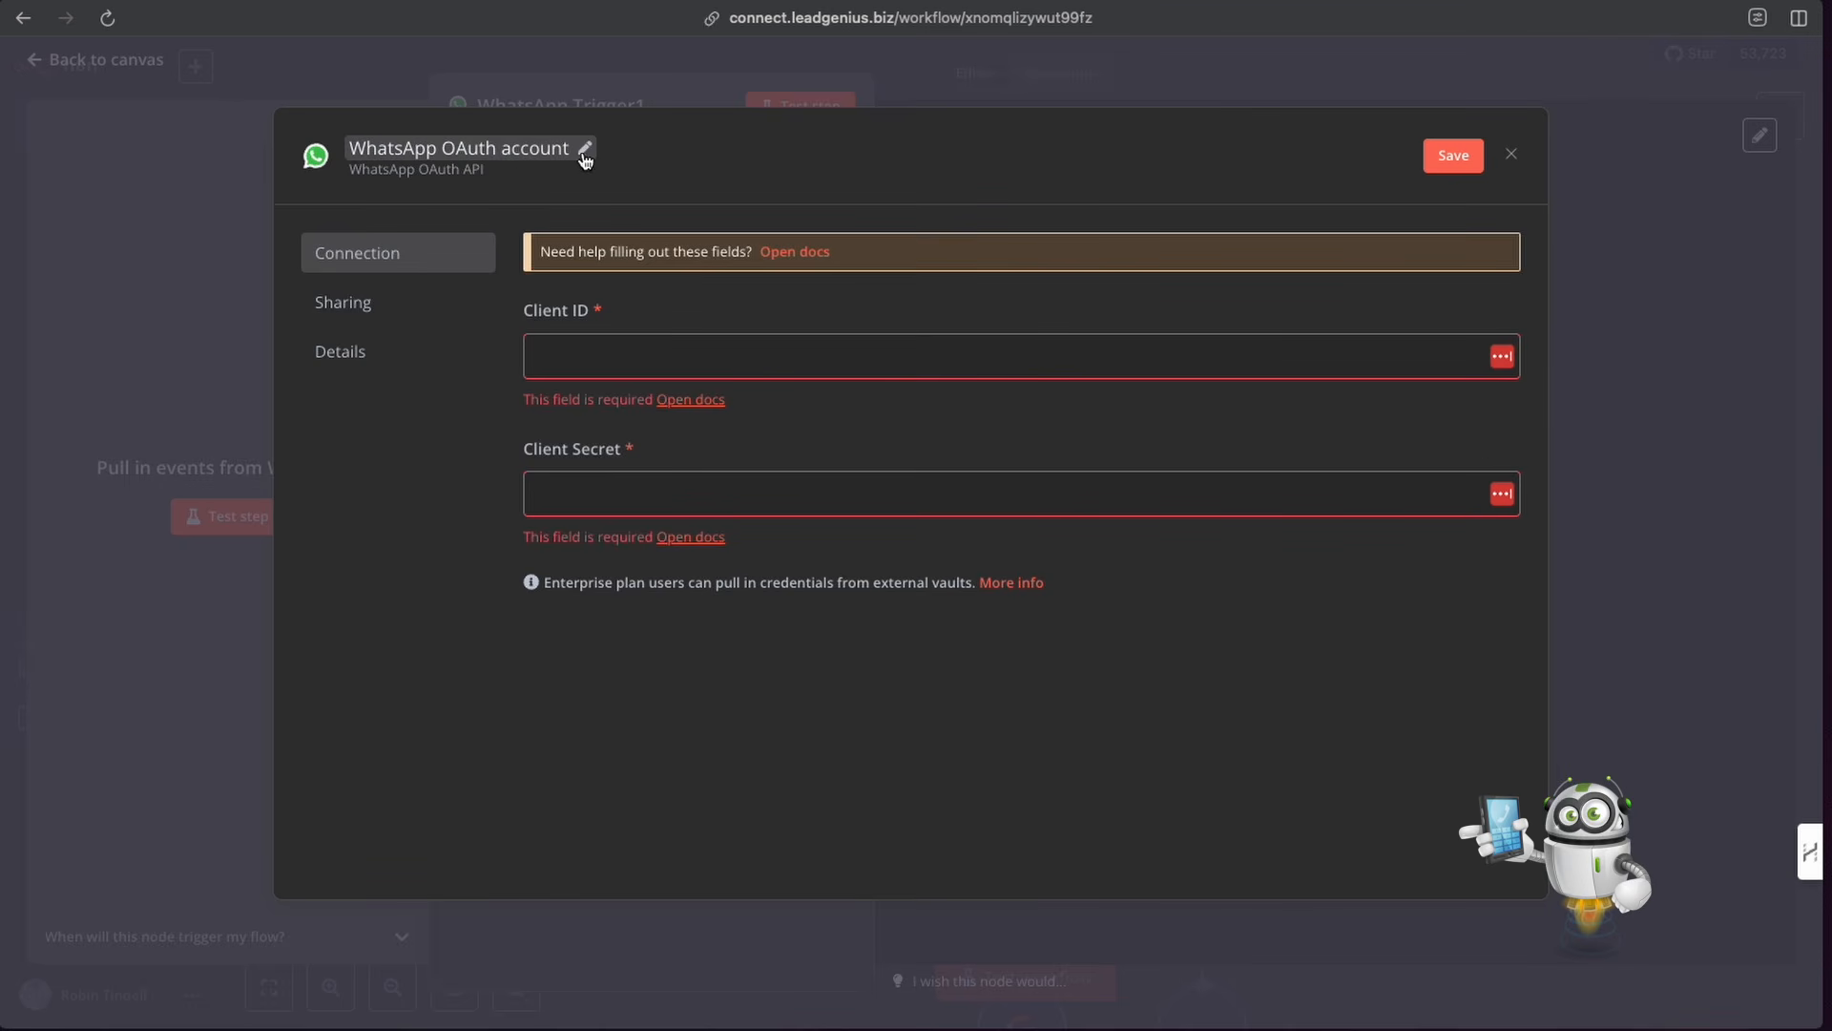
Step: Rename the new WhatsApp OAuth credential "Tutorial" and save it
click(586, 153)
drag(584, 152, 355, 153)
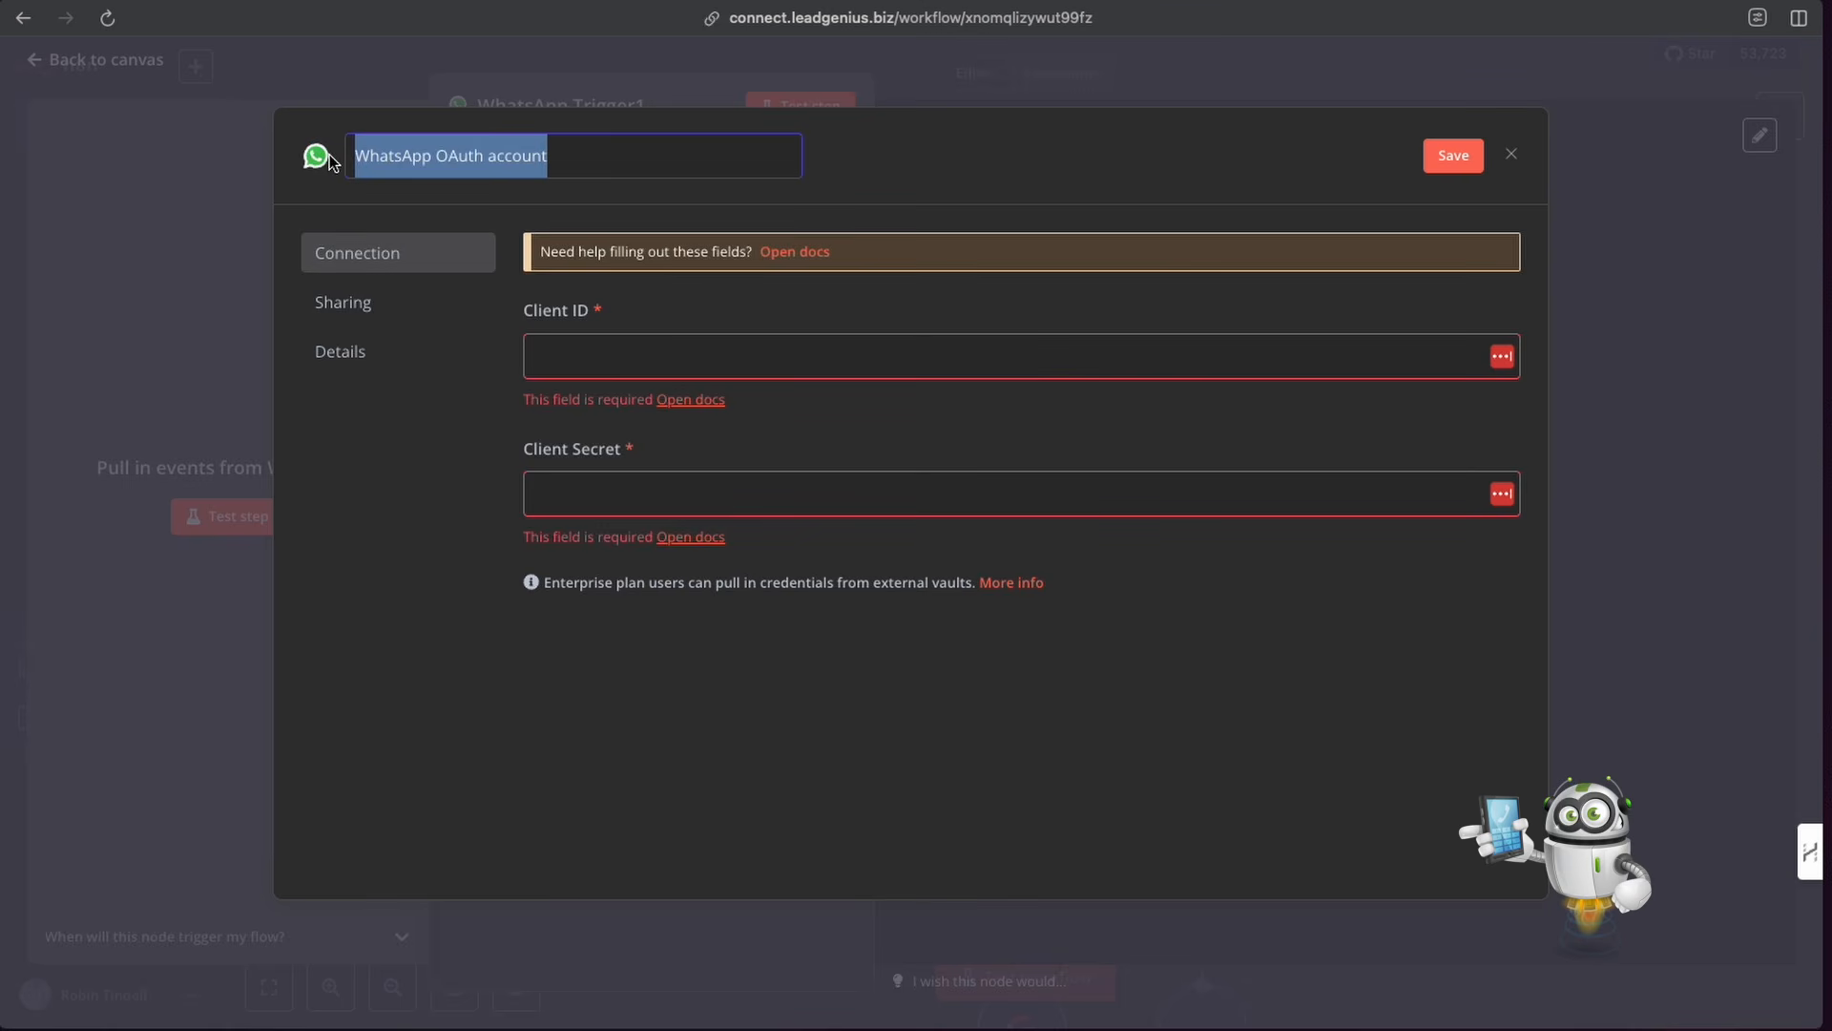
text(Turor)
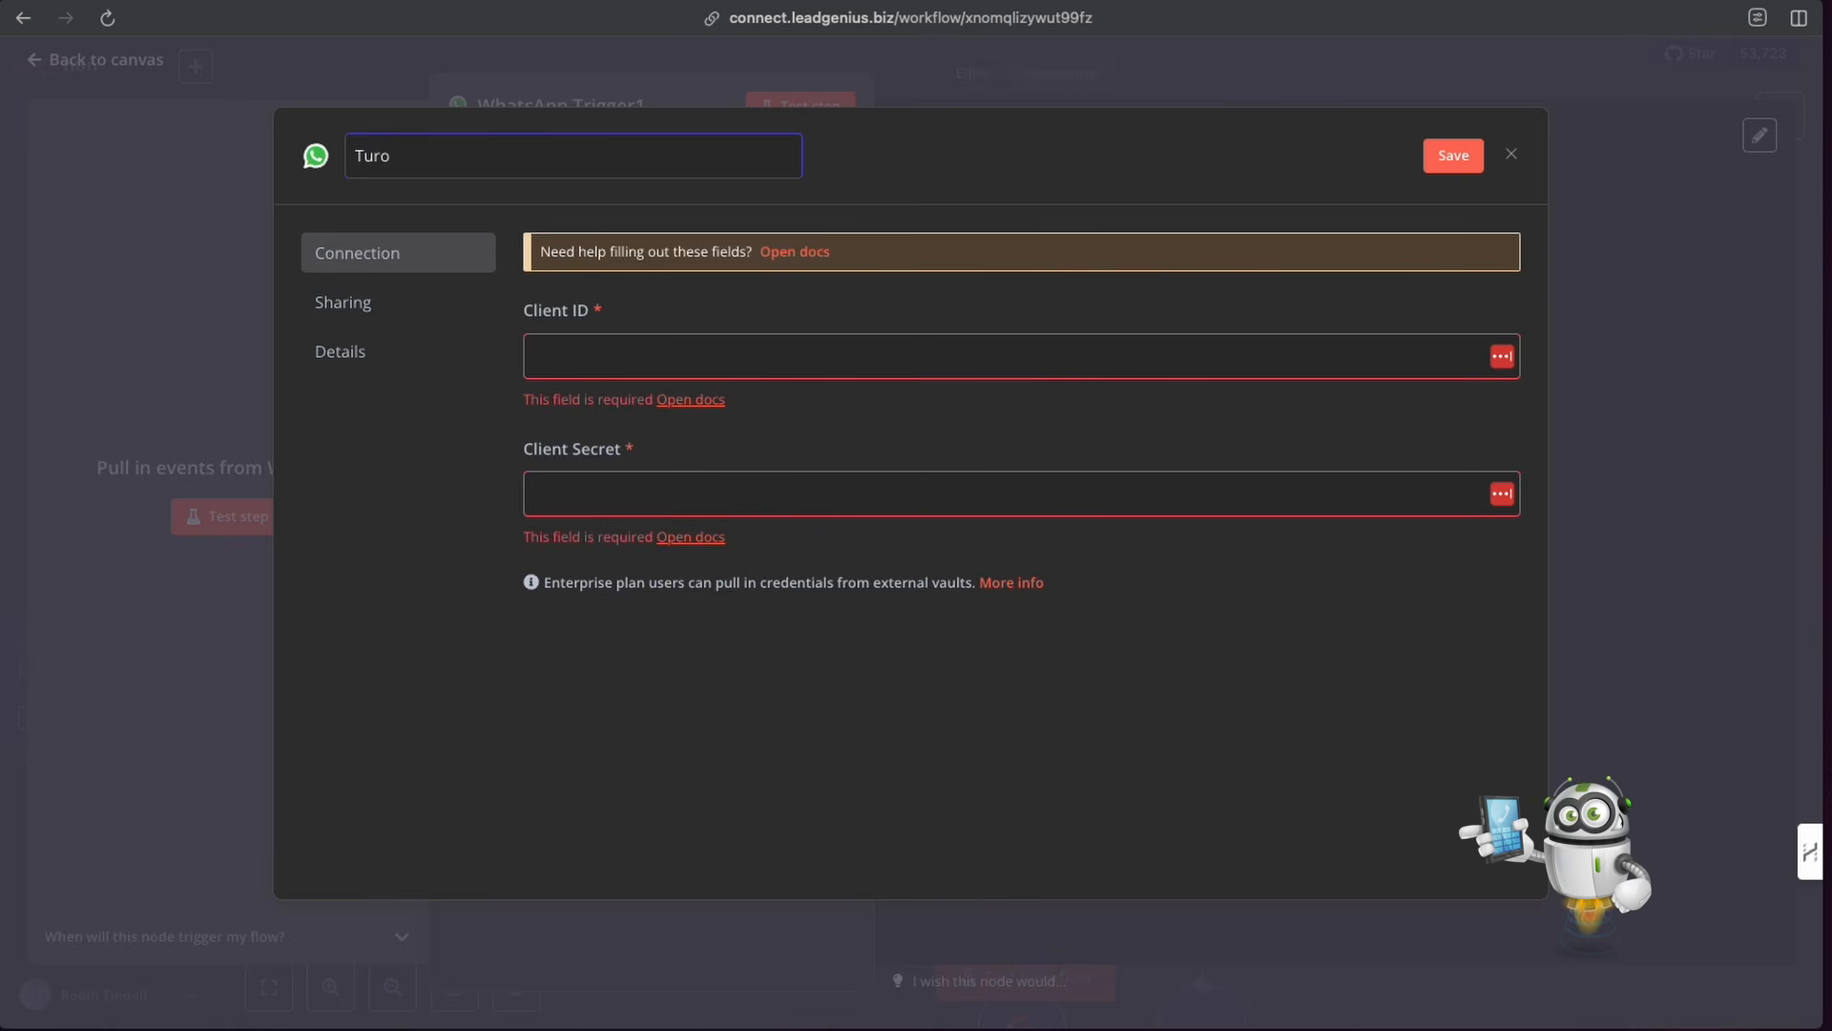
text(torila)
click(1452, 156)
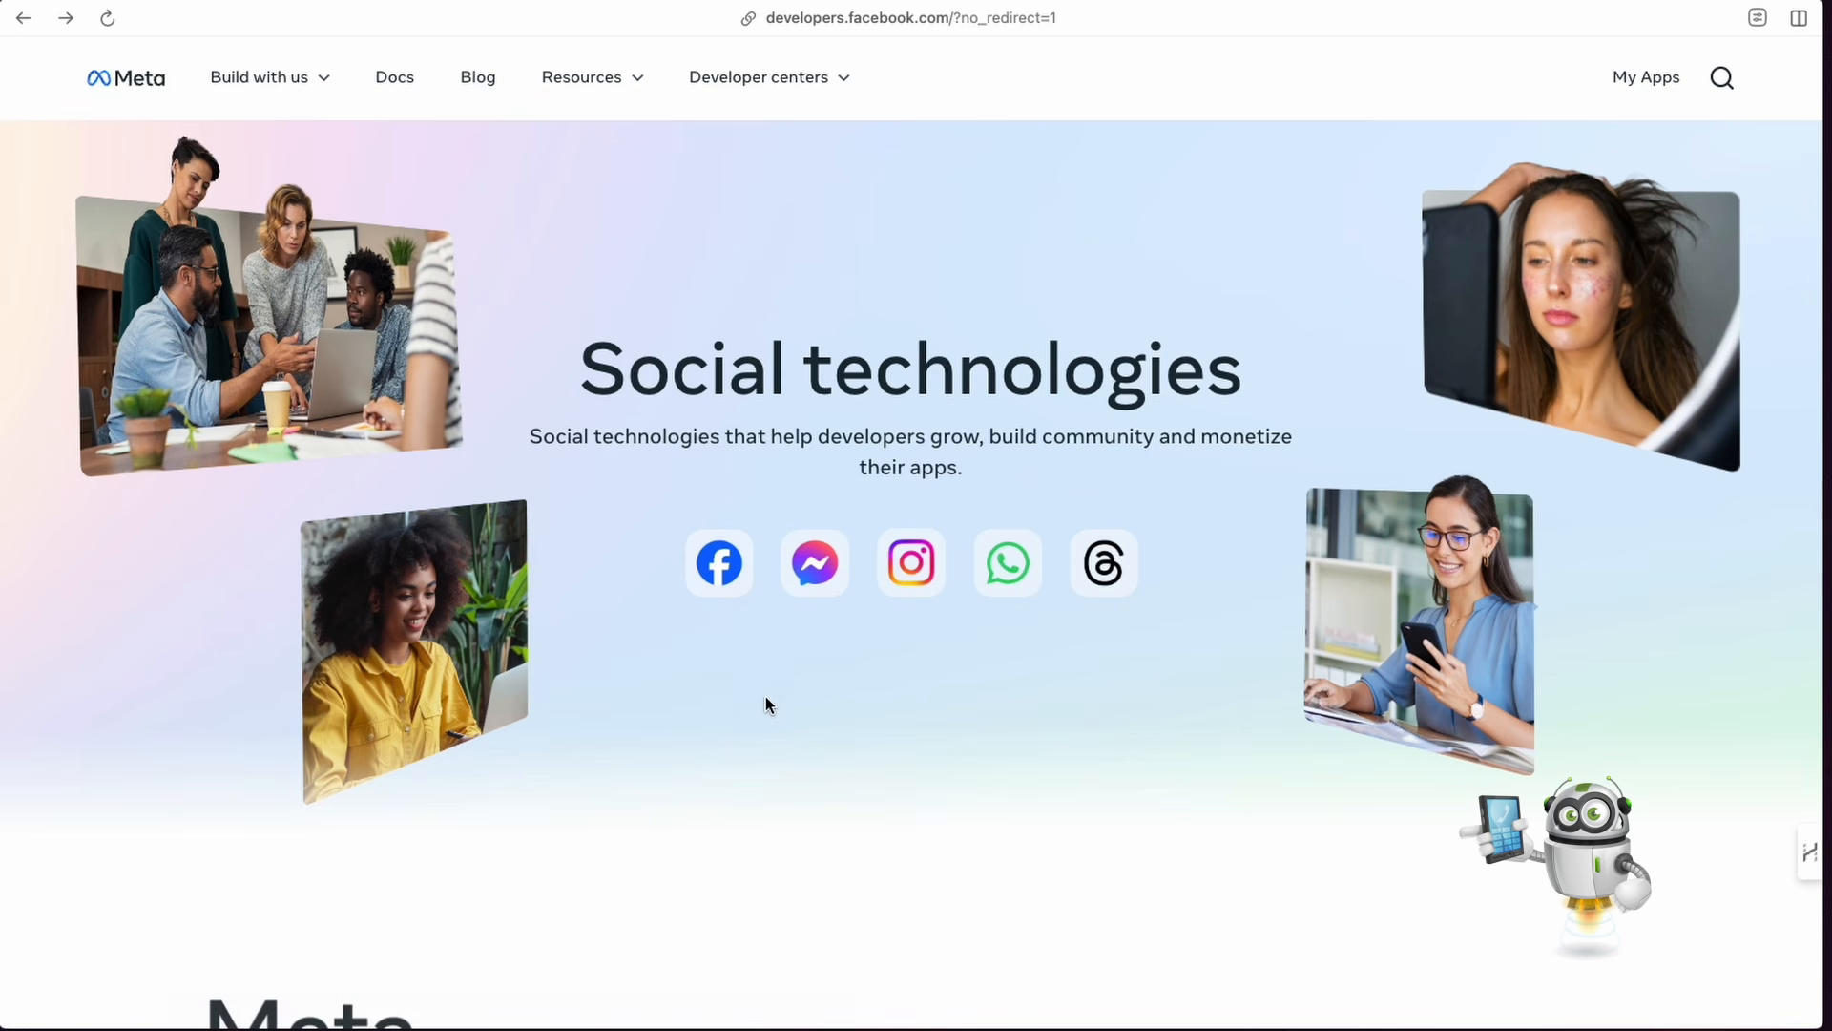
Step: On the Meta for Developers site, start creating a new app named "Tutorial" with the prefilled contact email
click(1649, 86)
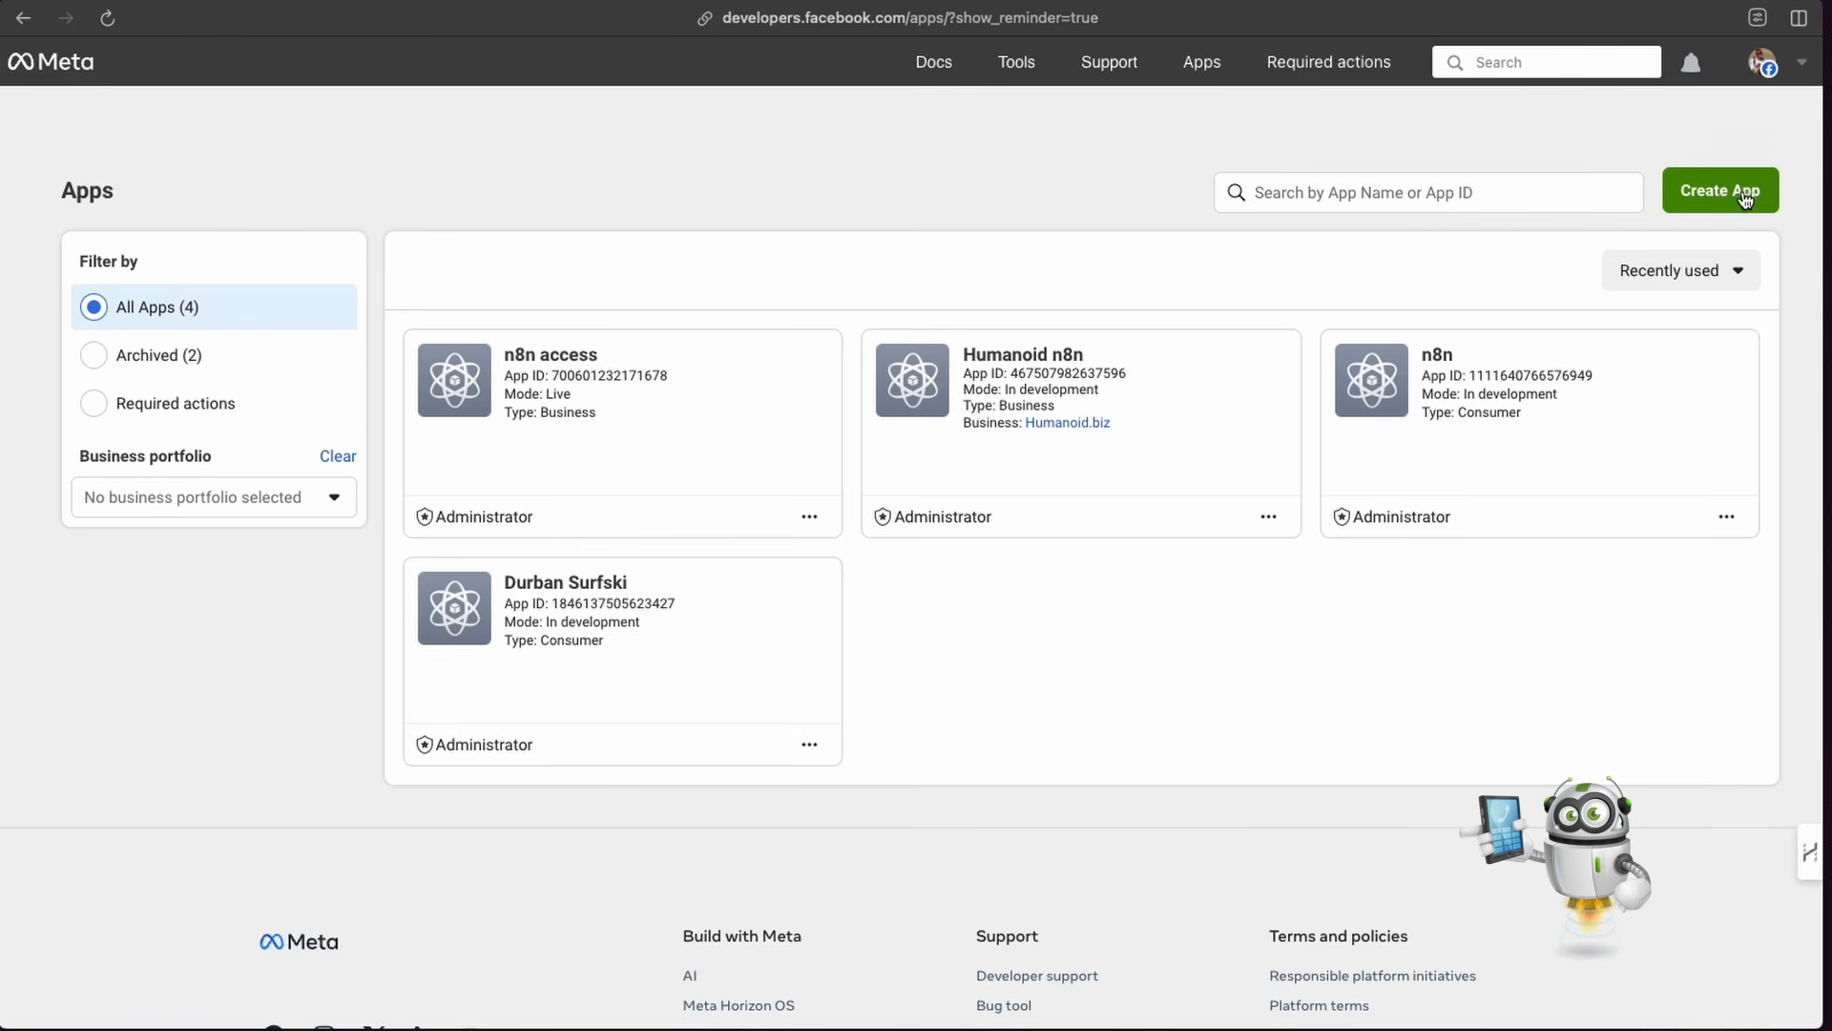
click(1714, 196)
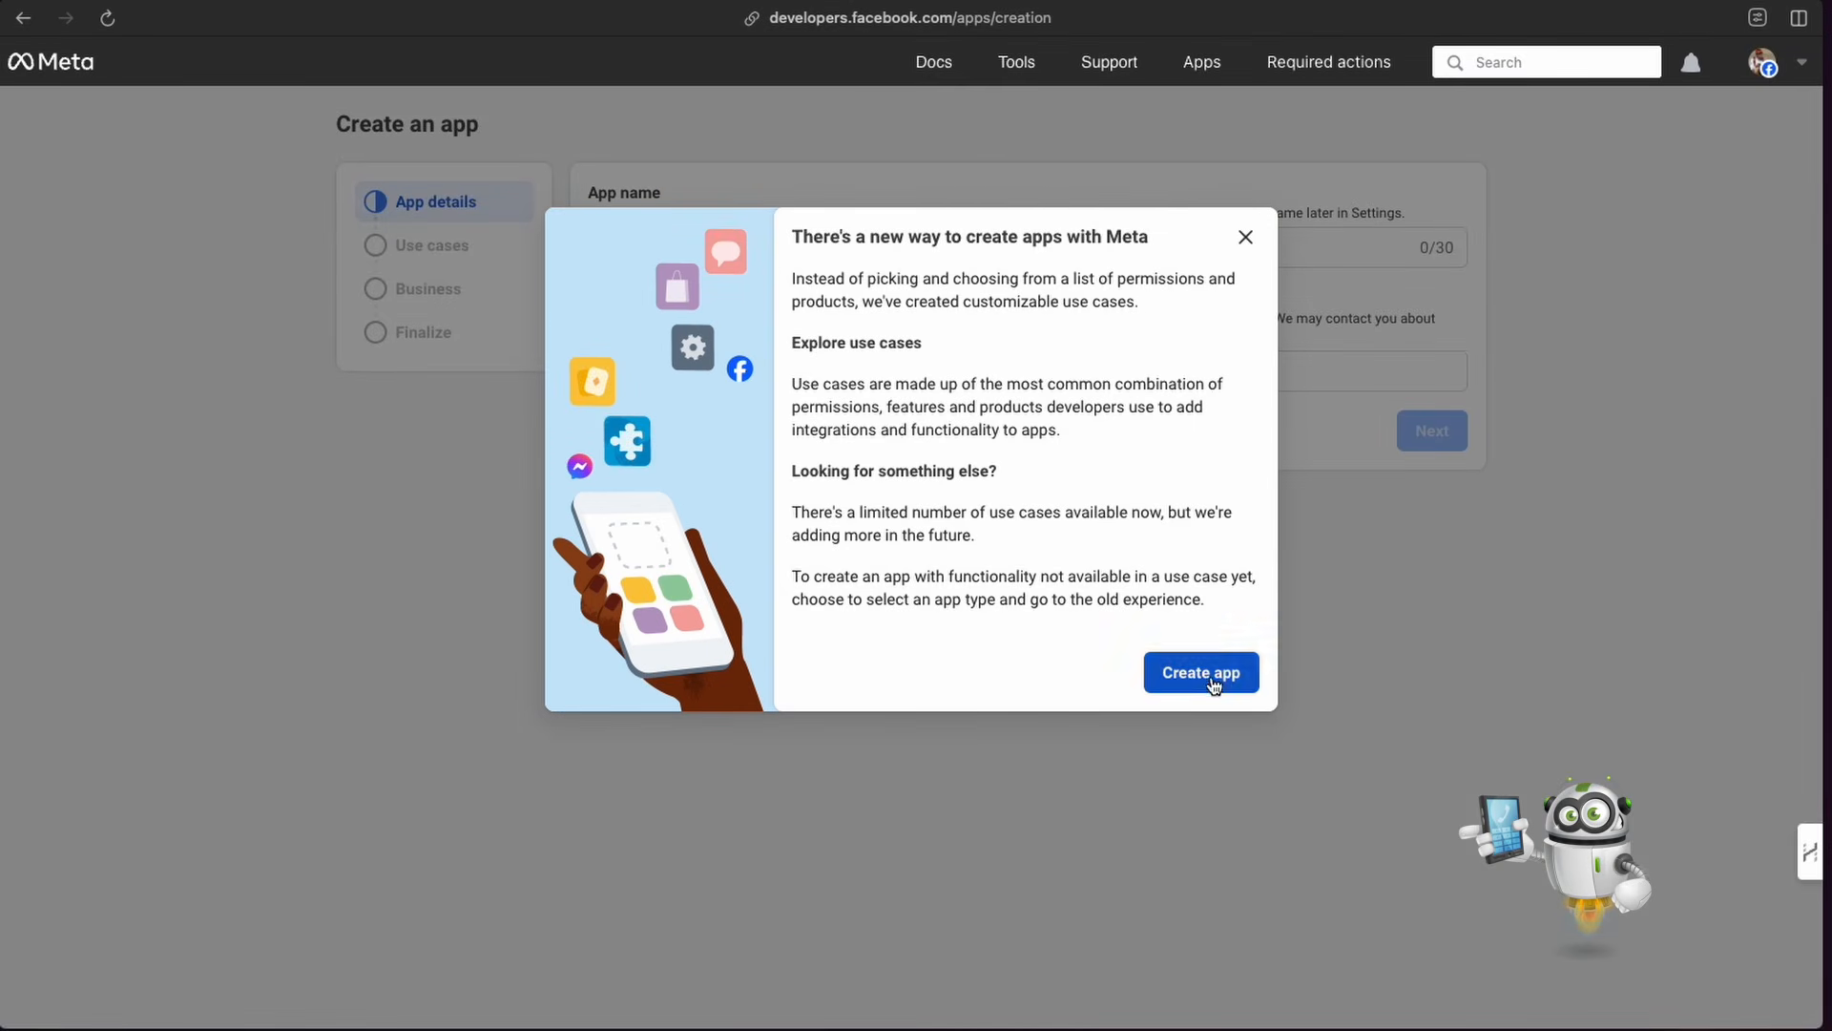
click(1190, 699)
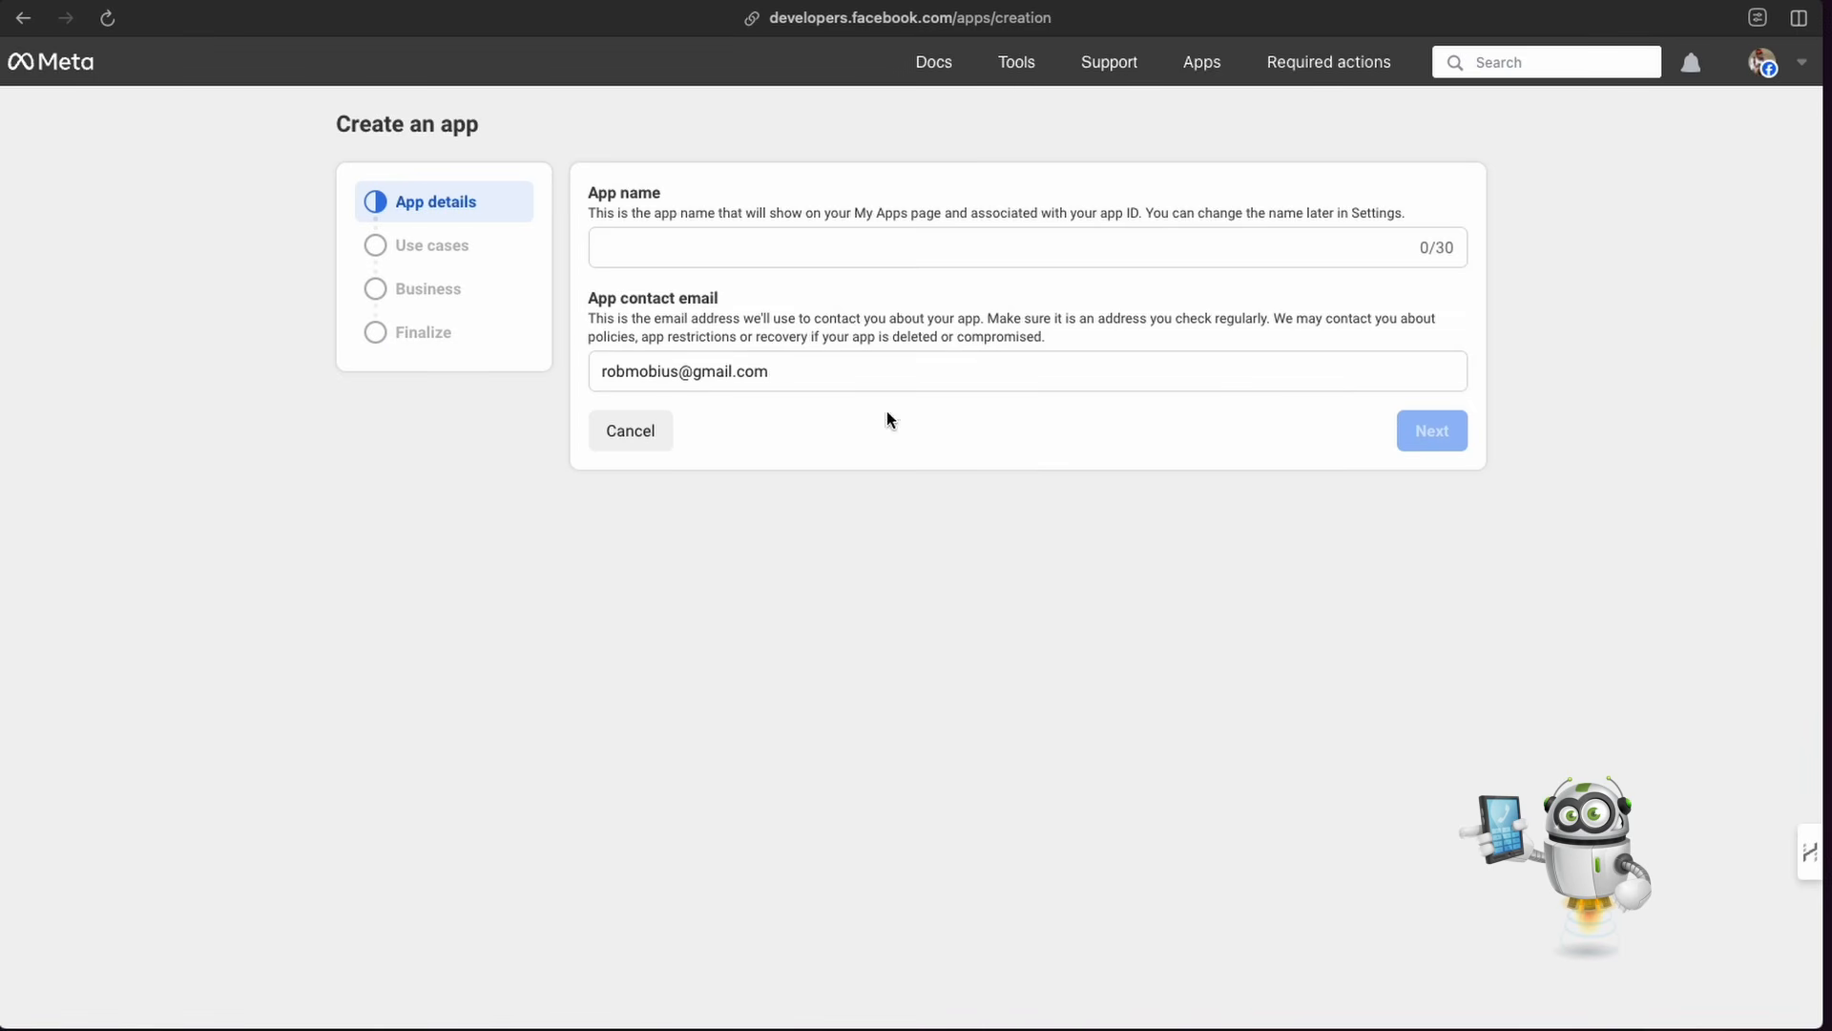
click(661, 250)
text(Tur)
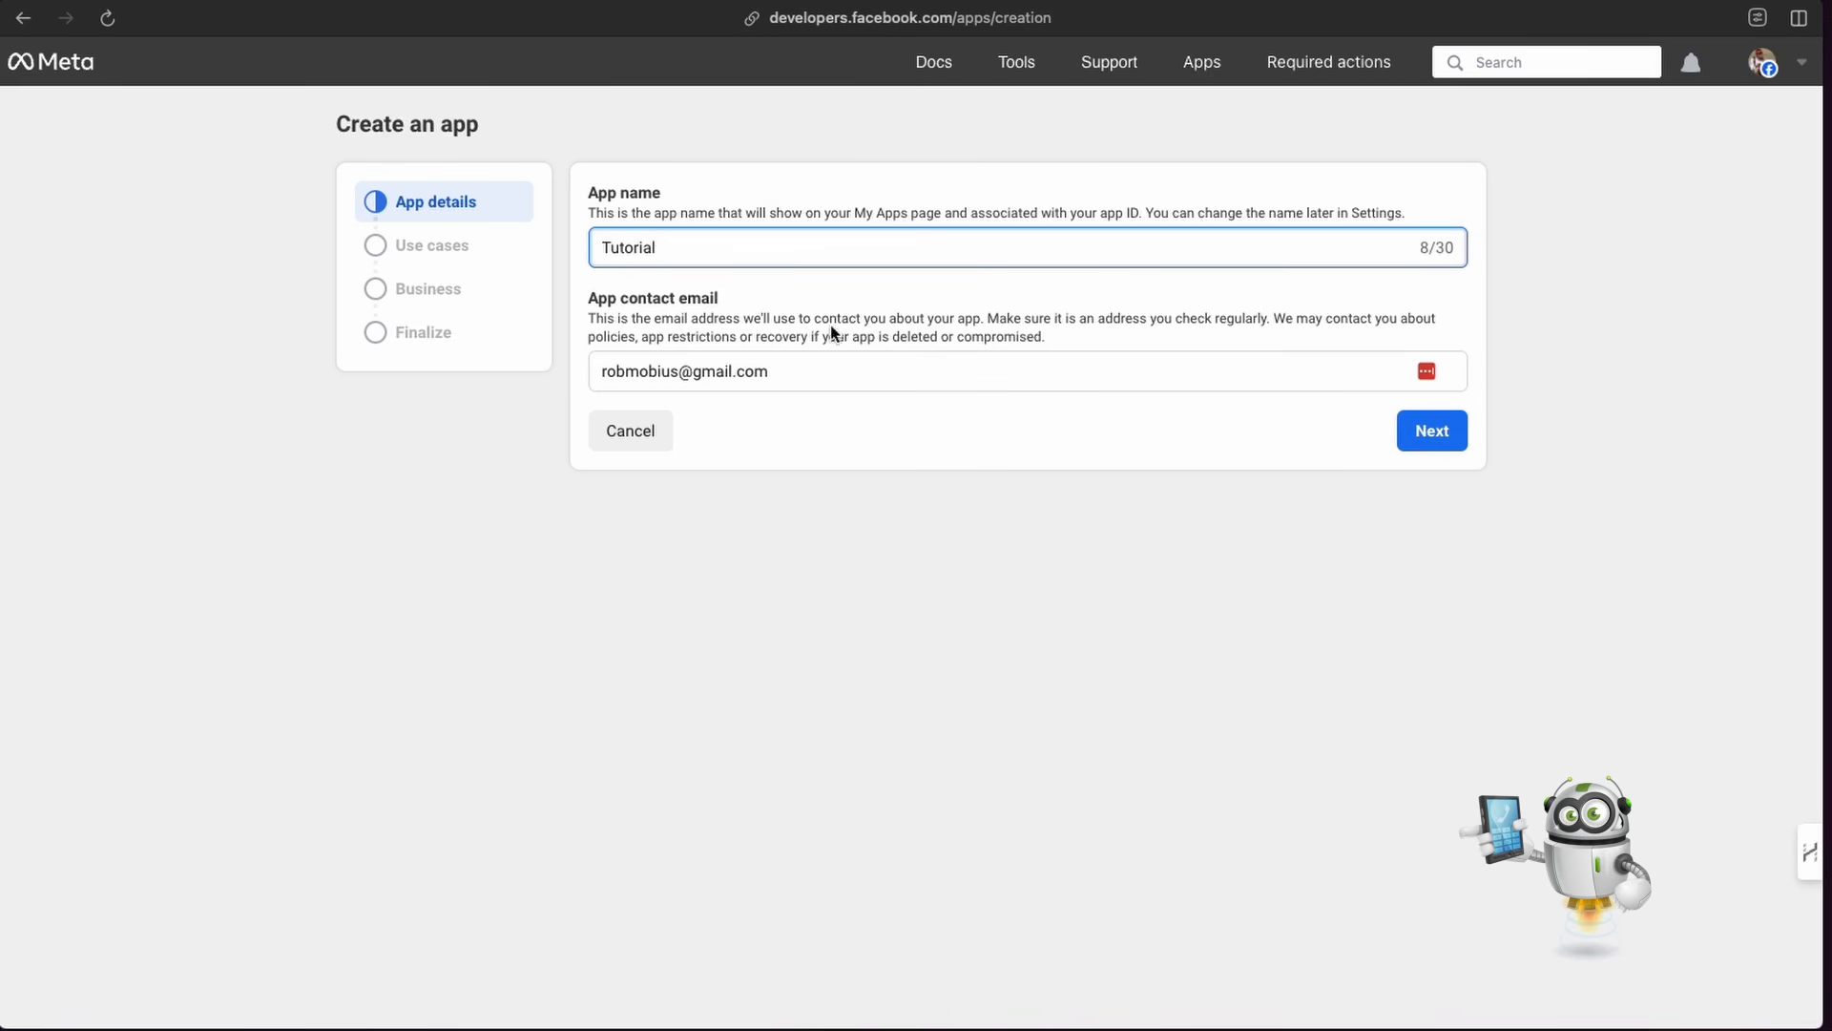
click(1428, 444)
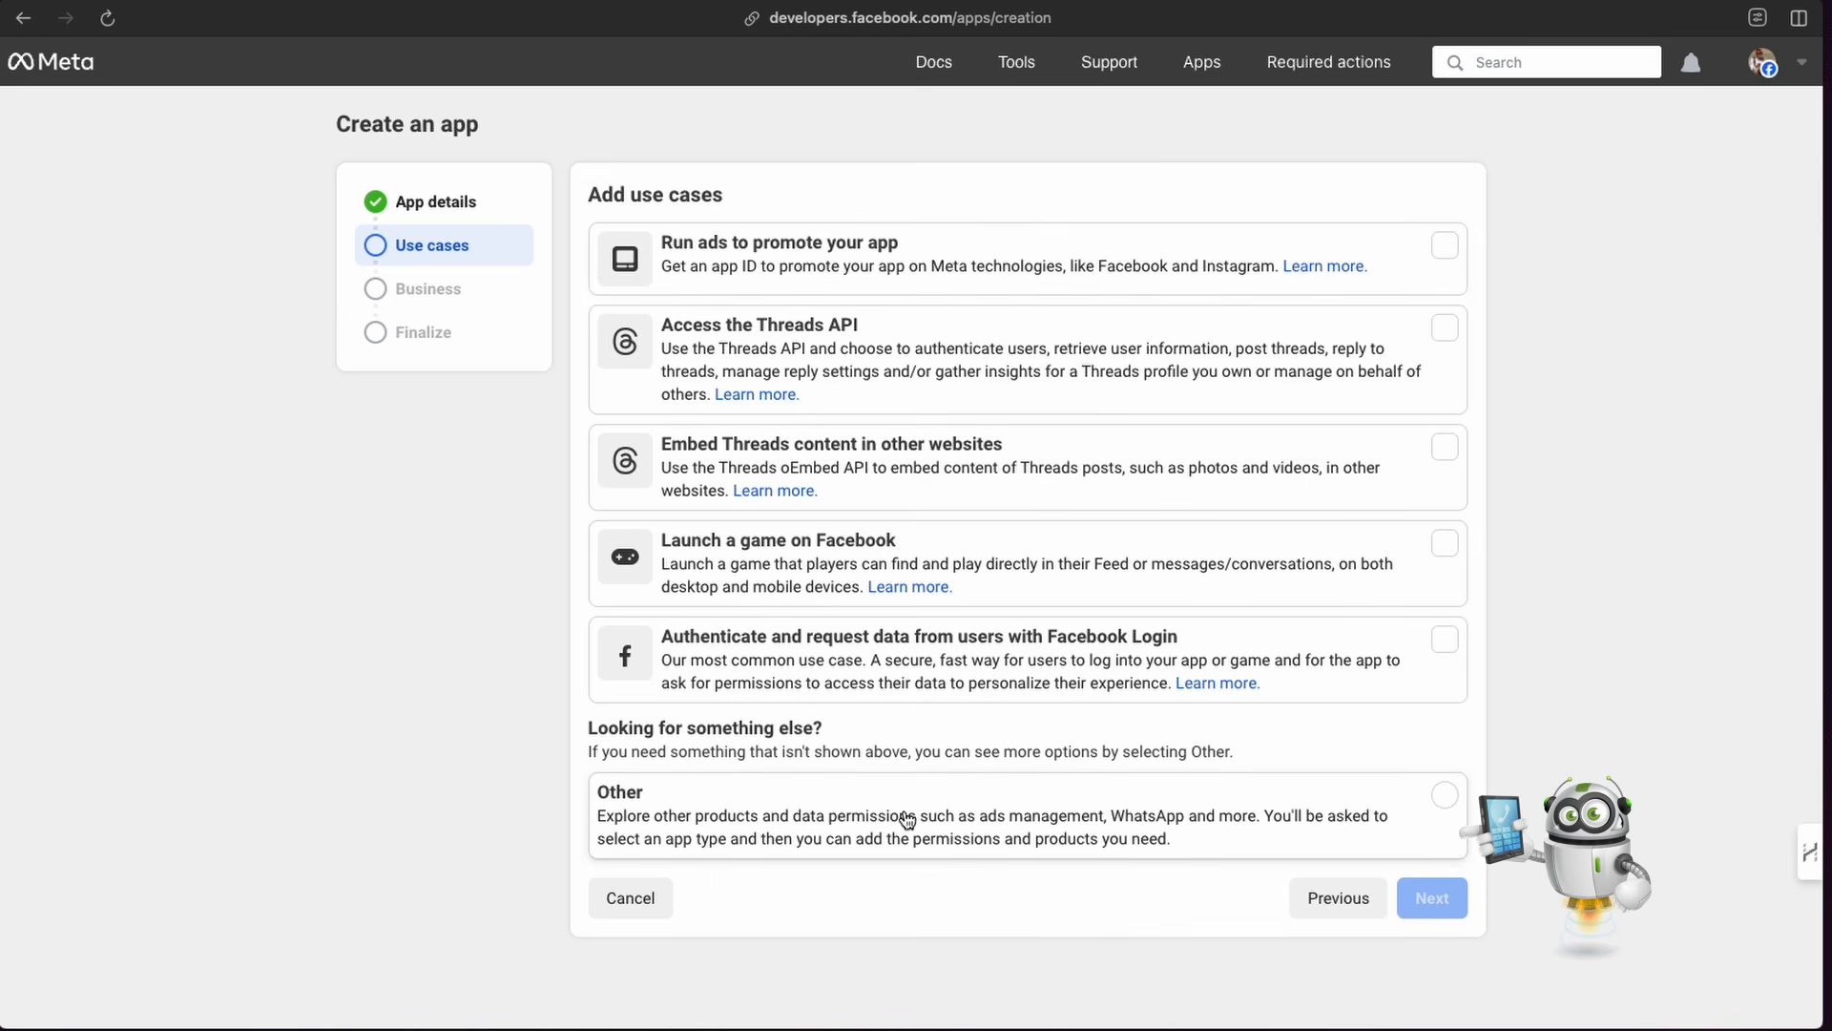
Step: Choose the "Other" use case and the "Business" app type for the new app
click(1445, 797)
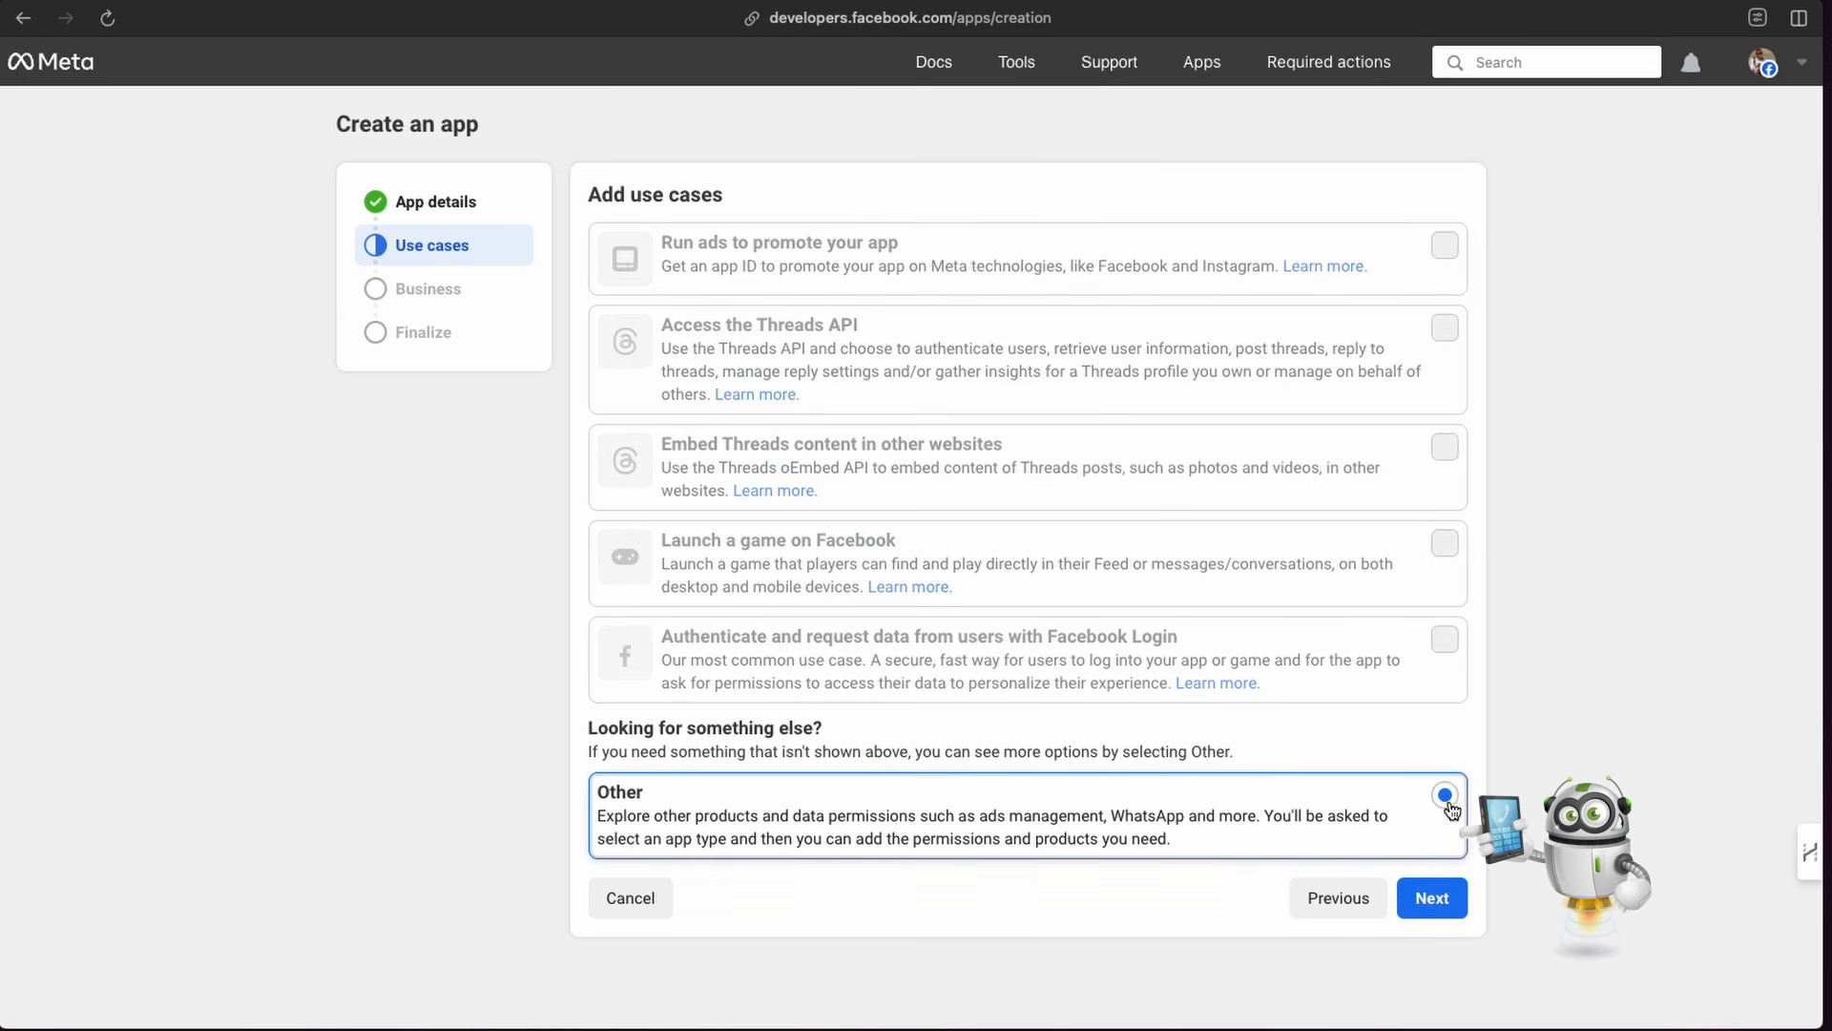
click(1432, 898)
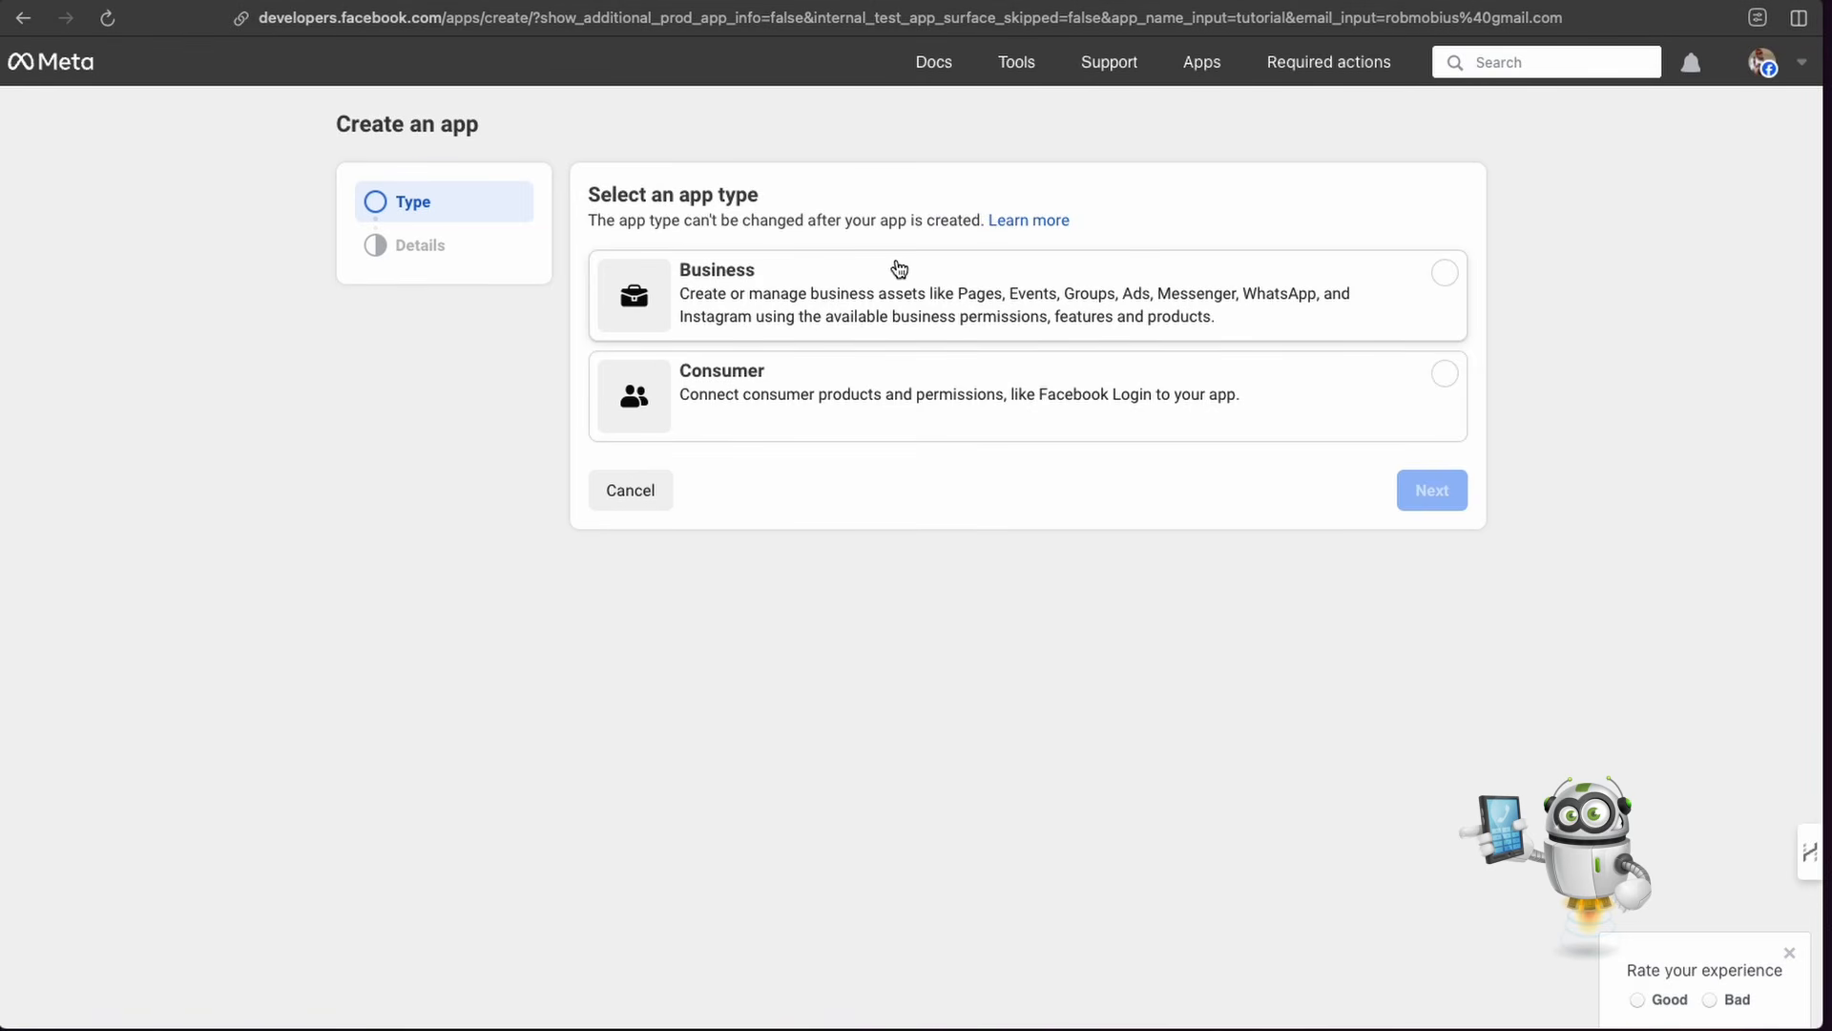
click(1443, 277)
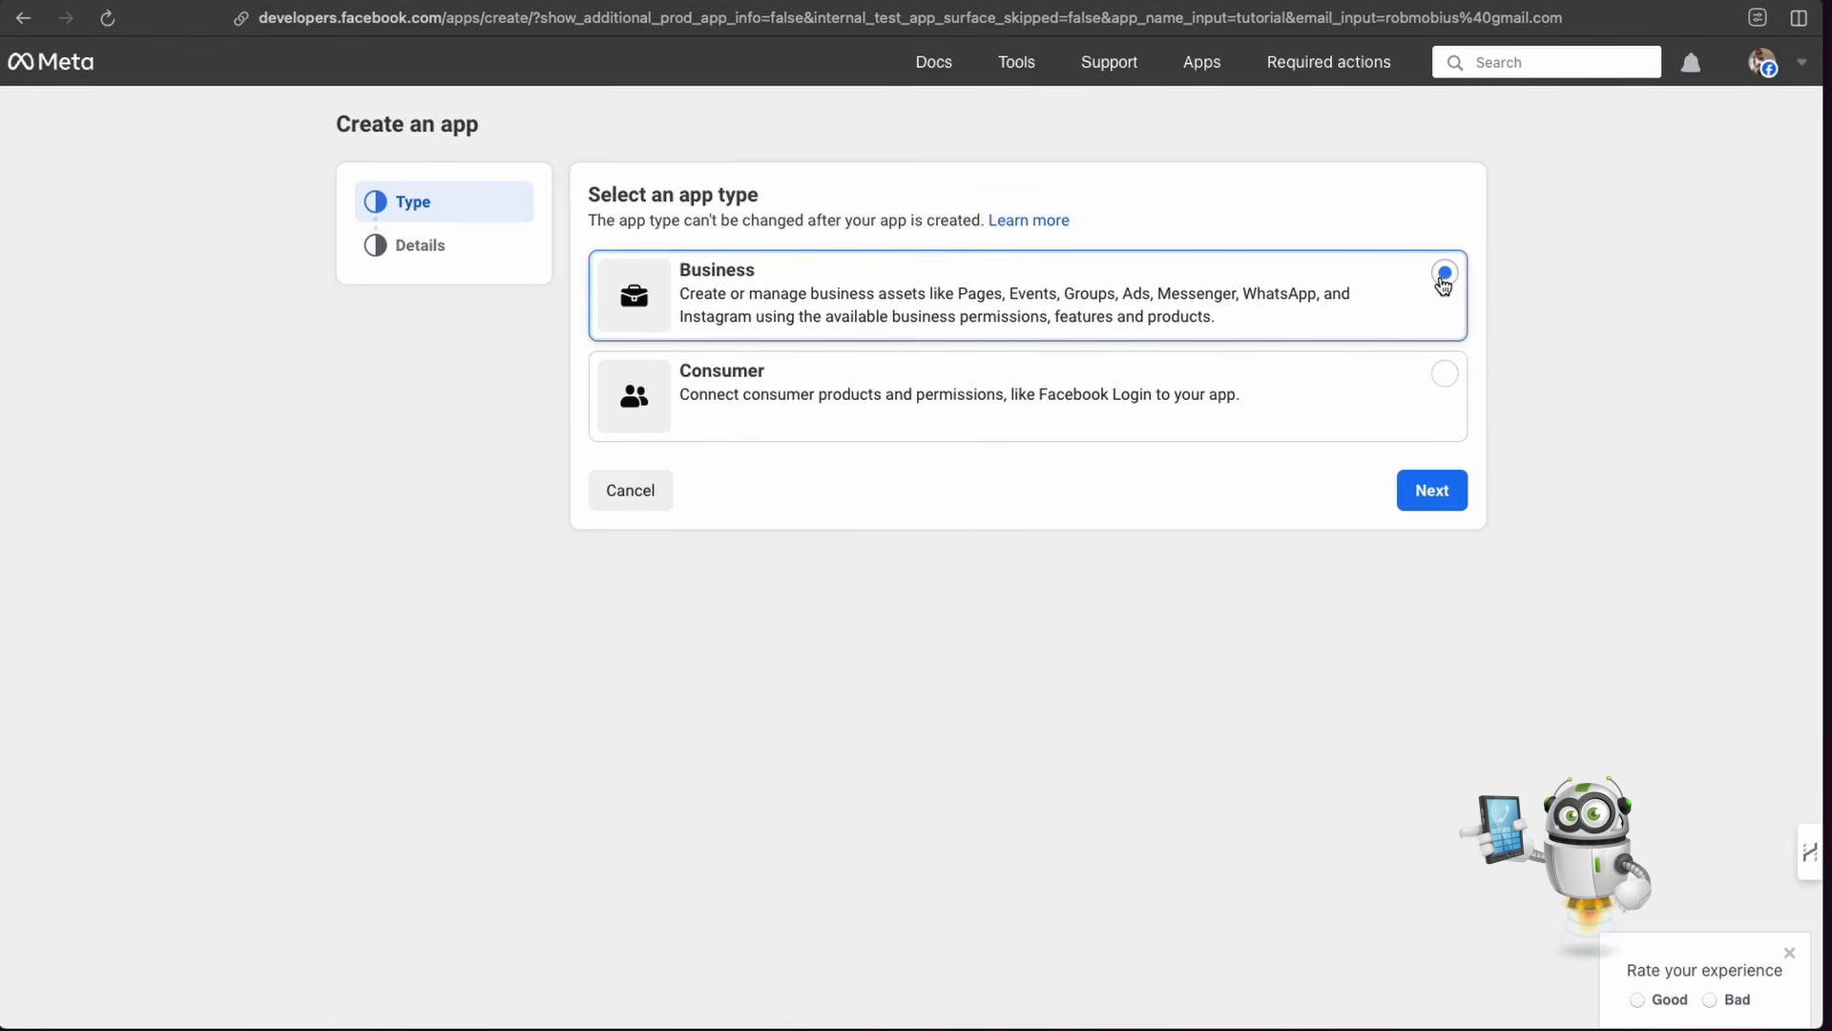
Step: Submit the "Tutorial" app's details for creation with no business portfolio selected
click(1426, 492)
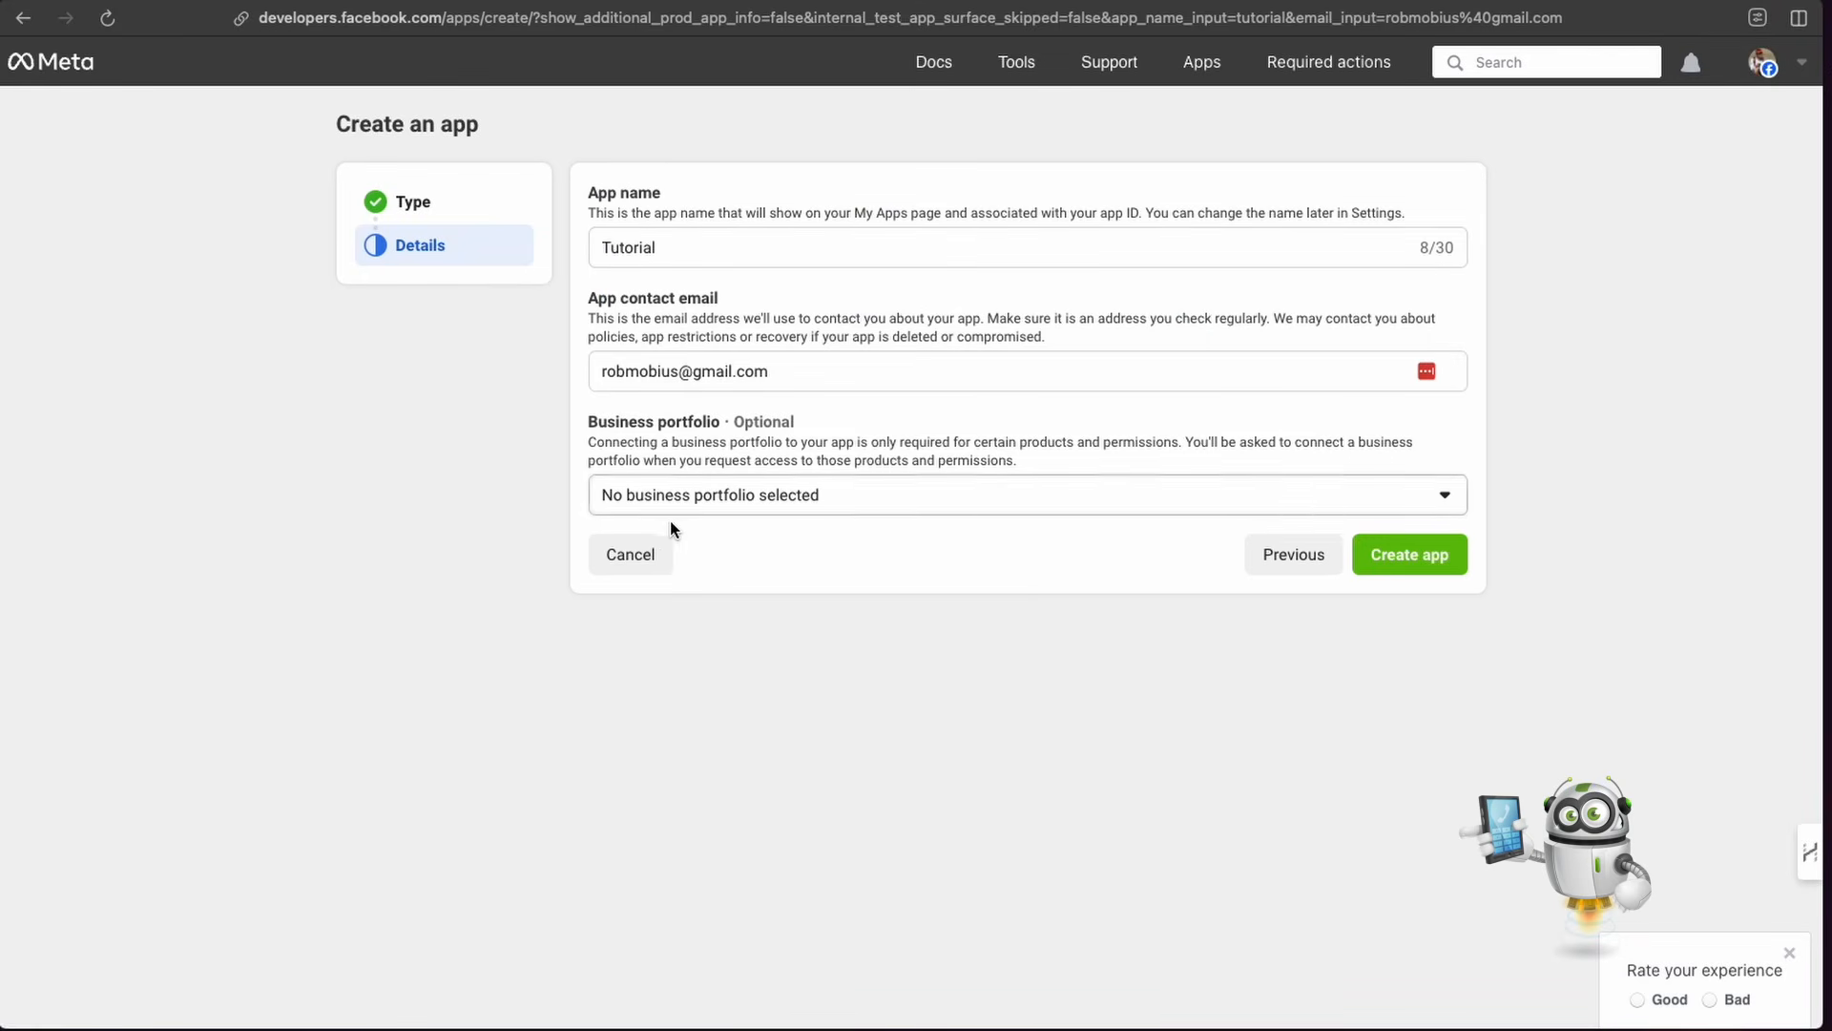
click(897, 508)
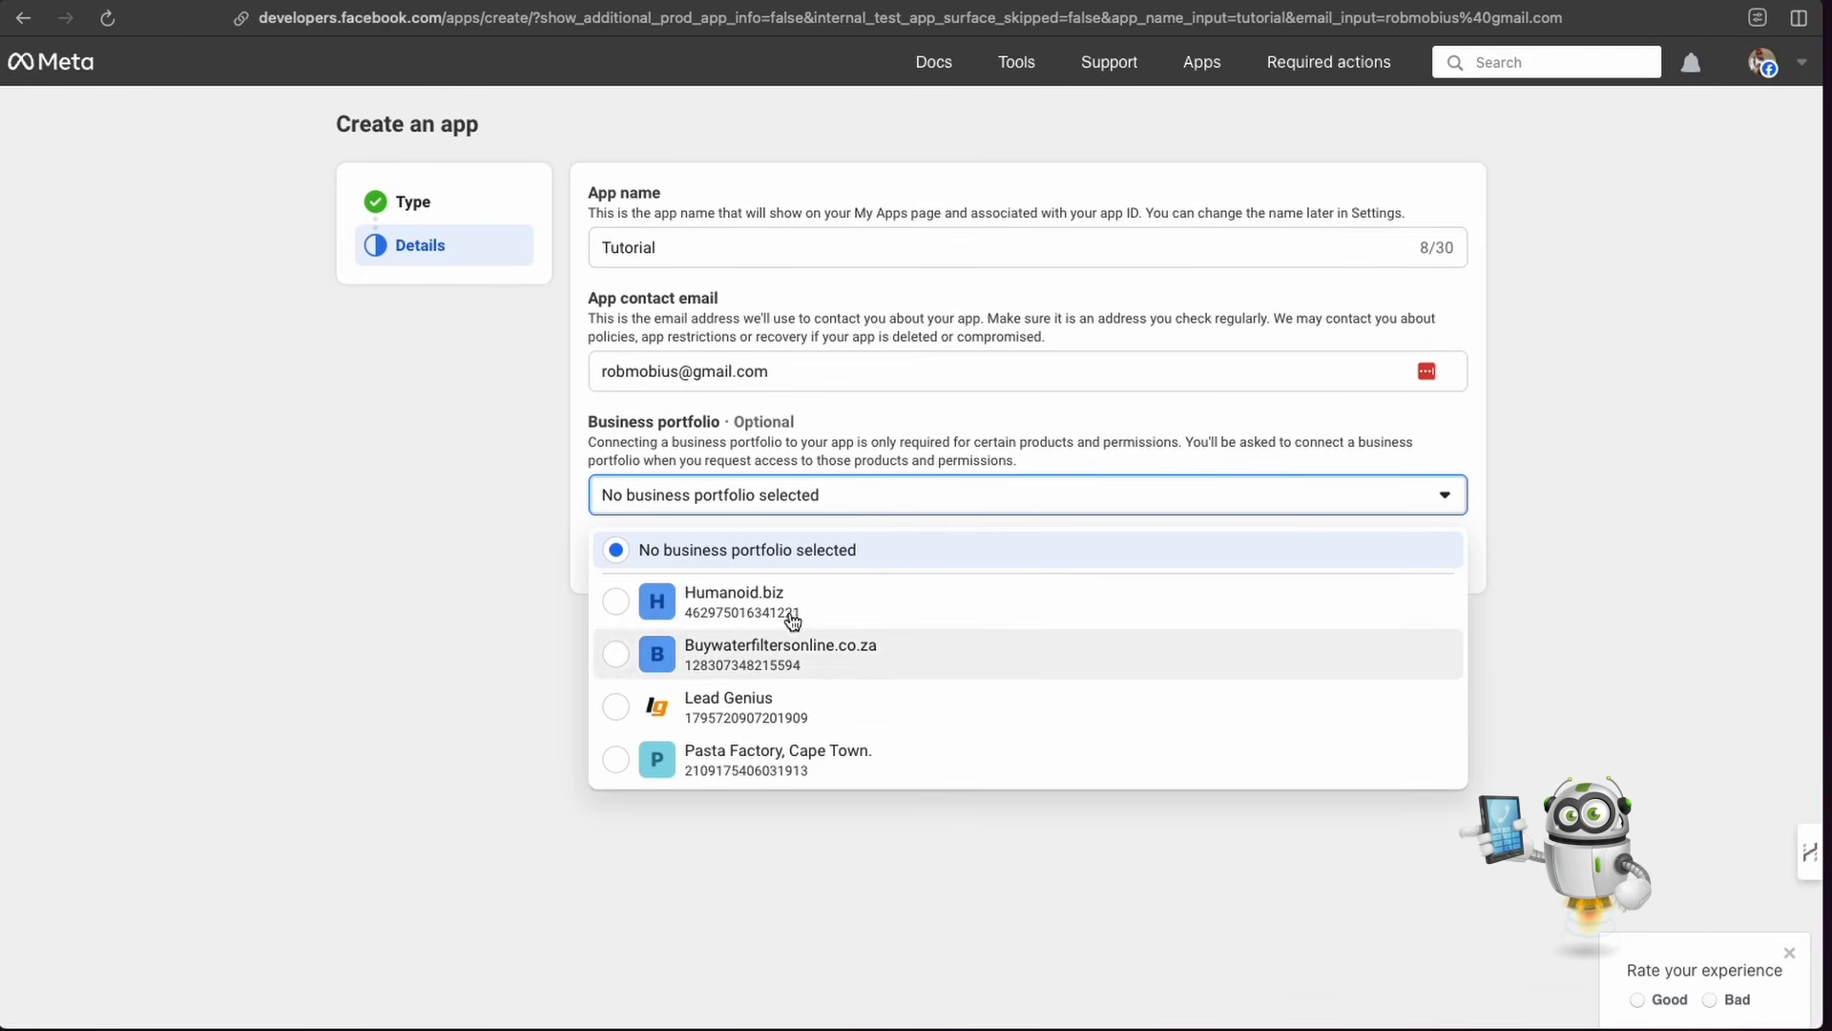
click(934, 437)
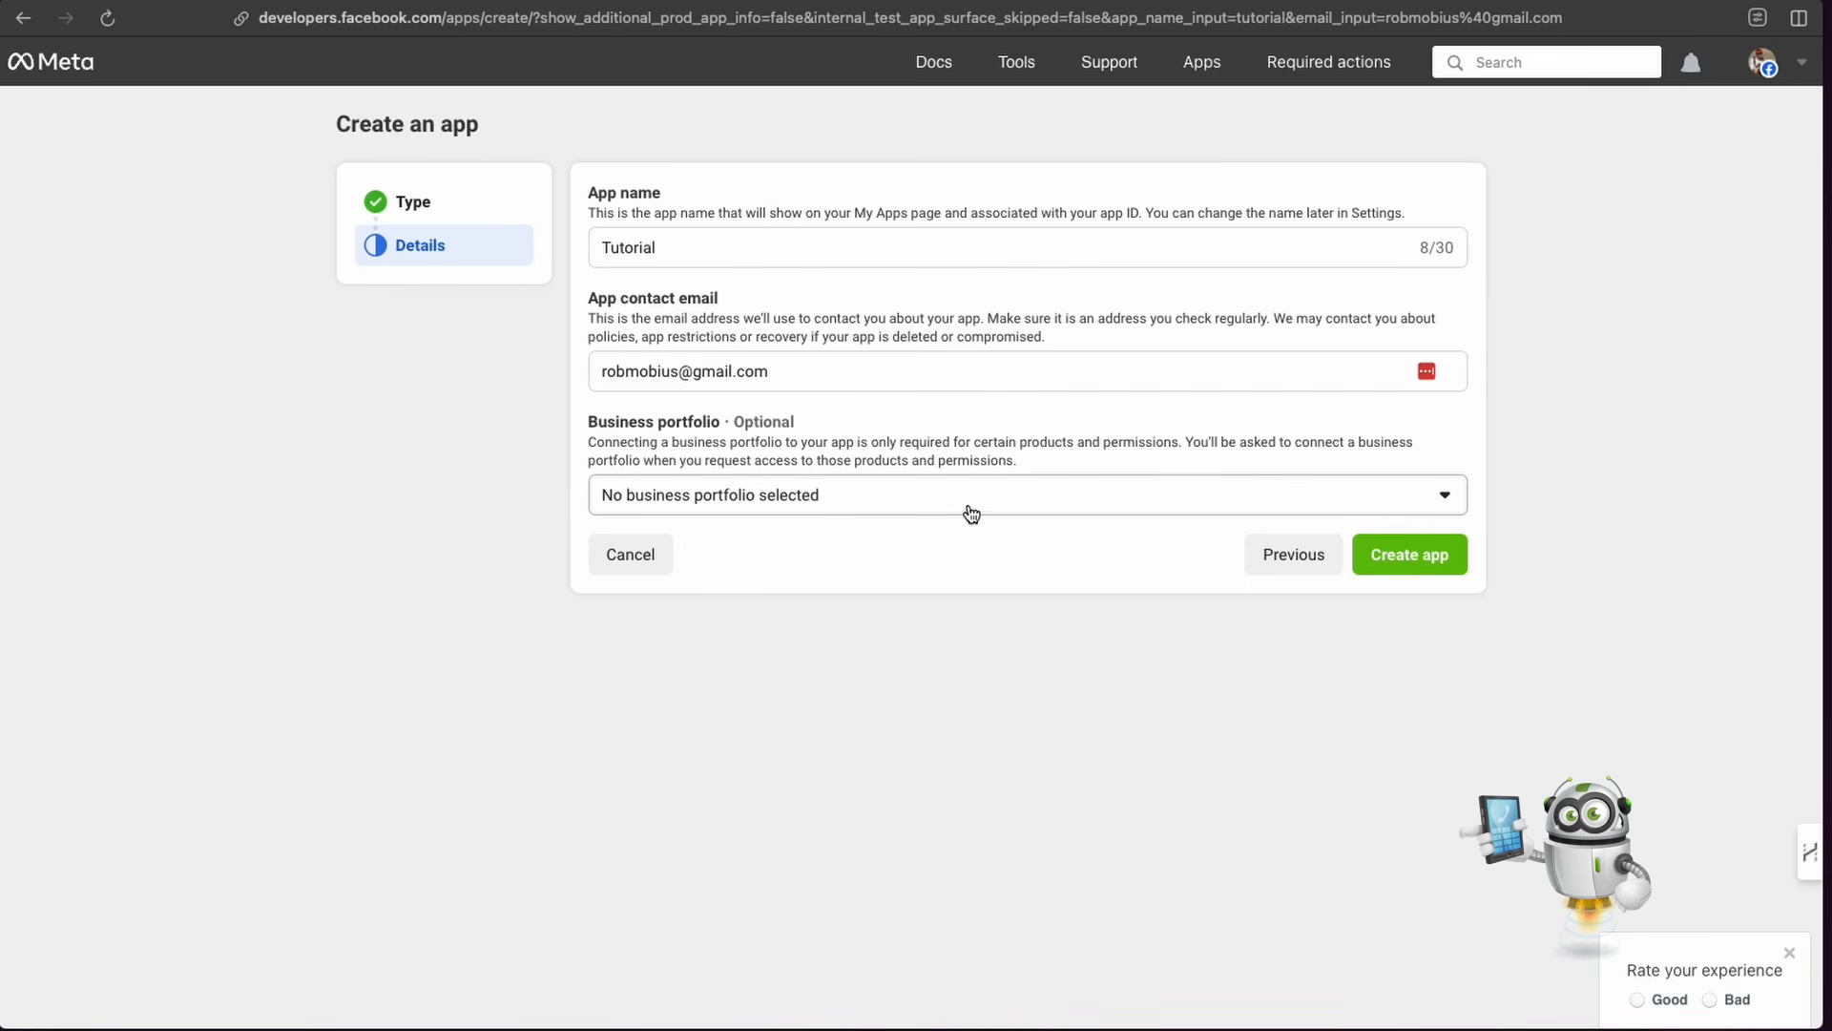
click(1406, 568)
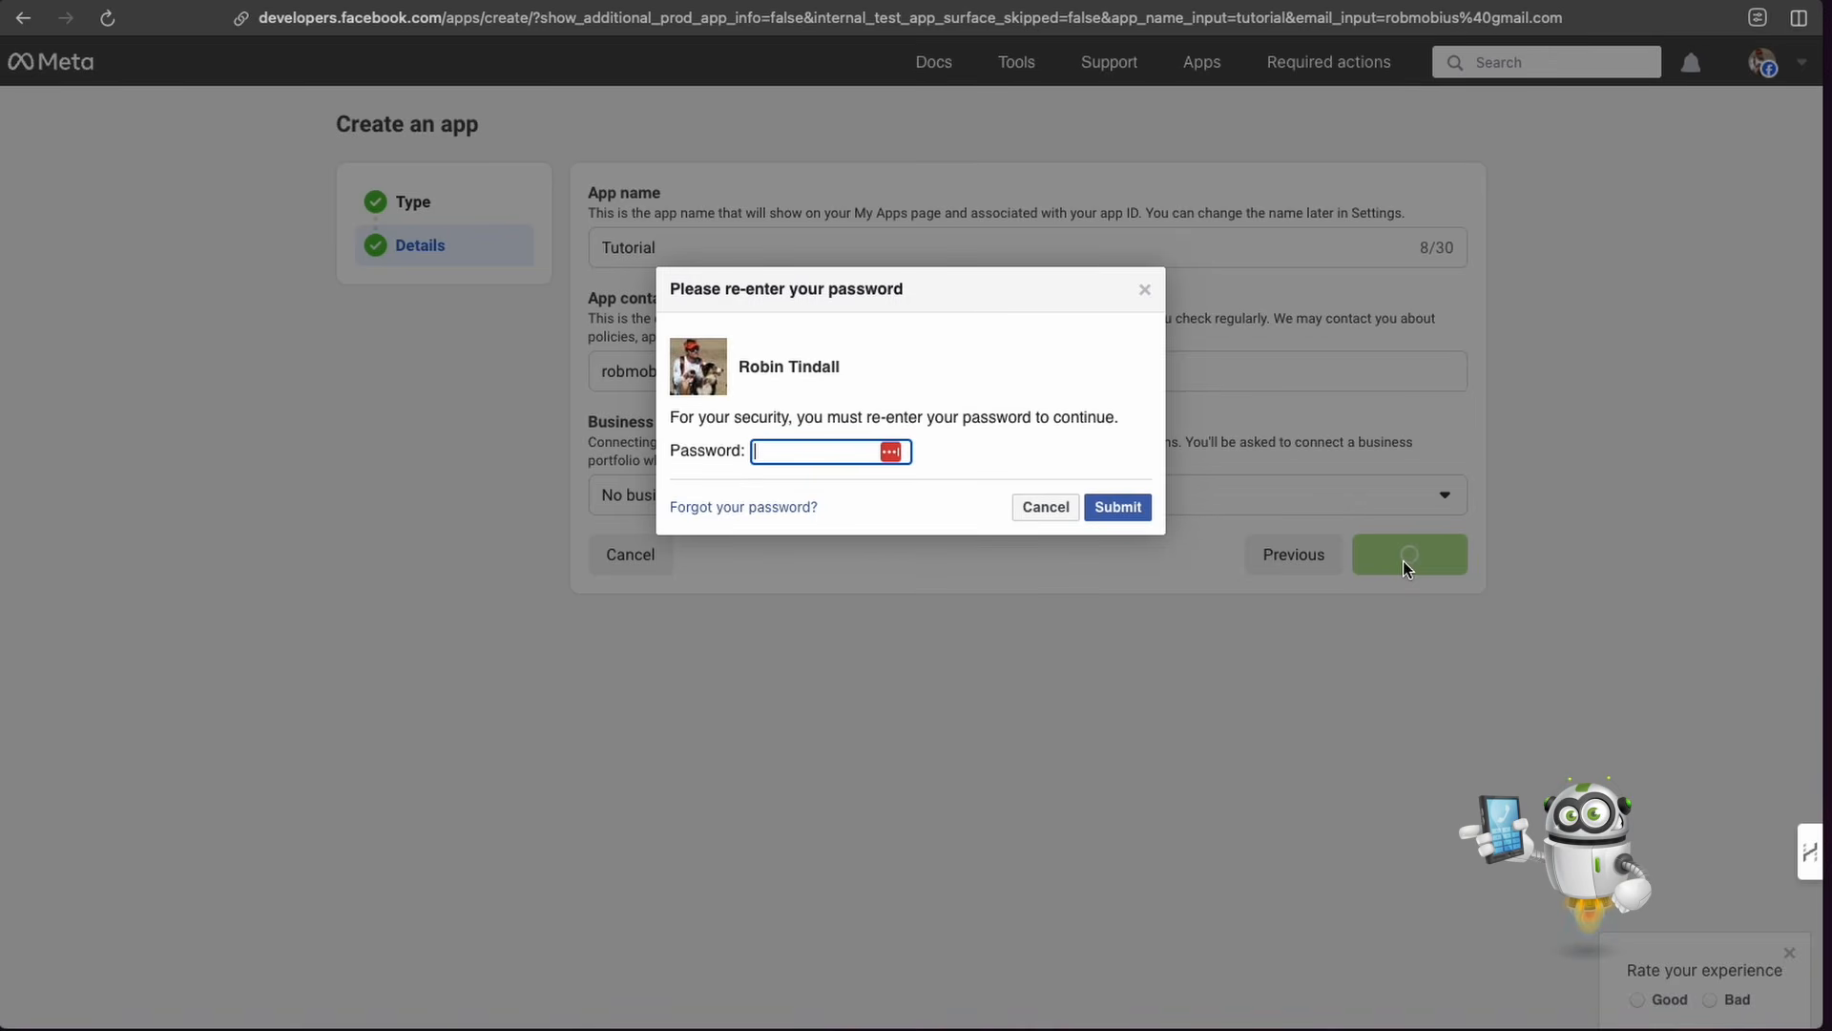
Step: Re-enter the account password and submit it to authorize creating the app
text(•••)
key(BackSpace)
key(BackSpace)
key(BackSpace)
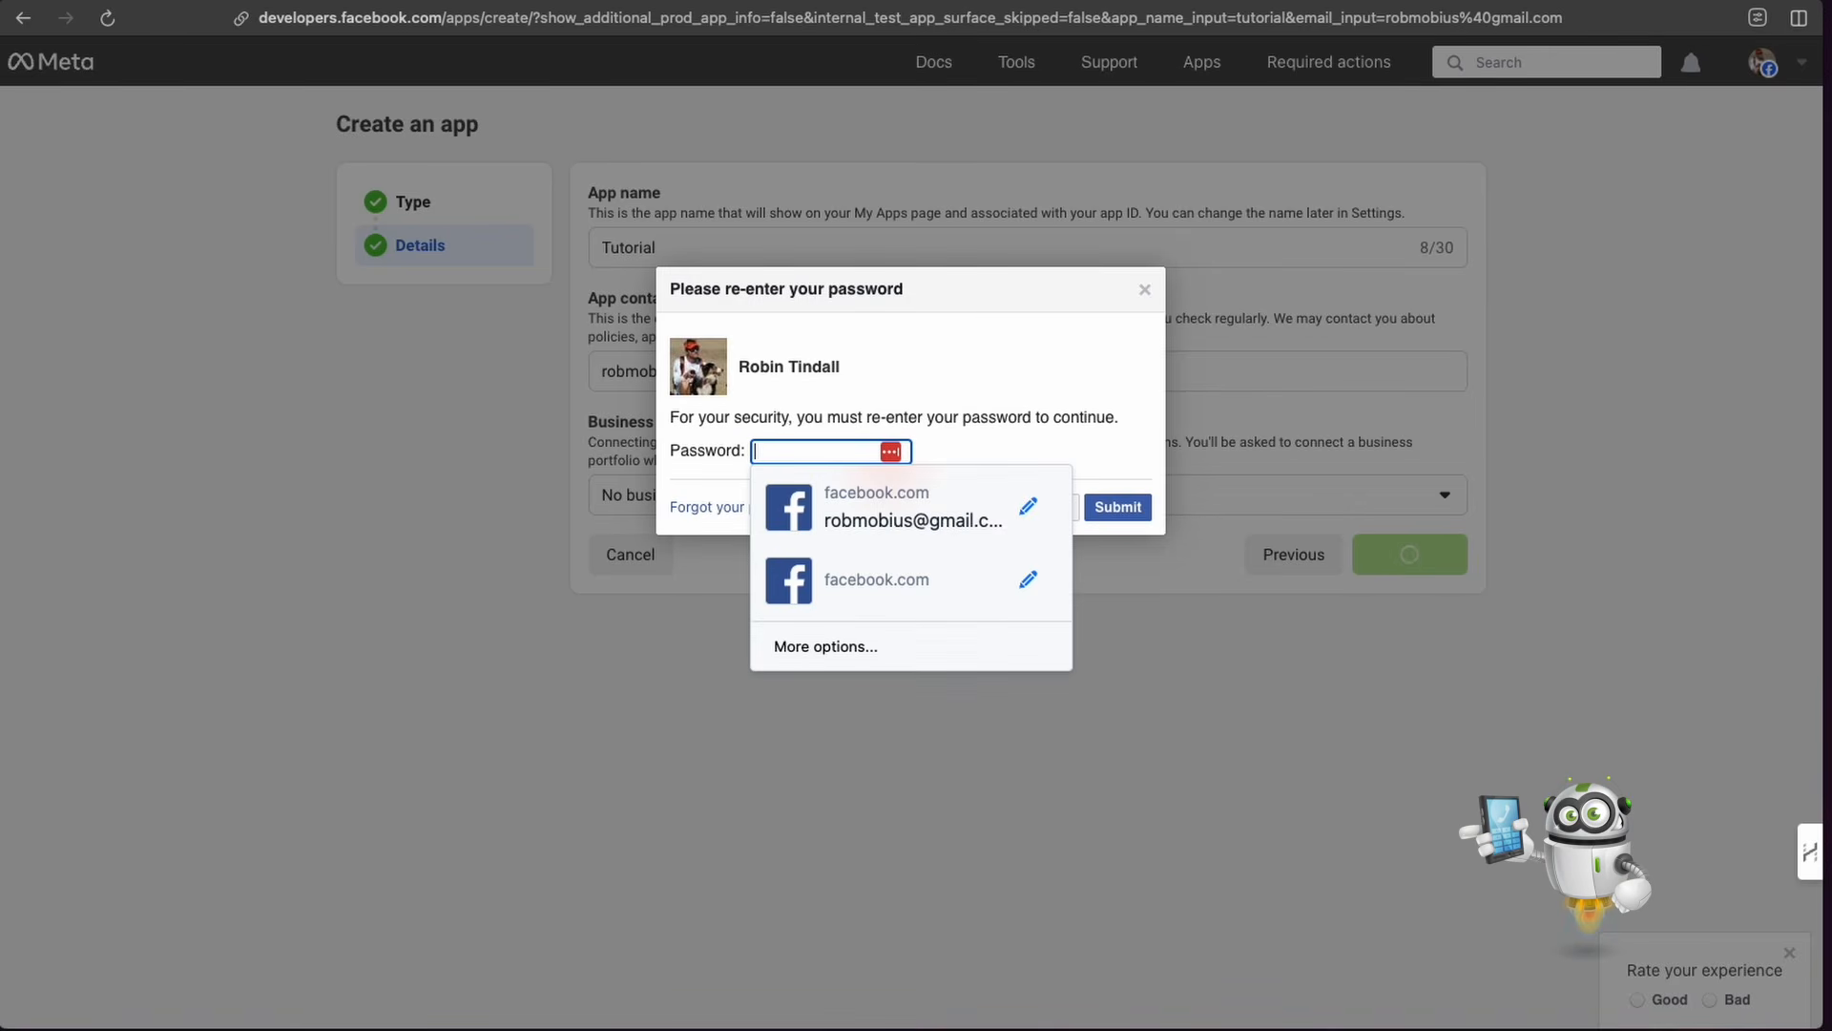
text(••)
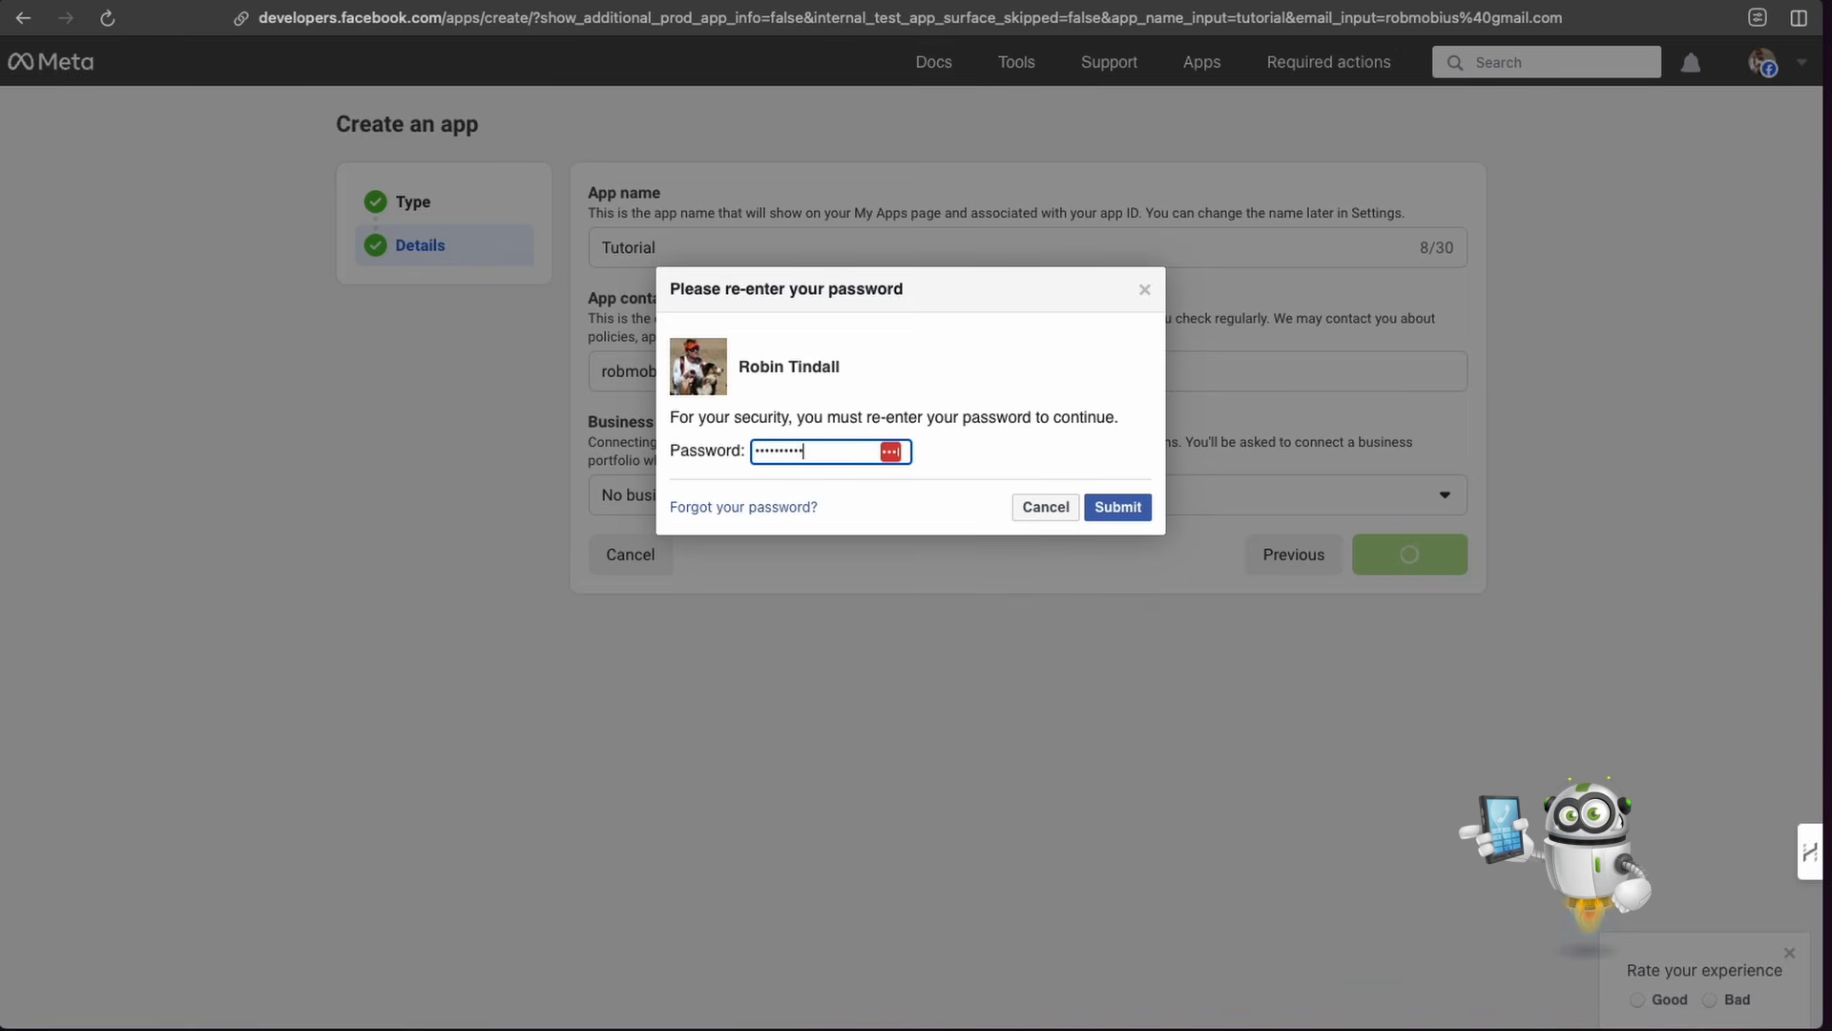
click(1117, 509)
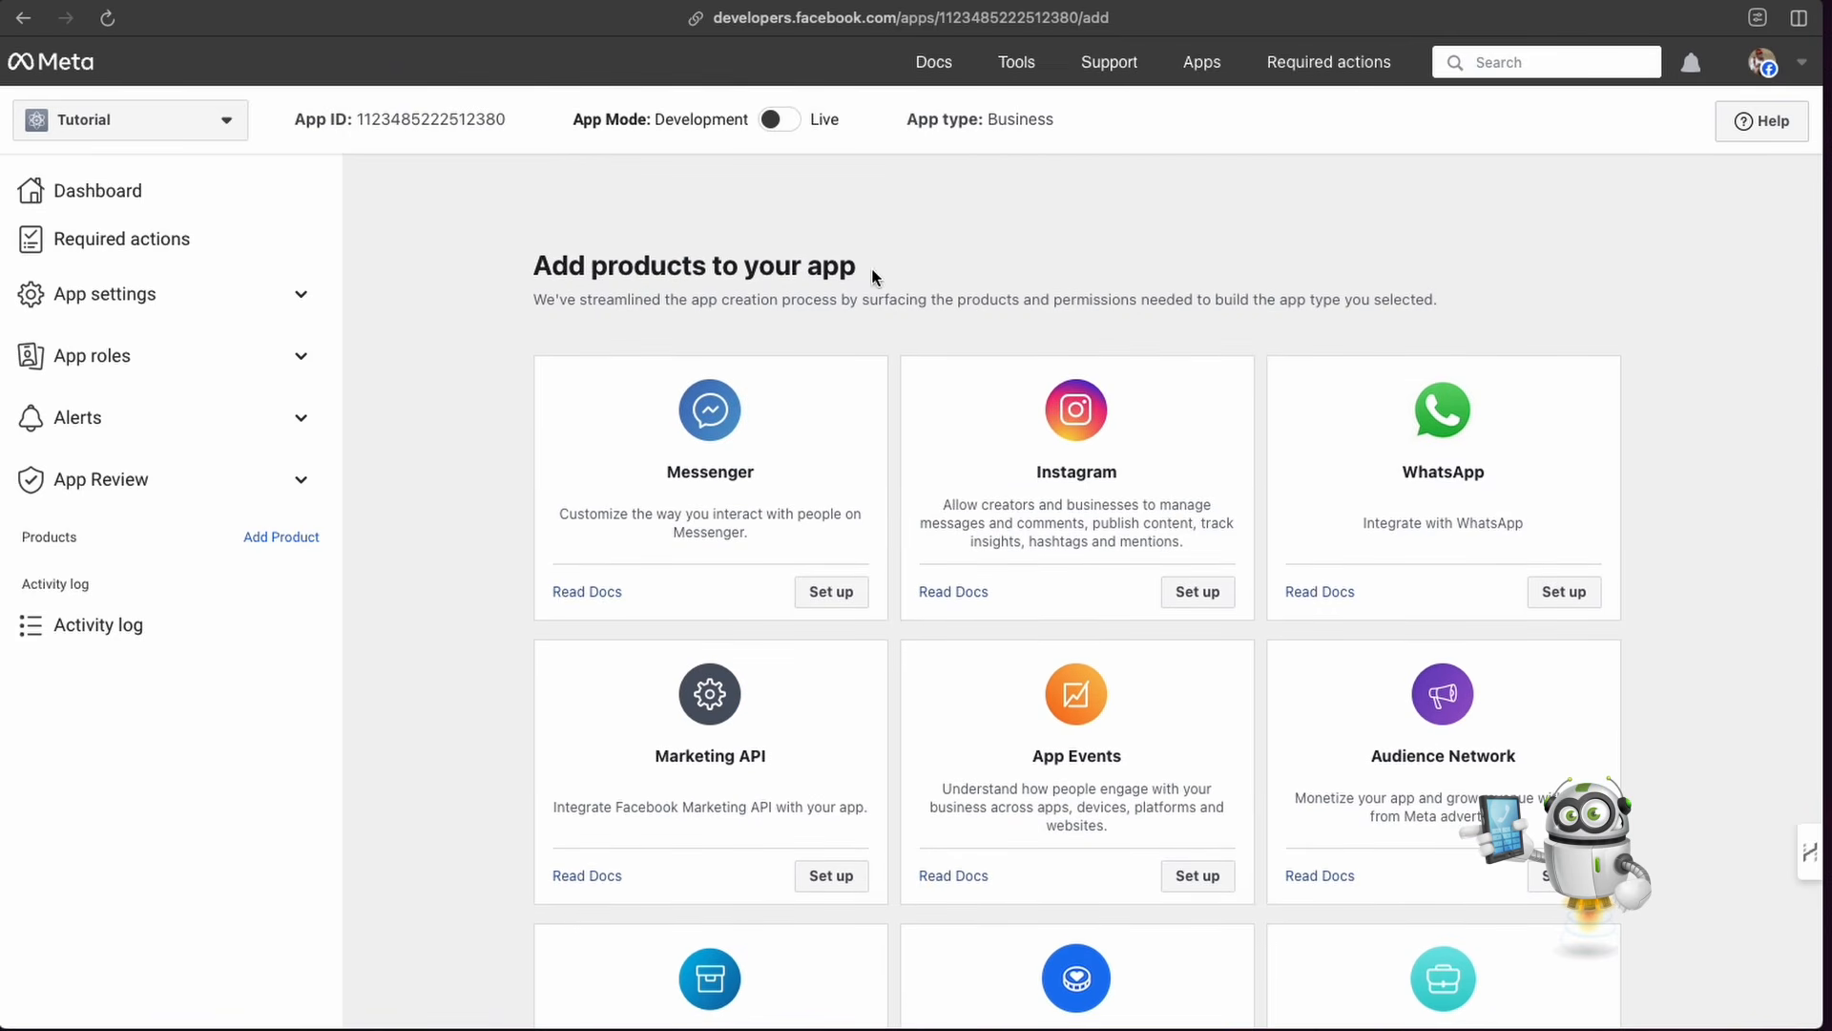
Step: Look through the products available for the new app and set up the WhatsApp product
scroll(416, 381, down, 1)
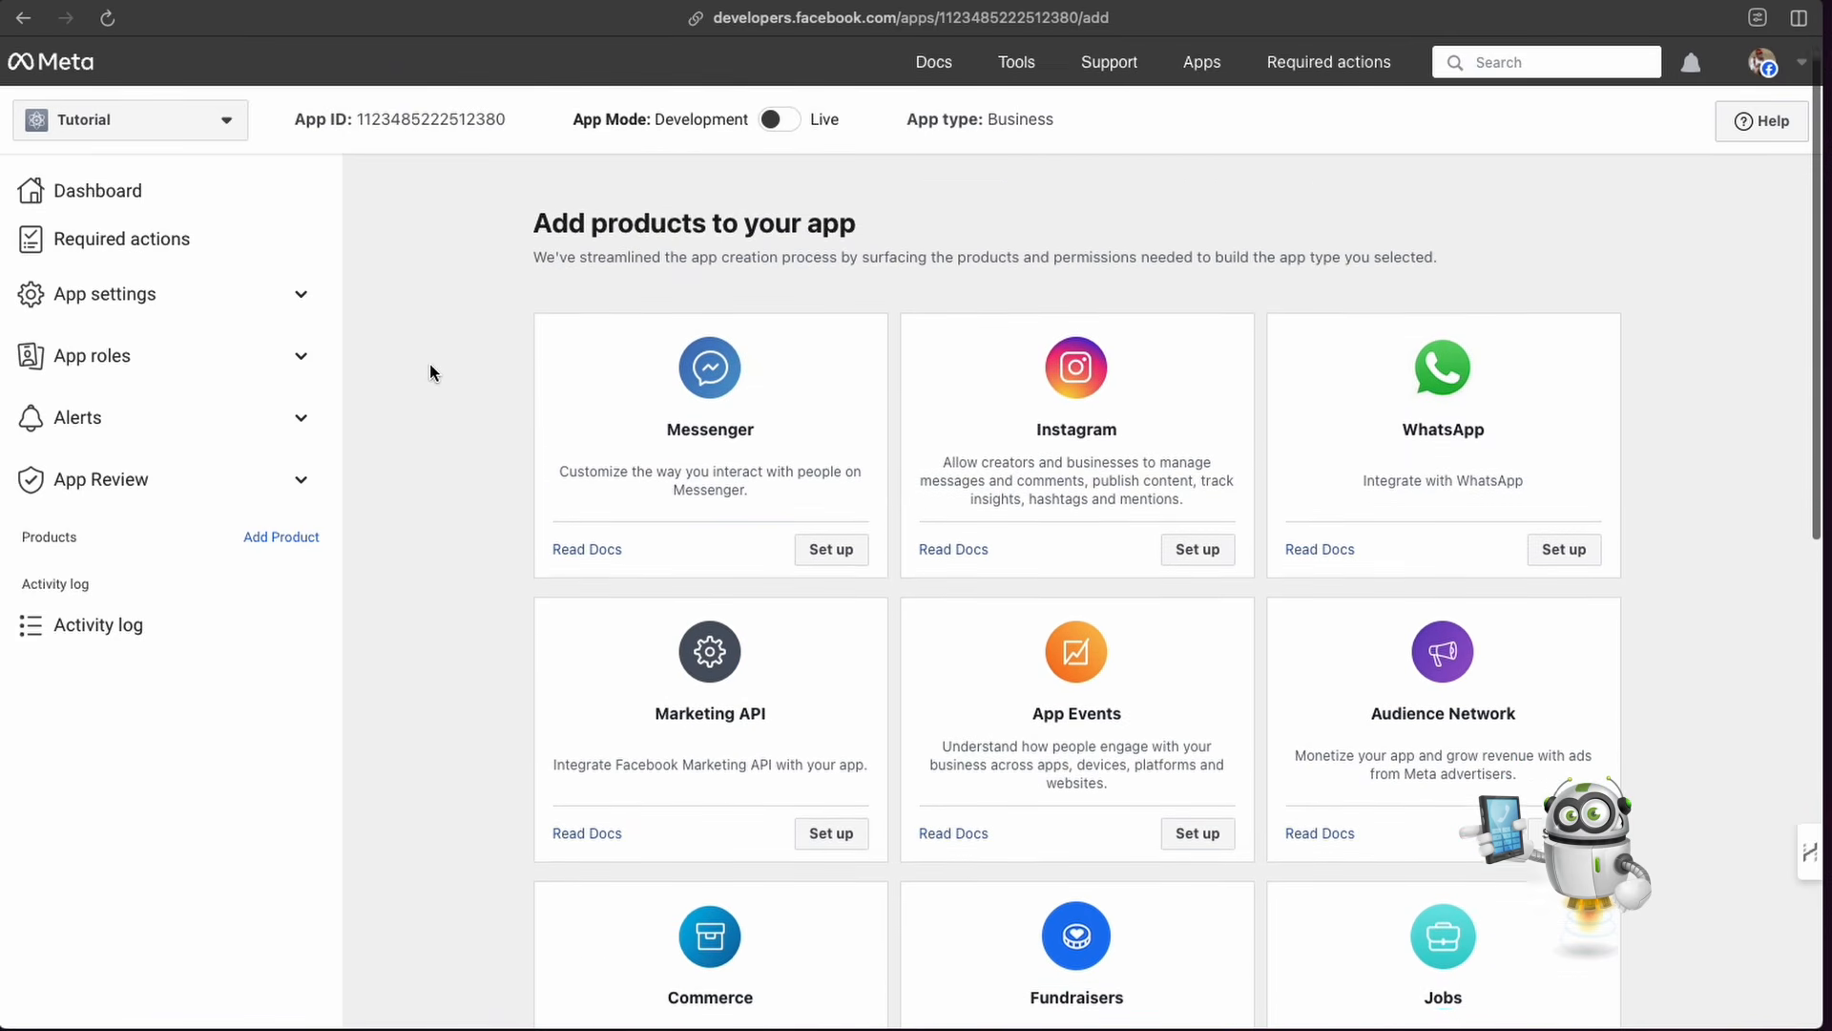
scroll(429, 372, up, 1)
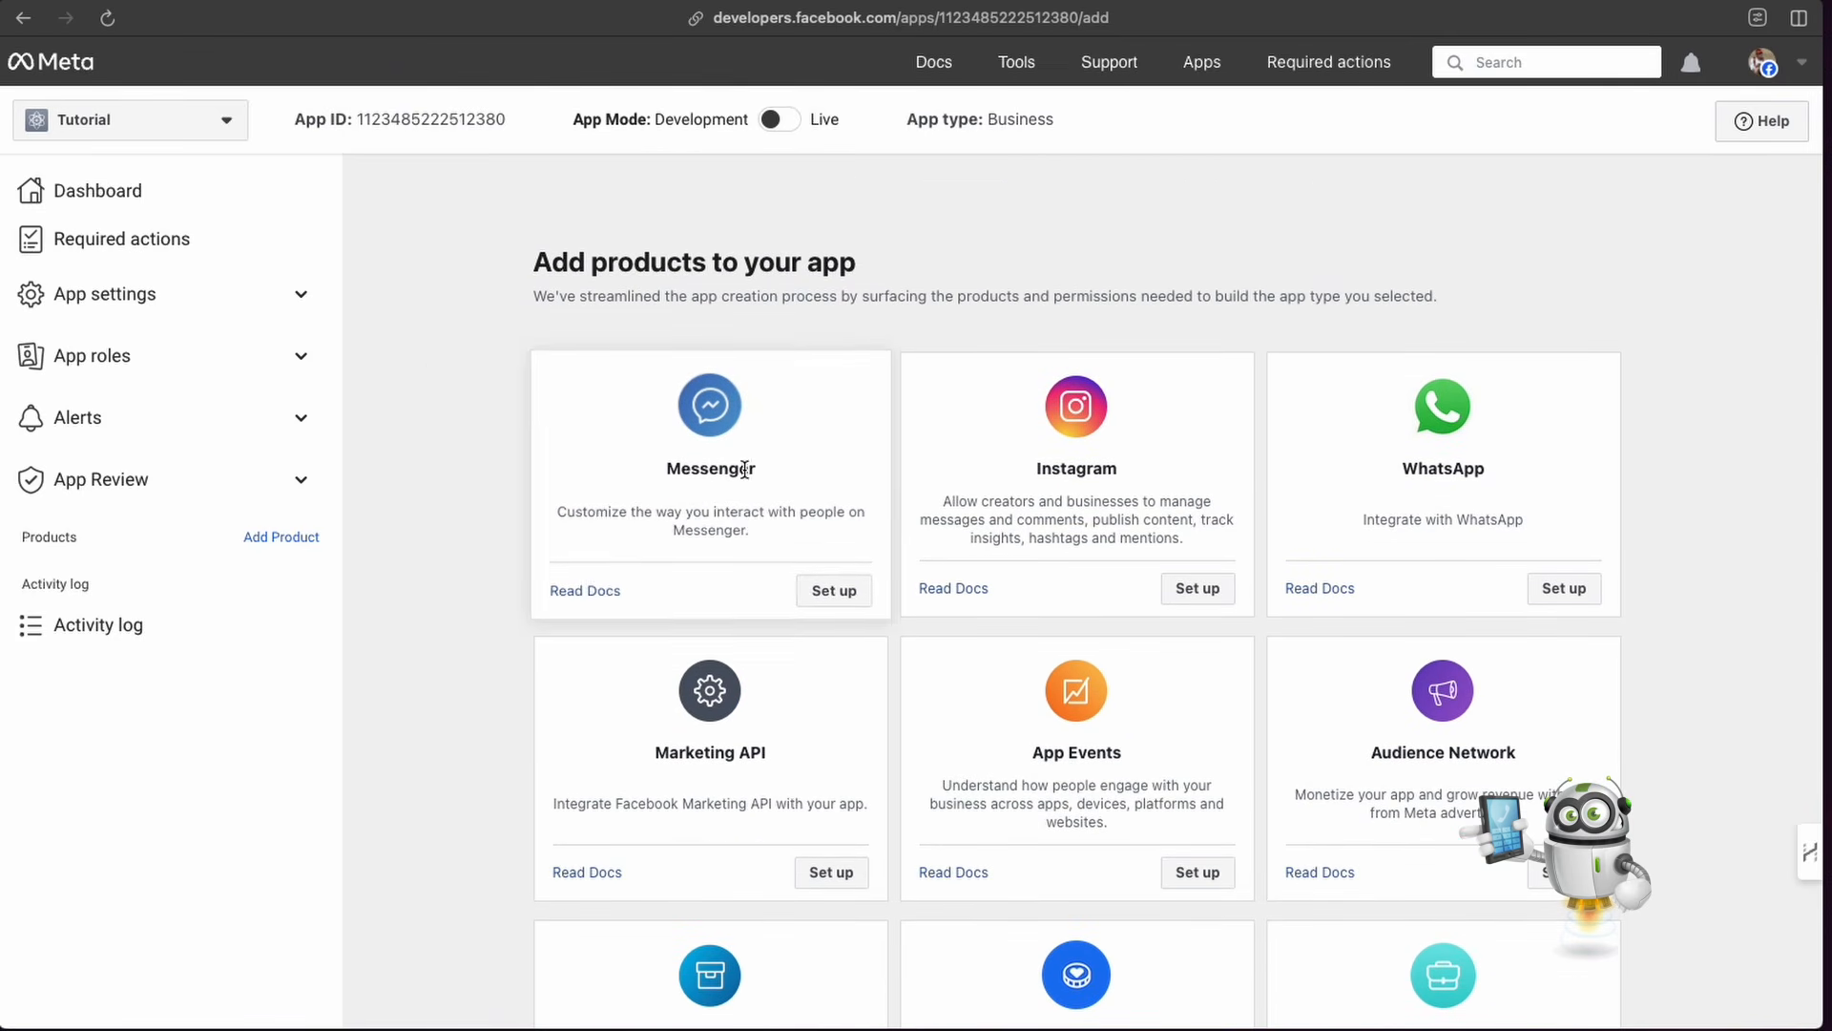
scroll(1077, 501, down, 2)
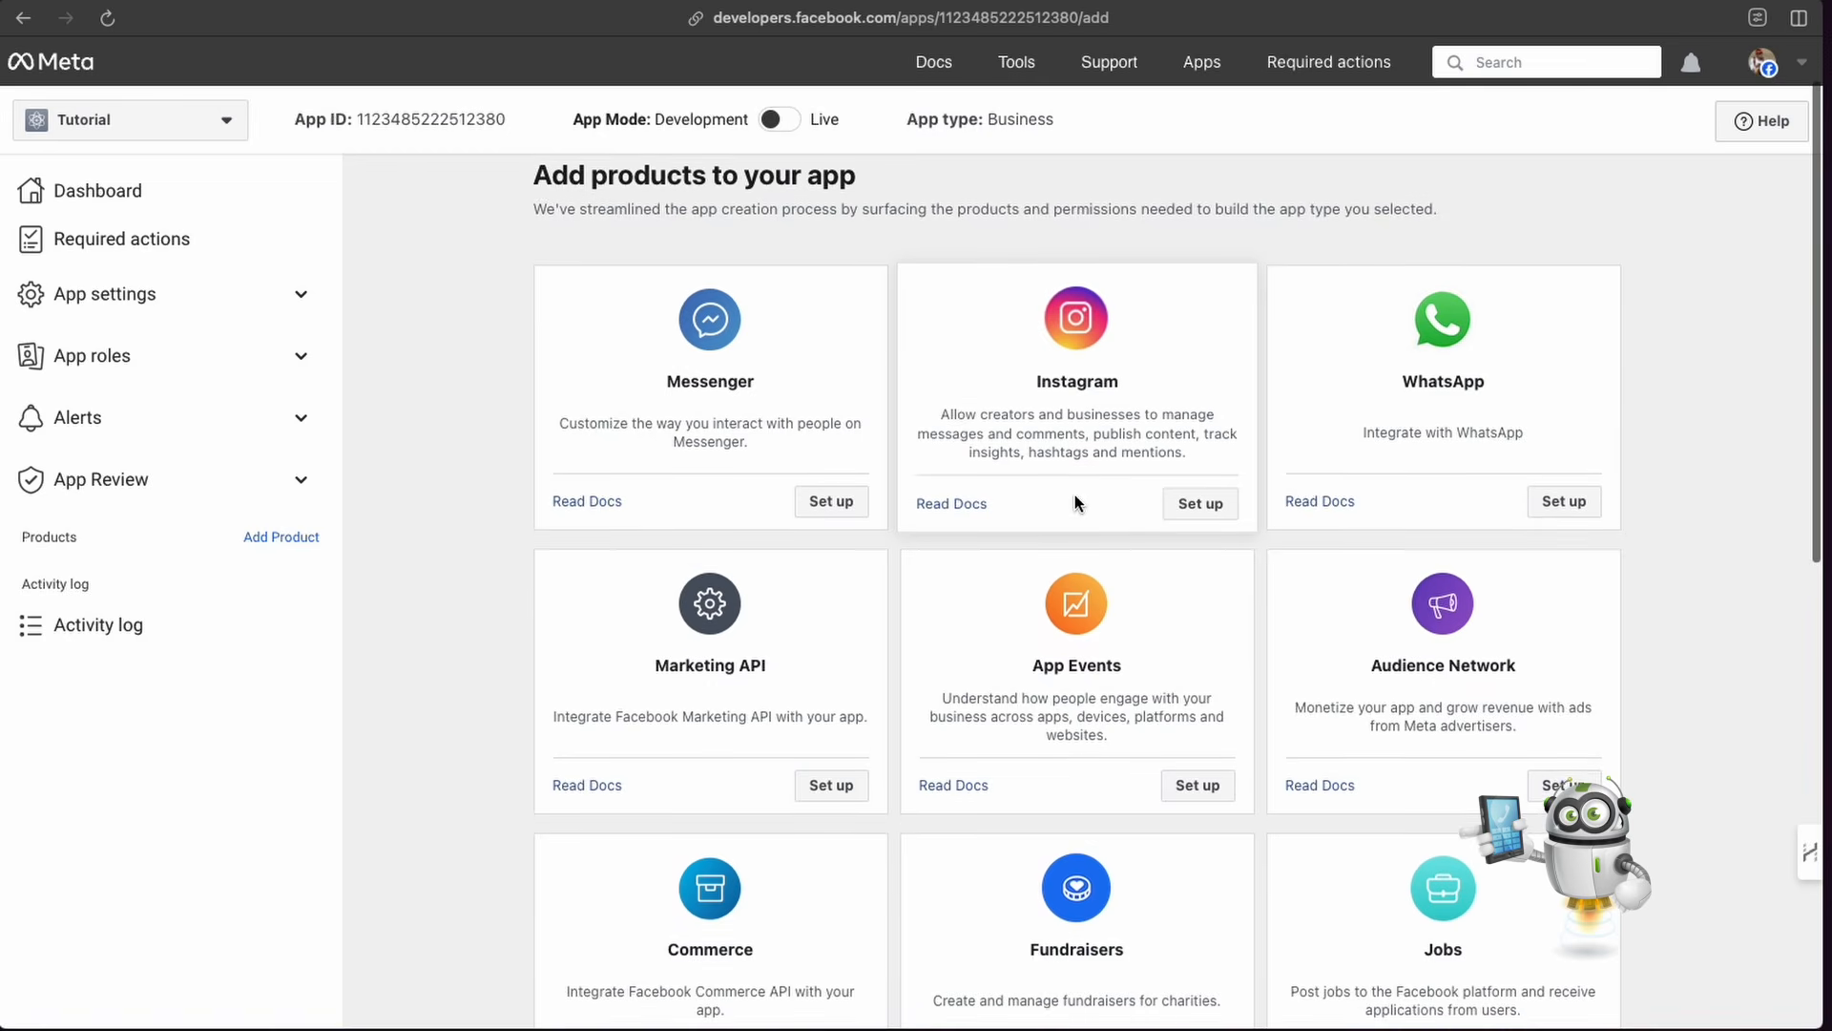
scroll(1076, 501, down, 10)
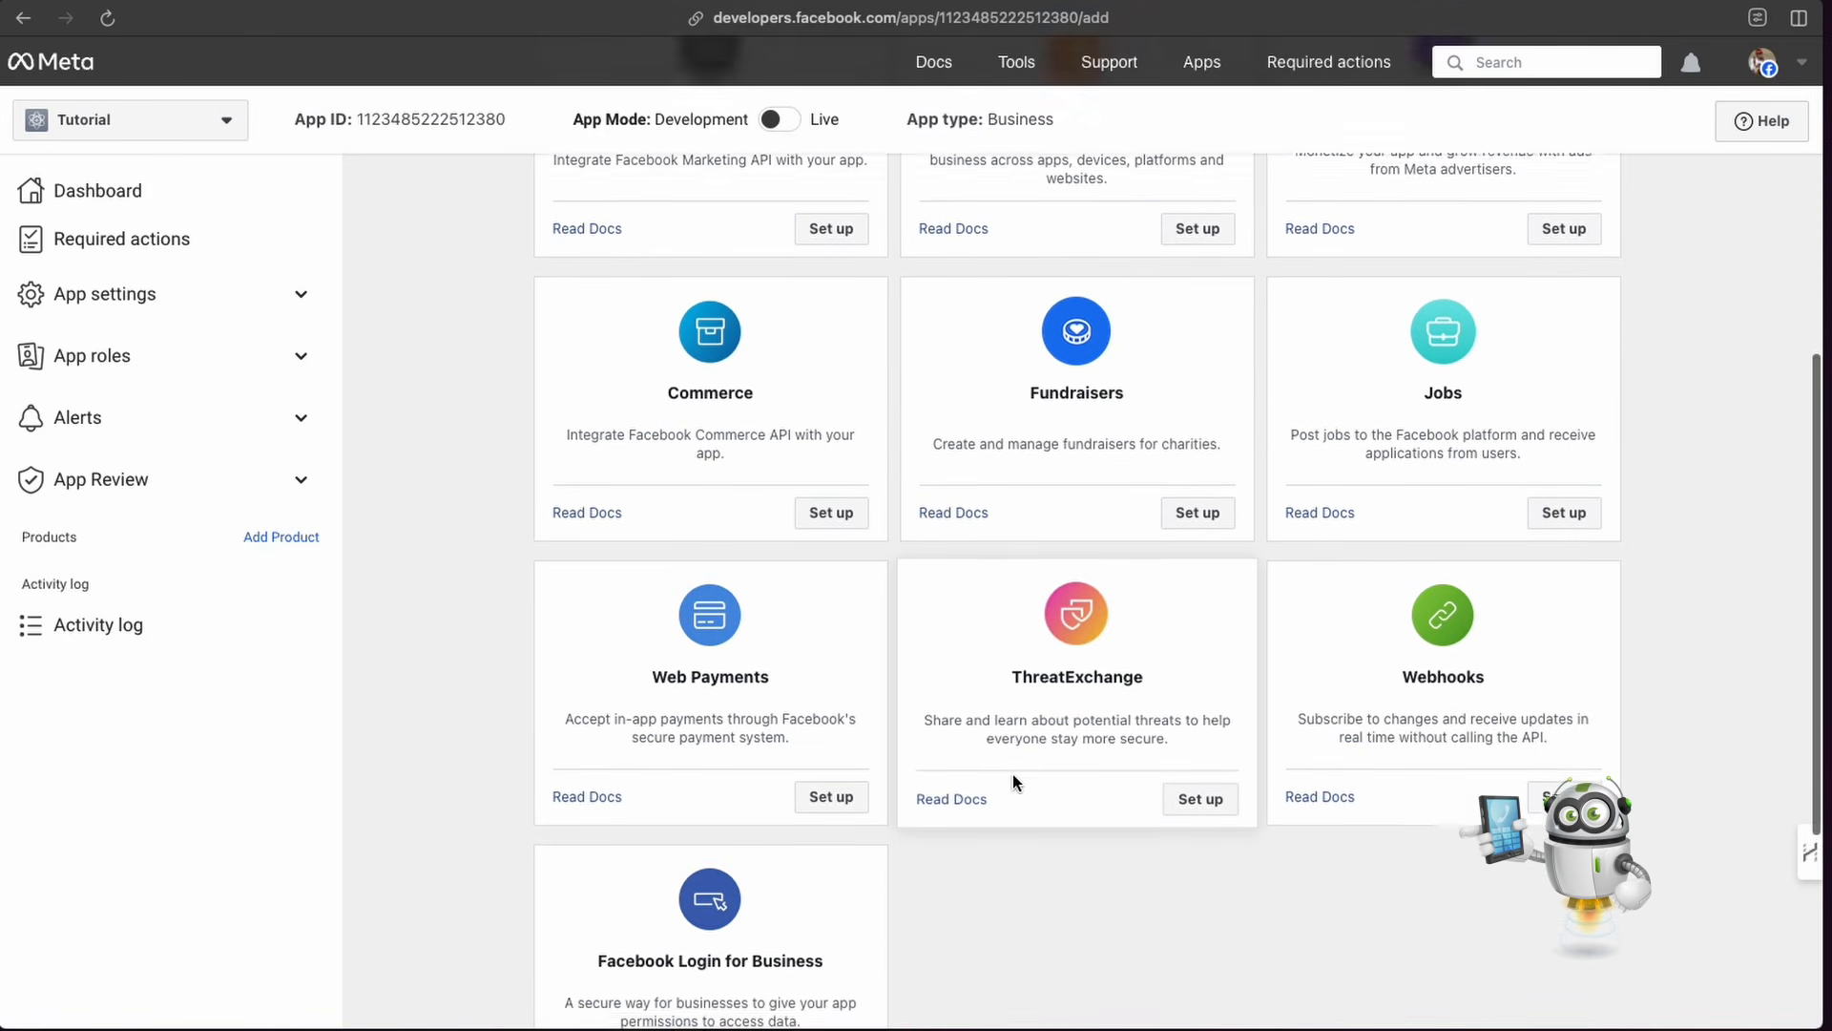
scroll(1014, 782, down, 7)
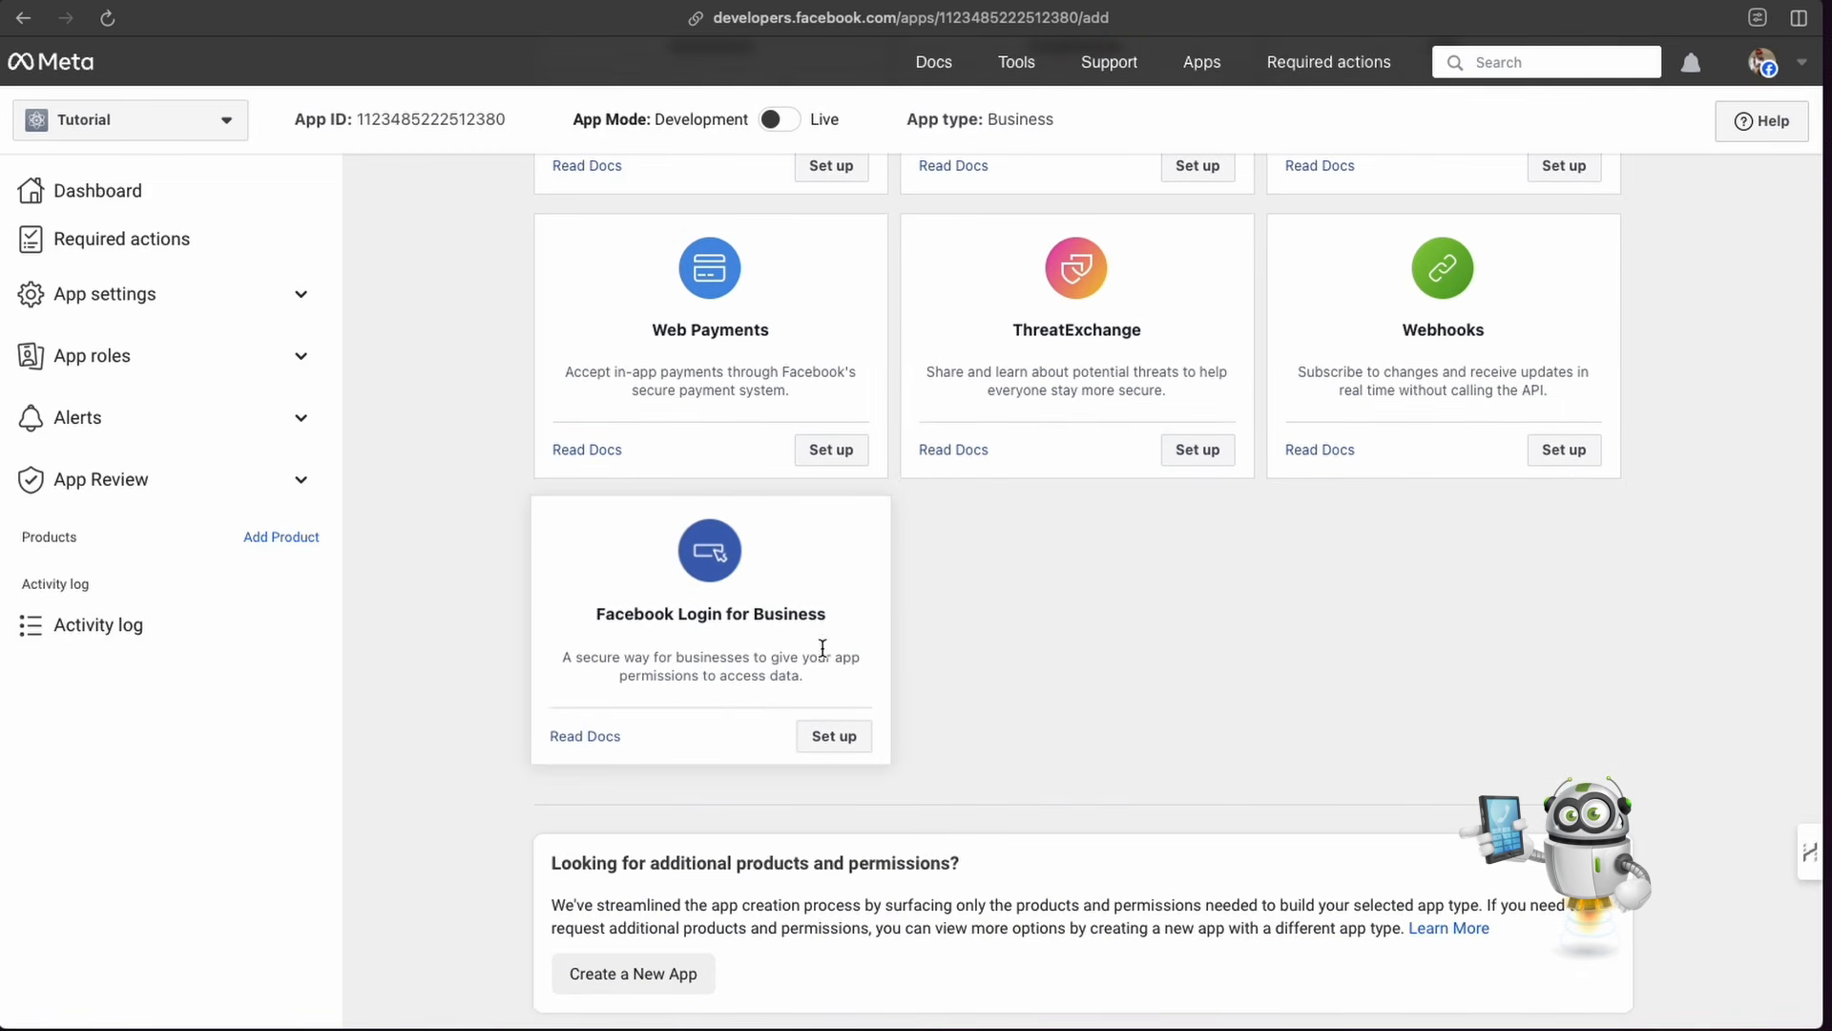
scroll(822, 648, up, 18)
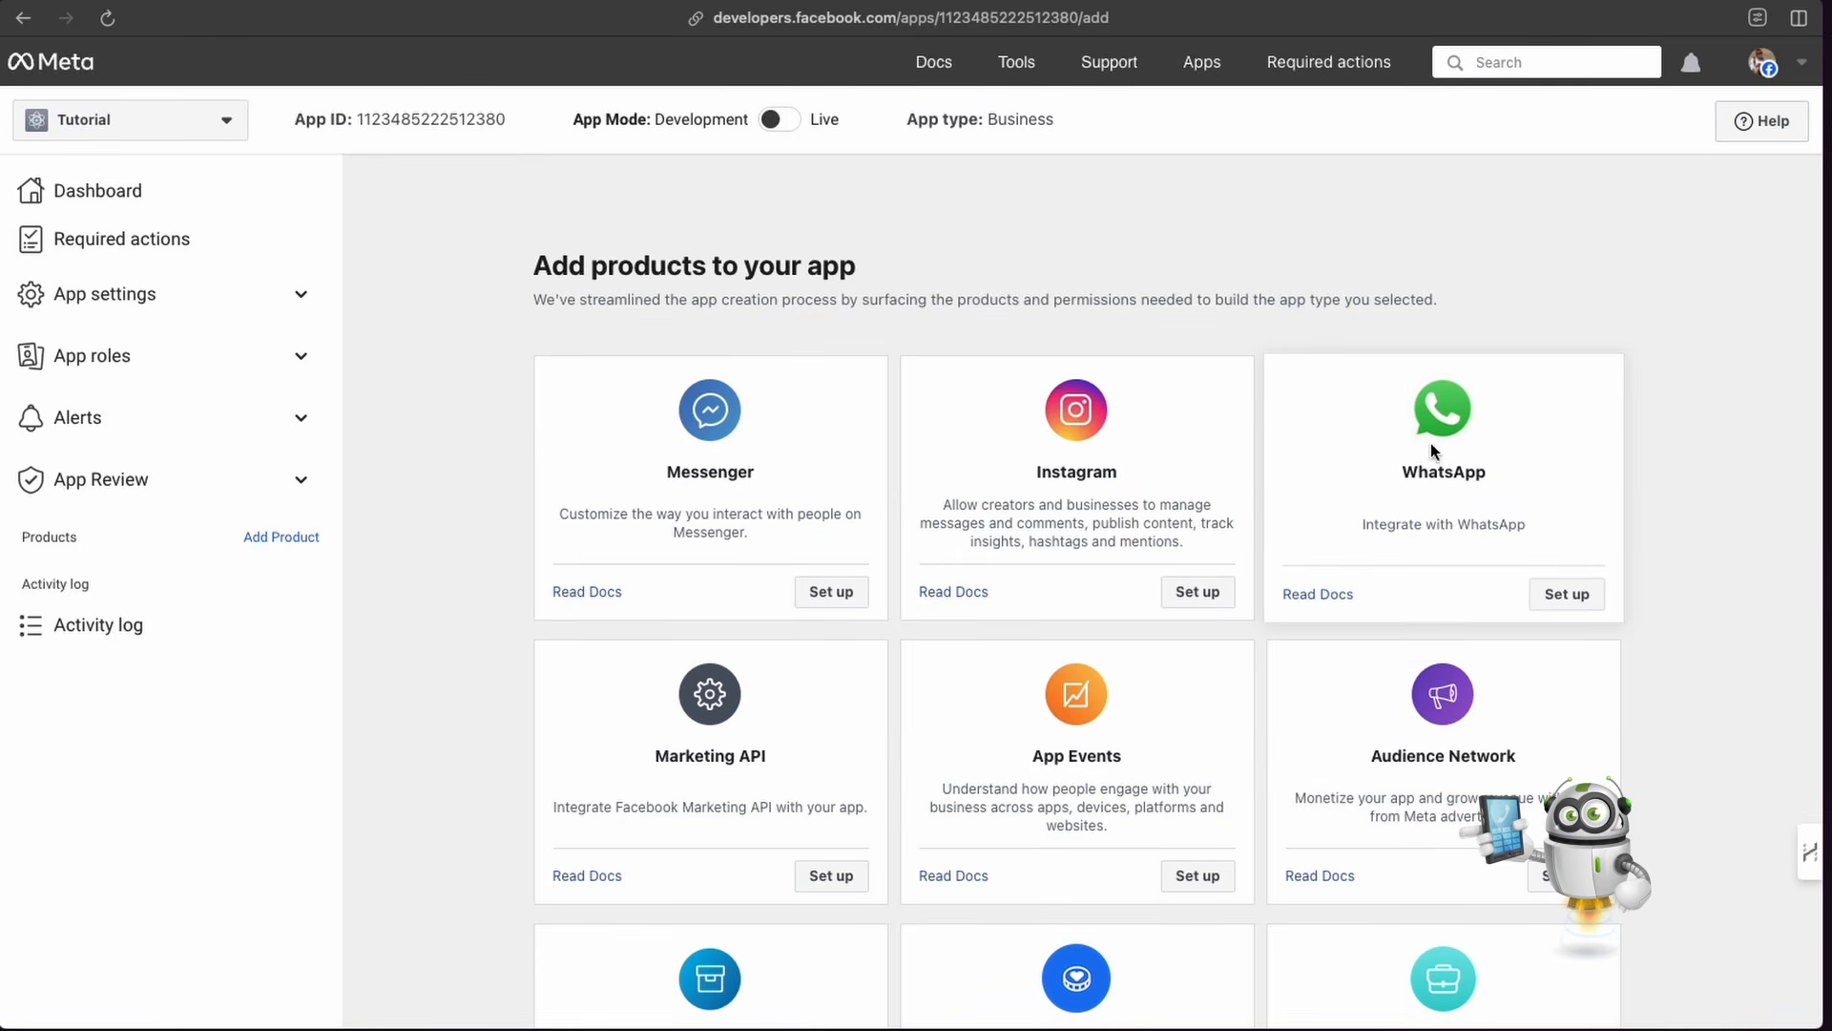
click(1554, 603)
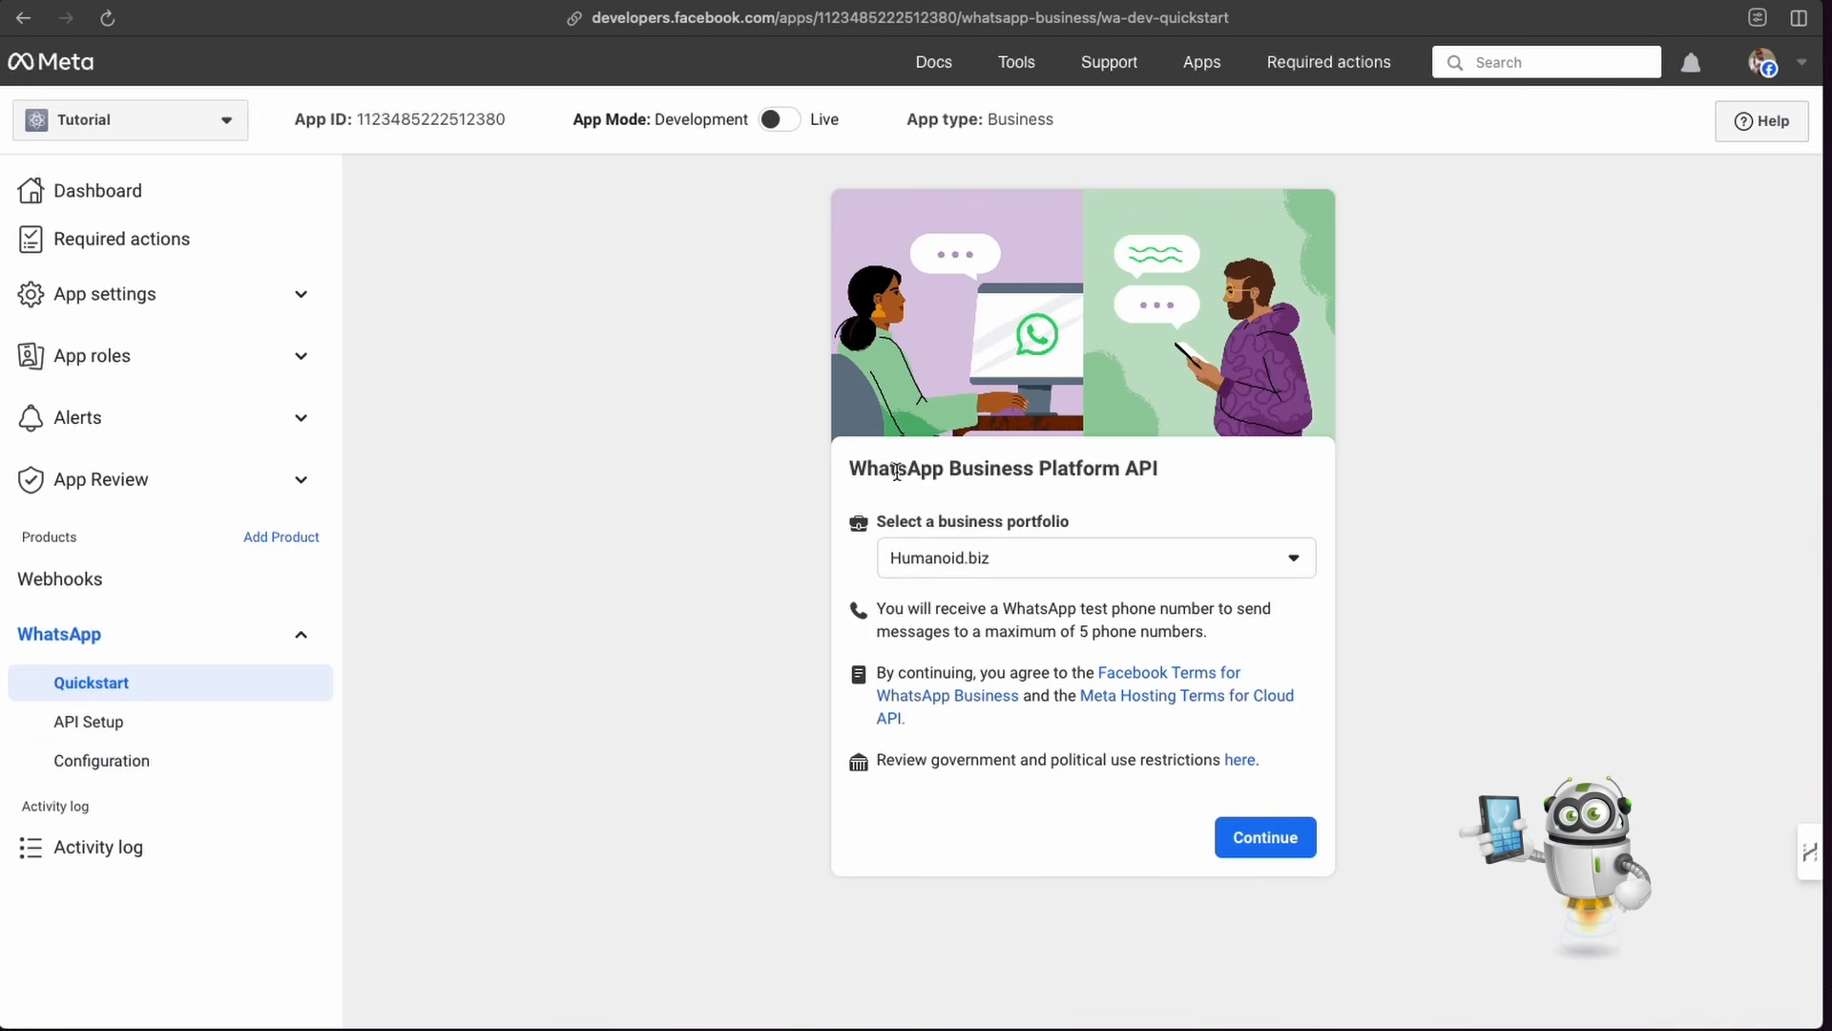
Step: Review the business portfolios and test number terms, keep Humanoid.biz, and continue the WhatsApp Business Platform API setup
drag(848, 467, 1166, 474)
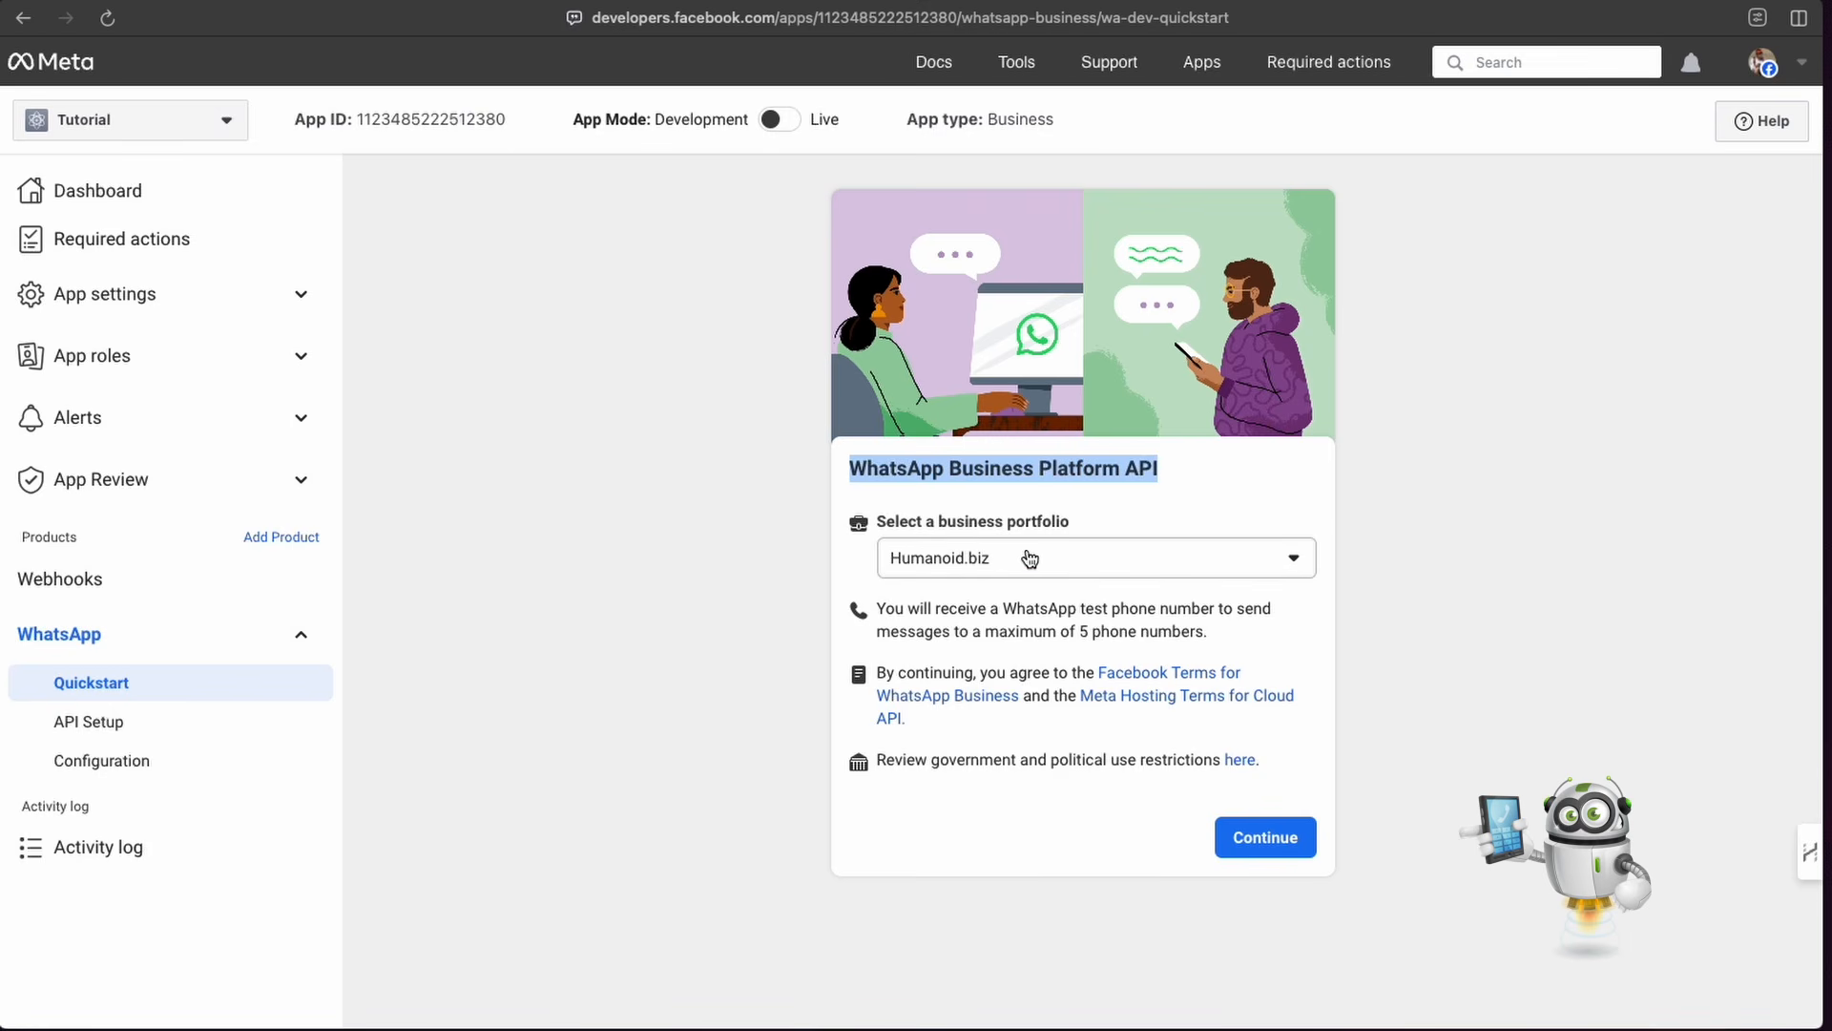
click(1029, 558)
click(1147, 513)
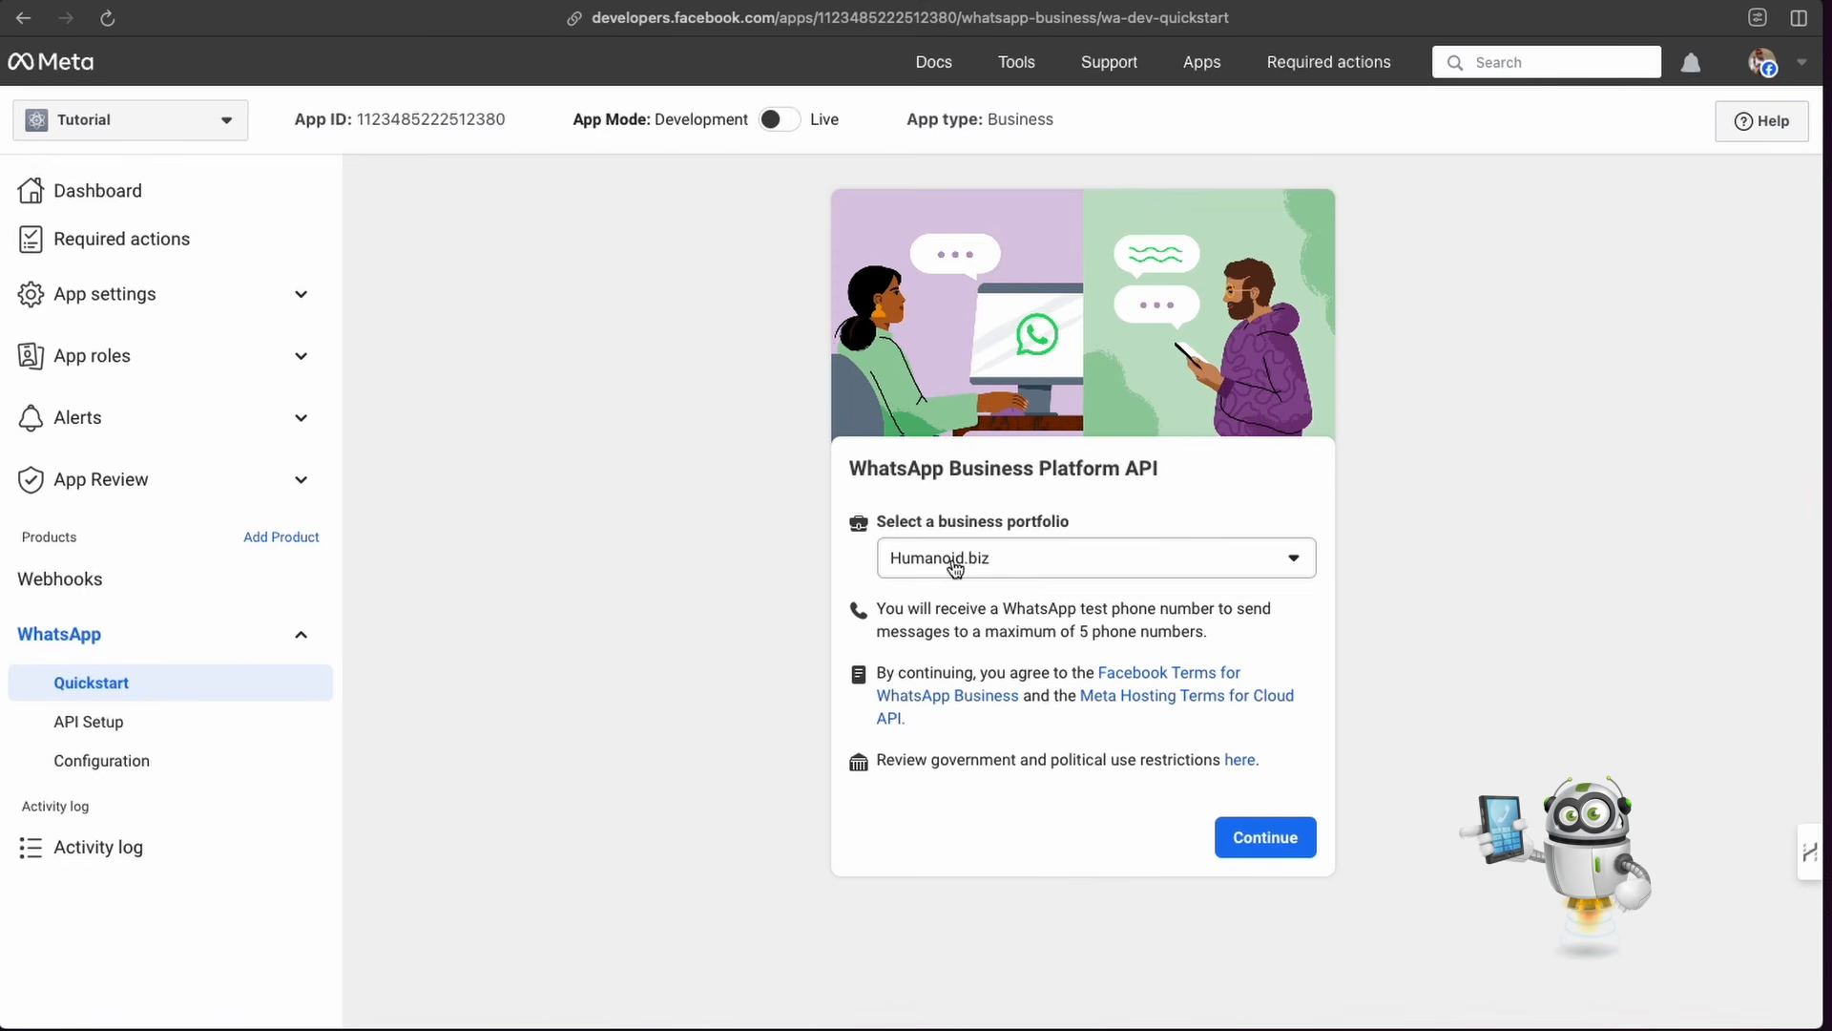
click(1079, 566)
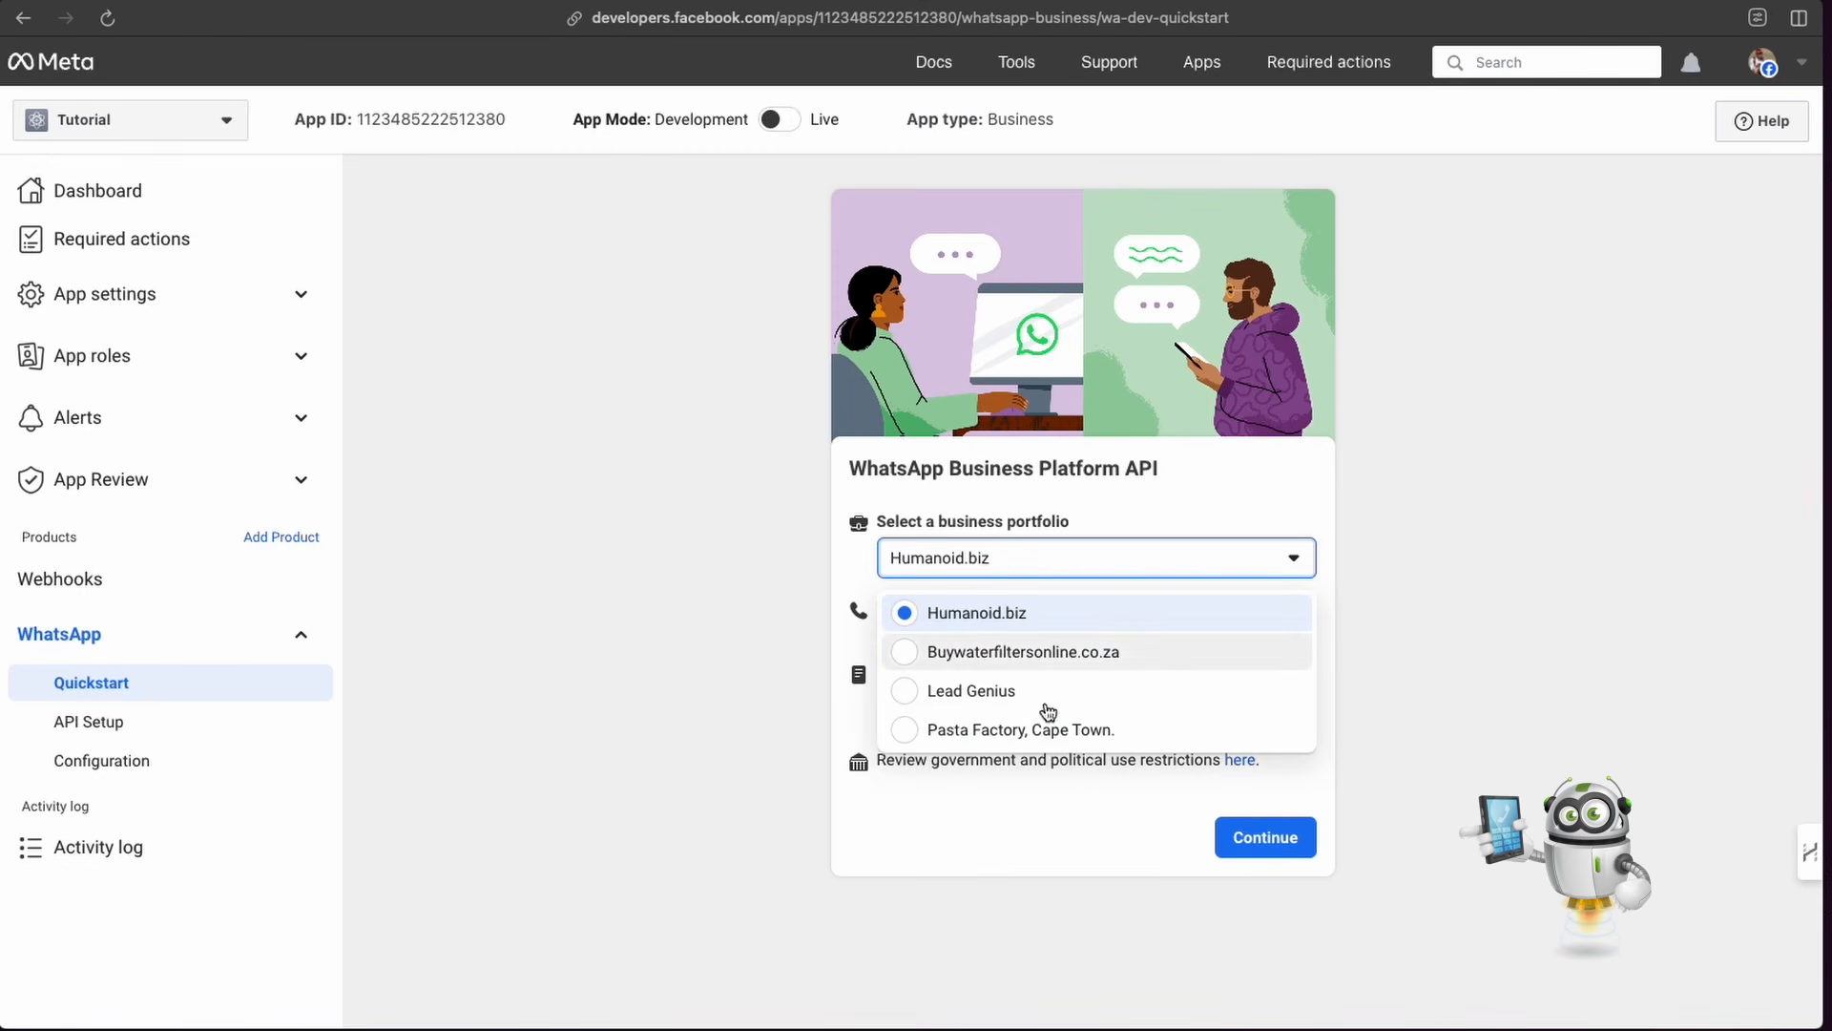
click(1162, 498)
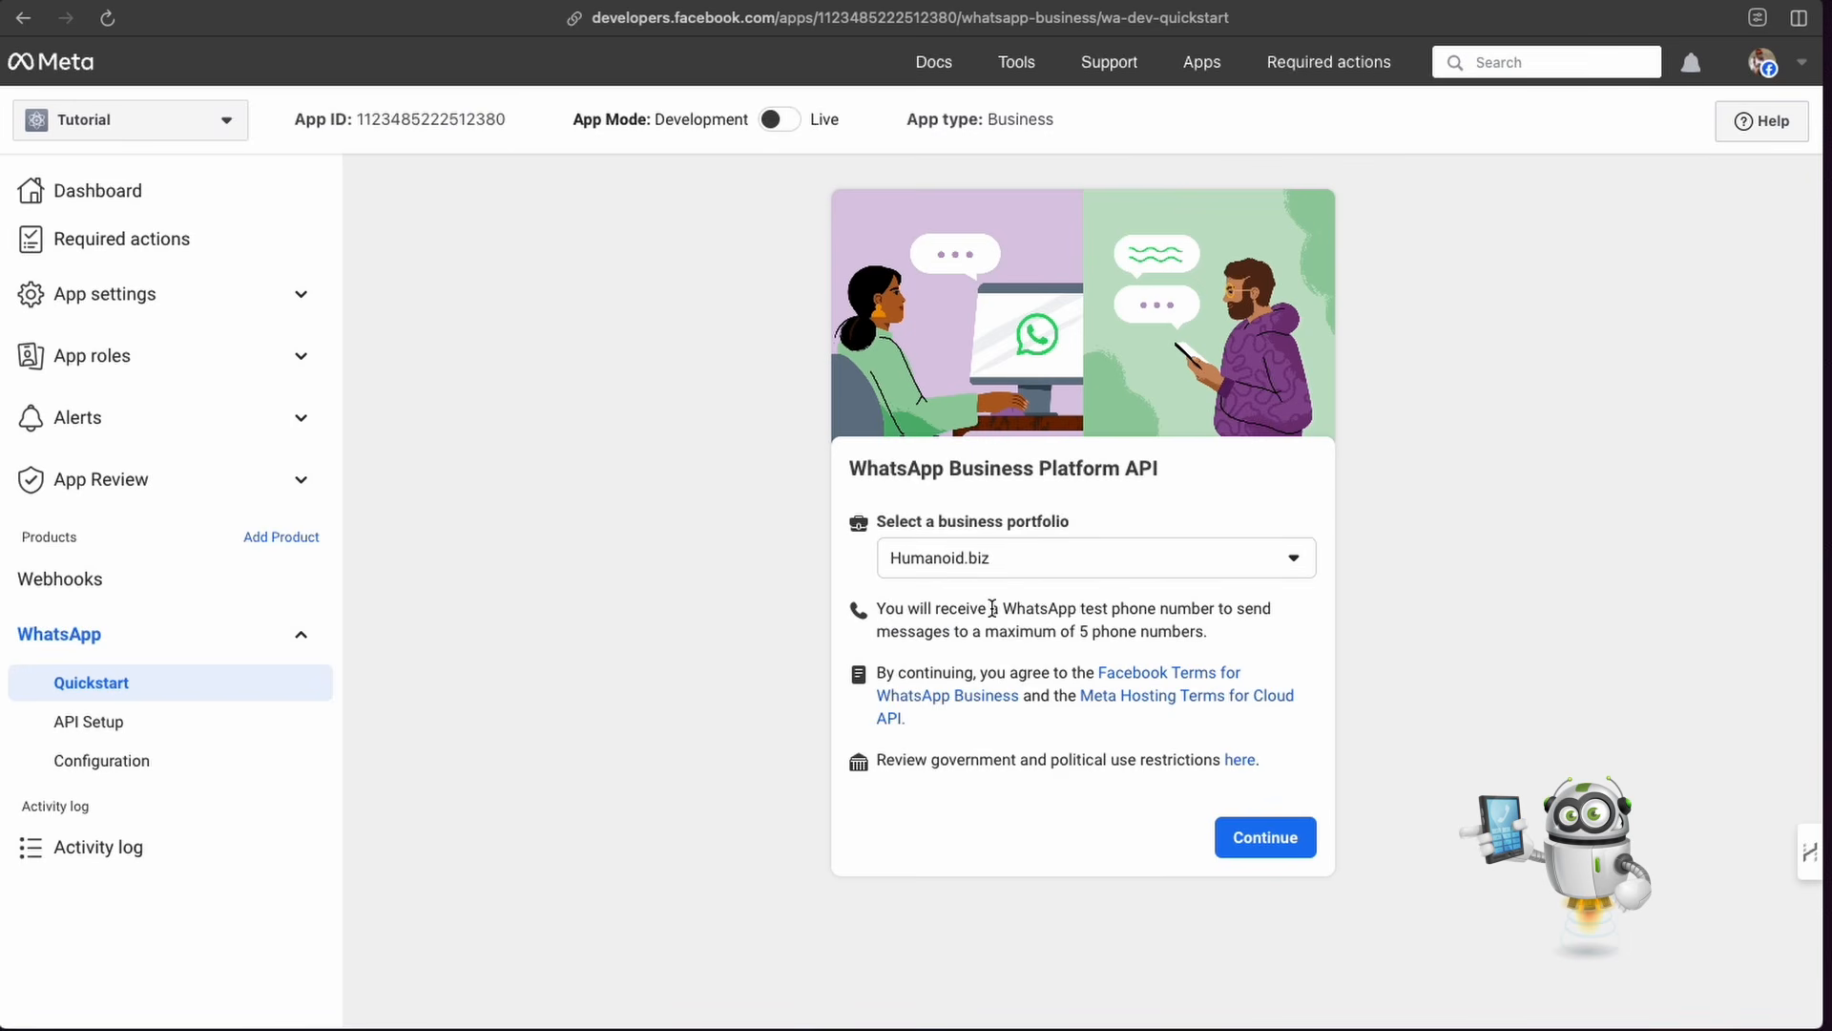
drag(1002, 608, 1174, 631)
drag(1004, 608, 1214, 639)
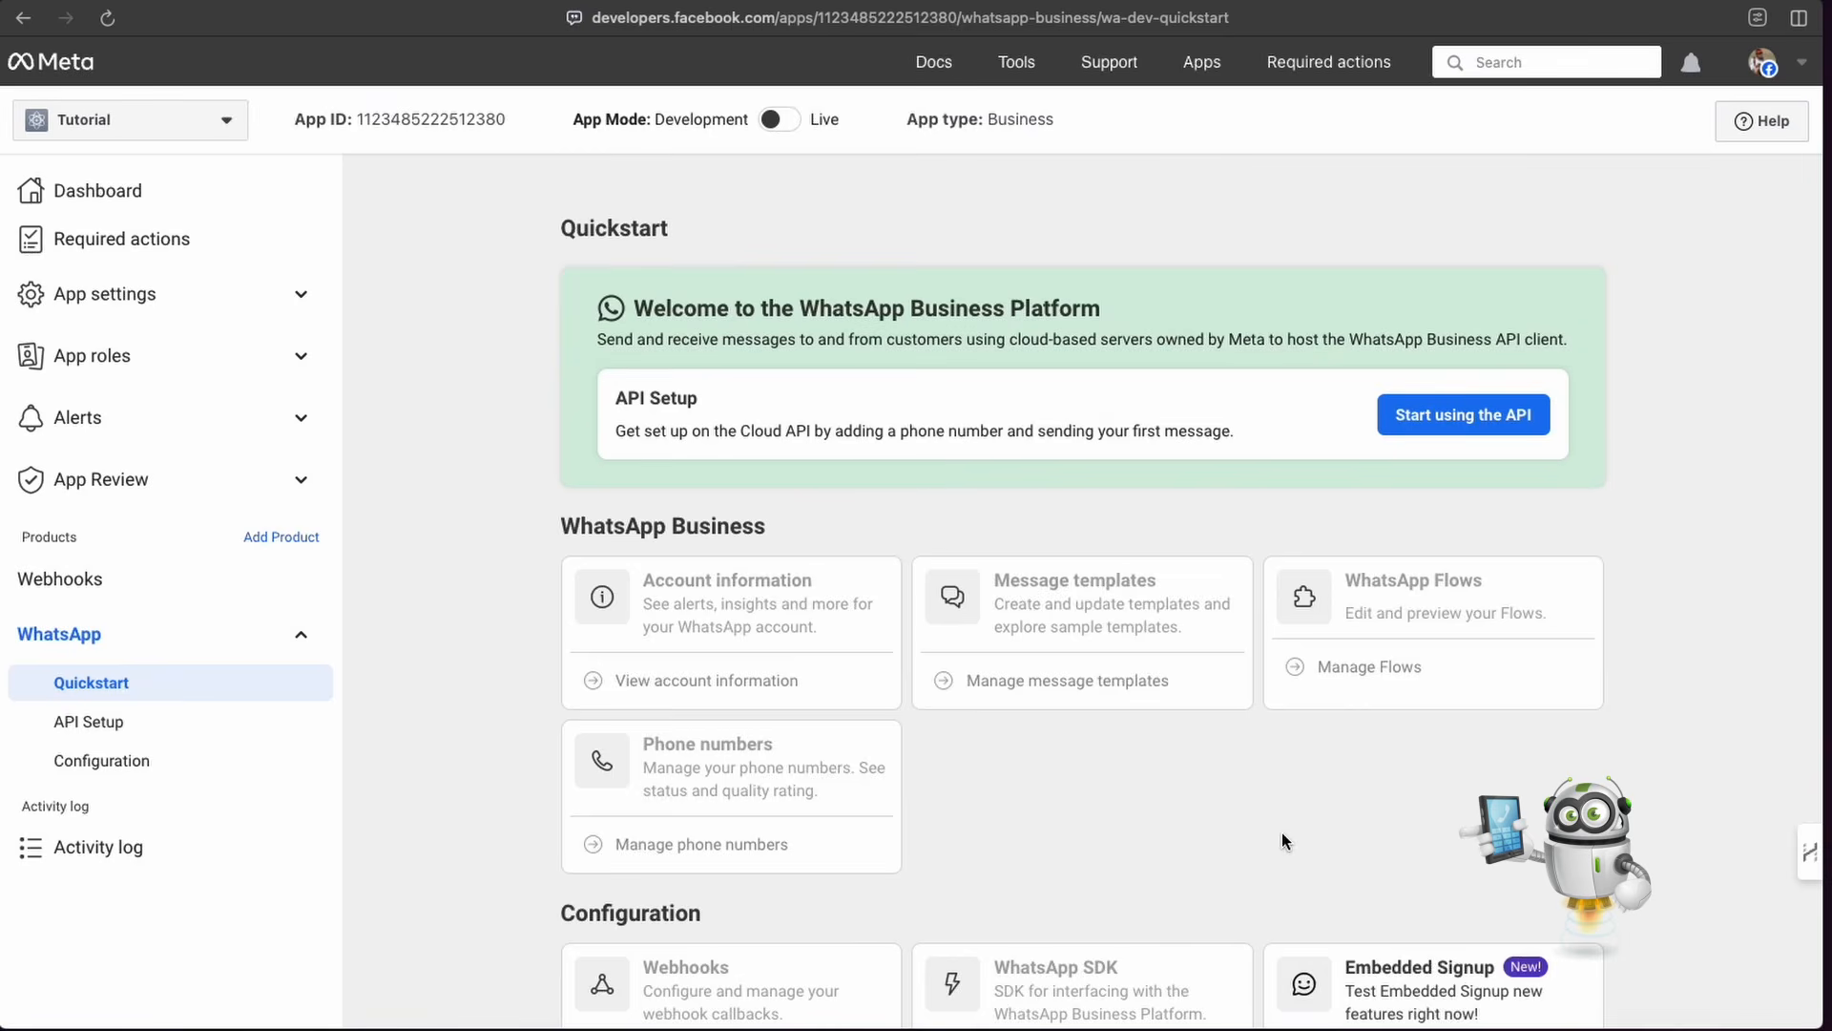
Step: Review the WhatsApp Quickstart page and open the Tutorial app's basic settings
scroll(1097, 524, down, 3)
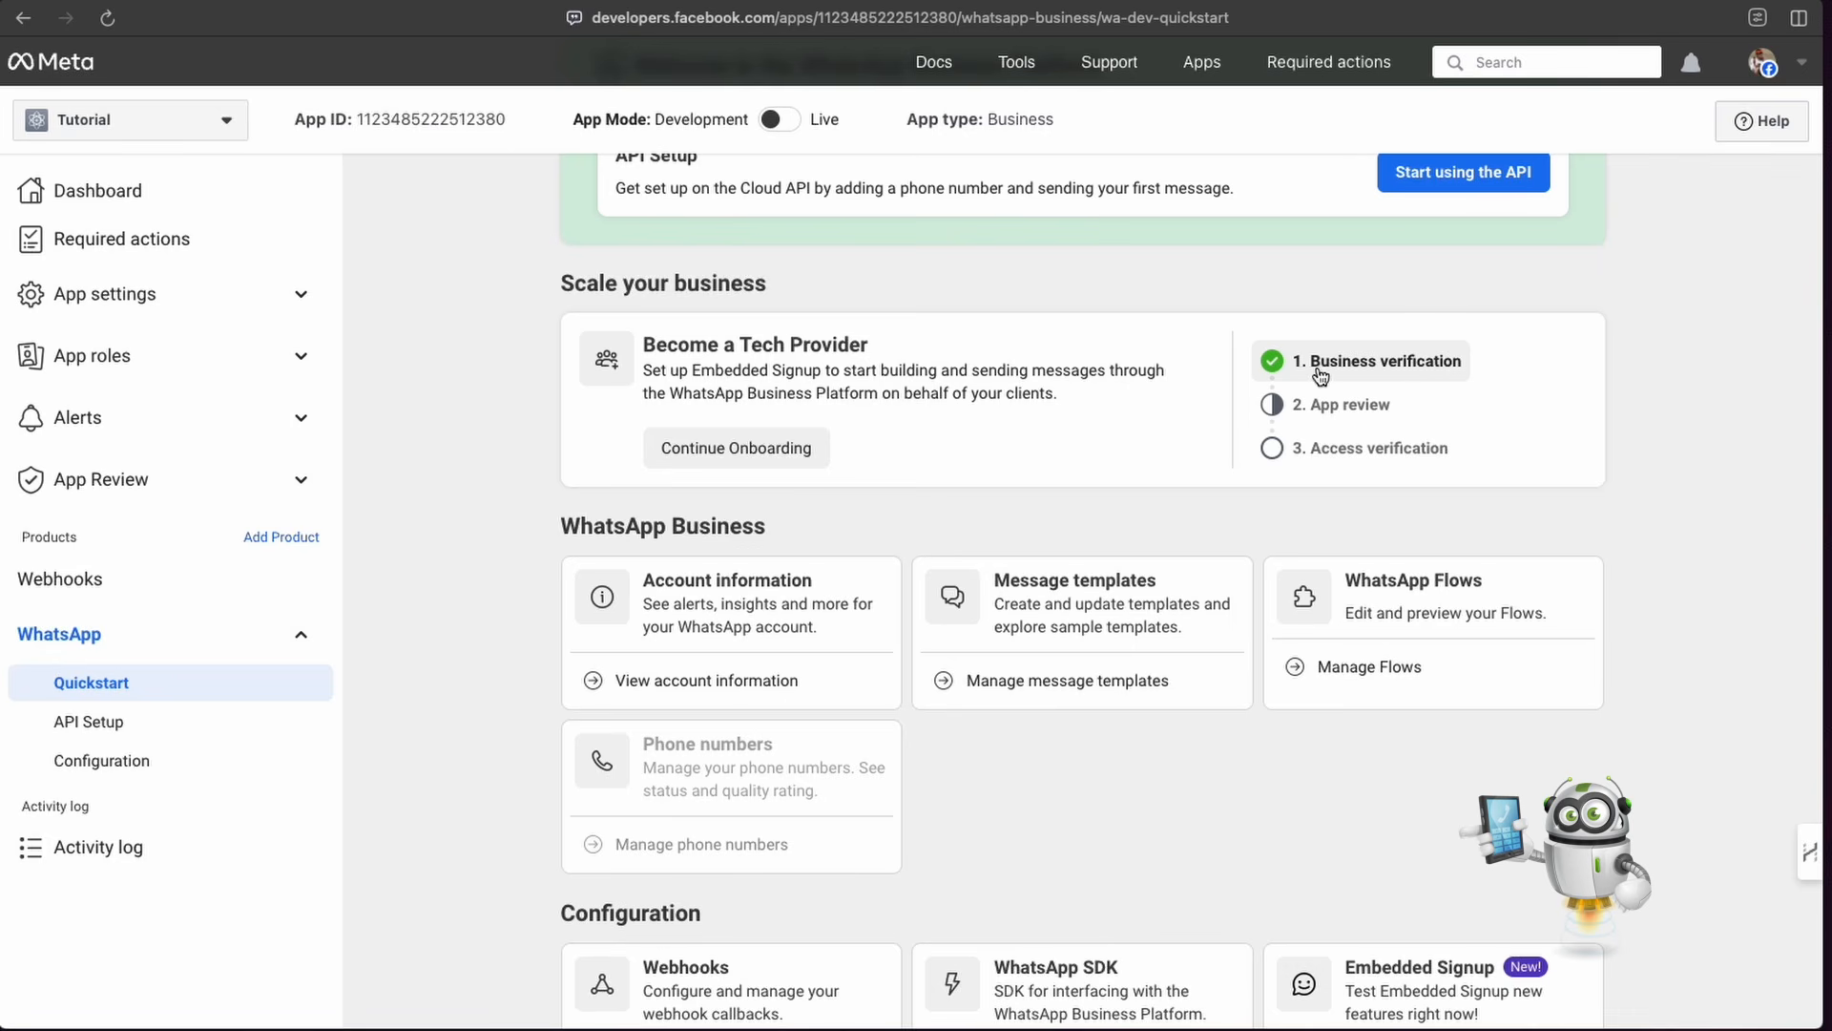
scroll(1355, 372, up, 3)
scroll(1356, 369, down, 9)
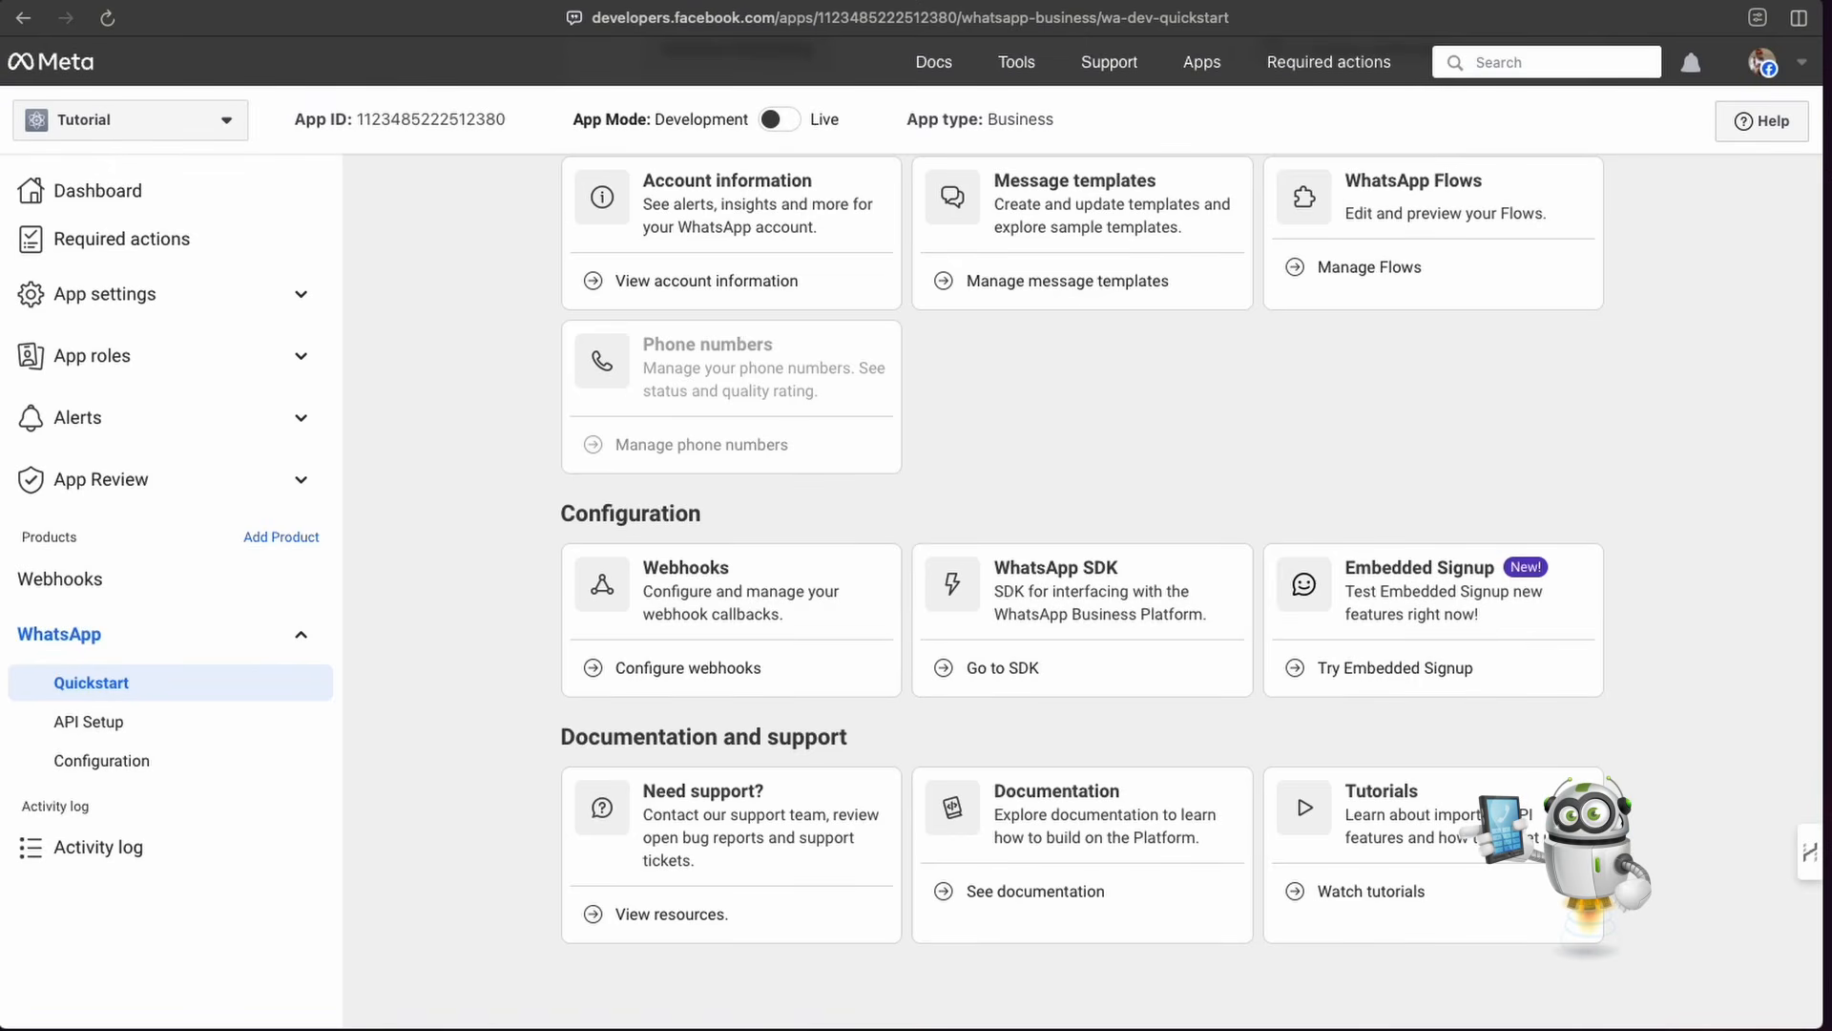
scroll(931, 372, up, 7)
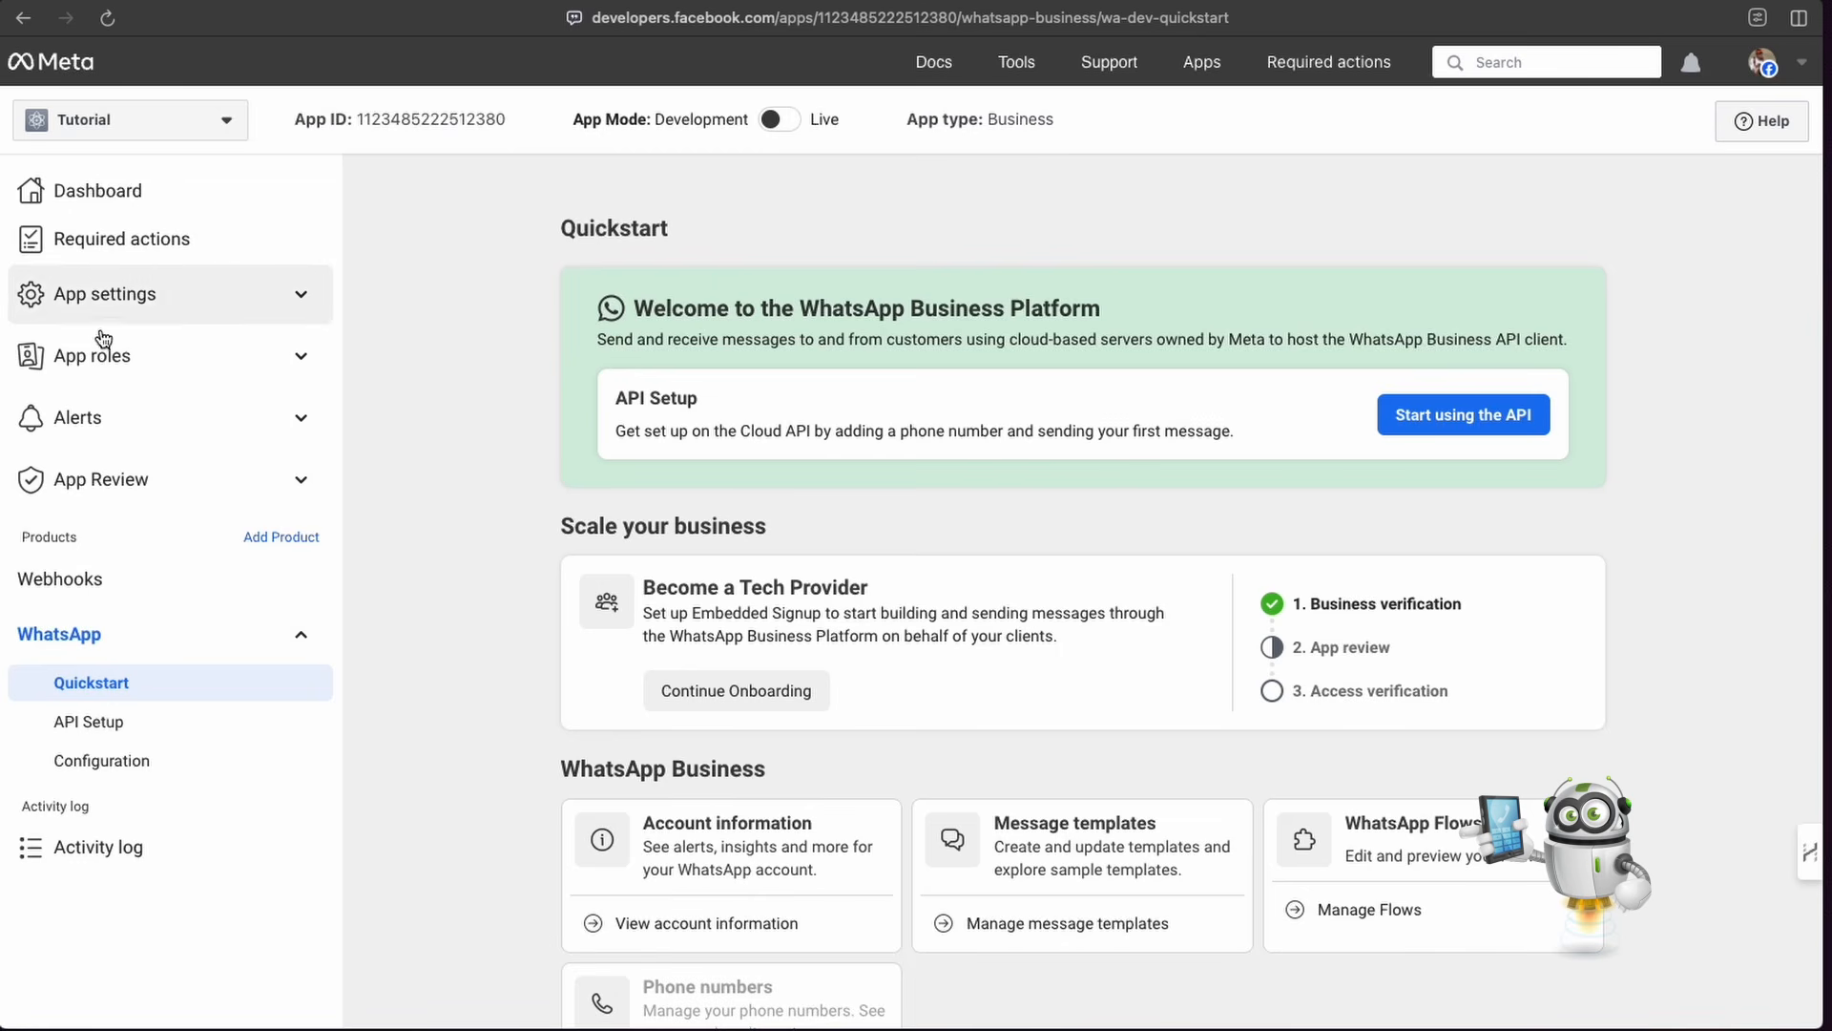
click(148, 299)
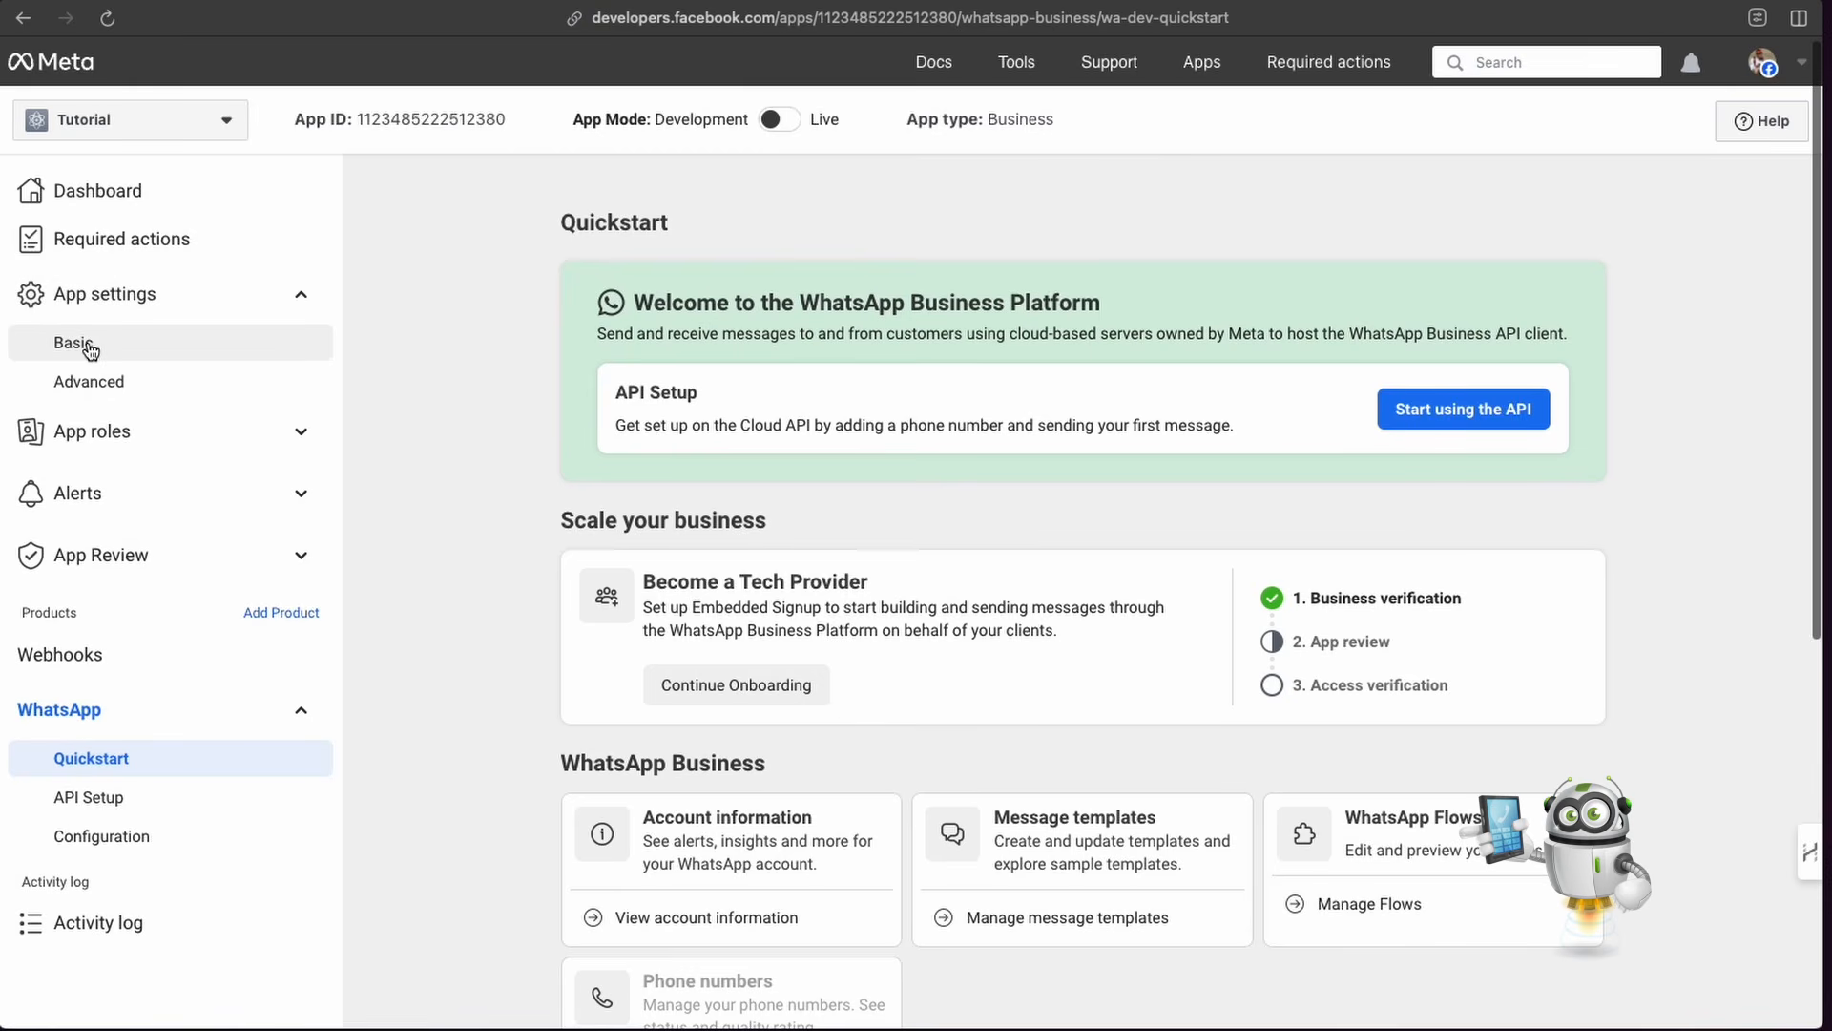
click(93, 350)
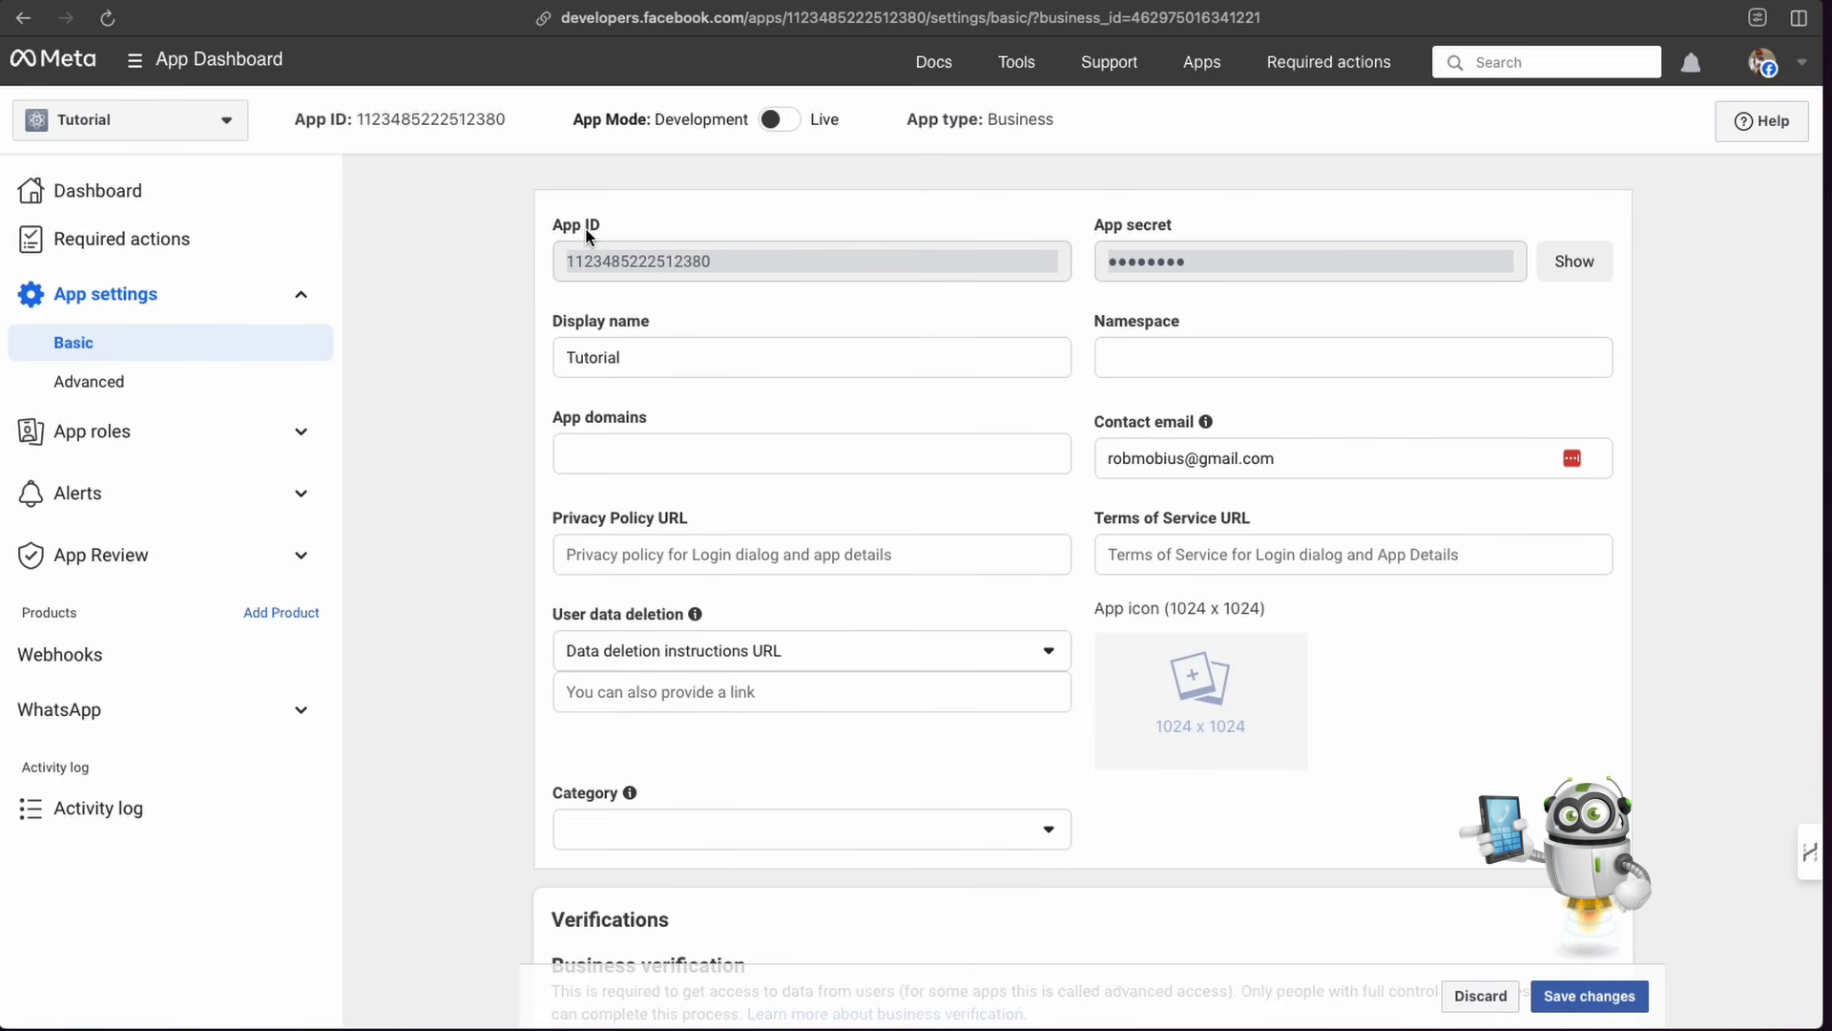
Step: Copy the Meta app's App ID into the Client ID field of the Tutorial credential in n8n
drag(720, 259, 567, 269)
key(ctrl+c)
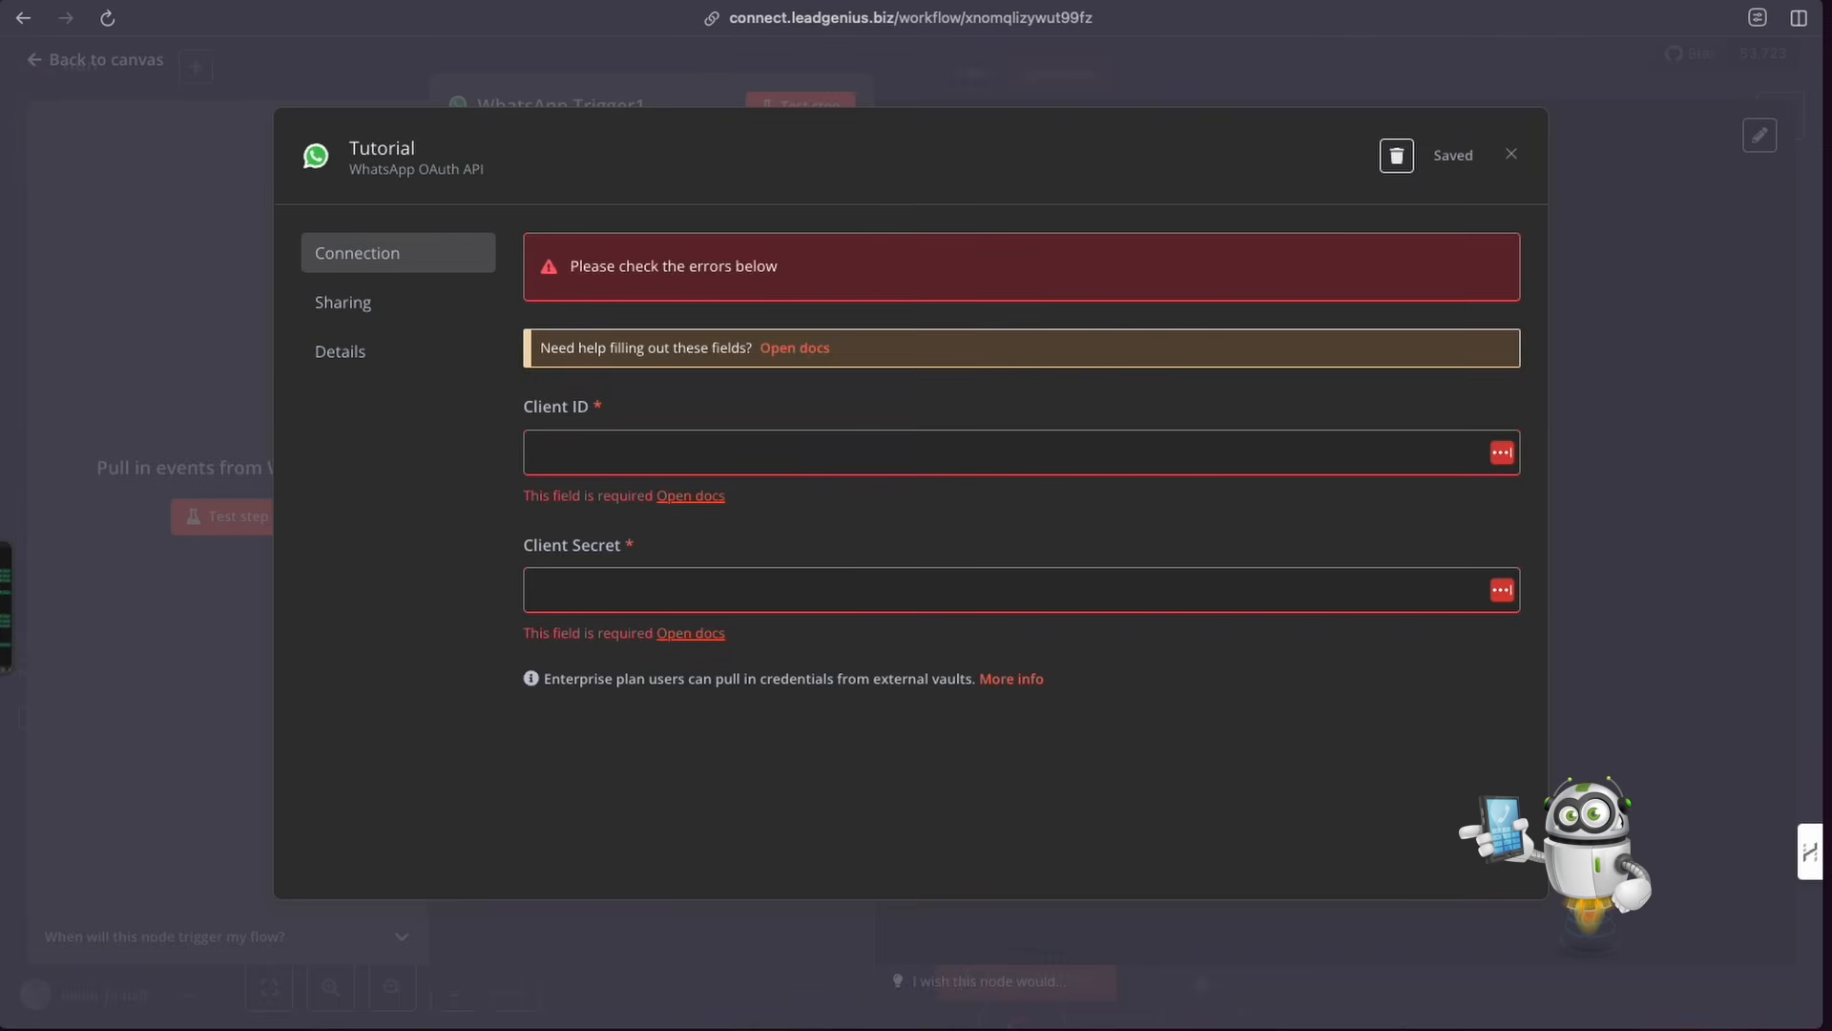
click(583, 448)
key(ctrl+v)
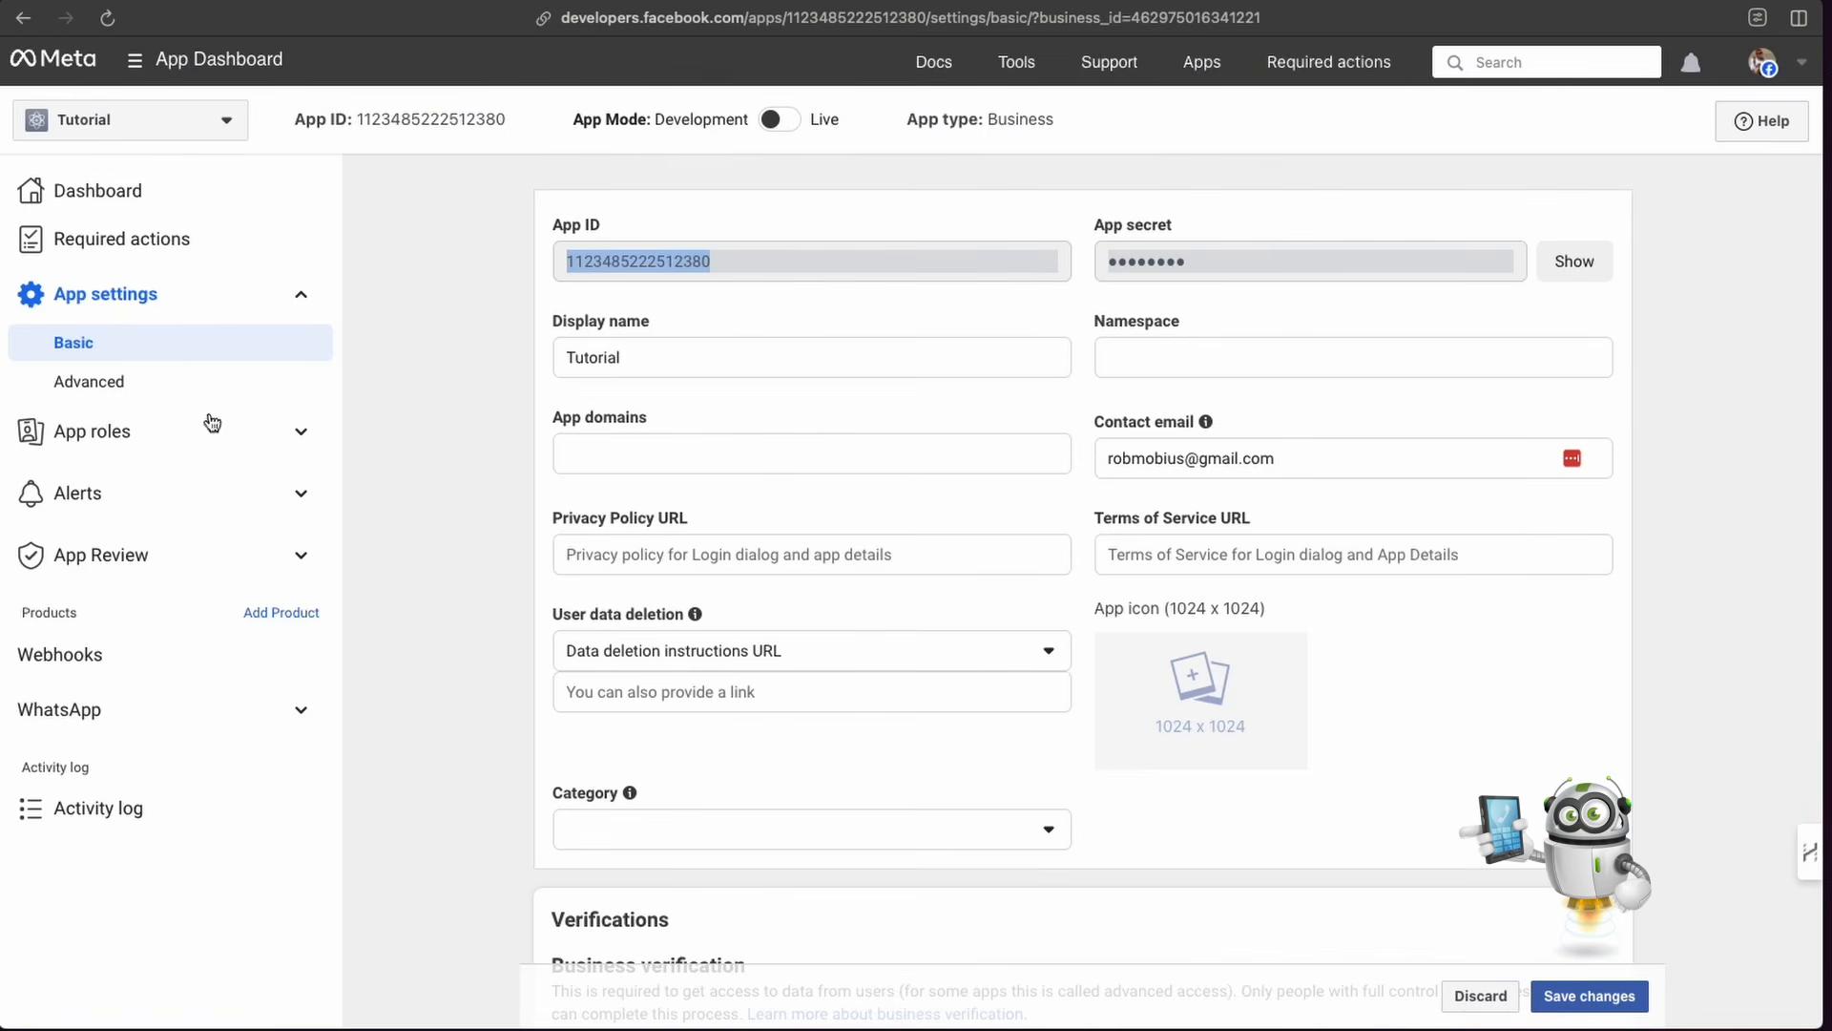
Step: Reveal the Meta app's App secret, copy it into the credential's Client Secret field in n8n, and save the credential
click(1582, 264)
click(1426, 264)
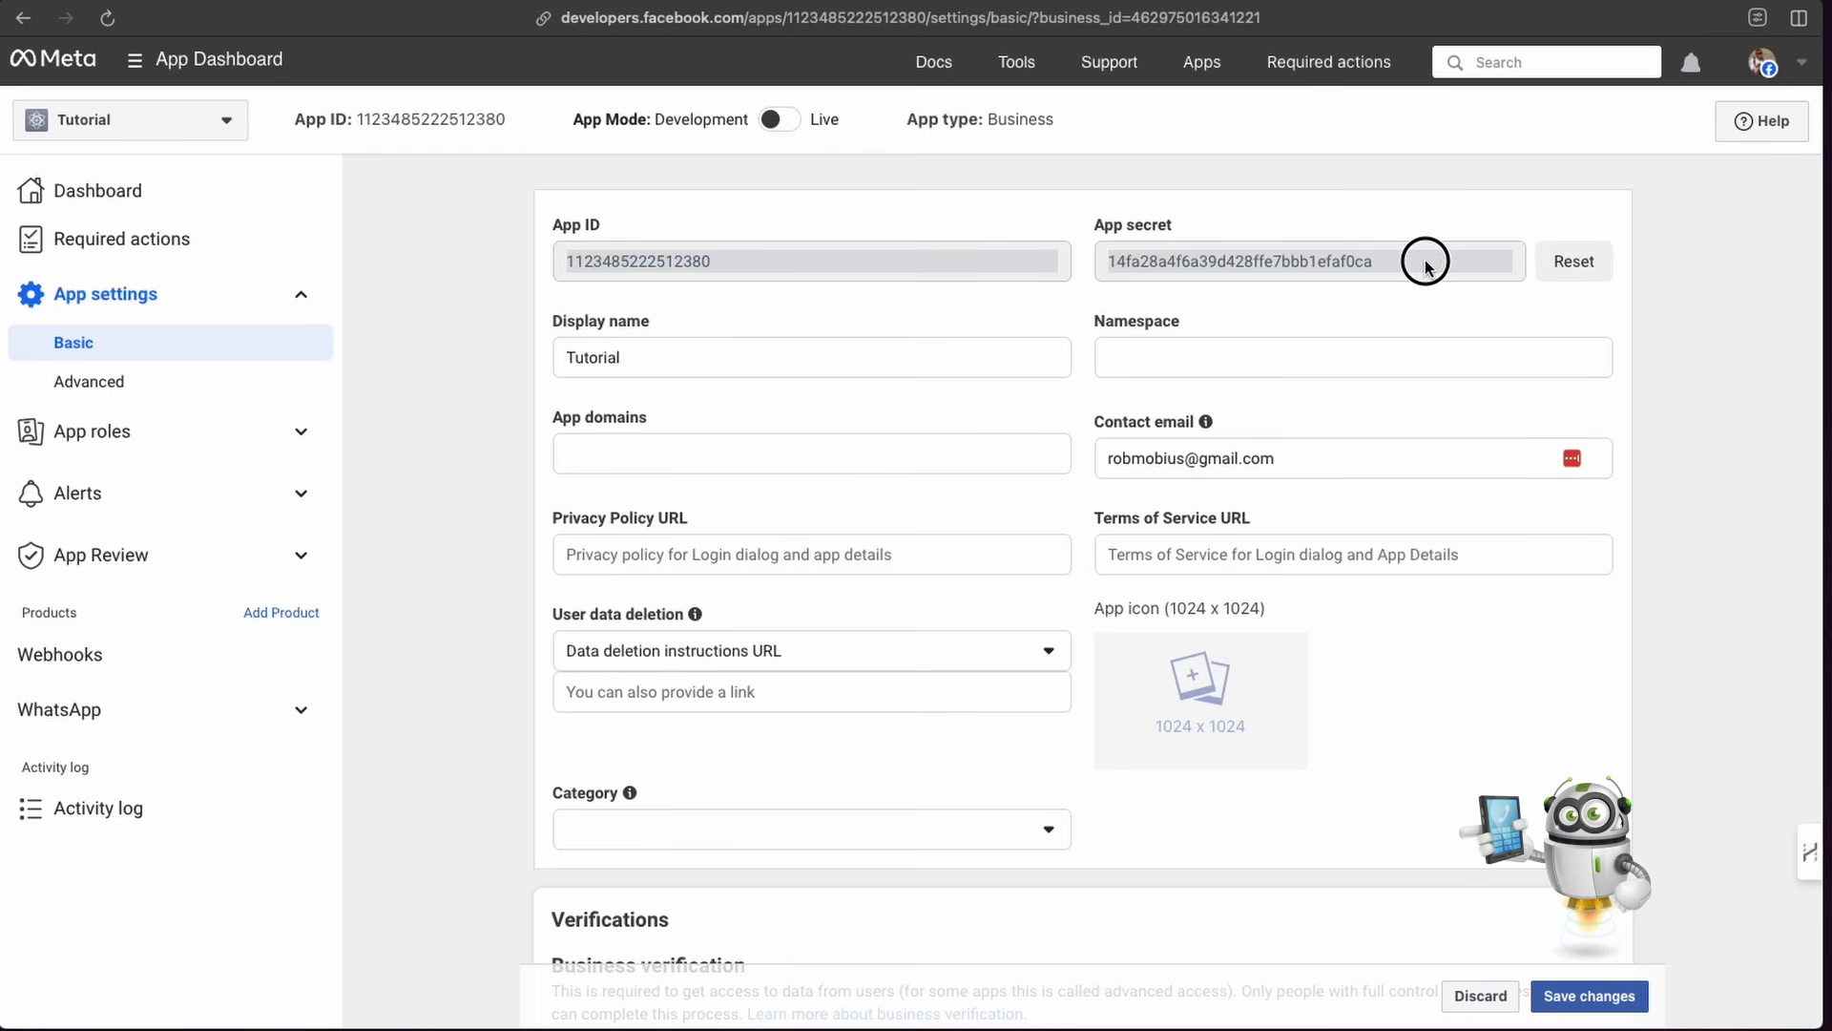
drag(1426, 264, 1102, 268)
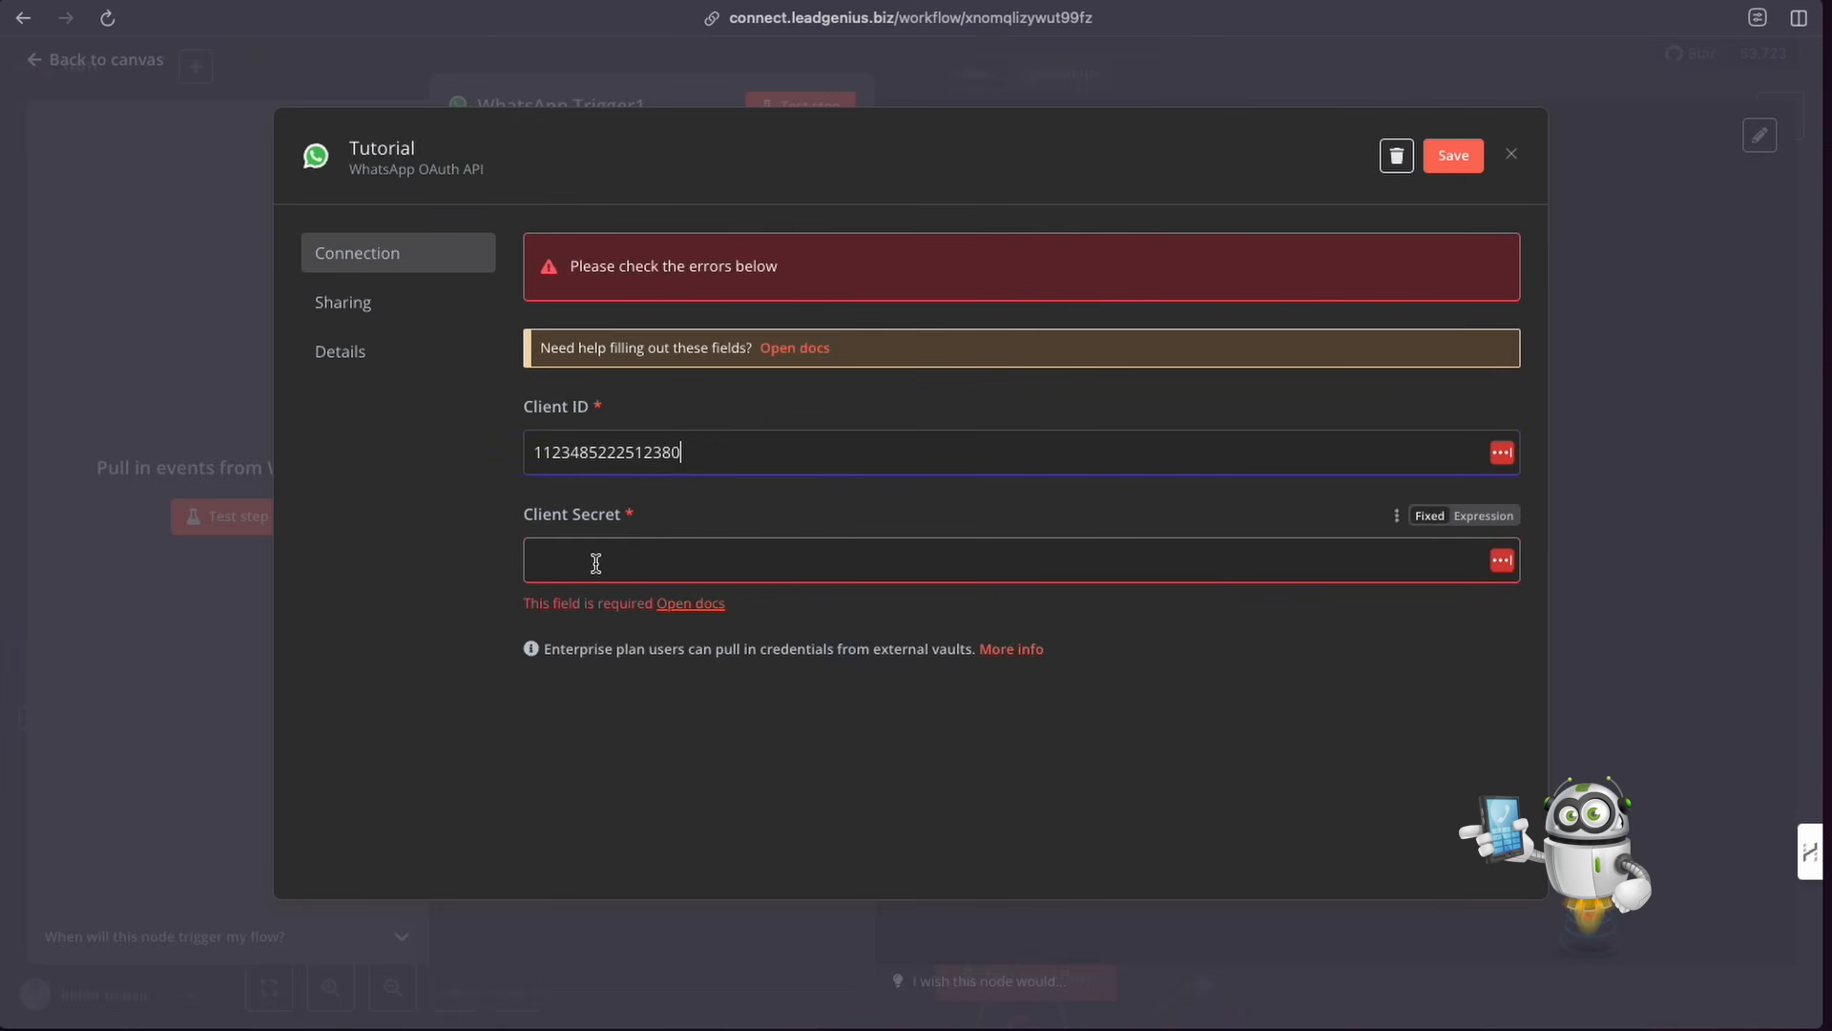
click(595, 563)
key(super+v)
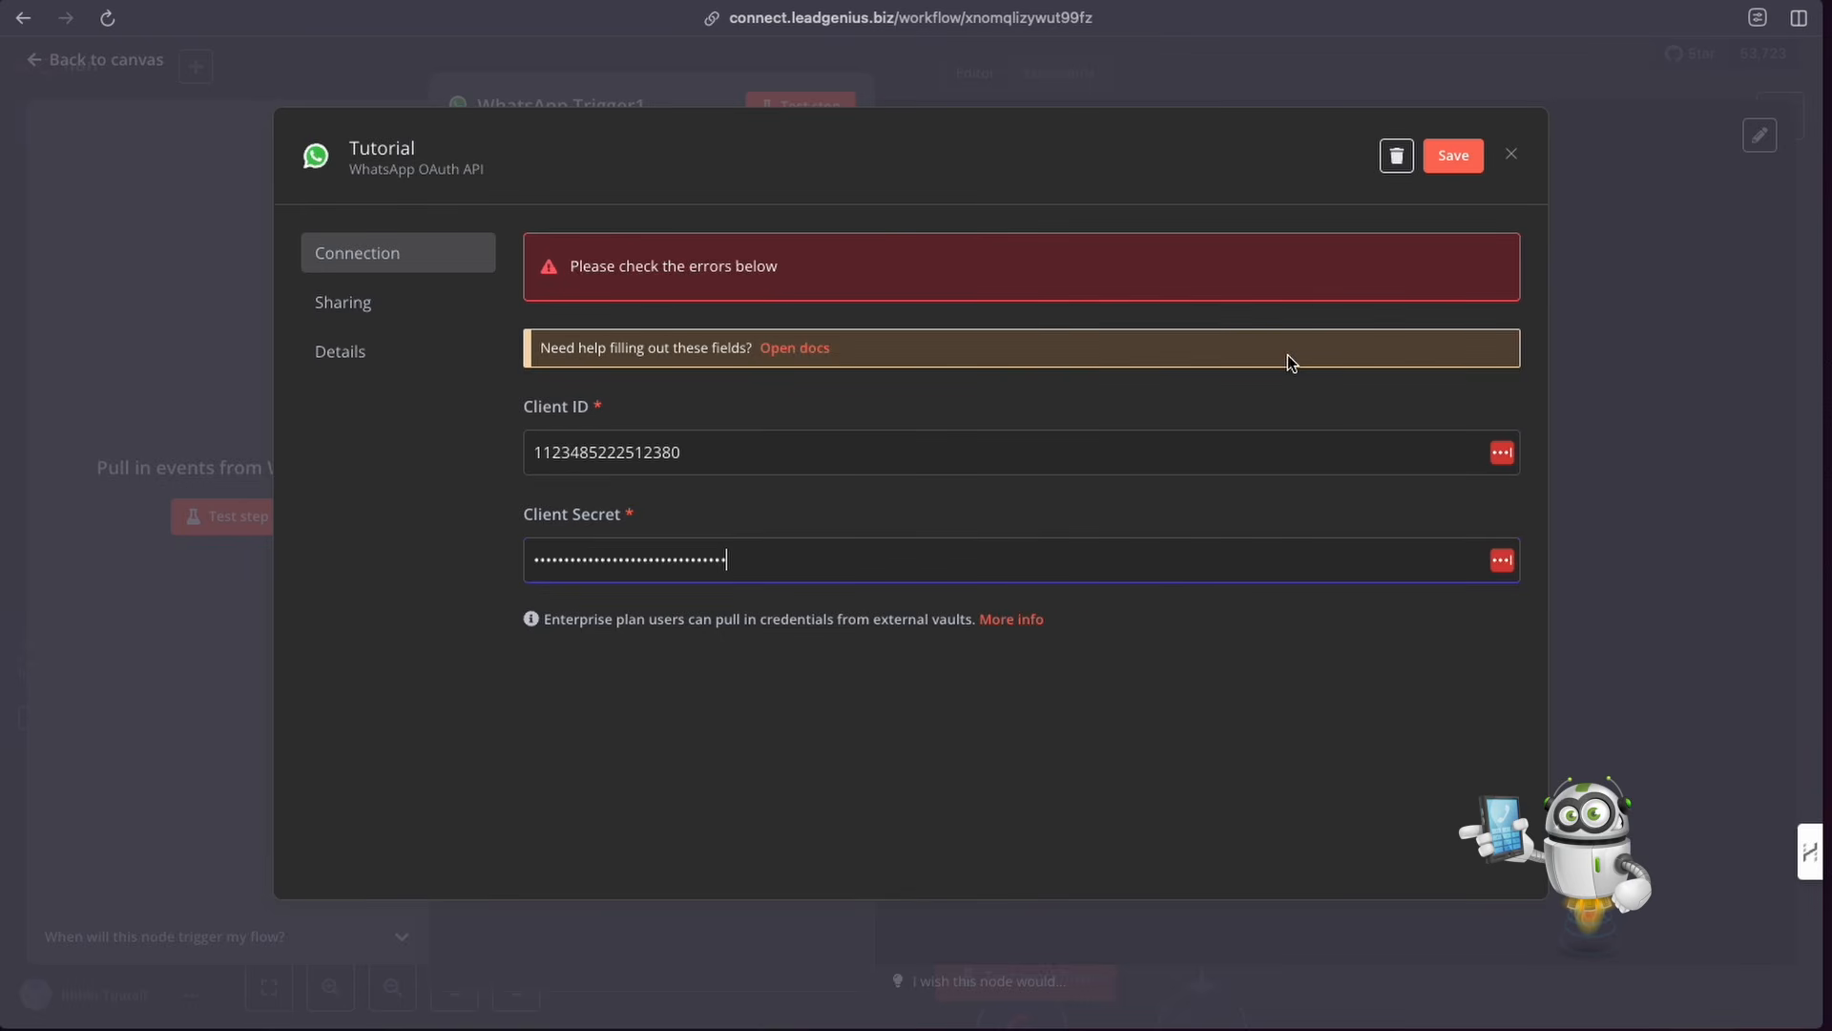
click(1446, 149)
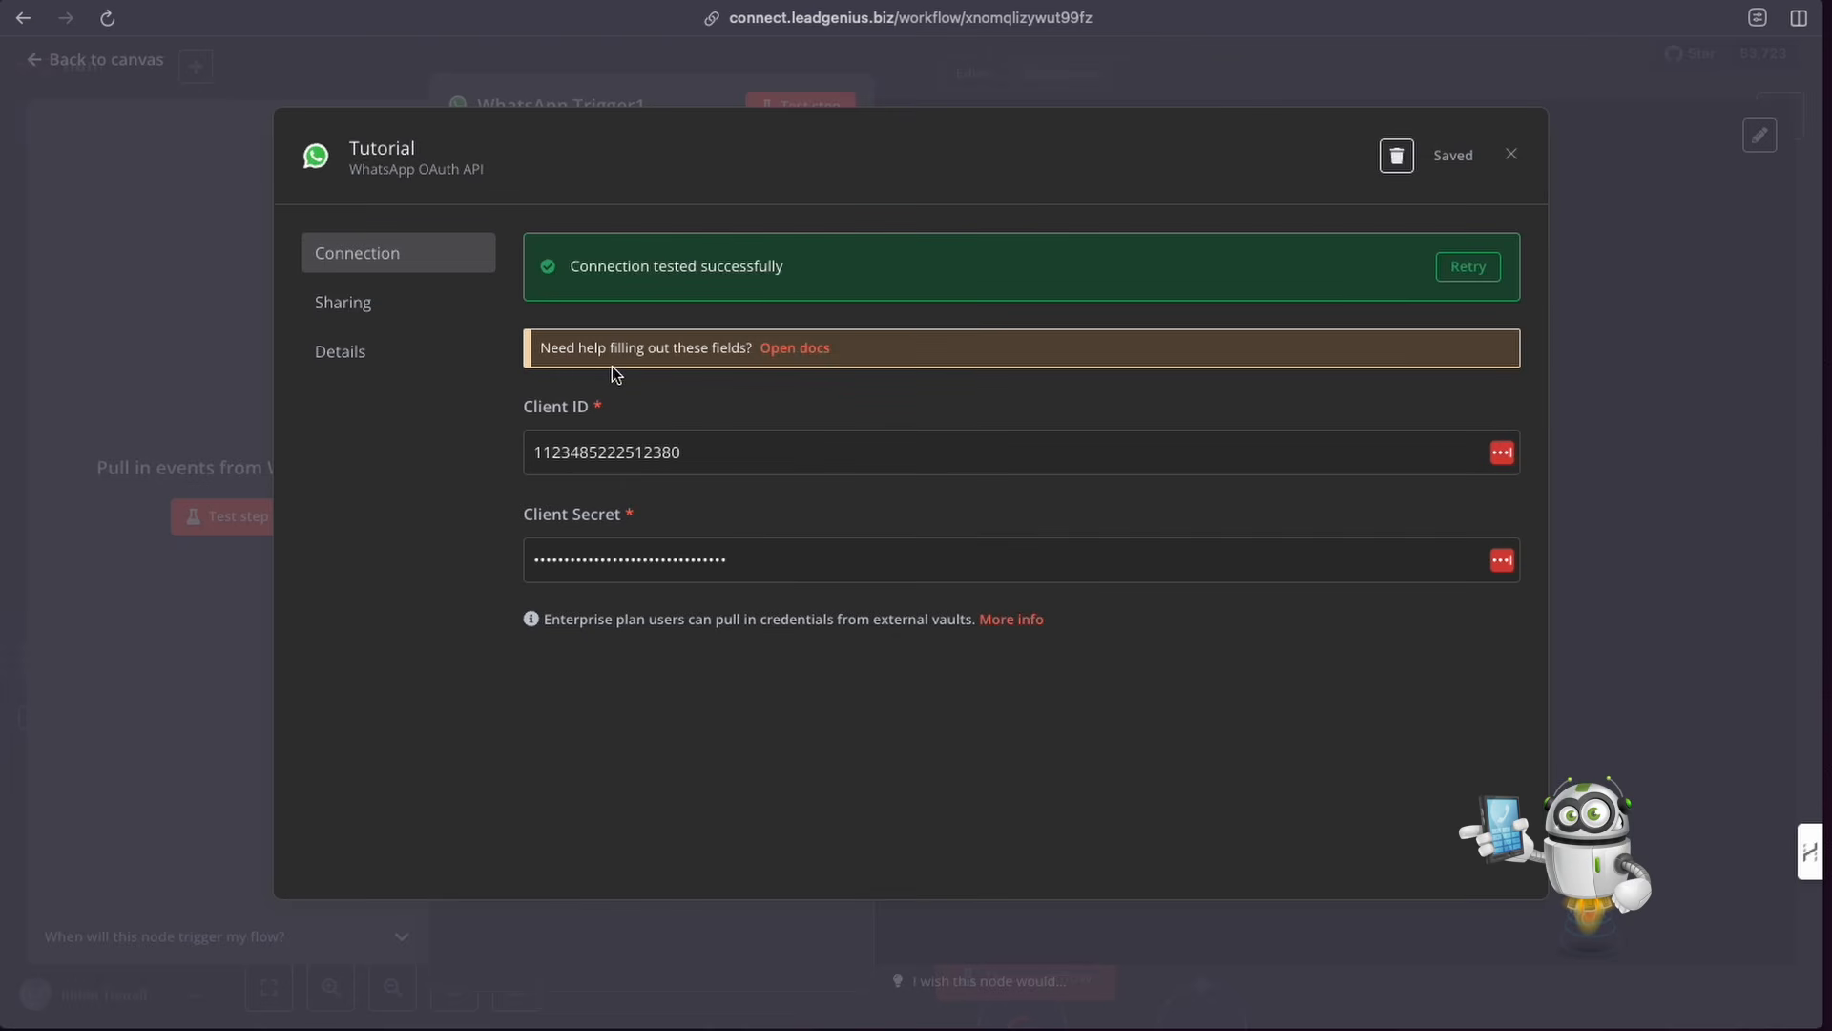
Step: Close the Tutorial credential, check the new WhatsApp trigger's credential choices, and return to the workflow canvas
click(1515, 159)
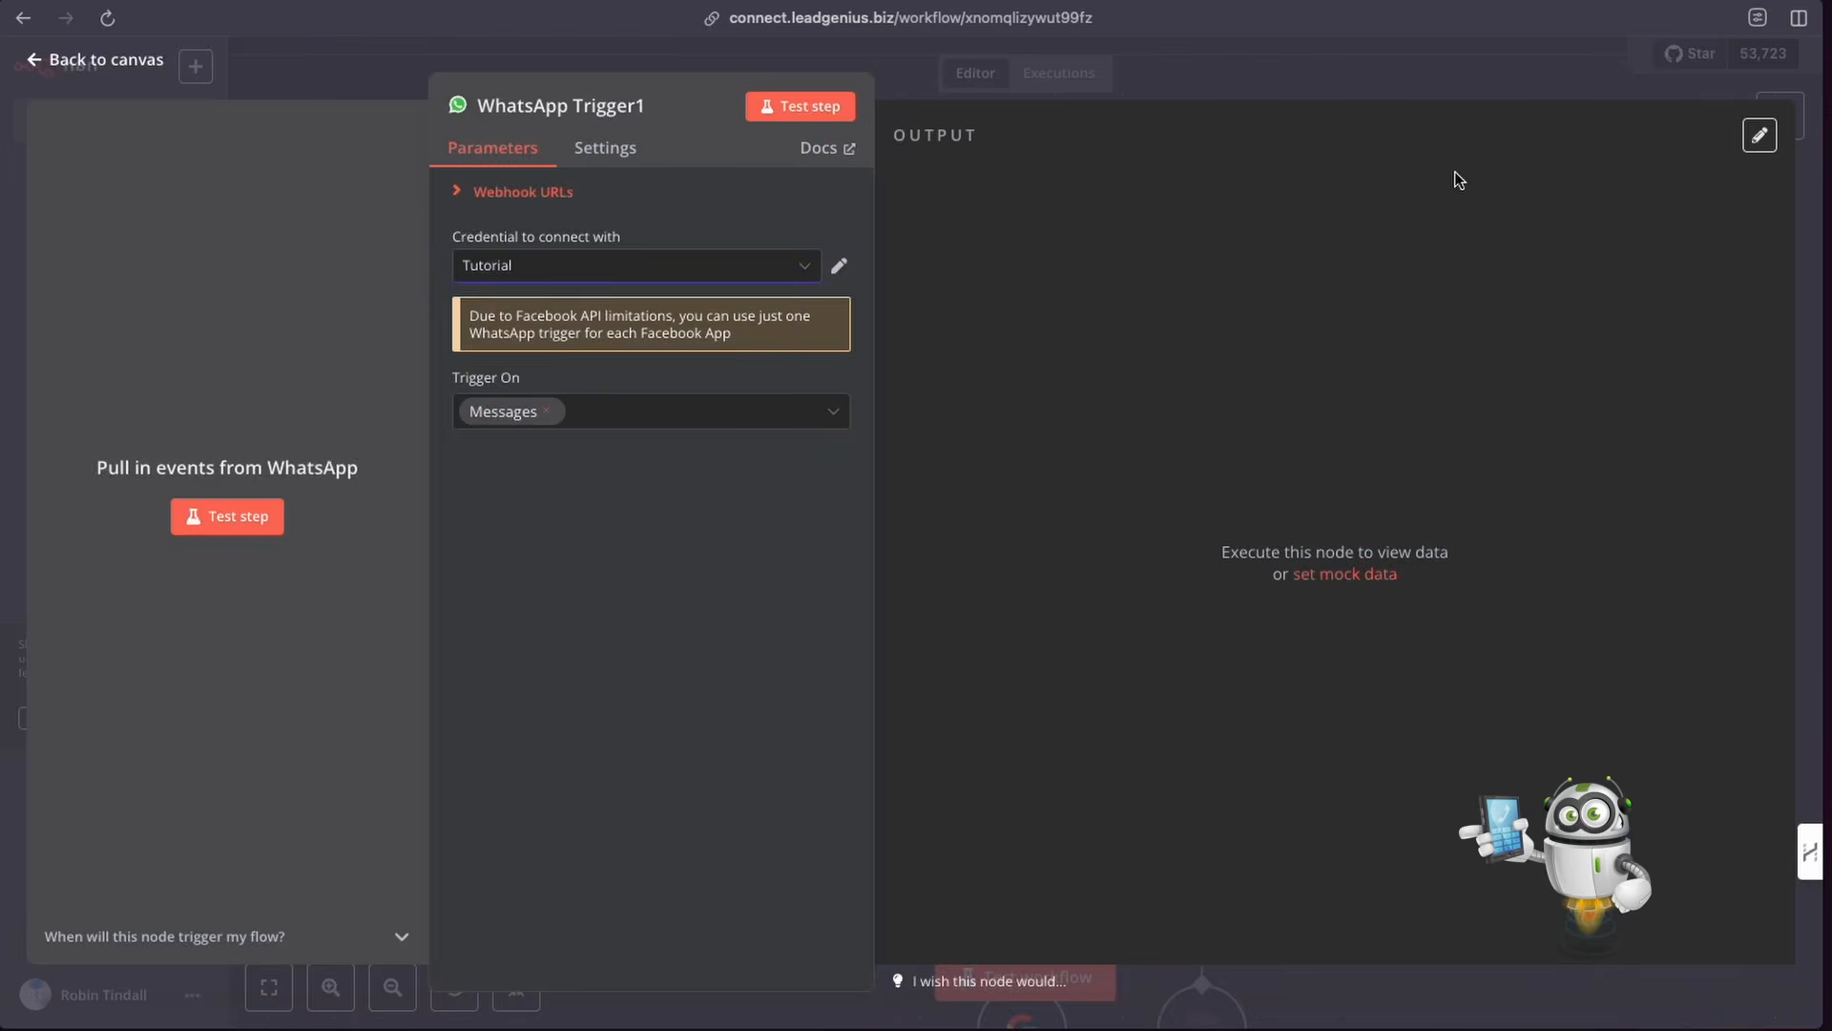
click(645, 276)
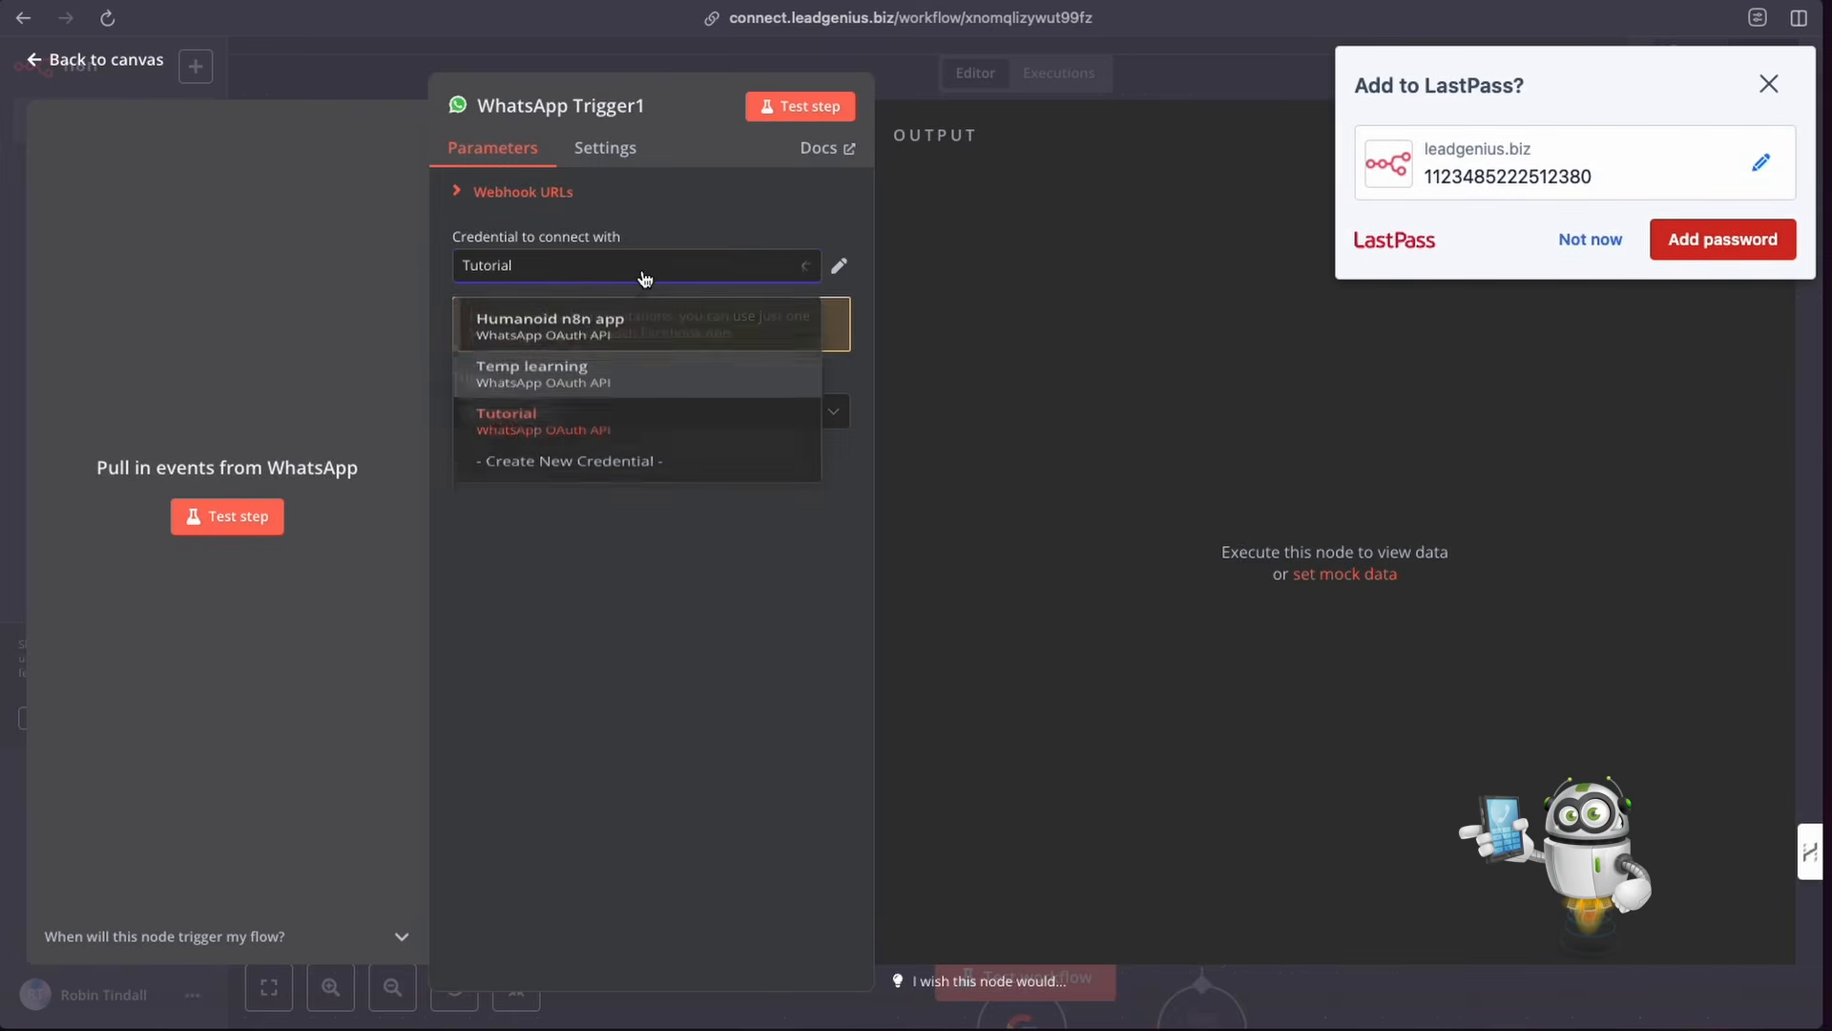
click(907, 79)
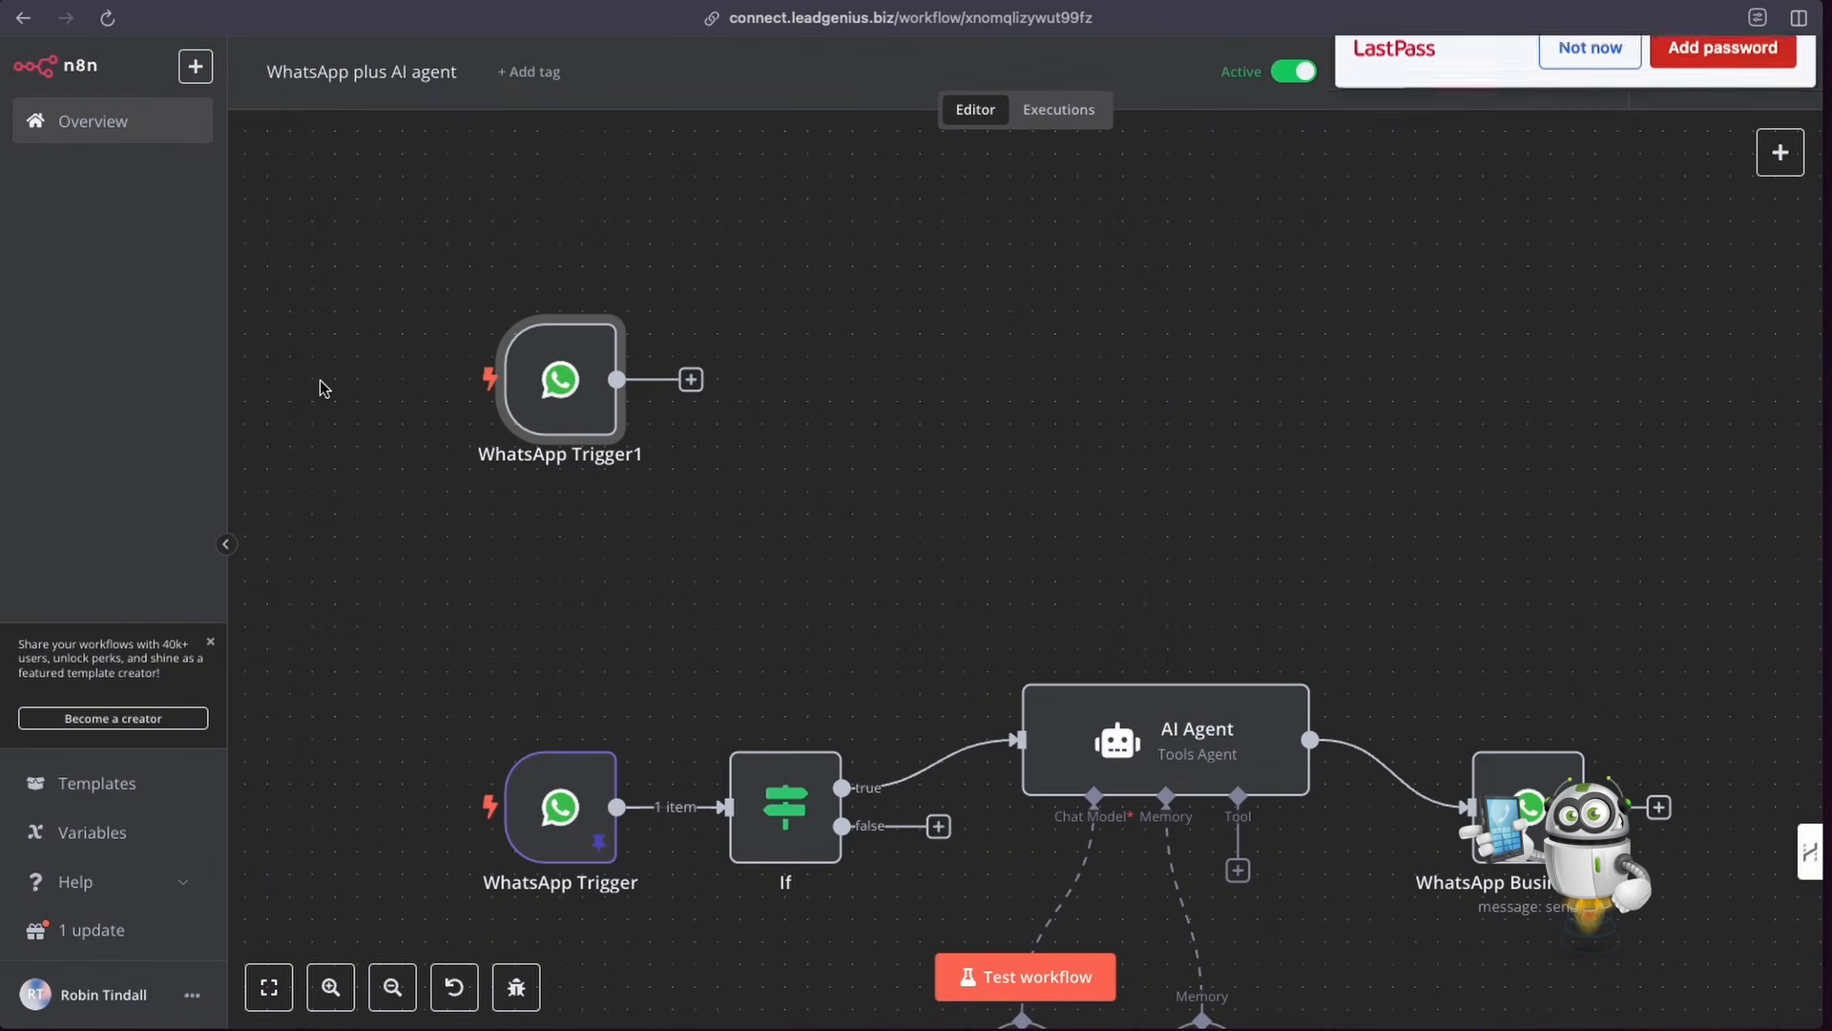
scroll(618, 561, down, 2)
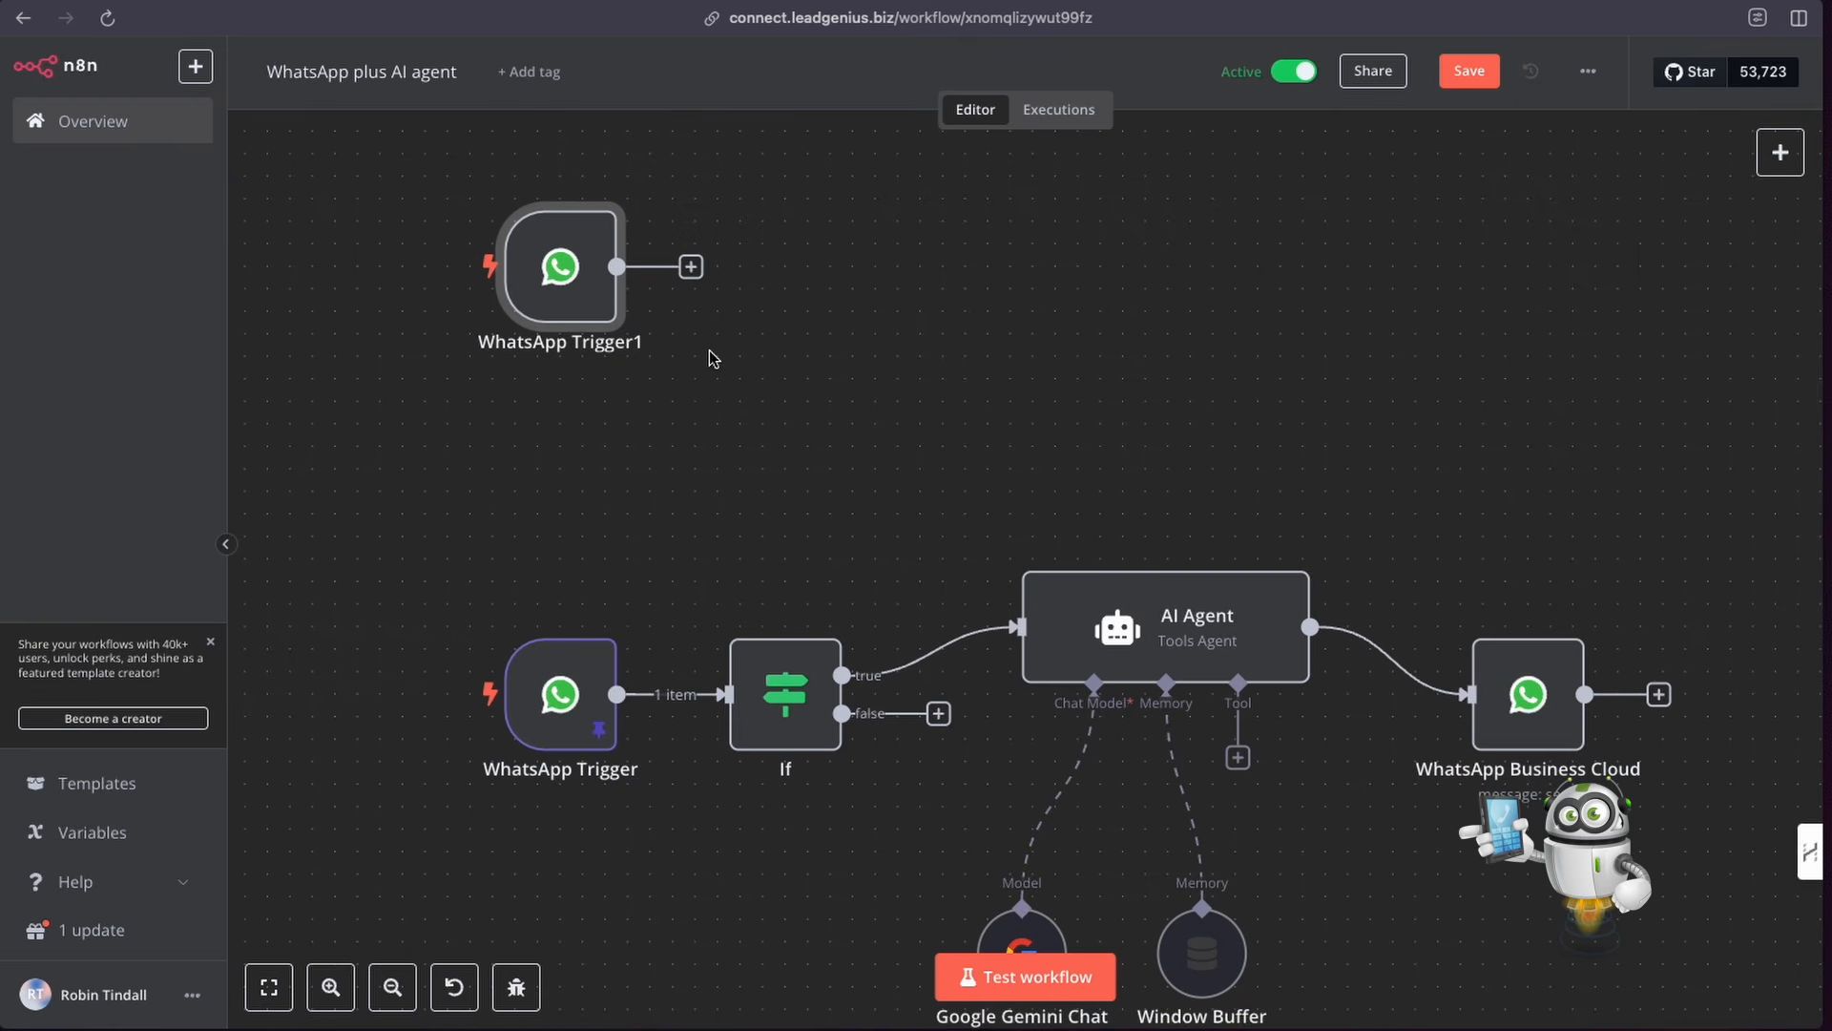
click(1780, 158)
click(1288, 198)
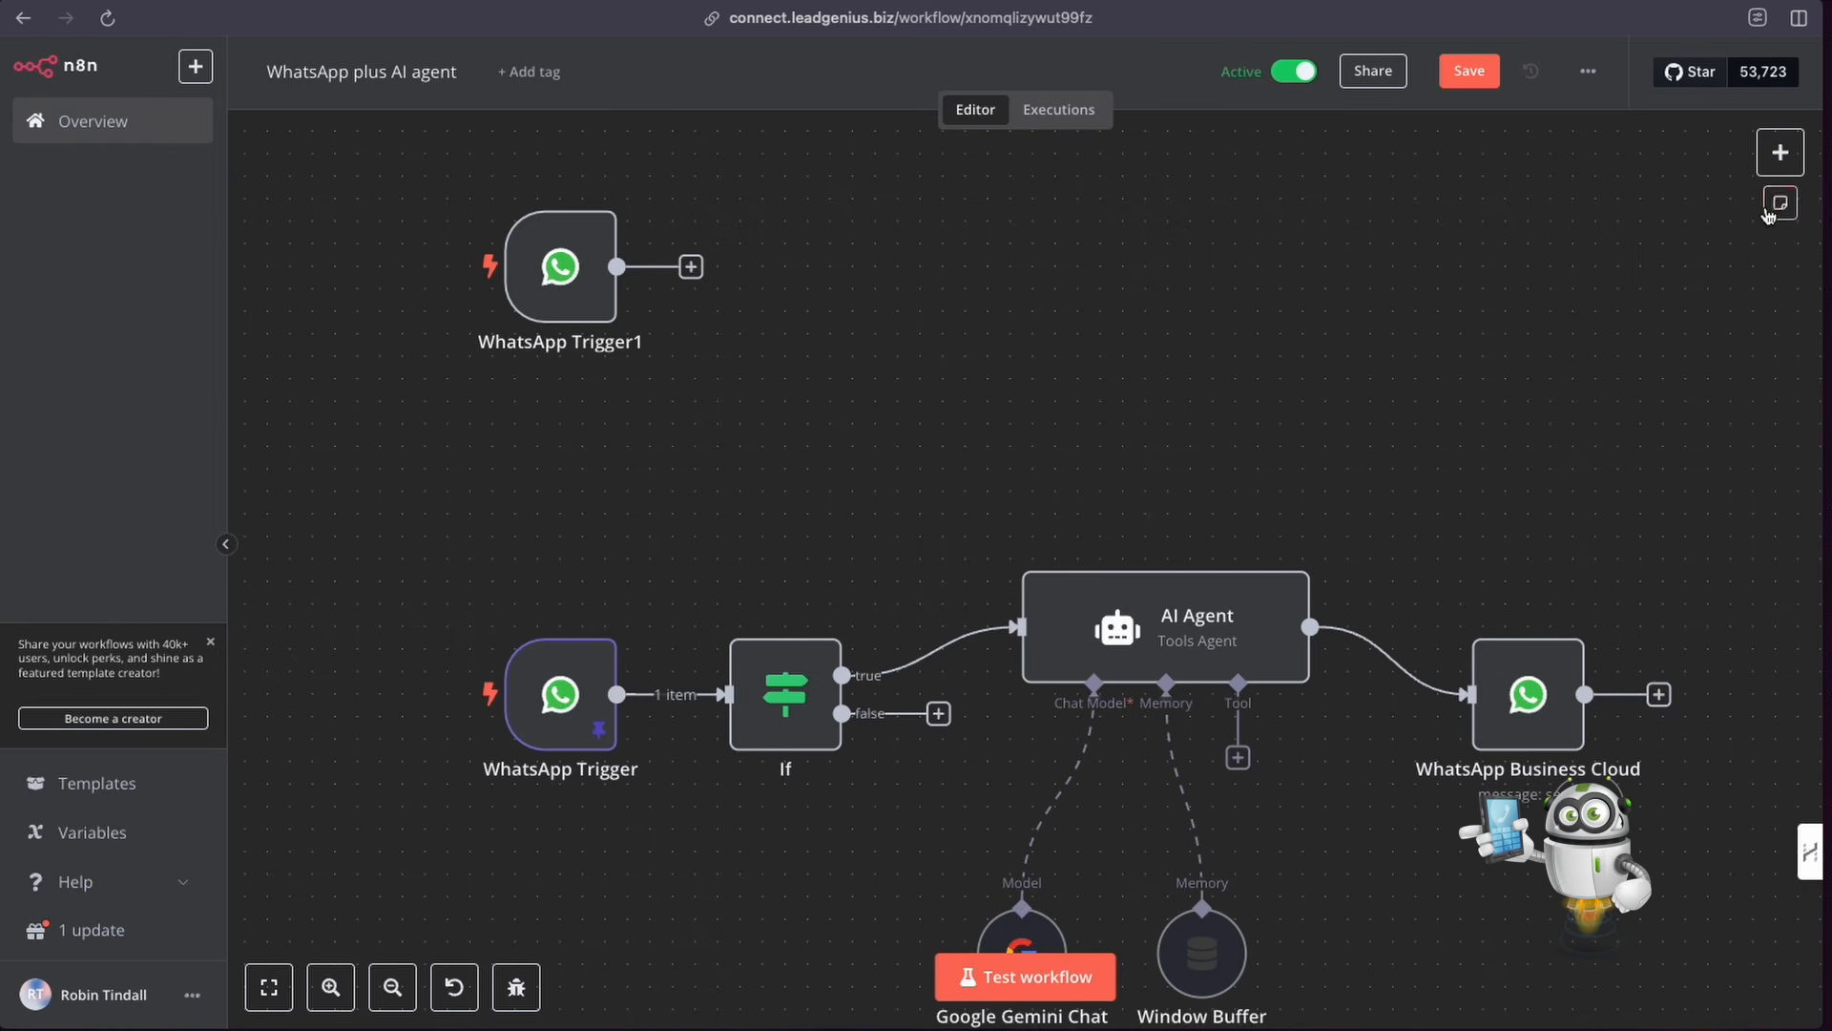
Step: Add a WhatsApp Business Cloud Send message node and place it on the canvas in line with the new WhatsApp trigger
click(1777, 167)
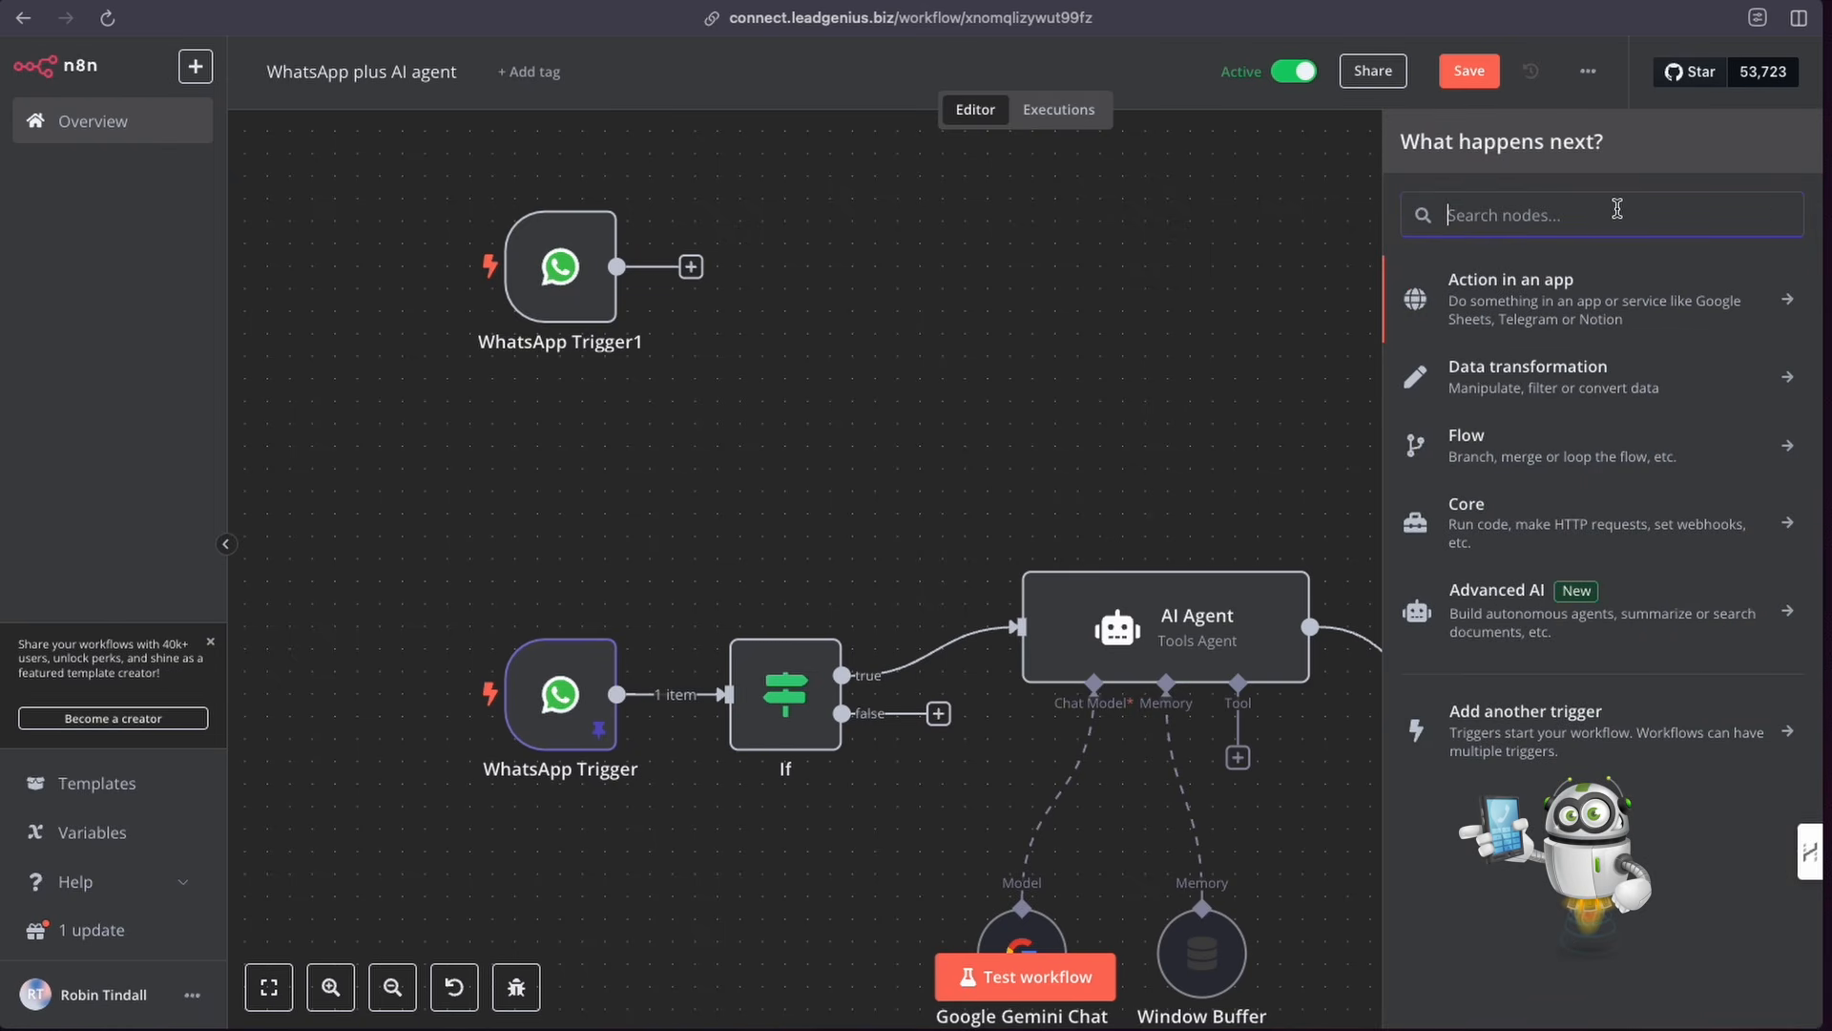
text(what)
click(1586, 284)
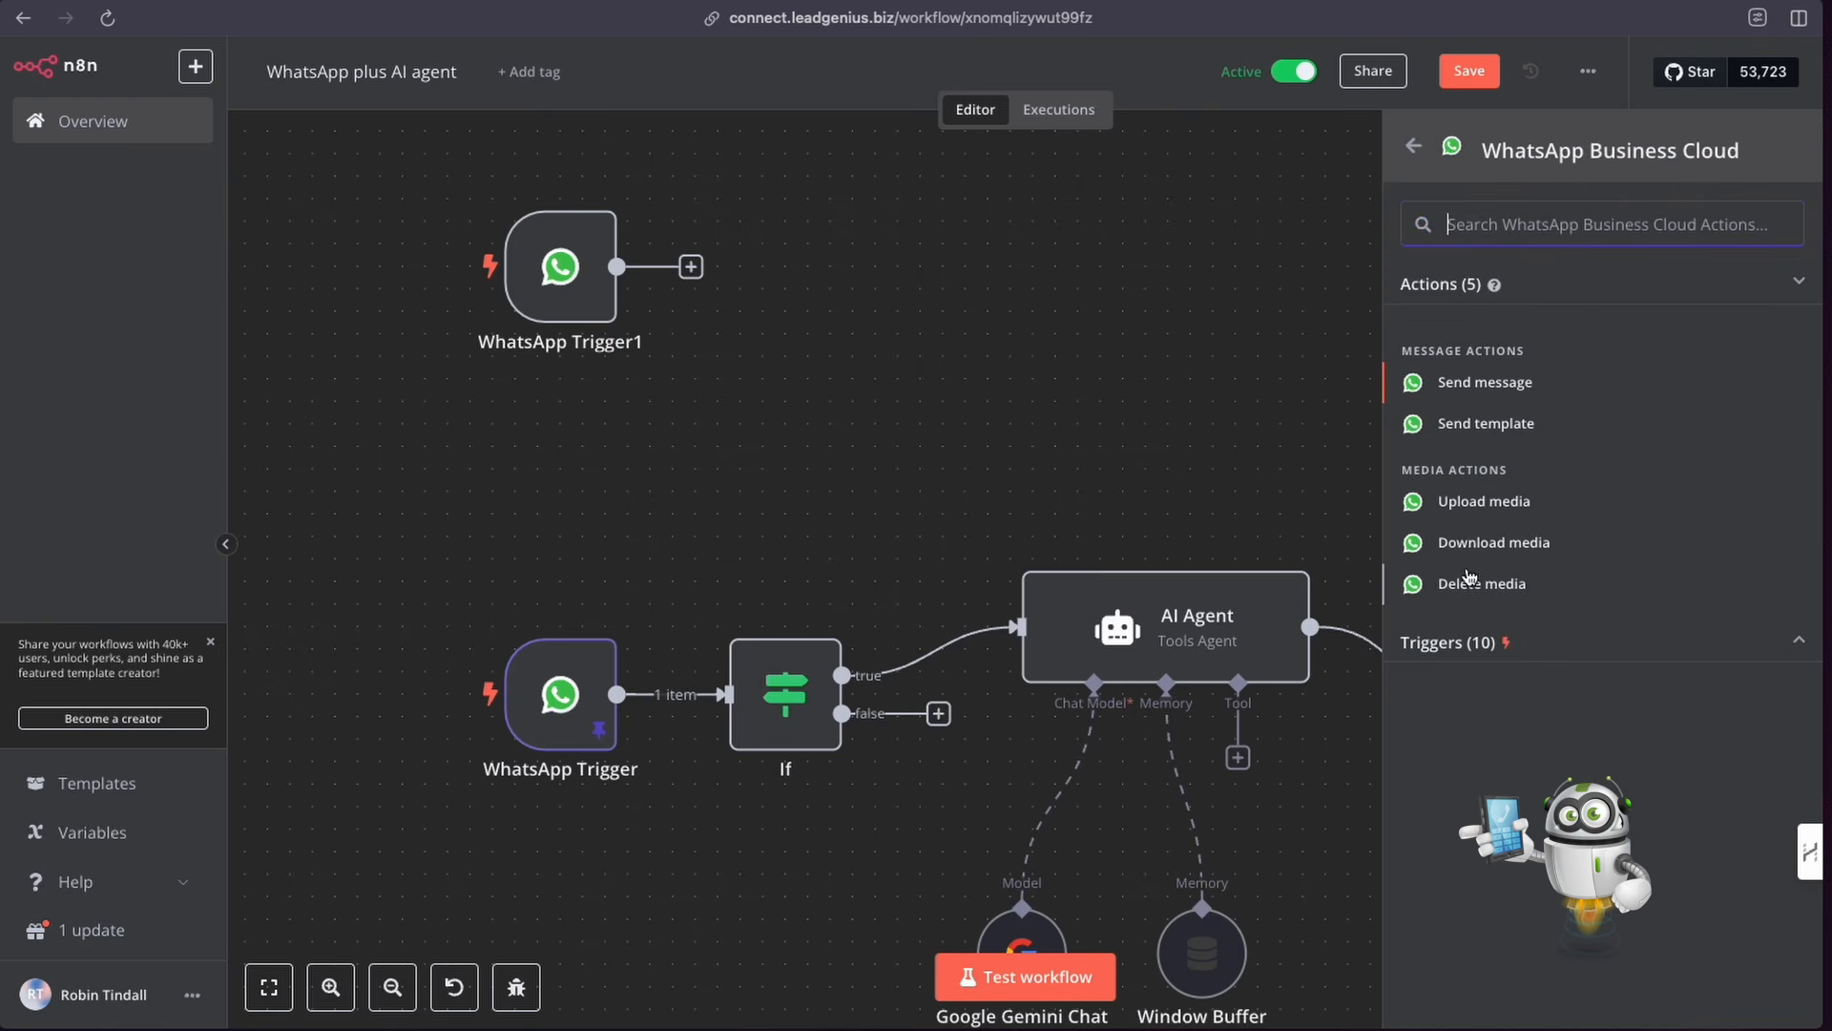
click(1484, 385)
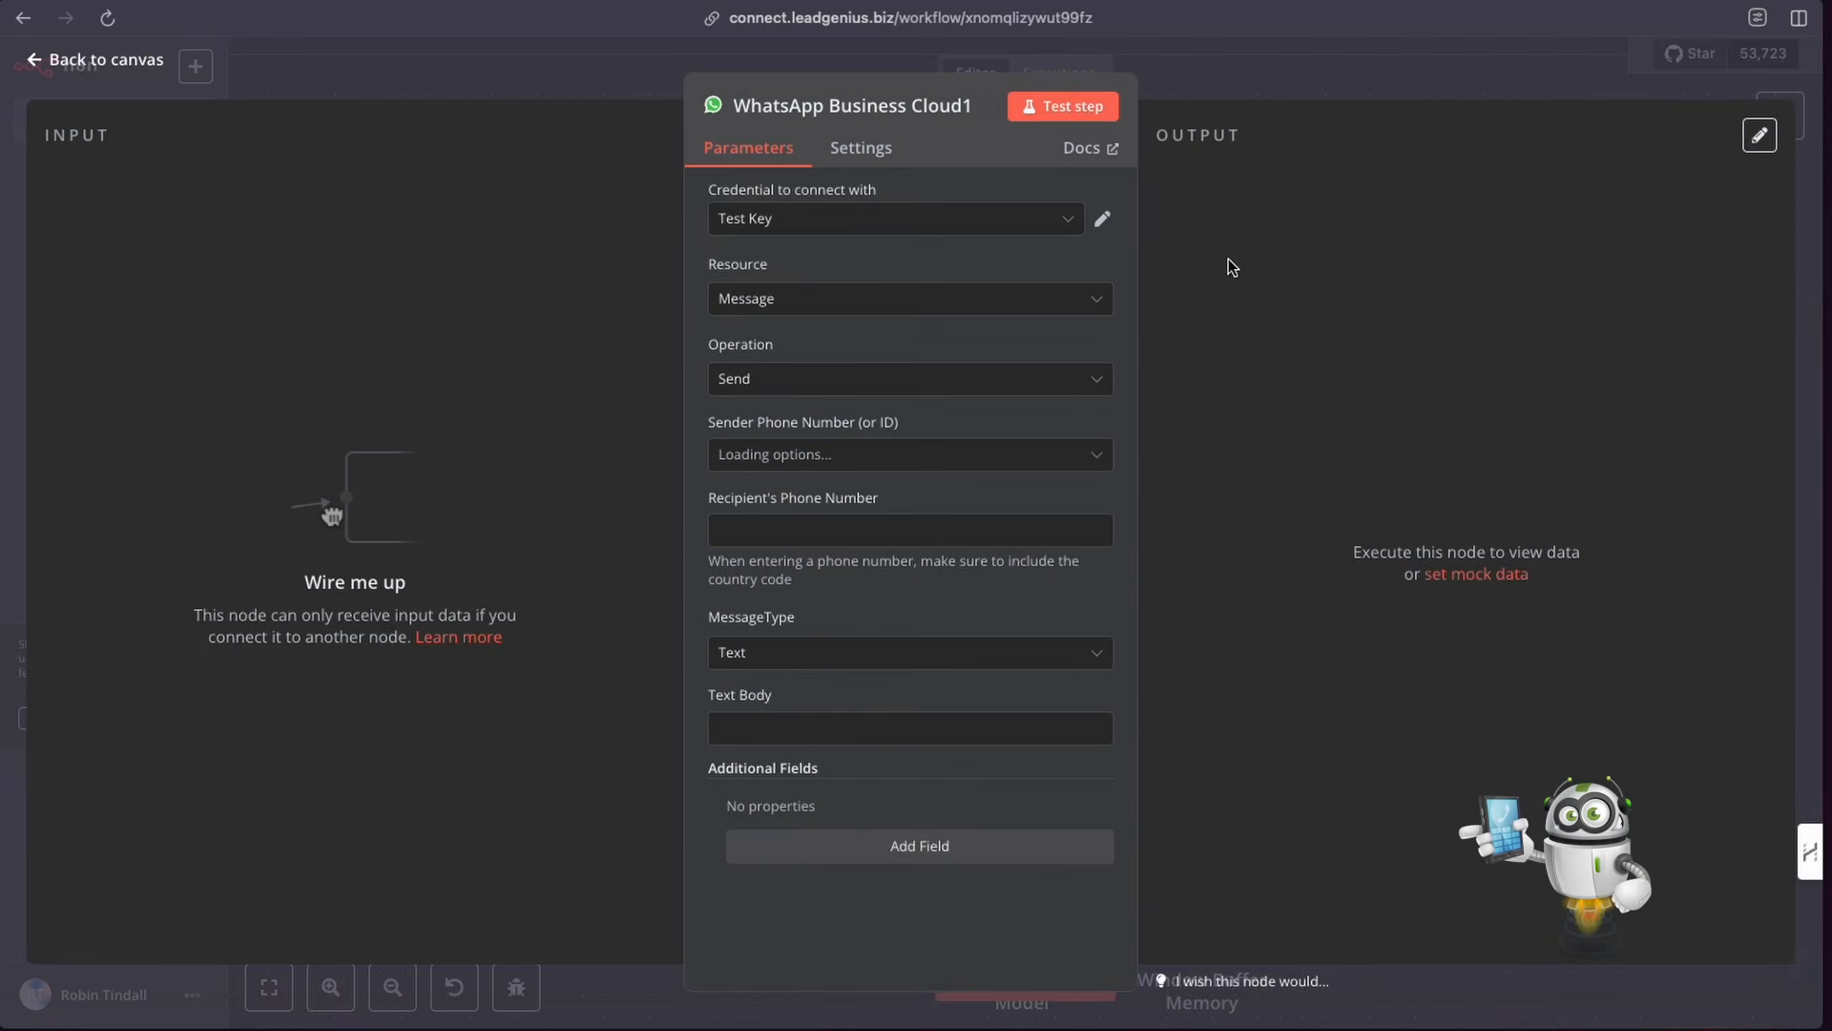
click(1194, 87)
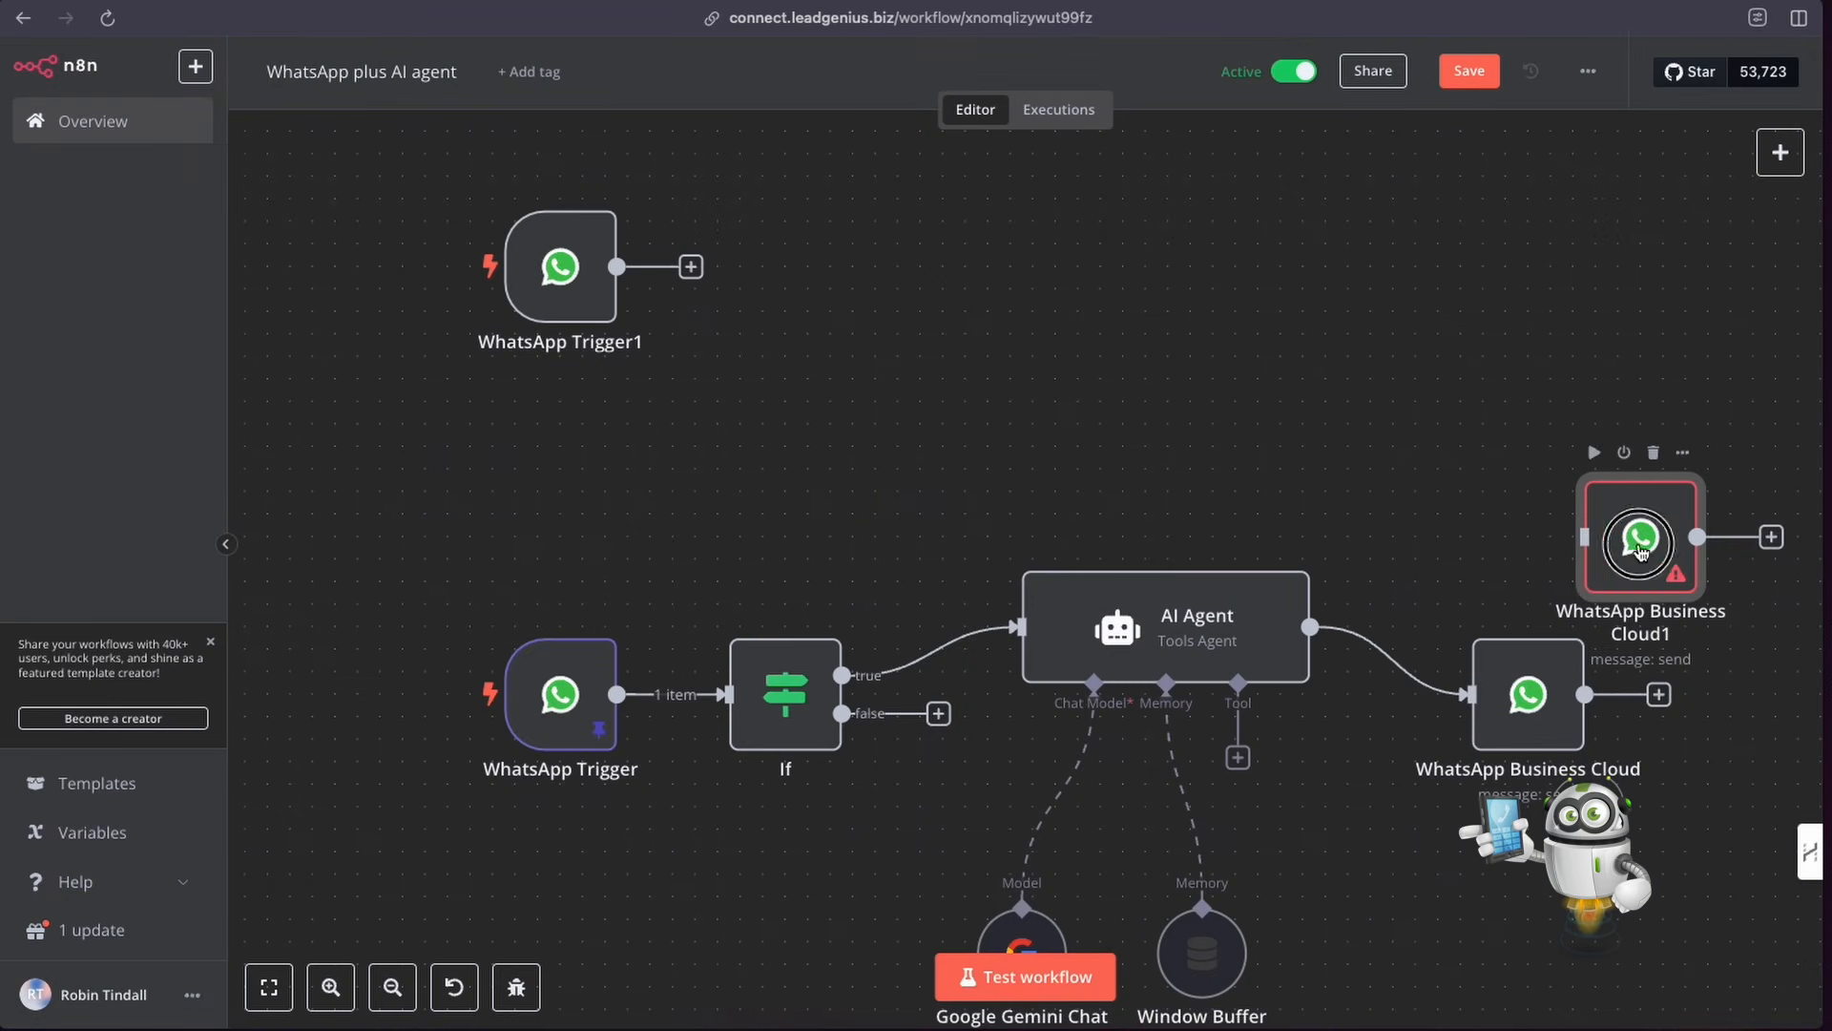
drag(1643, 540, 1465, 272)
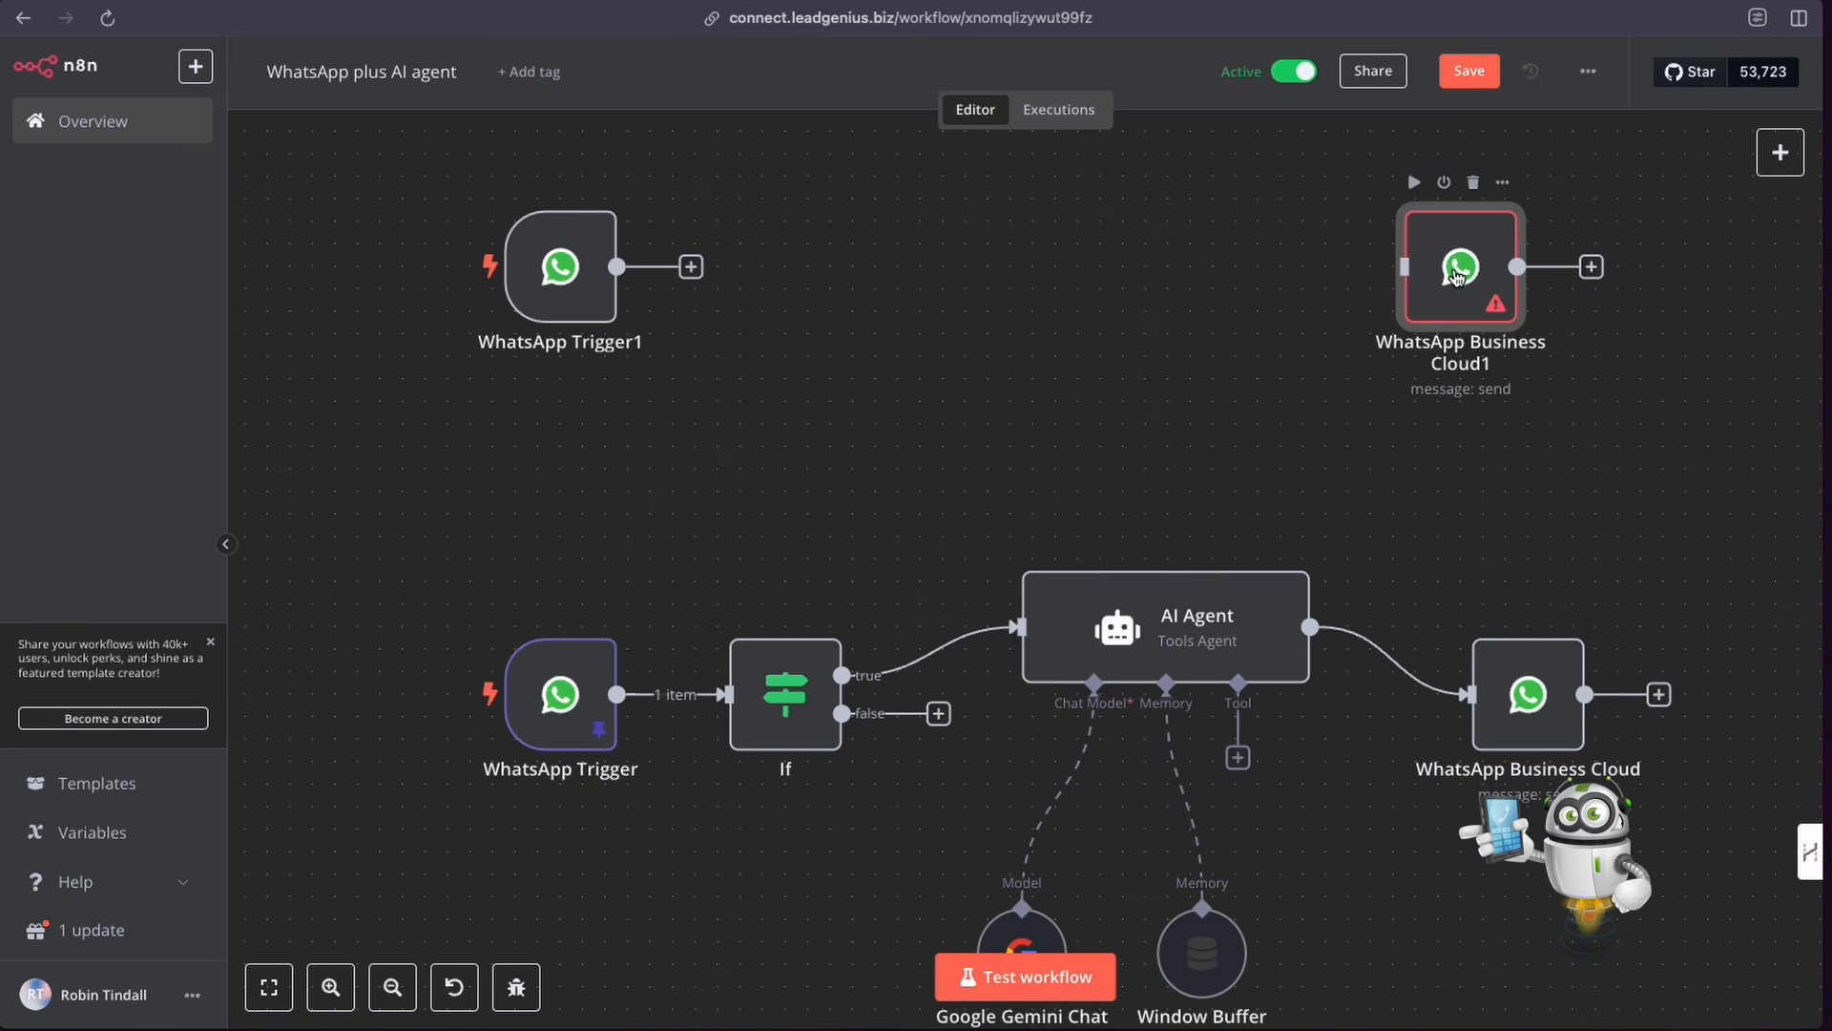
Step: Create a new WhatsApp API credential for the new WhatsApp Business Cloud node and name it Tutorial
double_click(1455, 276)
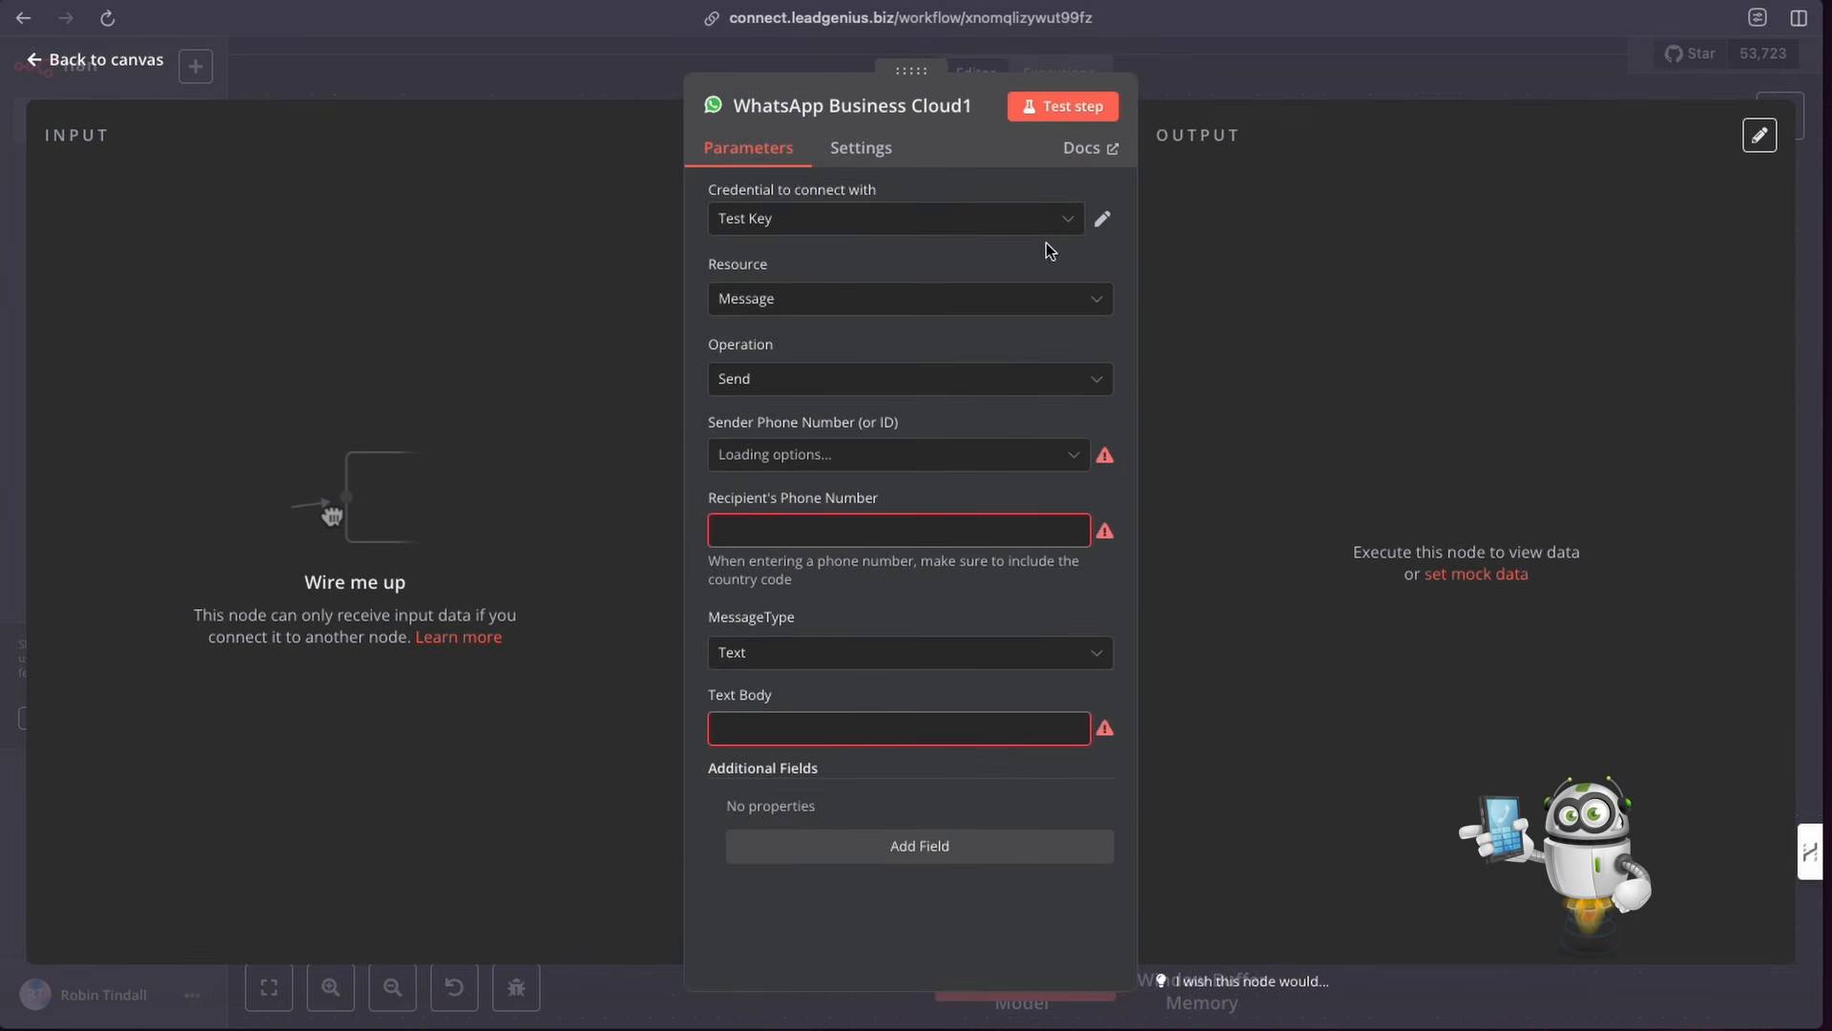
click(1067, 226)
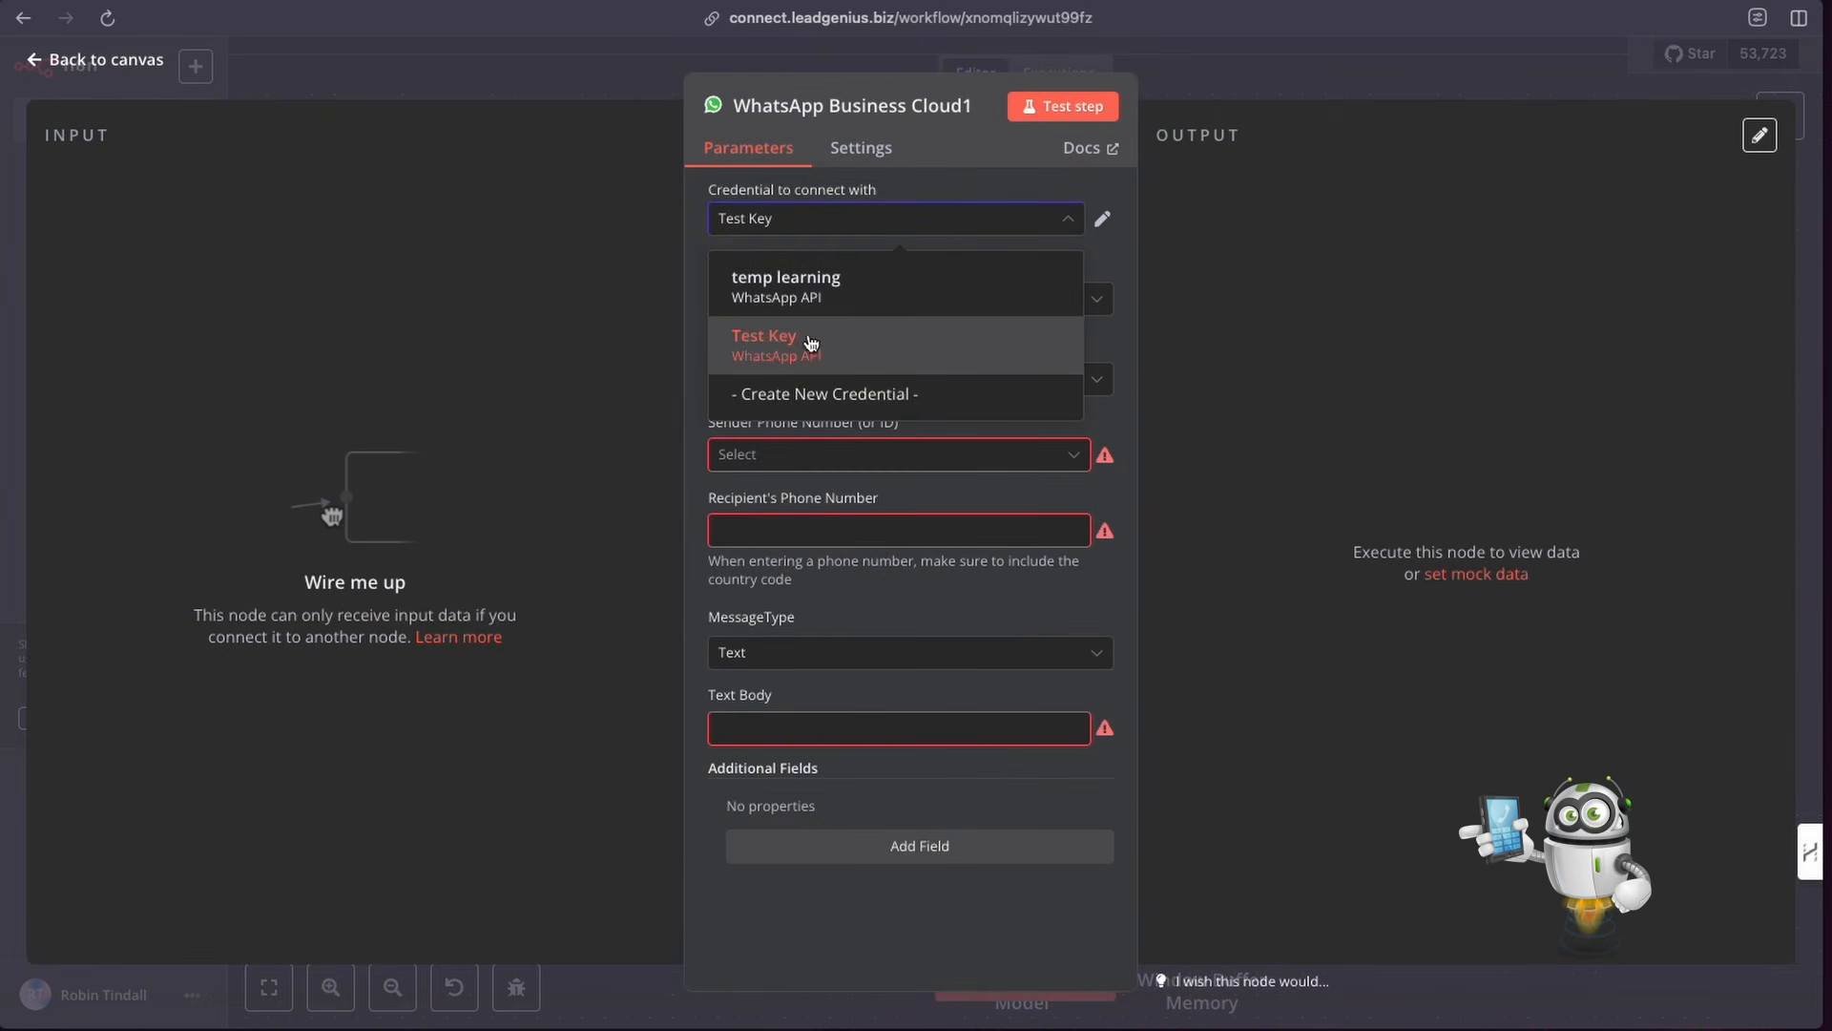
click(816, 398)
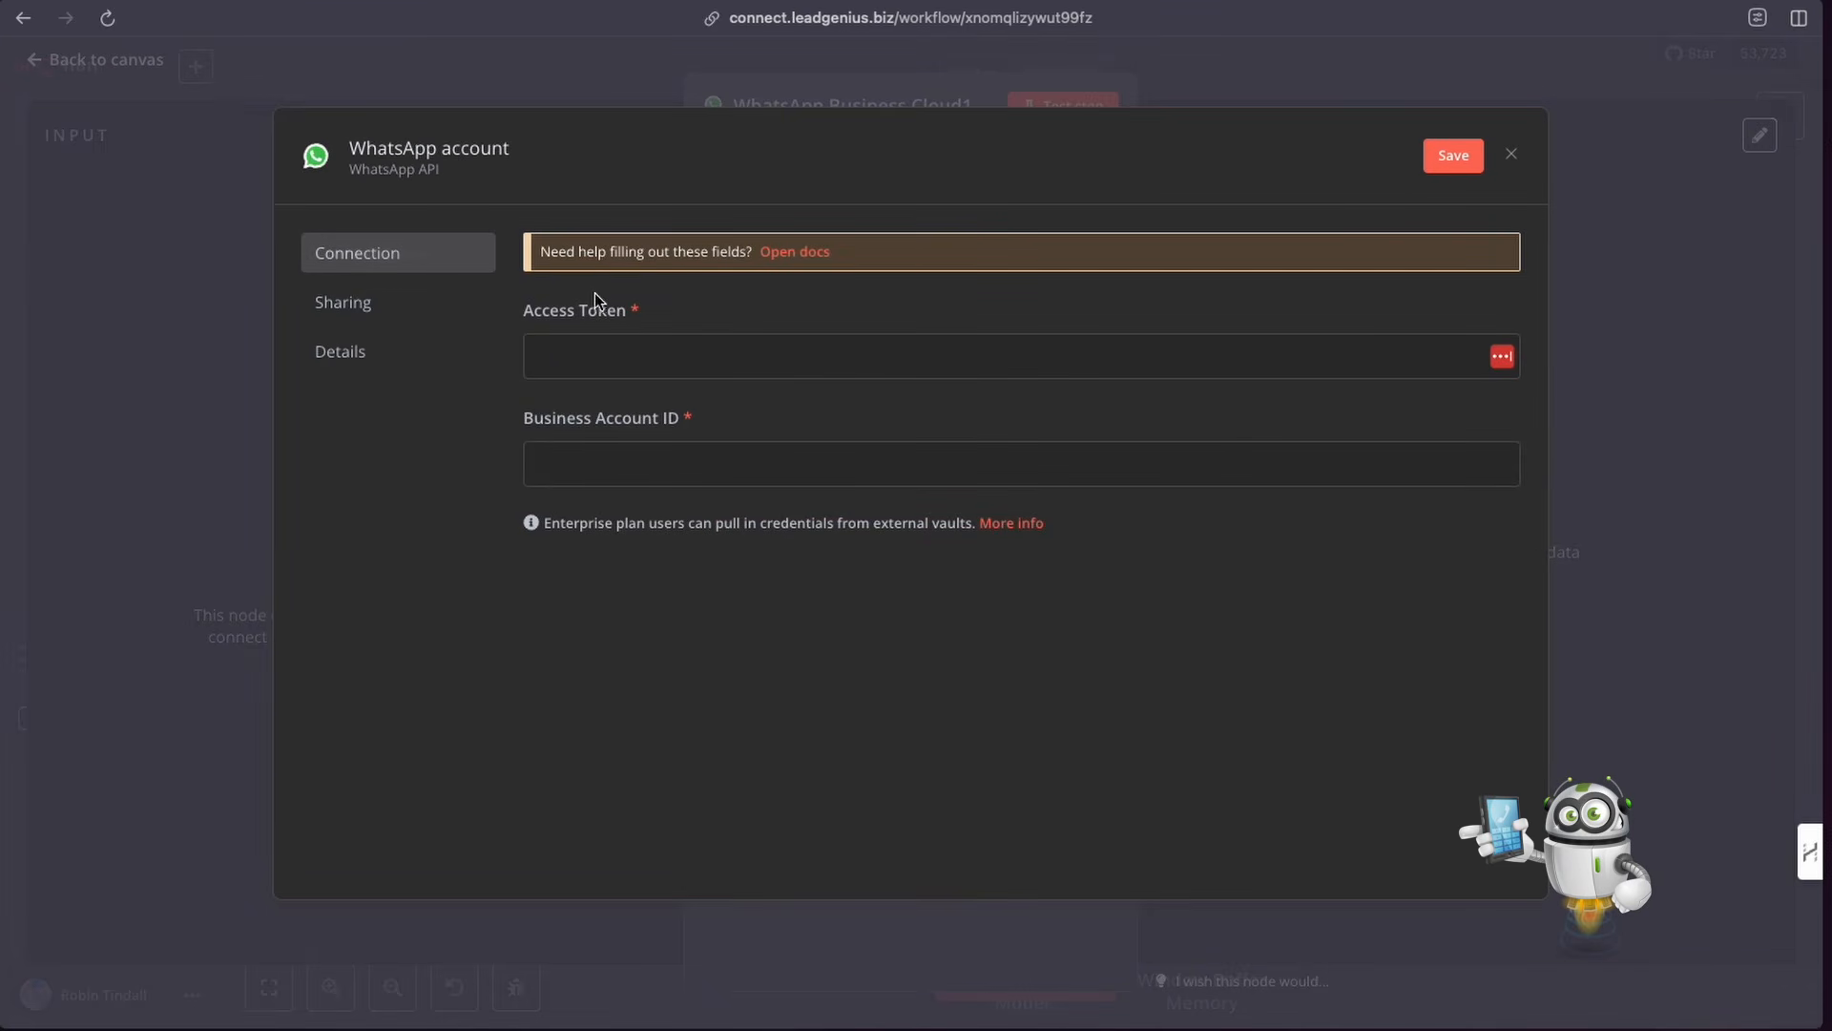
click(525, 151)
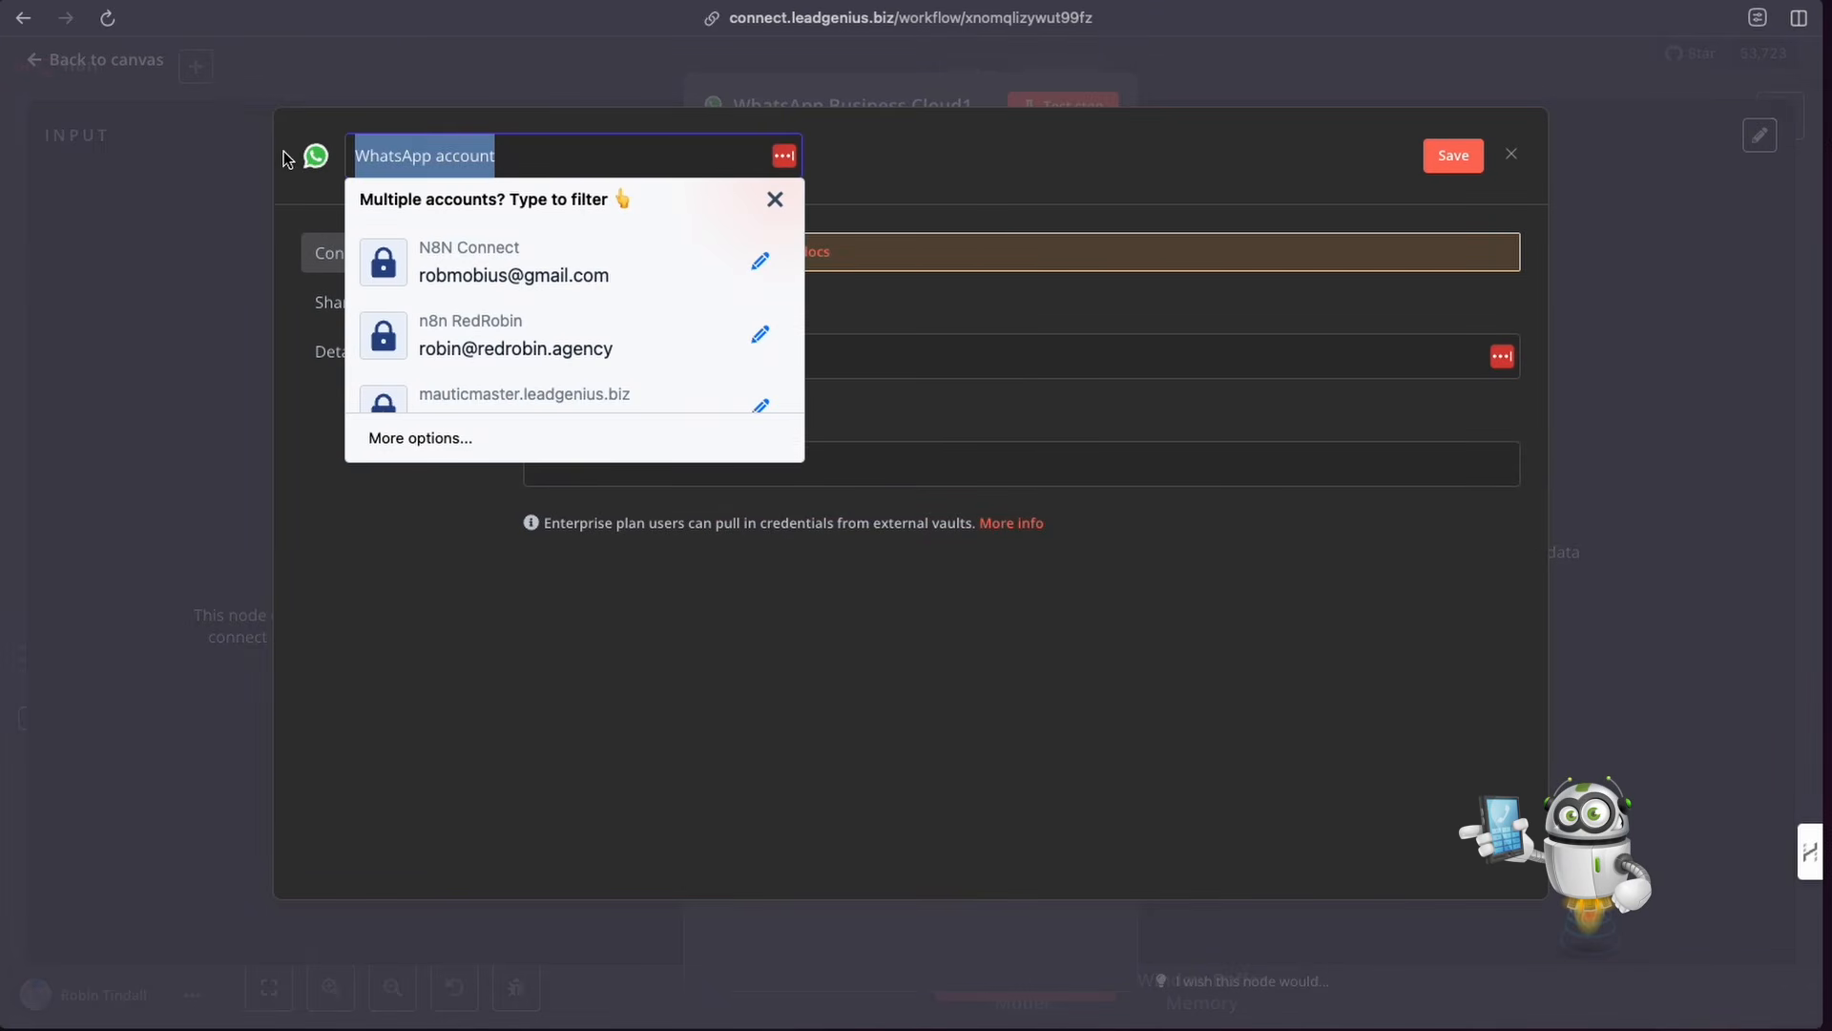
text(Tutorial)
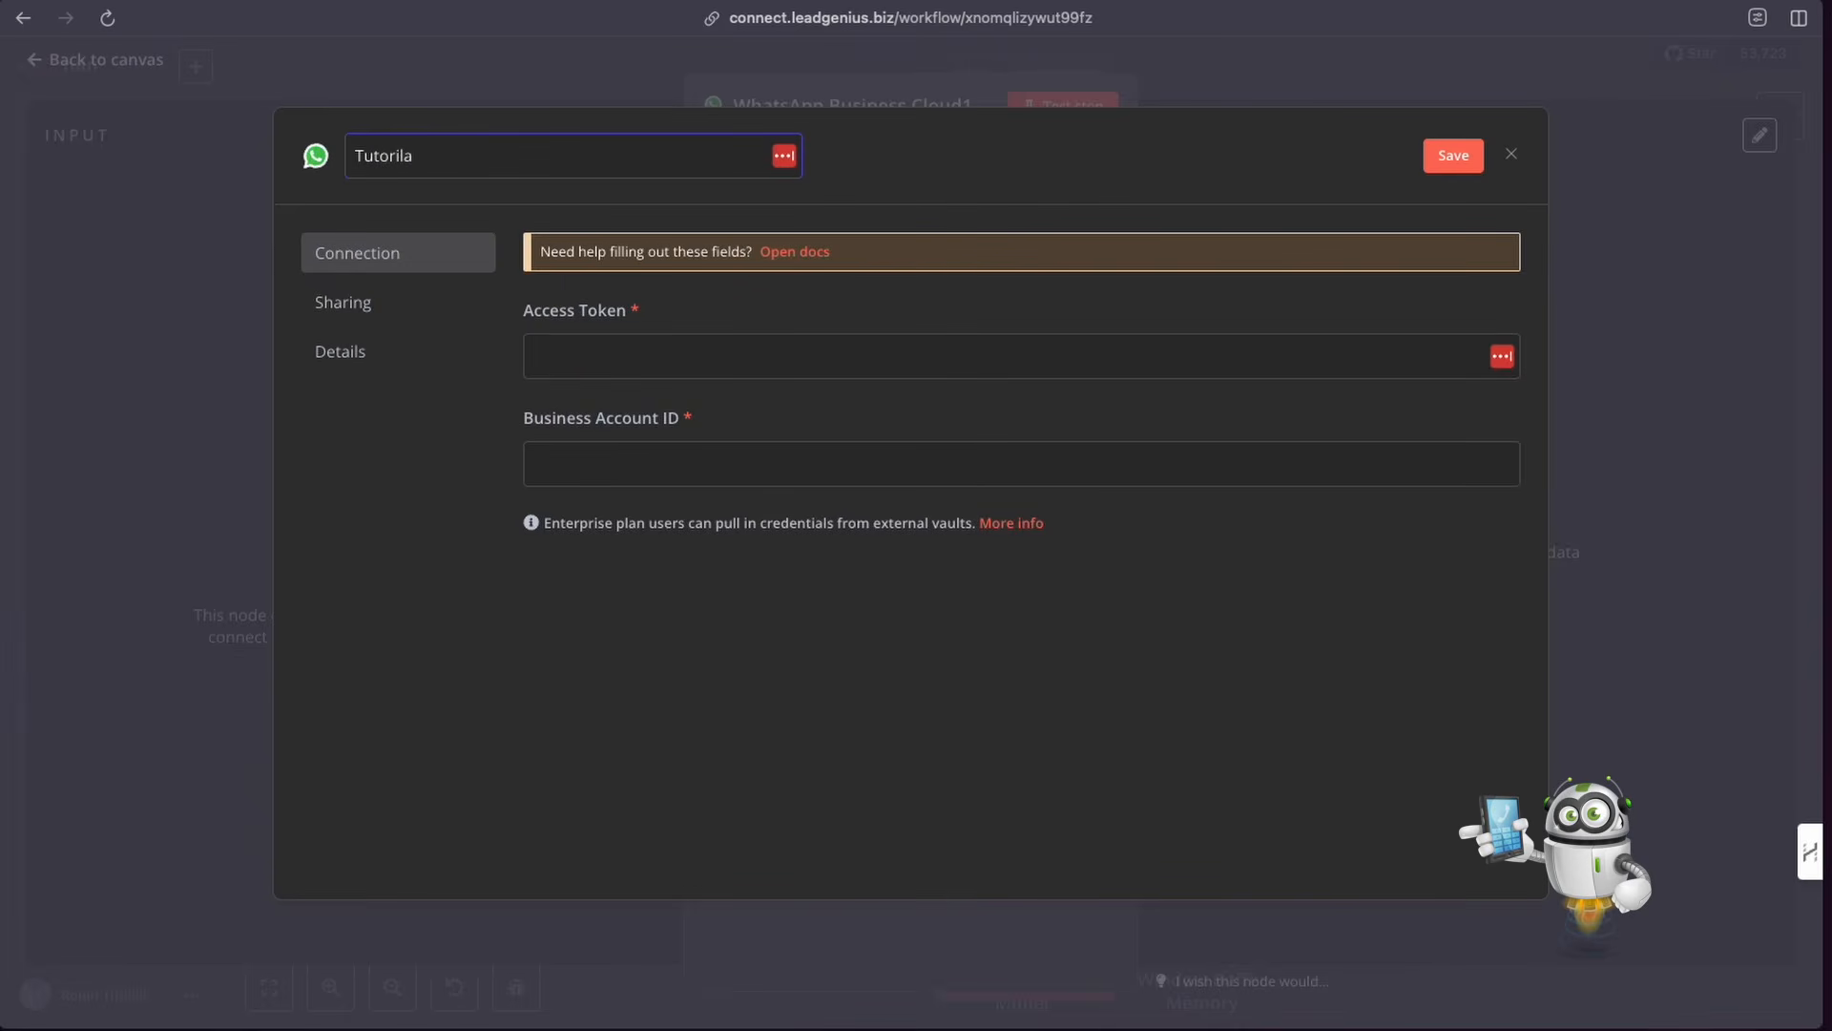
click(886, 168)
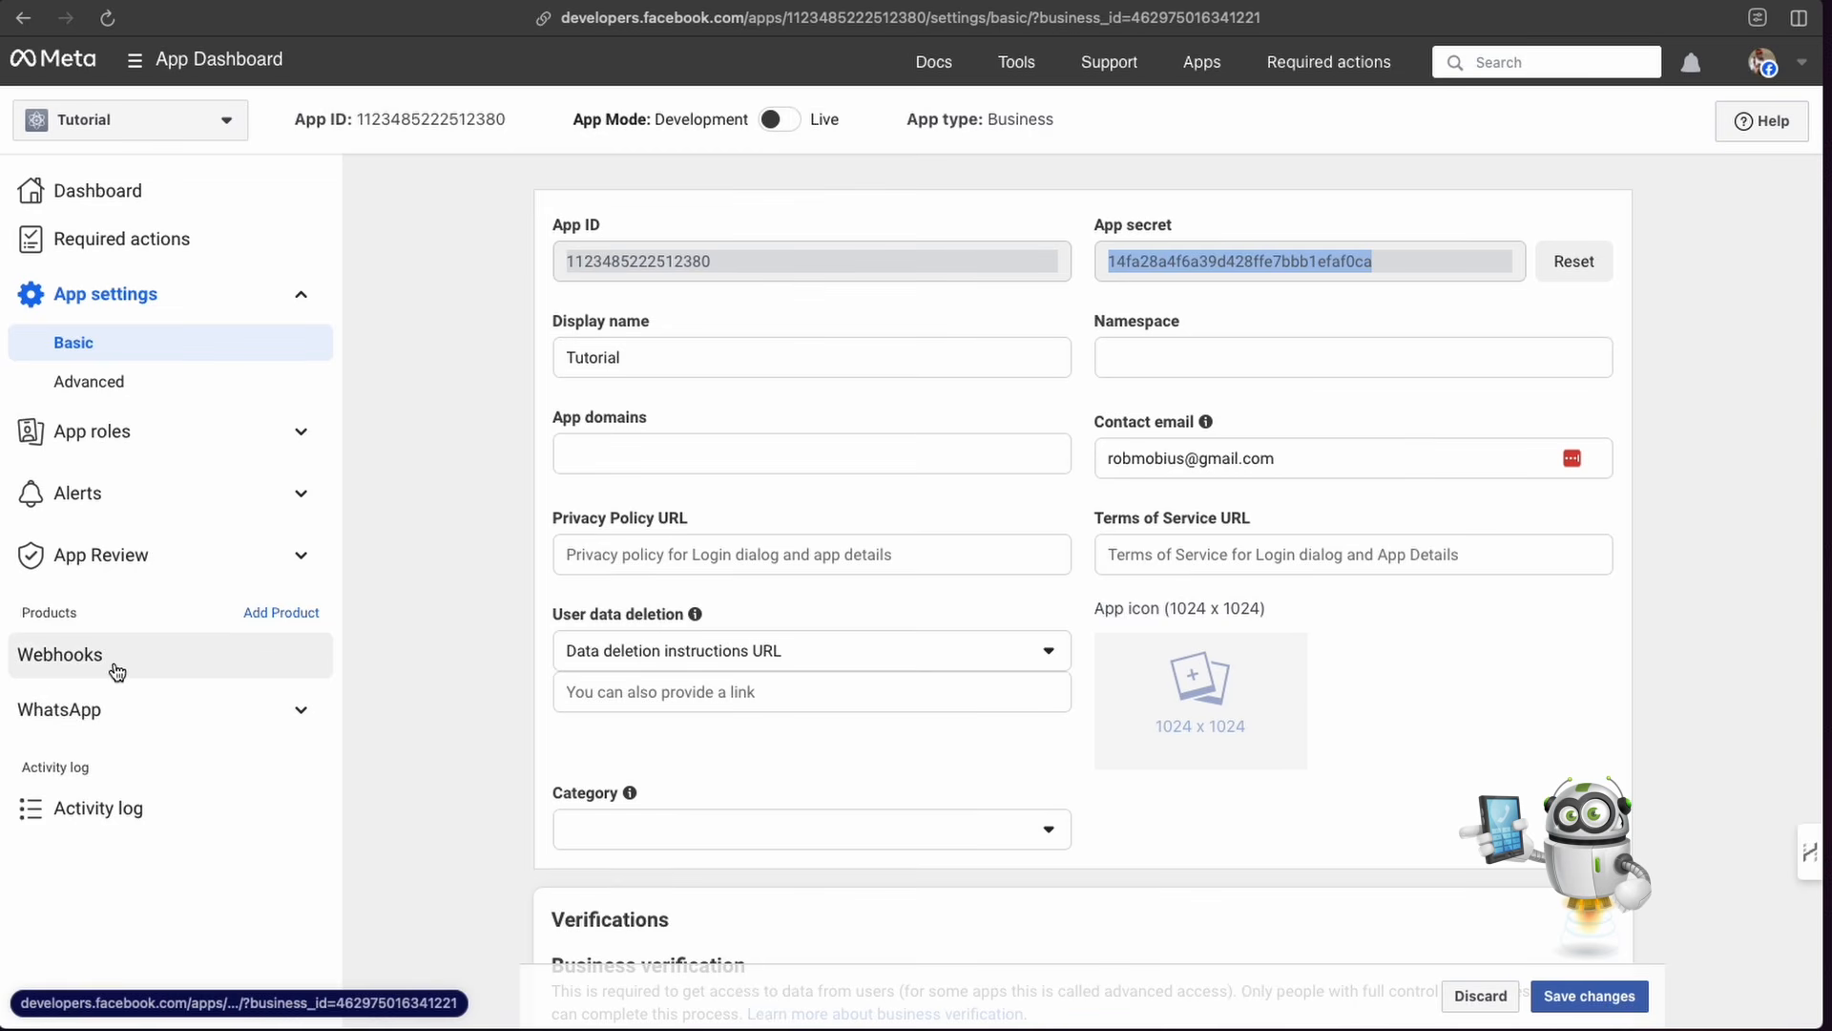
Step: Copy the WhatsApp Business Account ID from the Meta app's API Setup into the Tutorial credential's Business Account ID field in n8n
click(124, 714)
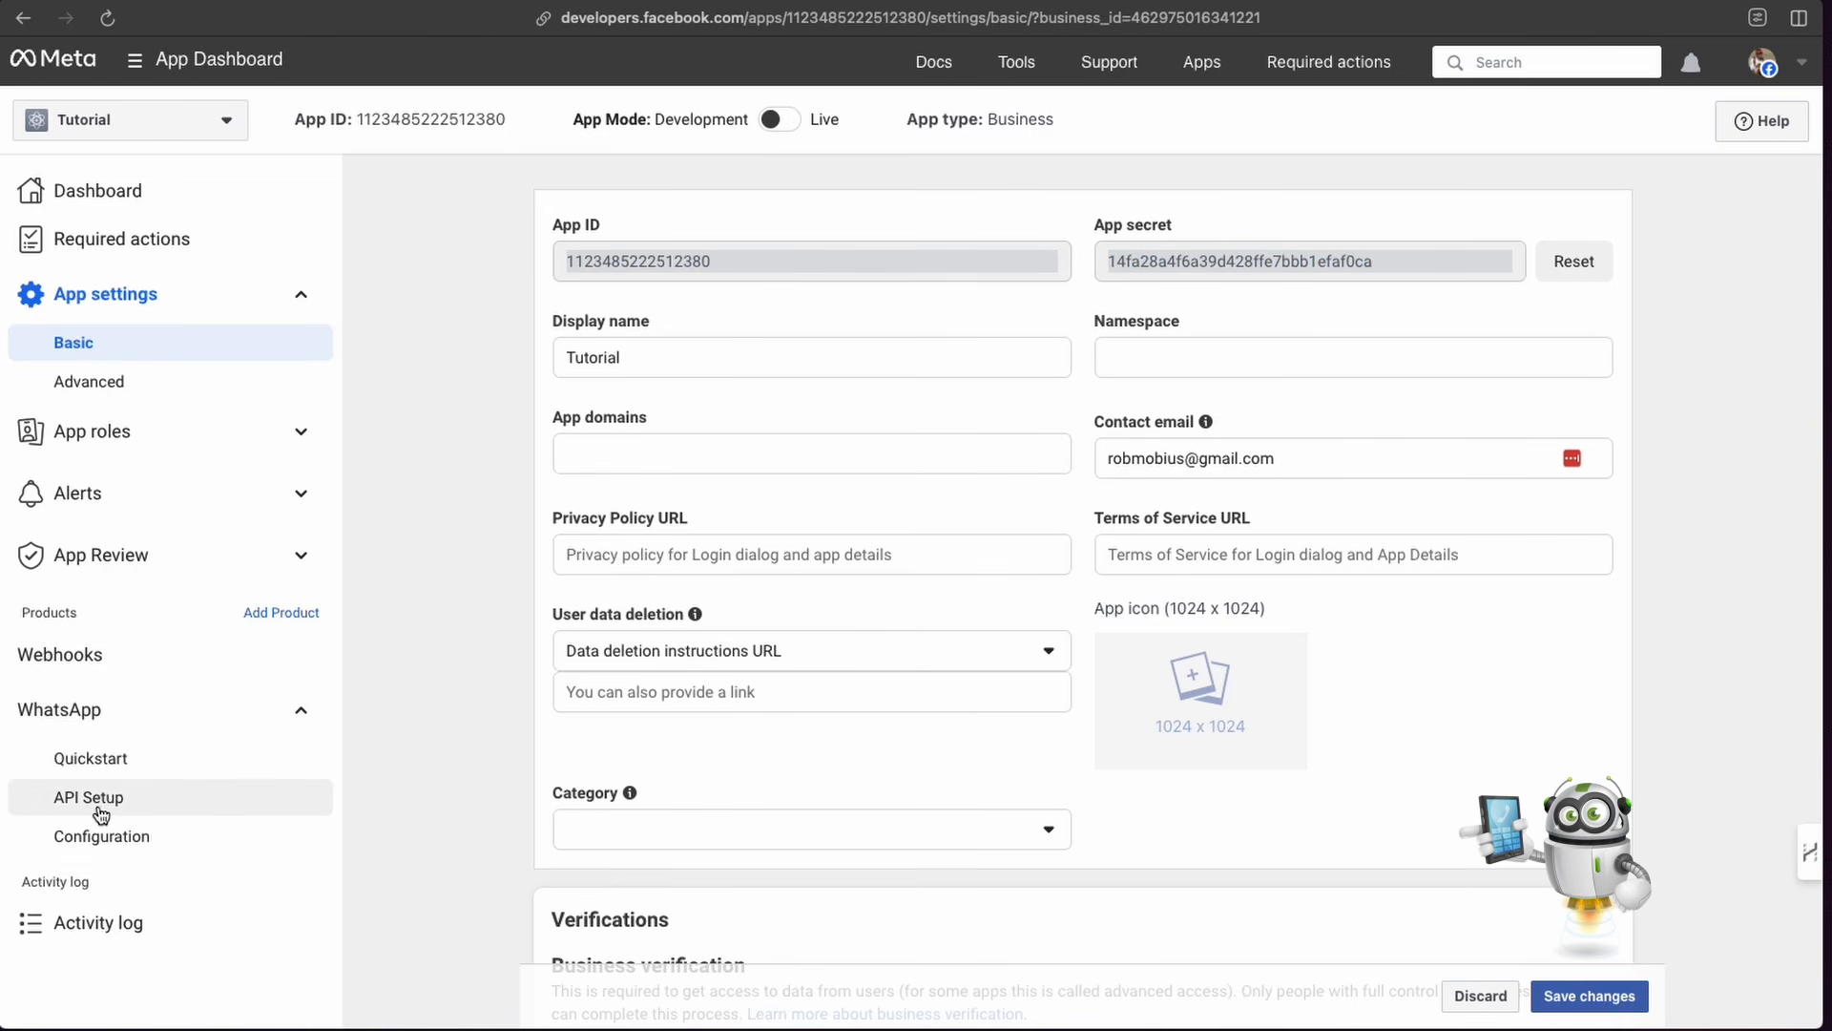
click(101, 807)
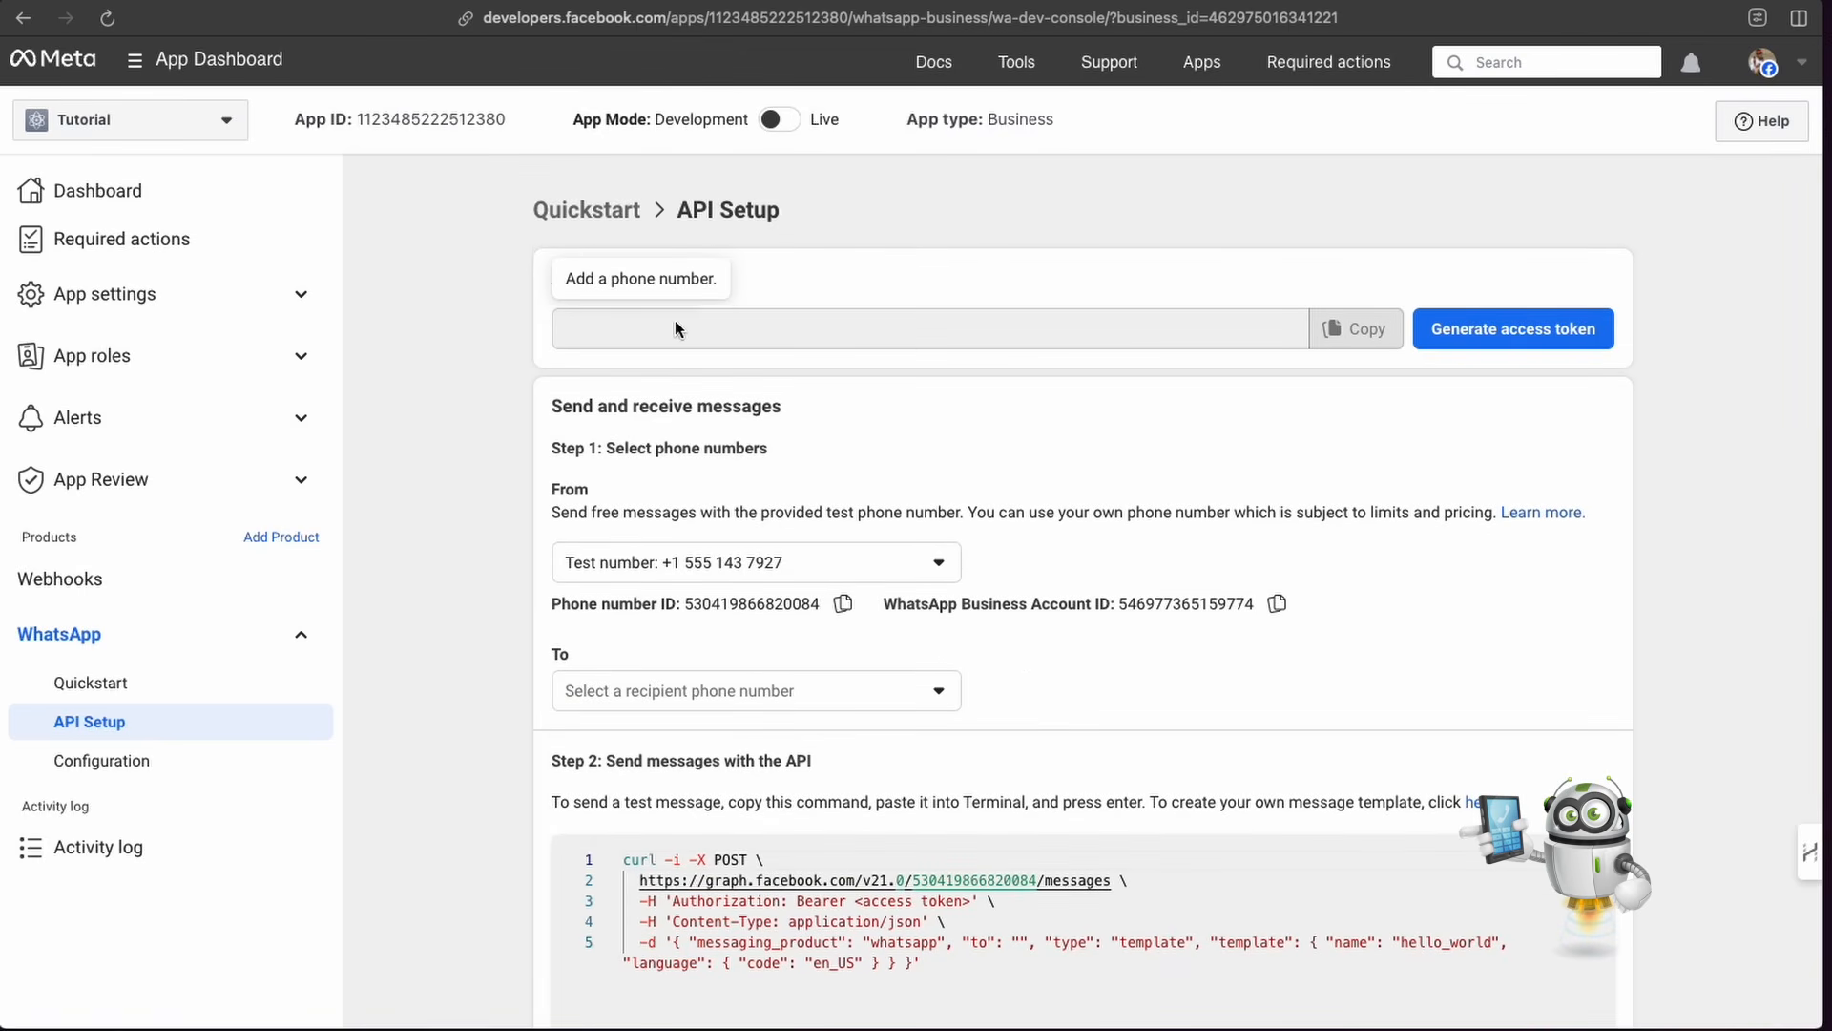
scroll(1126, 495, down, 1)
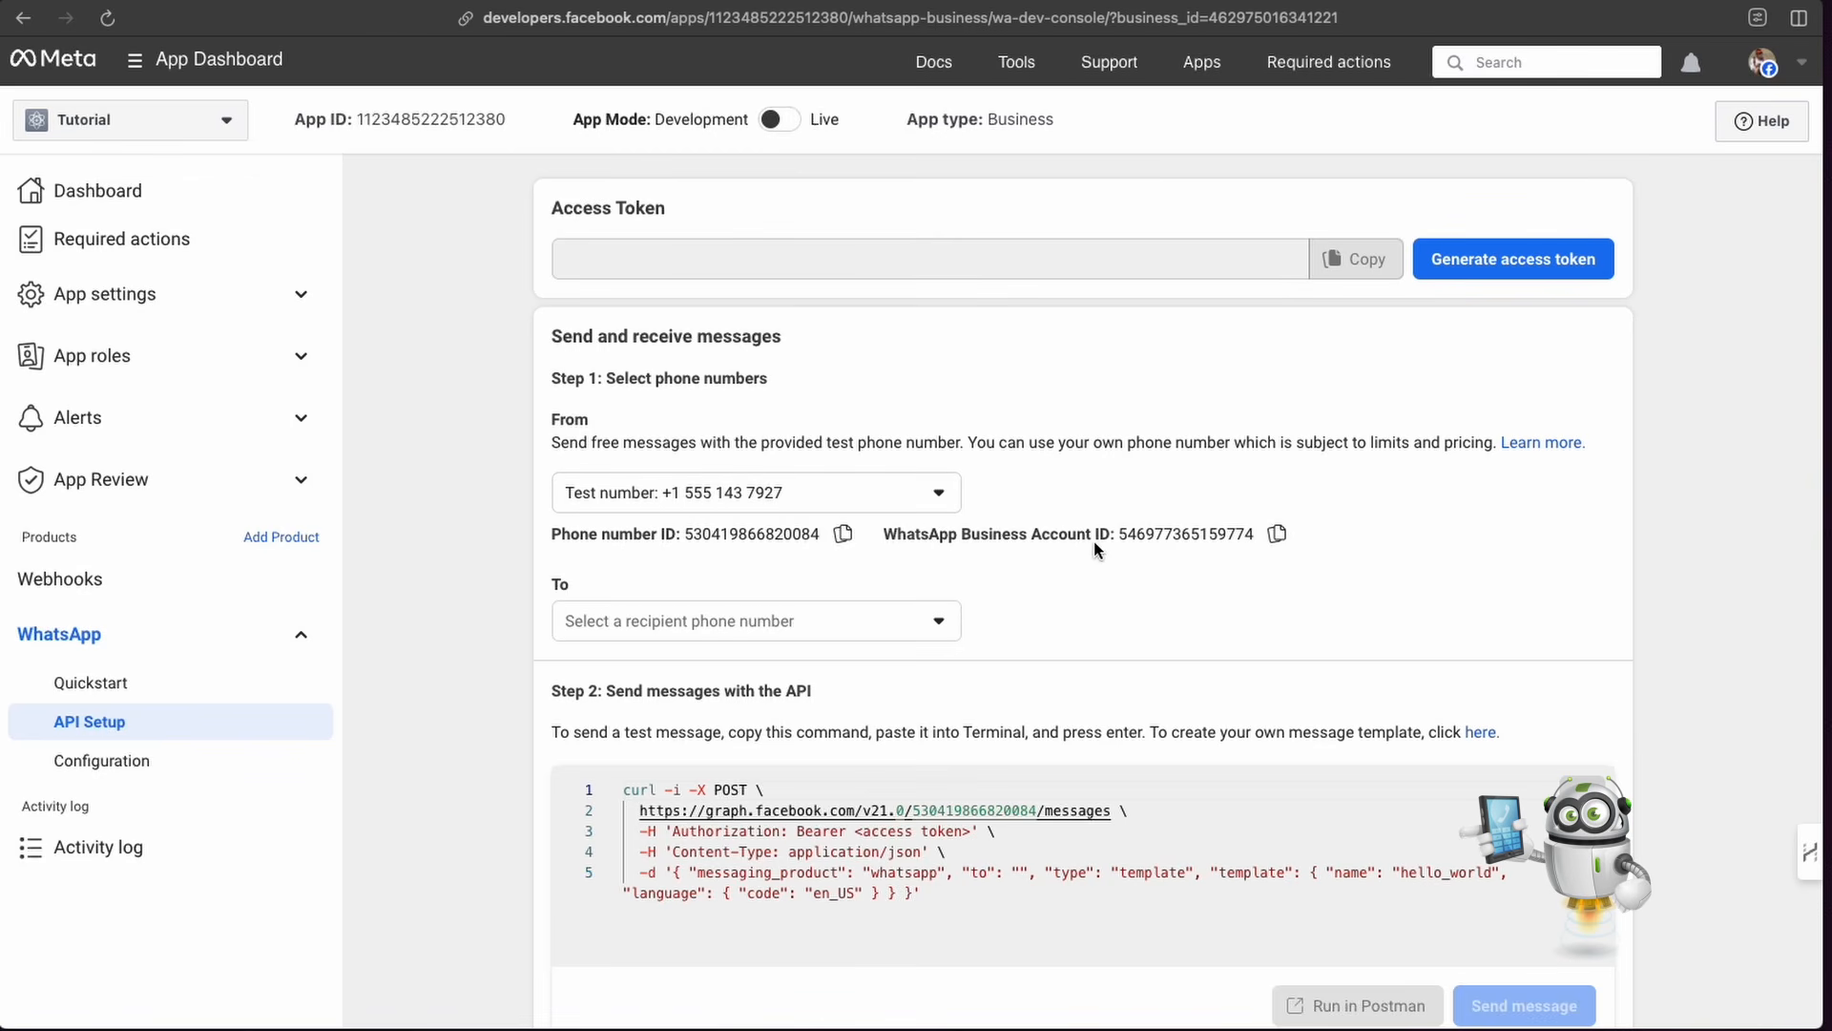
click(1277, 533)
key(ctrl+Tab)
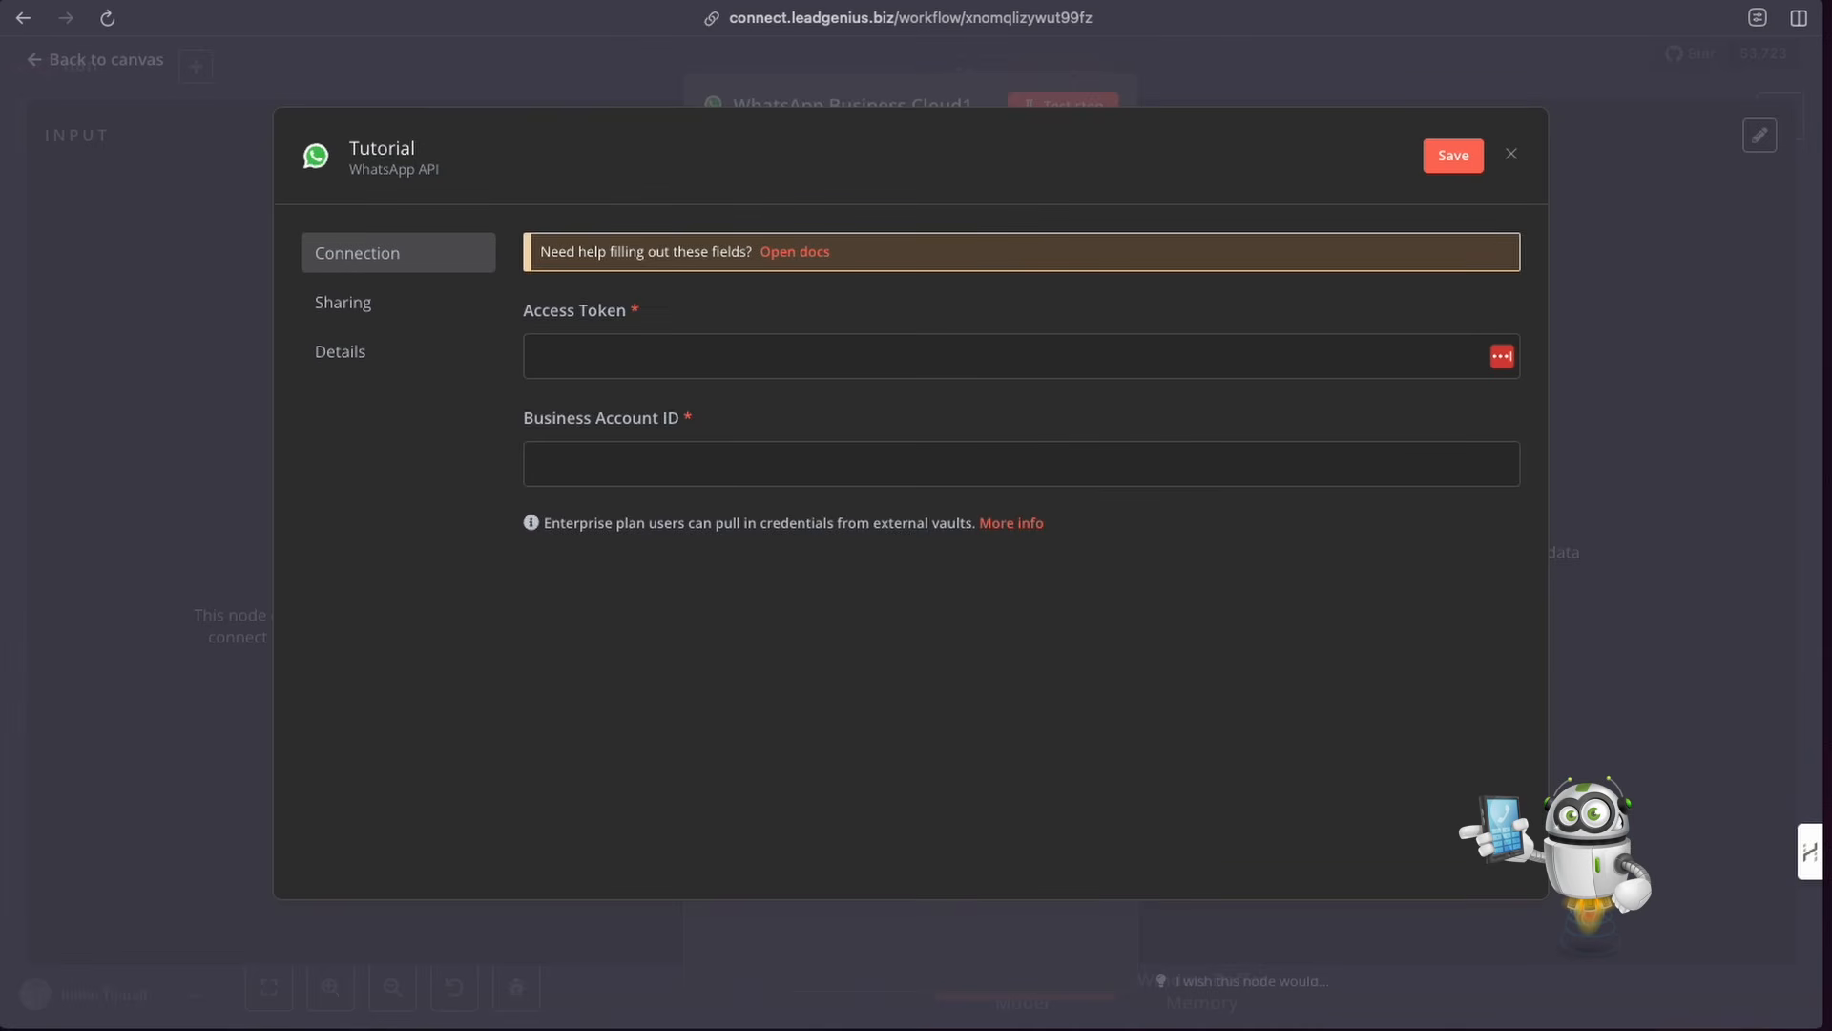
click(578, 469)
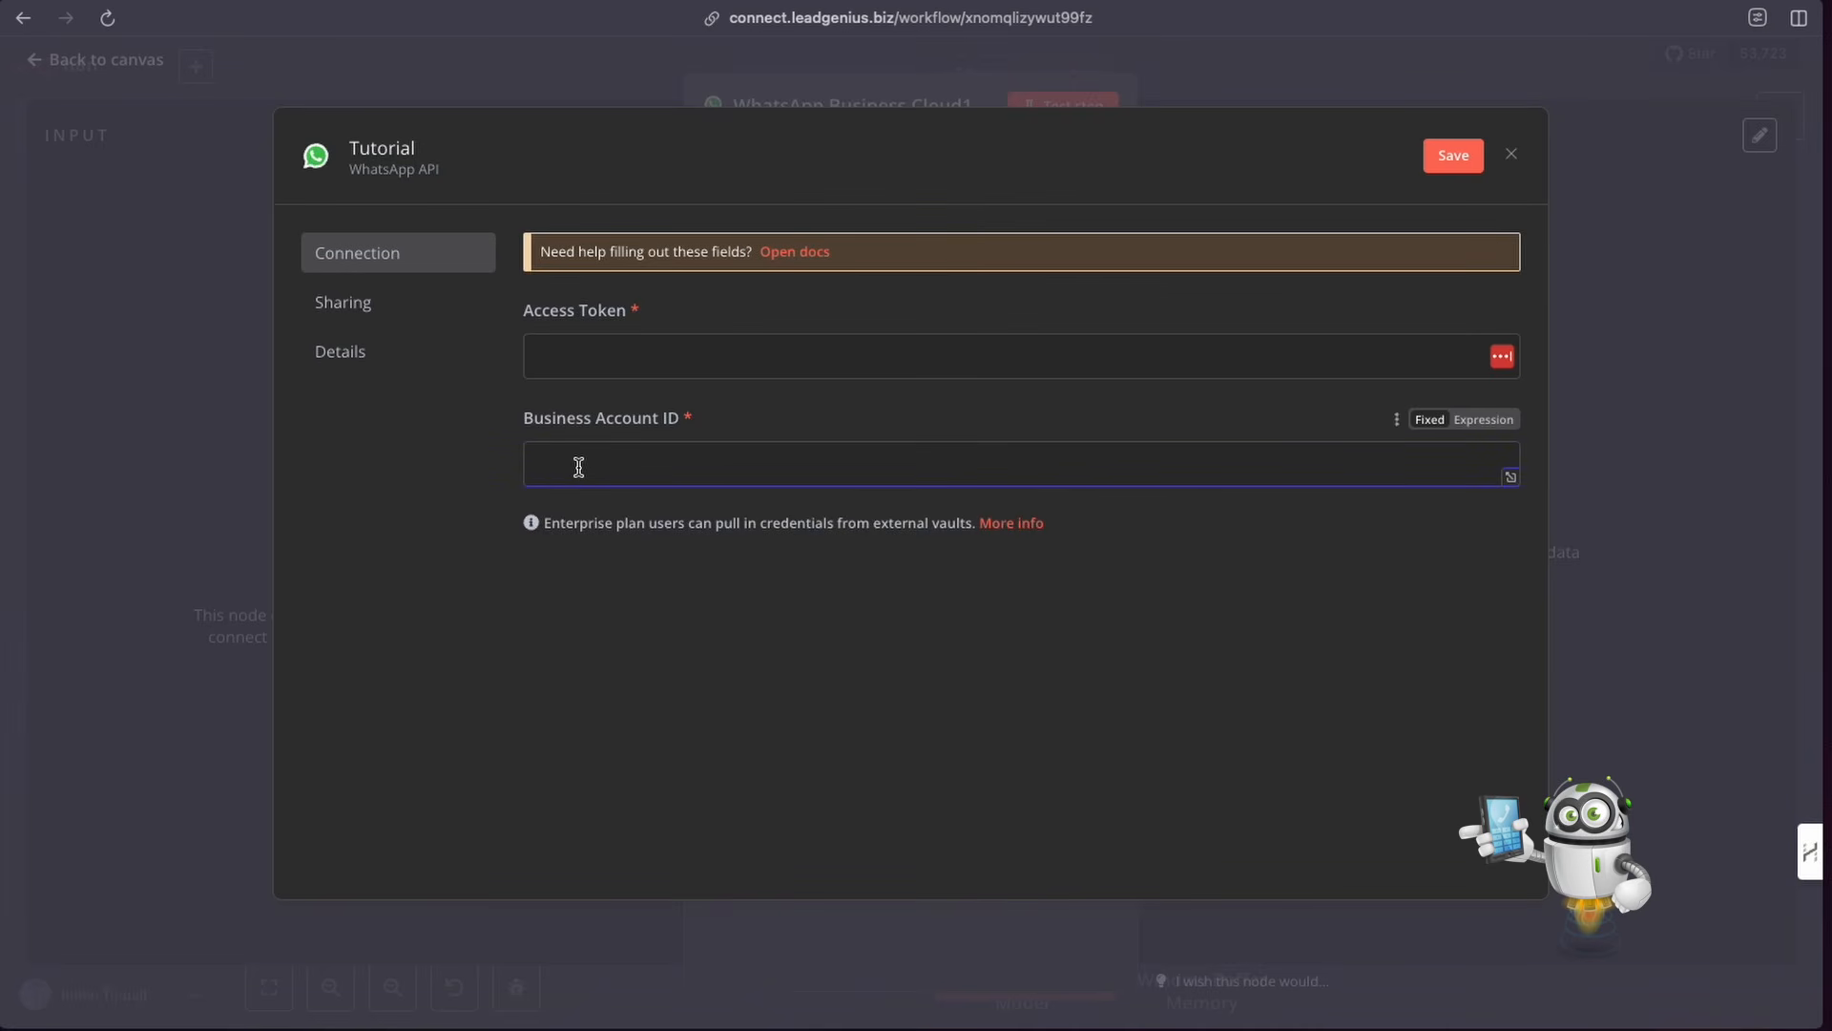
key(super+v)
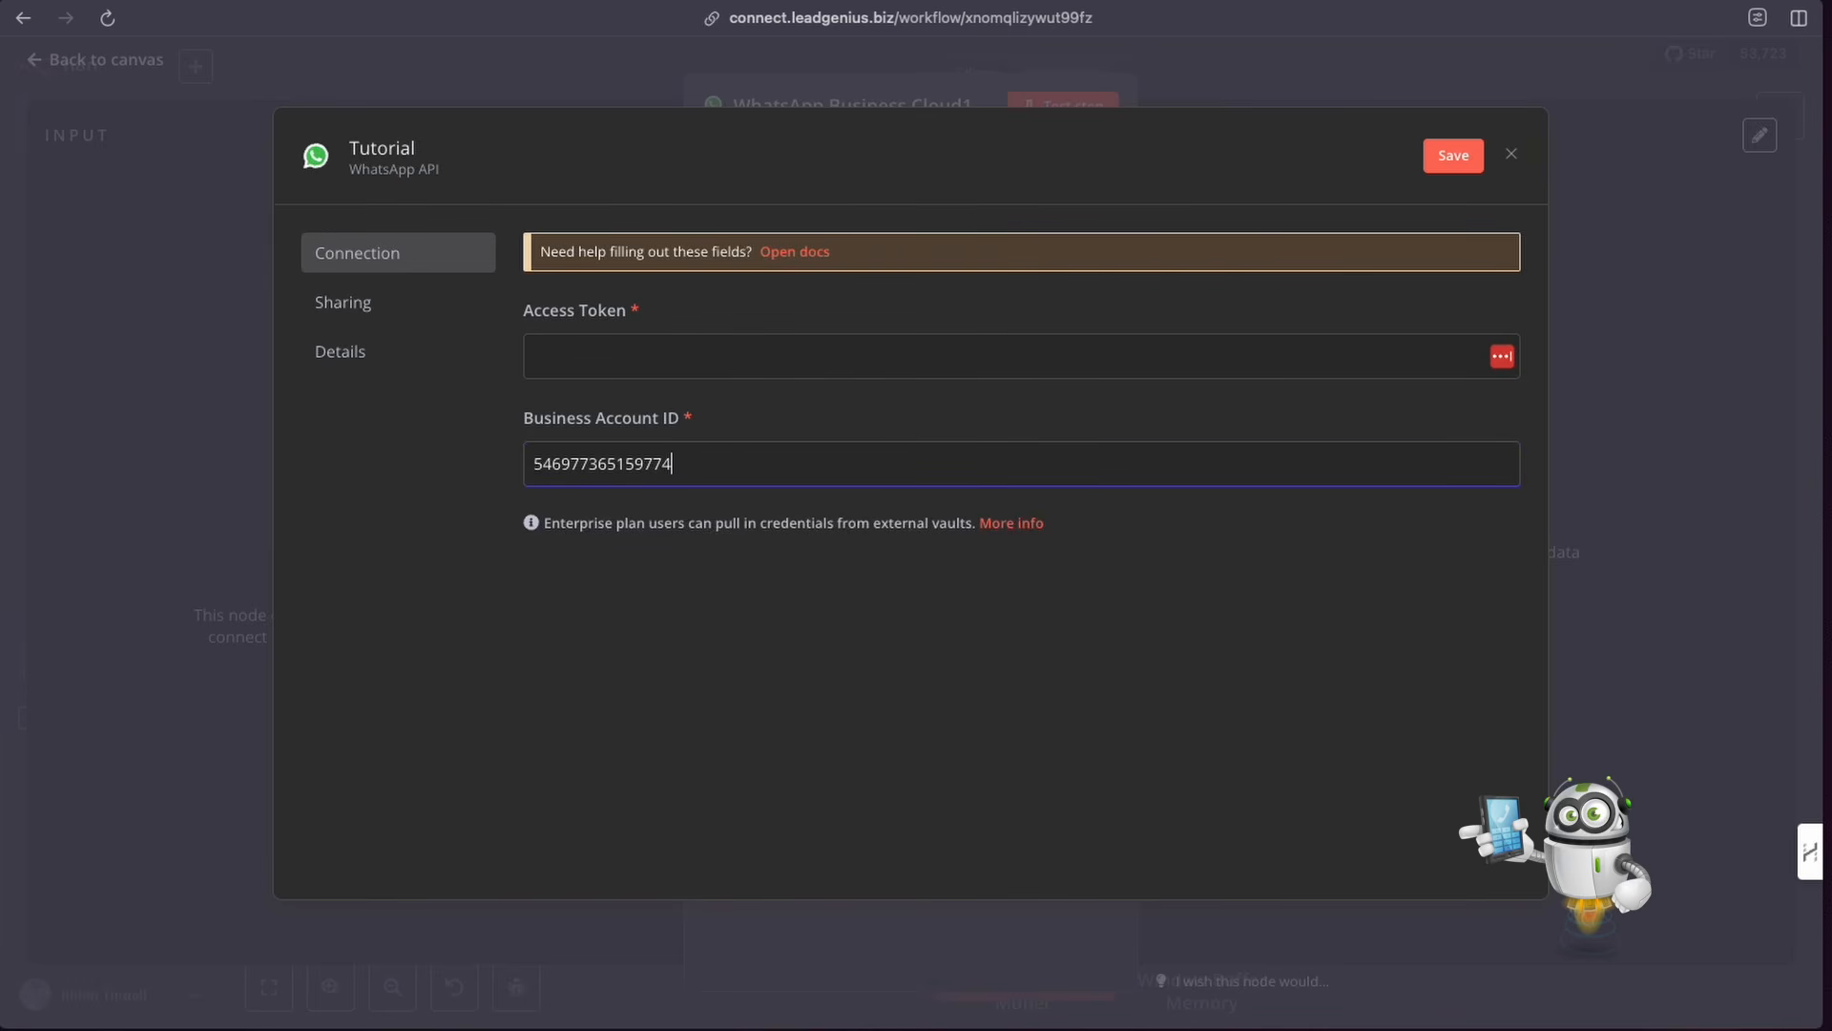
Step: Back in Meta's API Setup, look over the managed recipient phone numbers and select the first one as the test message recipient
key(ctrl+Tab)
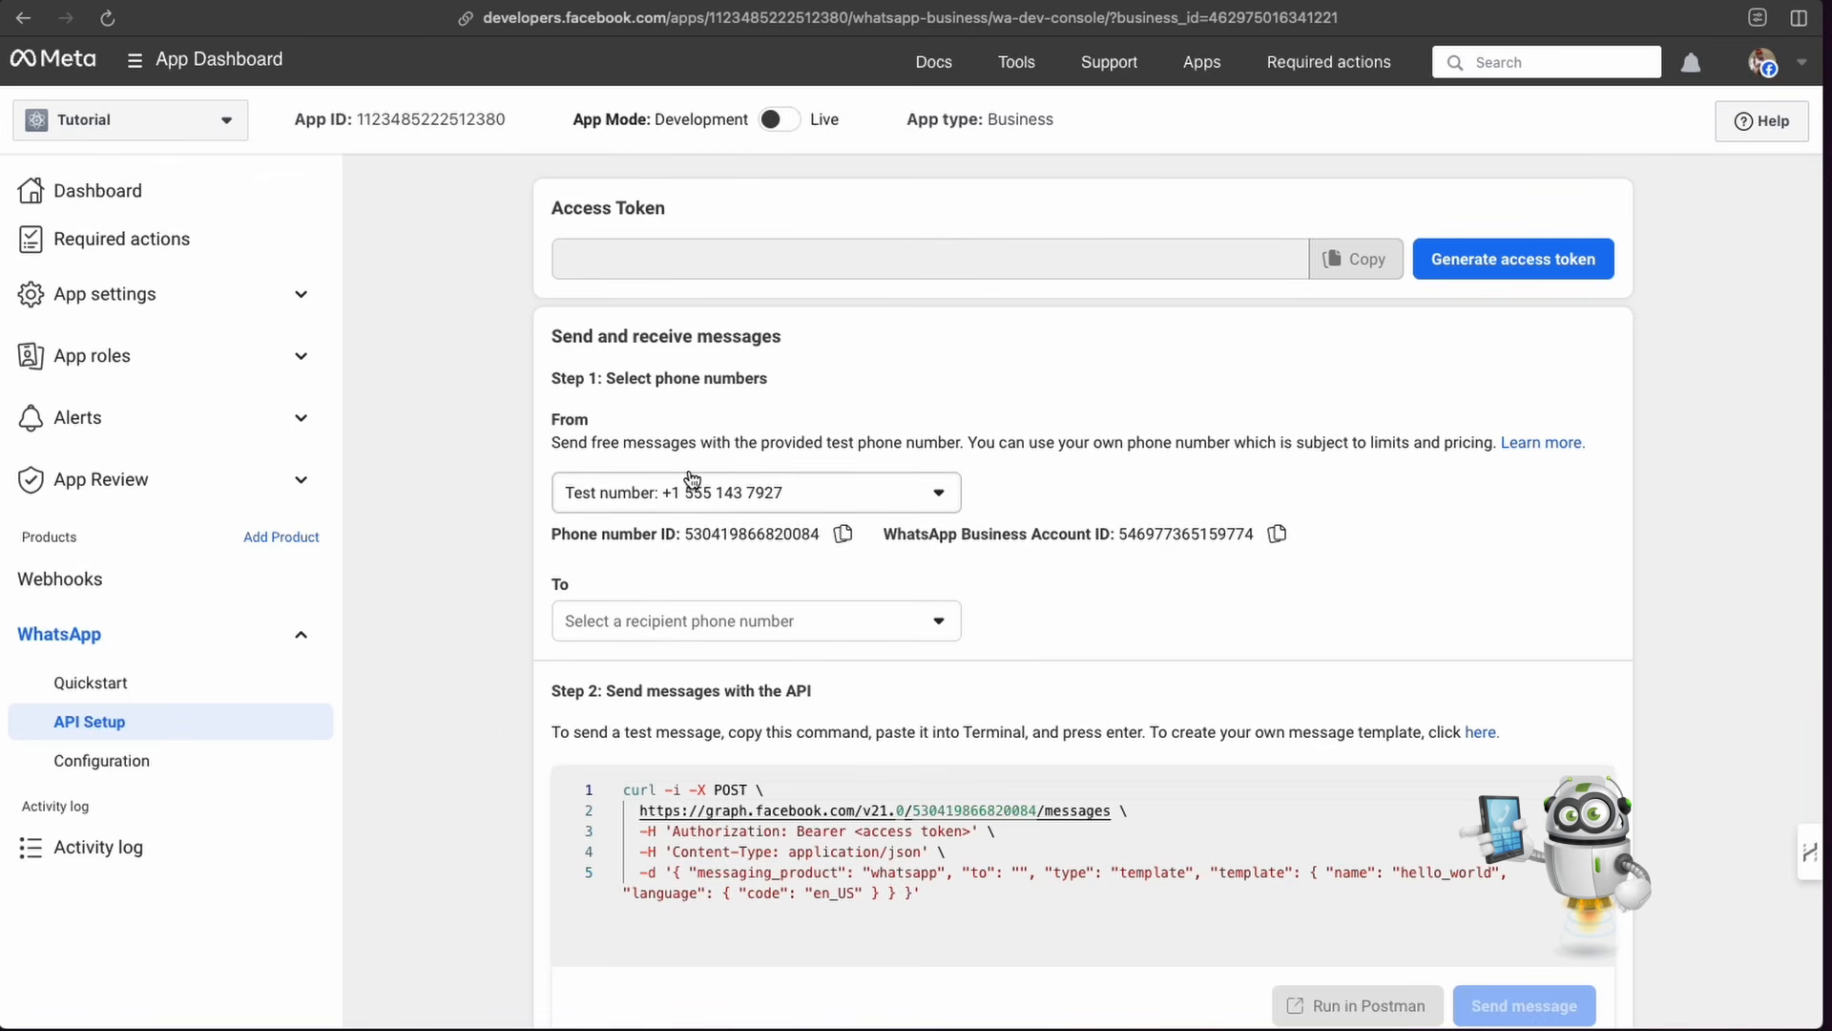
click(806, 632)
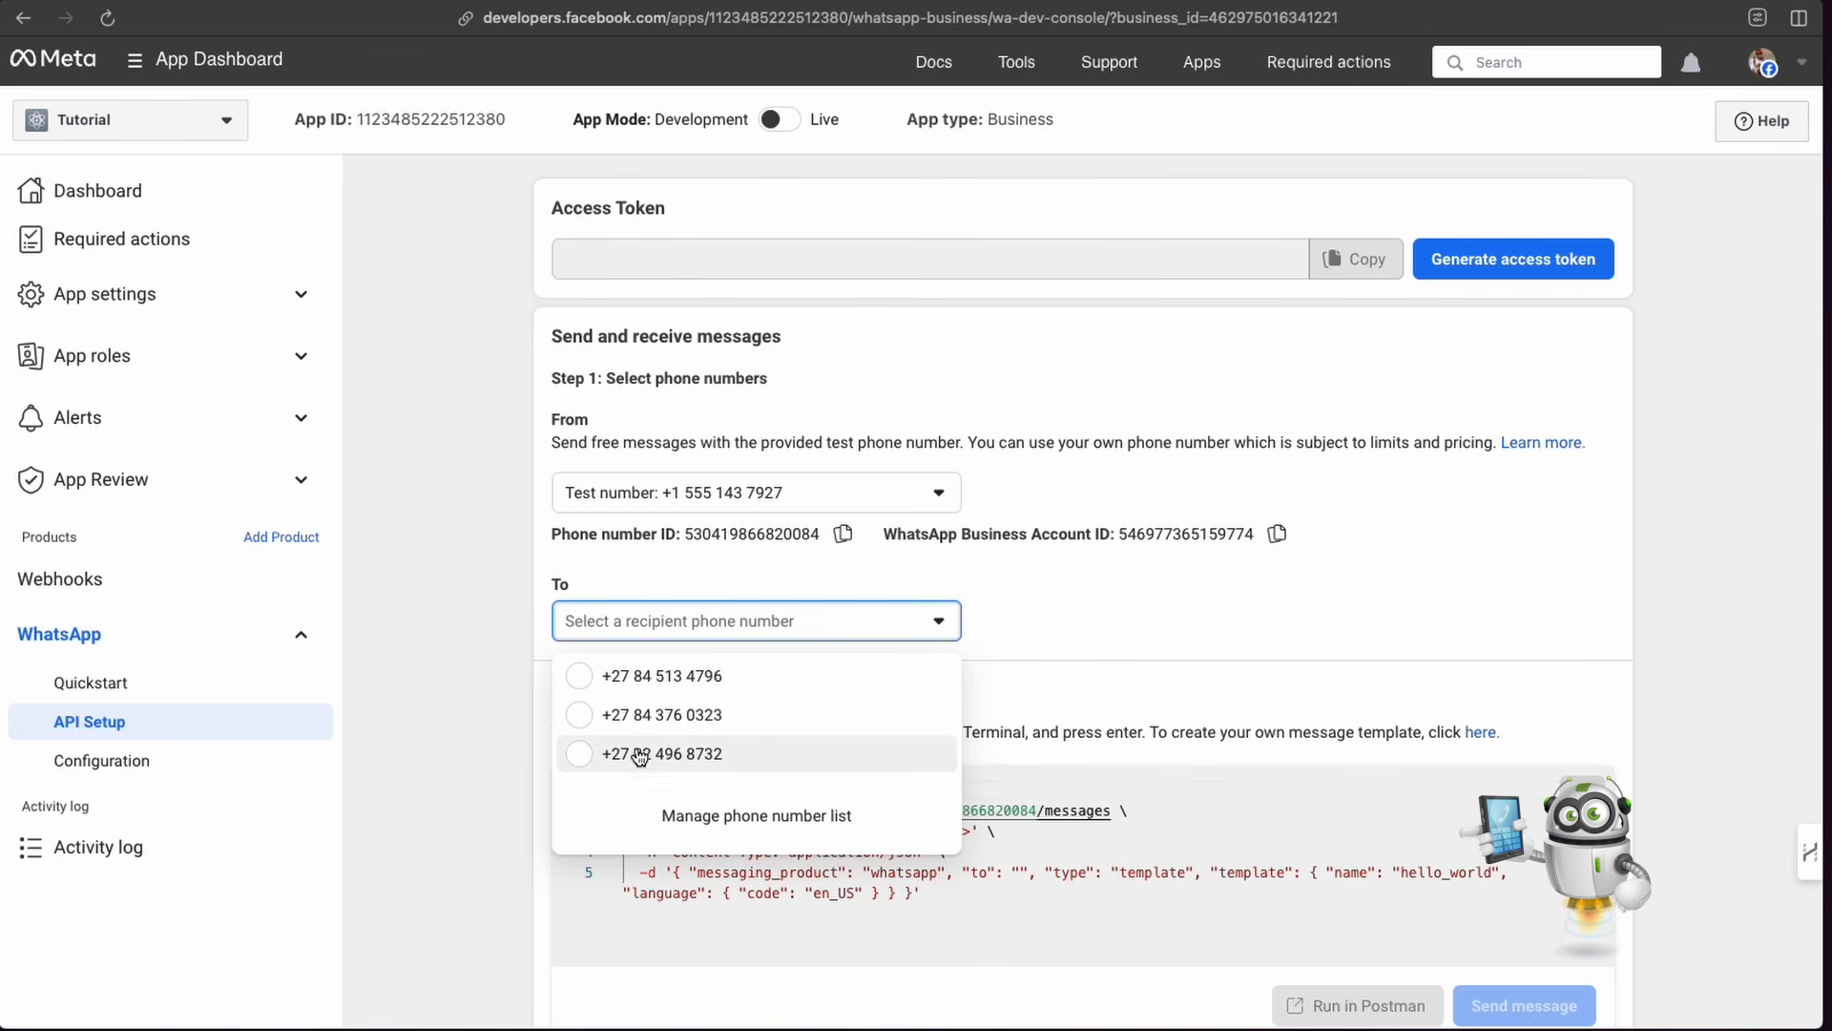
click(771, 817)
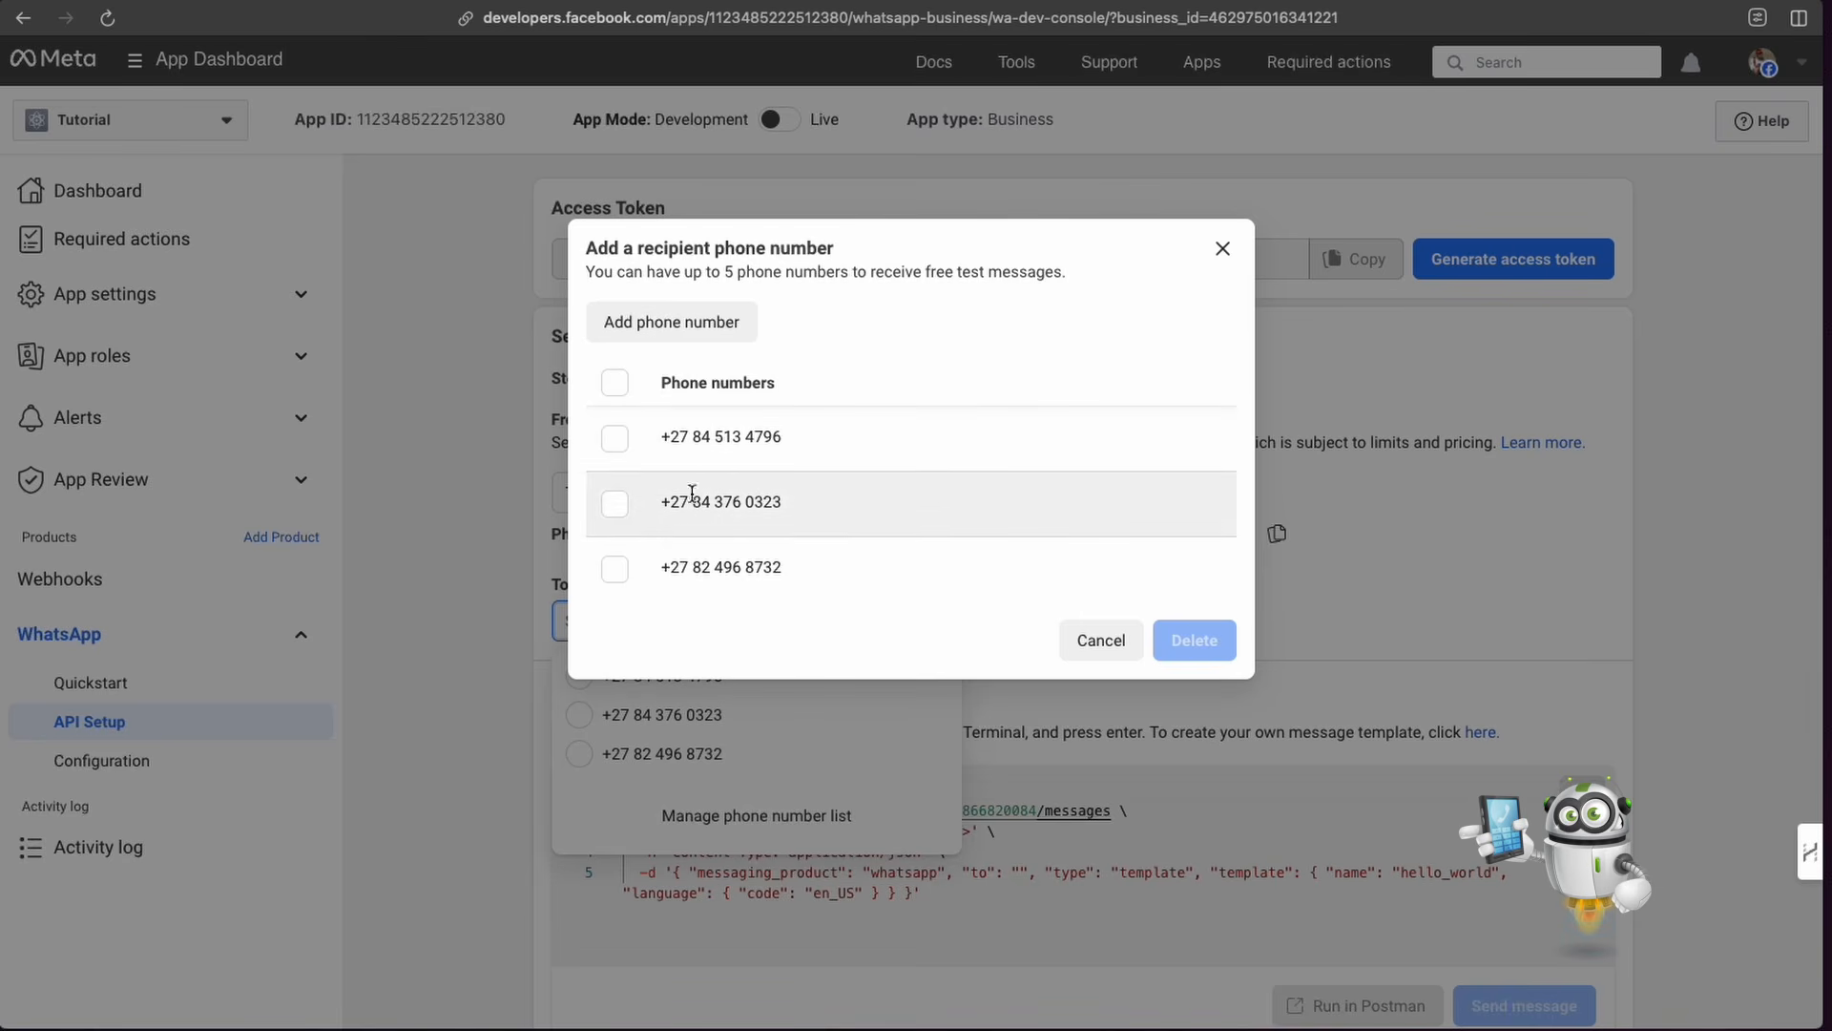
click(614, 441)
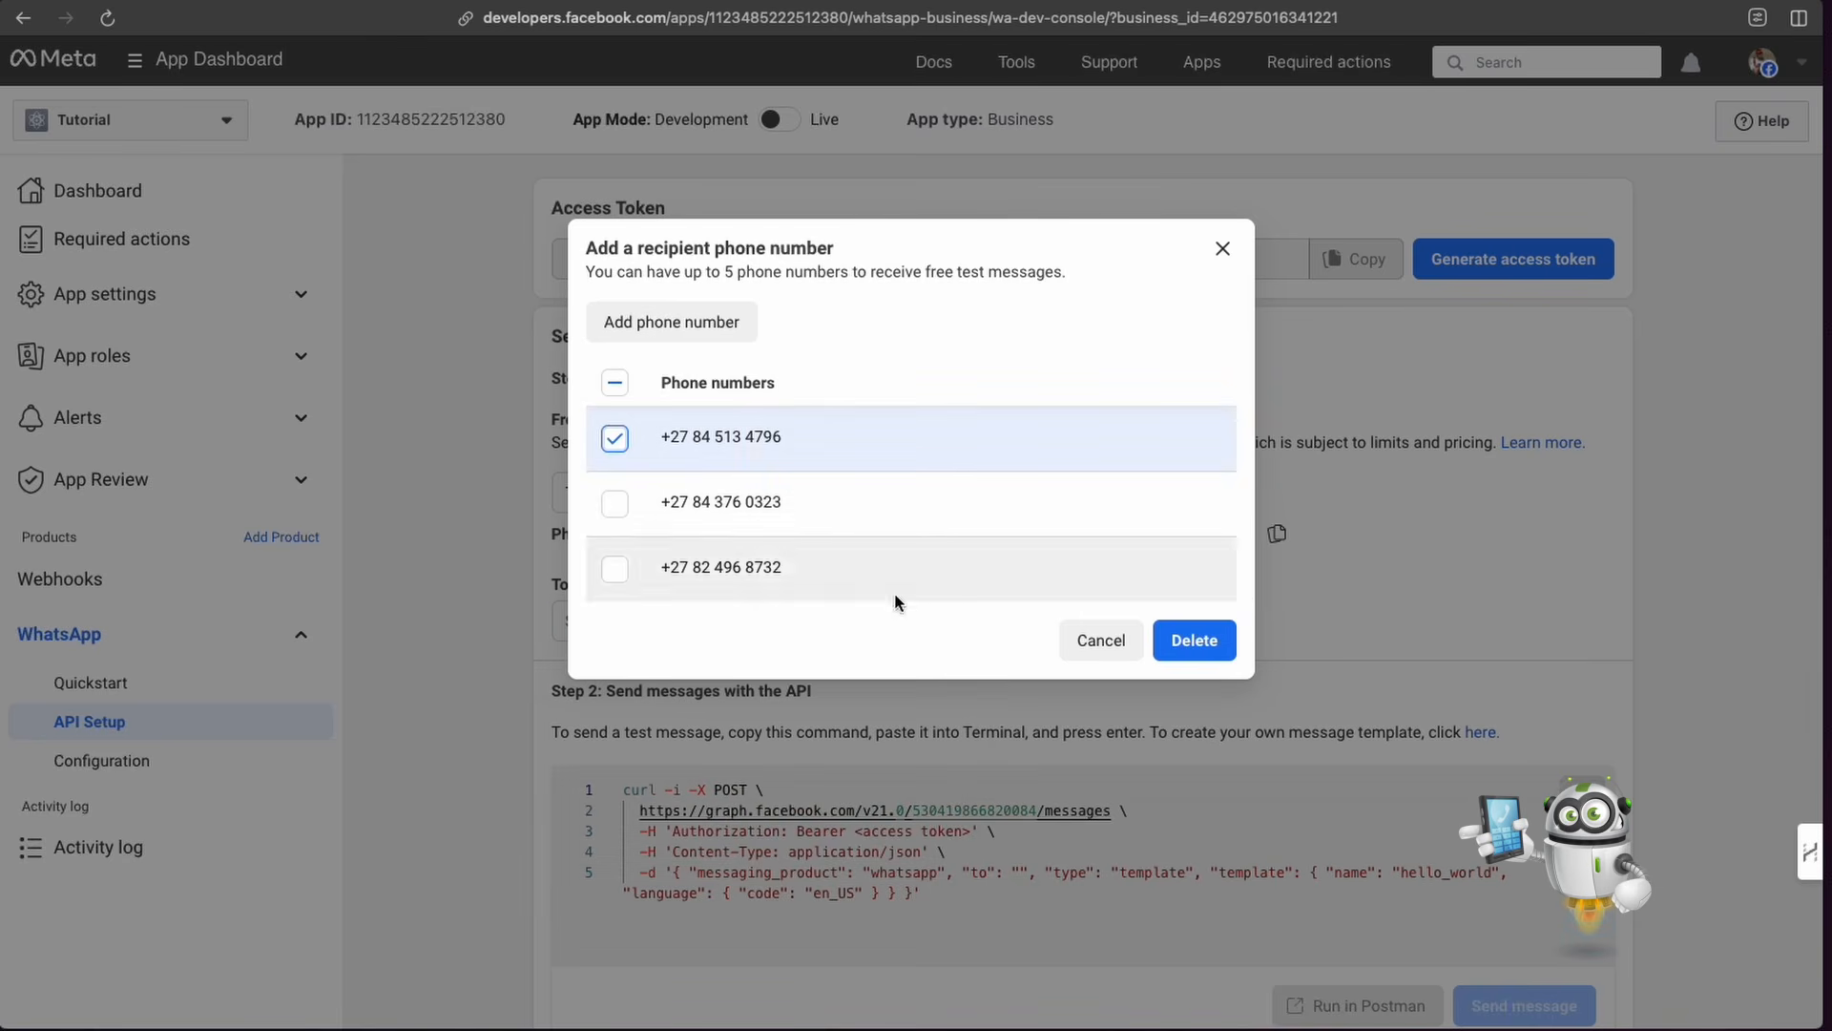
click(1220, 247)
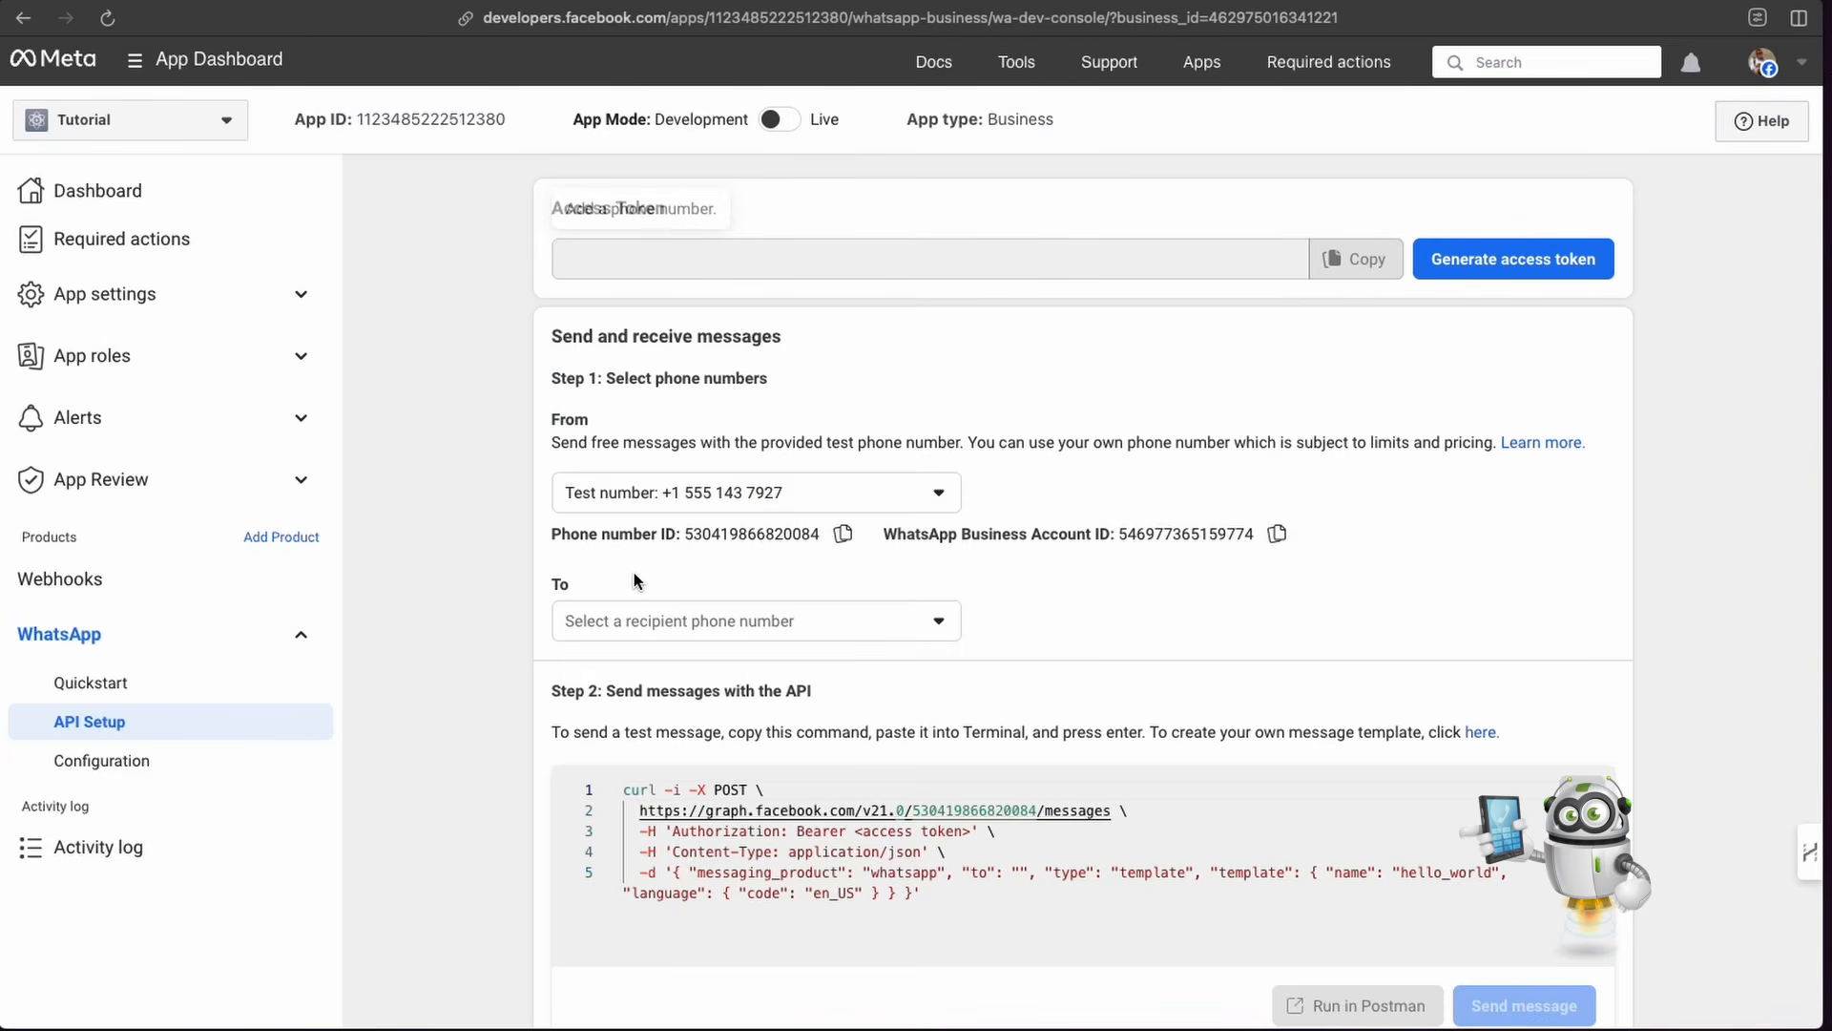
click(744, 625)
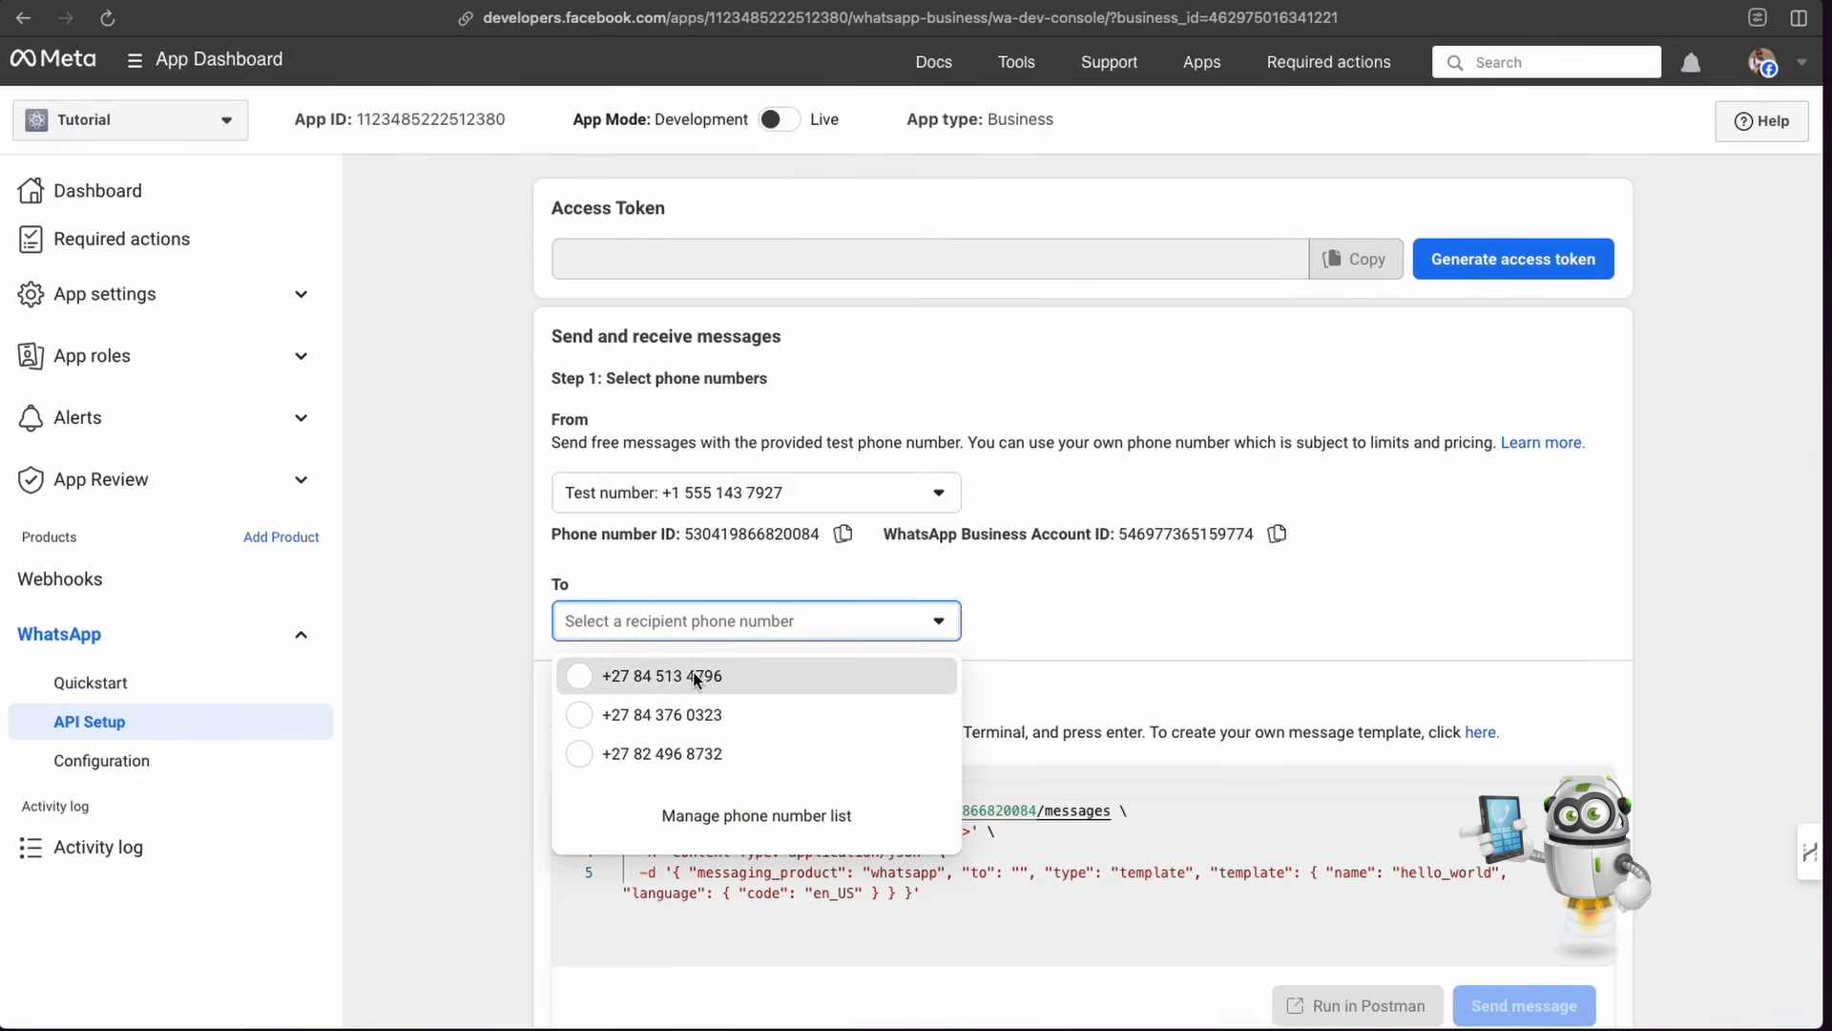
click(693, 674)
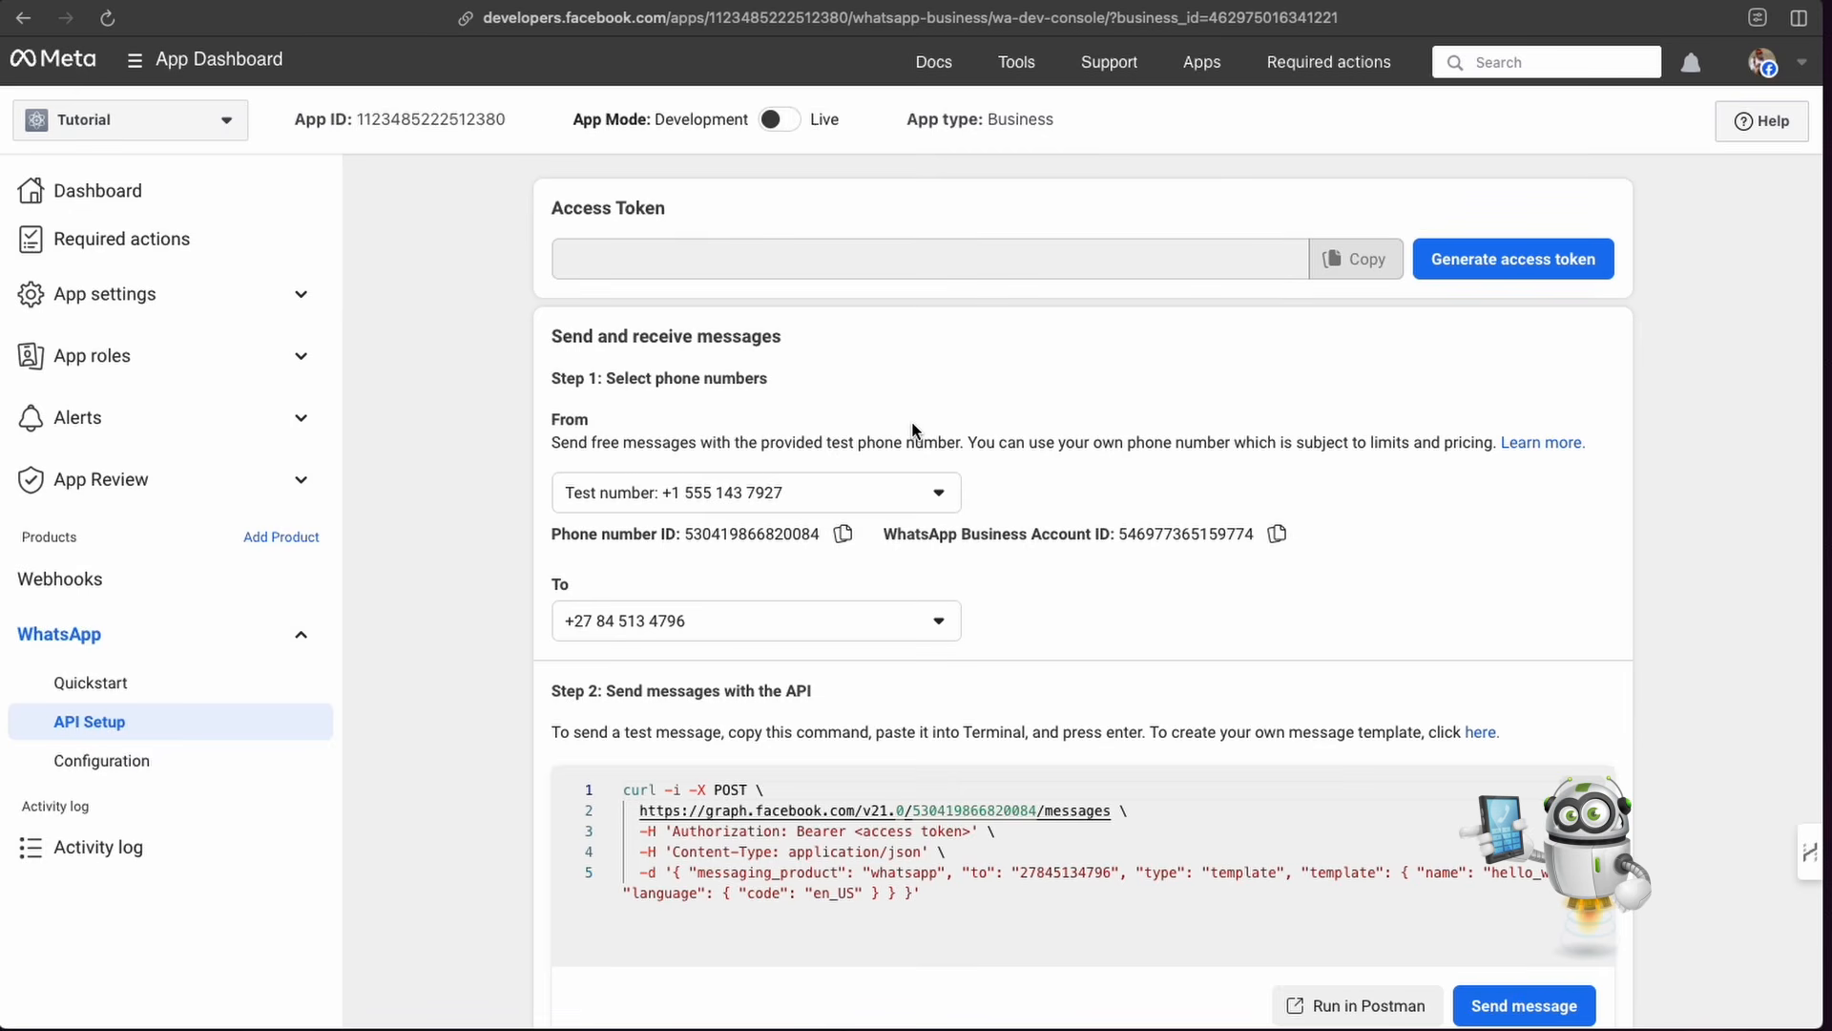
Step: Generate a WhatsApp access token, granting the Tutorial app access to all current test WhatsApp Business accounts
click(1504, 269)
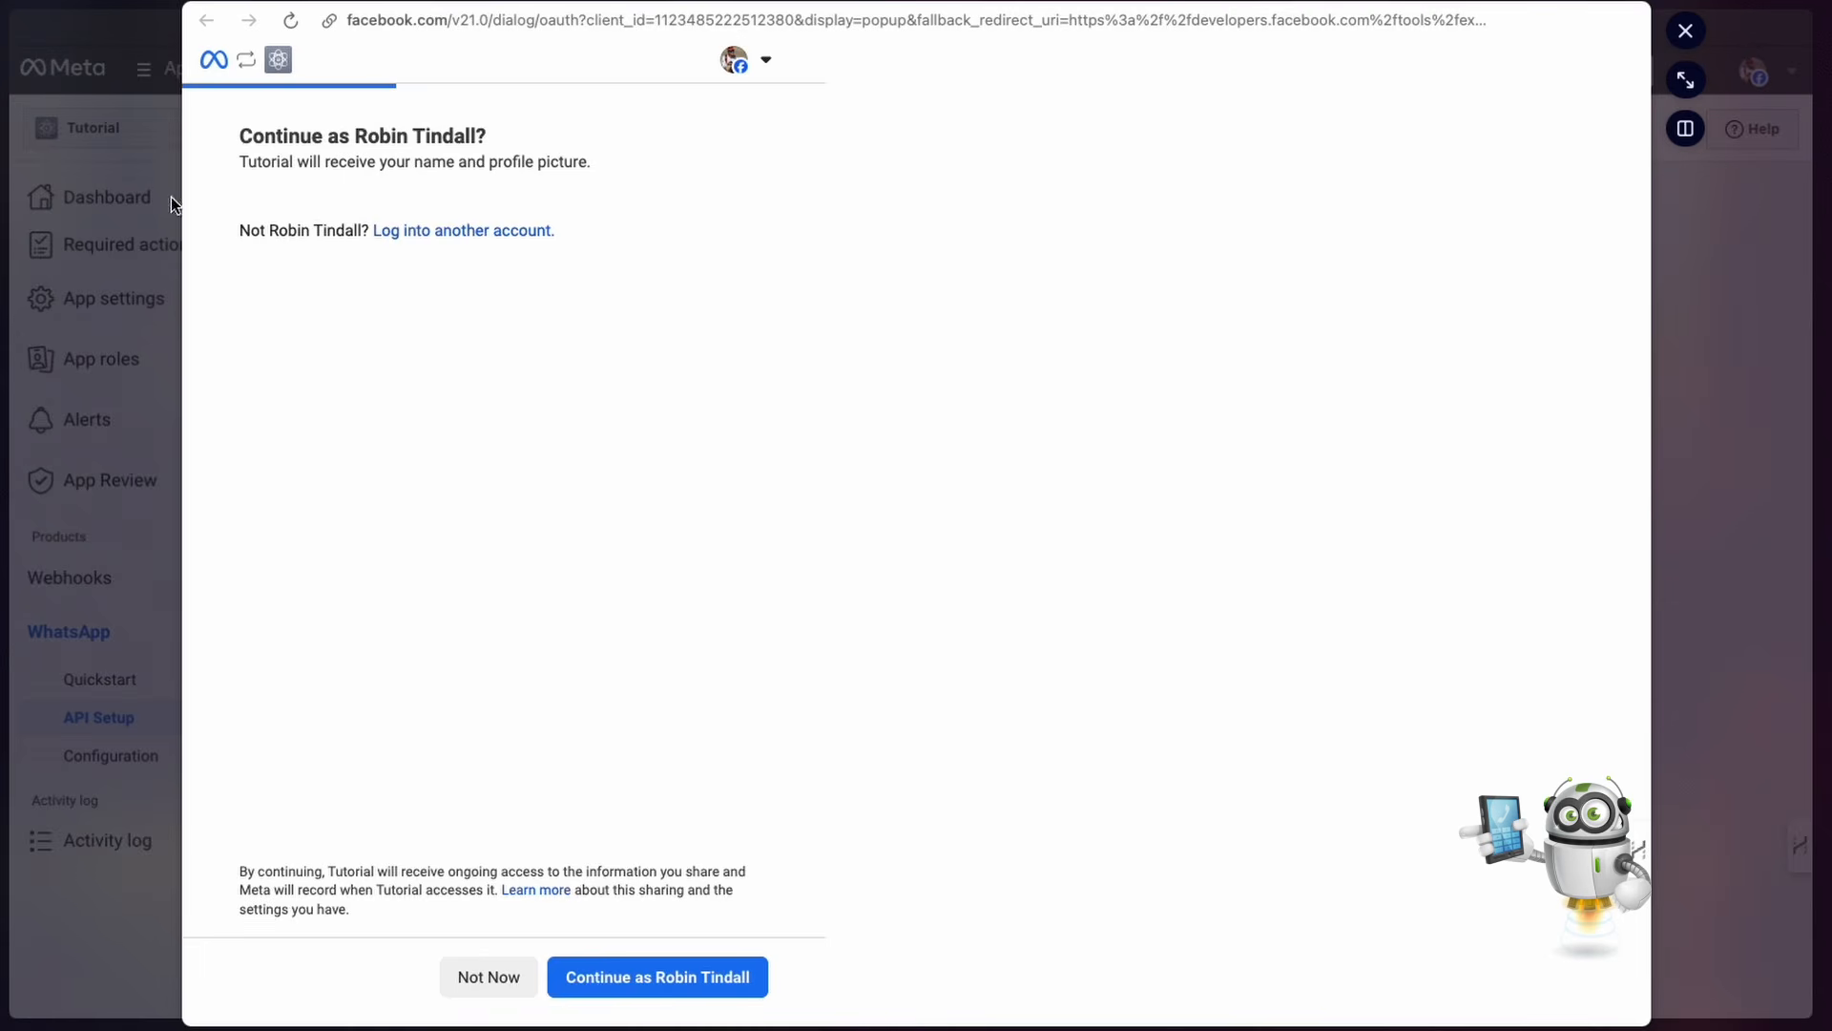
click(622, 981)
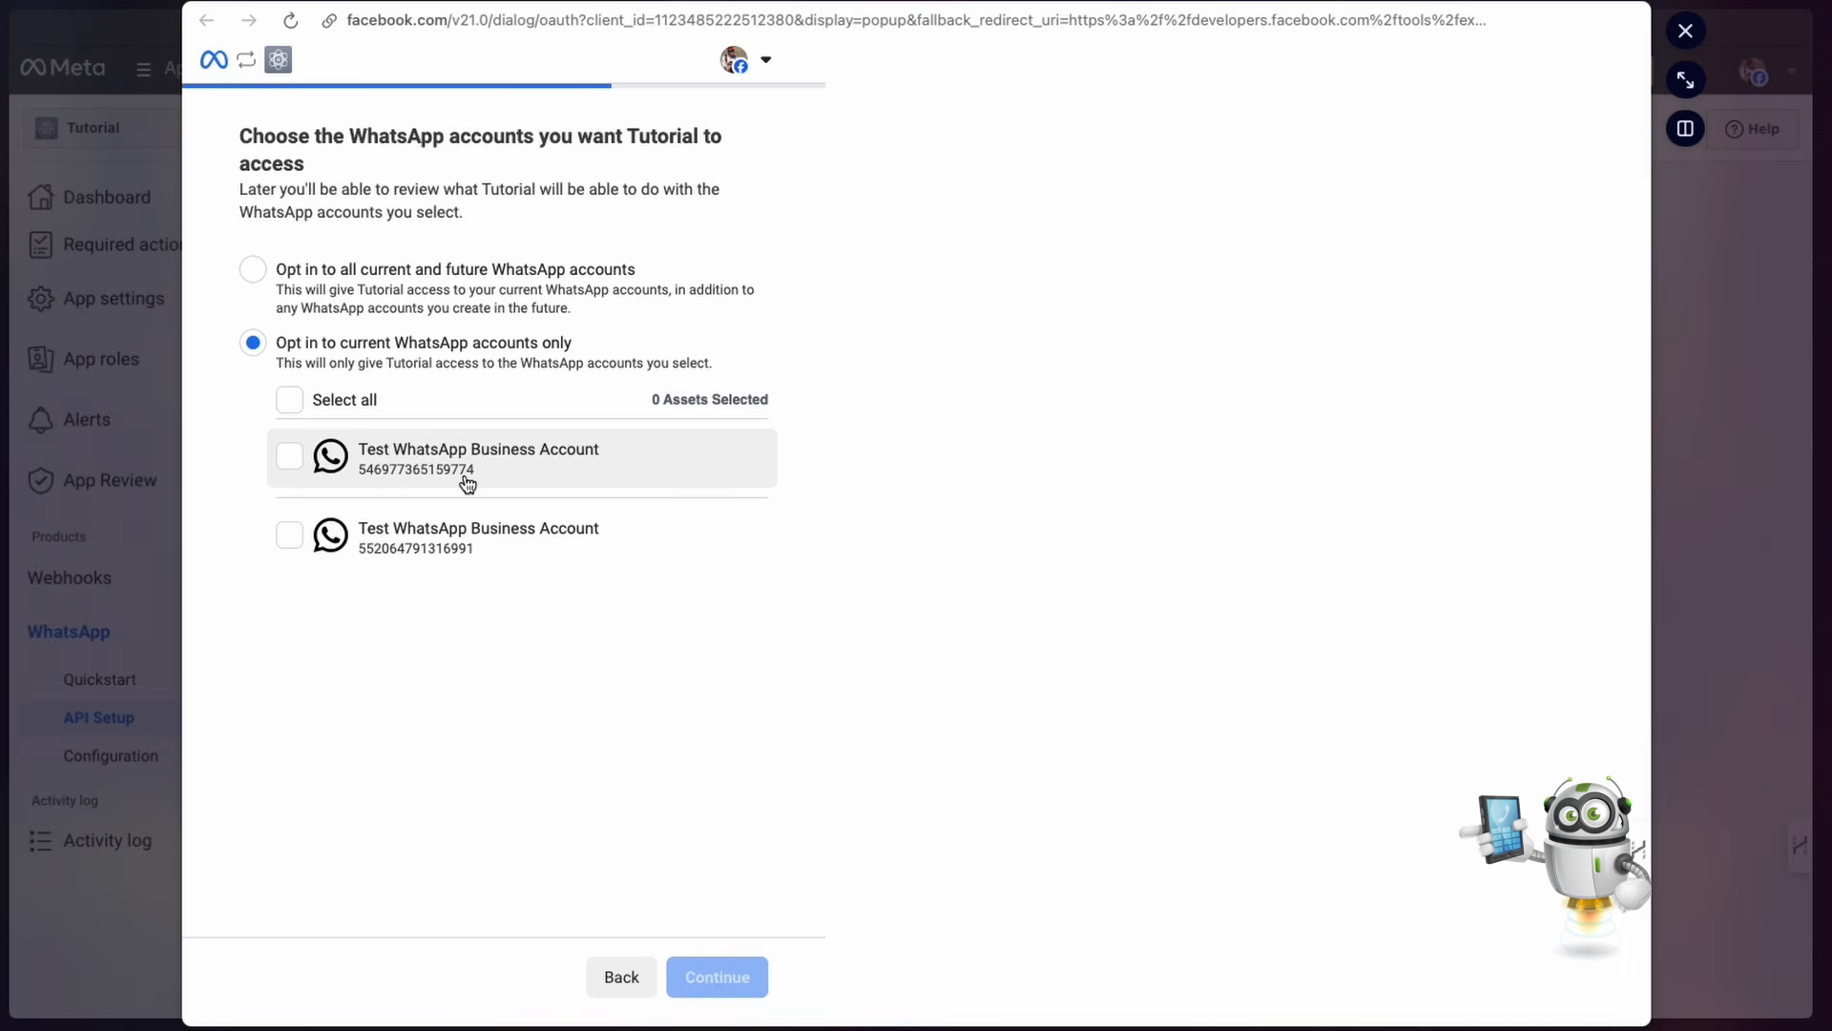
click(291, 458)
click(289, 399)
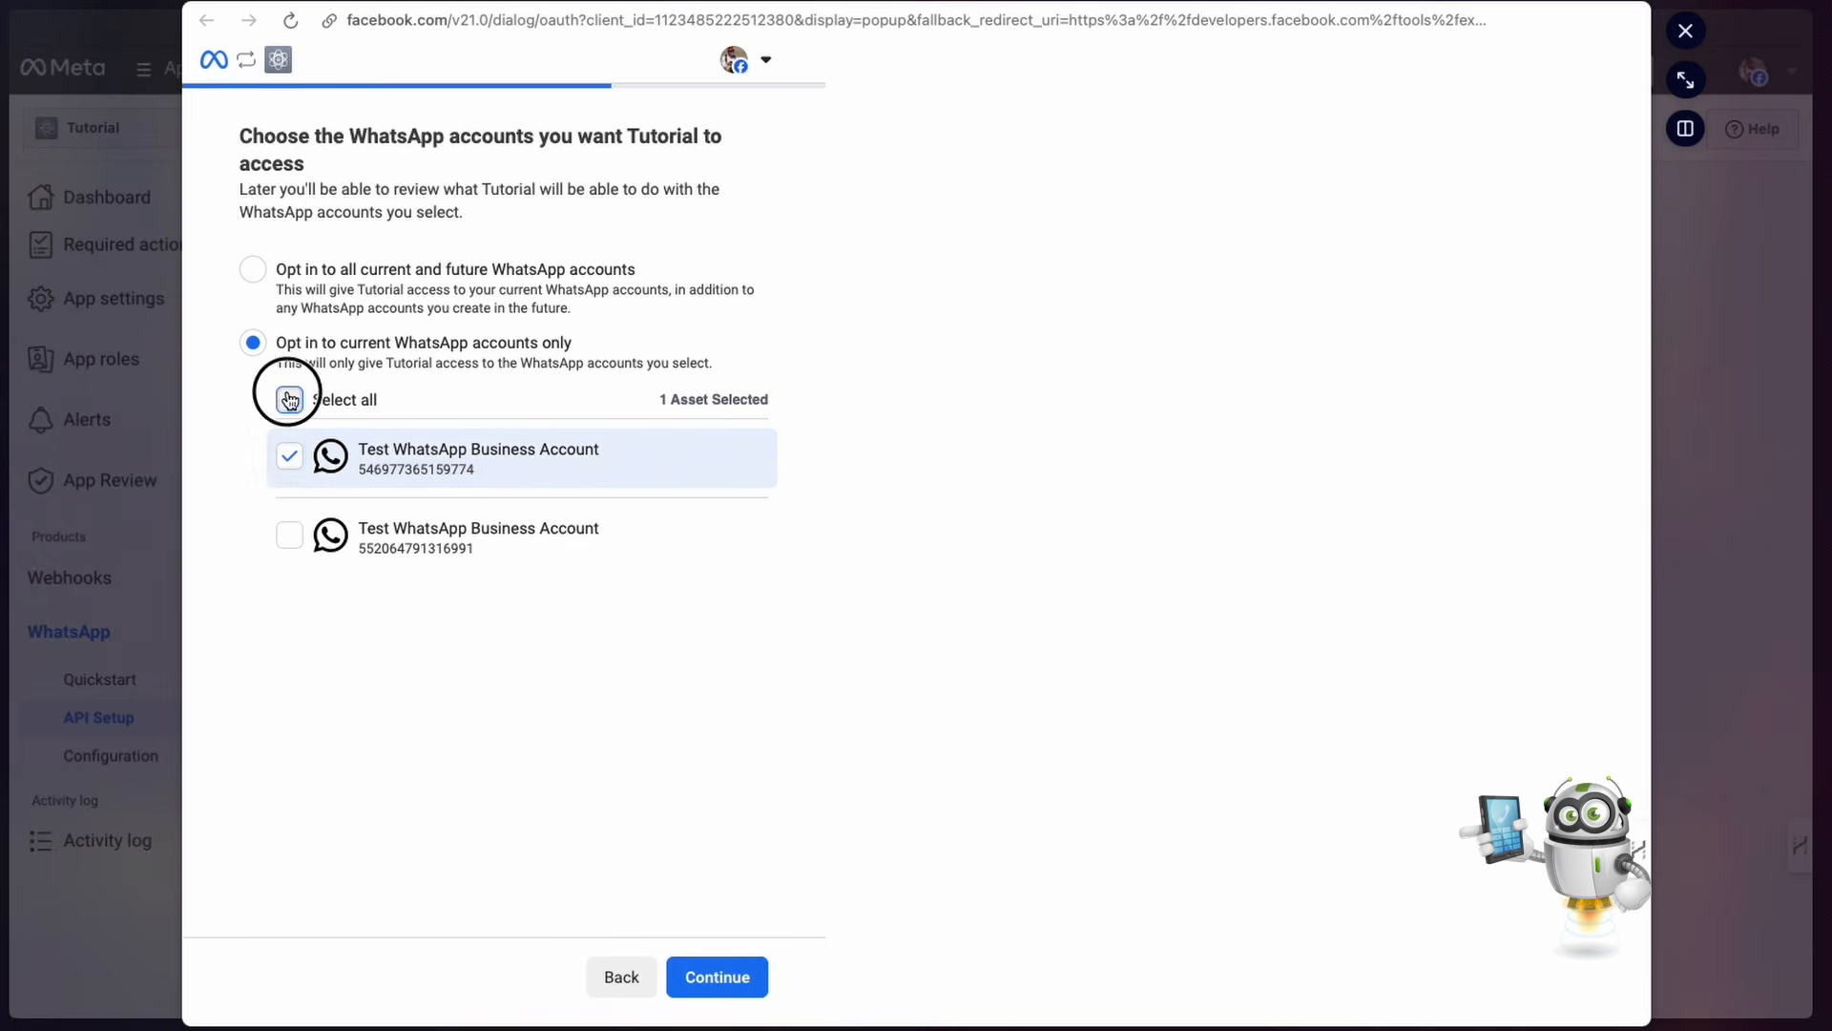
click(291, 456)
click(289, 399)
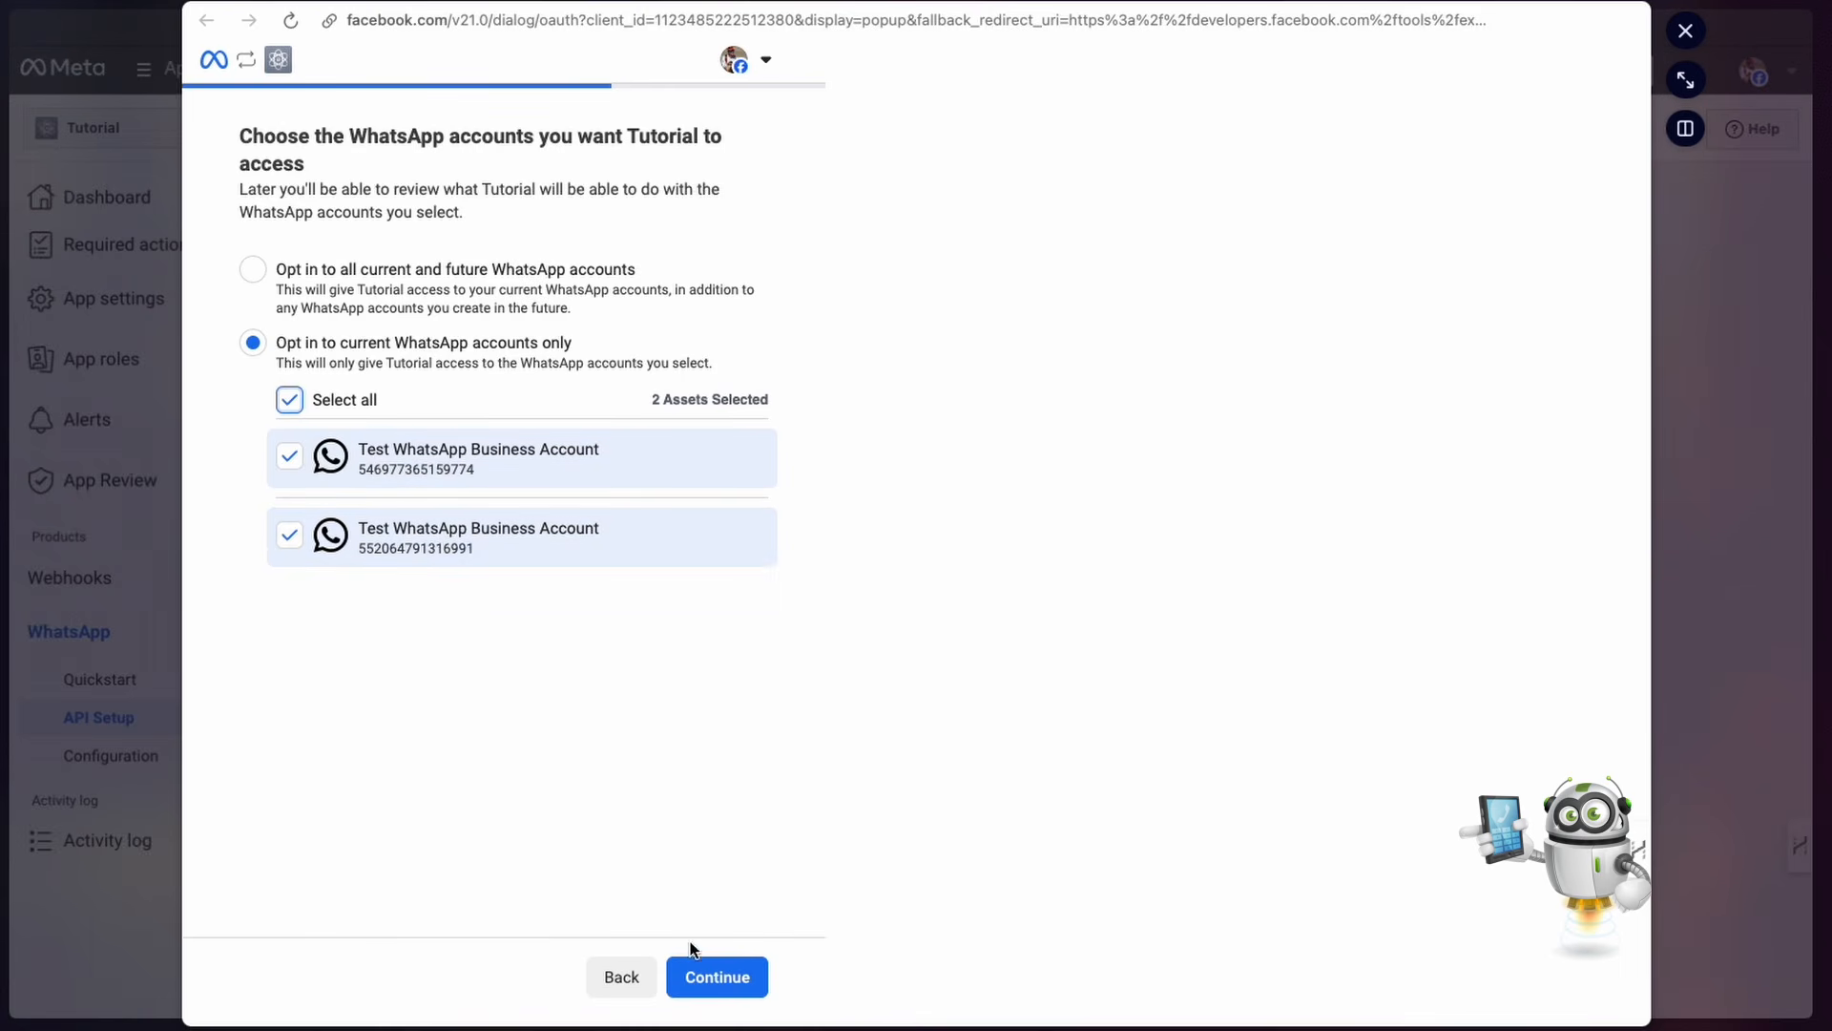
click(735, 986)
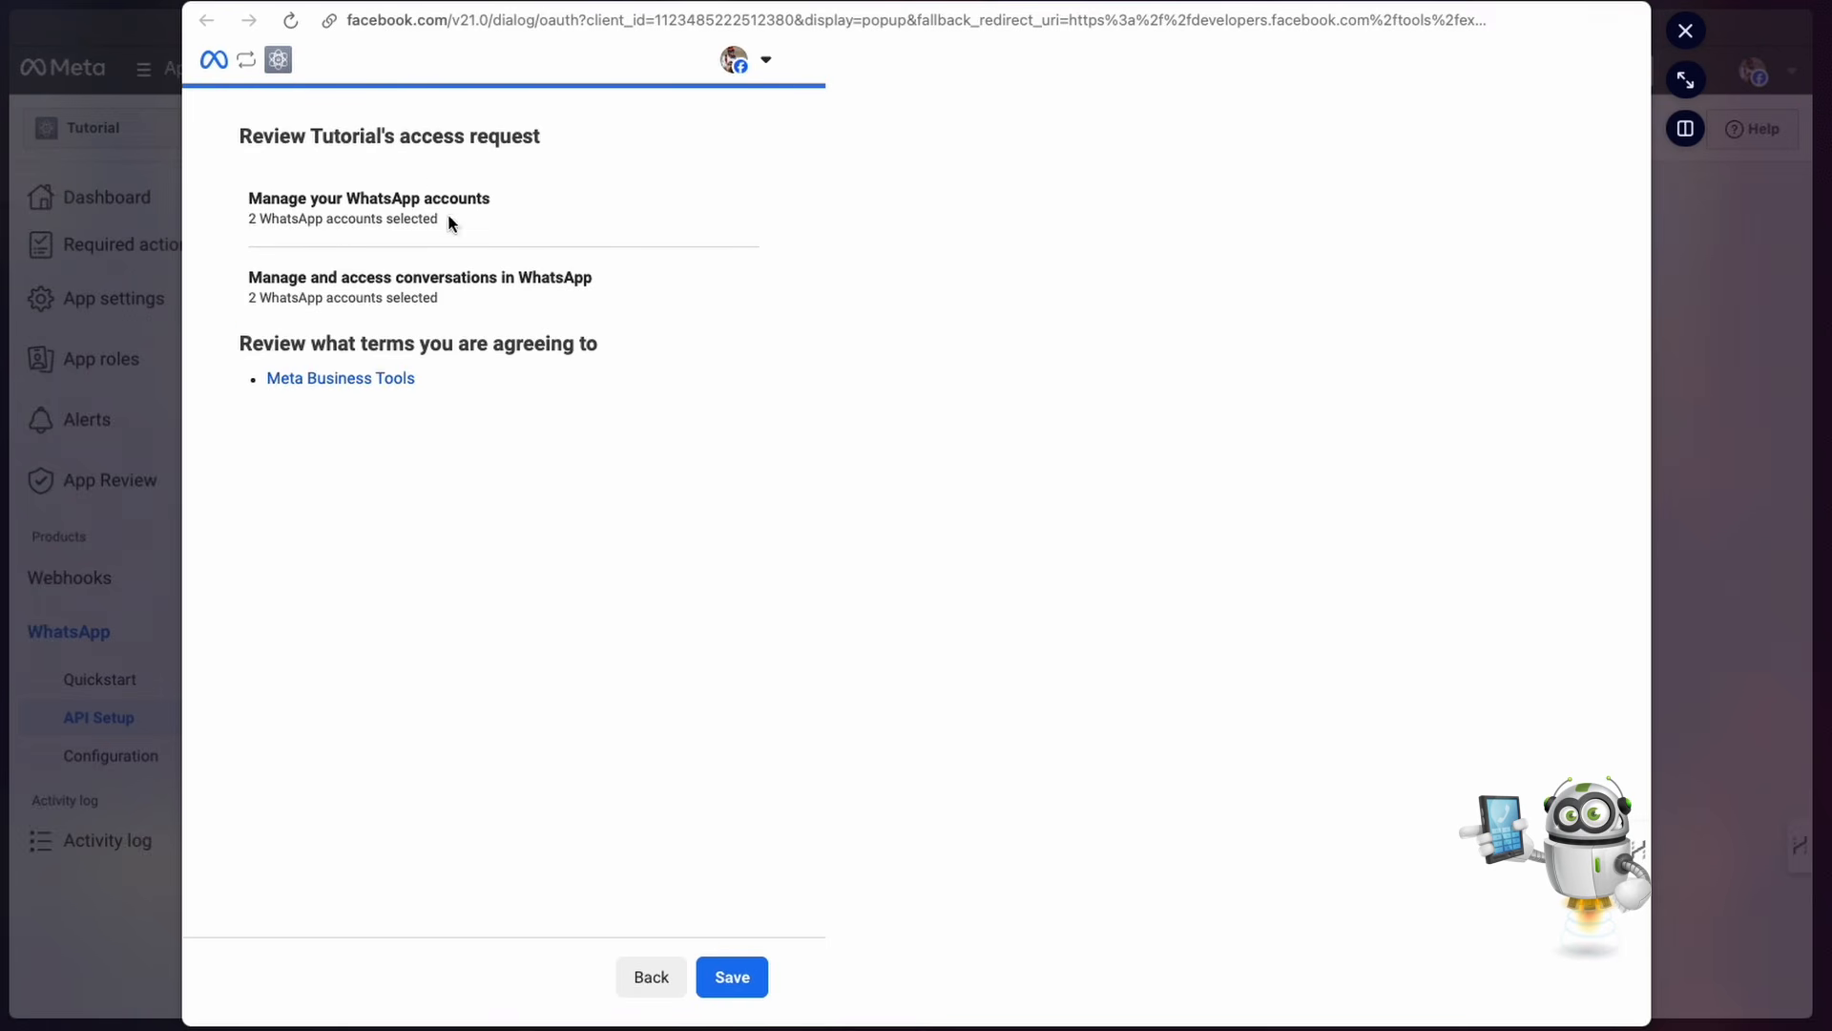
click(731, 976)
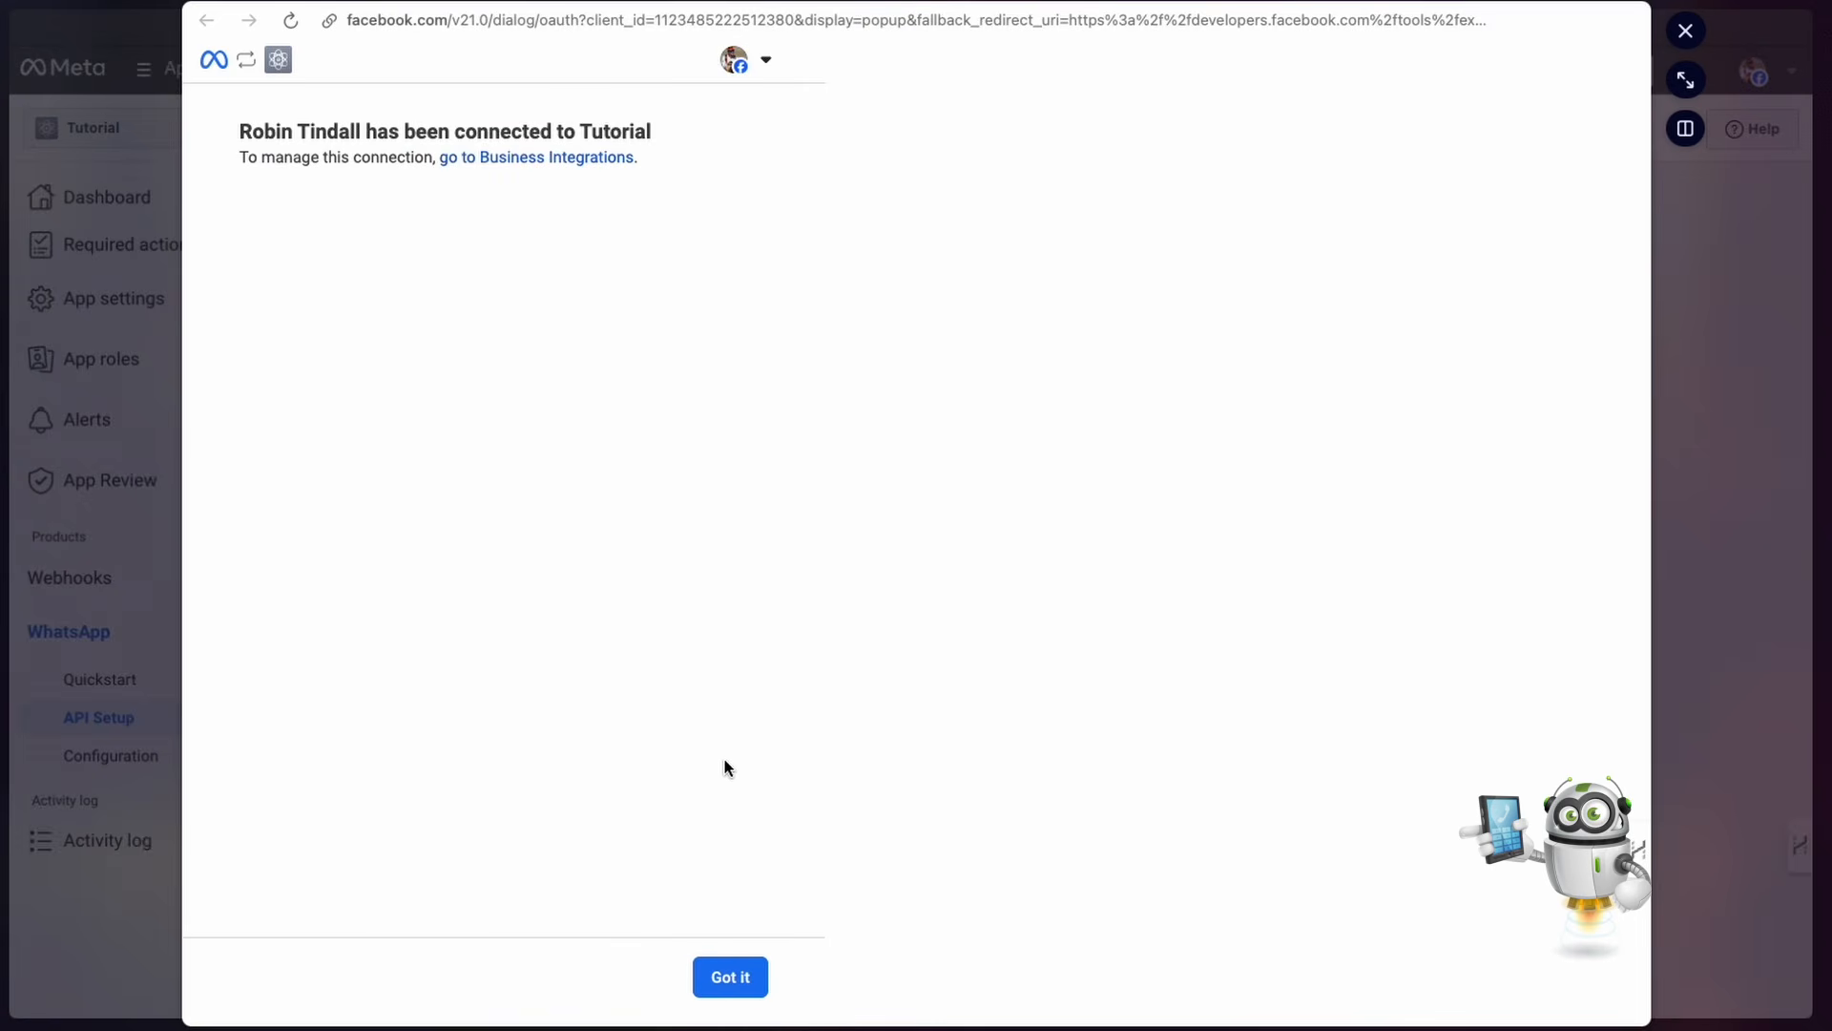
click(716, 980)
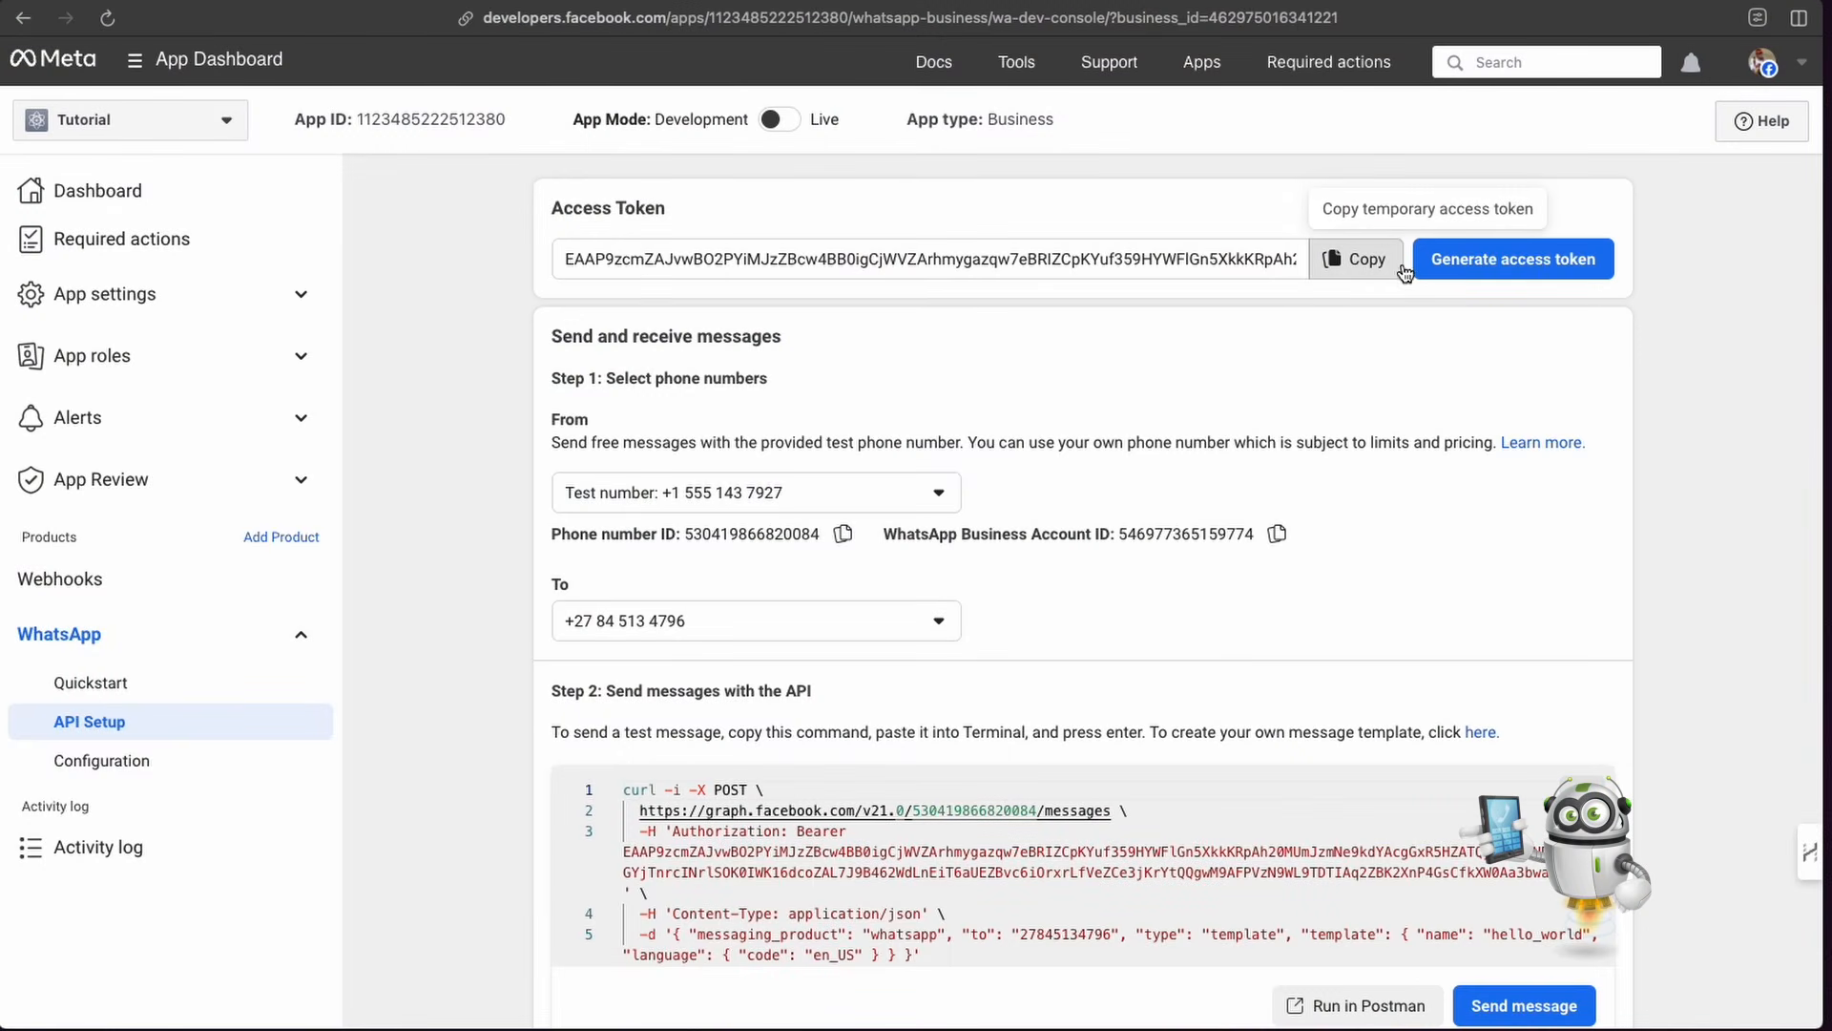
Step: Copy the temporary access token into the Tutorial credential's Access Token field in n8n, then save and close the credential
click(1371, 264)
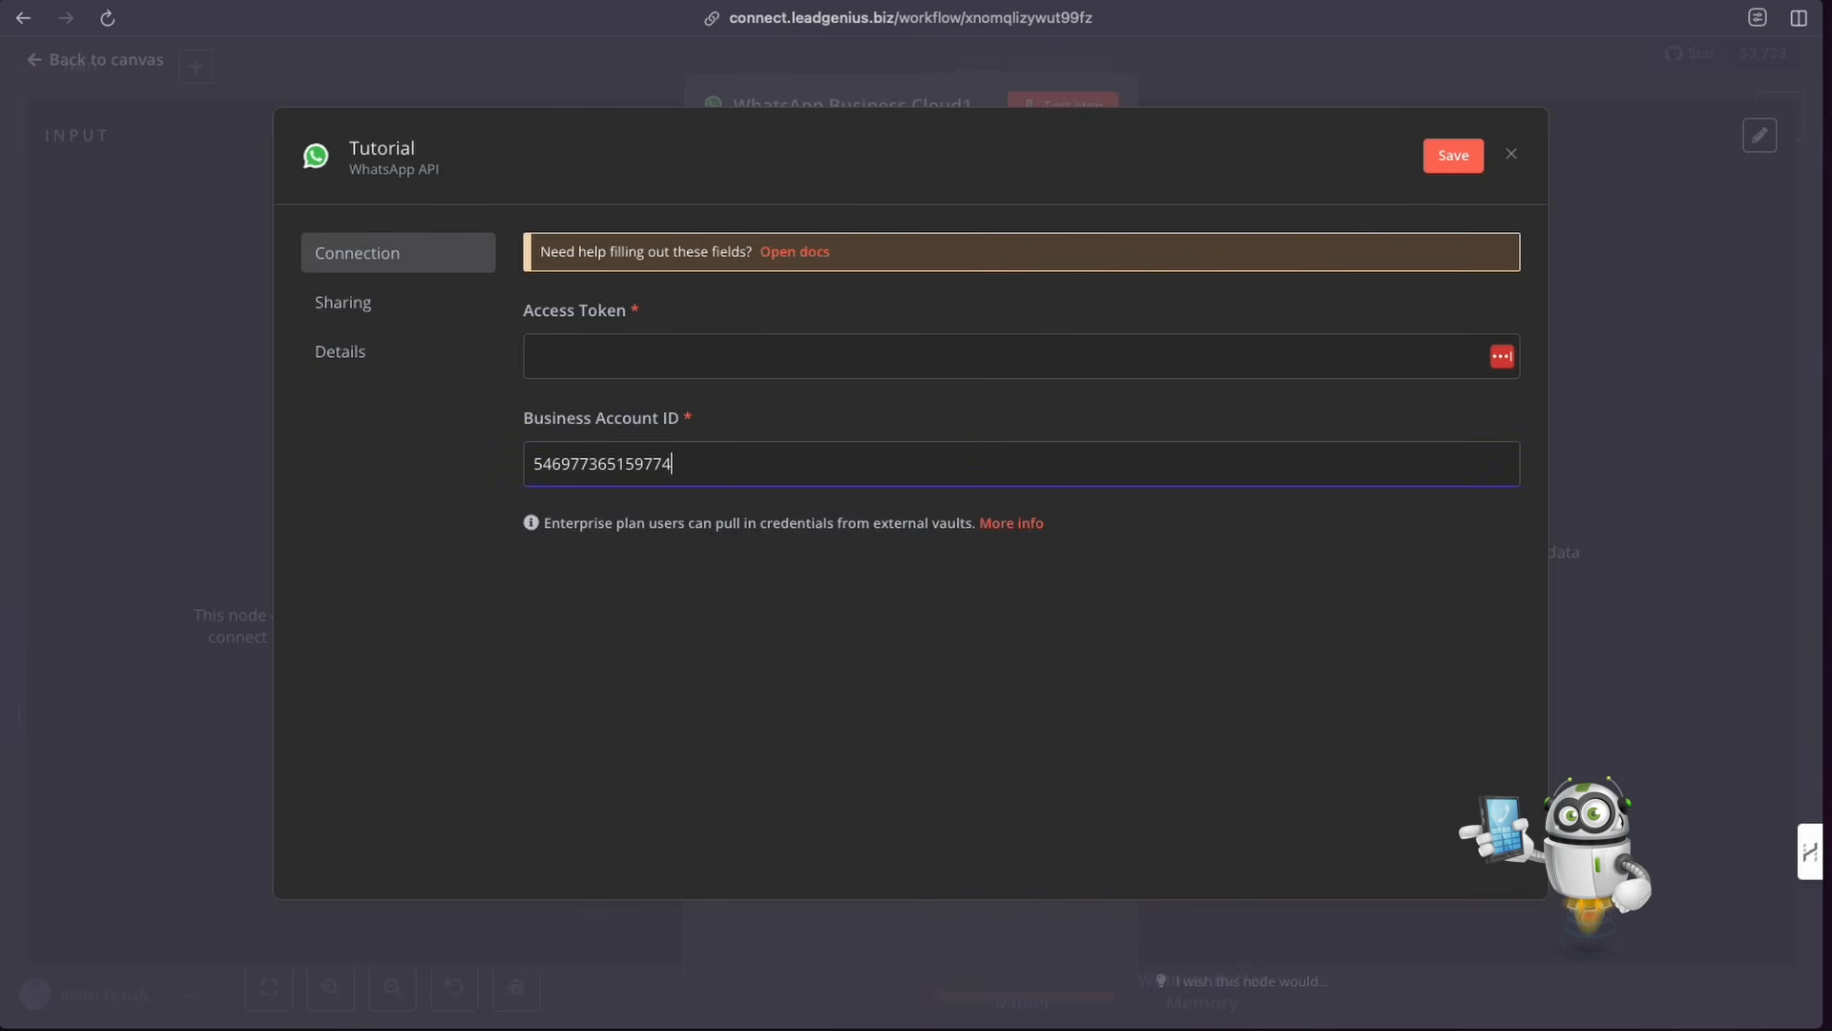
click(619, 354)
key(ctrl+v)
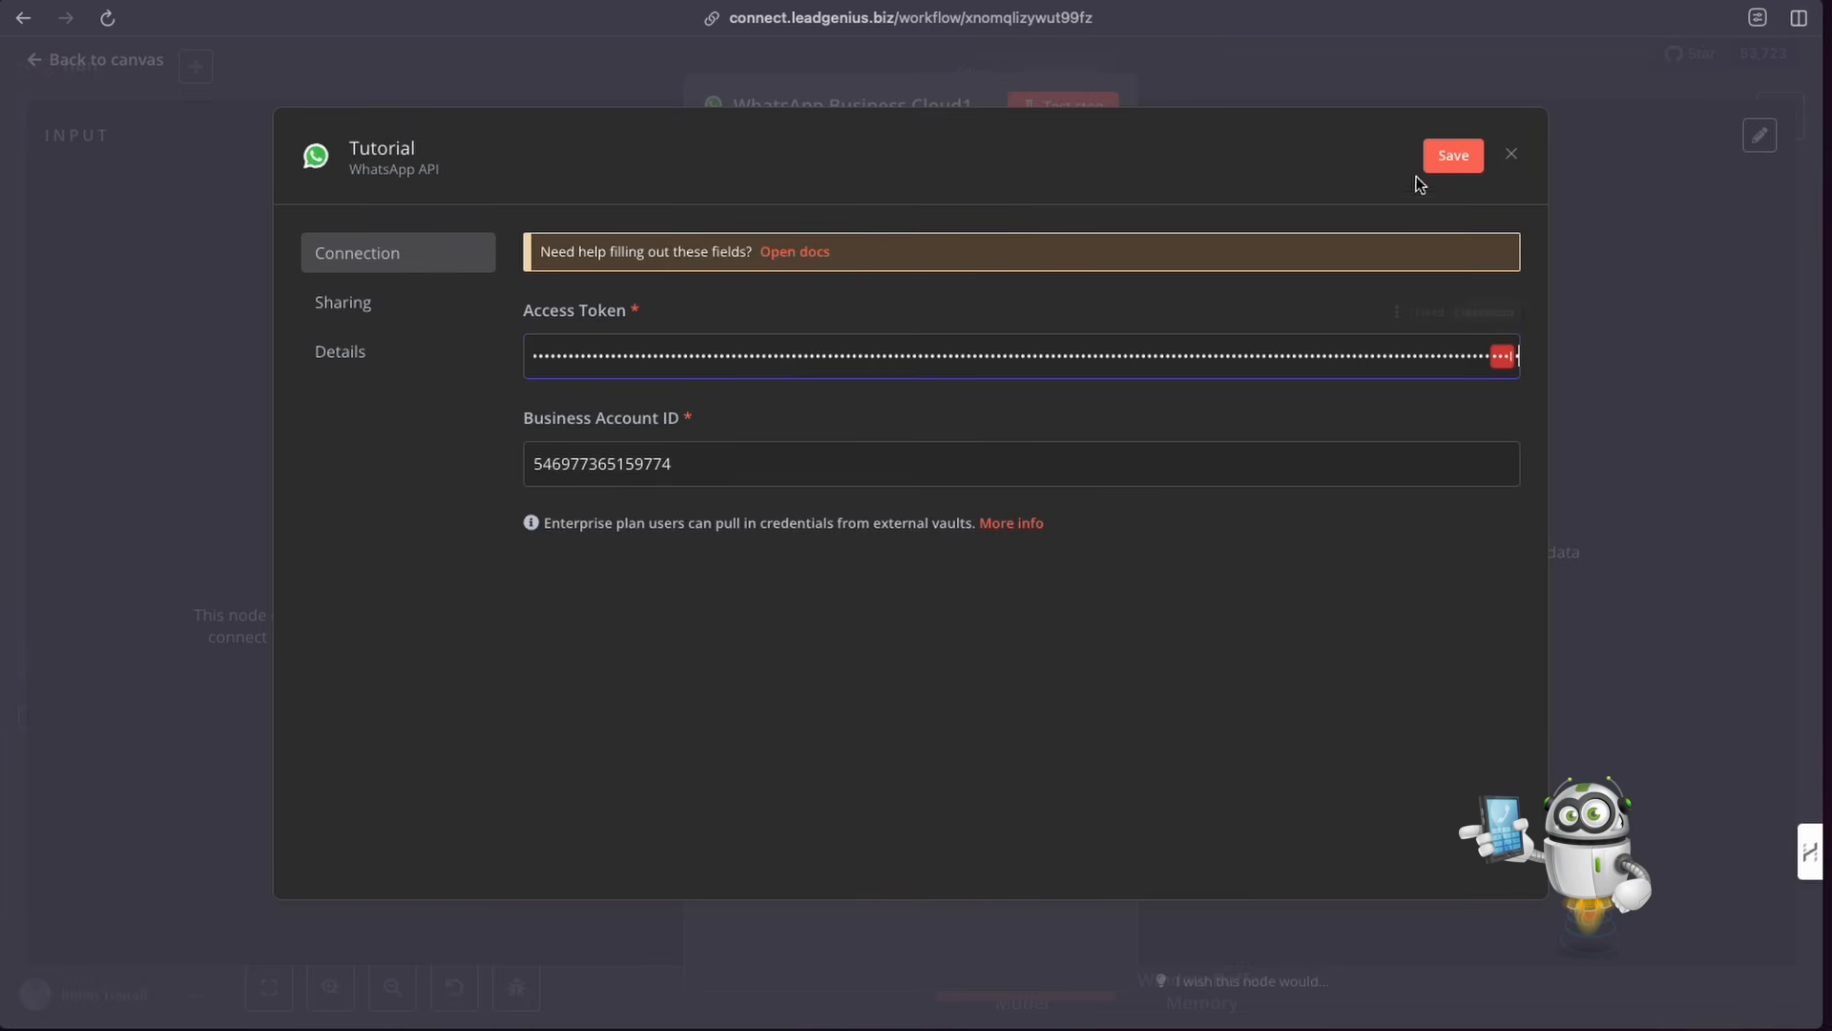
click(1442, 160)
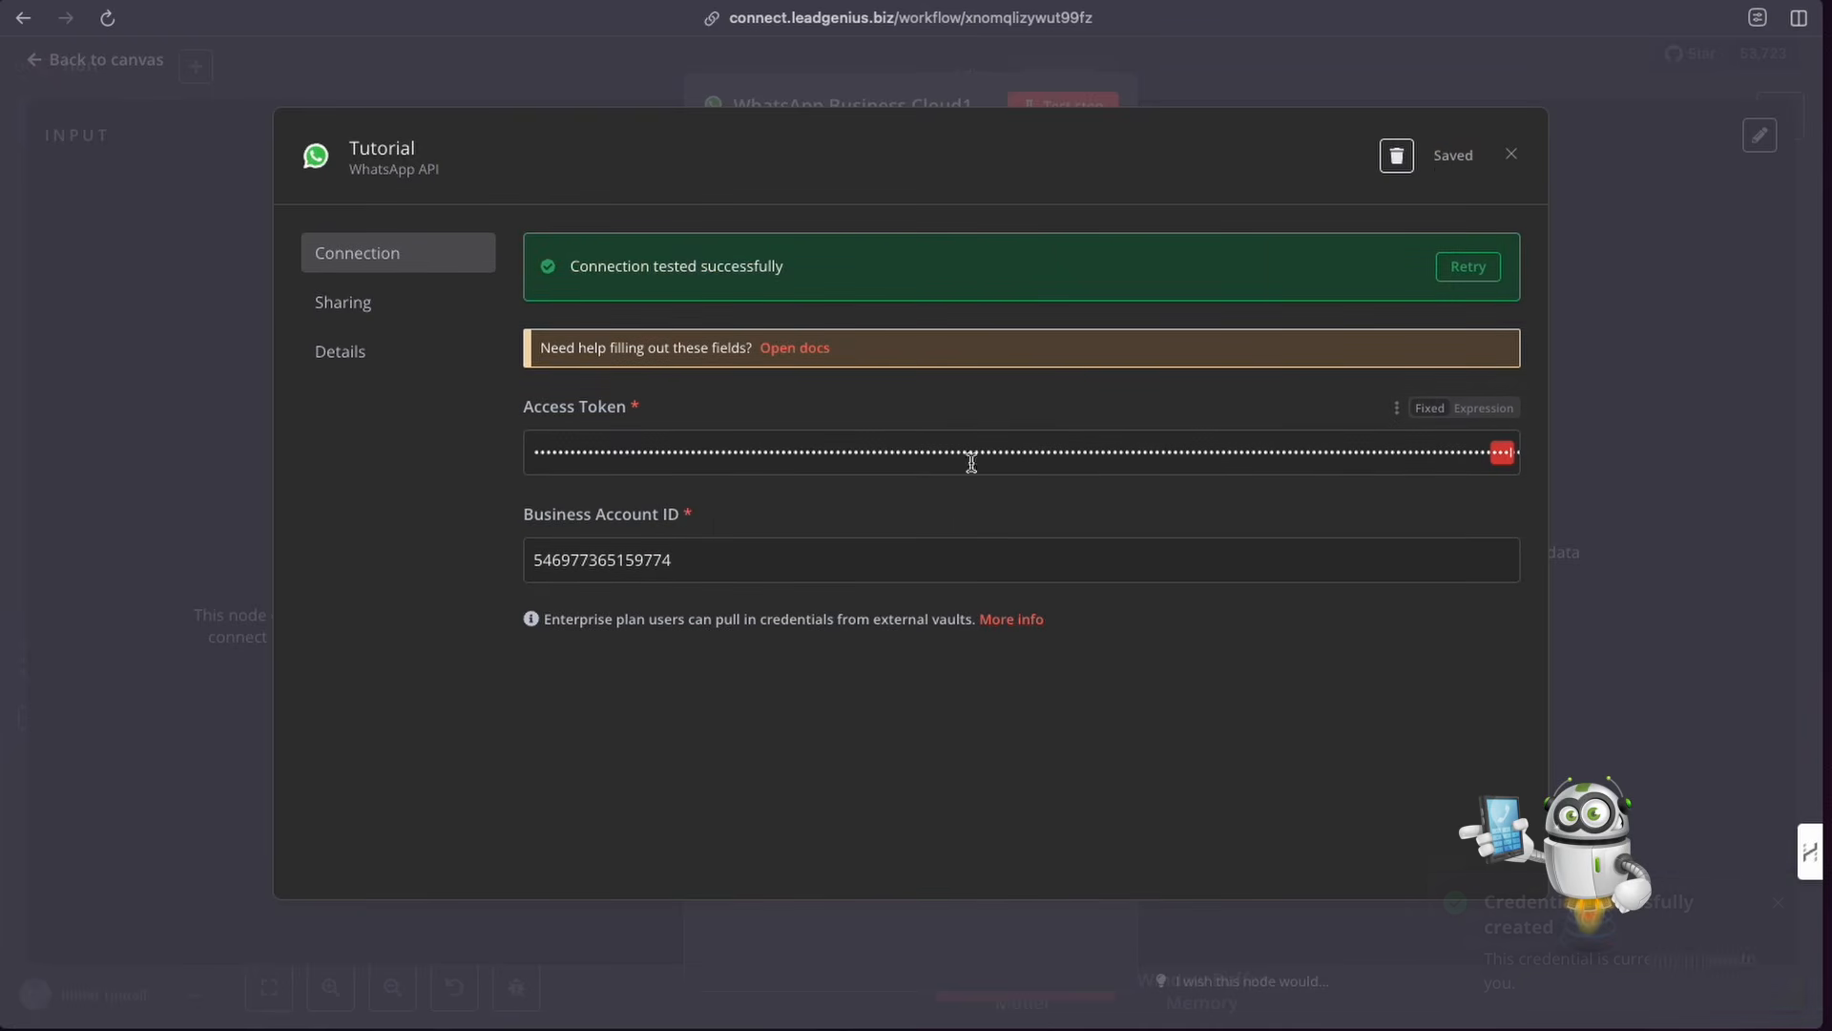
click(1513, 155)
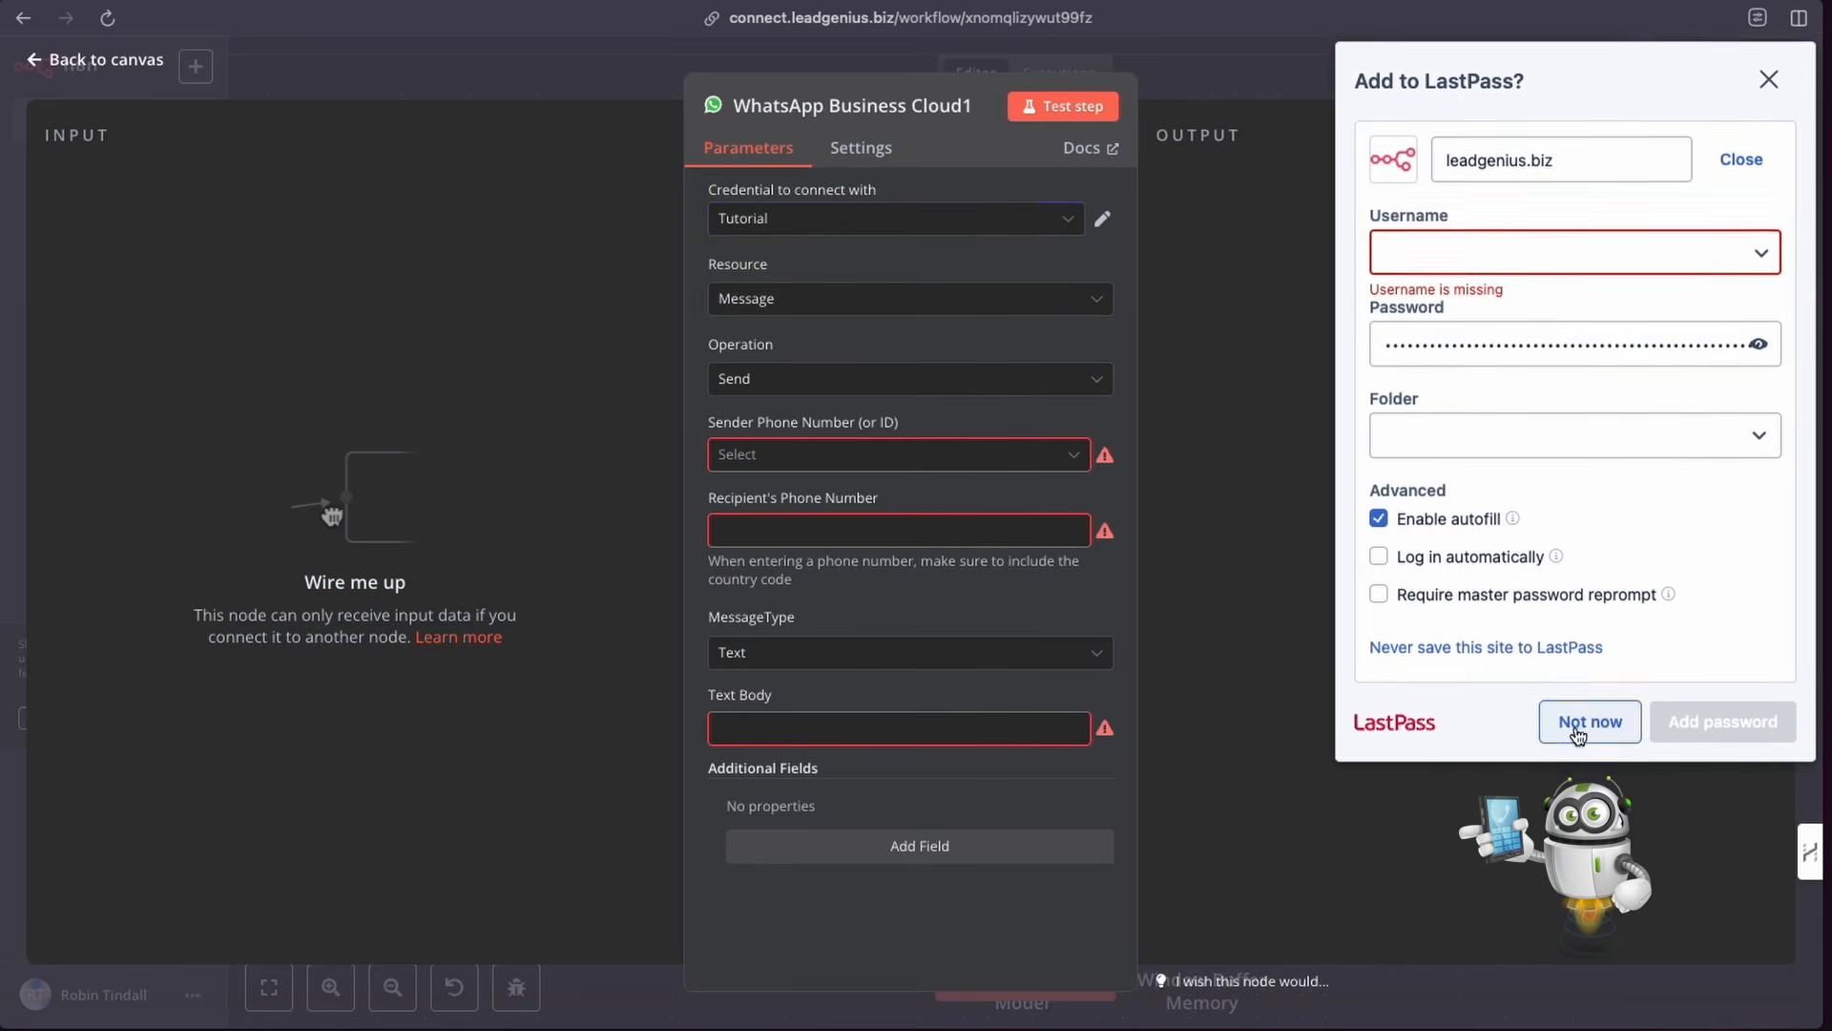
Step: Dismiss the password-saving prompt, return to the canvas and reposition the WhatsApp Business Cloud1 node closer to WhatsApp Trigger1
click(1591, 726)
click(1228, 93)
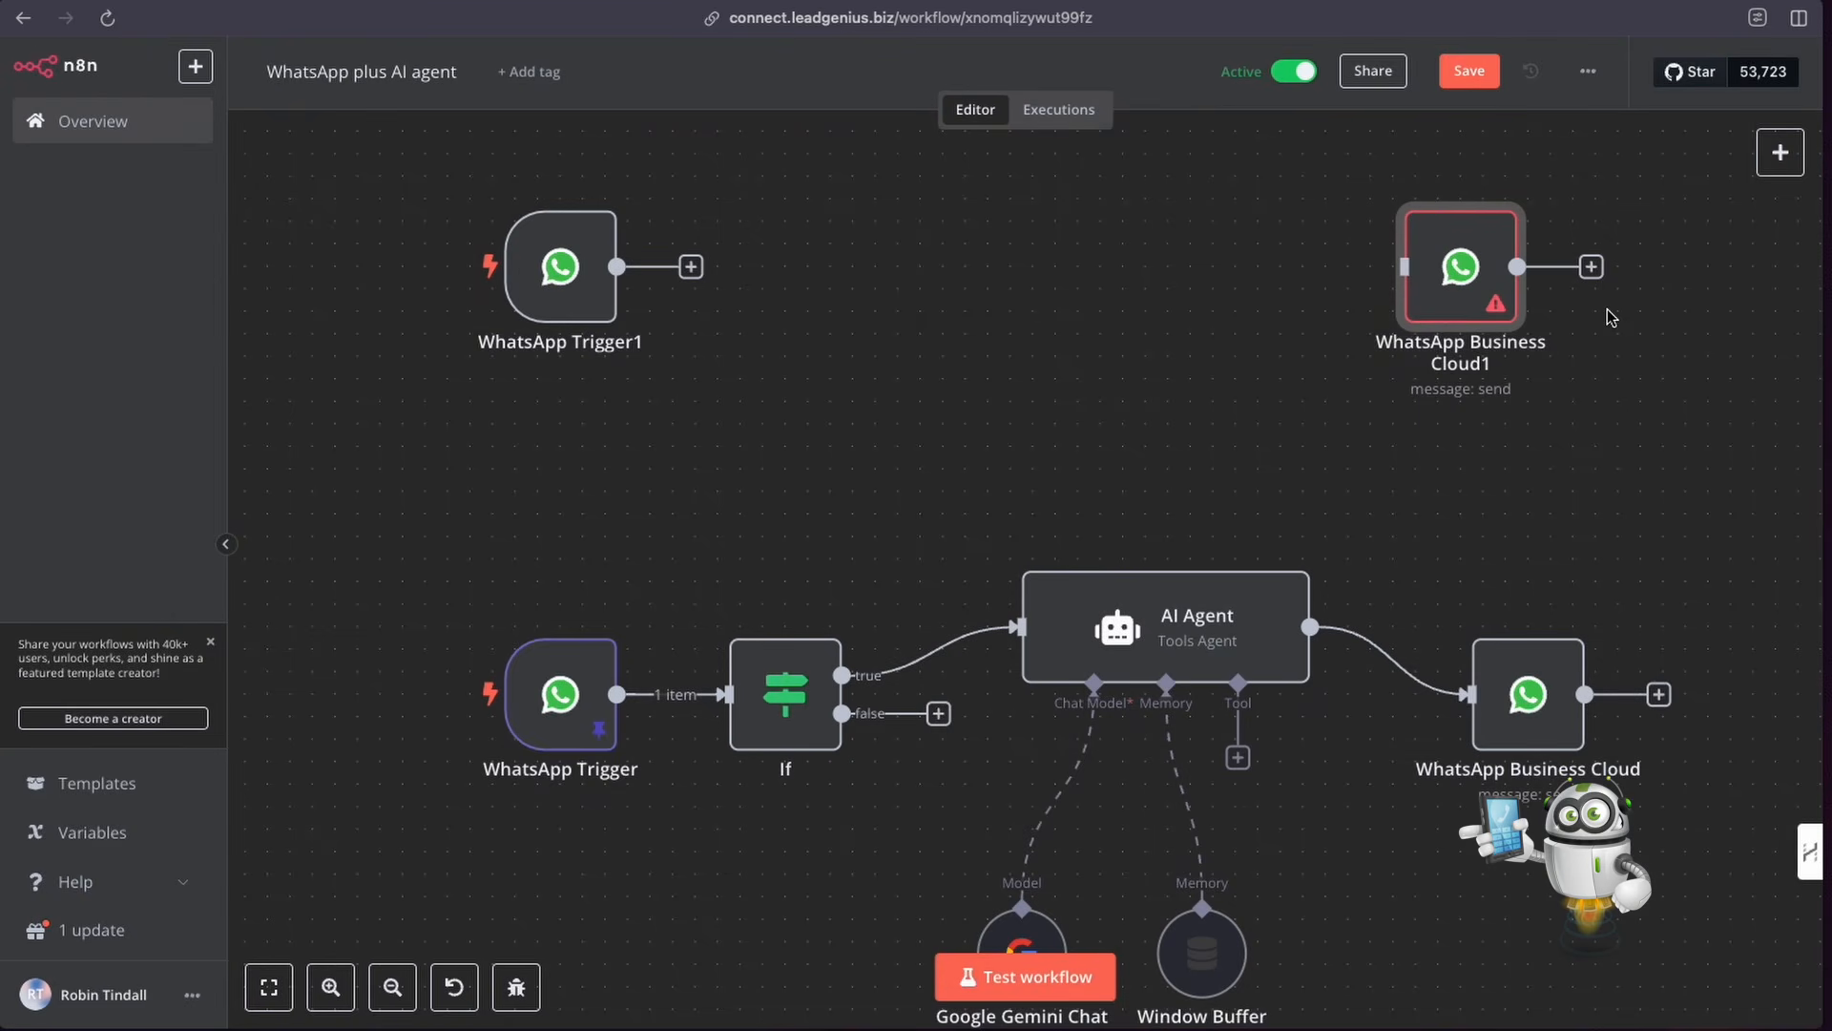
drag(1477, 247, 1296, 268)
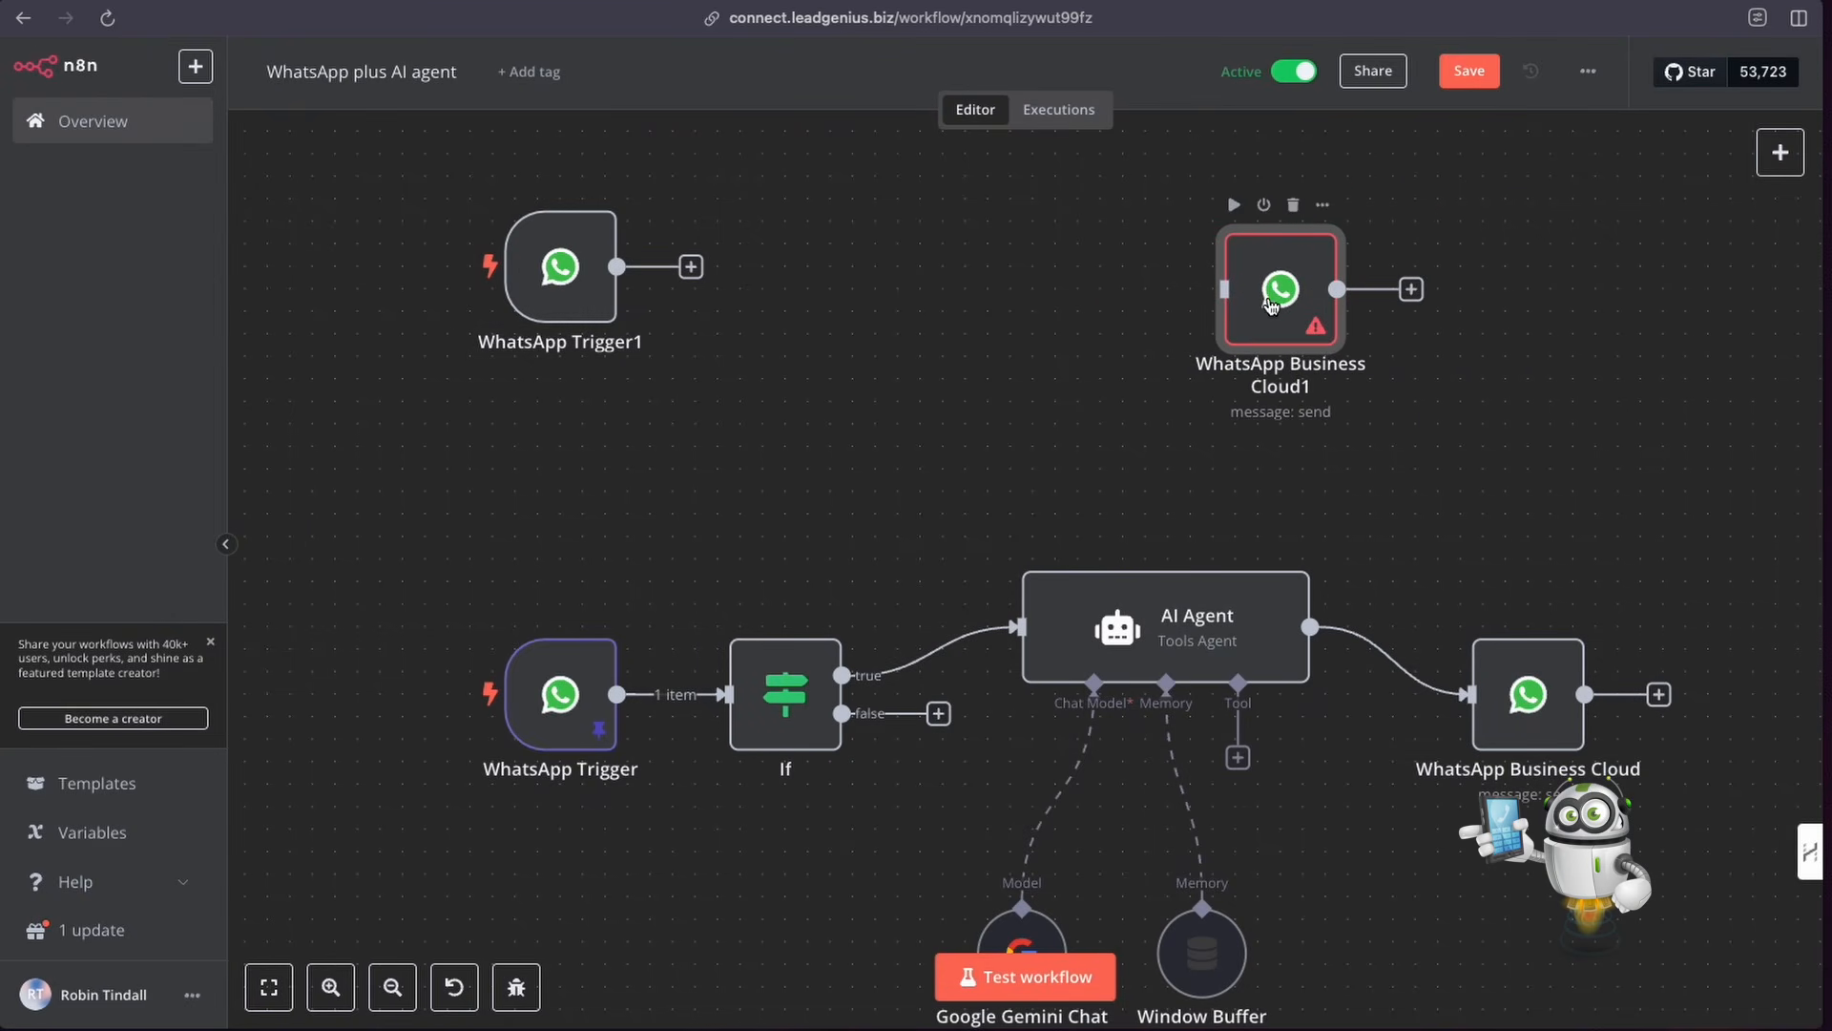
drag(1256, 300, 1076, 279)
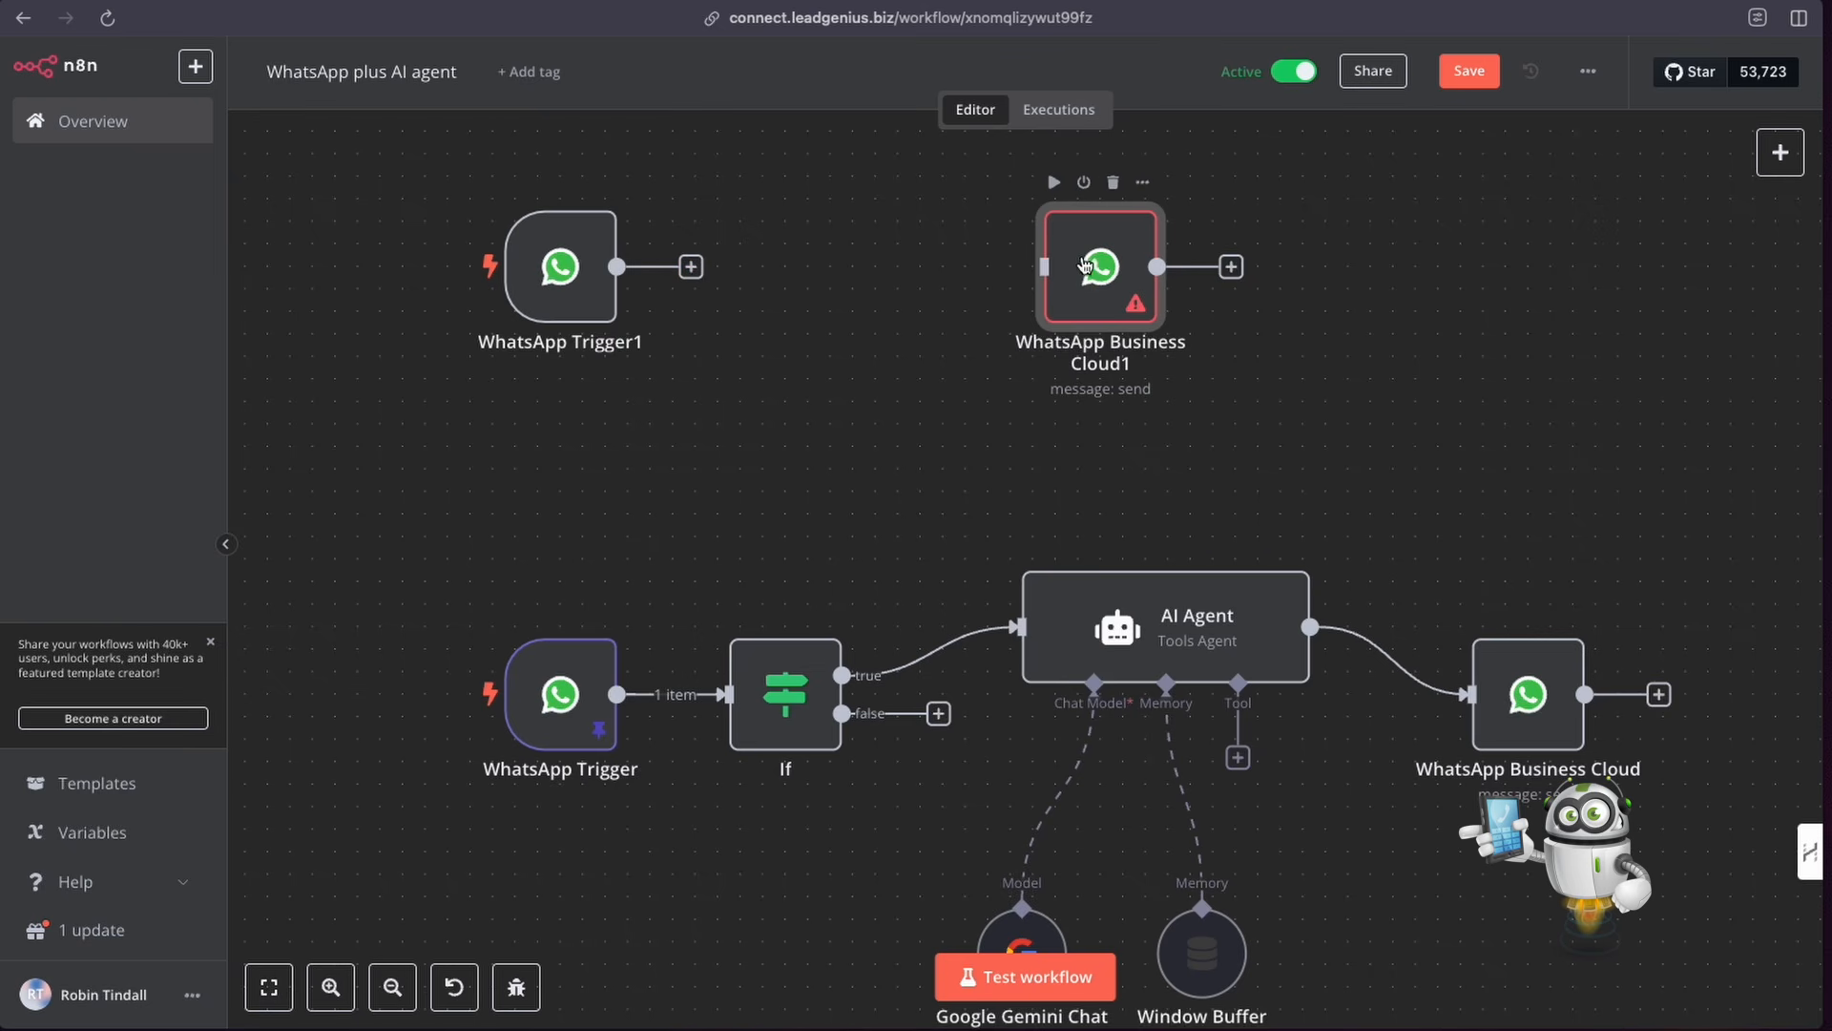
drag(1051, 267, 1165, 265)
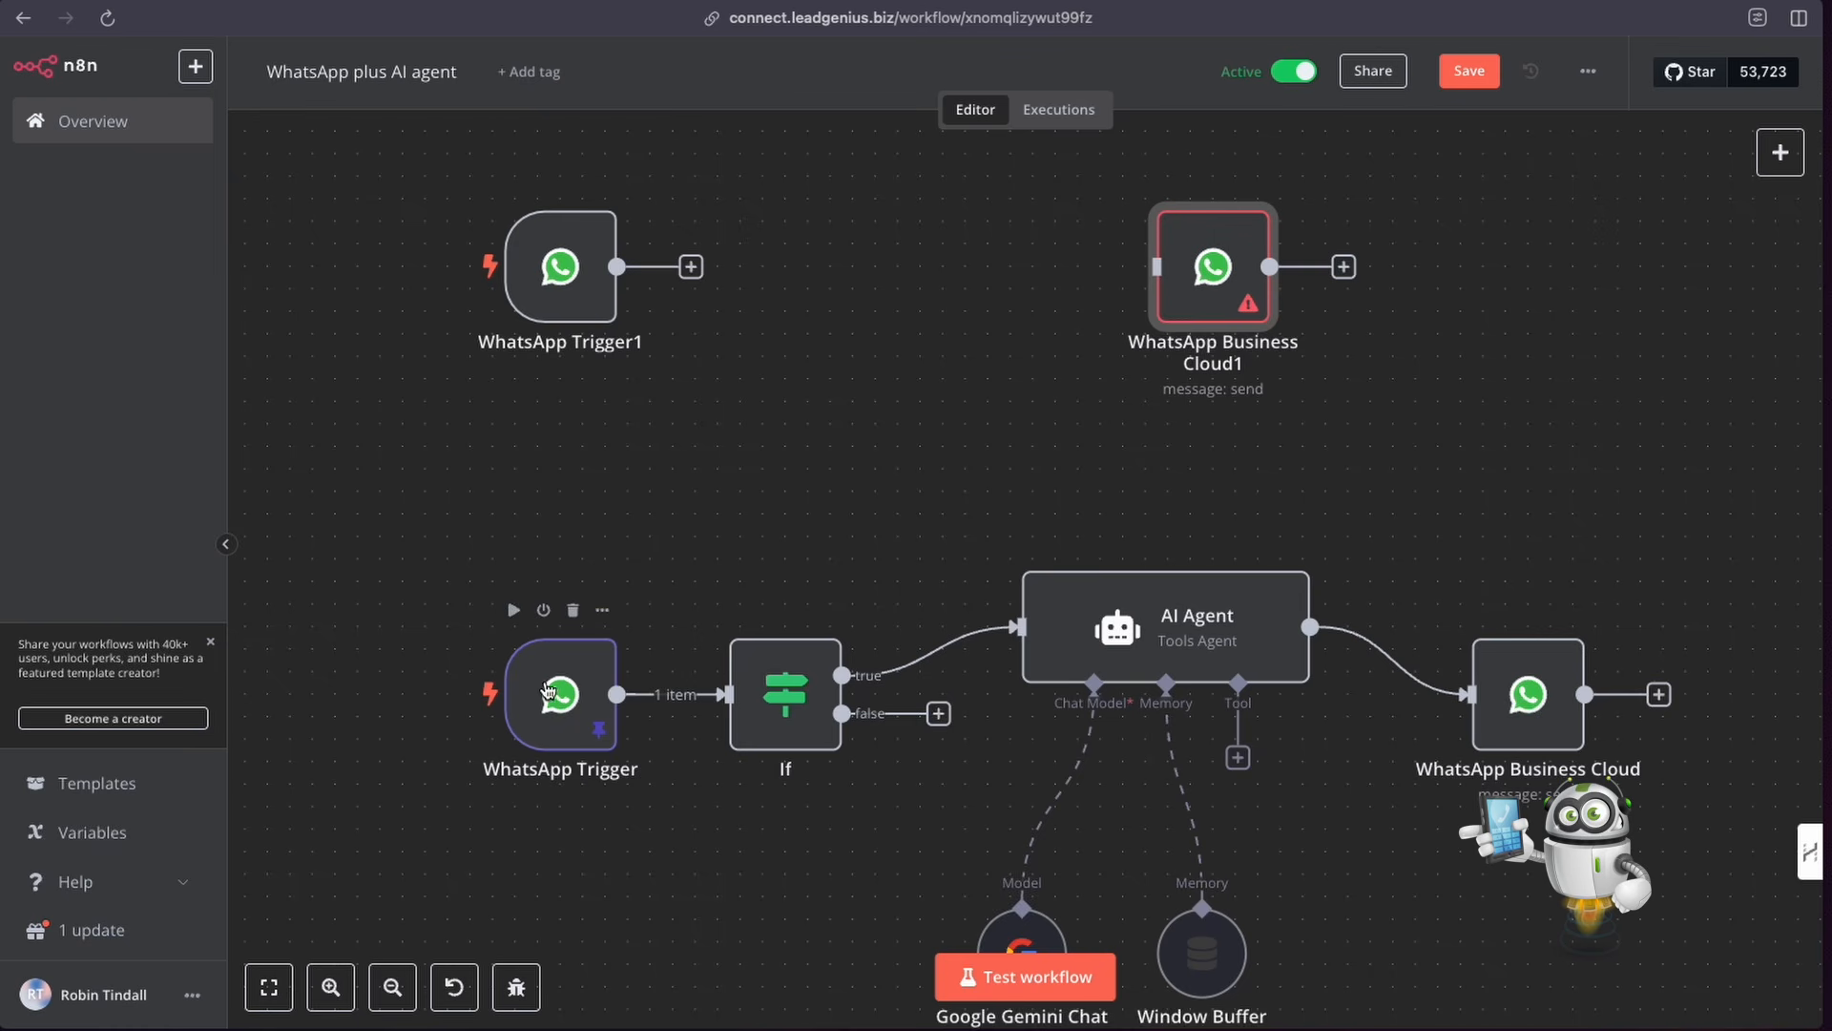
Step: Deactivate the original WhatsApp Trigger node, shift WhatsApp Trigger1 slightly toward WhatsApp Business Cloud1, and save the workflow
click(605, 613)
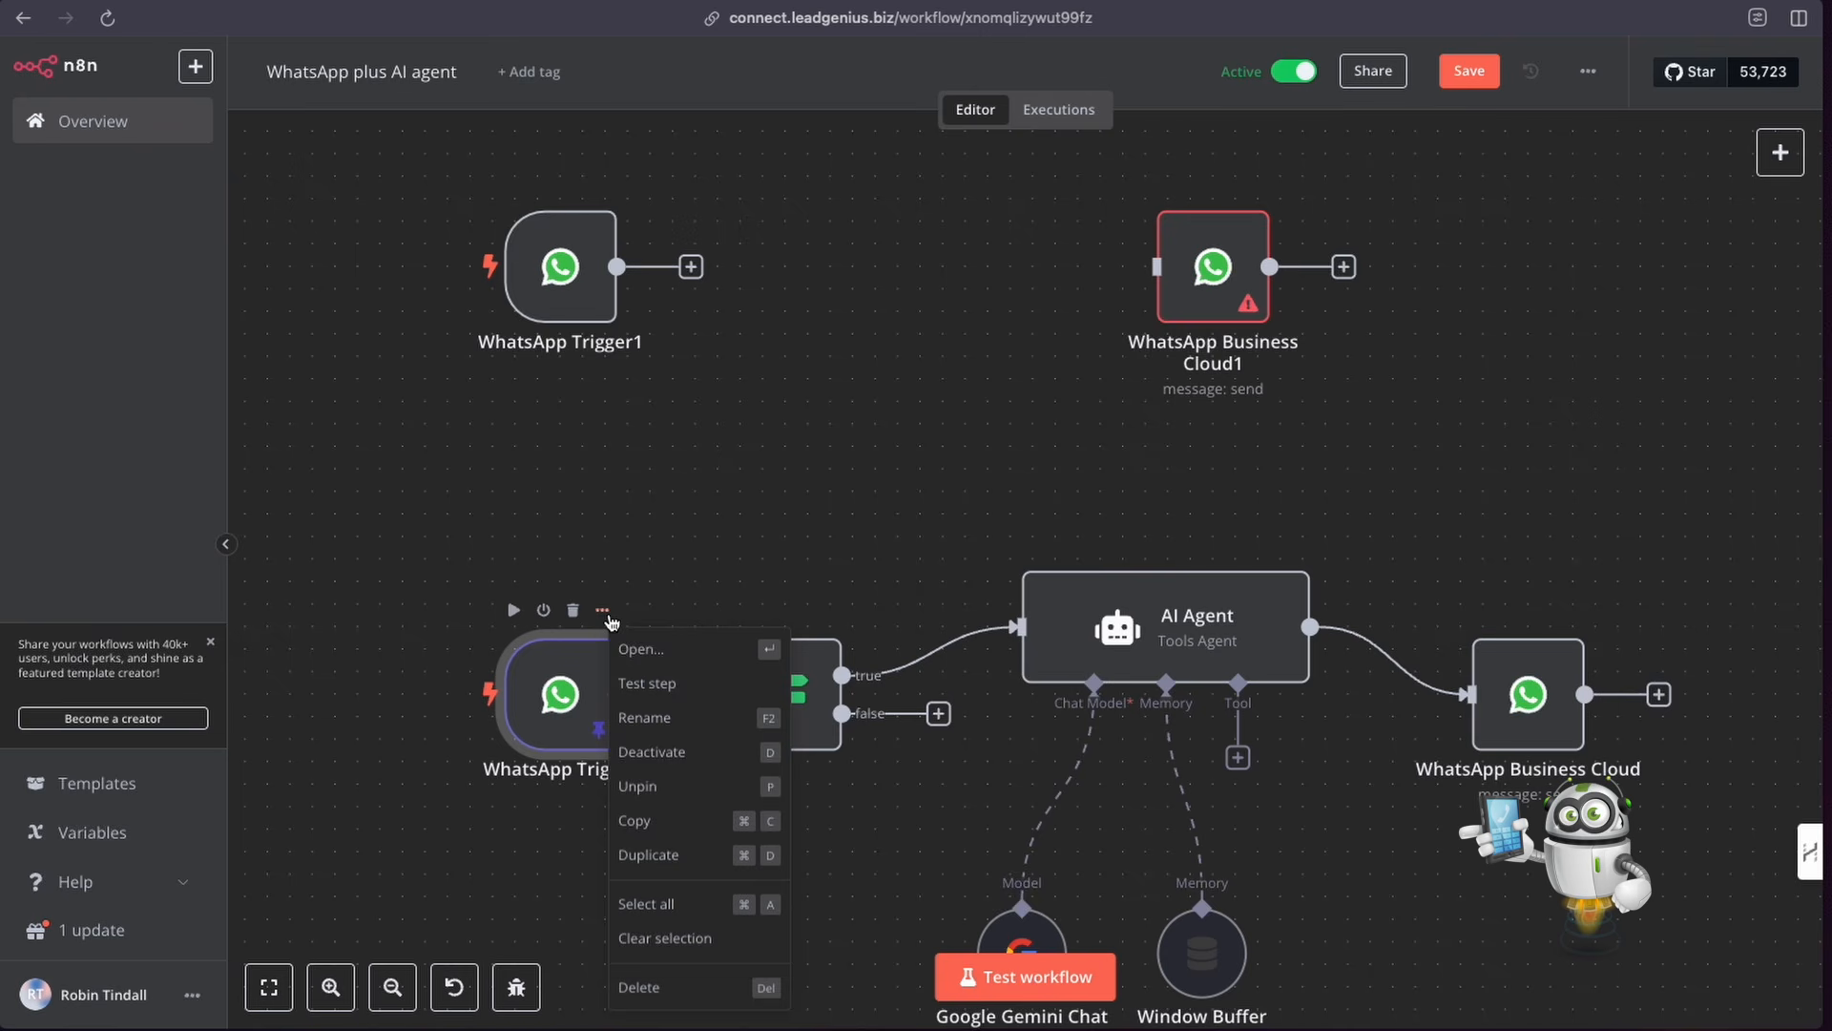
click(654, 753)
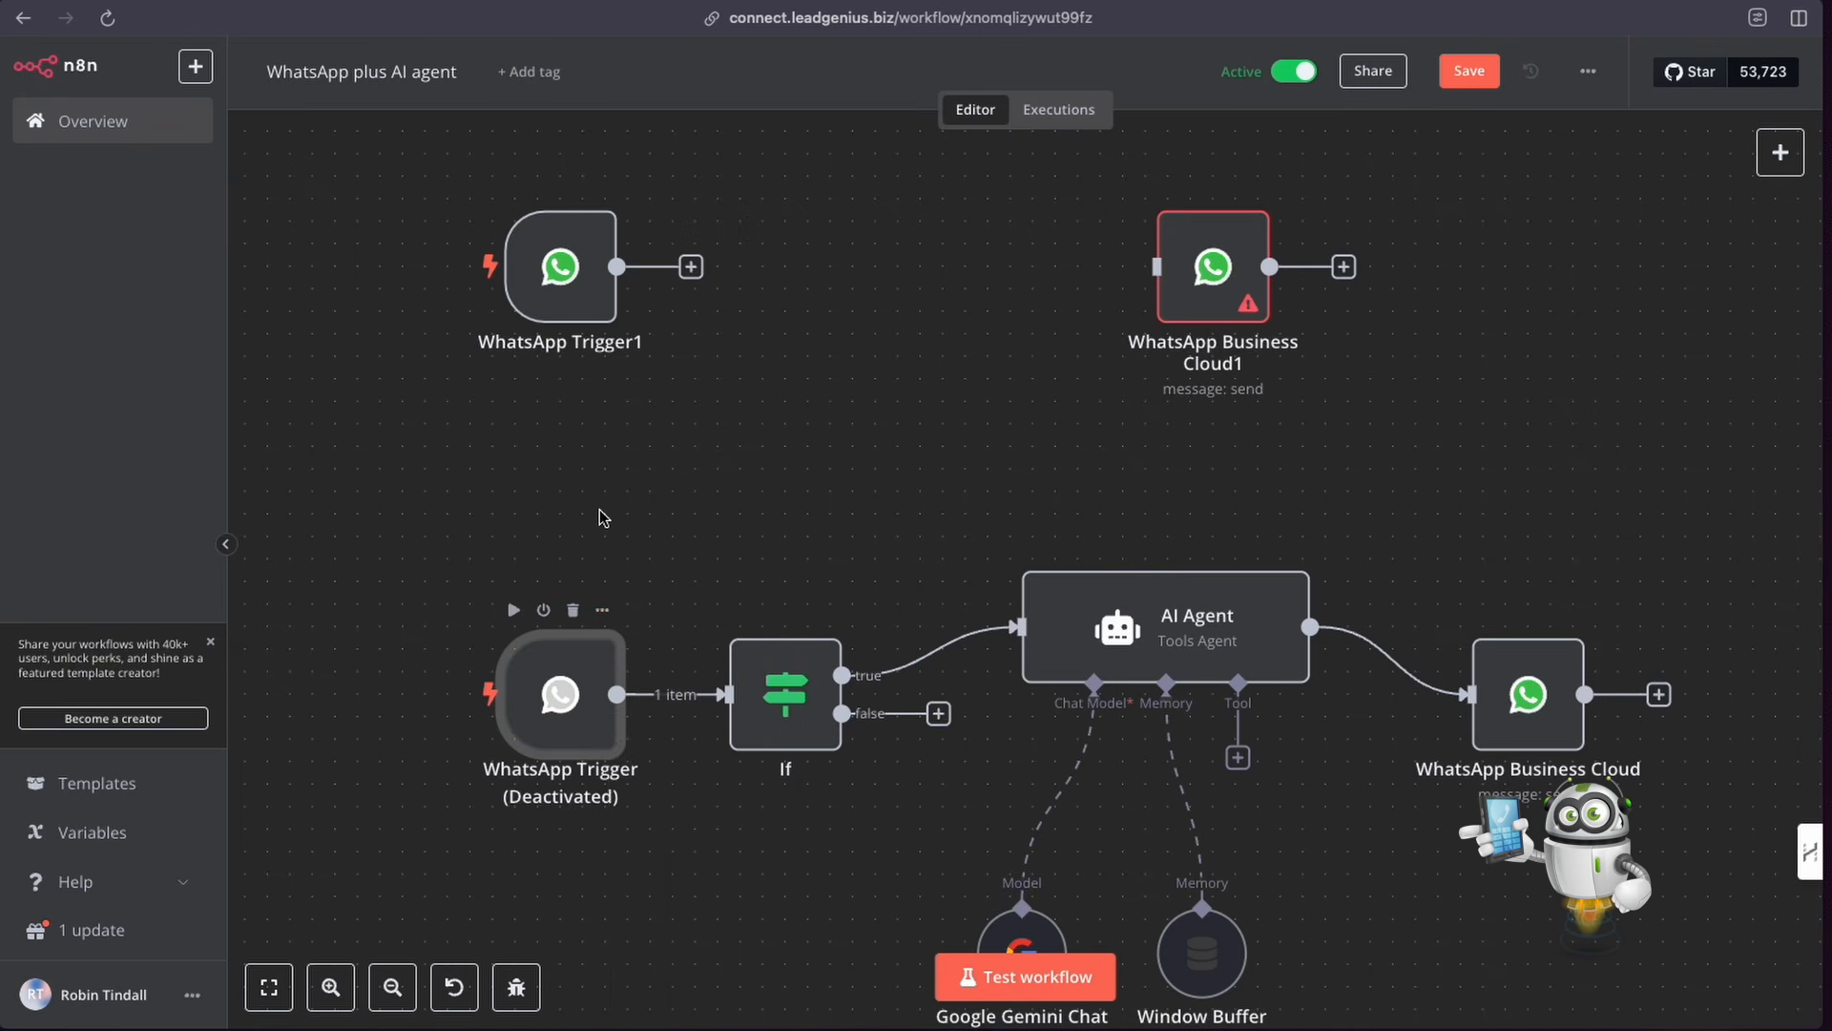
scroll(954, 277, left, 1)
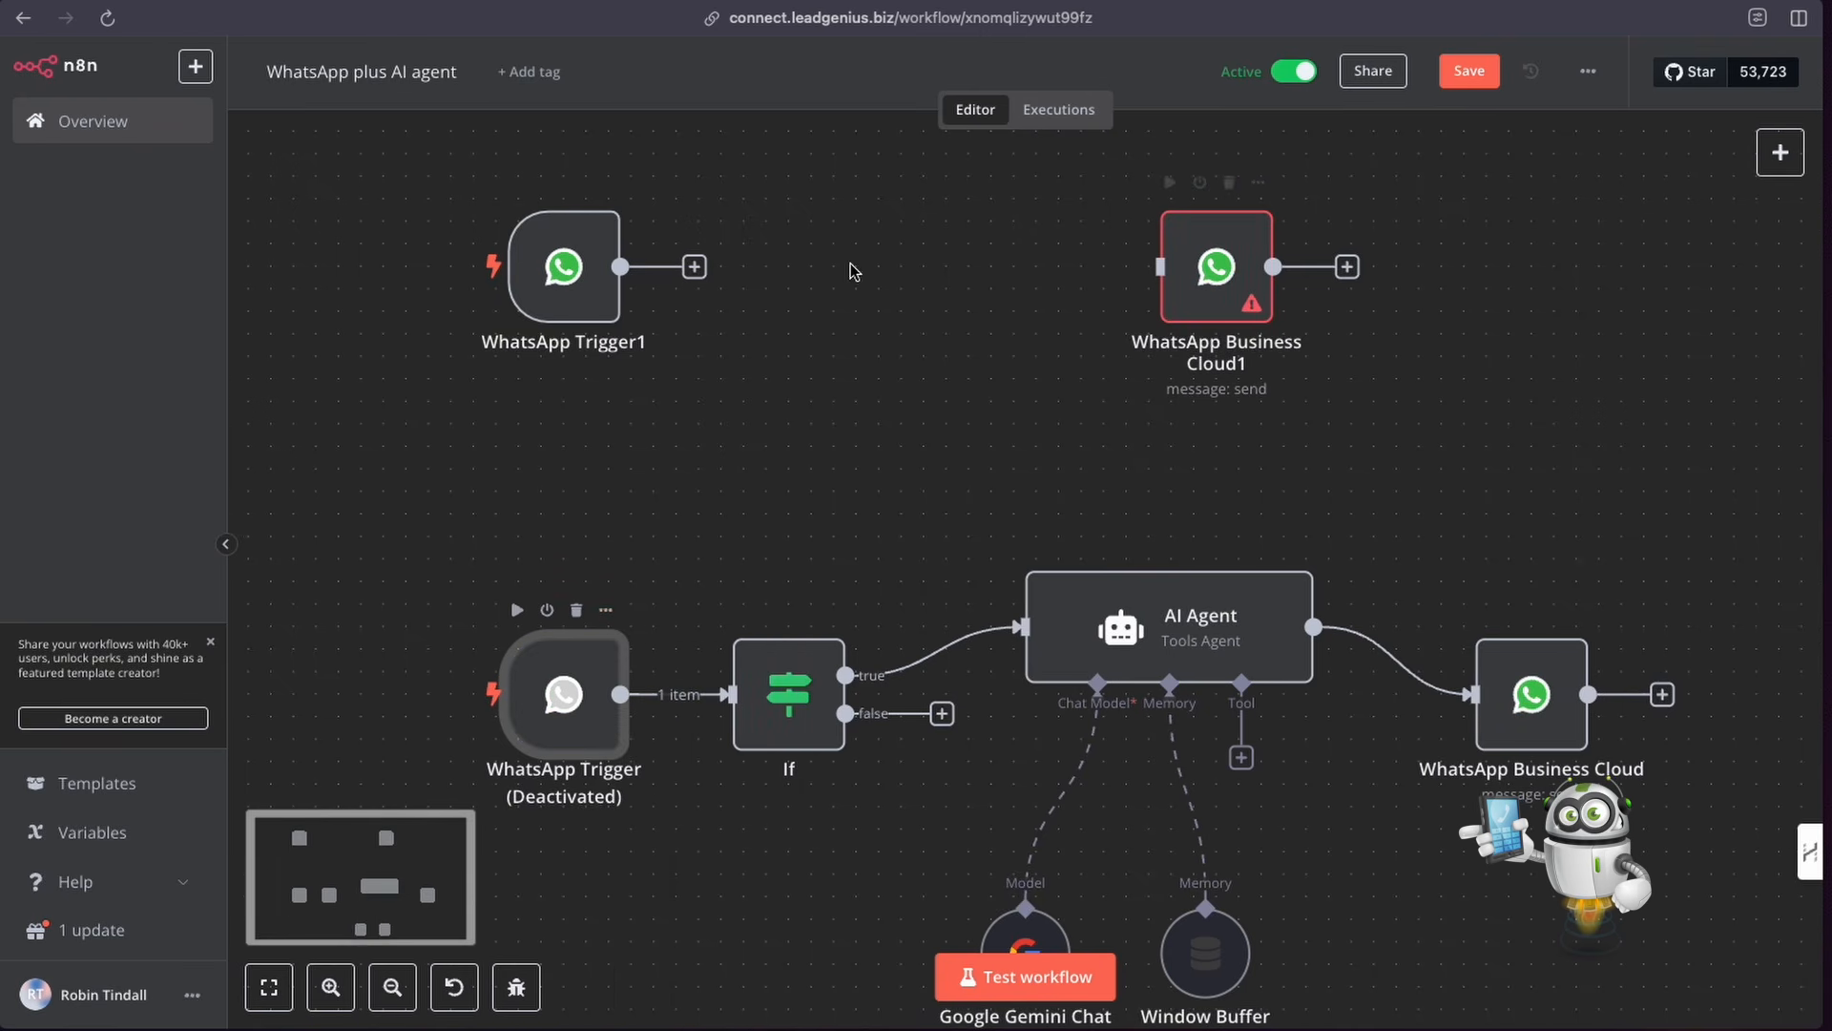
drag(559, 262, 601, 261)
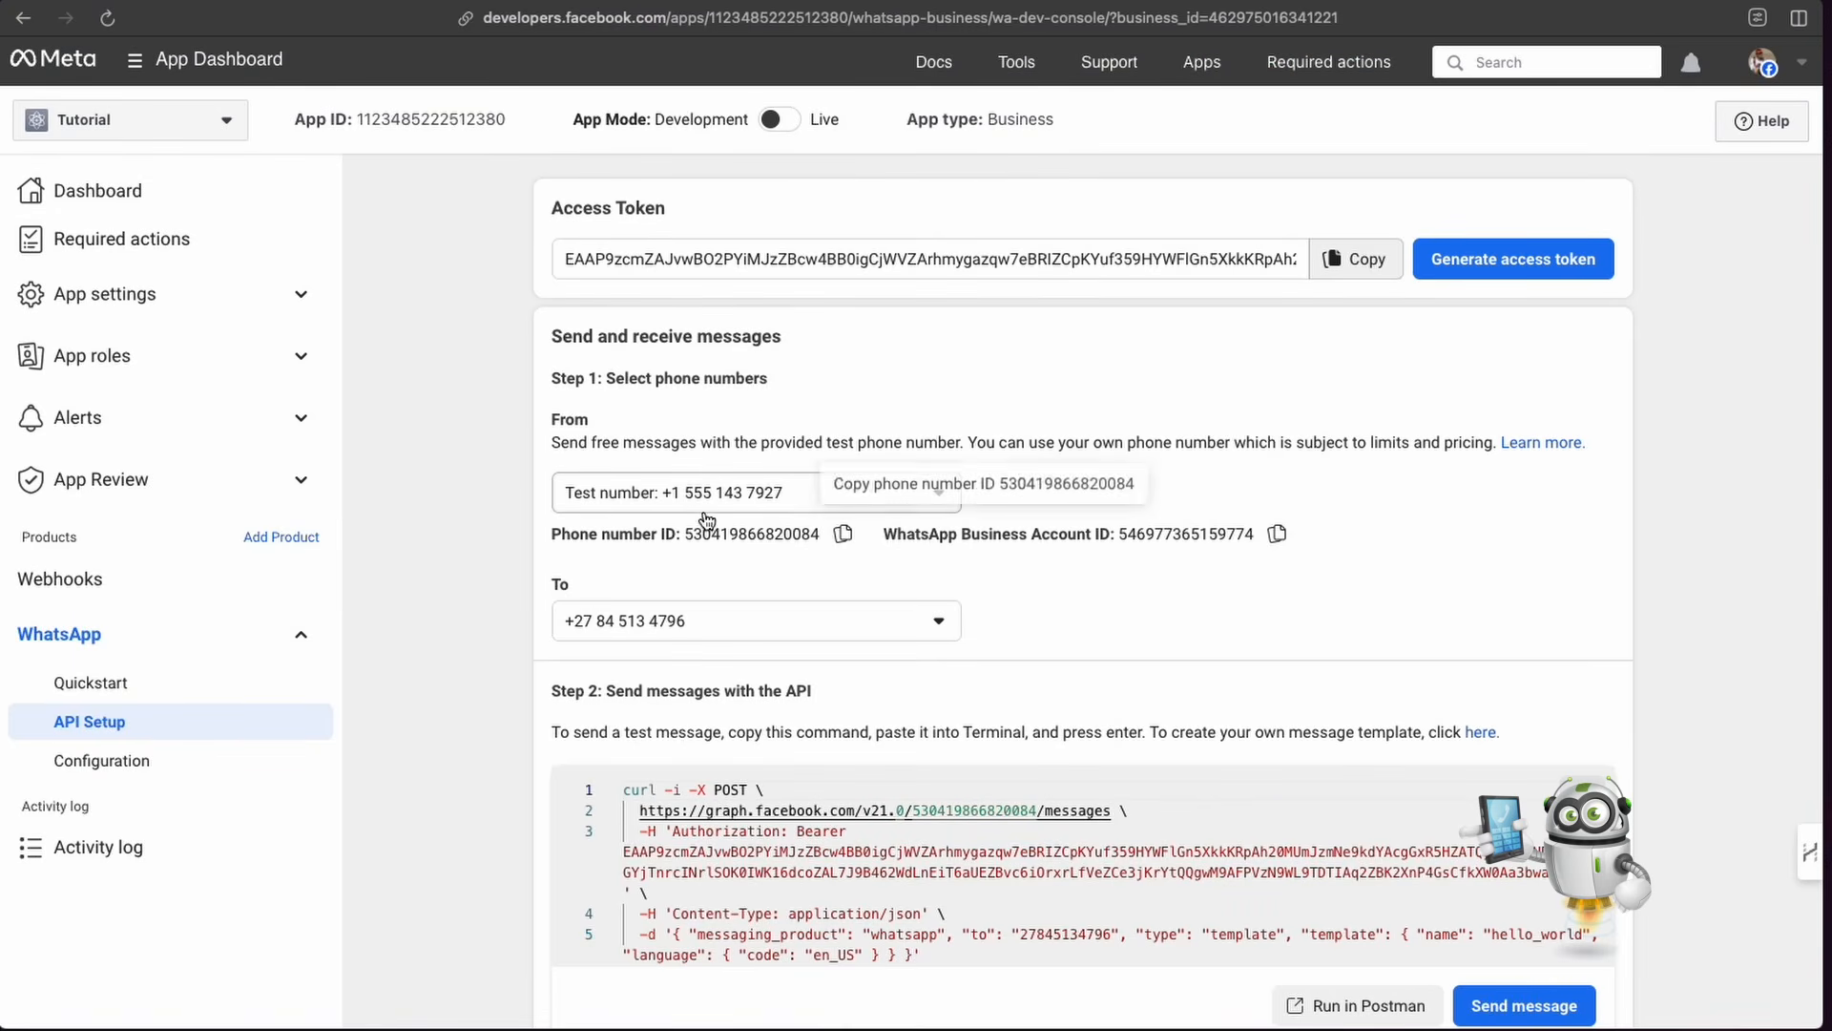
scroll(704, 514, down, 1)
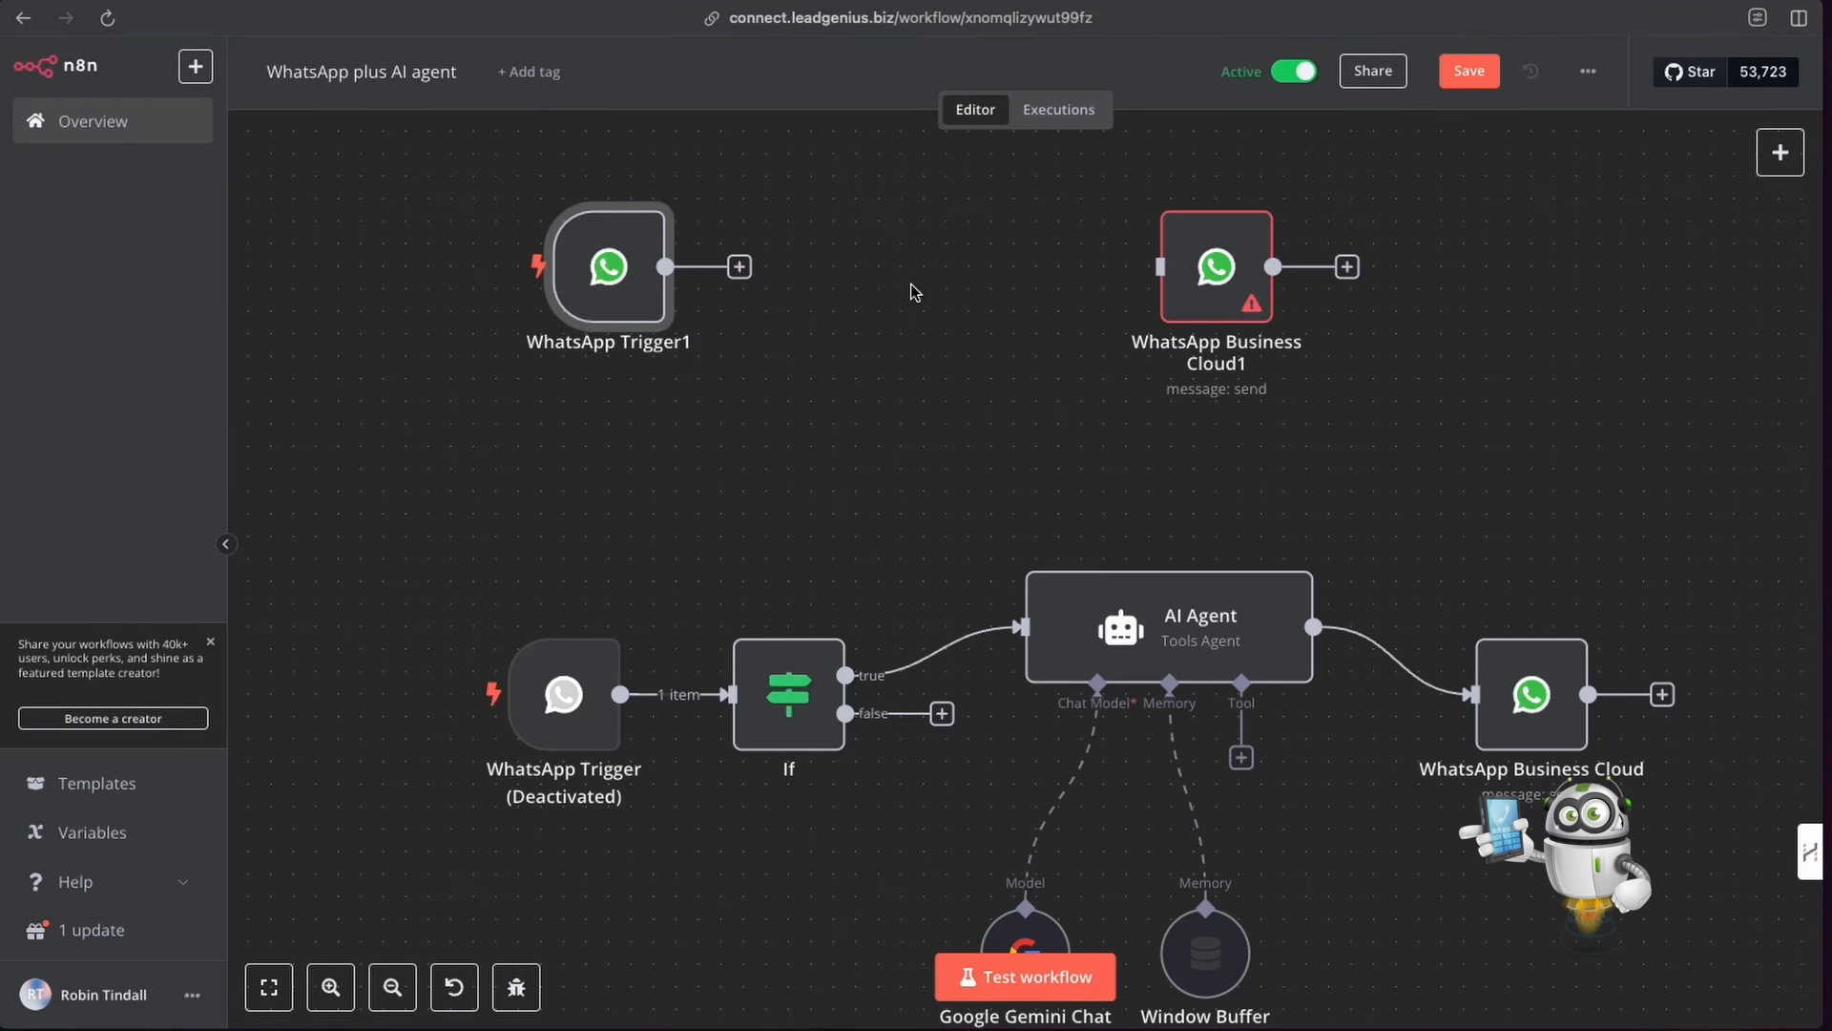
click(1479, 78)
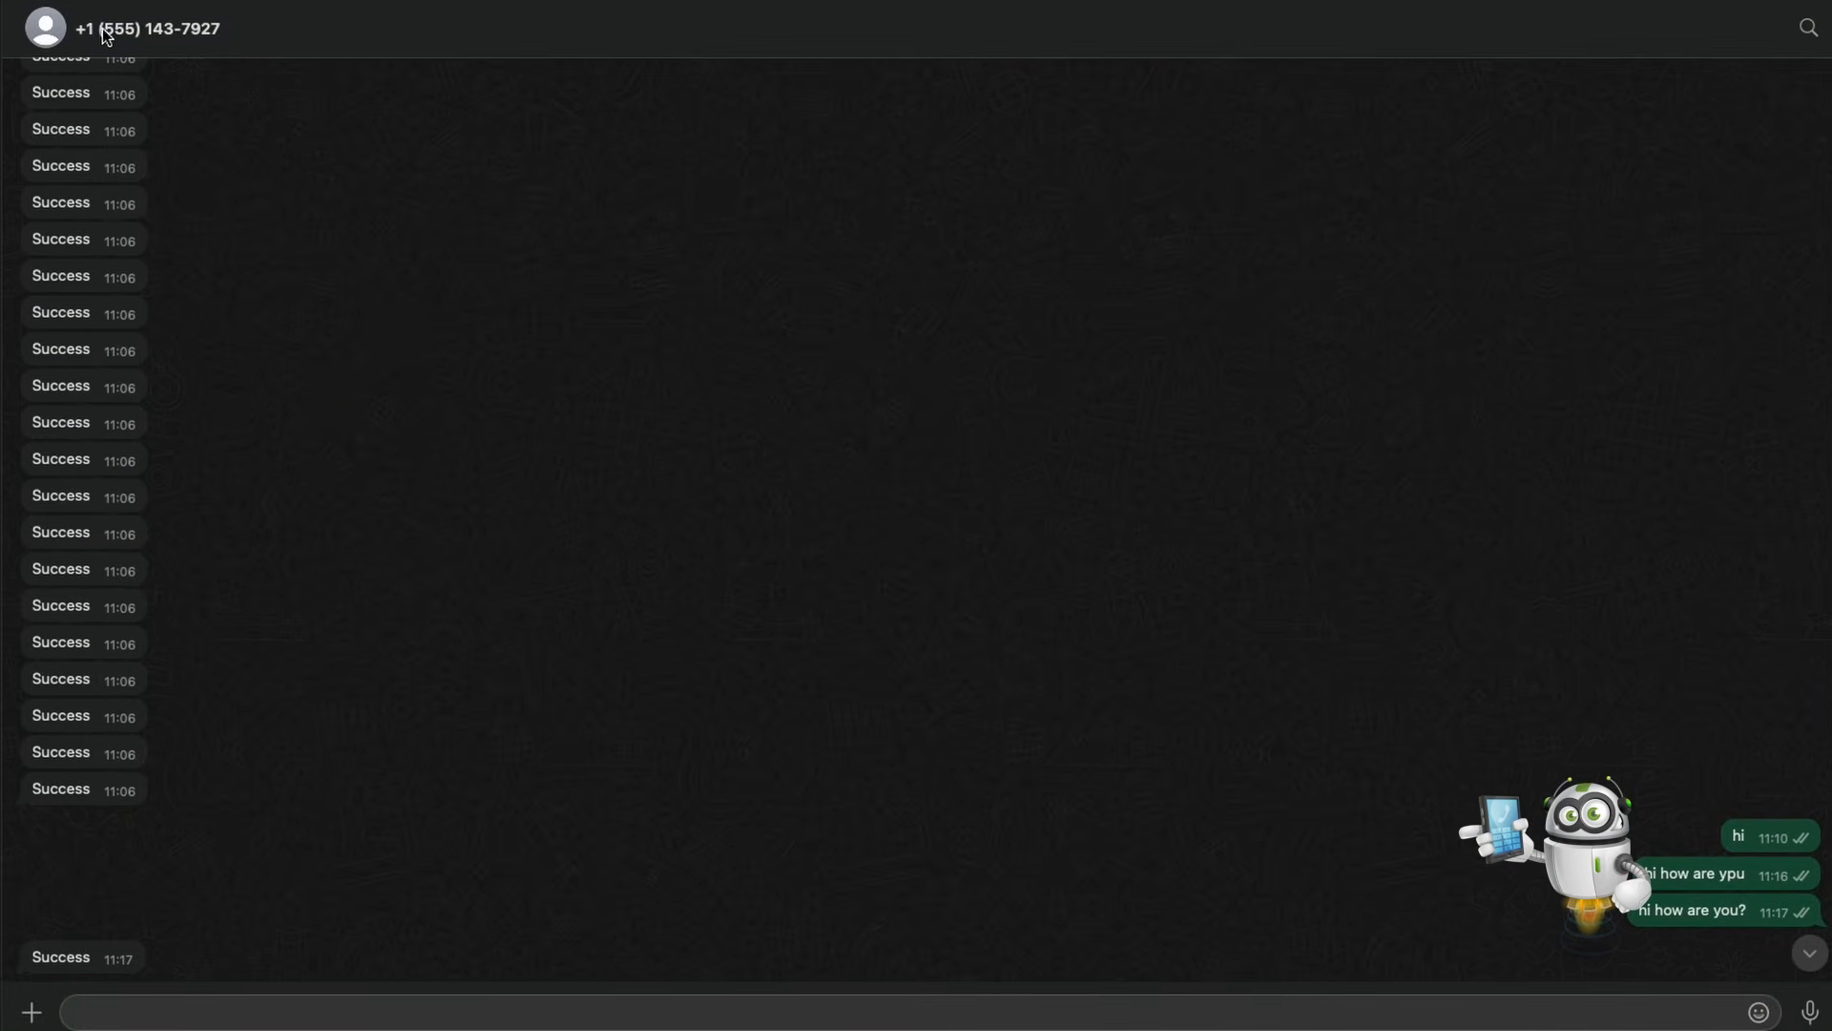
Step: Send the message "hello" to the Meta test number in the WhatsApp chat
click(199, 1009)
scroll(233, 627, down, 6)
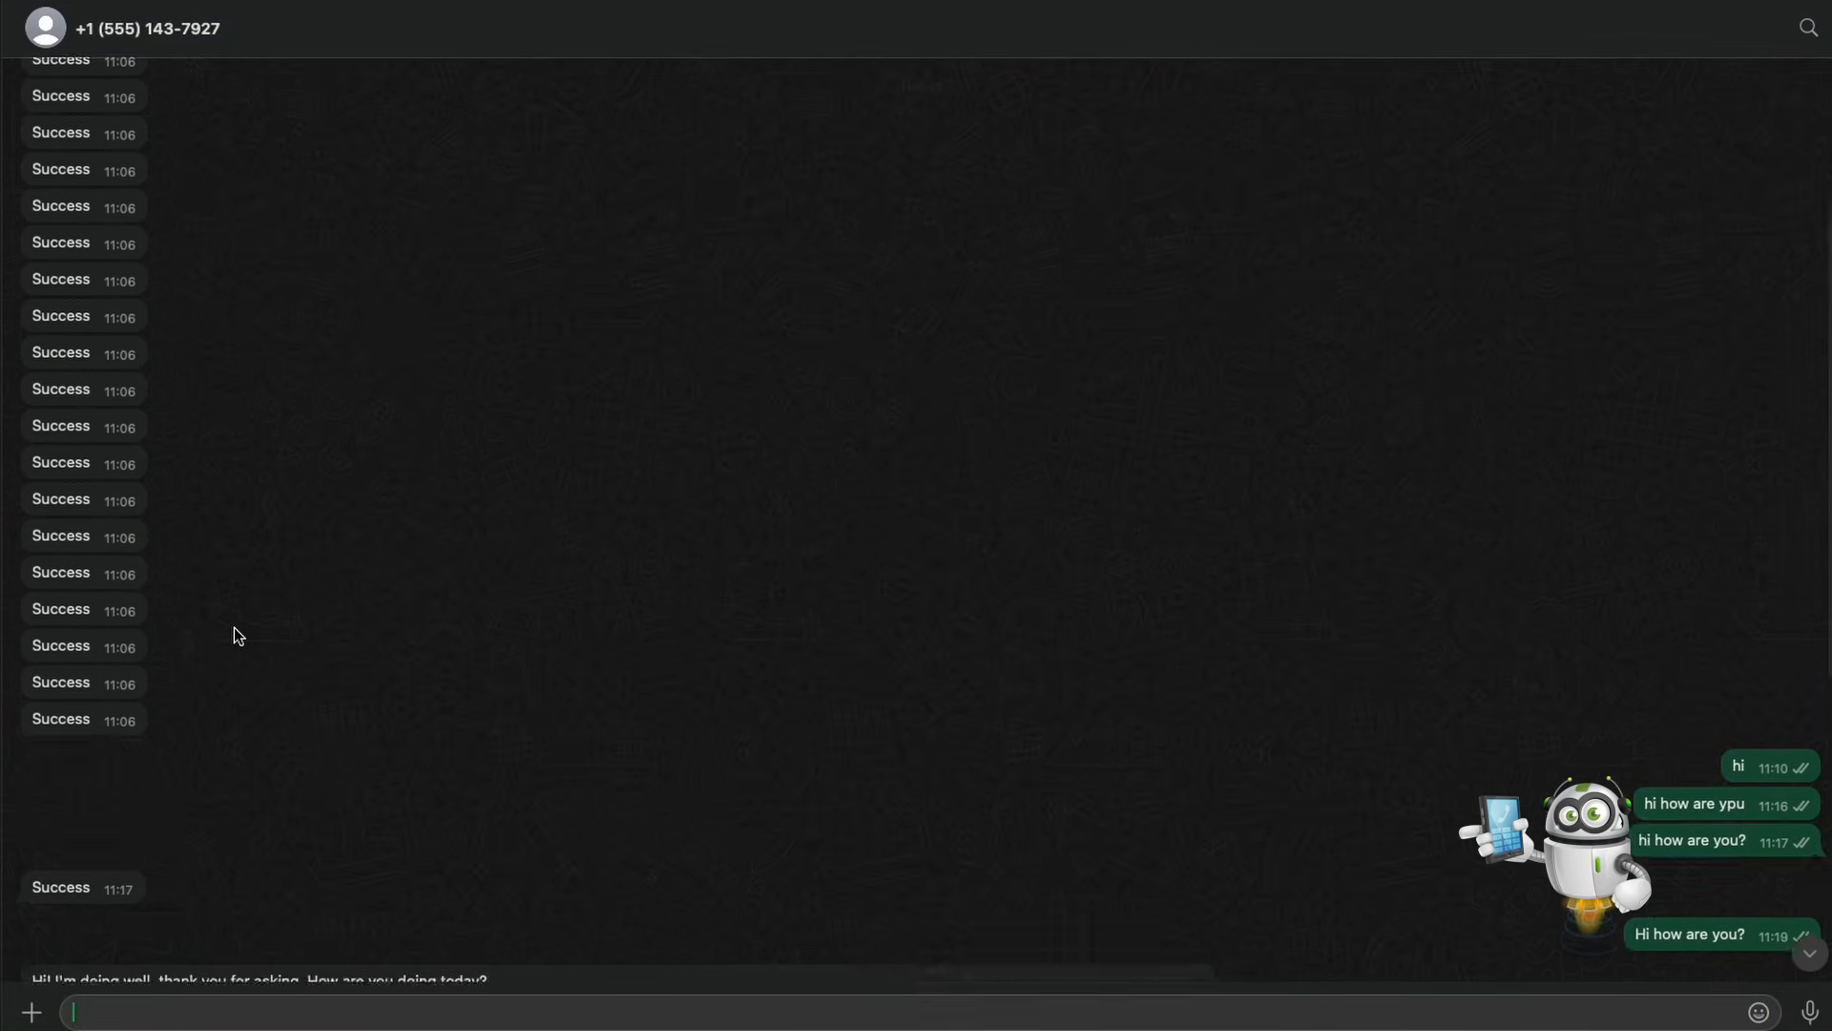
text(hello)
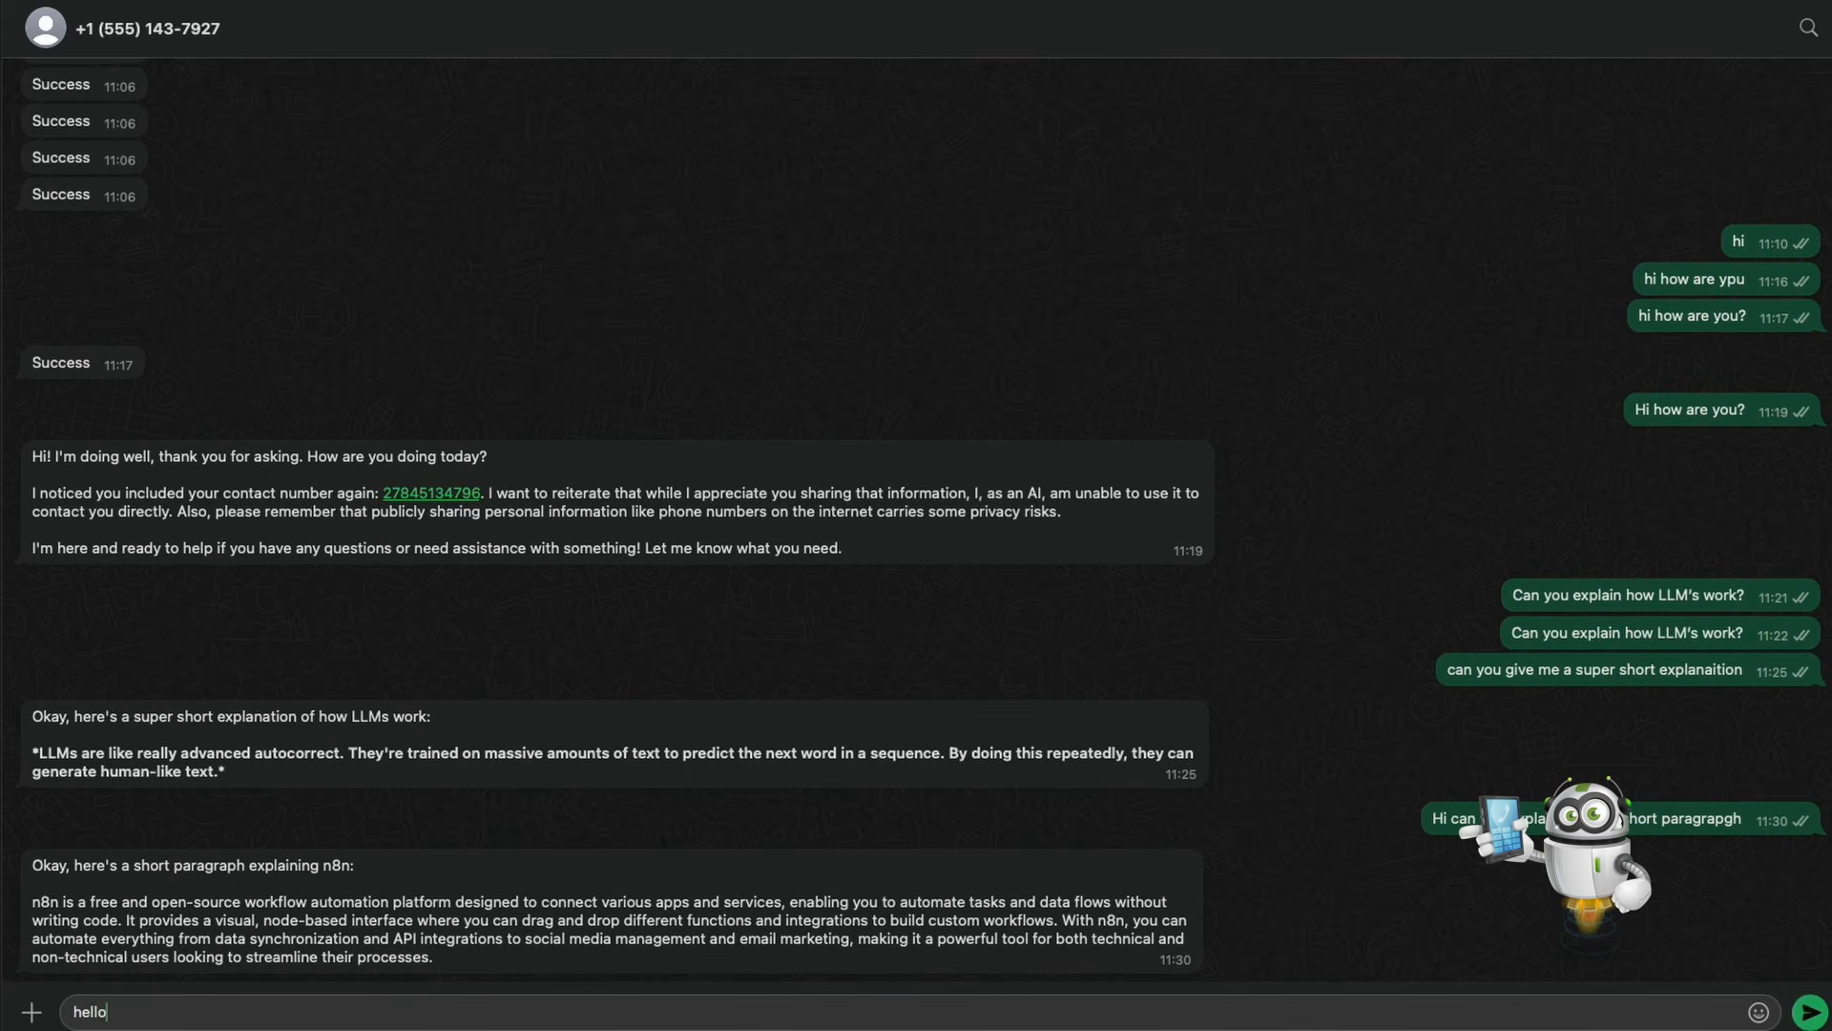
key(Return)
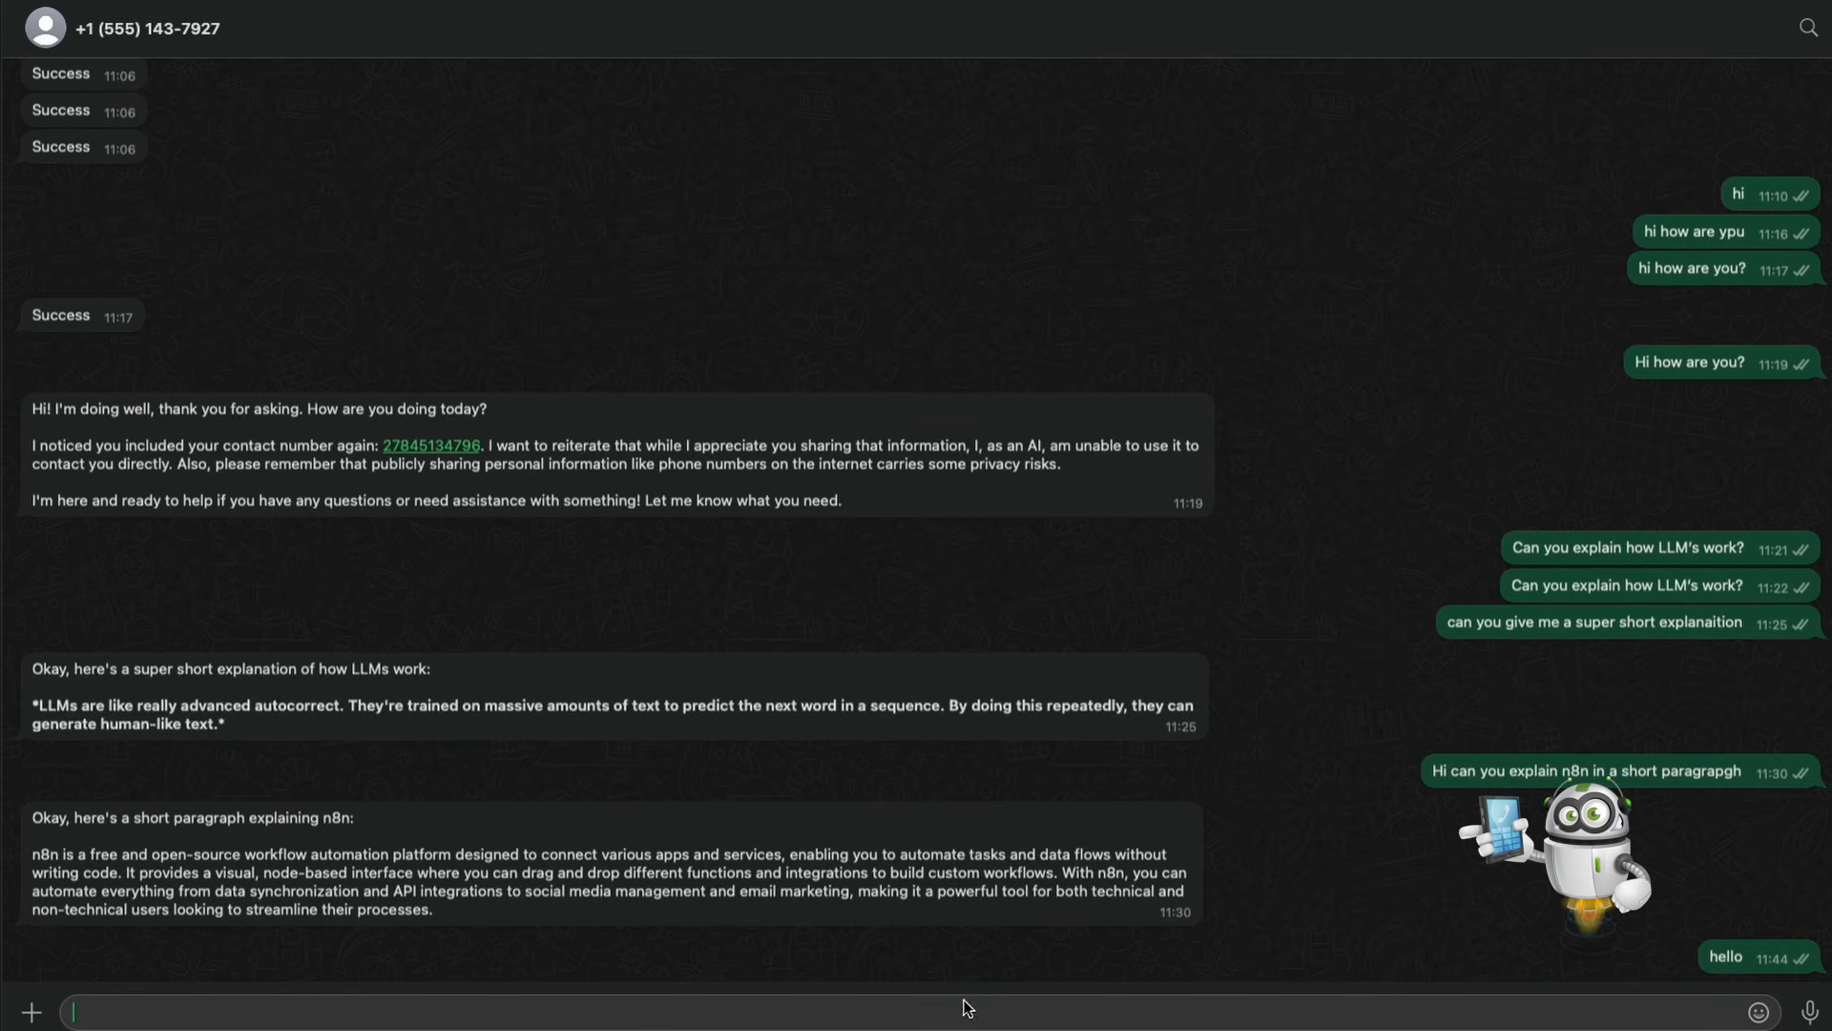
Step: Switch back to n8n, select the newest entry in the workflow's executions and open its WhatsApp Trigger1 output
key(super+Tab)
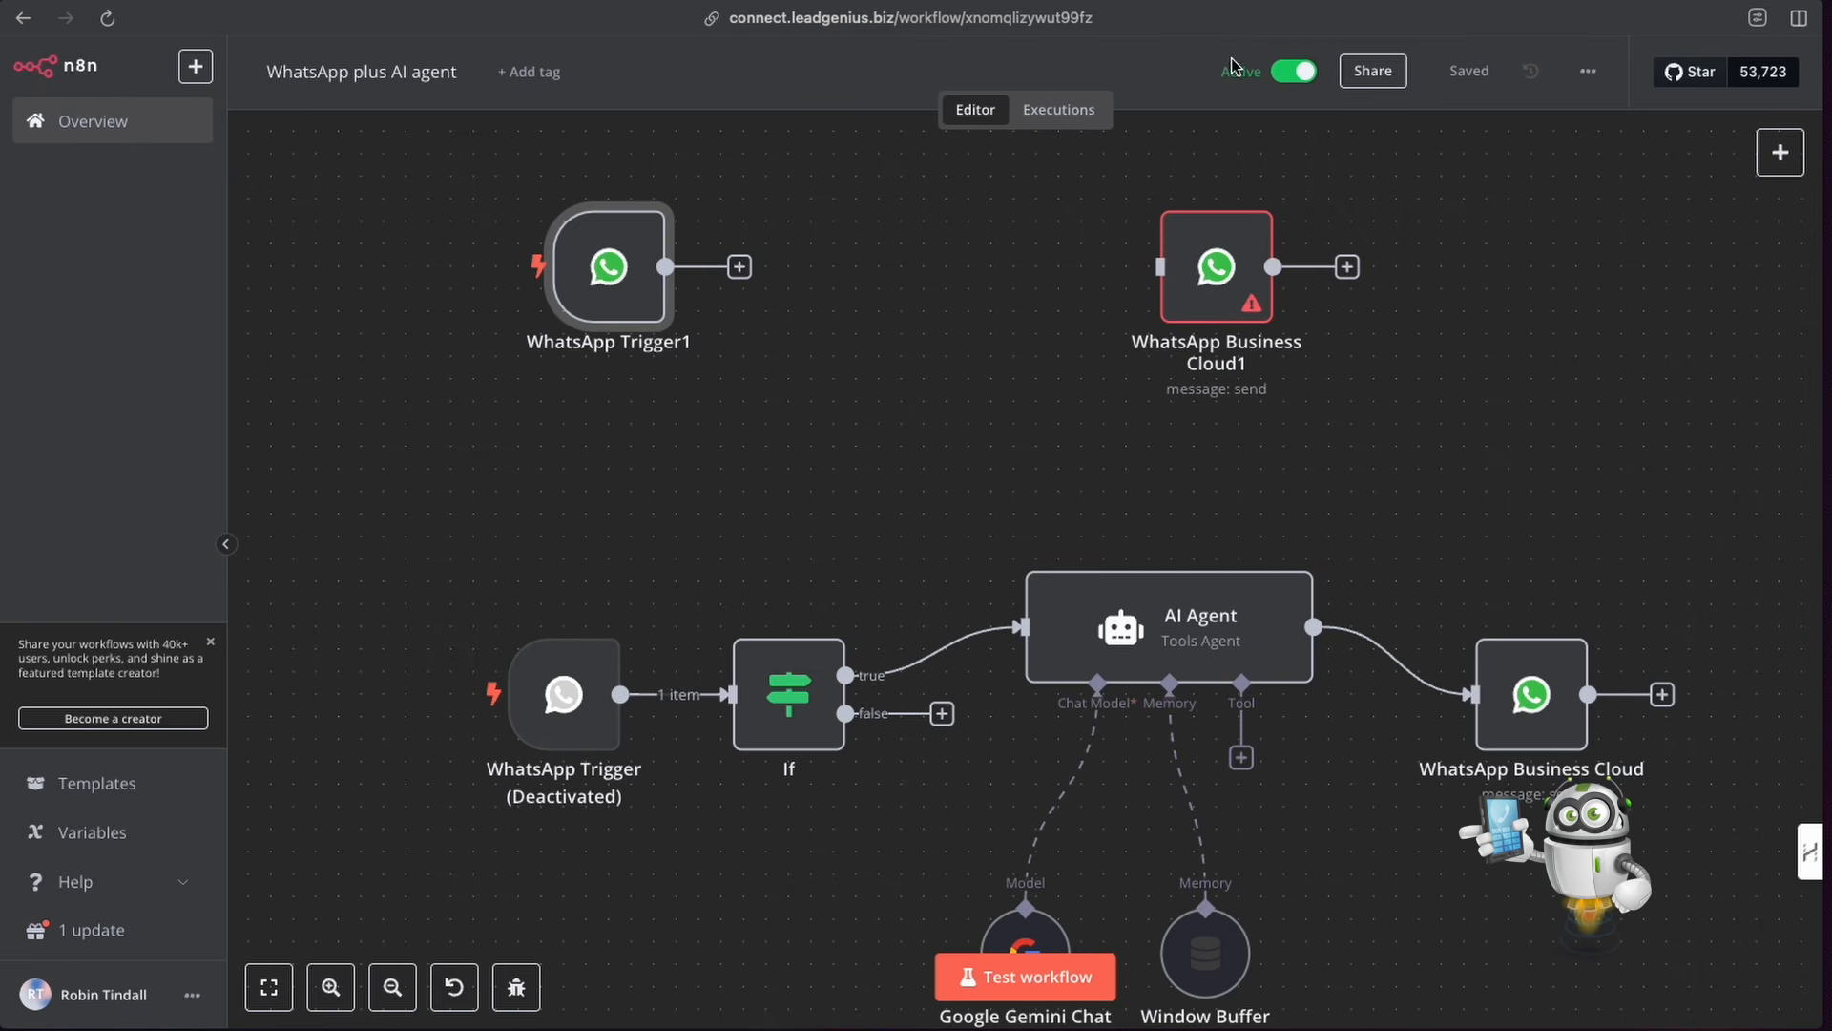
click(1076, 114)
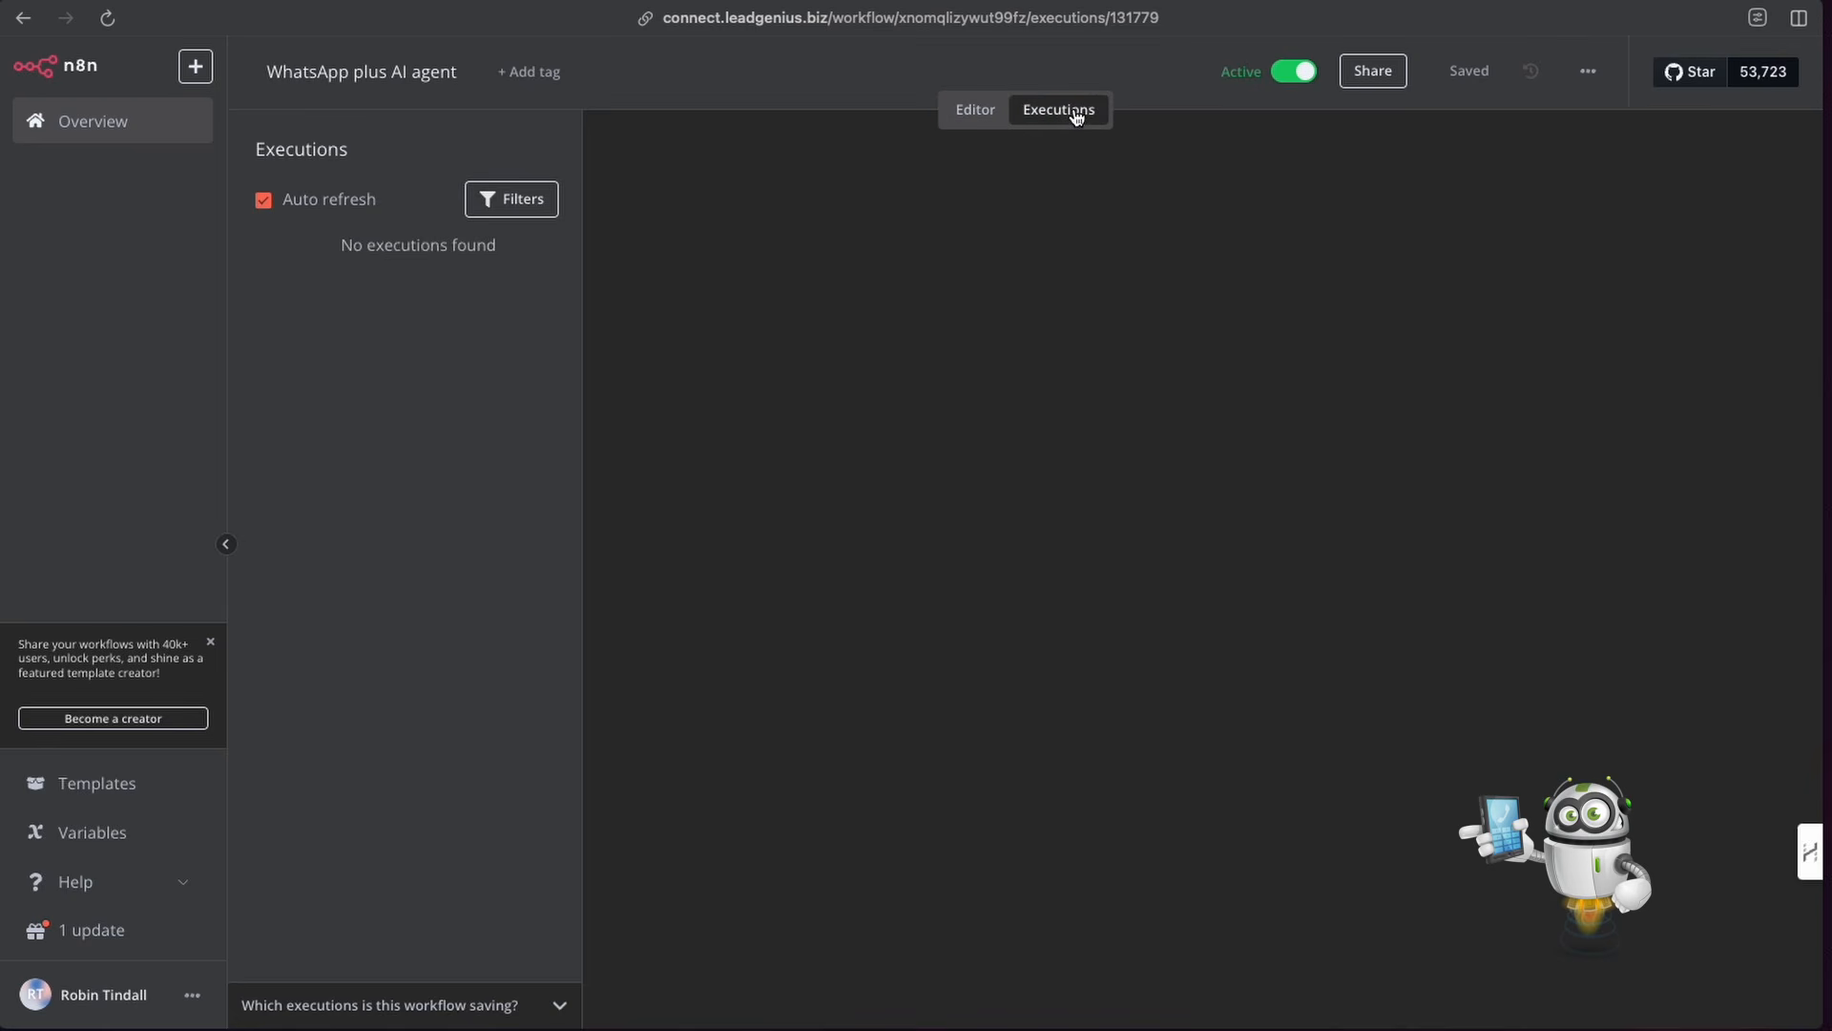
scroll(442, 385, up, 6)
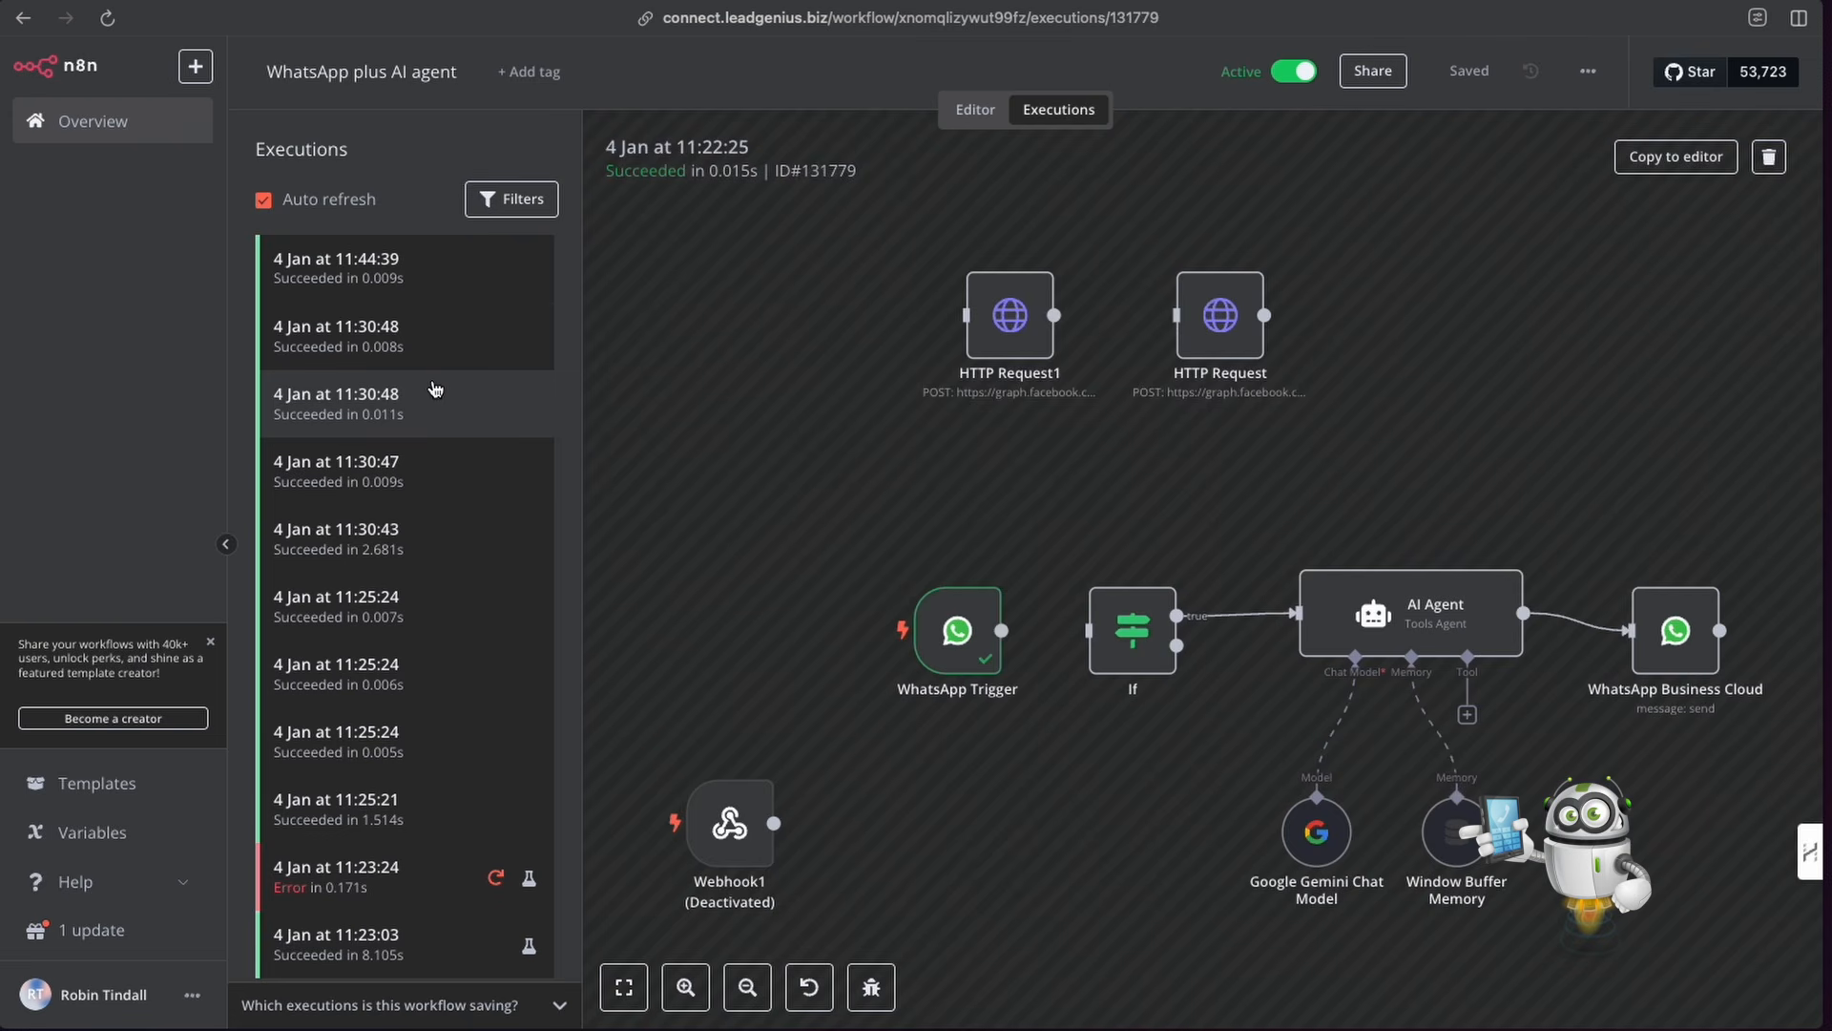
click(331, 263)
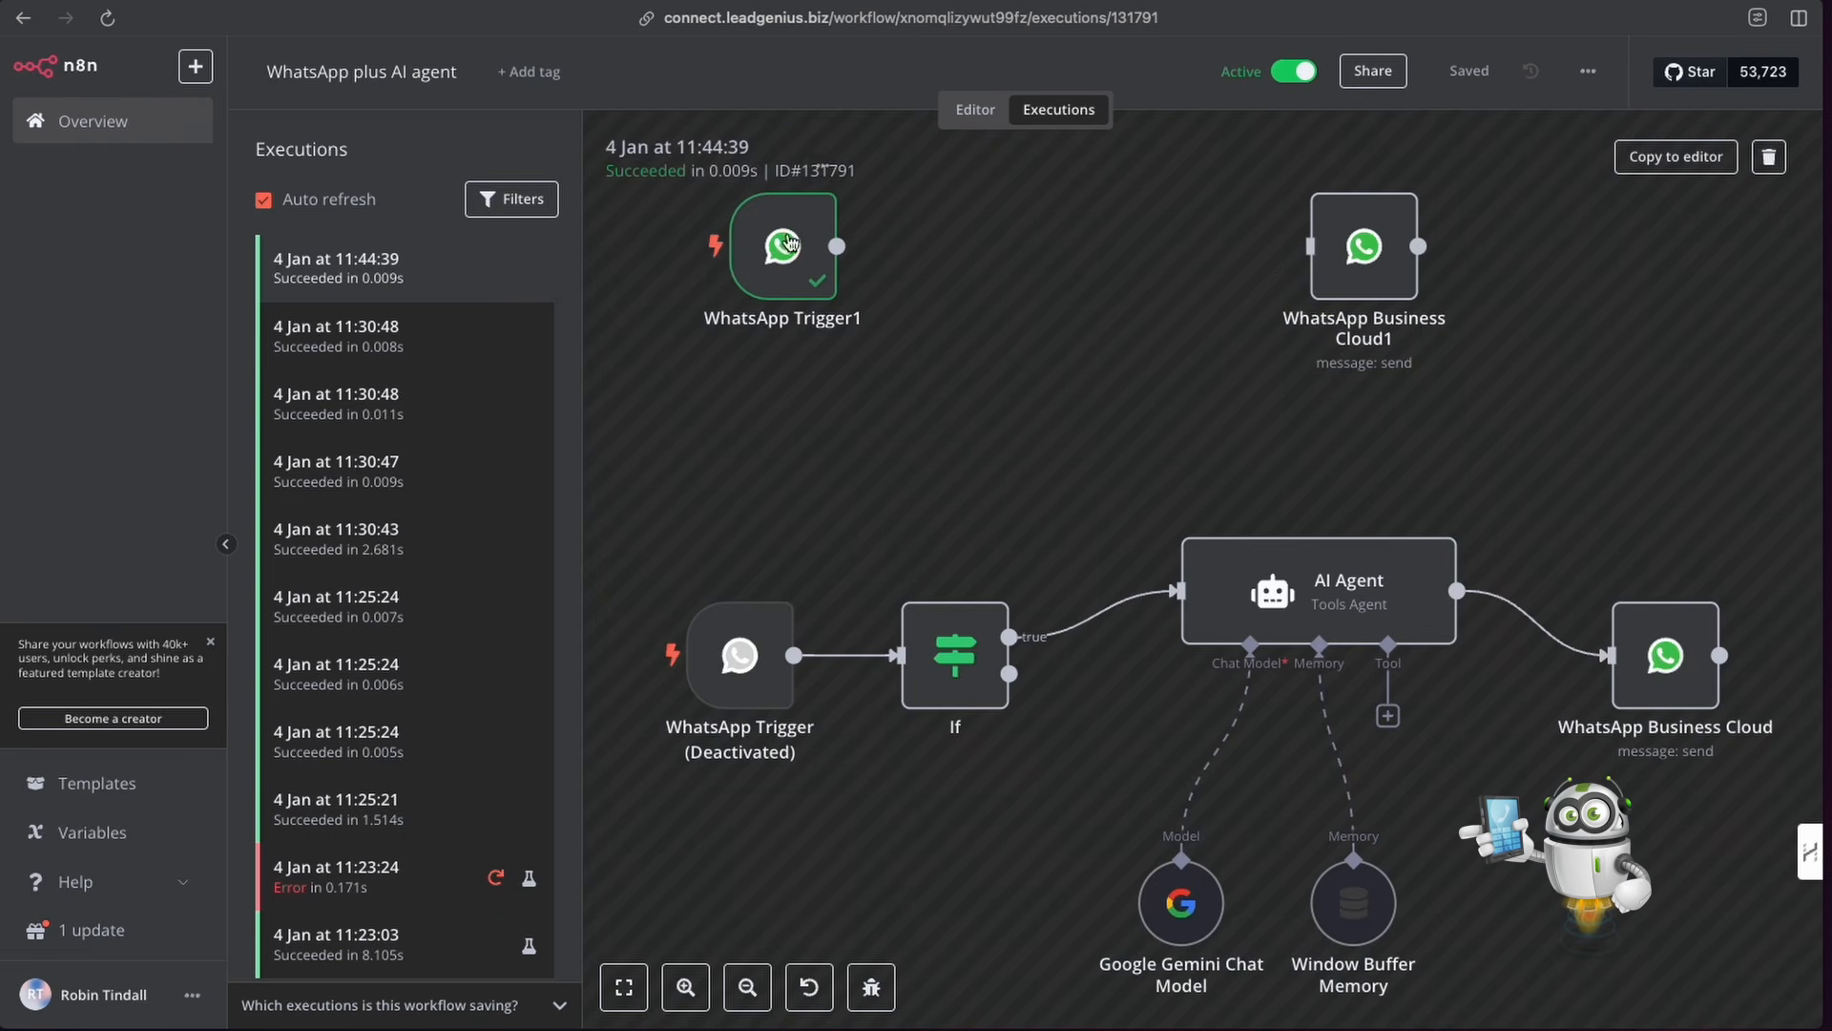
scroll(763, 270, up, 1)
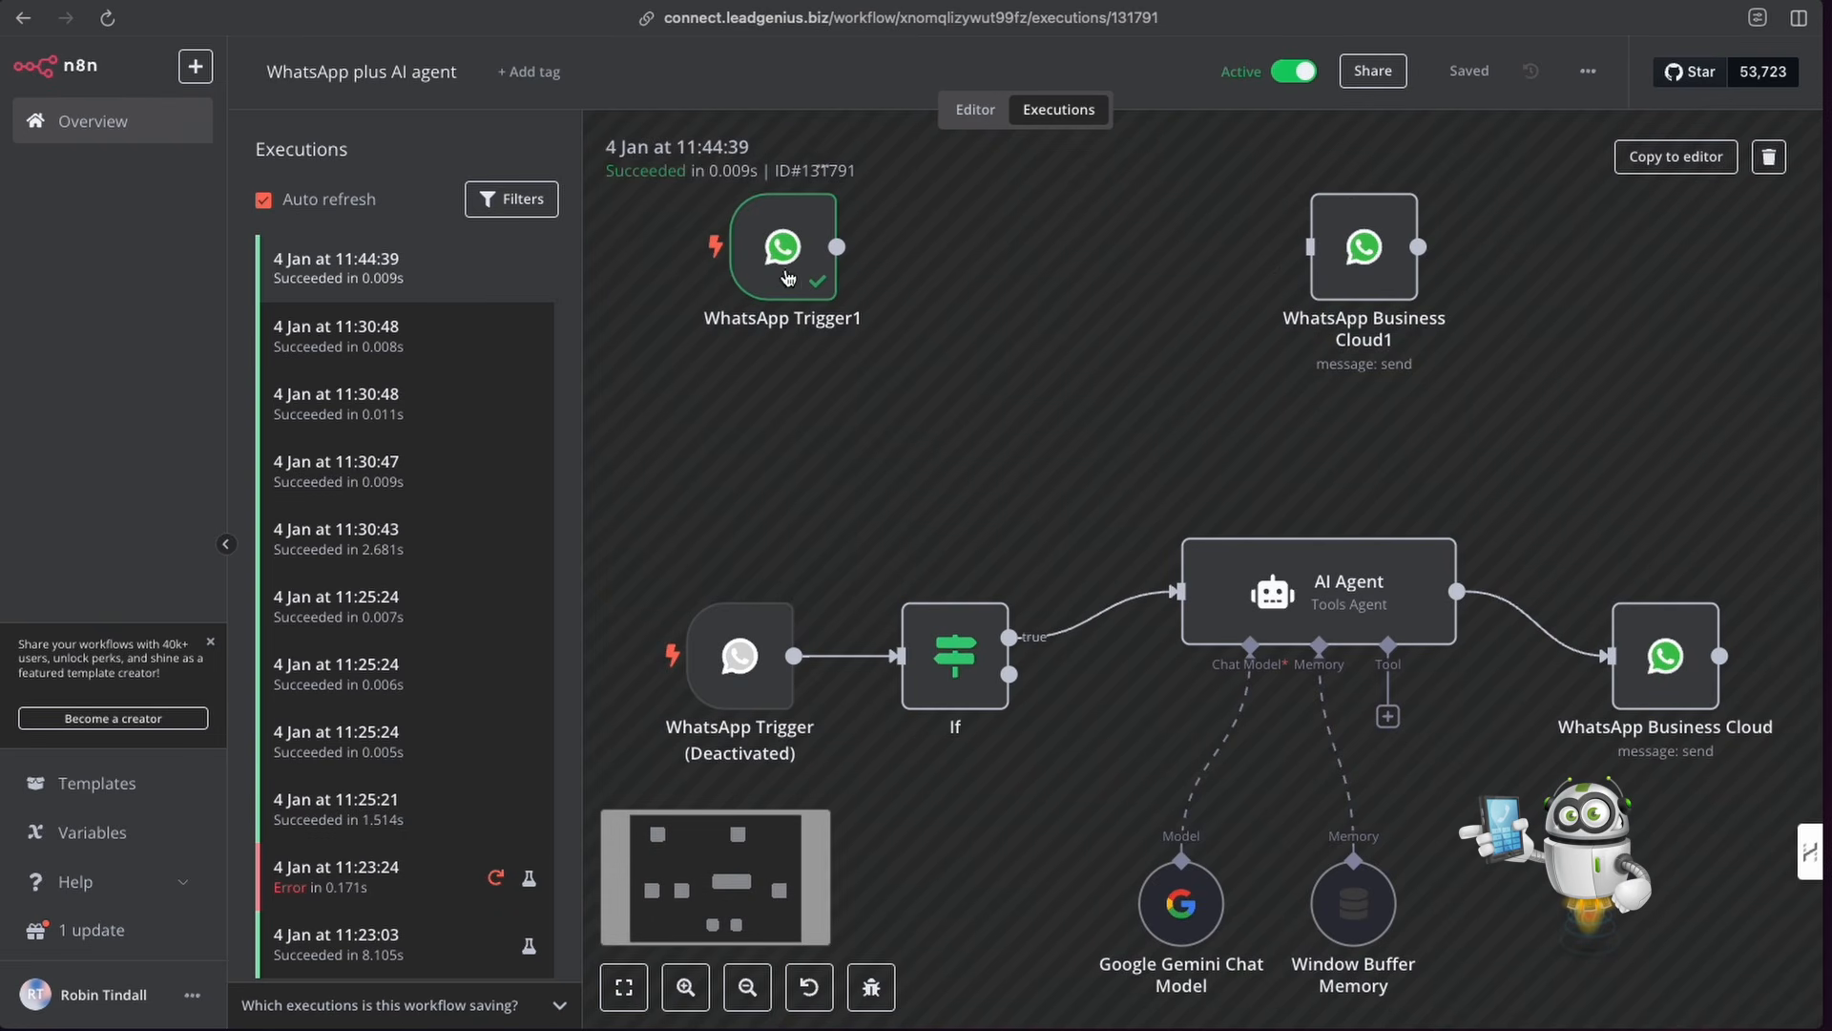
double_click(788, 250)
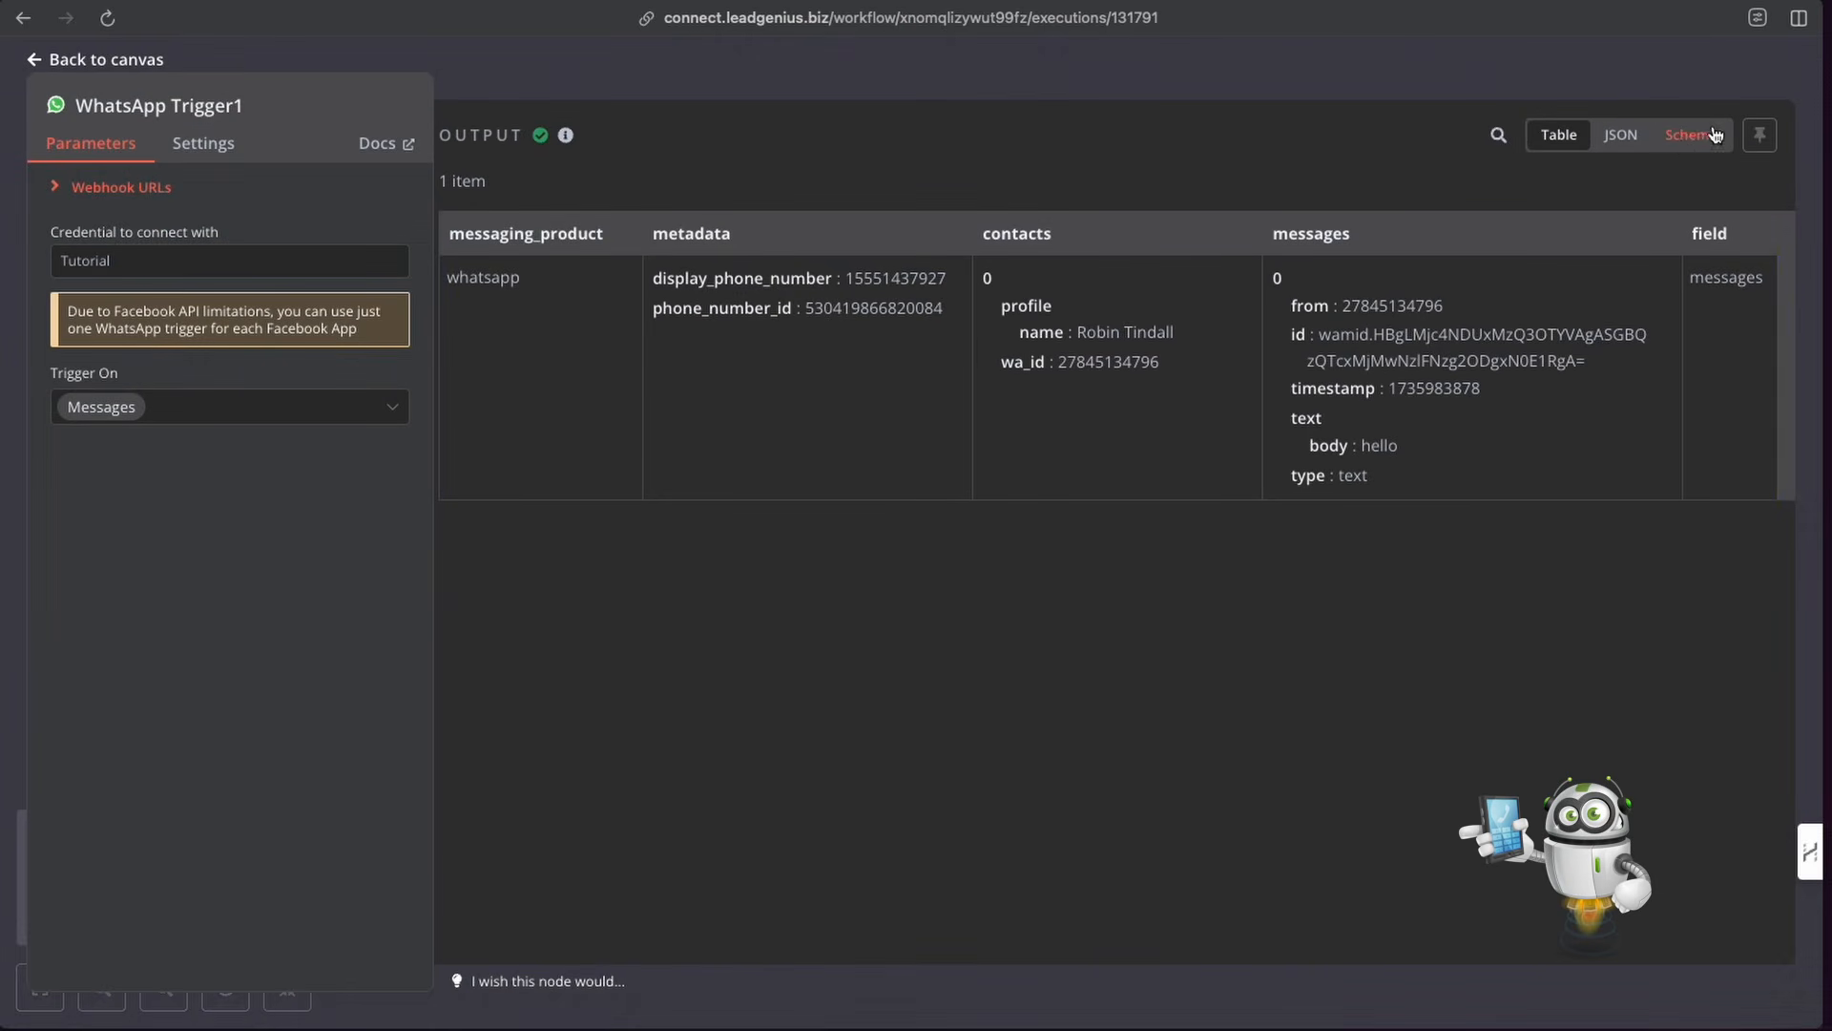
Step: Show the WhatsApp Trigger1 execution output as JSON and copy the entire output data
click(1621, 134)
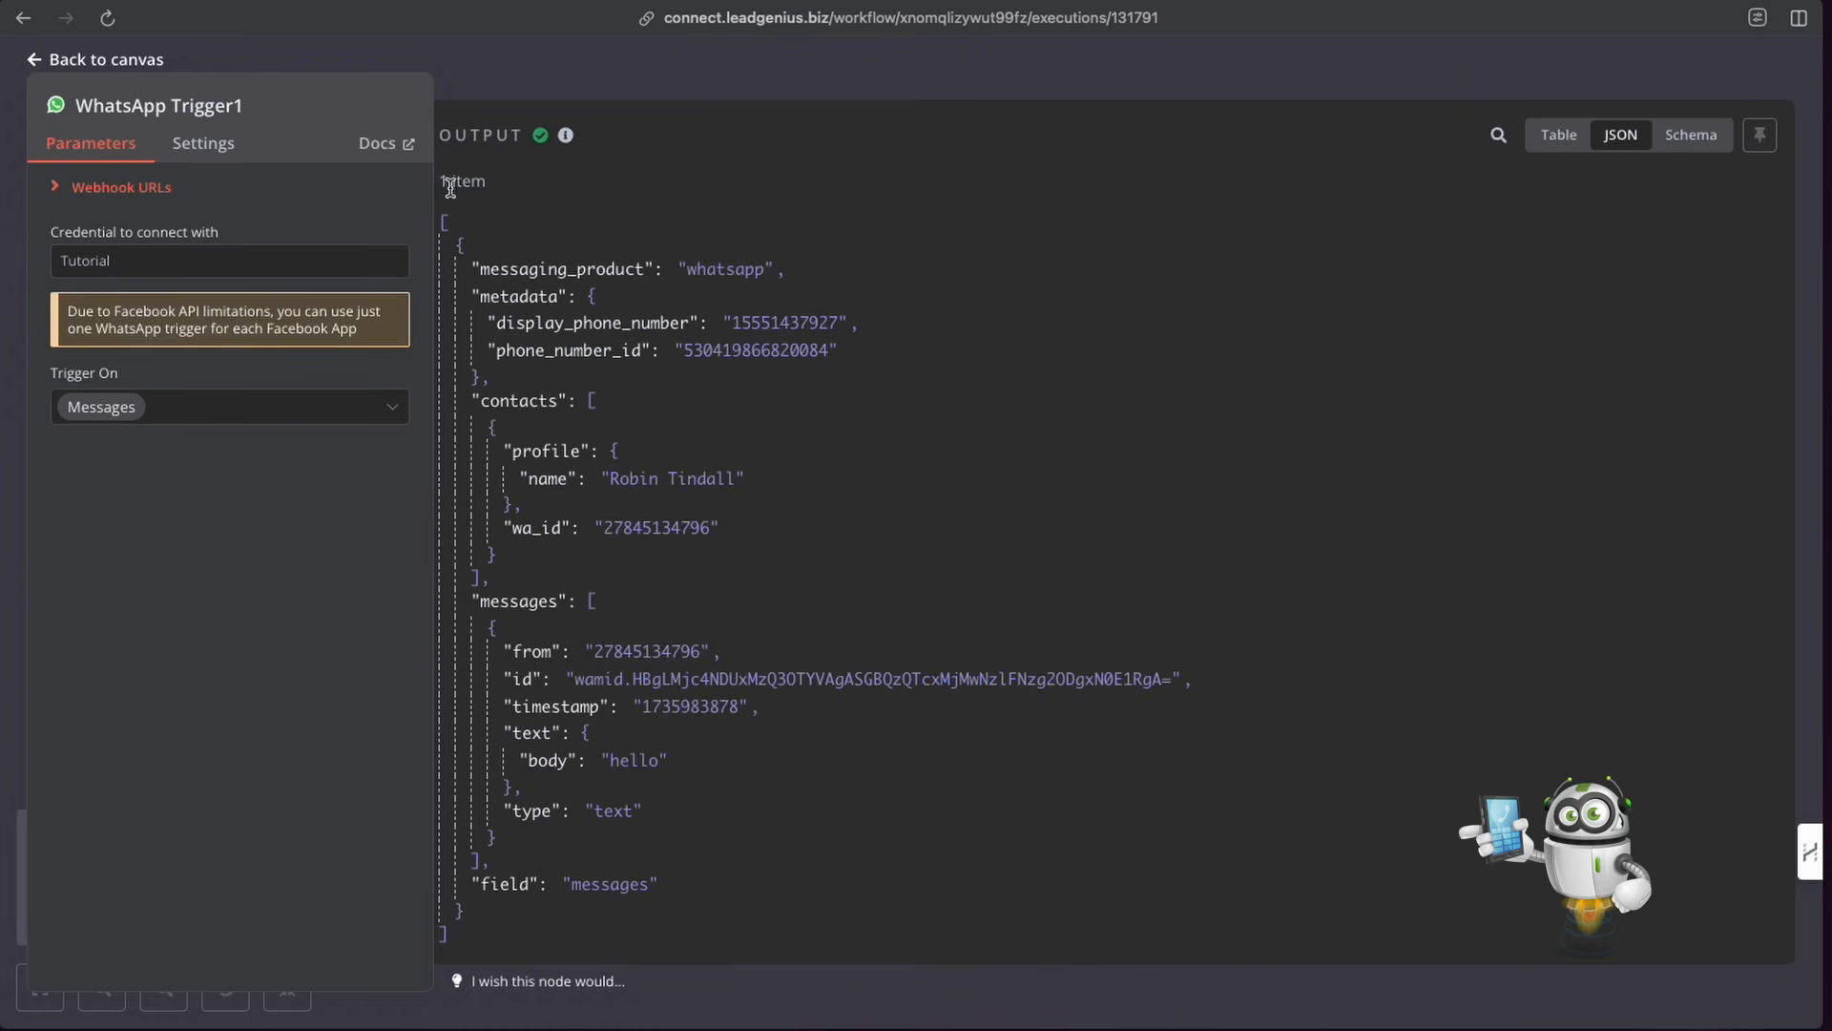
click(1586, 152)
click(1689, 138)
click(1627, 148)
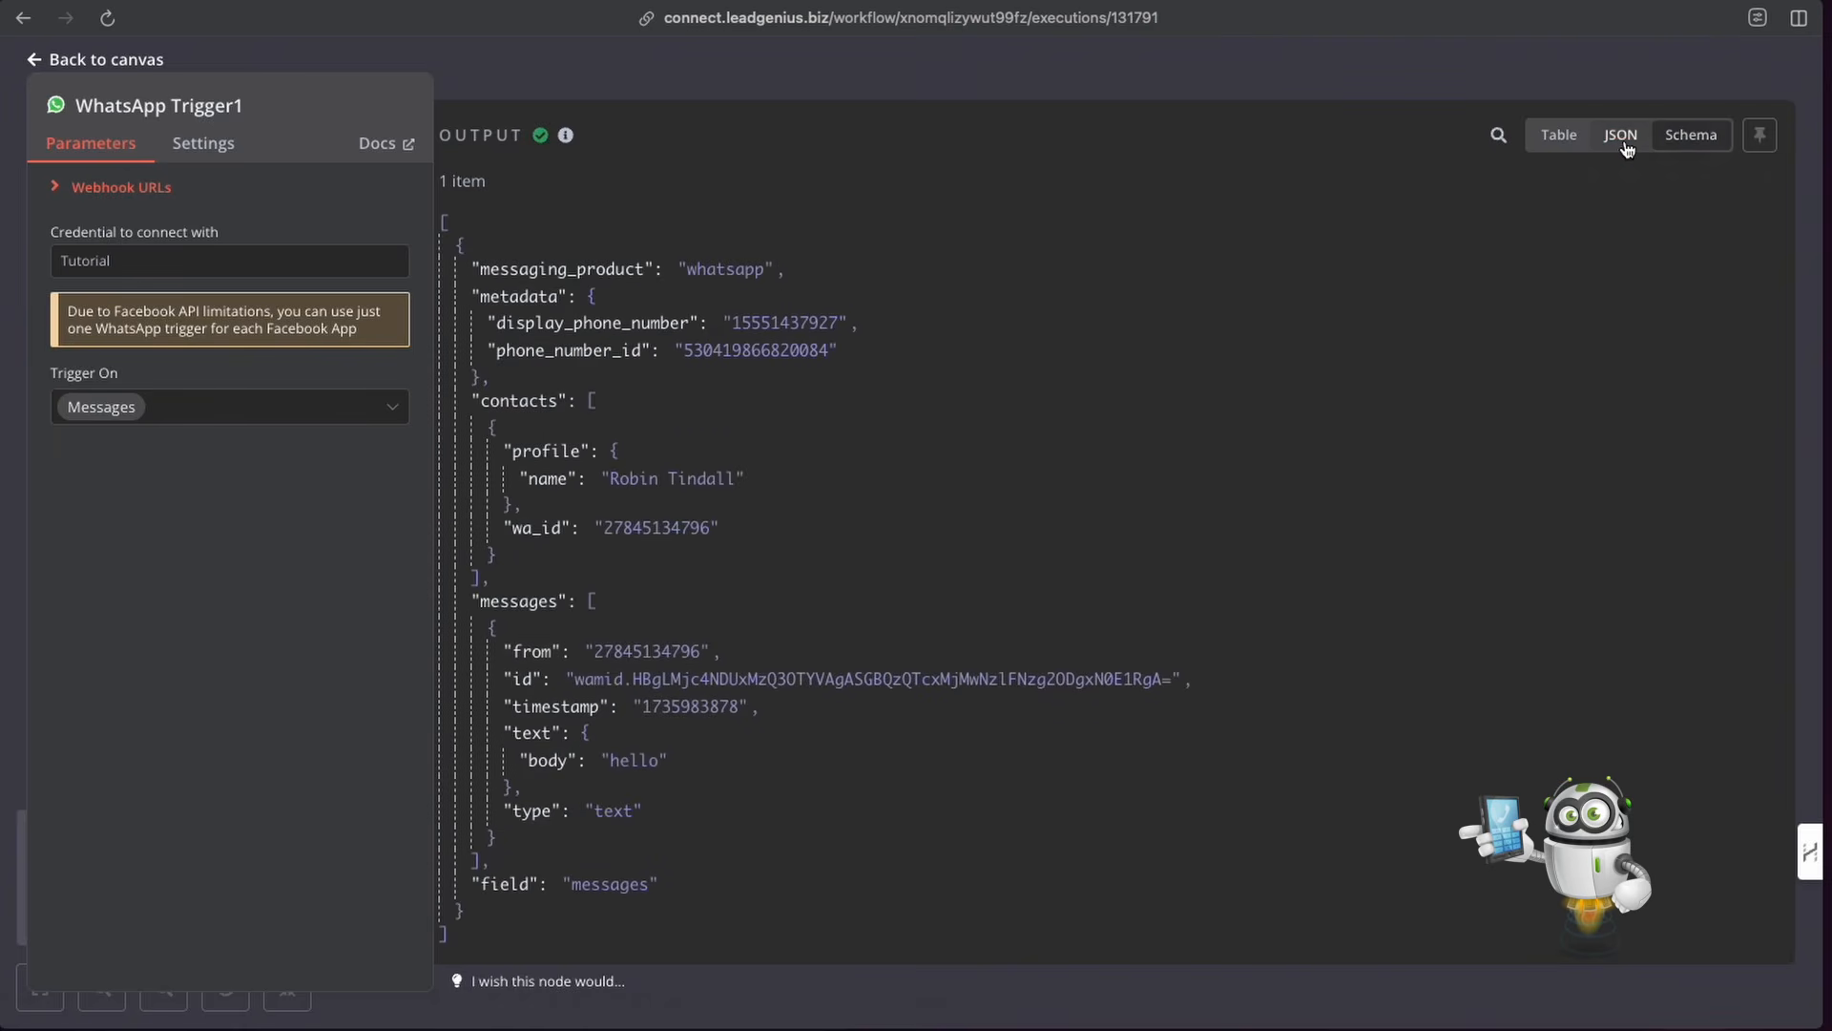
click(1761, 234)
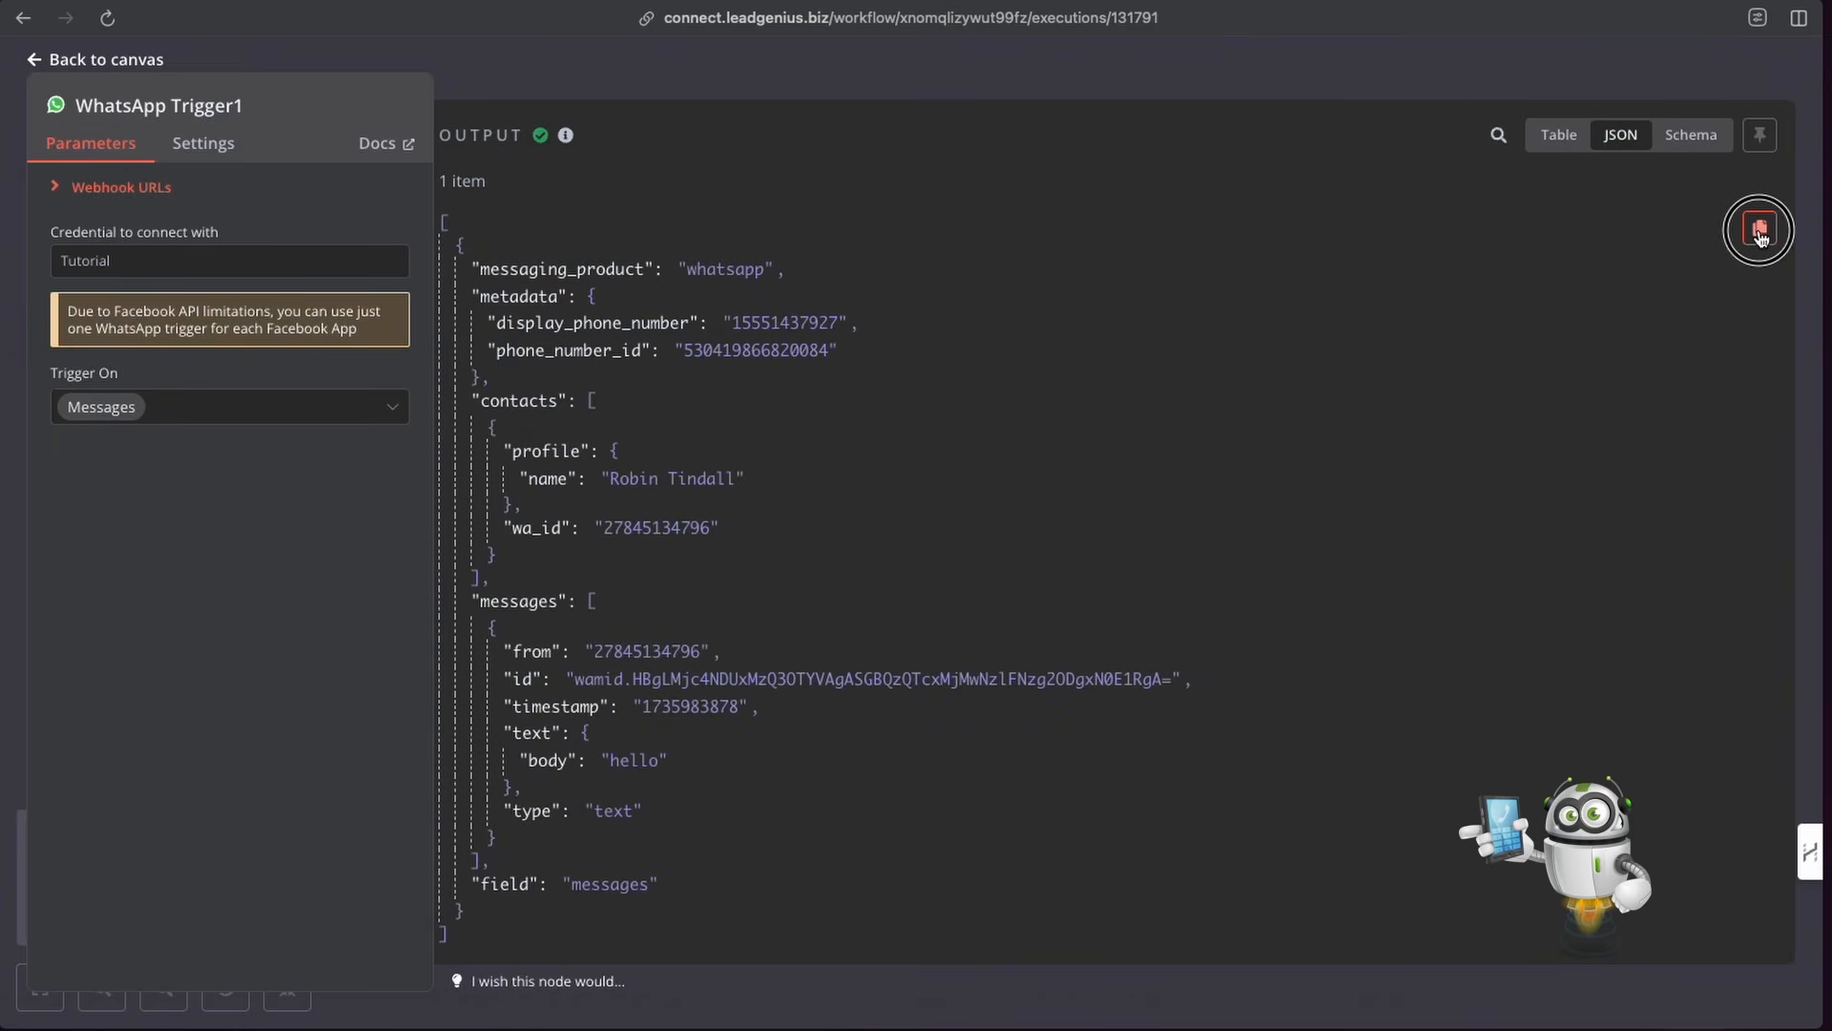
click(1760, 234)
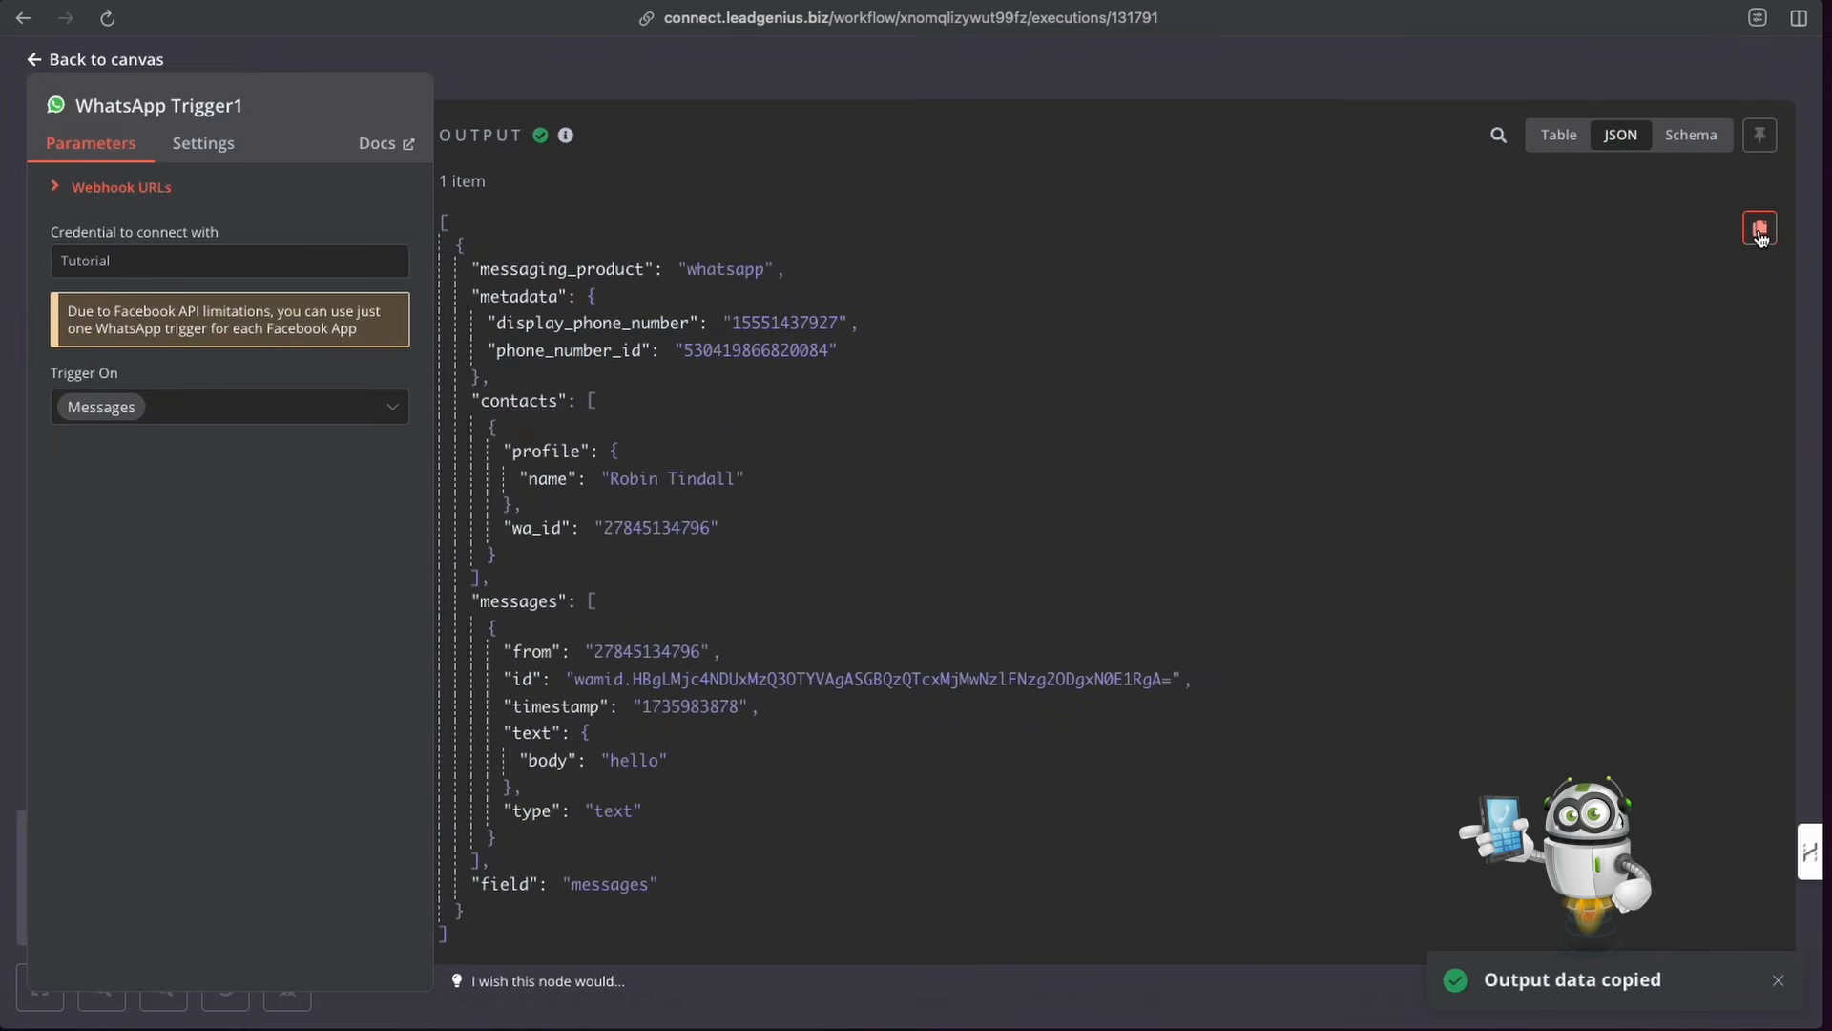
Step: Return to the workflow editor, replace WhatsApp Trigger1's output with the copied execution JSON and save it as pinned data
click(1295, 93)
click(968, 110)
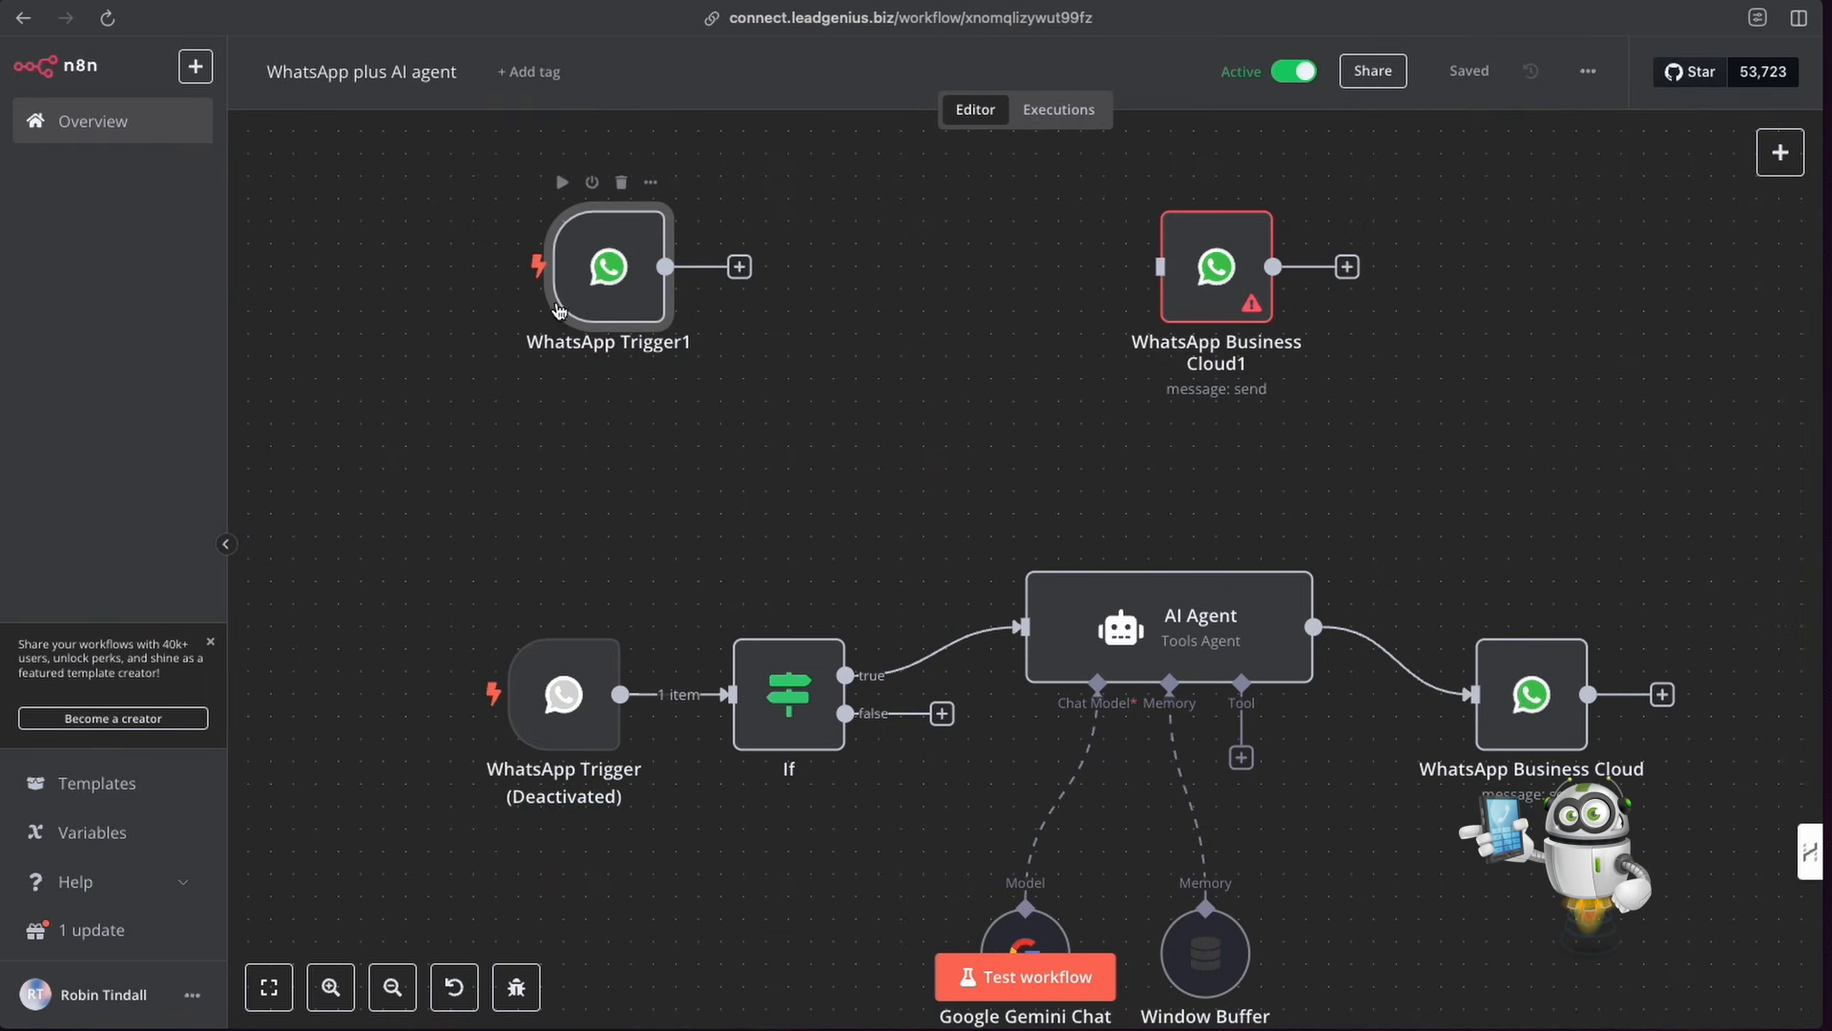
click(616, 273)
double_click(616, 273)
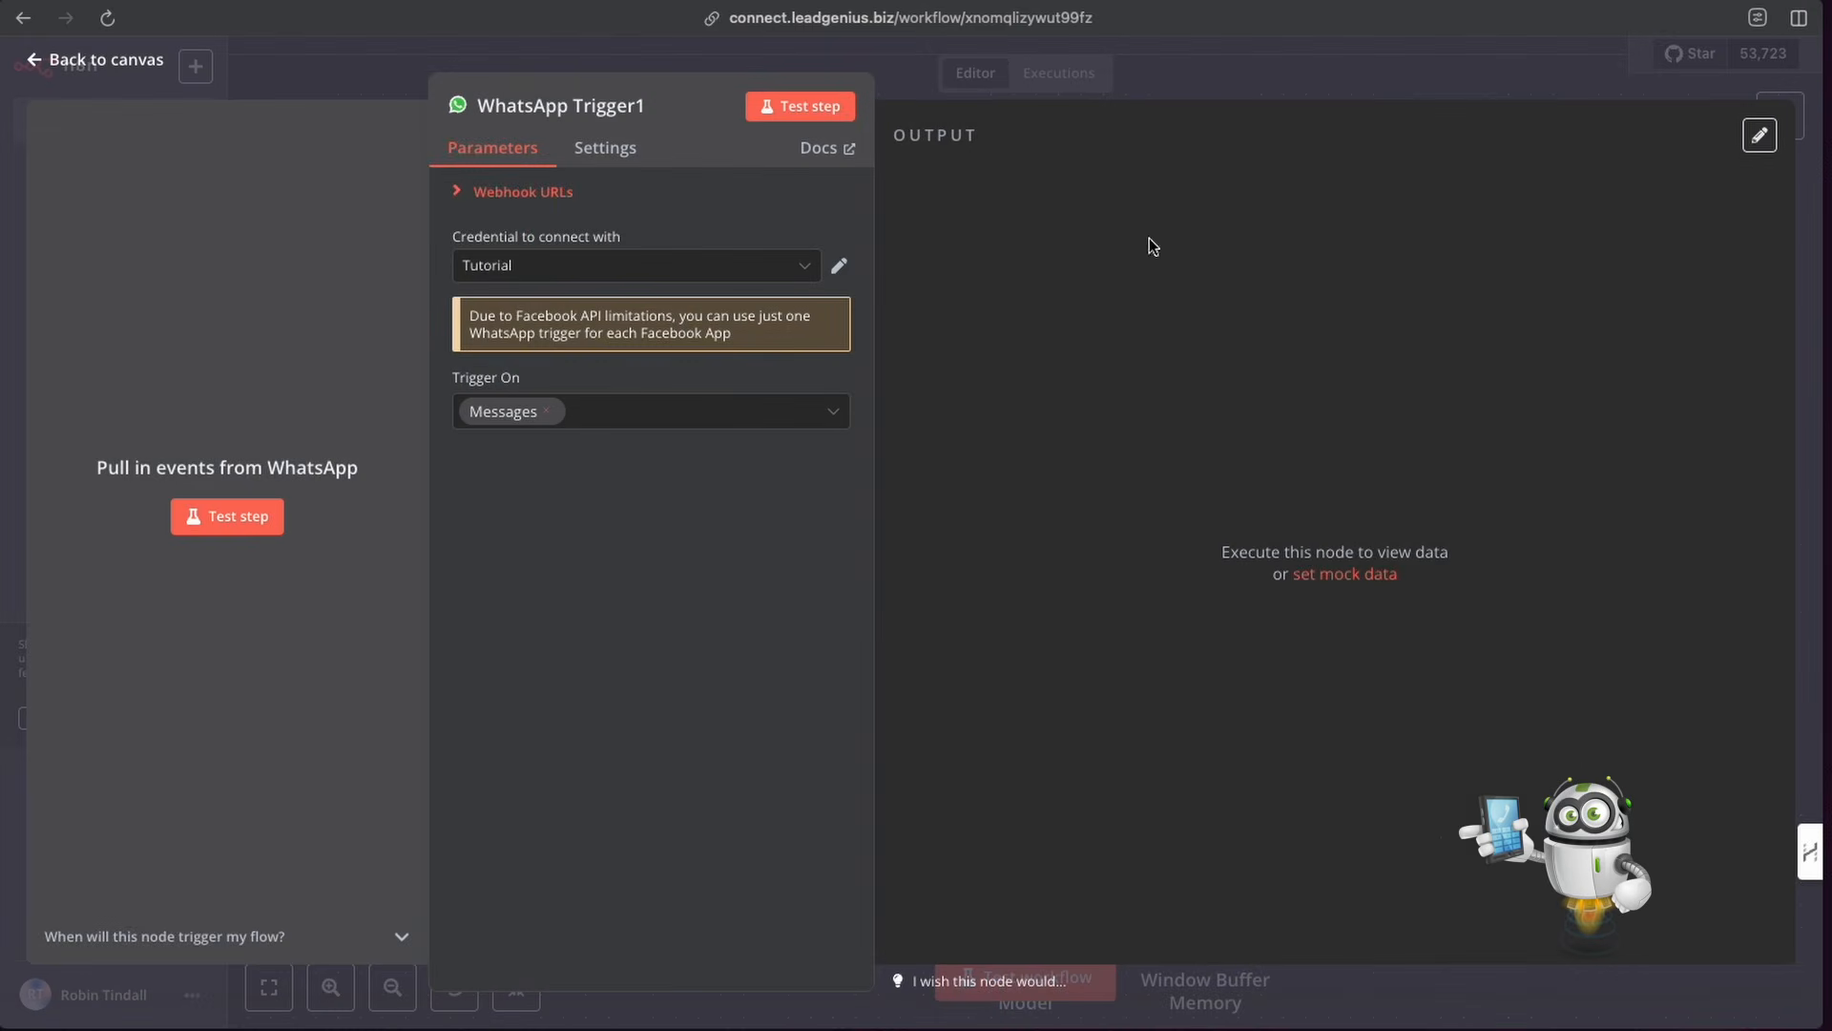
click(1761, 143)
drag(994, 392, 916, 181)
key(ctrl+v)
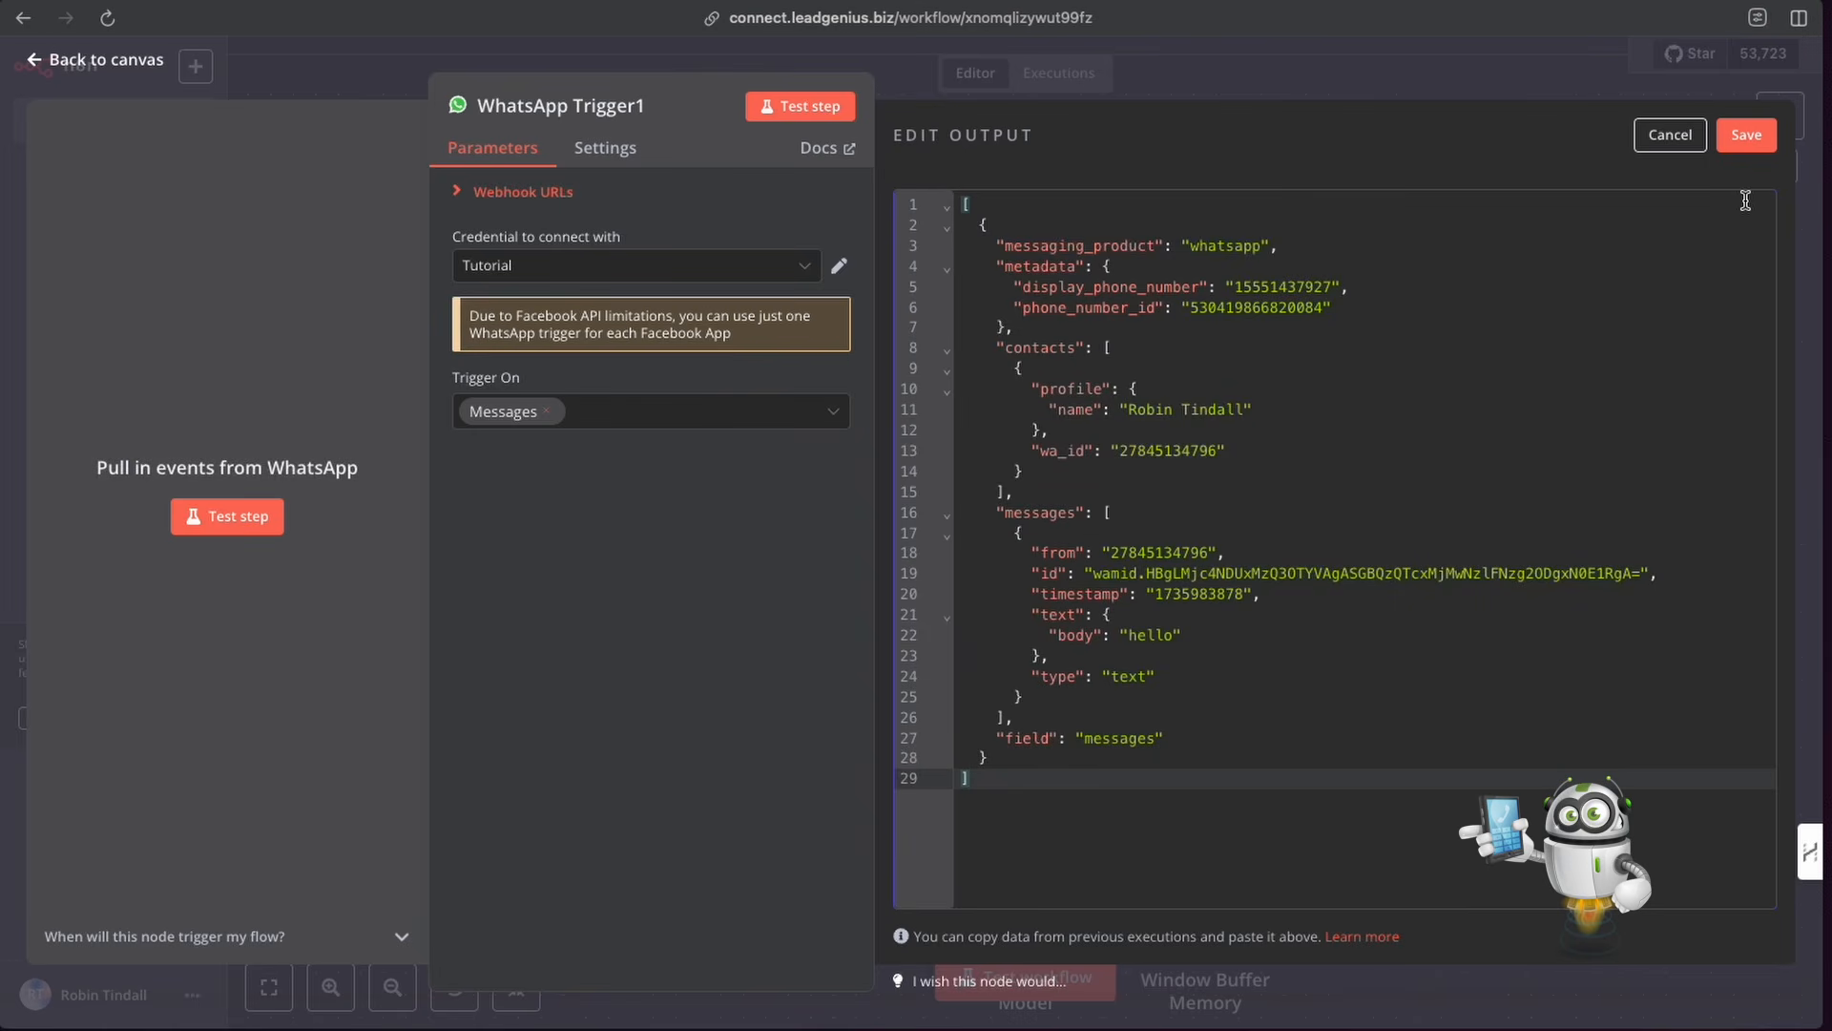
click(1745, 138)
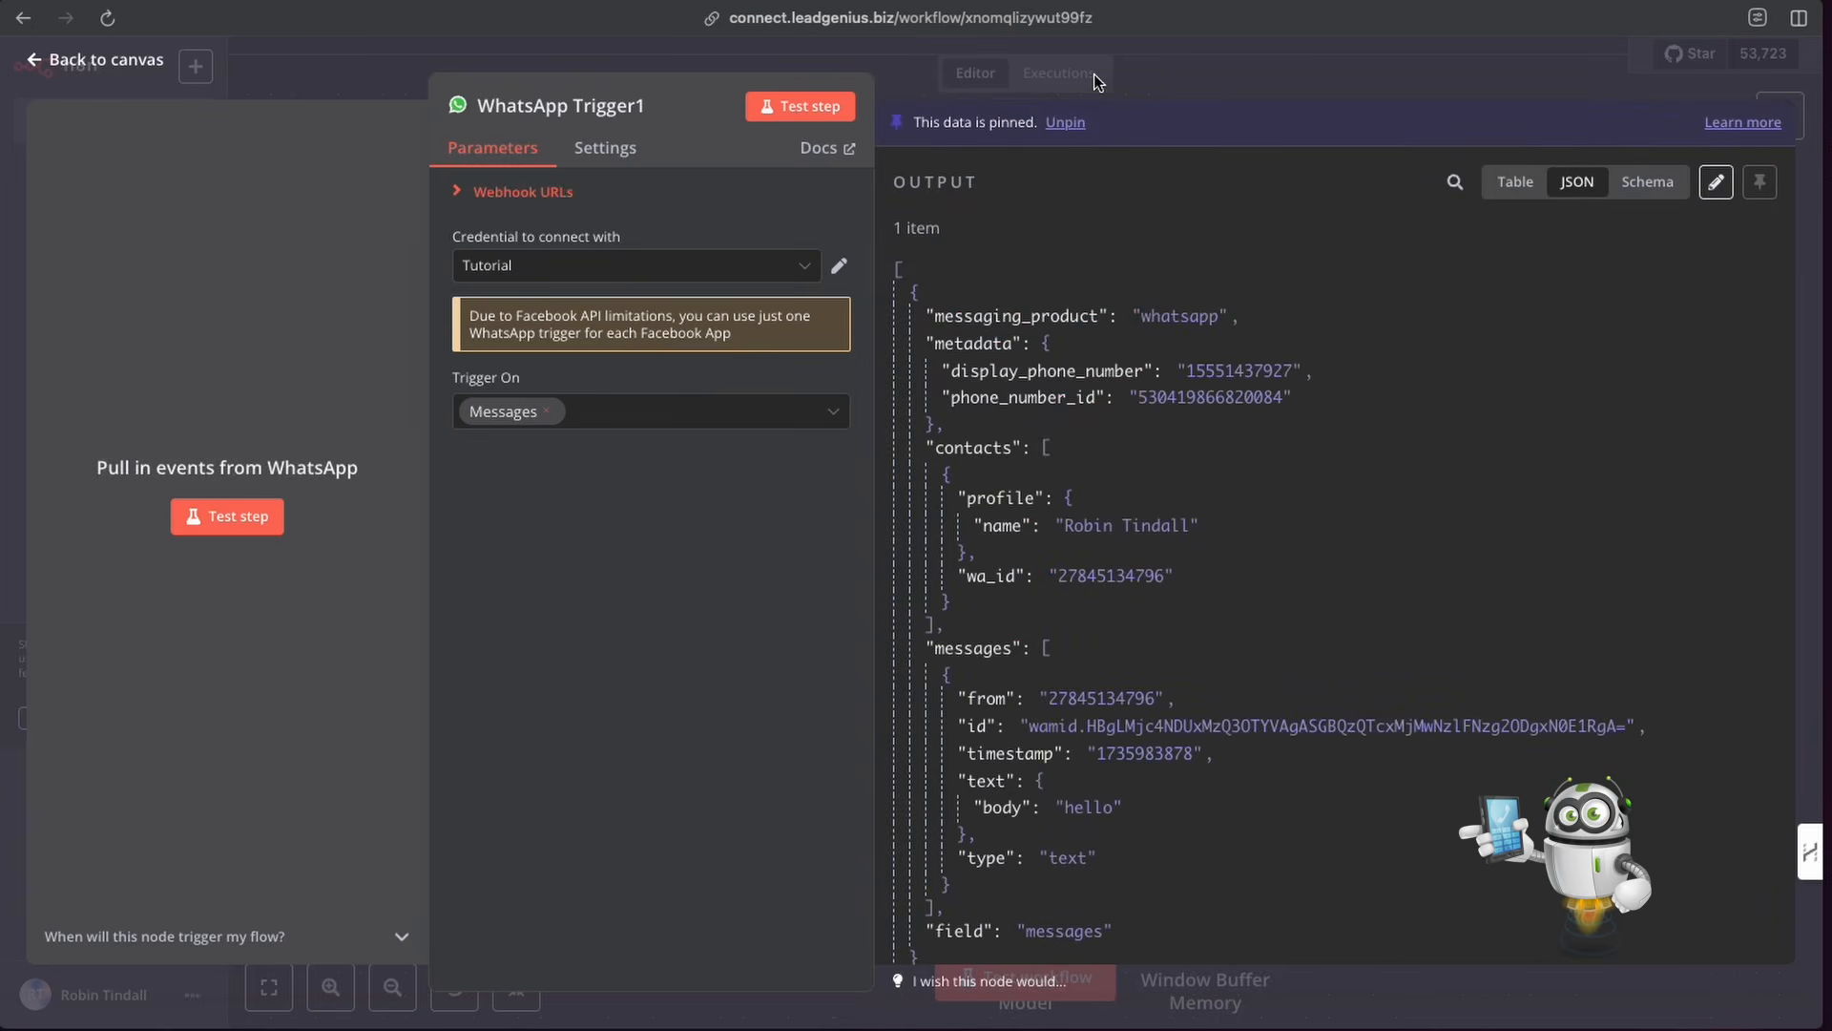
Step: Examine the messages array in WhatsApp Trigger1's pinned JSON output, highlighting the whole block and its "messages" key
scroll(1104, 579, down, 1)
scroll(1104, 580, down, 2)
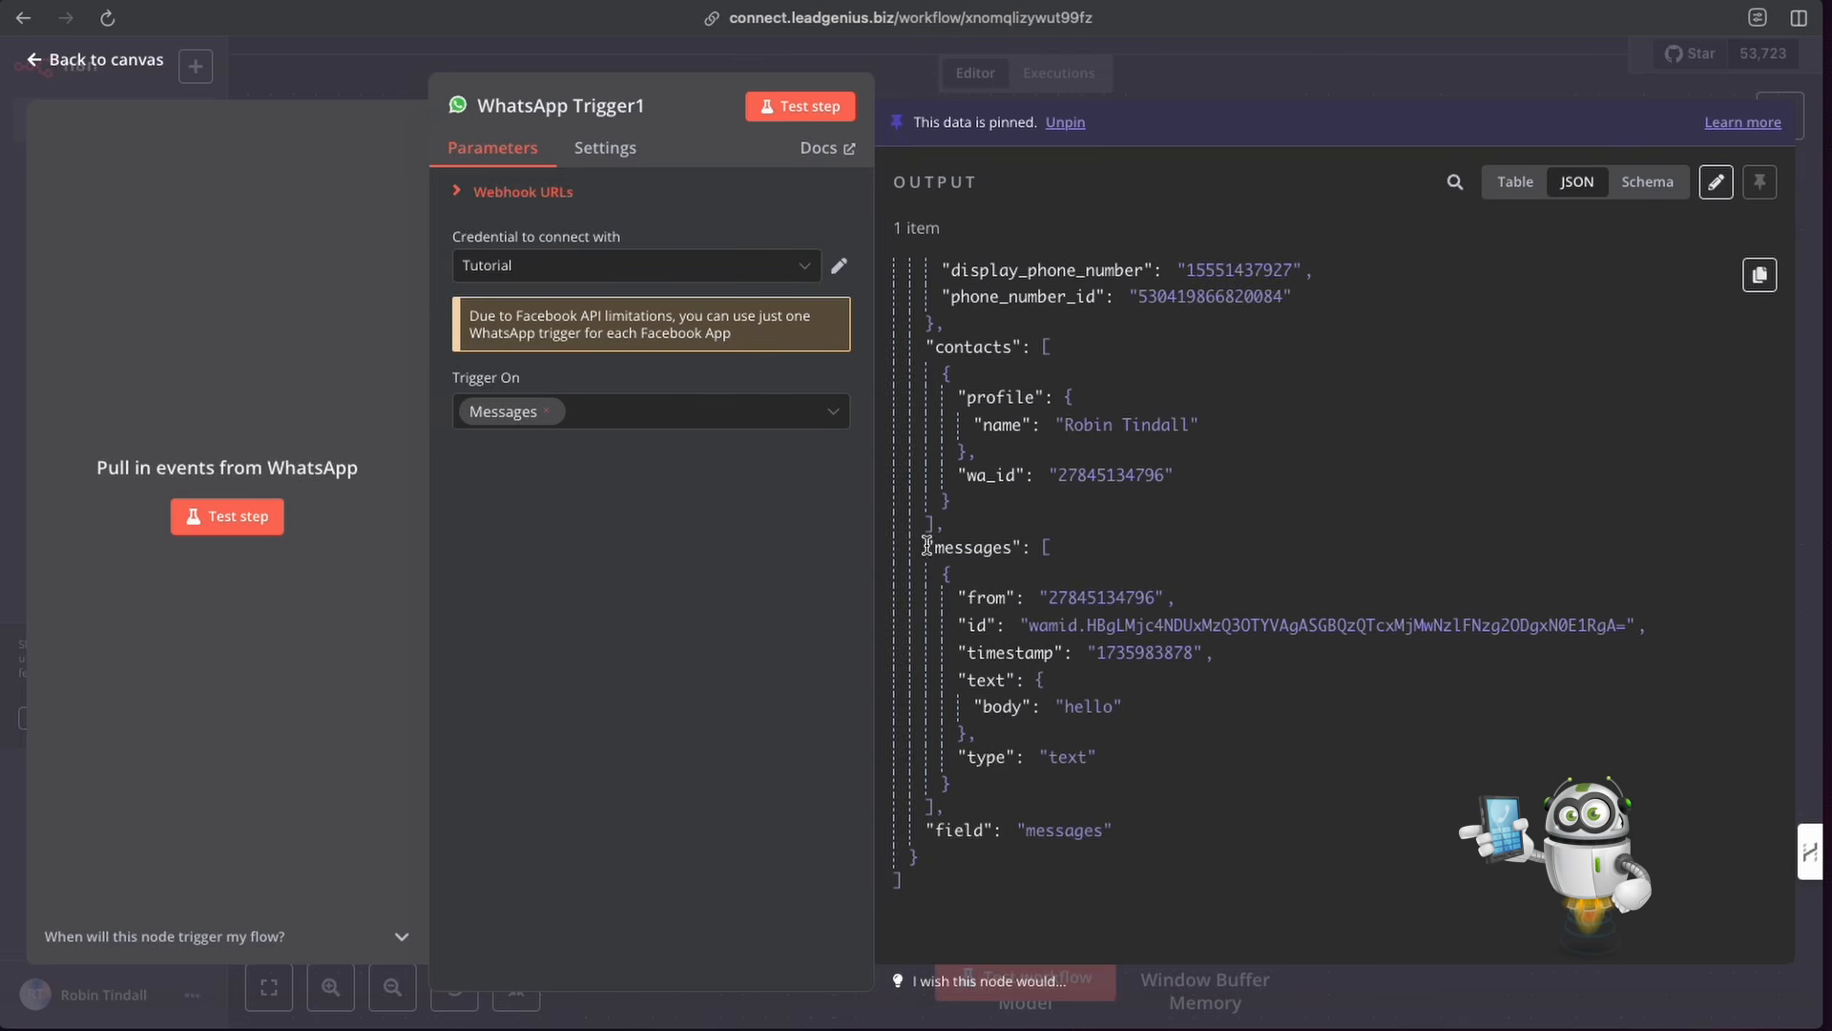
drag(926, 546, 1011, 625)
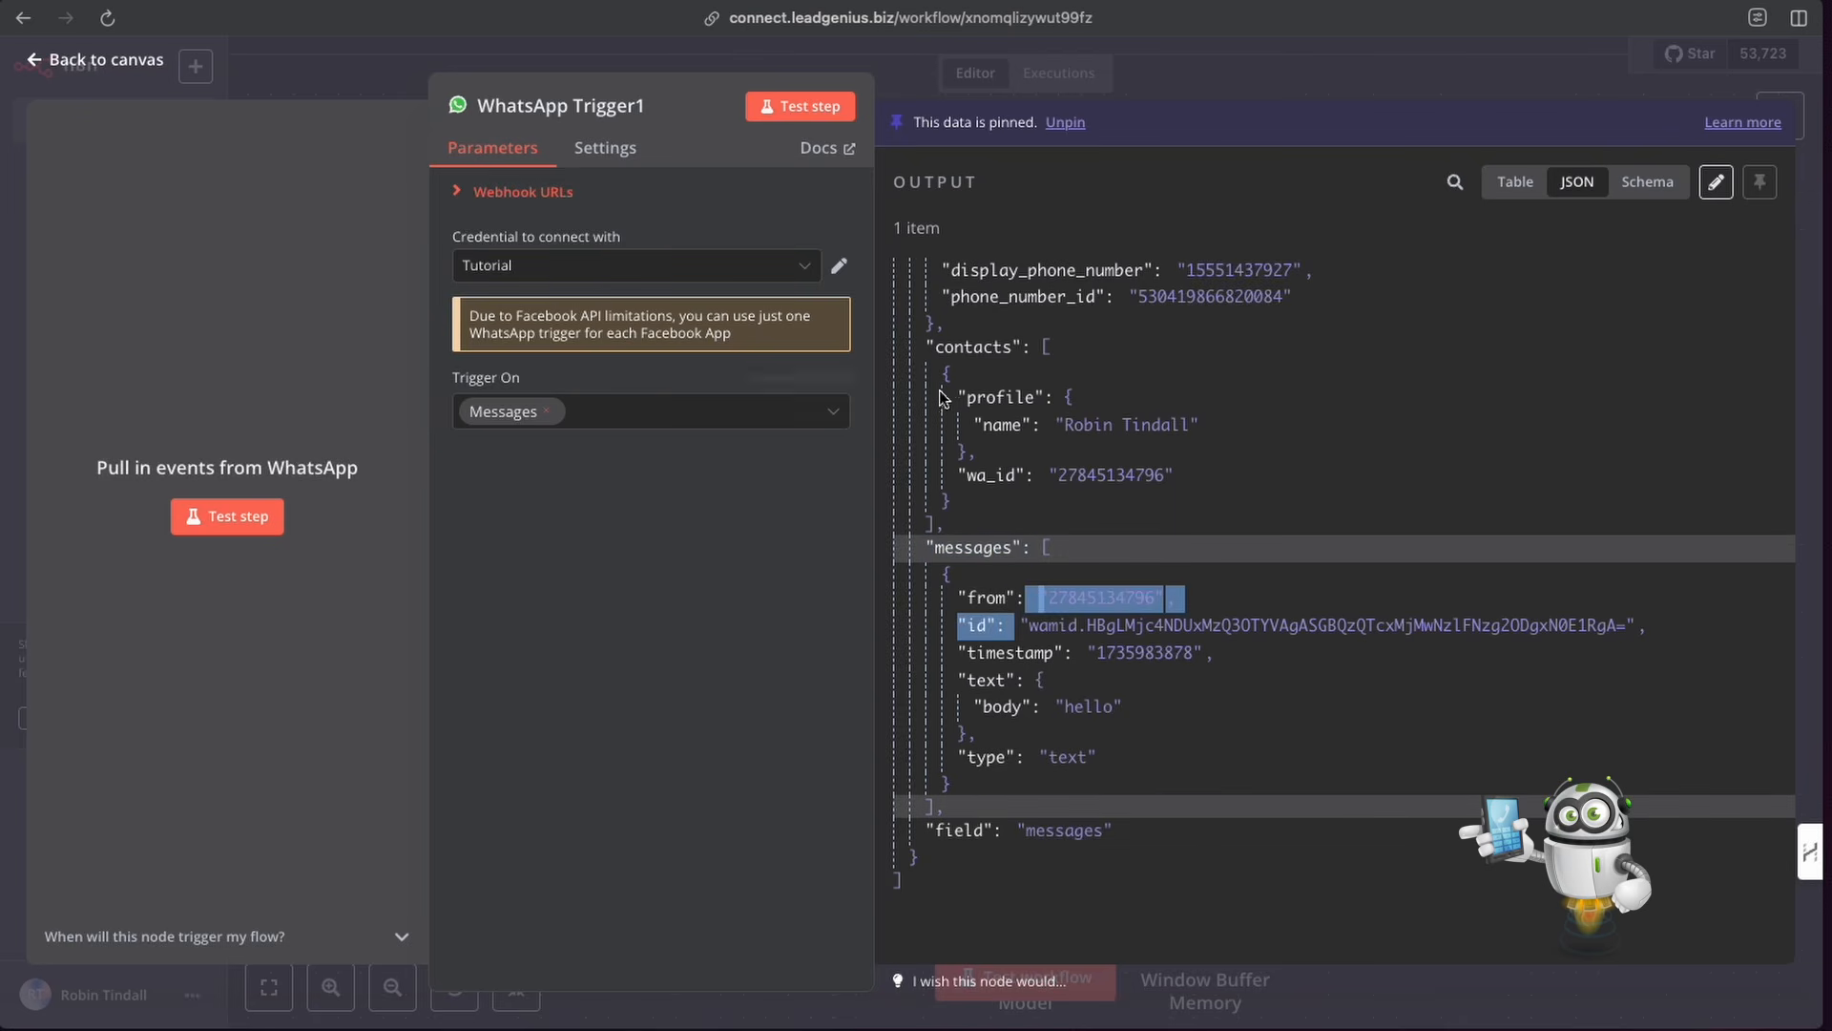
click(981, 600)
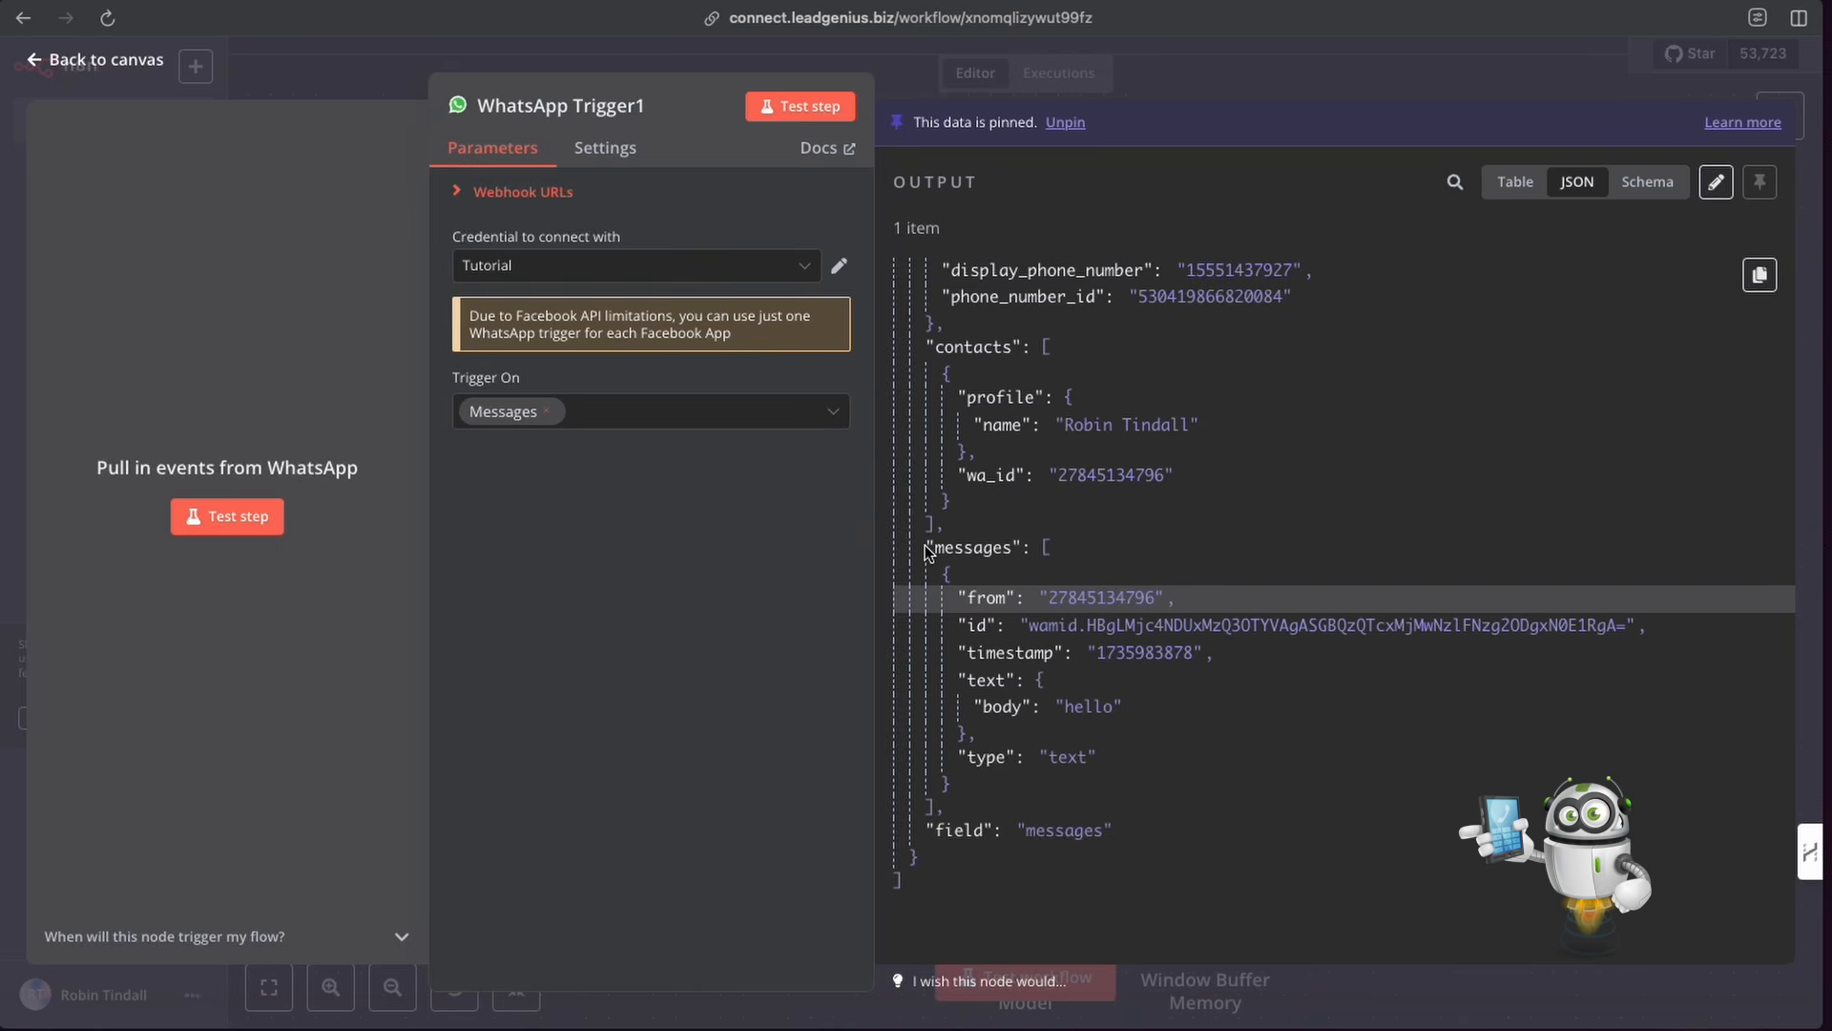
drag(927, 546, 1045, 804)
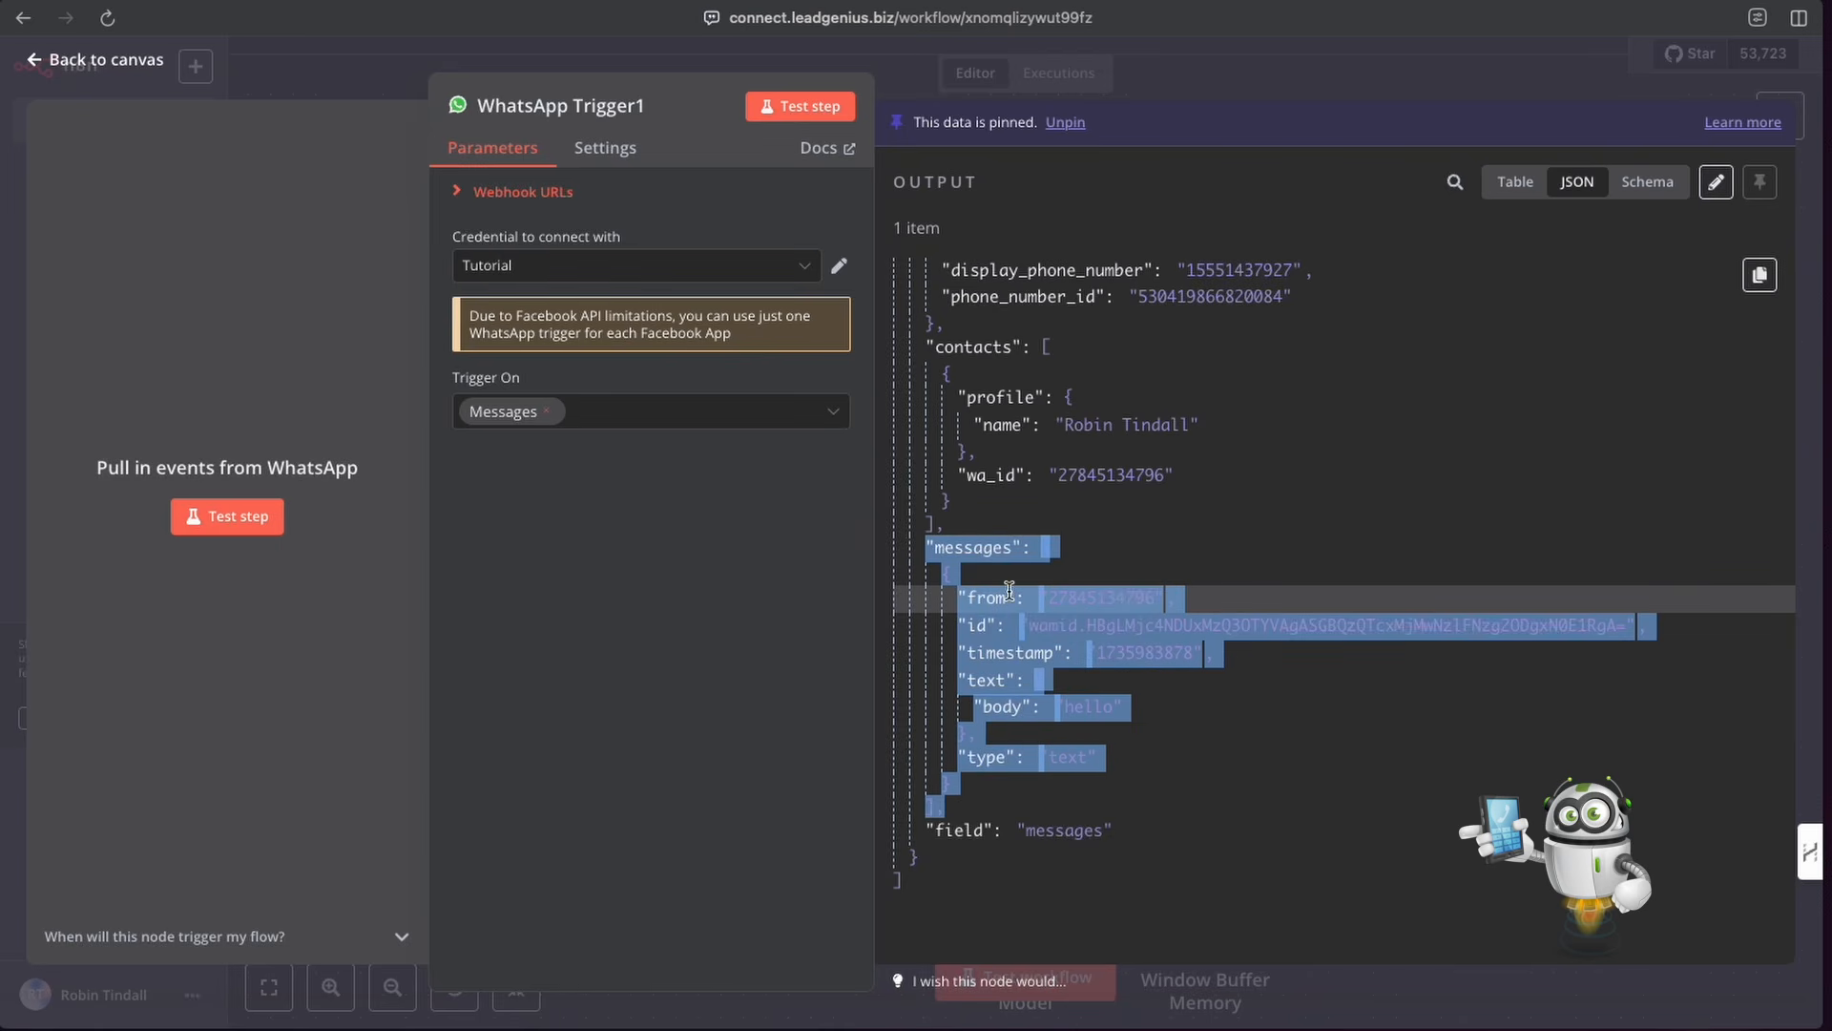
click(1210, 780)
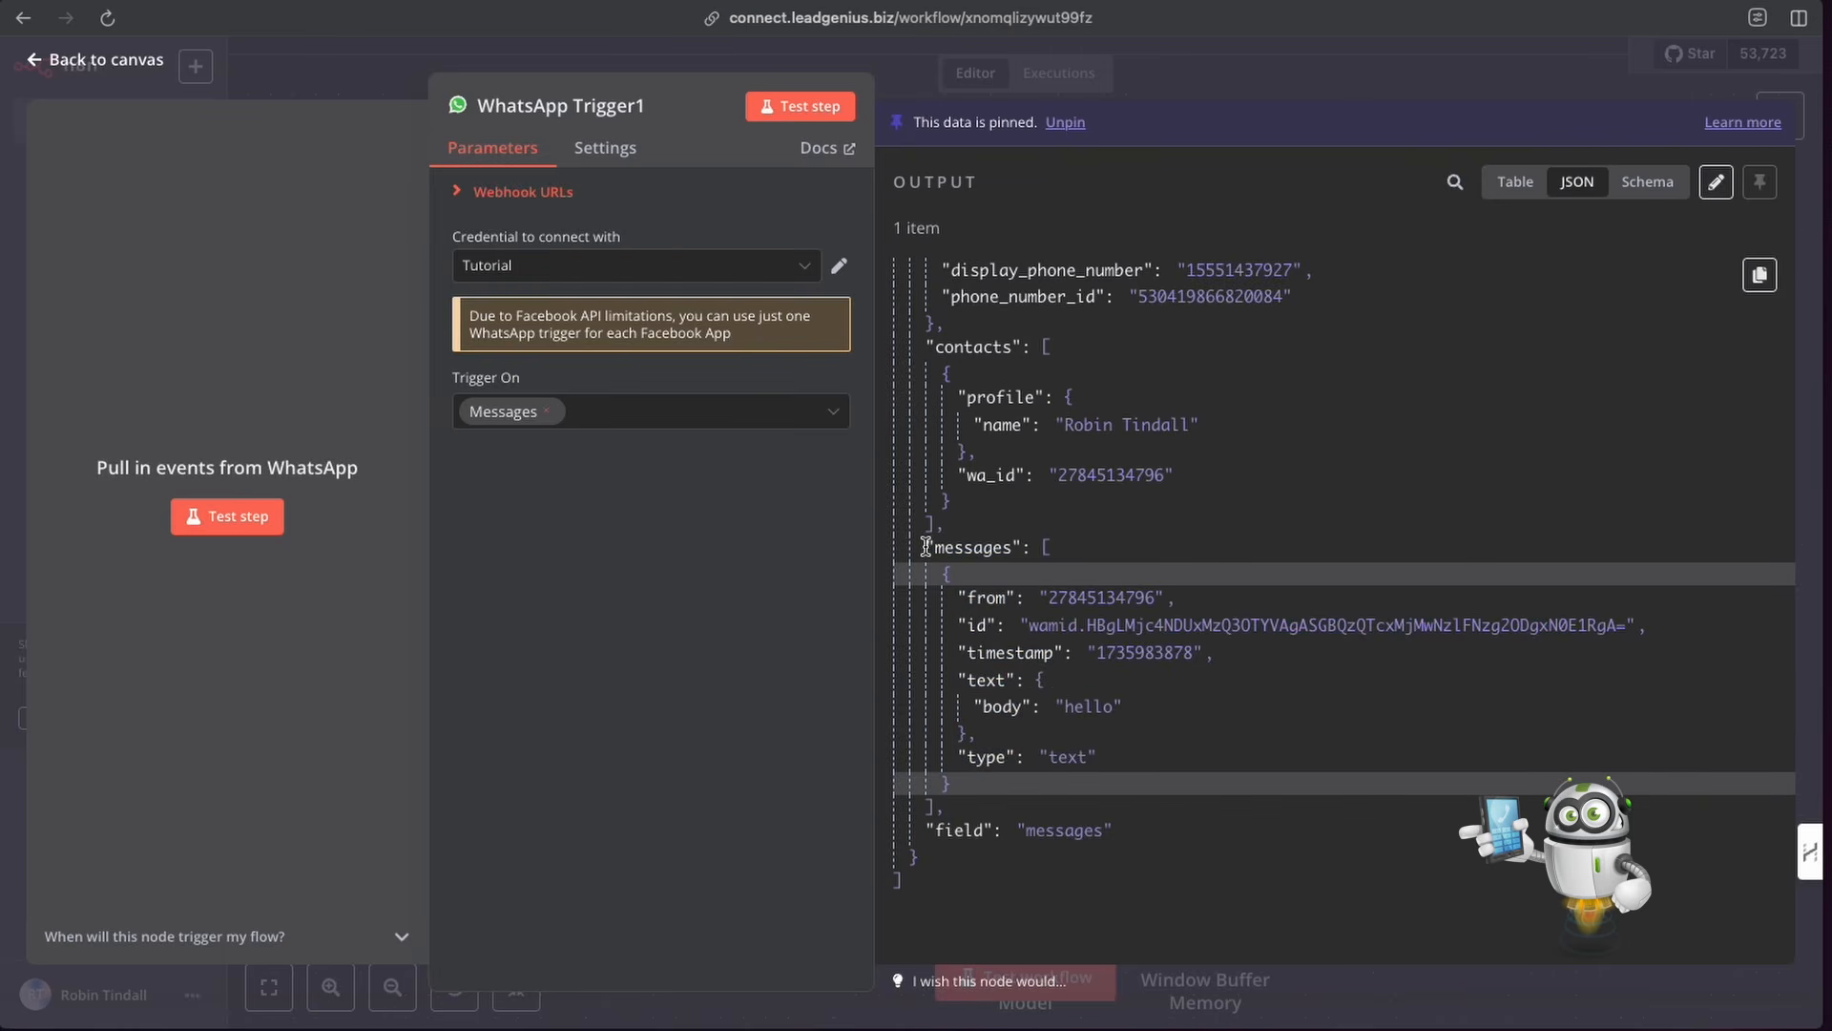
drag(925, 545, 1038, 807)
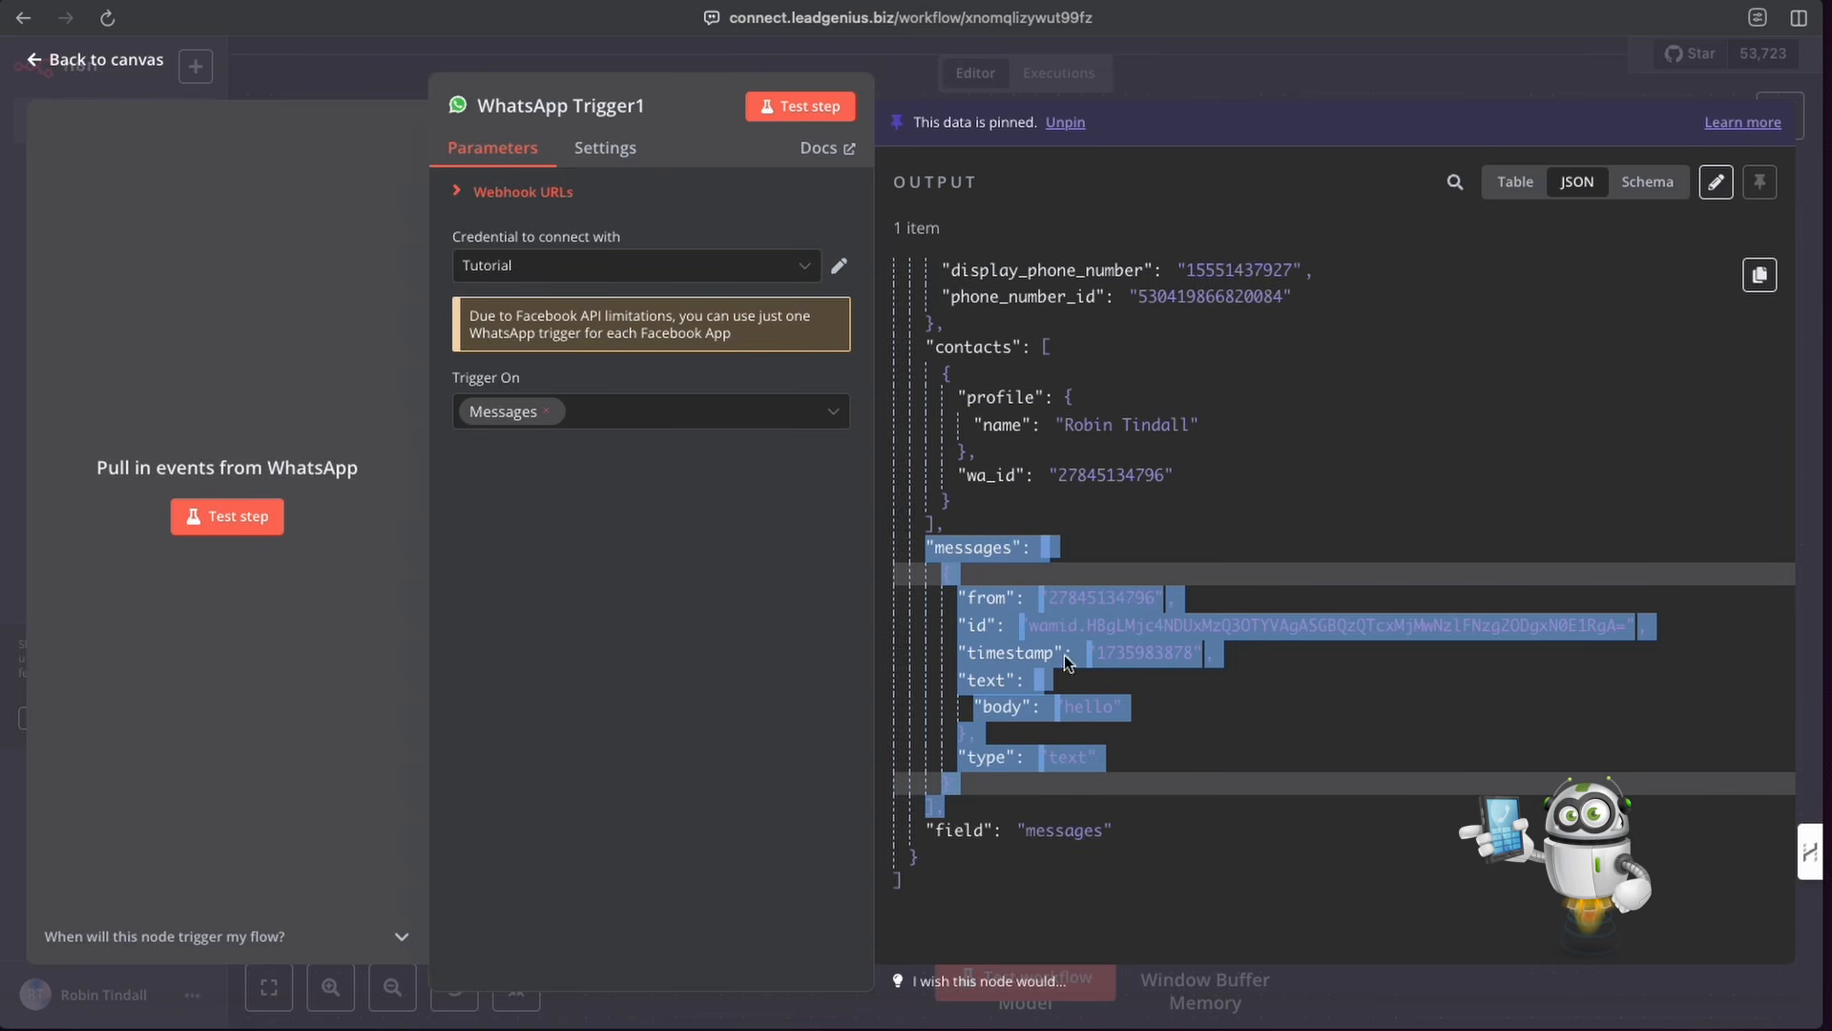
click(938, 546)
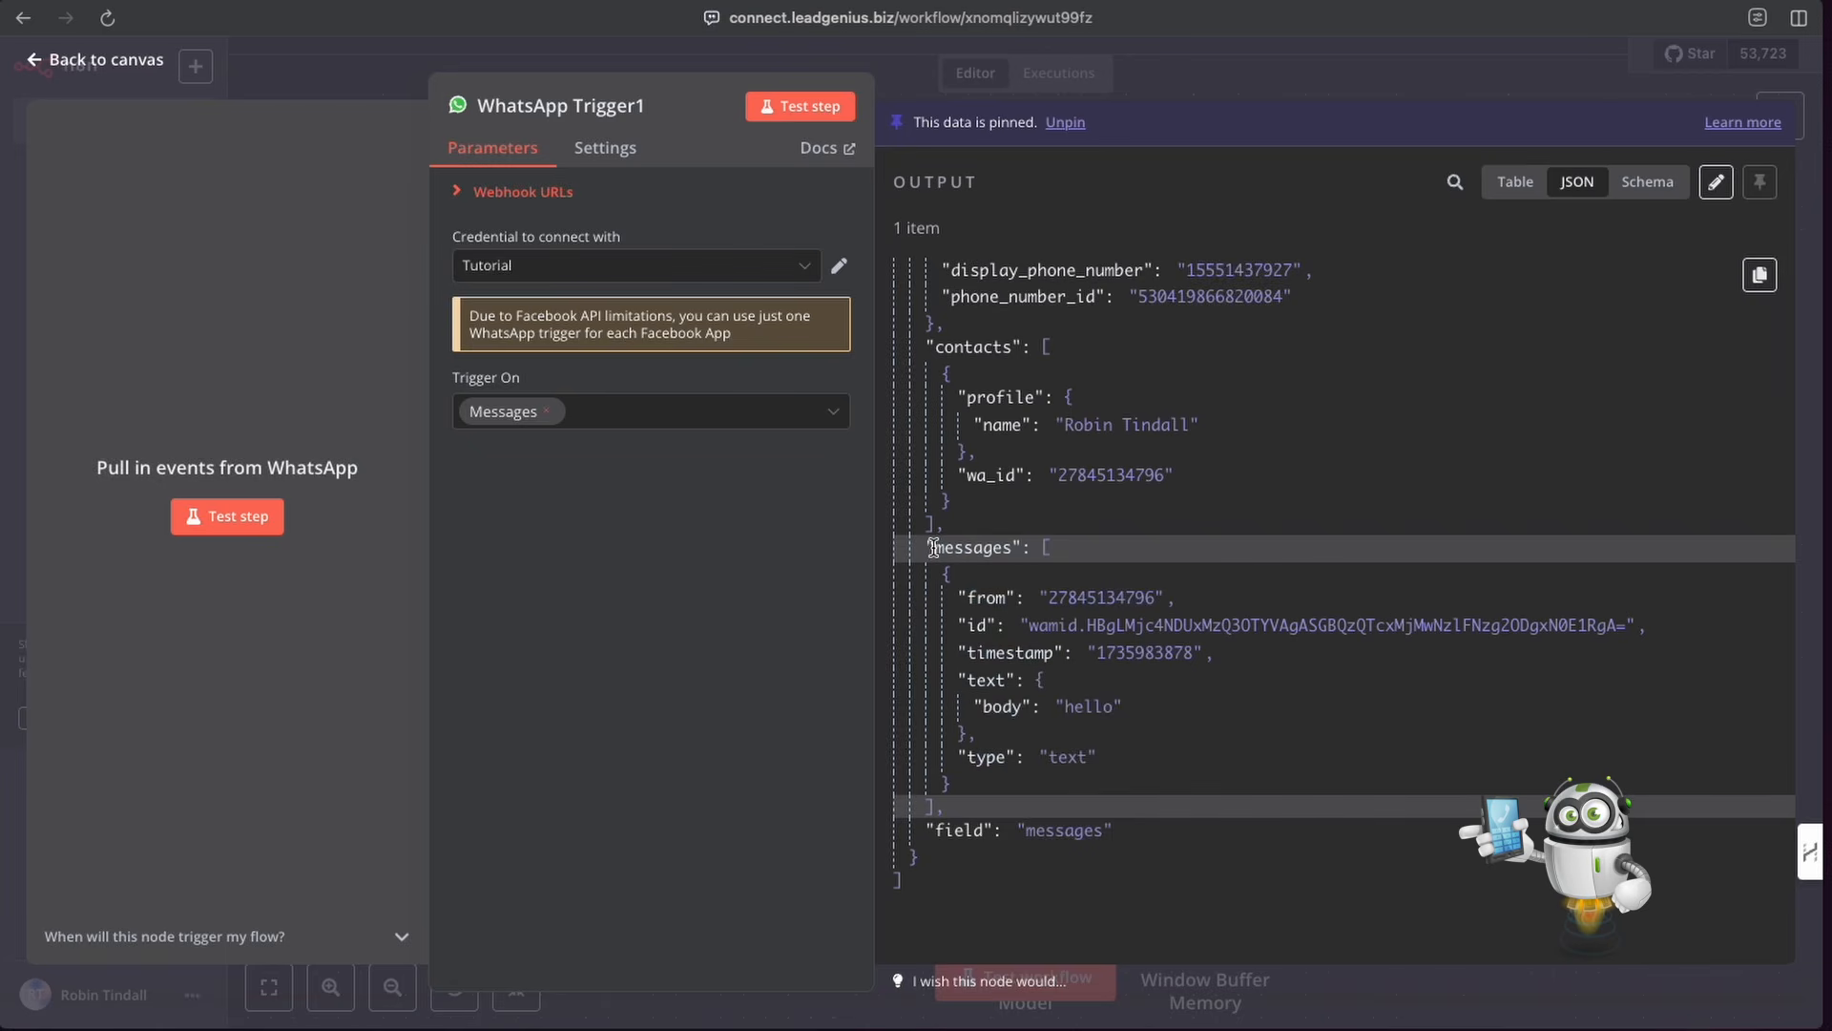
drag(925, 547, 1030, 549)
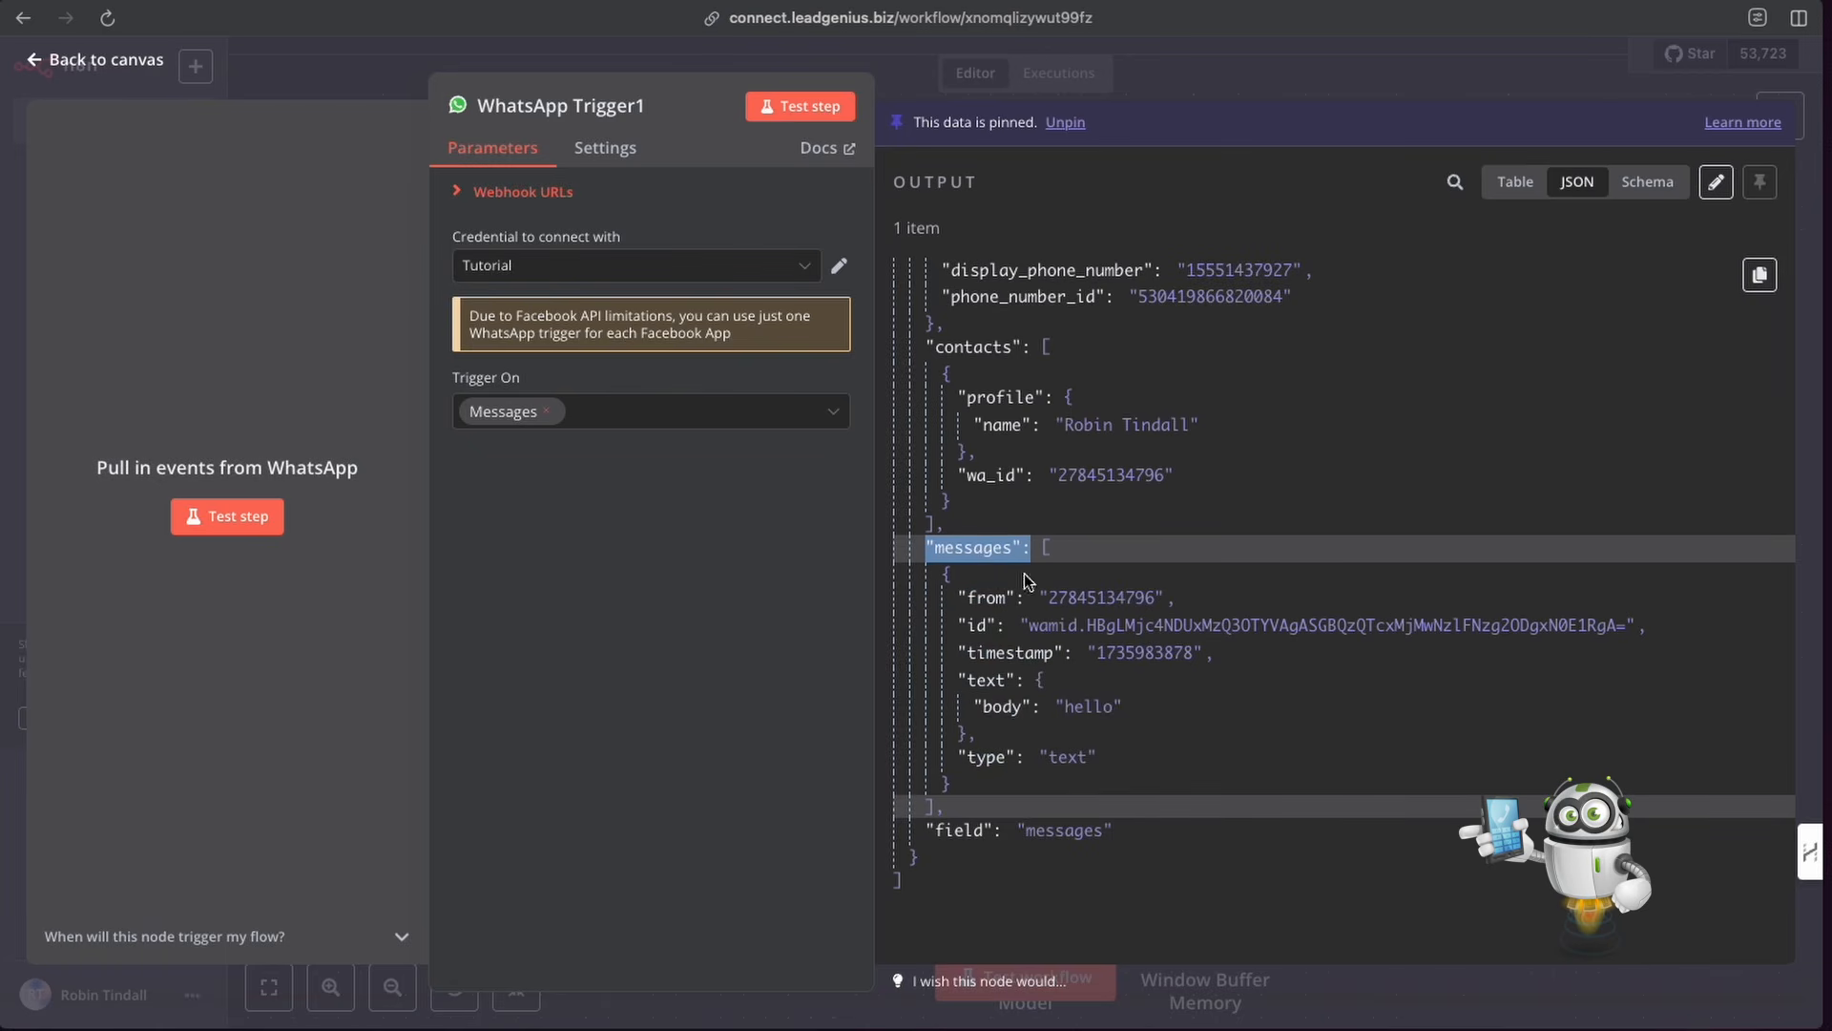
Step: Leave WhatsApp Trigger1's details and add an If node connected to its output
drag(962, 597, 1066, 783)
click(1185, 79)
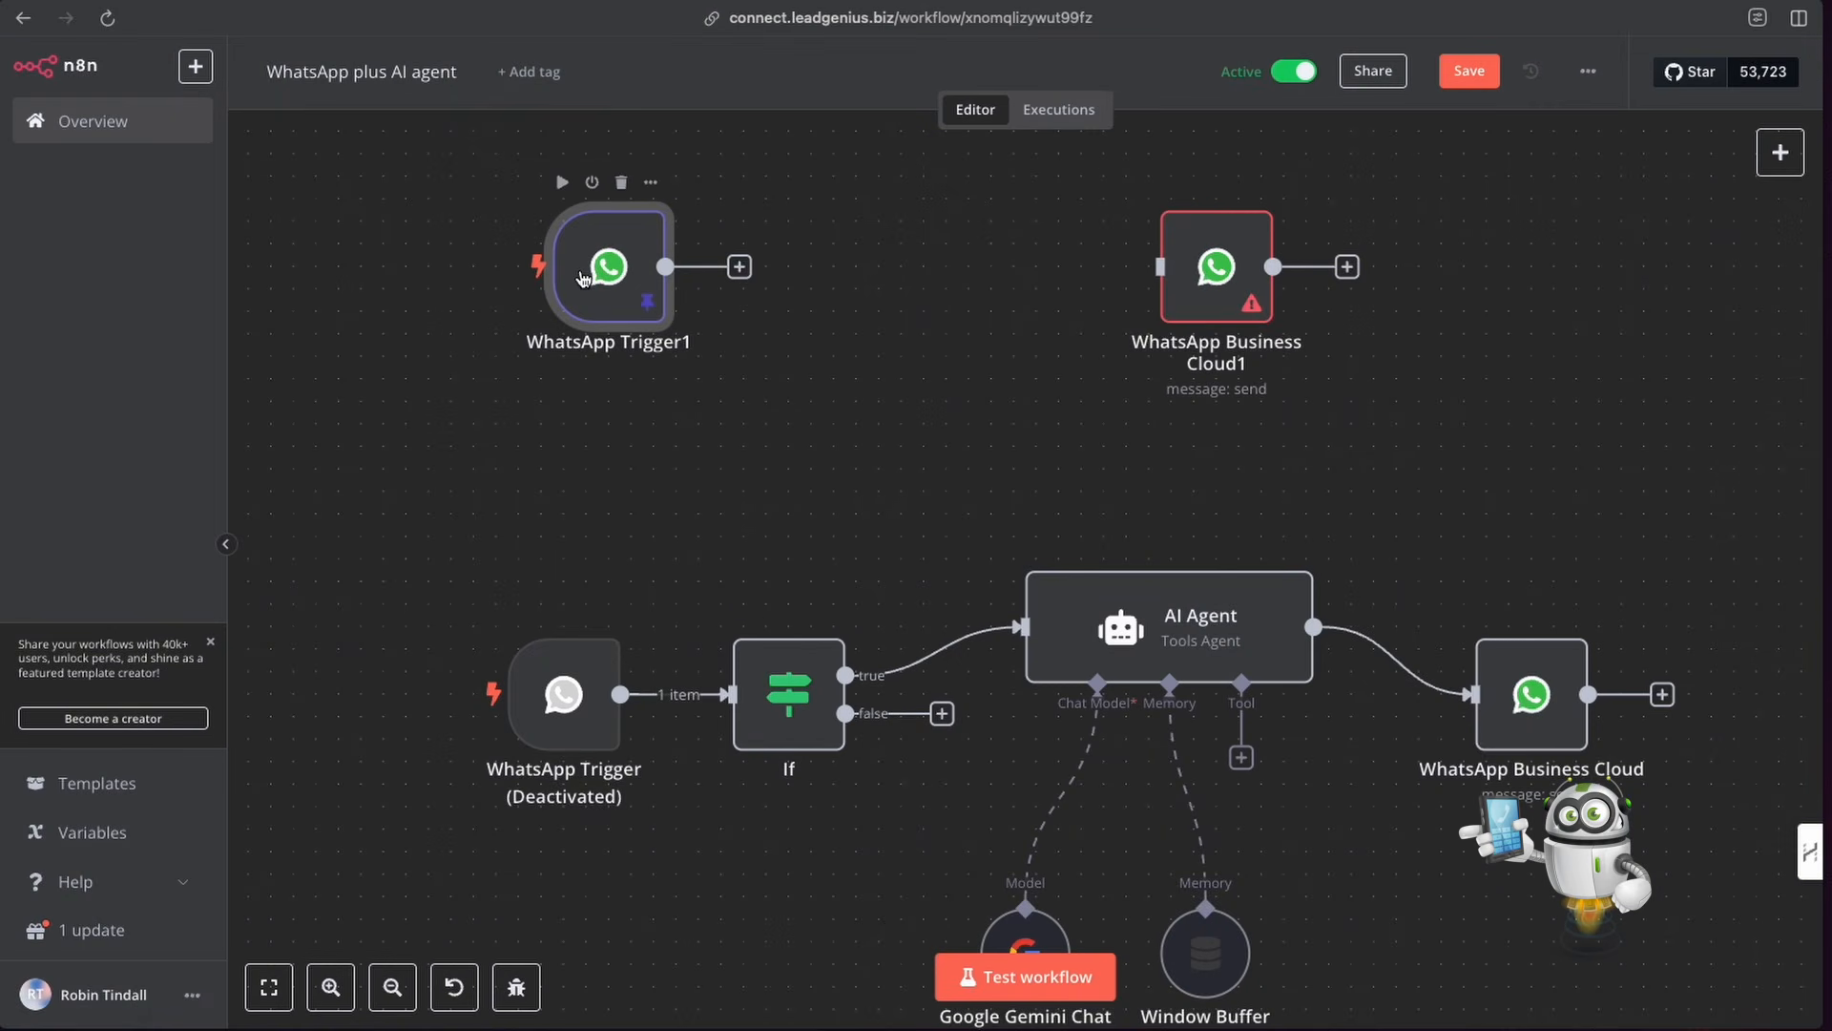
click(741, 272)
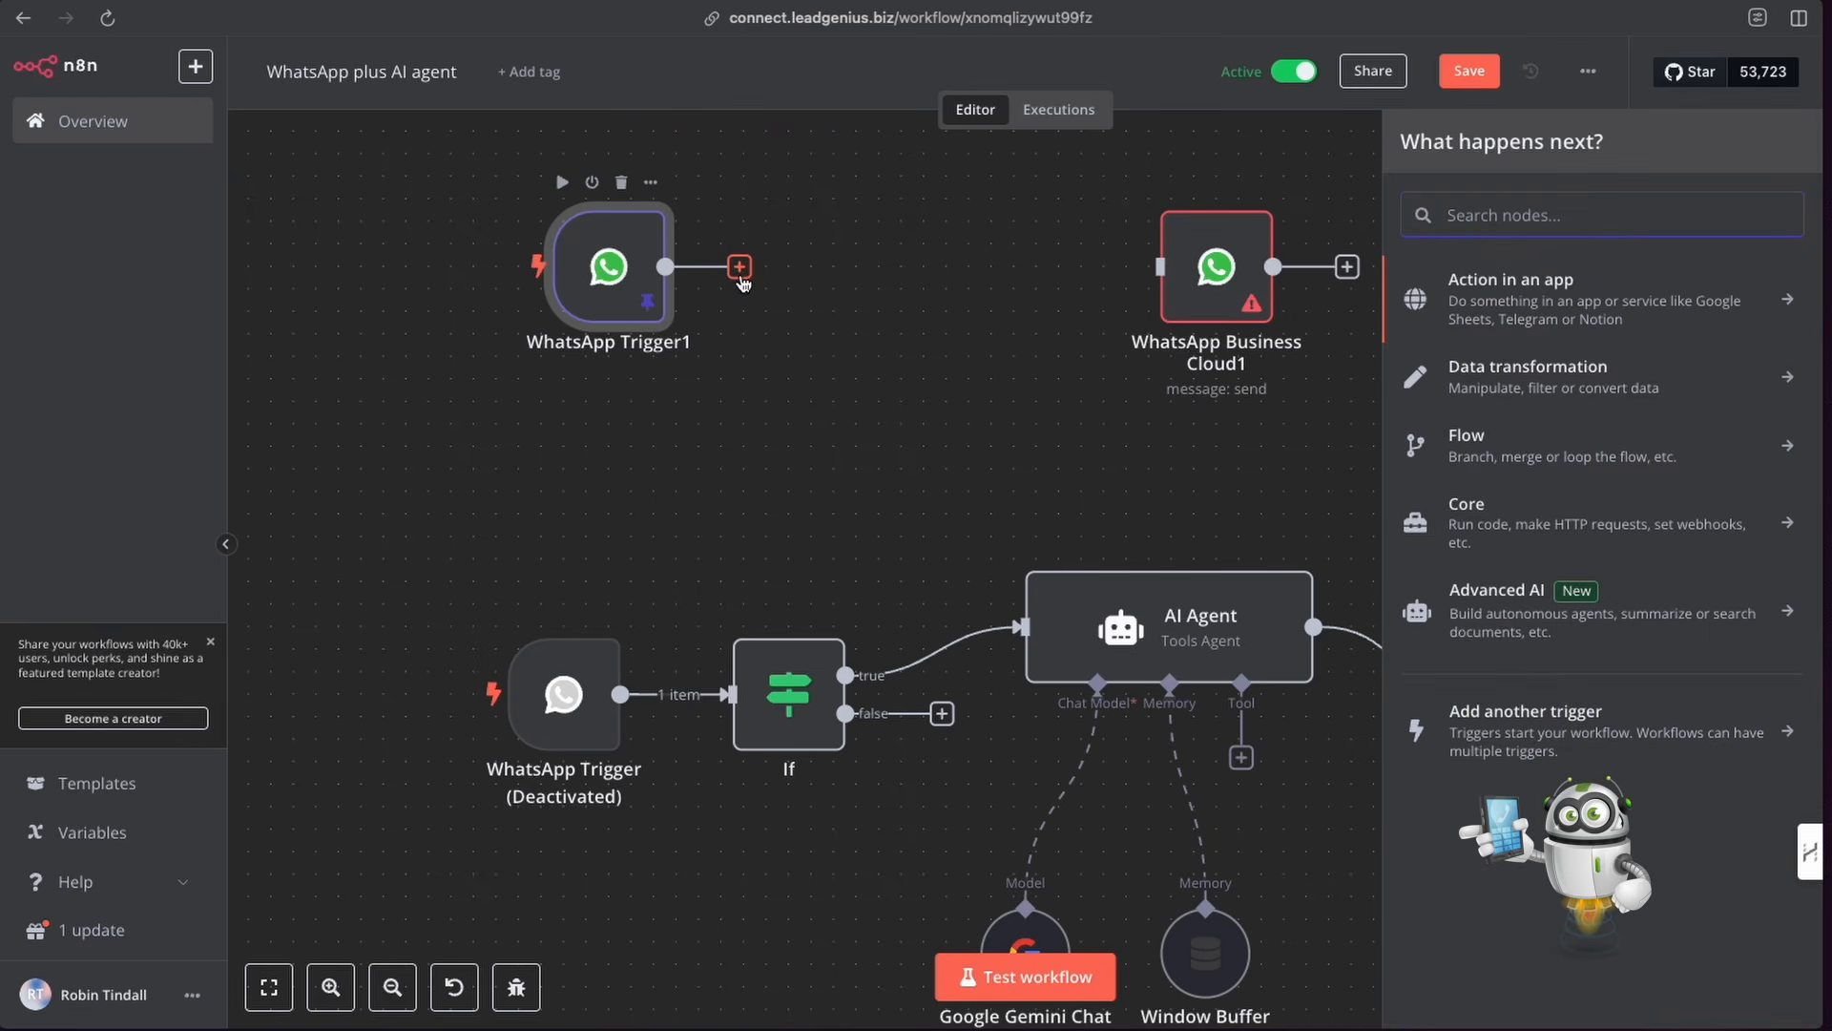
text(if)
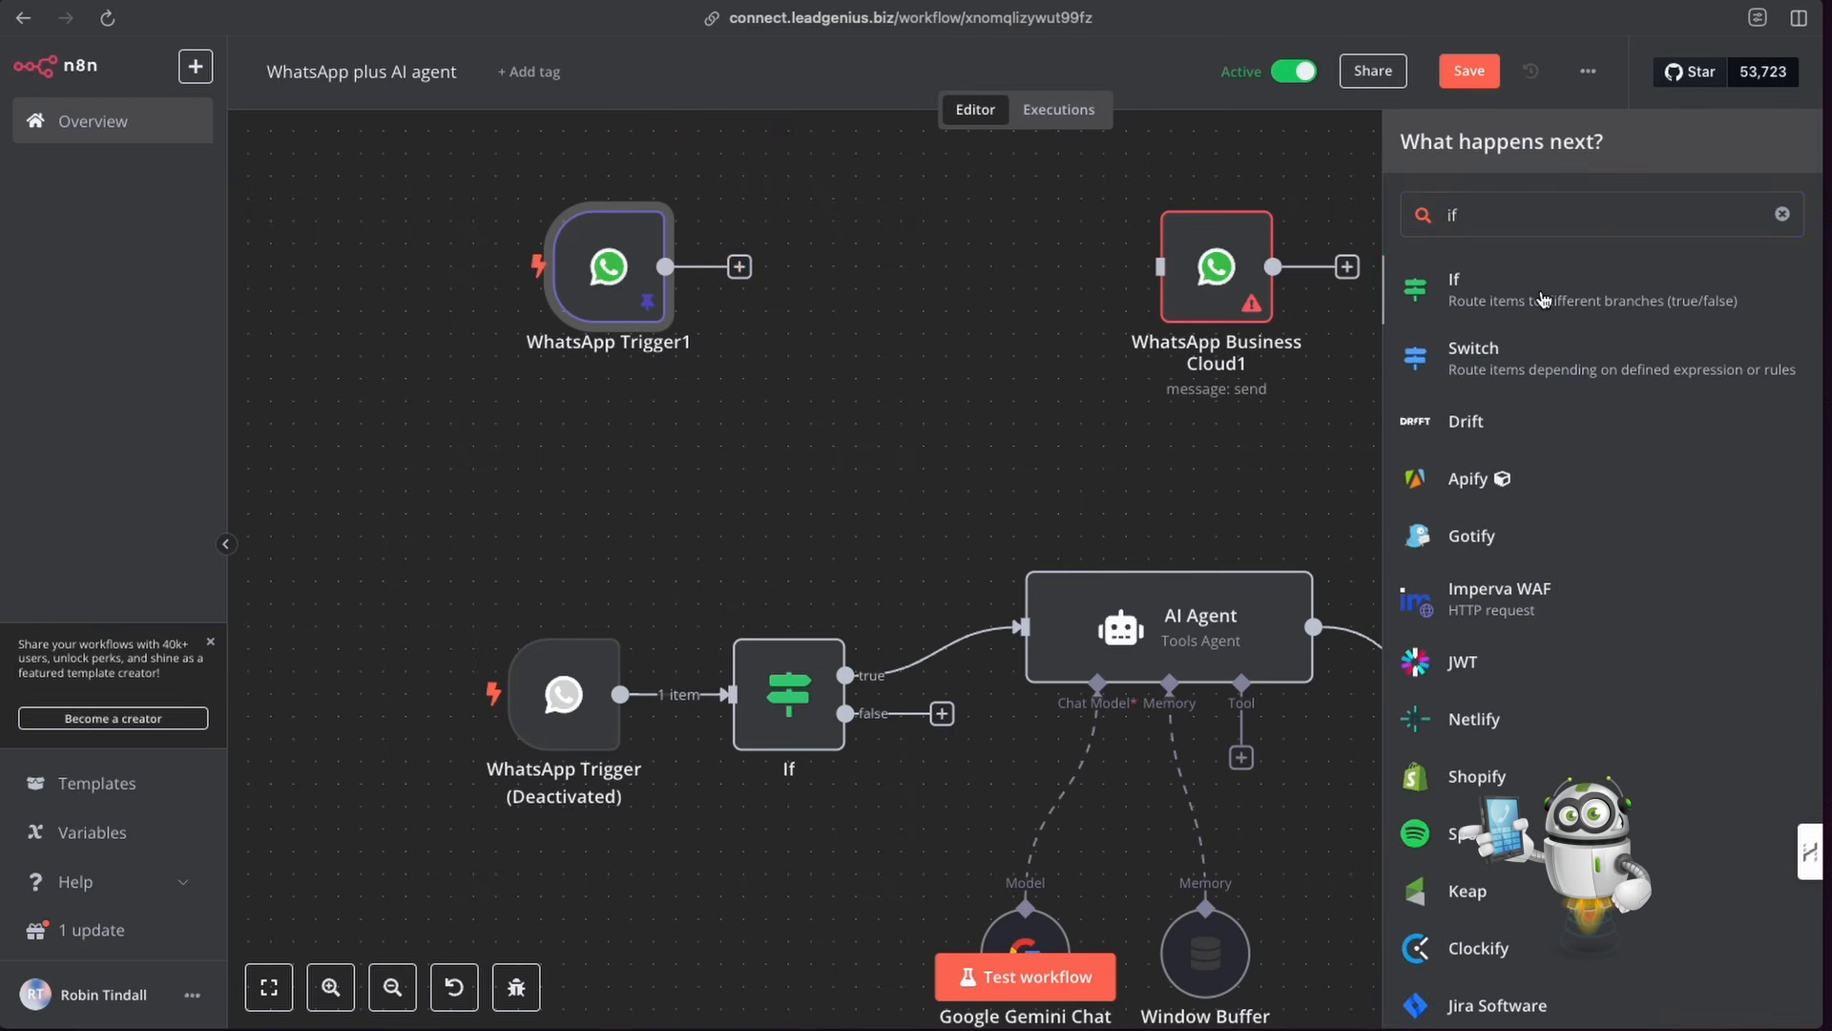
click(1536, 292)
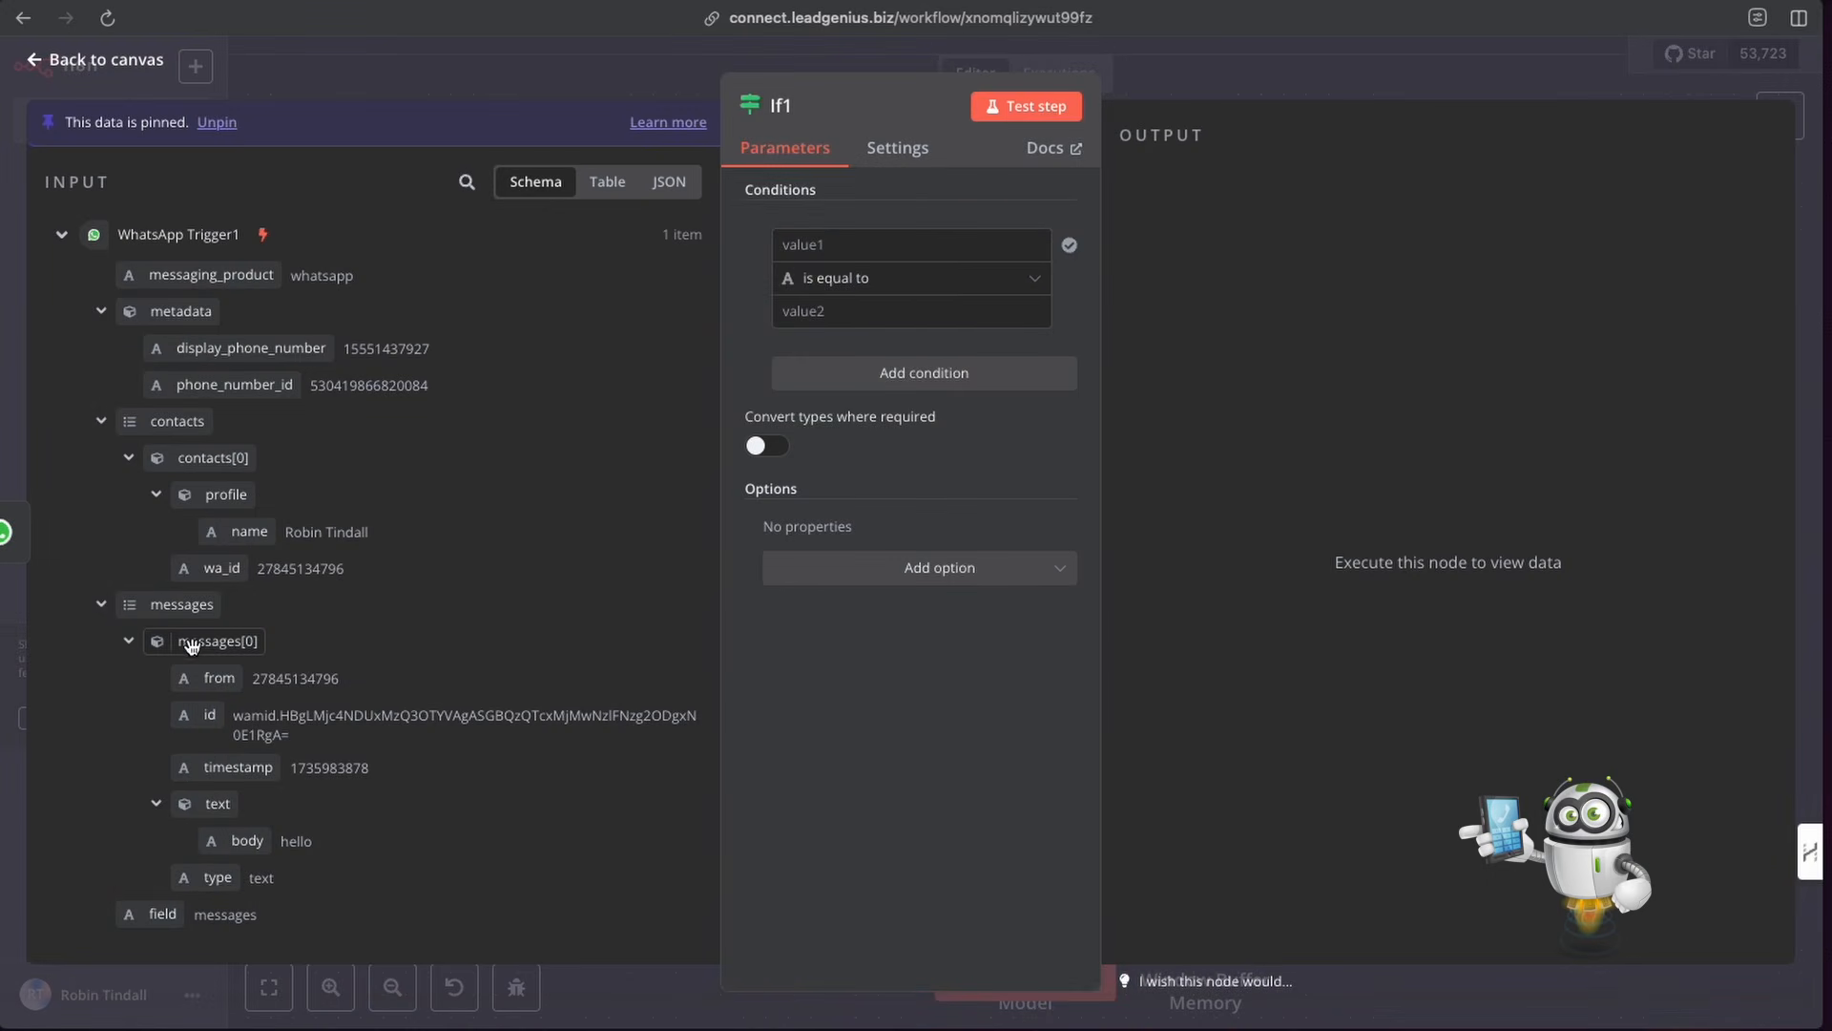
Step: Set If1's condition to check that the array {{ $json.messages }} exists, test the node and return to the canvas
drag(186, 611, 865, 247)
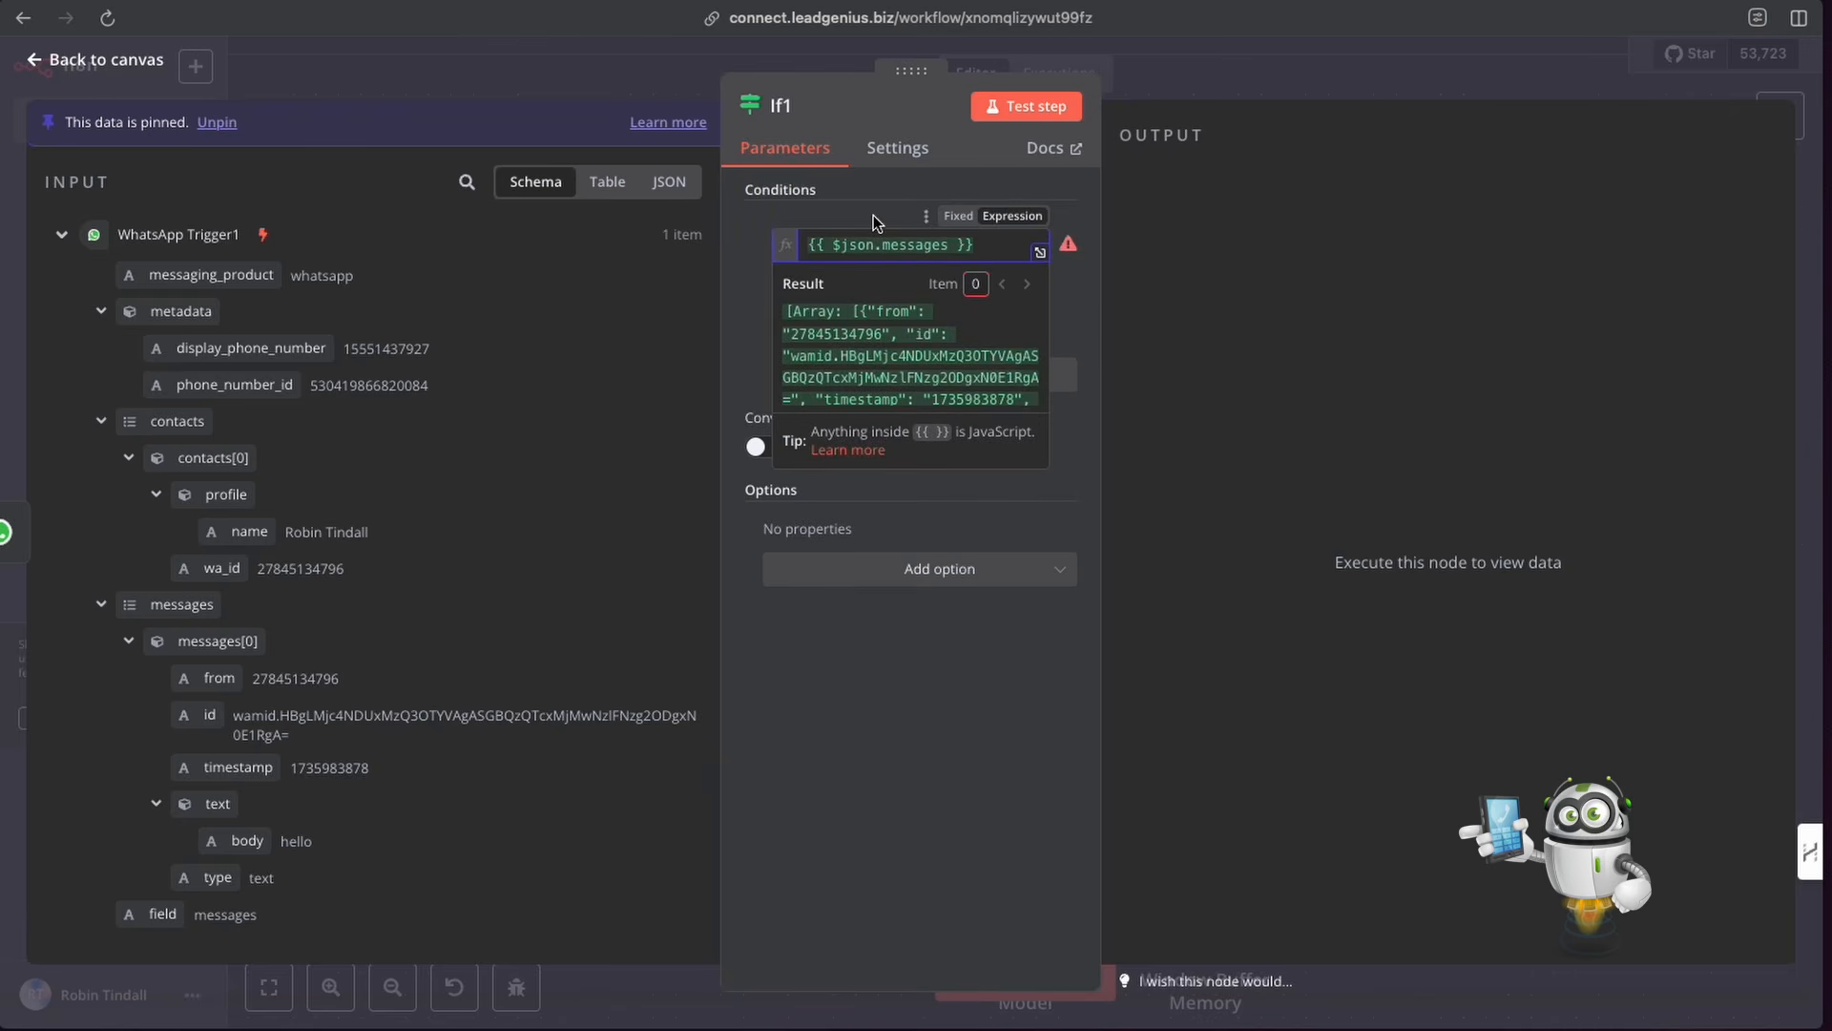
click(901, 280)
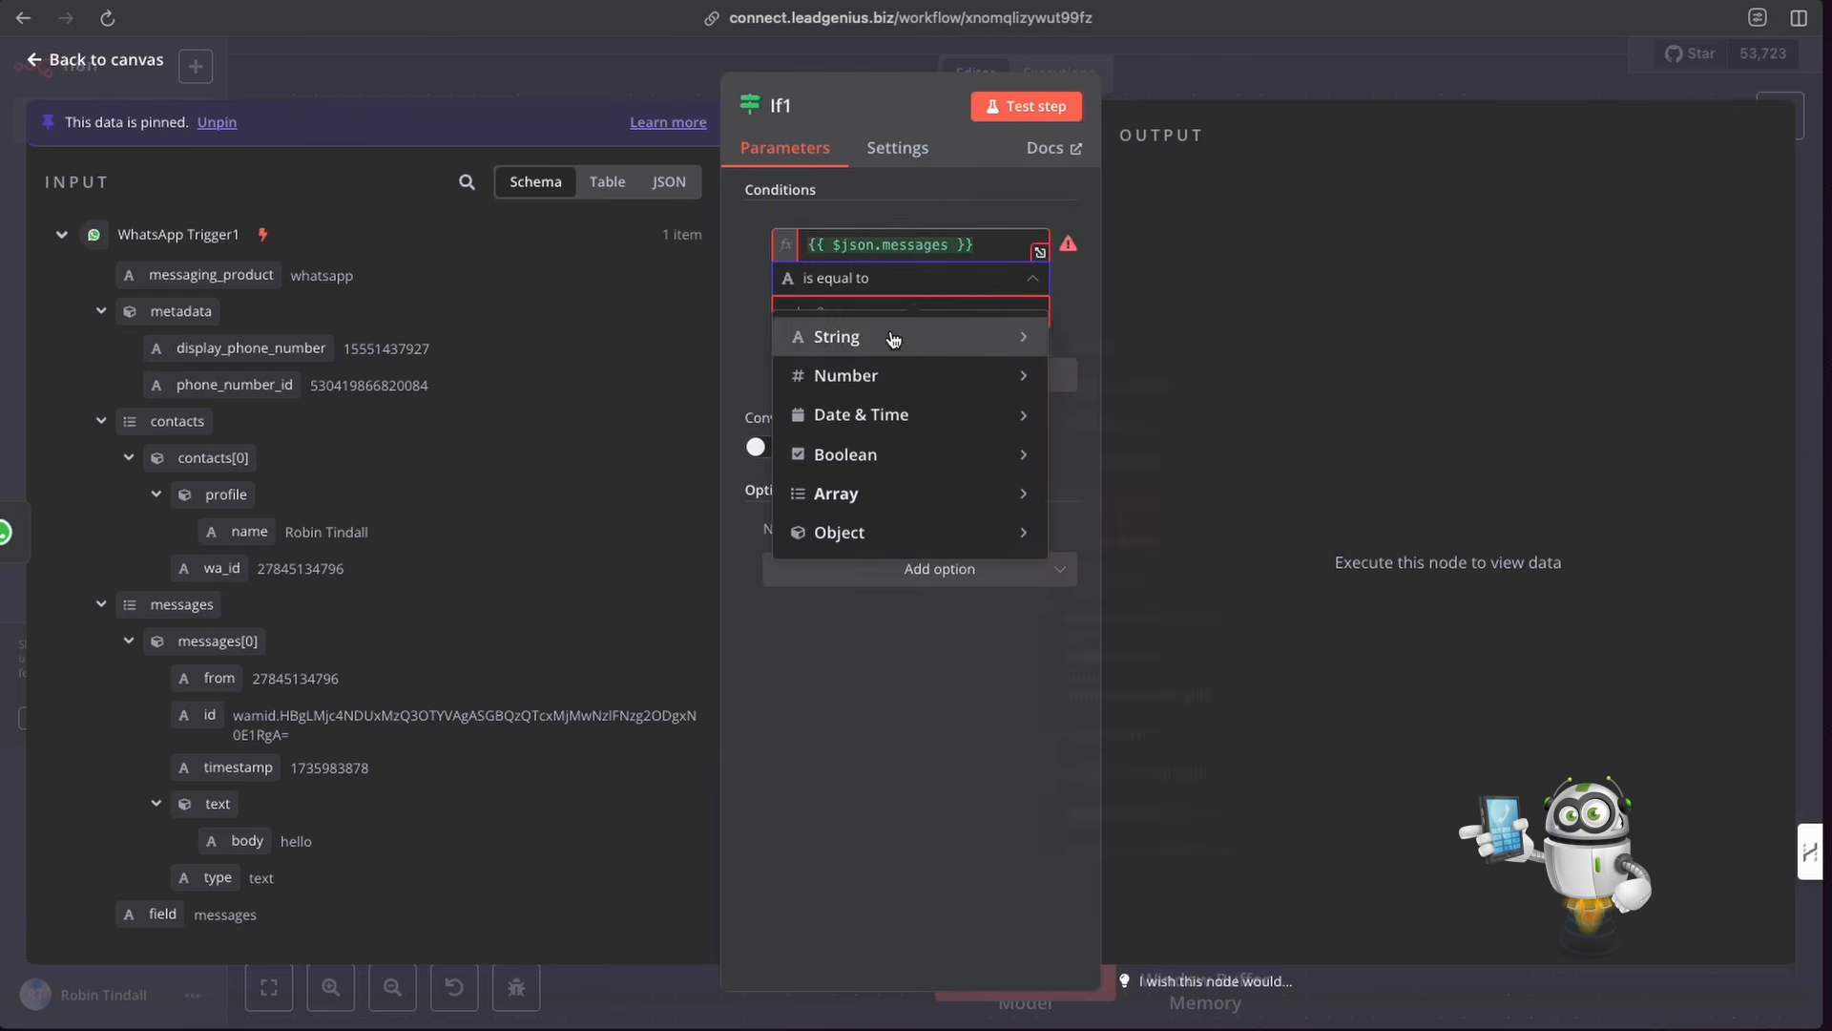
mouse_move(887, 492)
click(1122, 503)
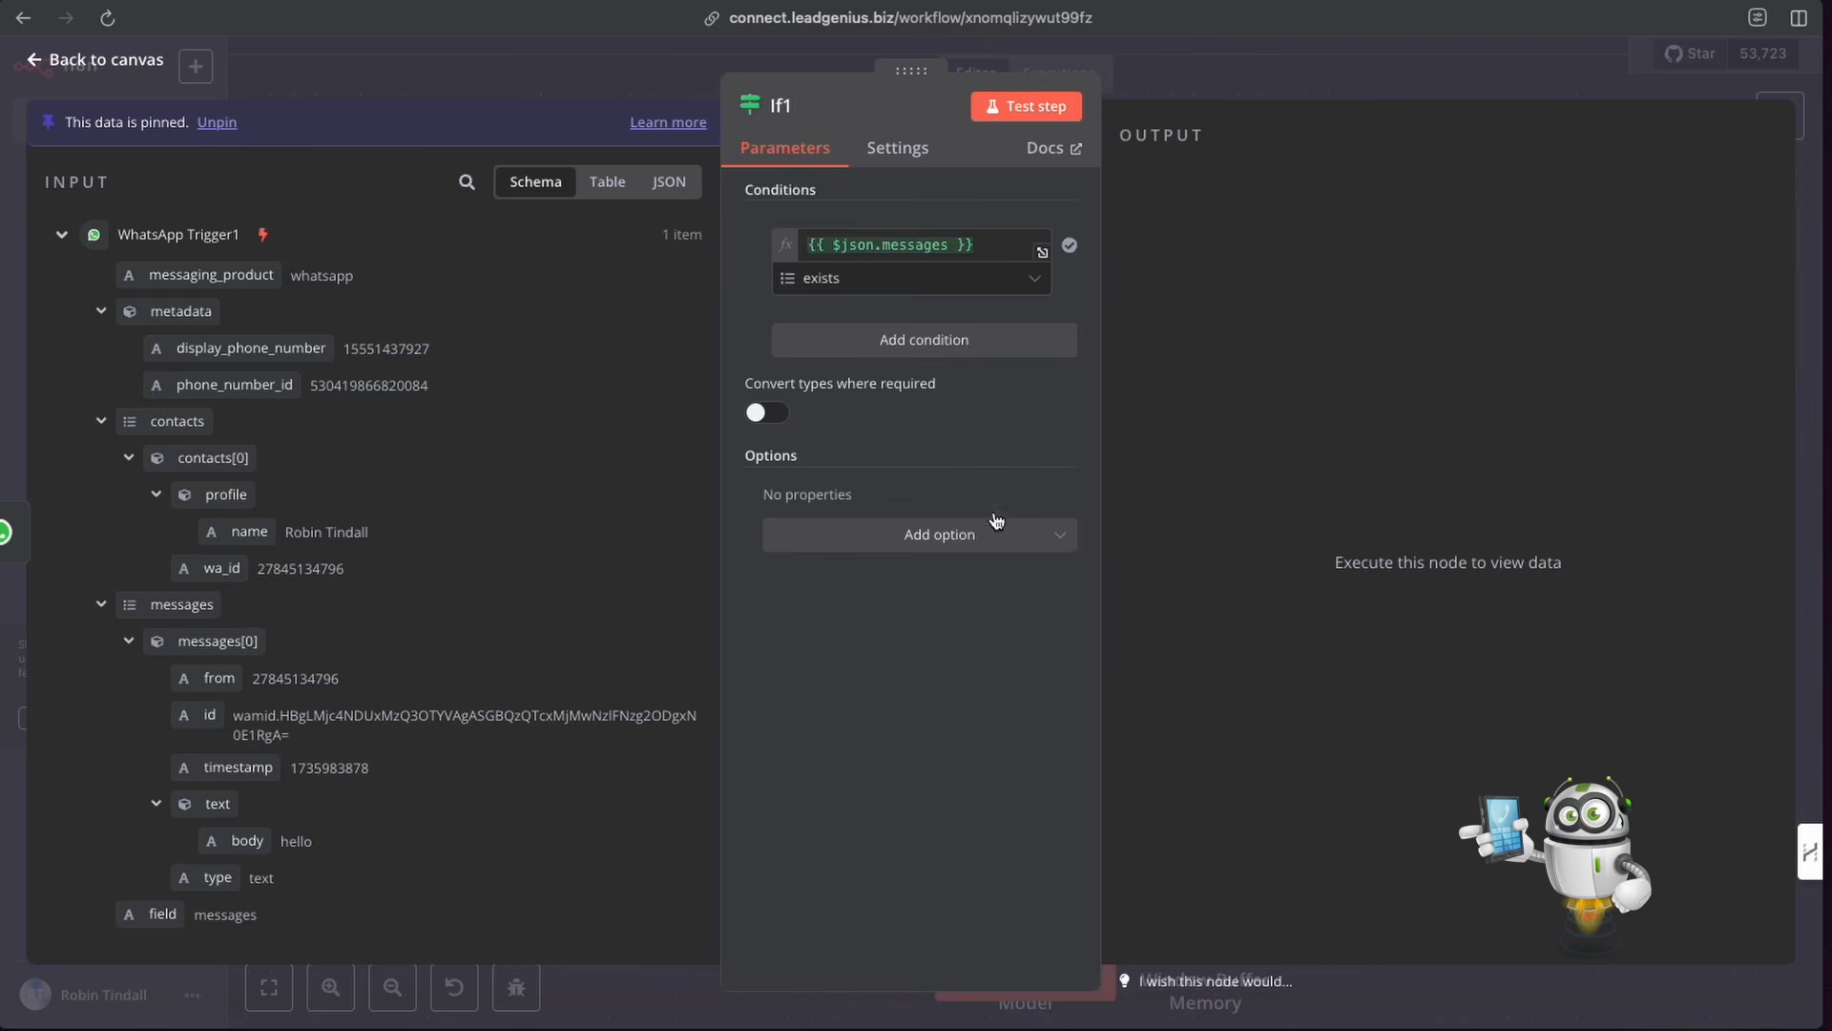
click(1011, 107)
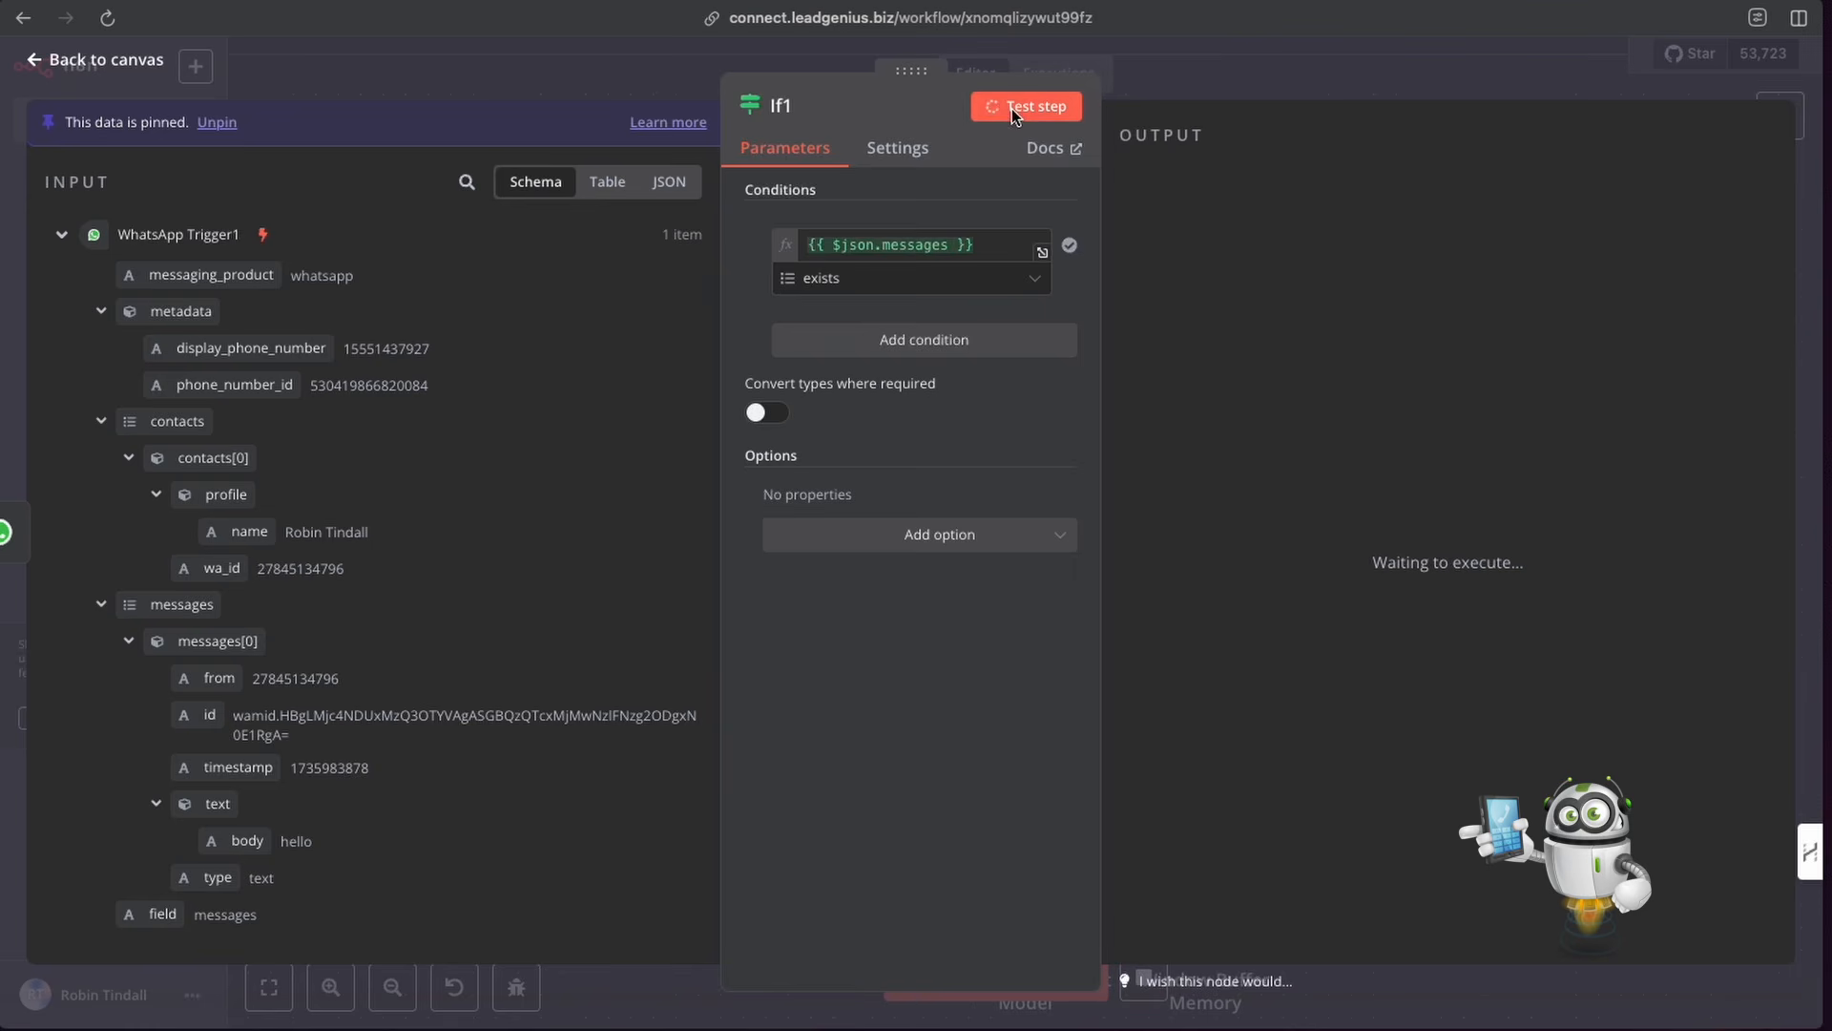
click(1184, 80)
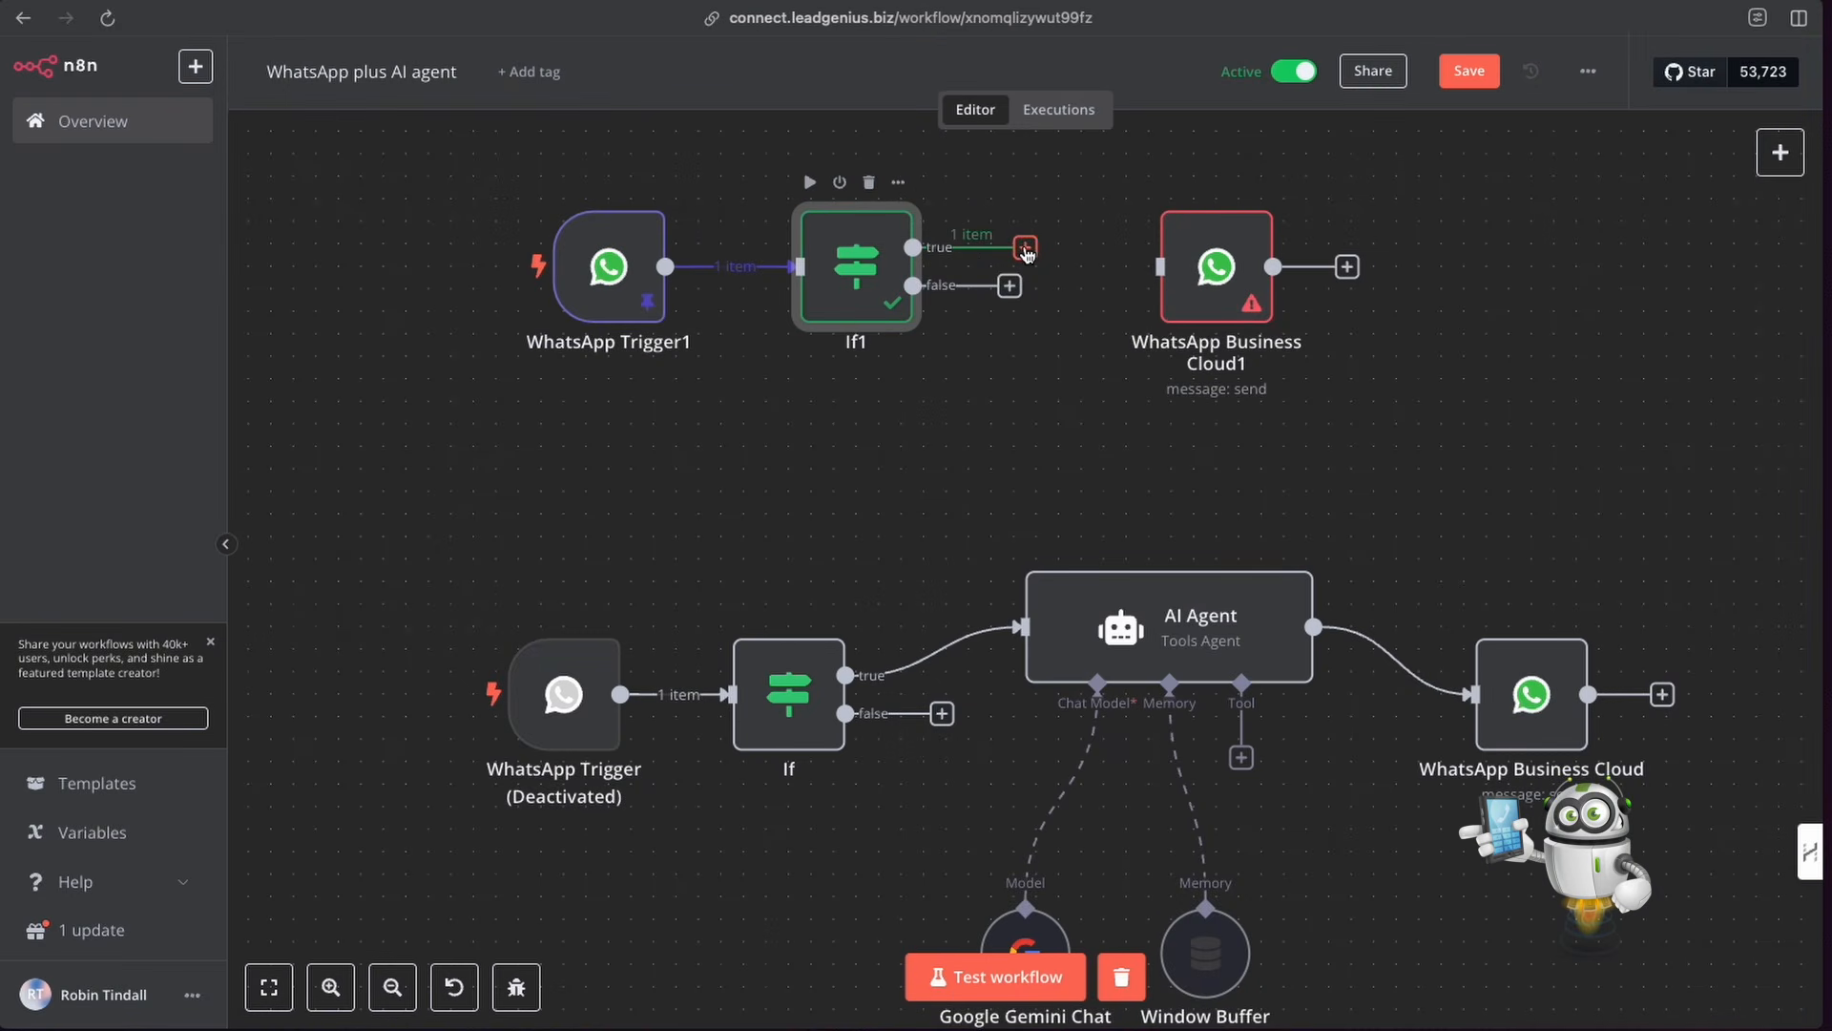
Step: Reposition WhatsApp Business Cloud1 on the canvas and connect If1's true output to it
drag(1216, 267, 1374, 245)
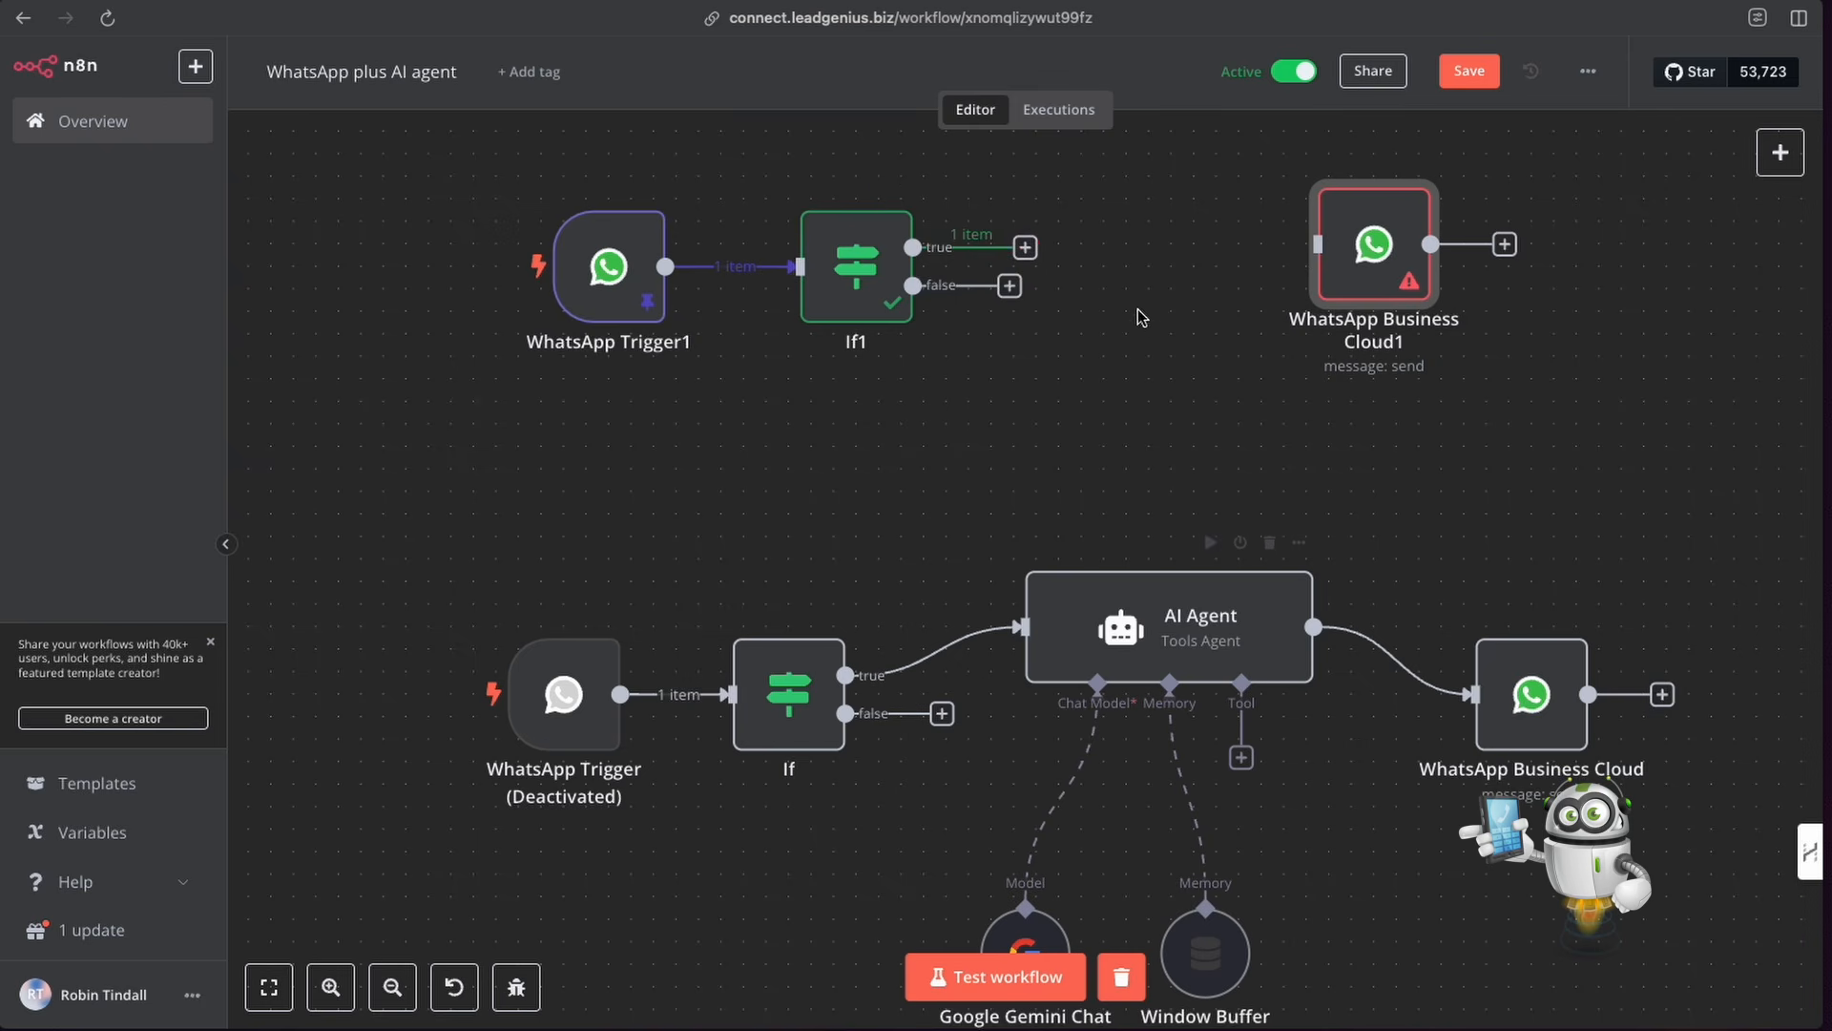
drag(1322, 261, 1209, 282)
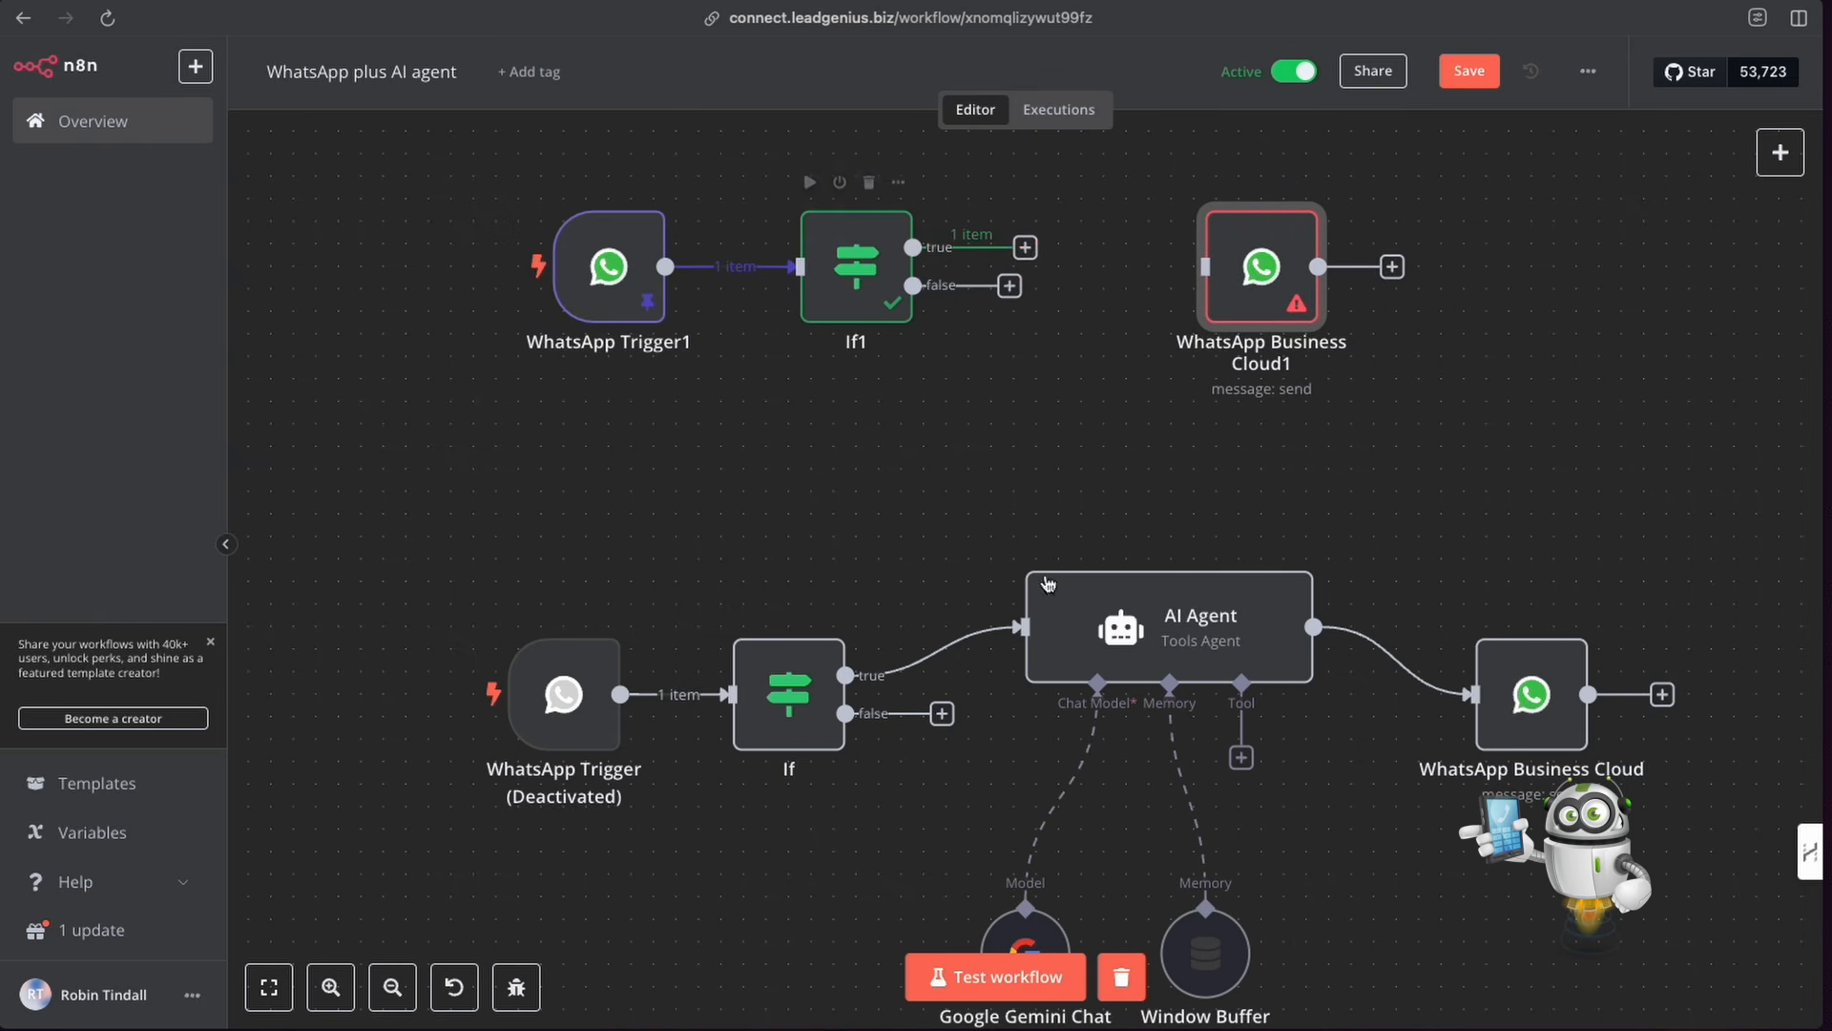
drag(1025, 247, 1166, 245)
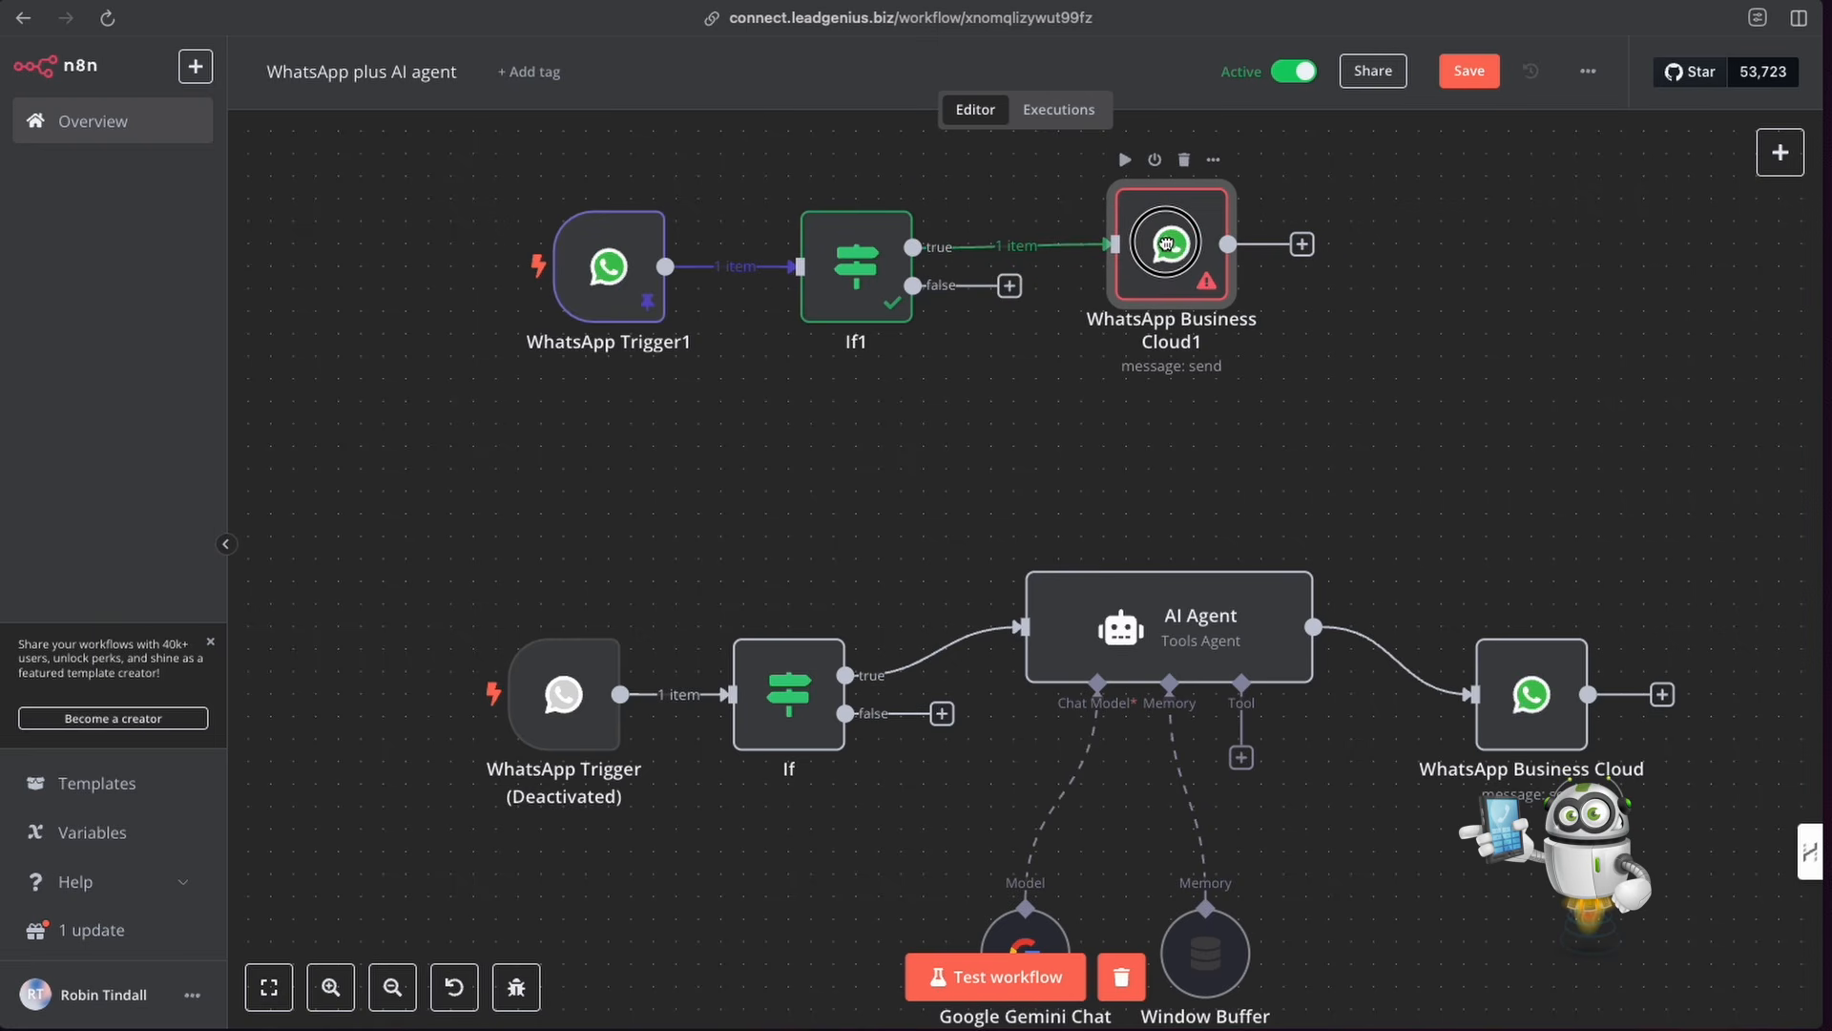
Step: In WhatsApp Business Cloud1, choose the Test Number as sender and map the recipient's phone number to {{ $json.contacts[0].wa_id }}
double_click(1166, 244)
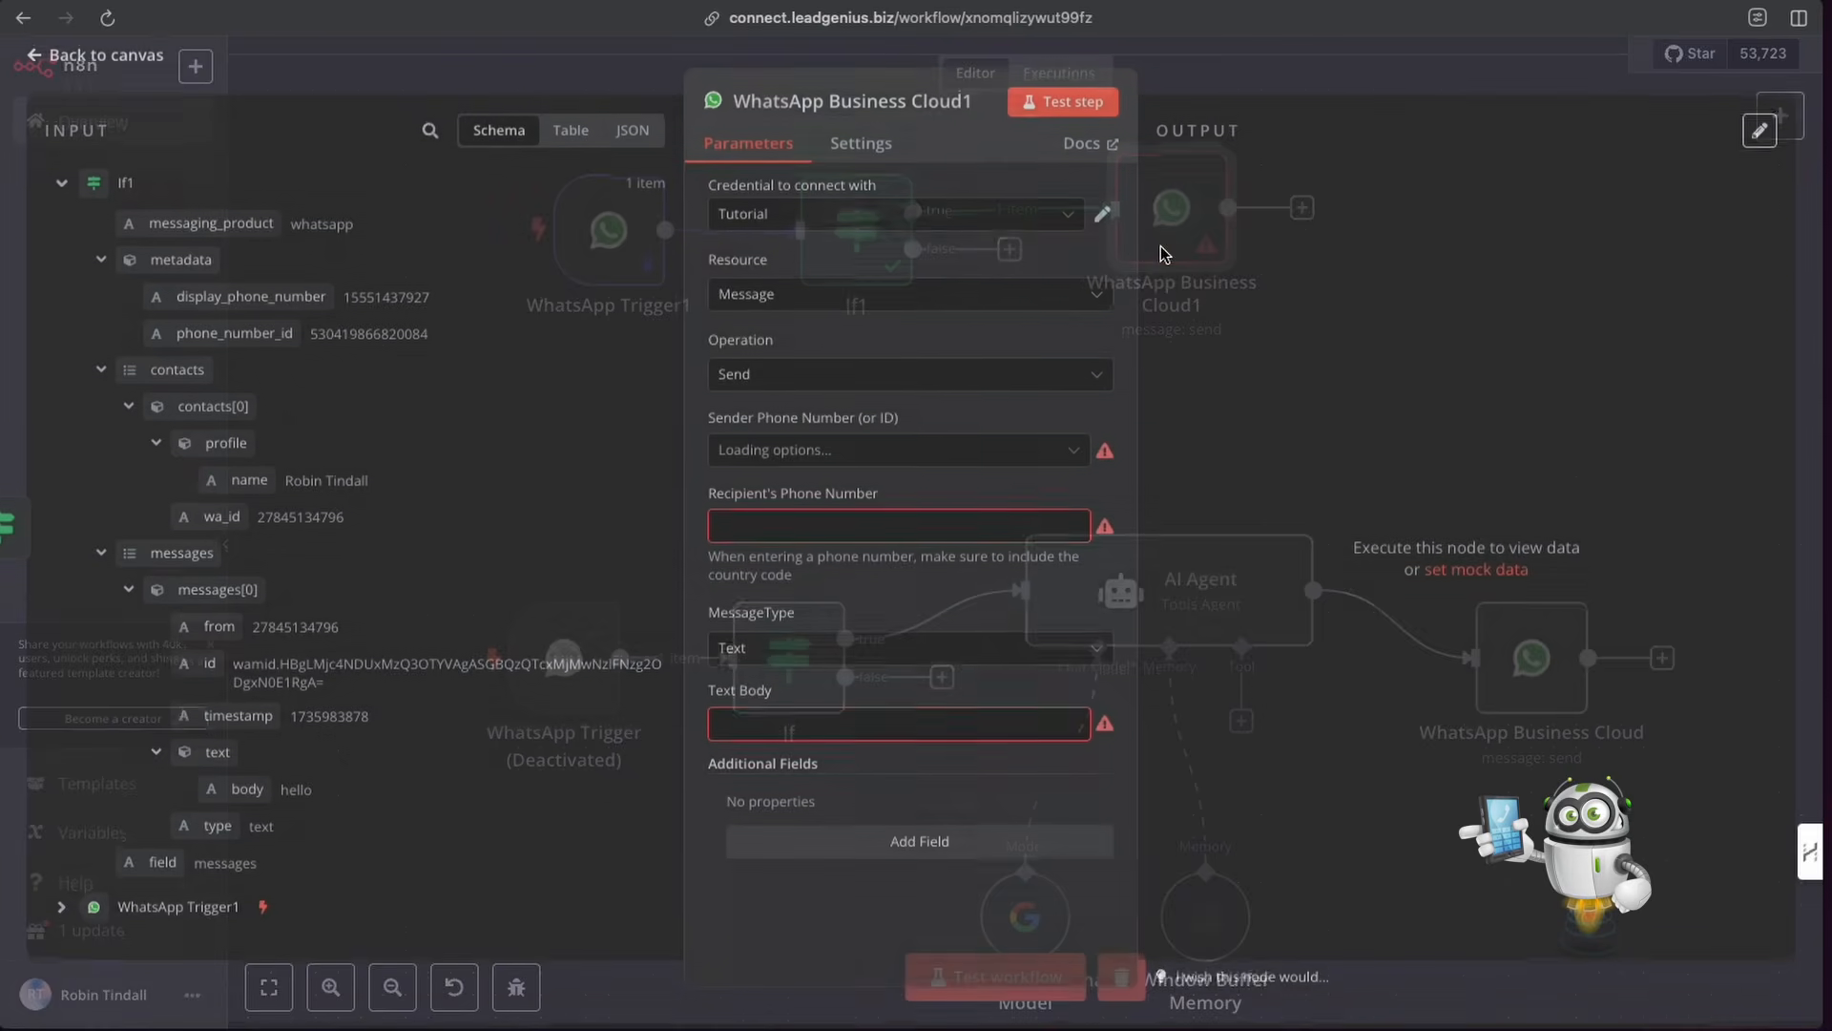
click(1275, 86)
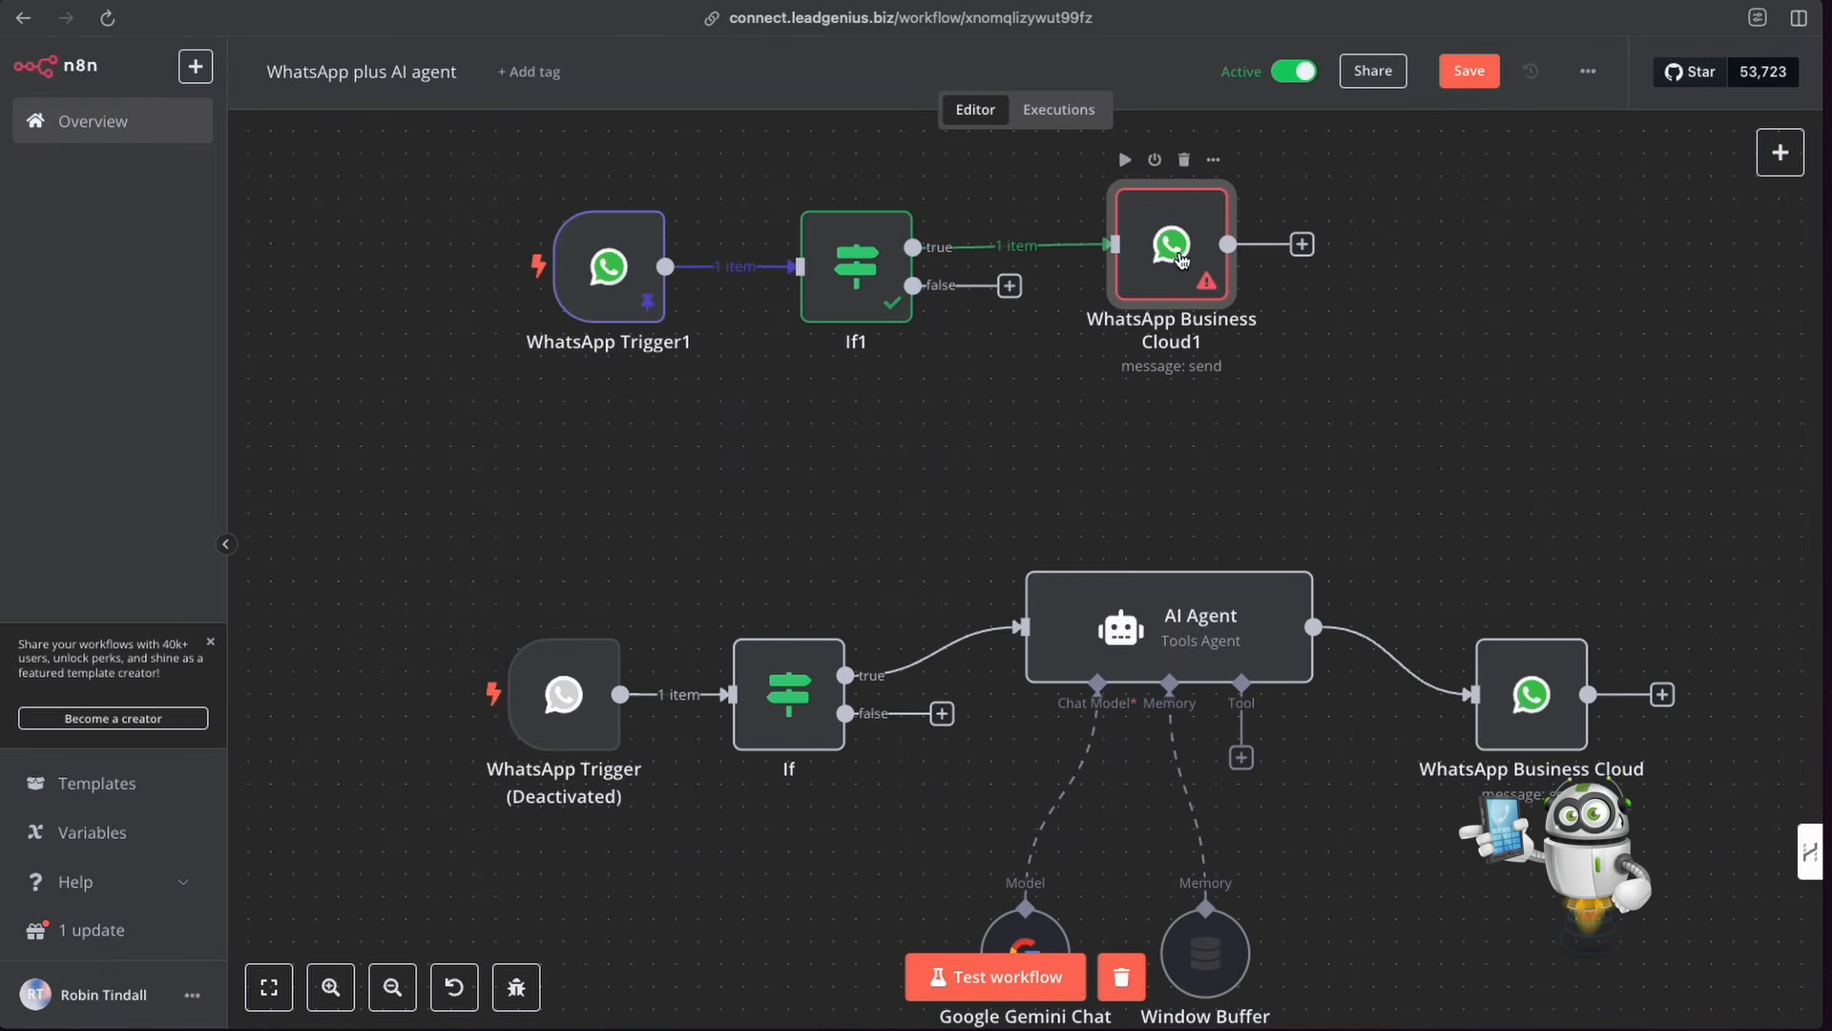
double_click(1174, 250)
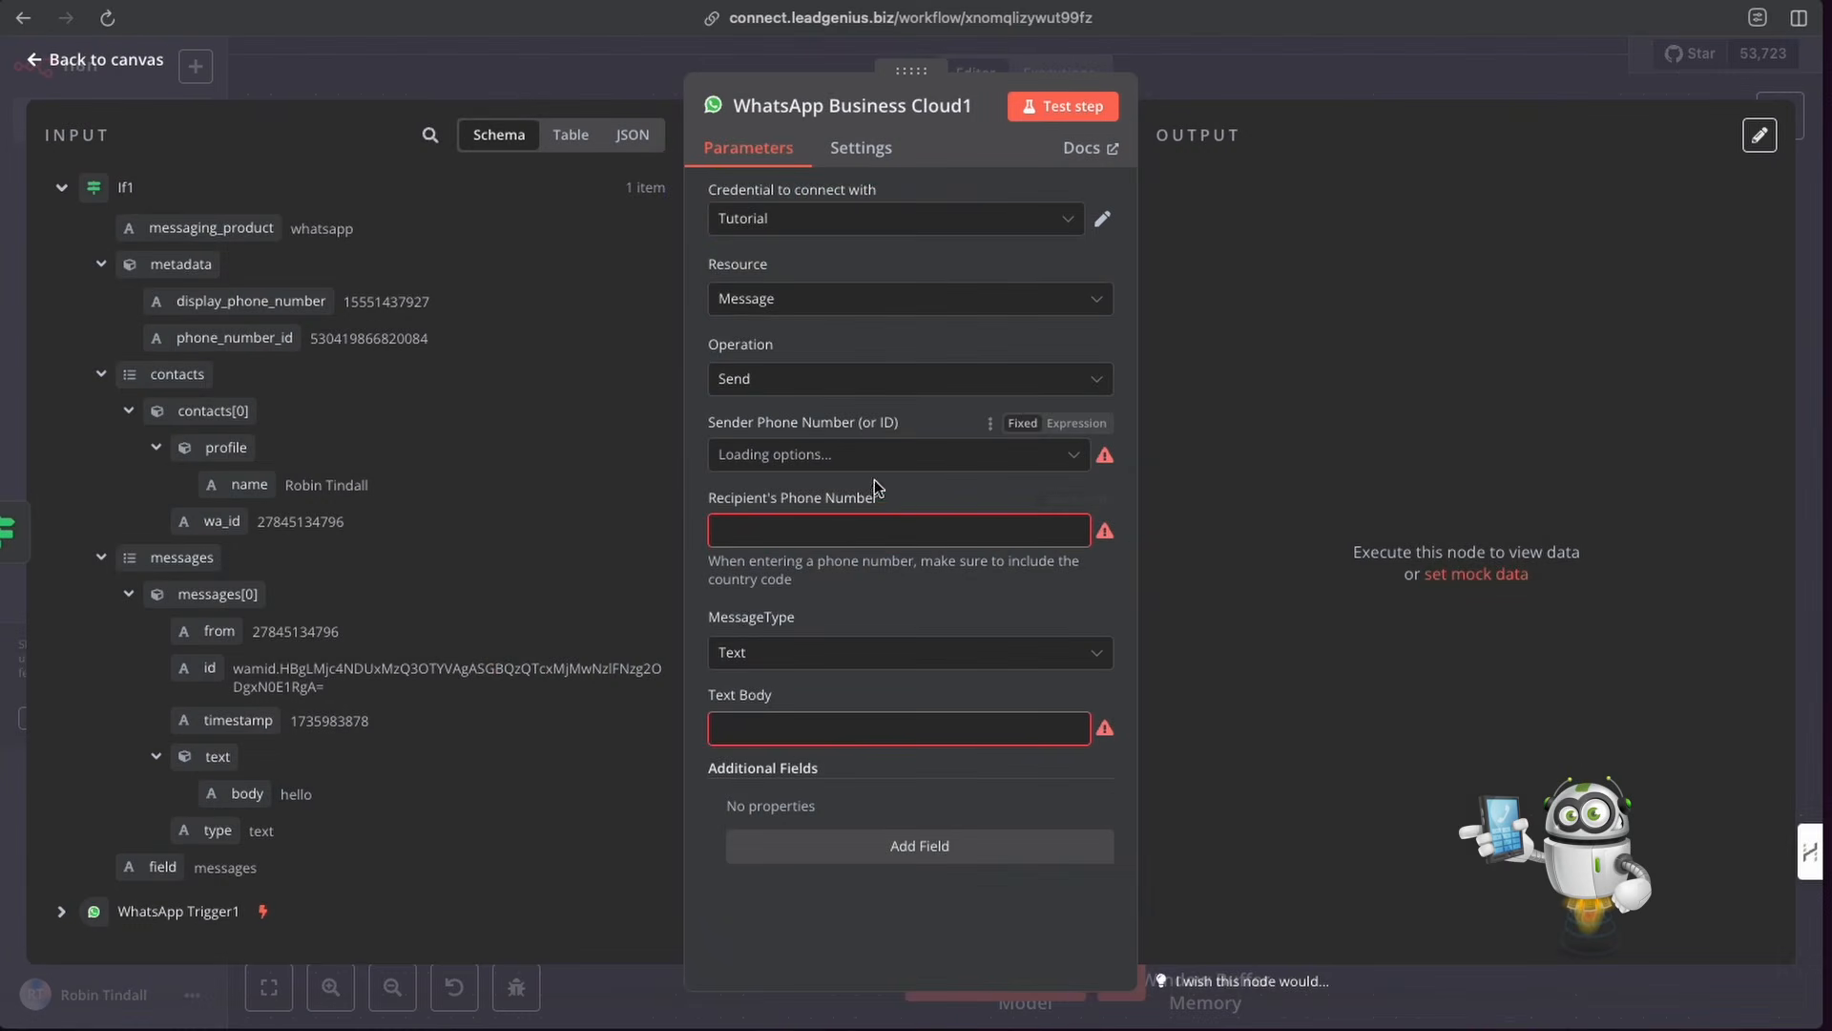
click(755, 725)
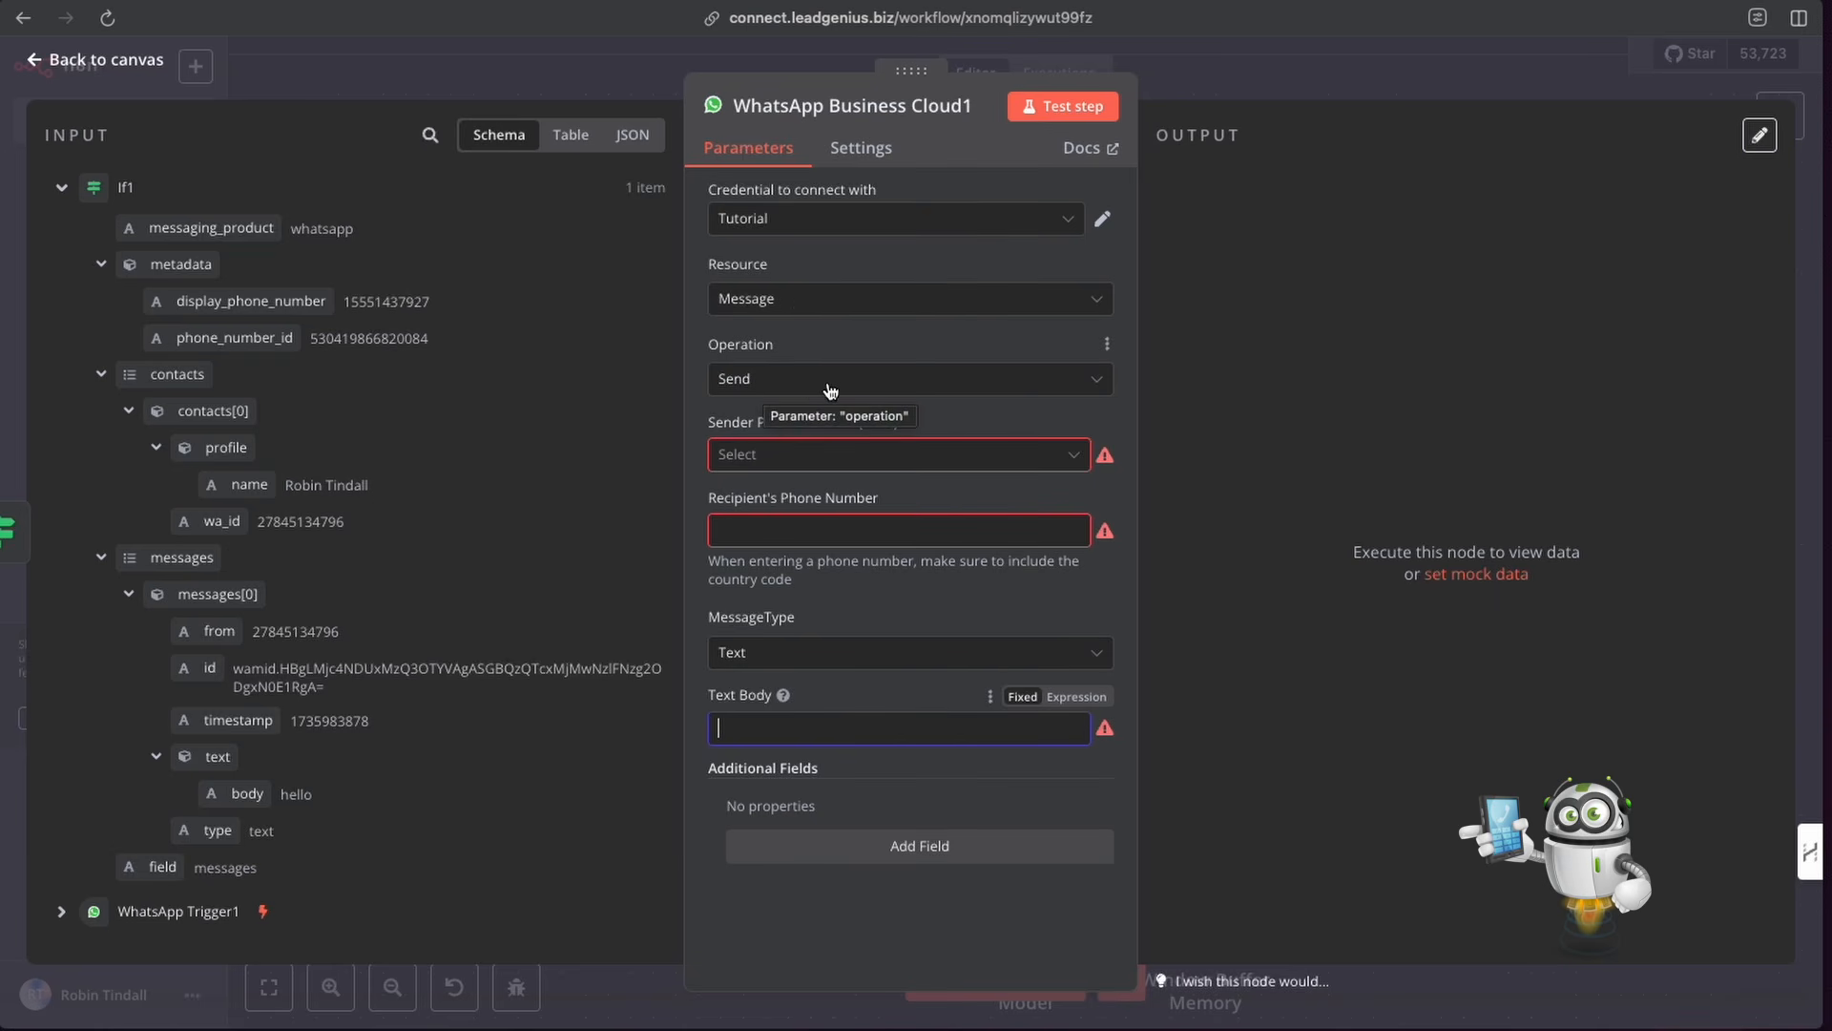
click(808, 469)
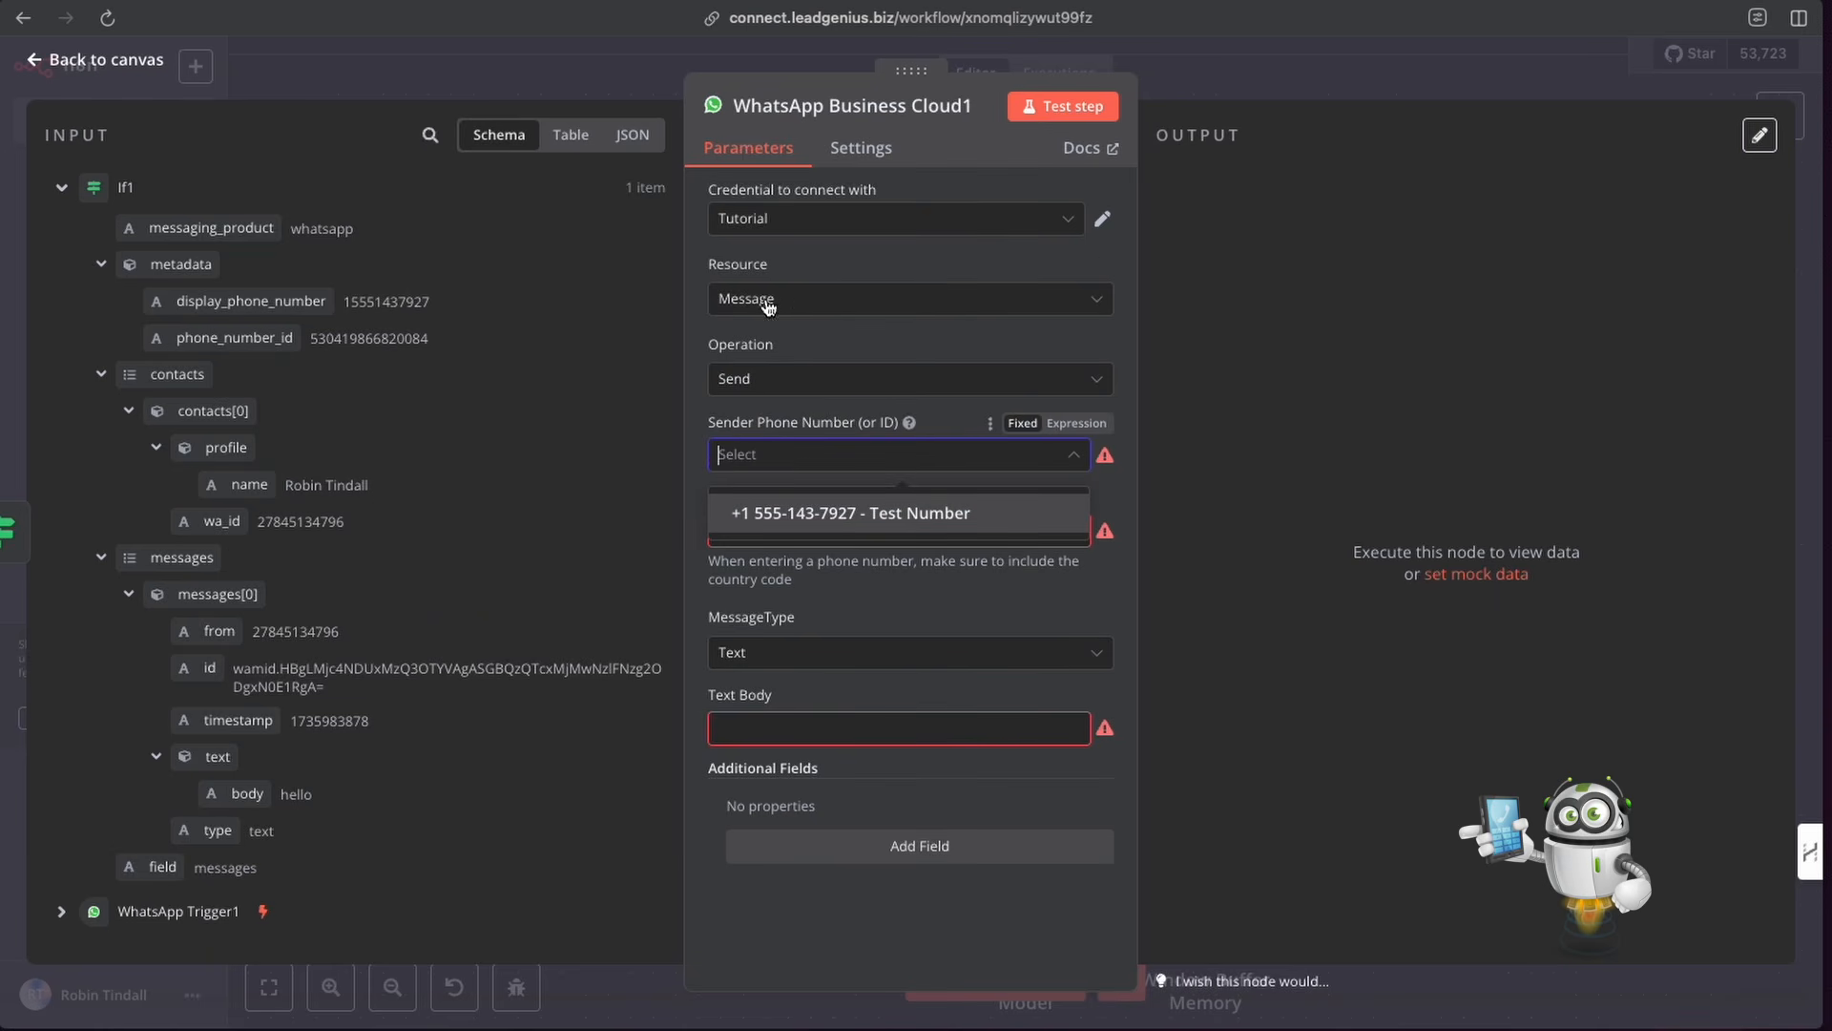
click(869, 515)
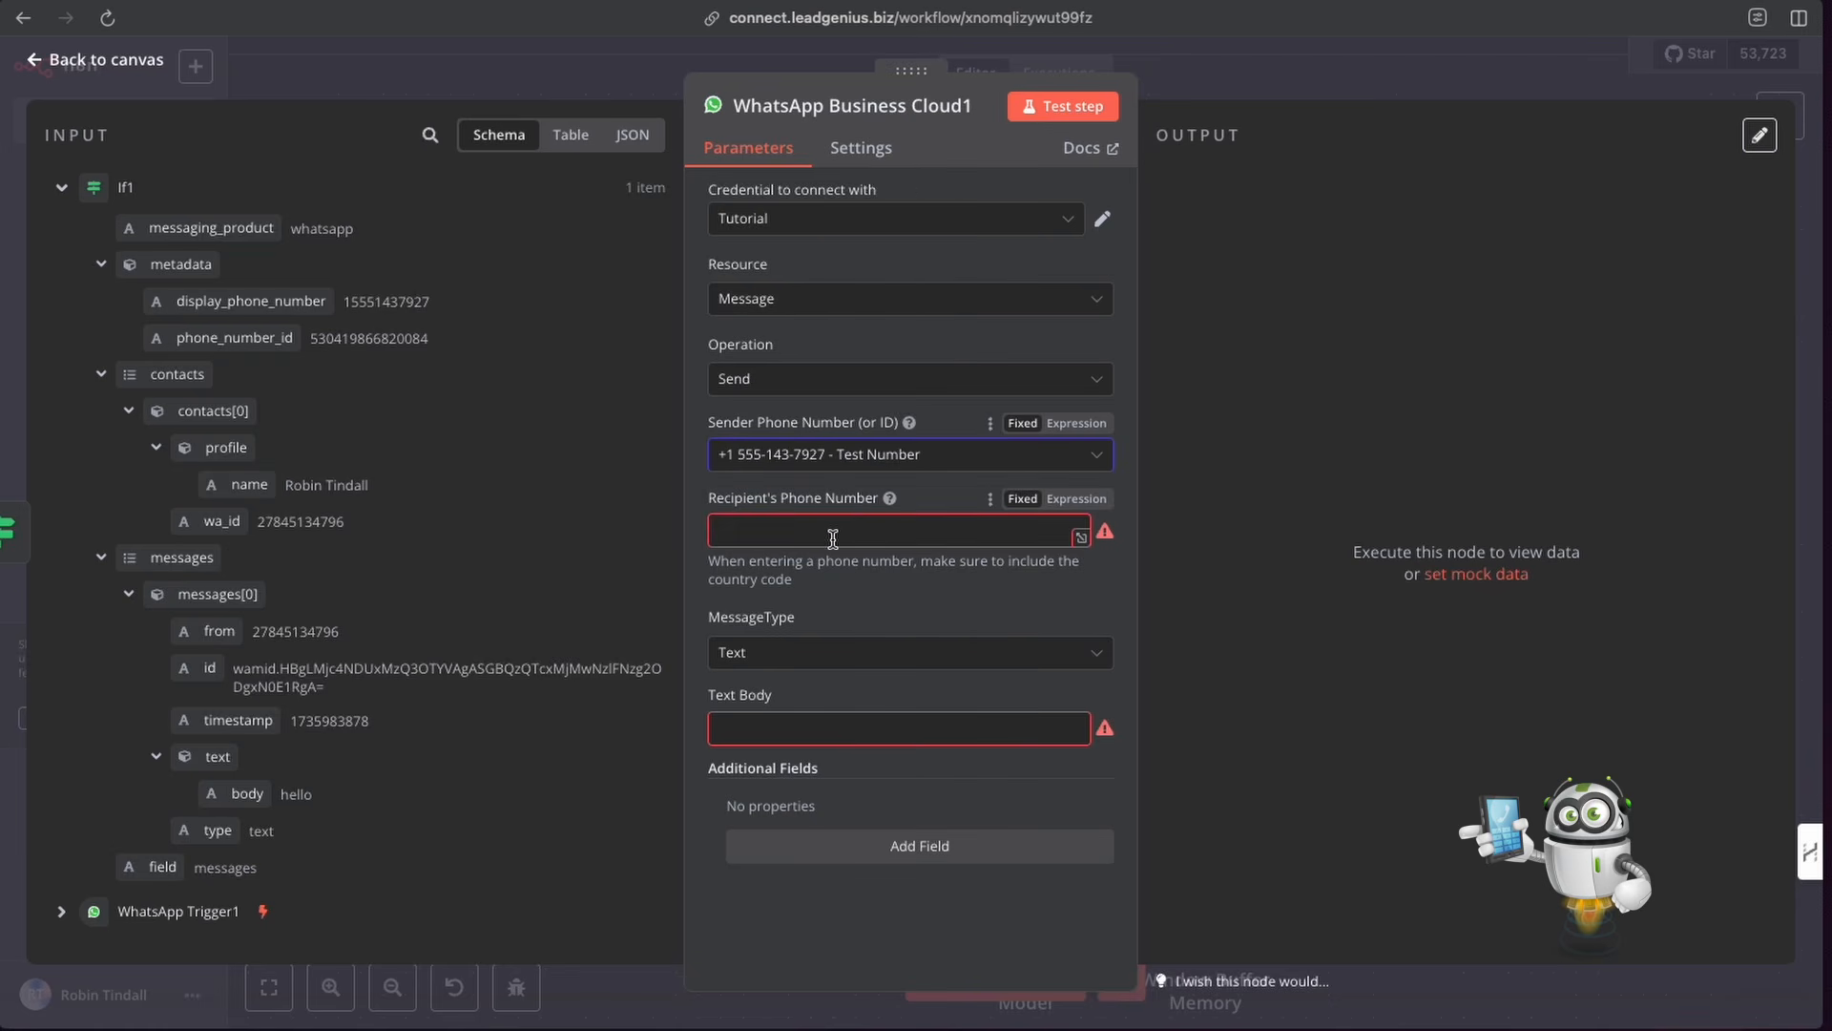
click(835, 538)
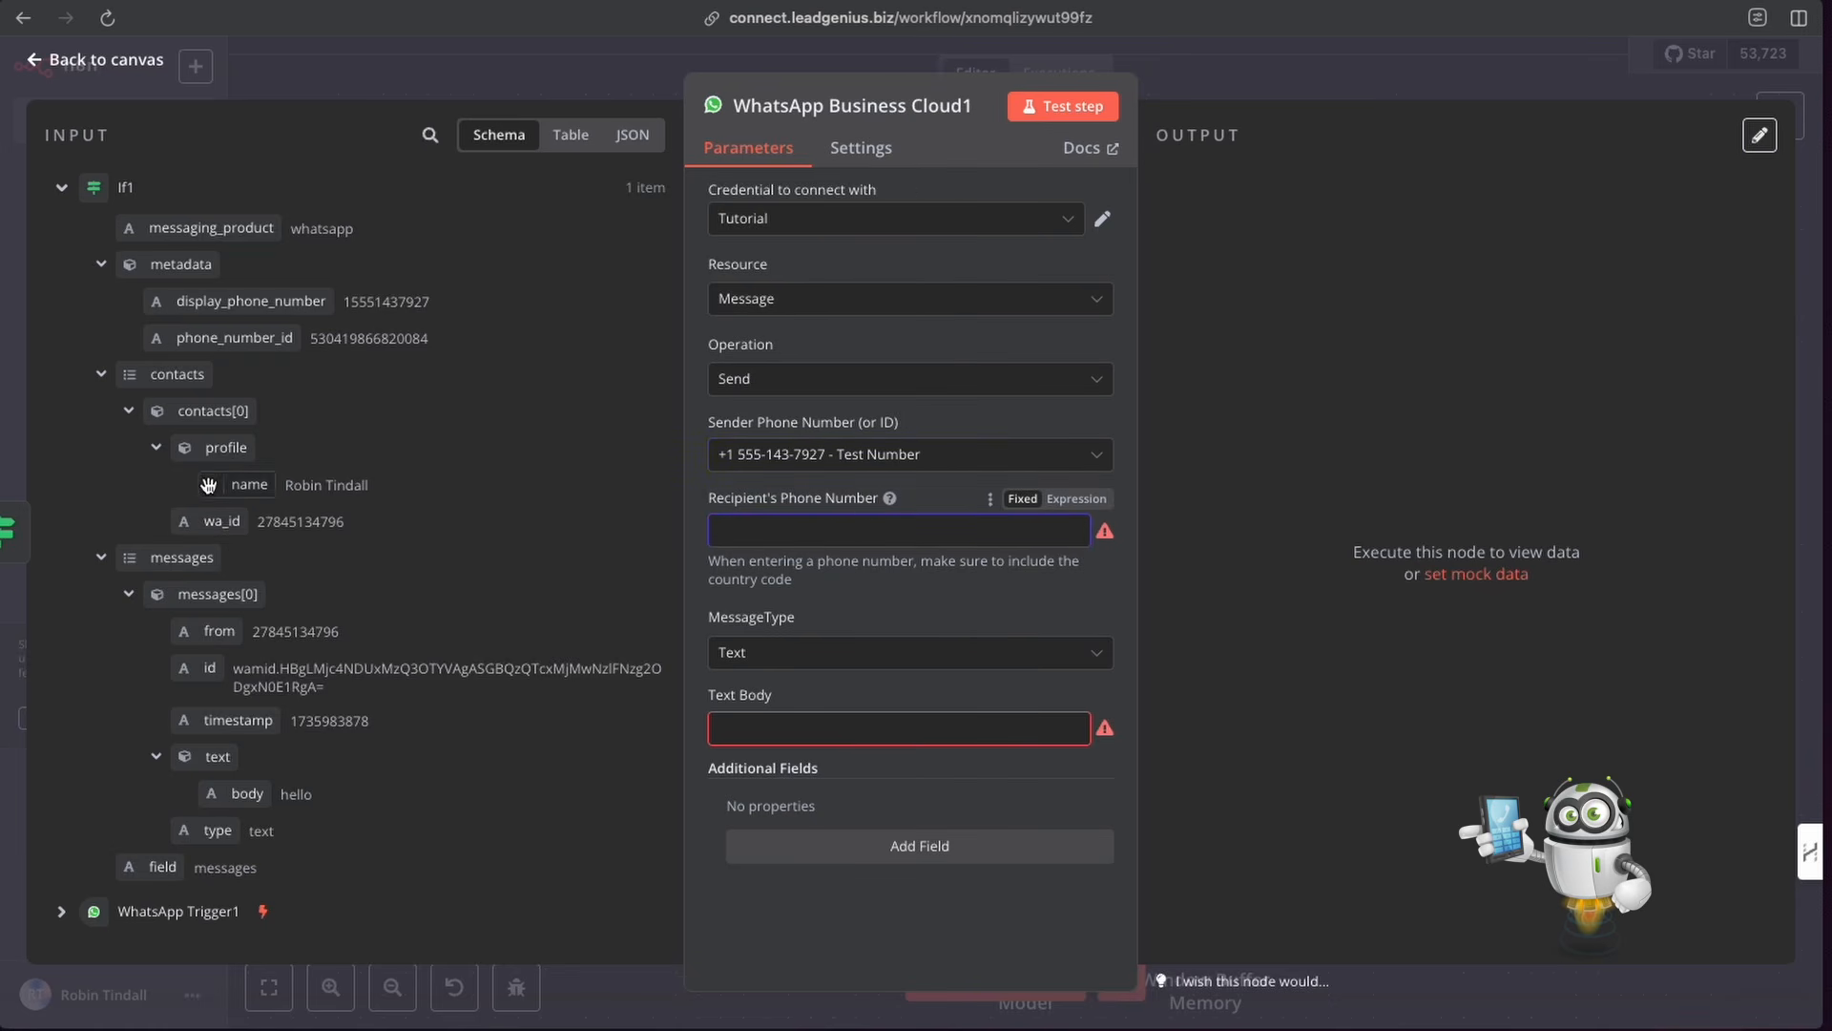
drag(221, 524, 739, 530)
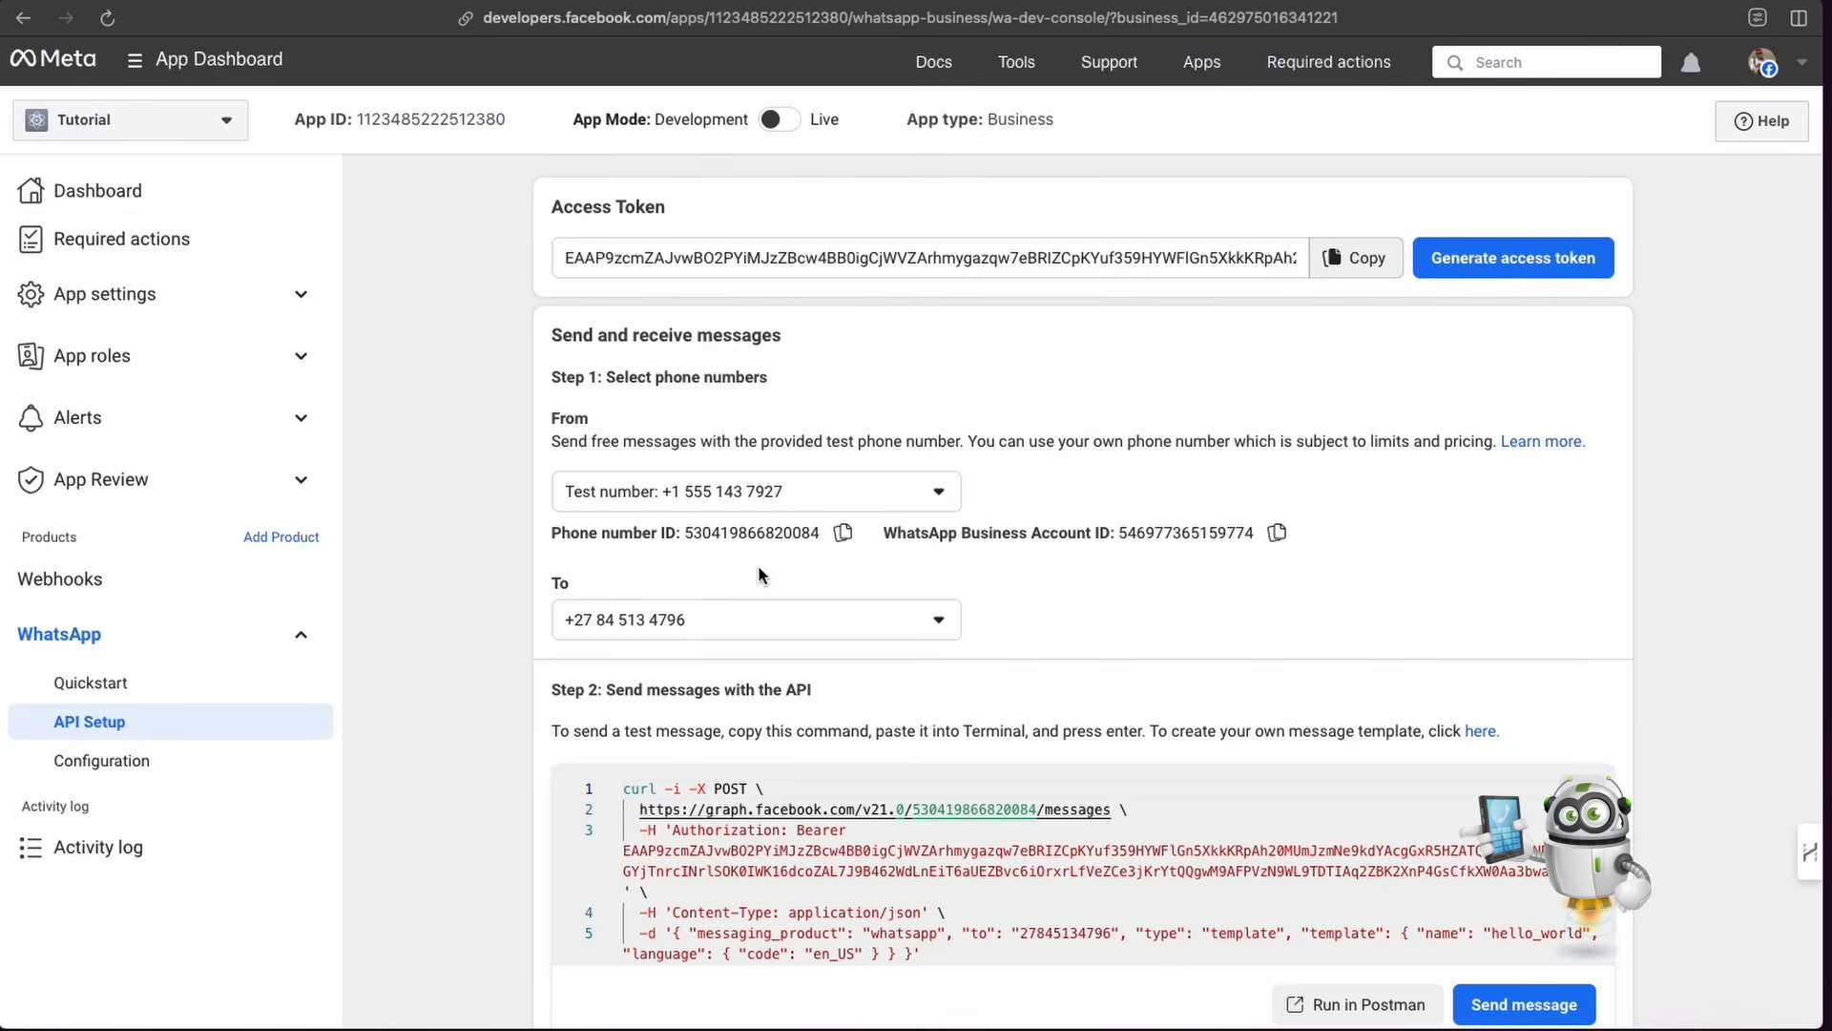
Step: On Meta's API Setup page, examine the allowed recipient numbers, the app mode and the sections on adding a phone number and payment method
scroll(763, 572, down, 2)
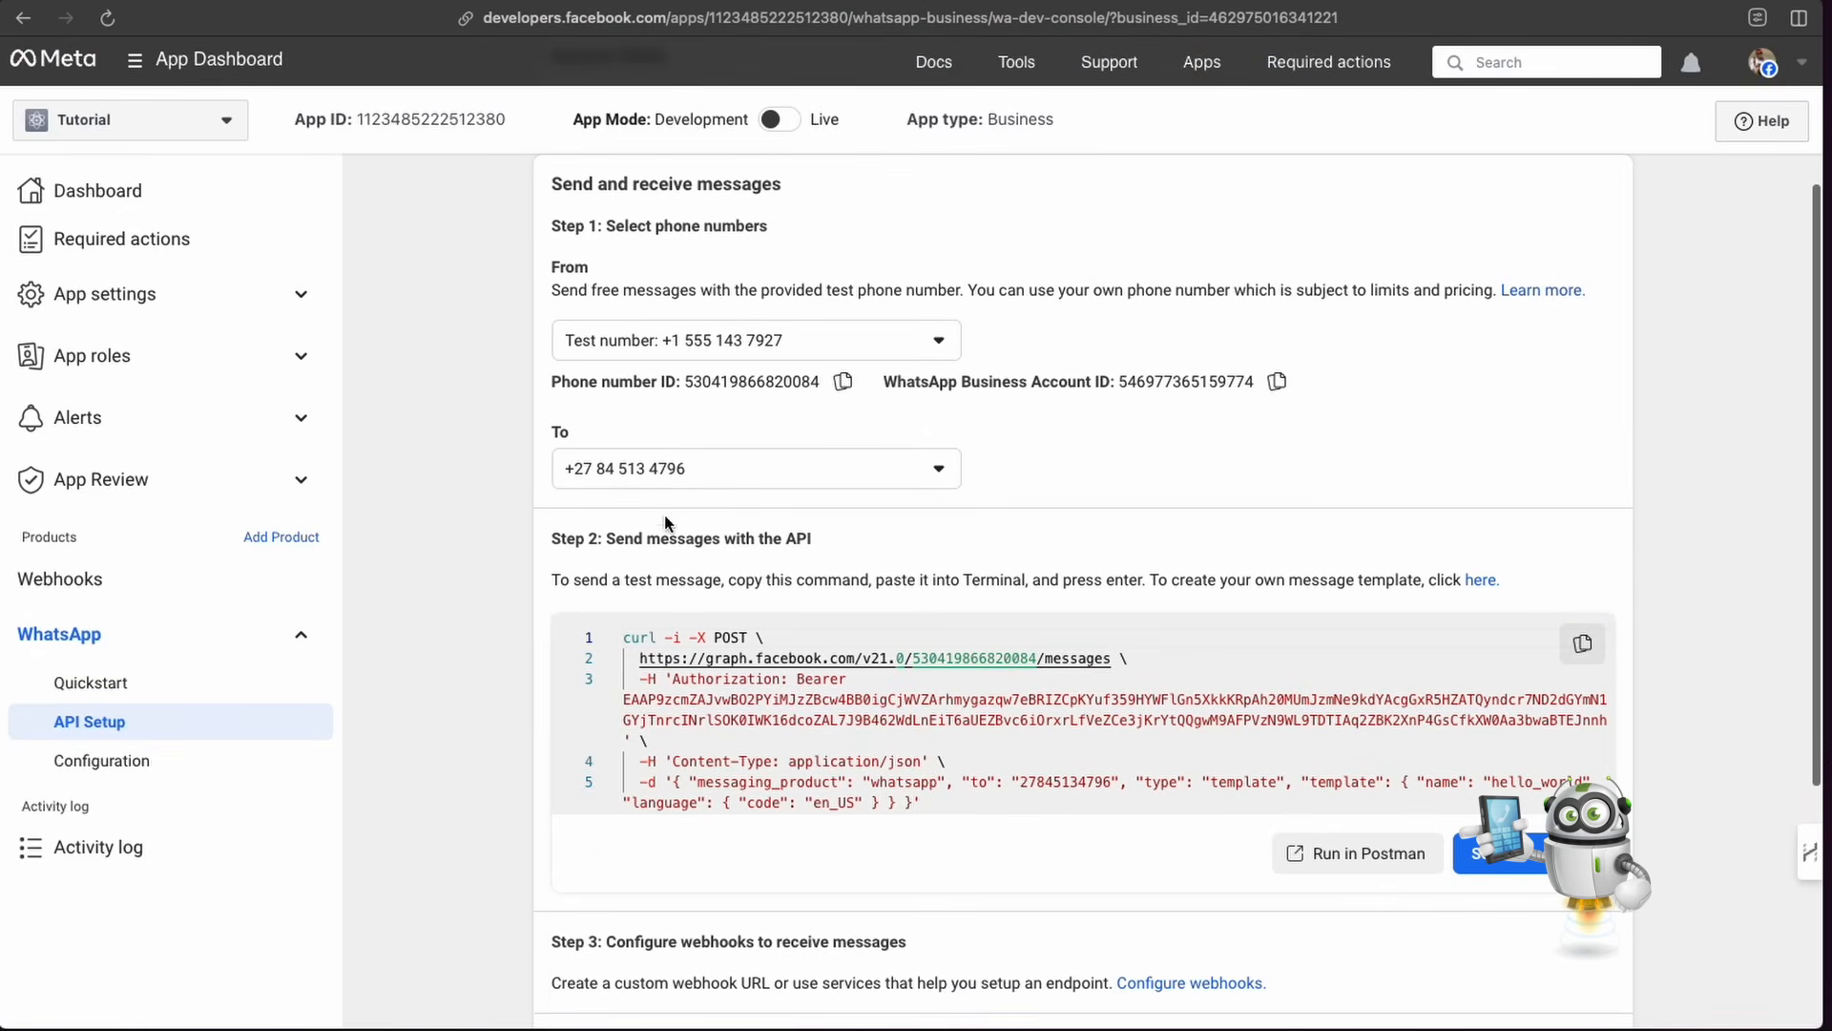
click(780, 487)
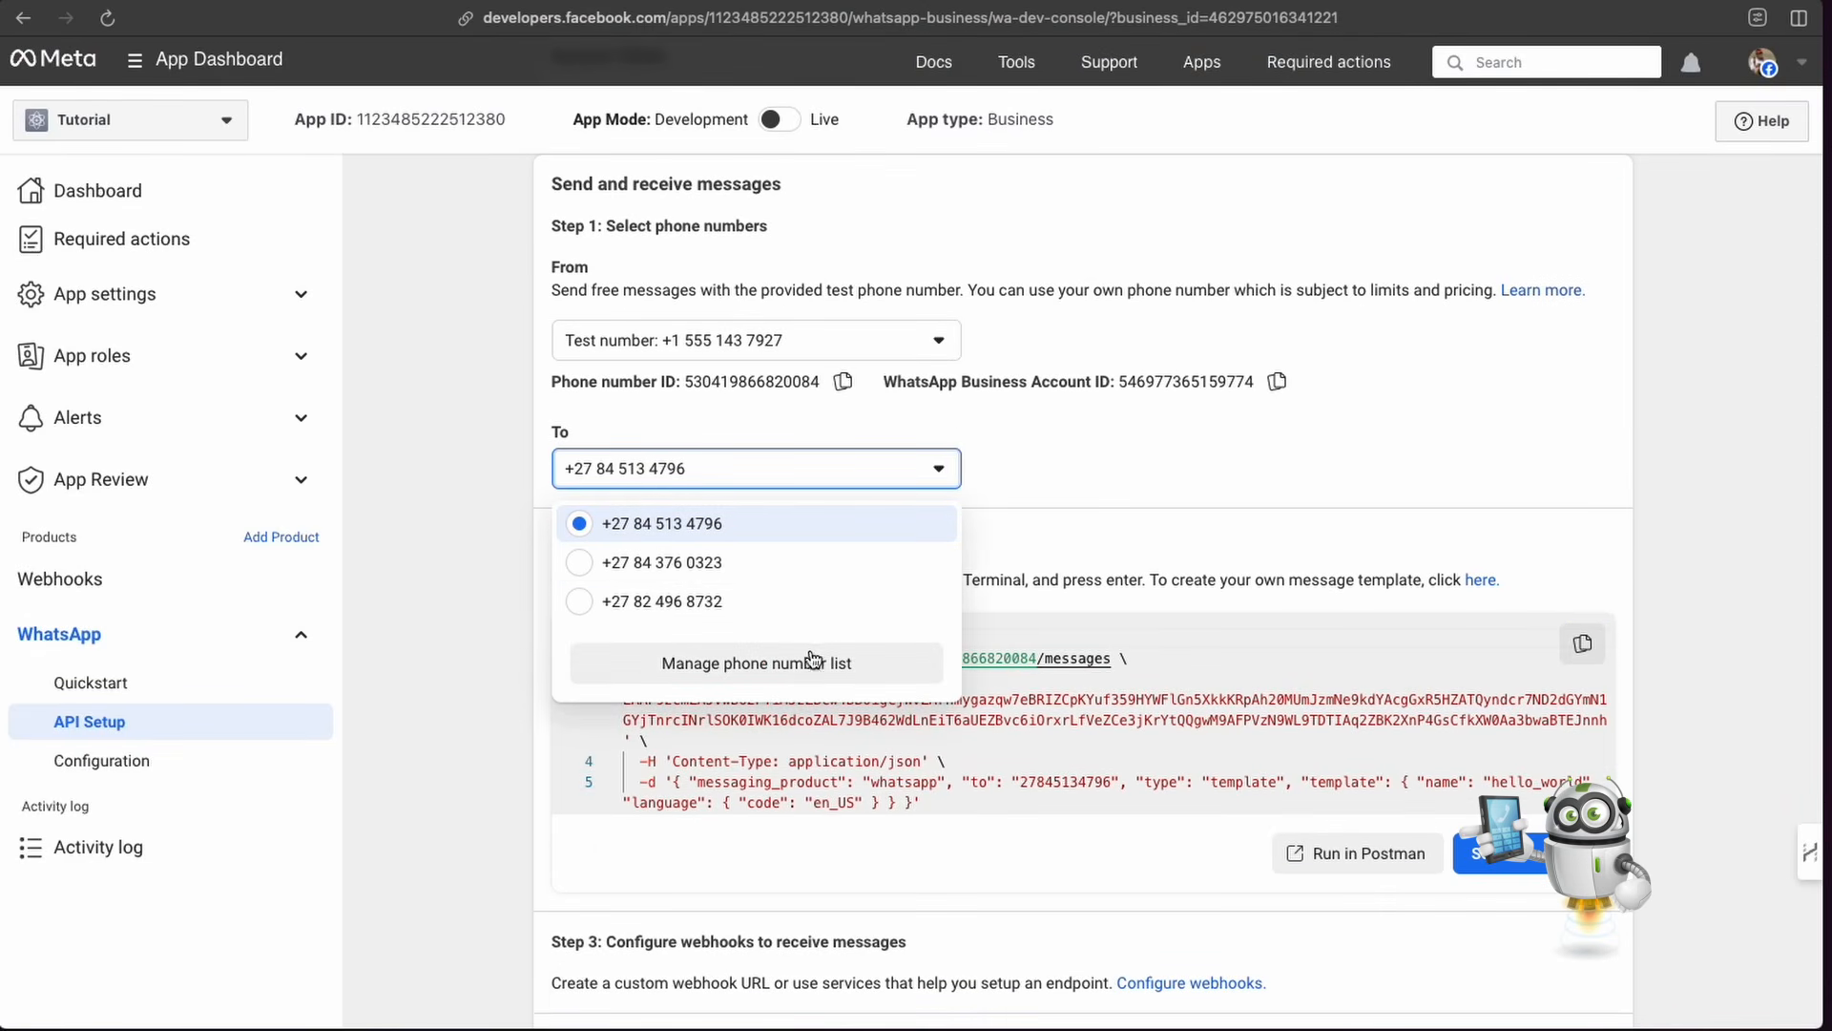
click(765, 427)
scroll(811, 410, up, 2)
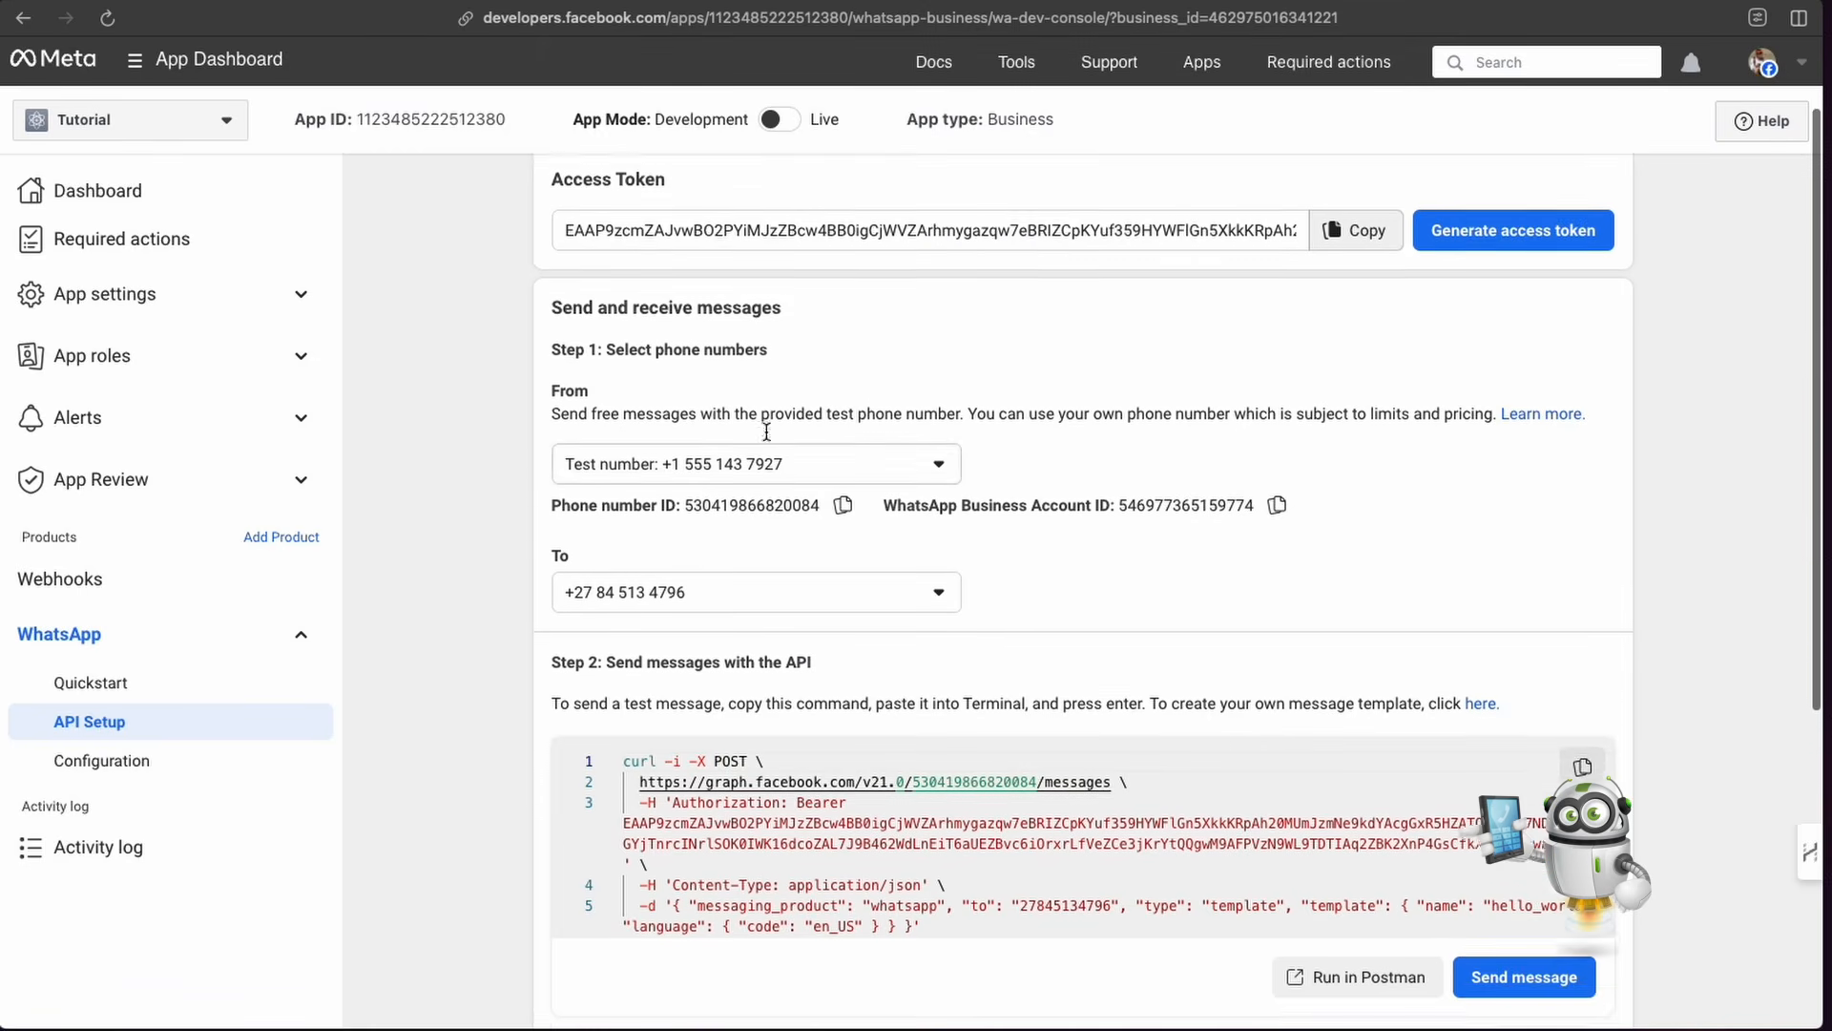
scroll(864, 401, down, 5)
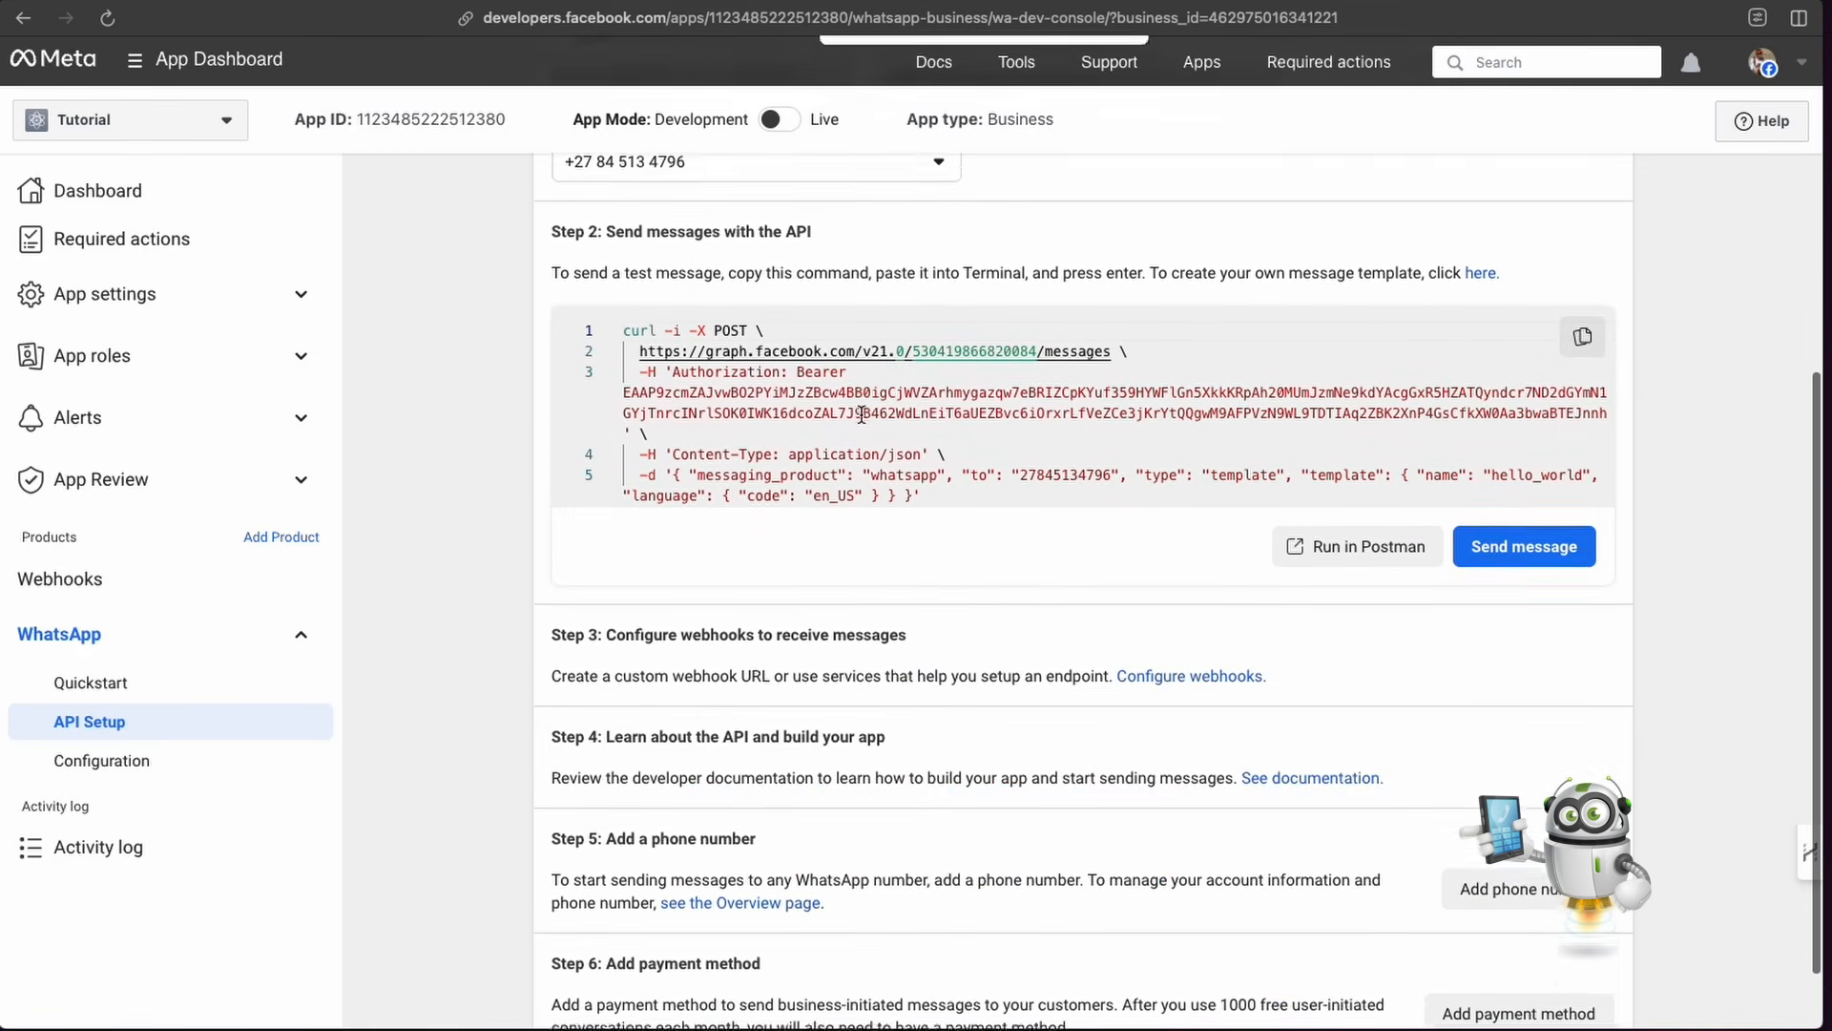
scroll(1072, 439, up, 2)
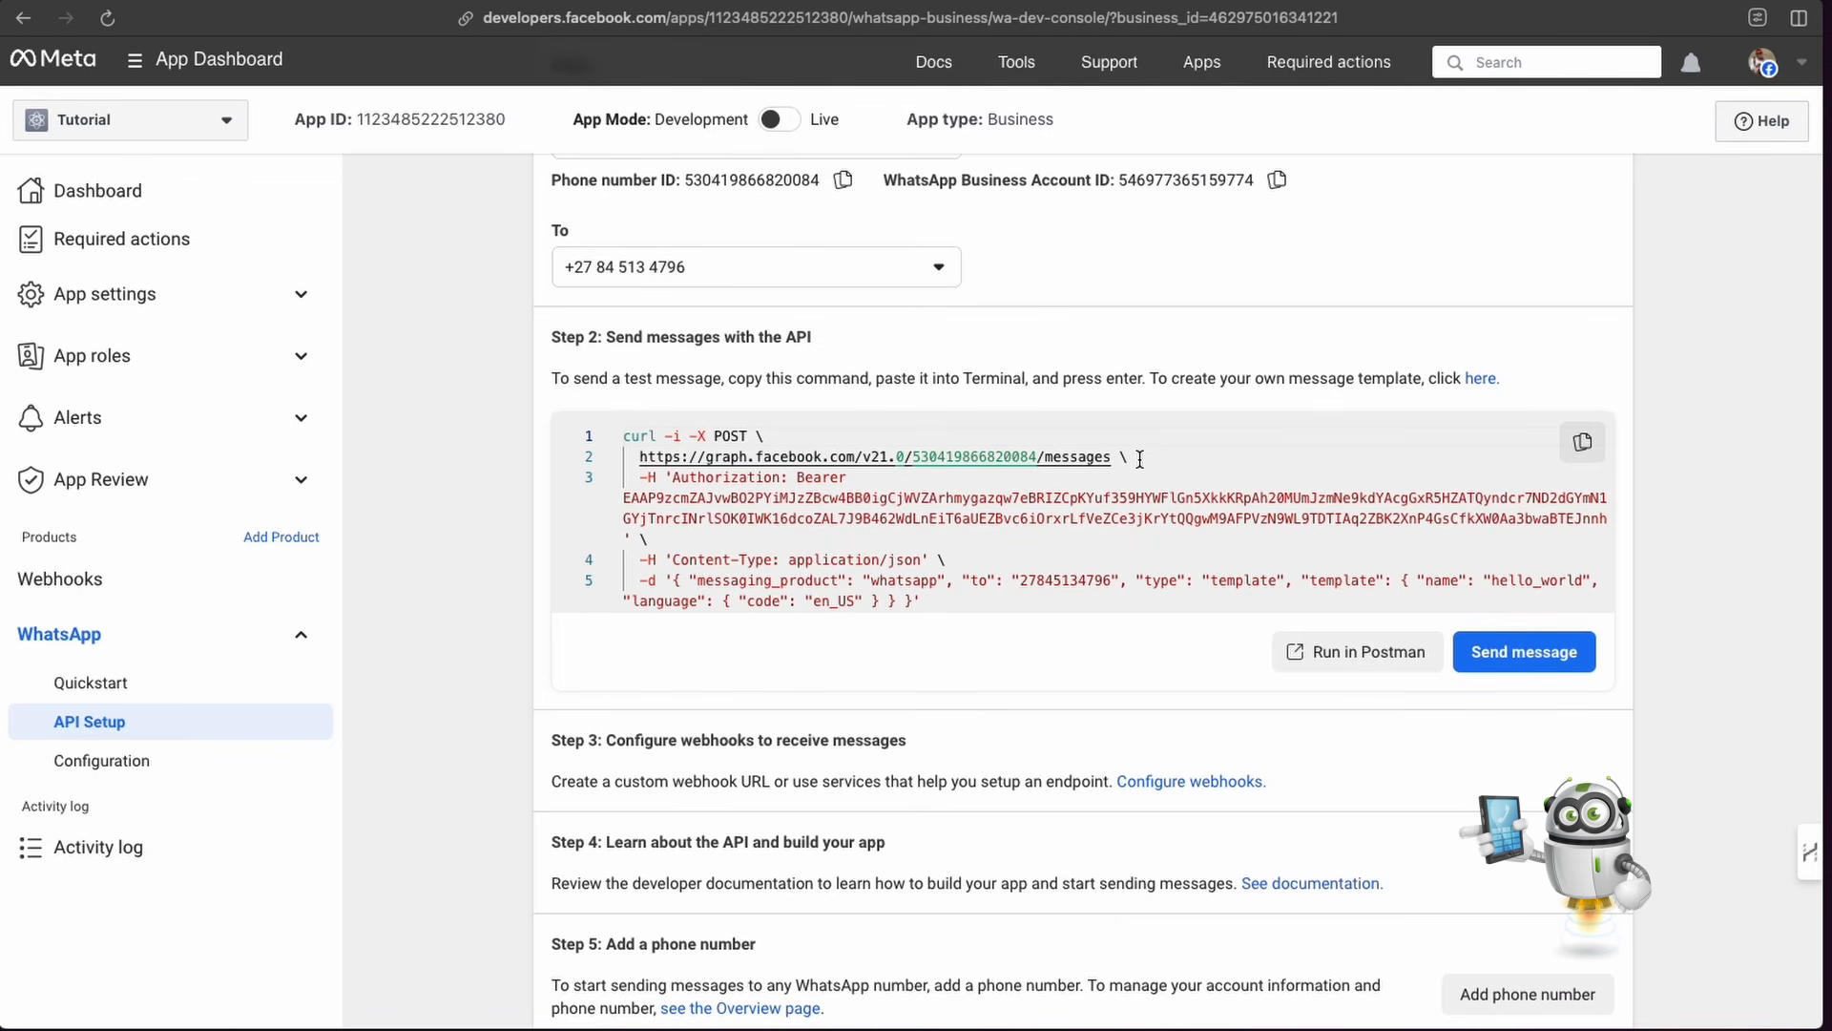
scroll(1135, 462, up, 2)
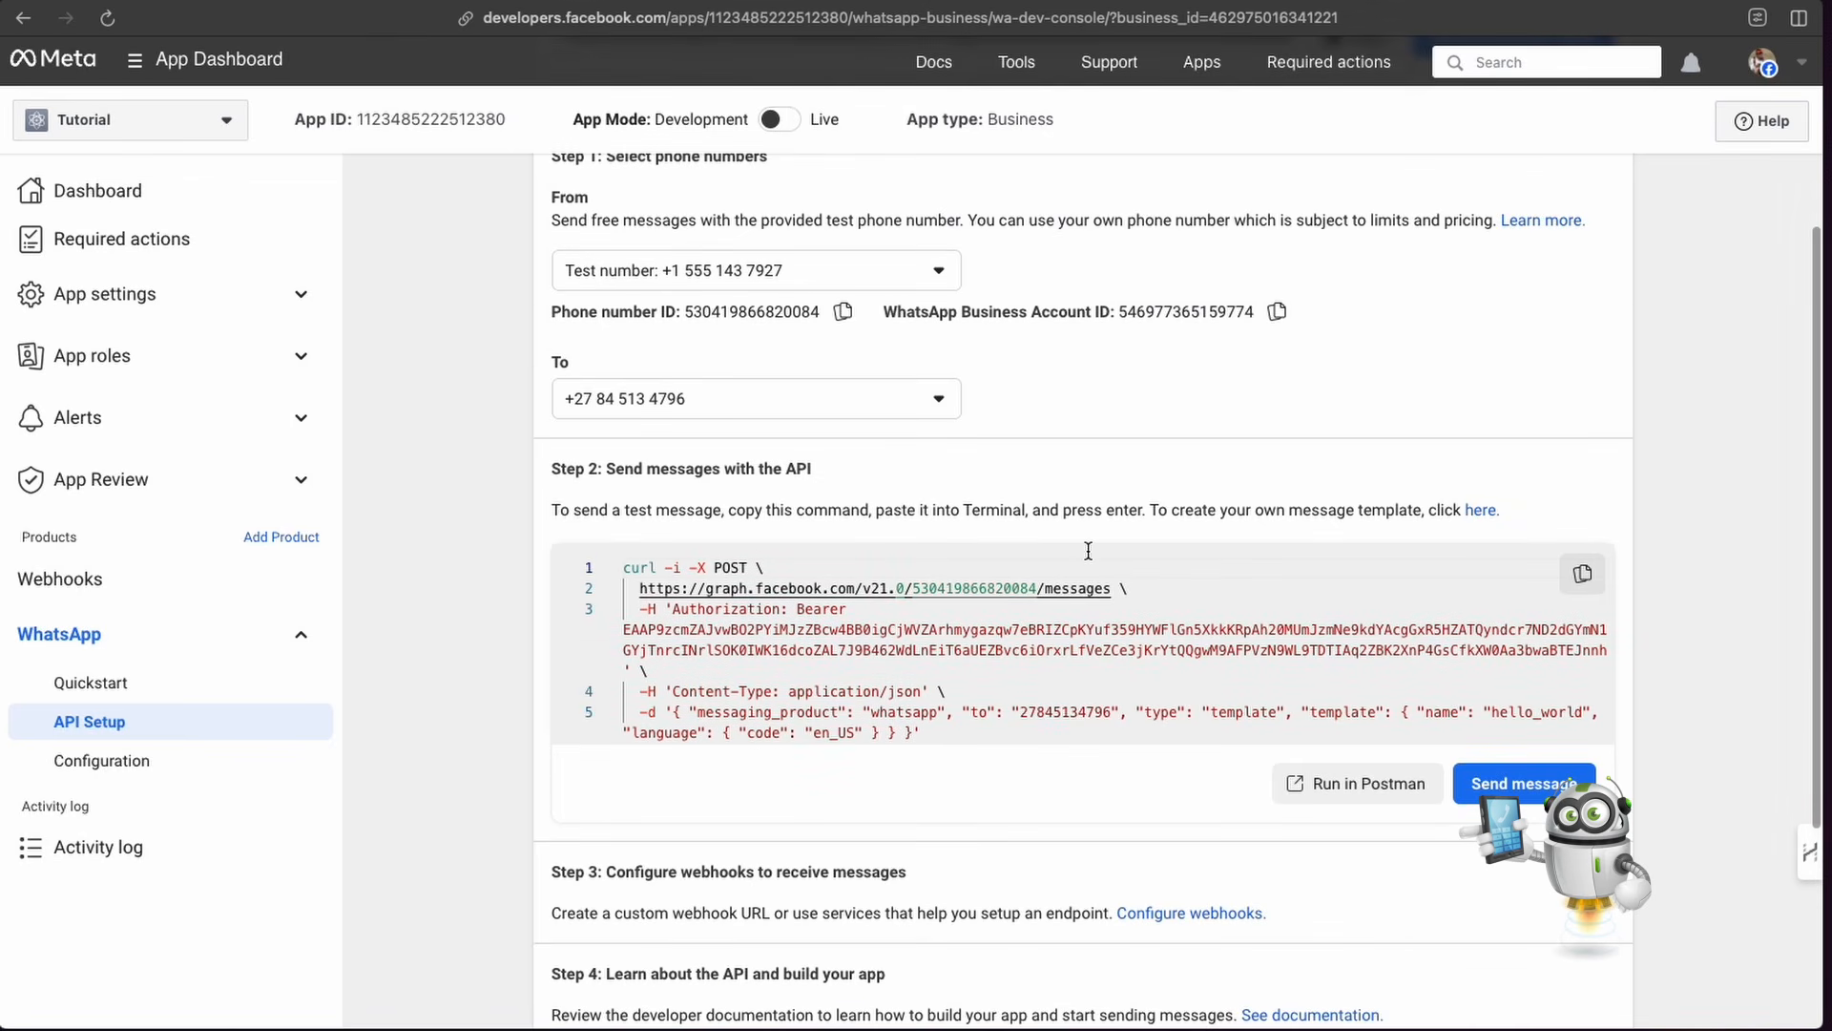
scroll(998, 306, down, 1)
scroll(998, 306, up, 4)
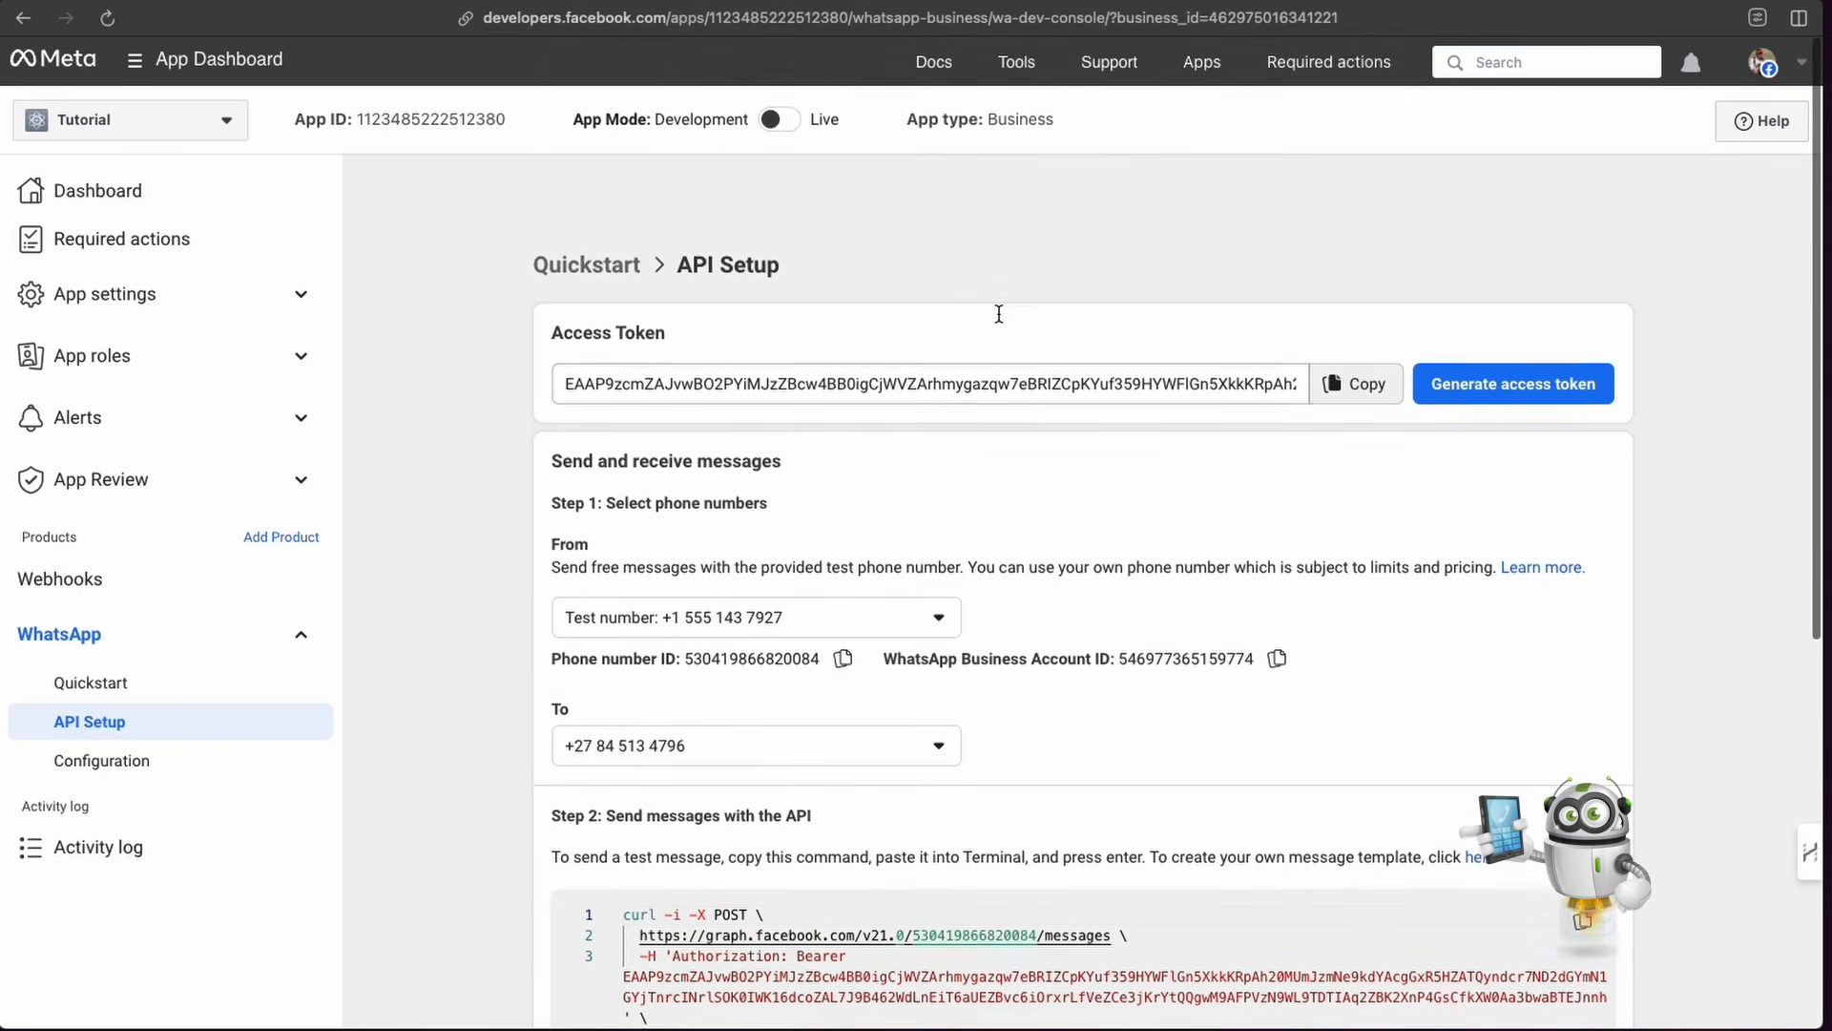
scroll(1332, 442, down, 2)
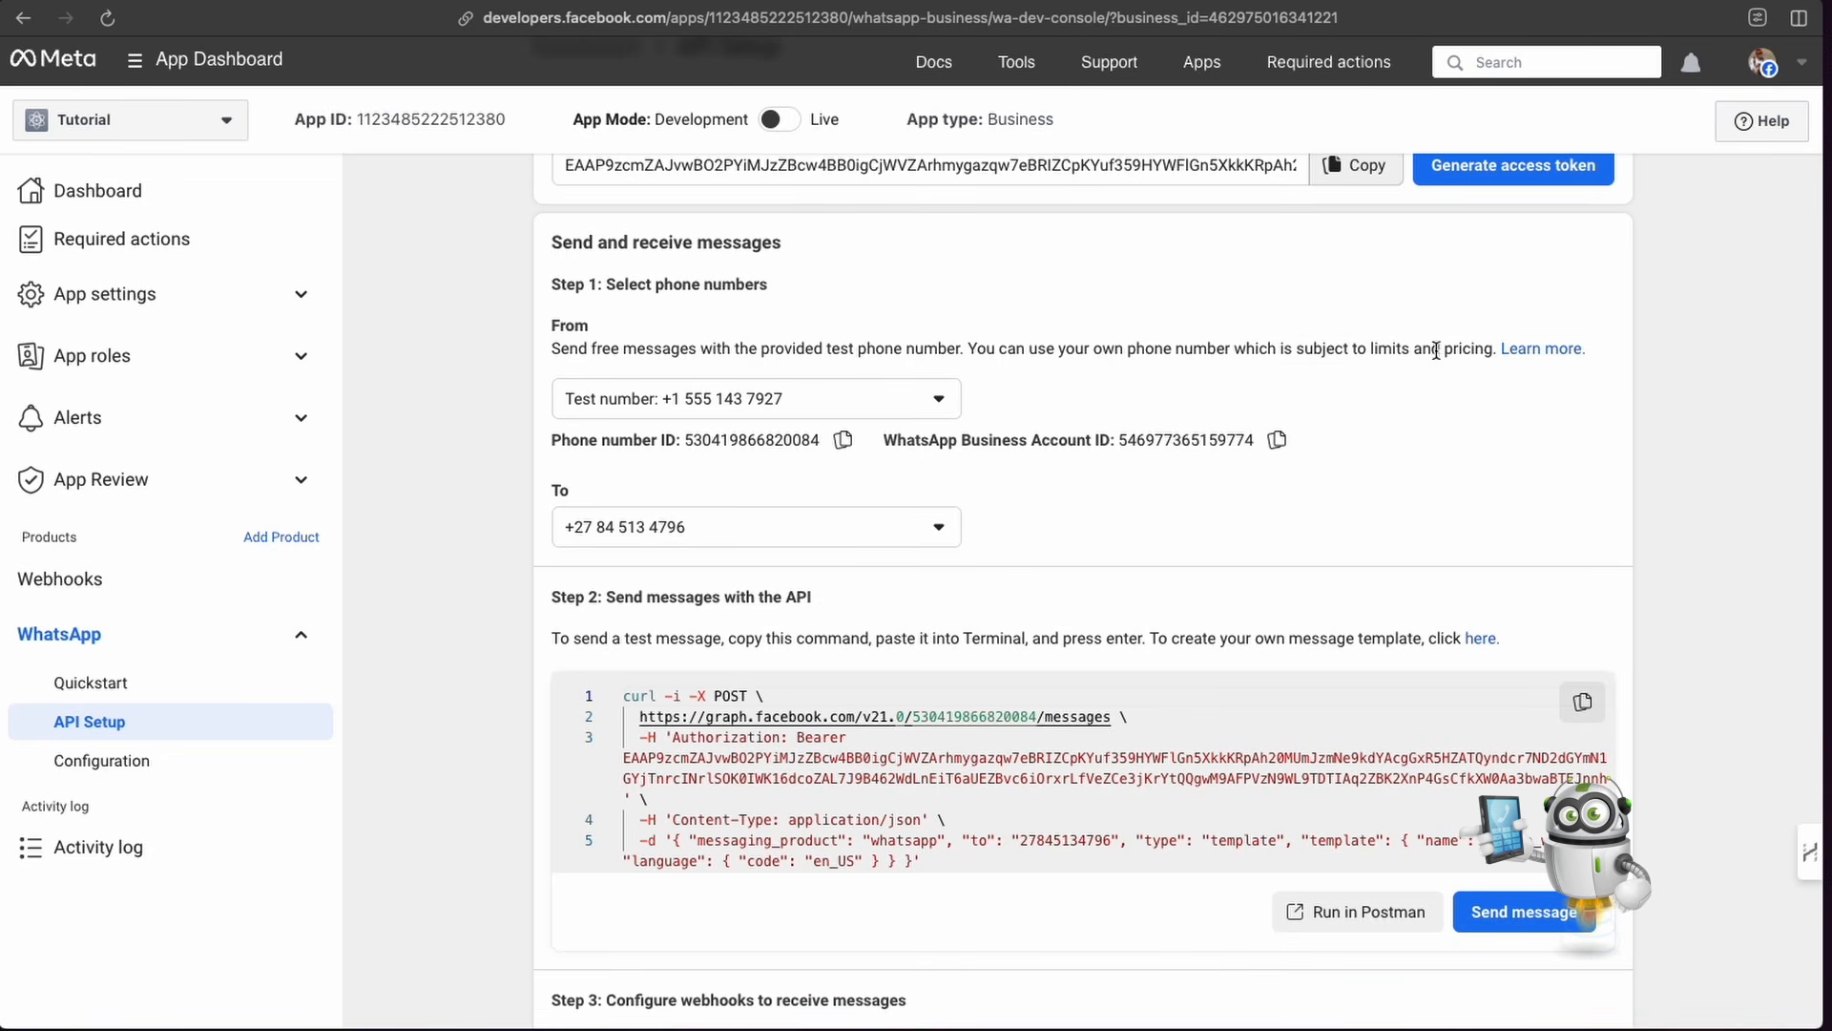
scroll(1093, 410, down, 5)
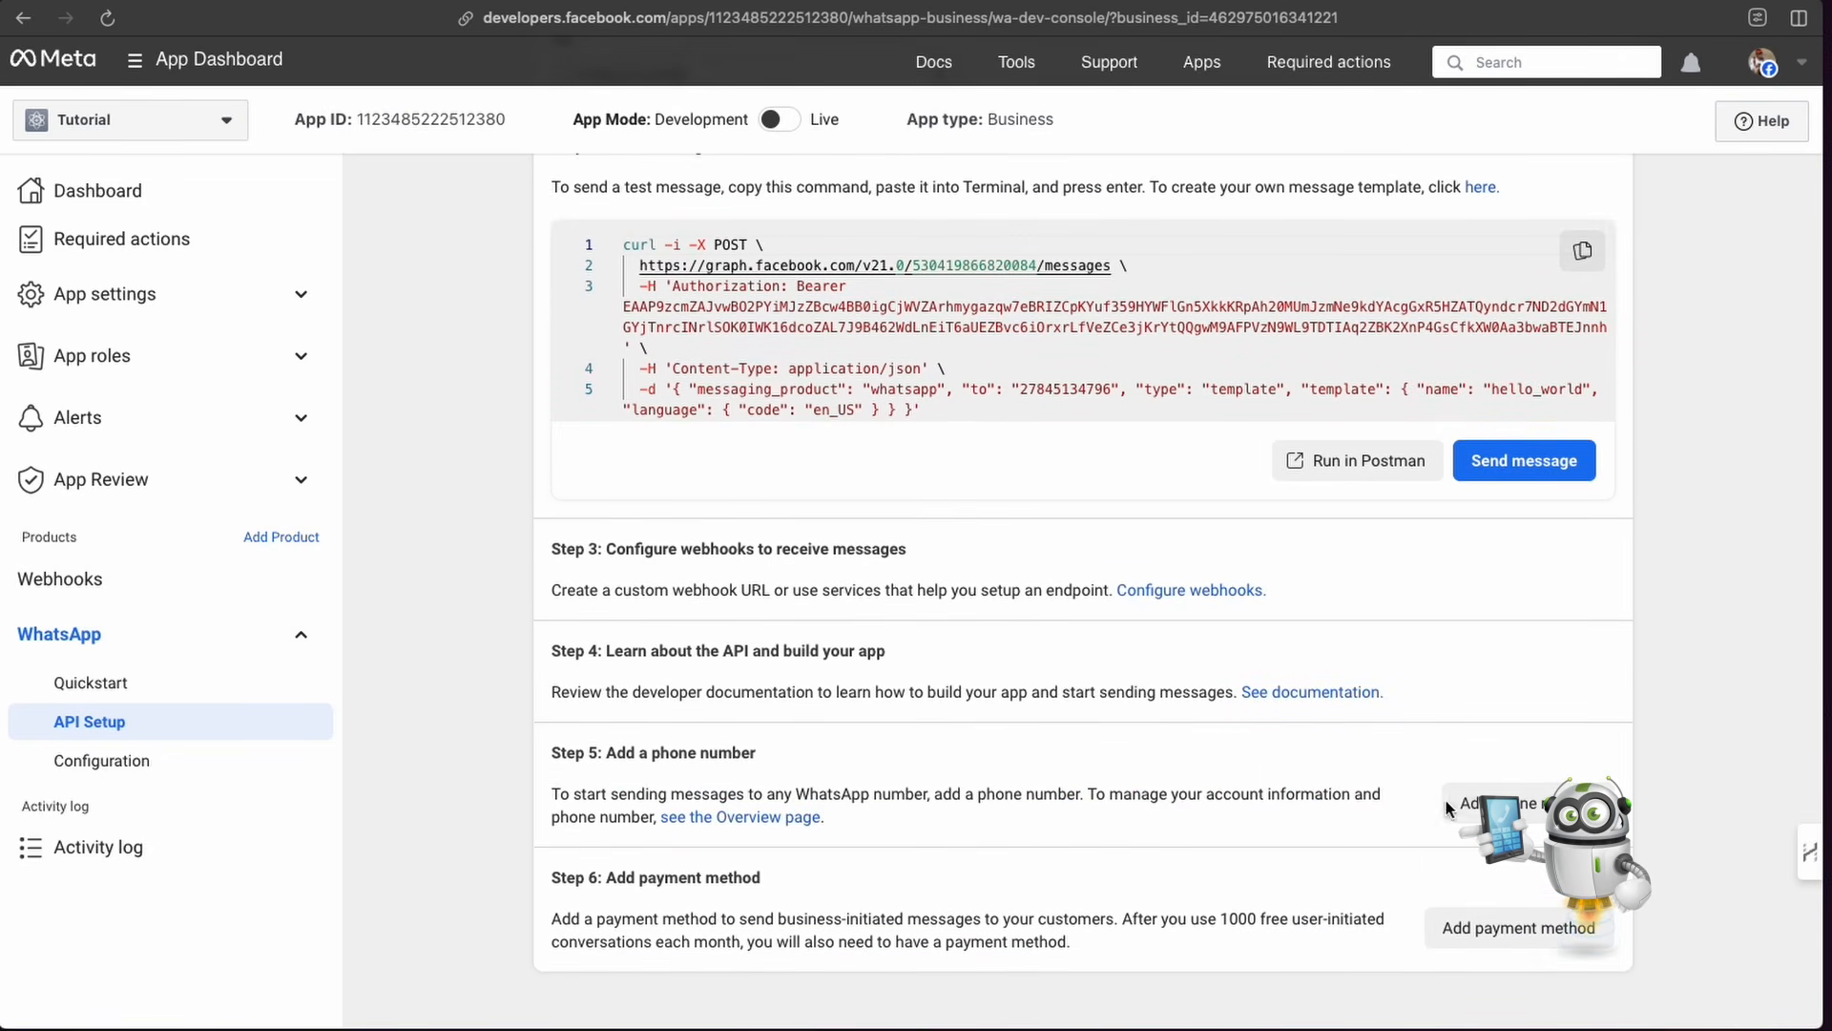
scroll(1170, 649, up, 5)
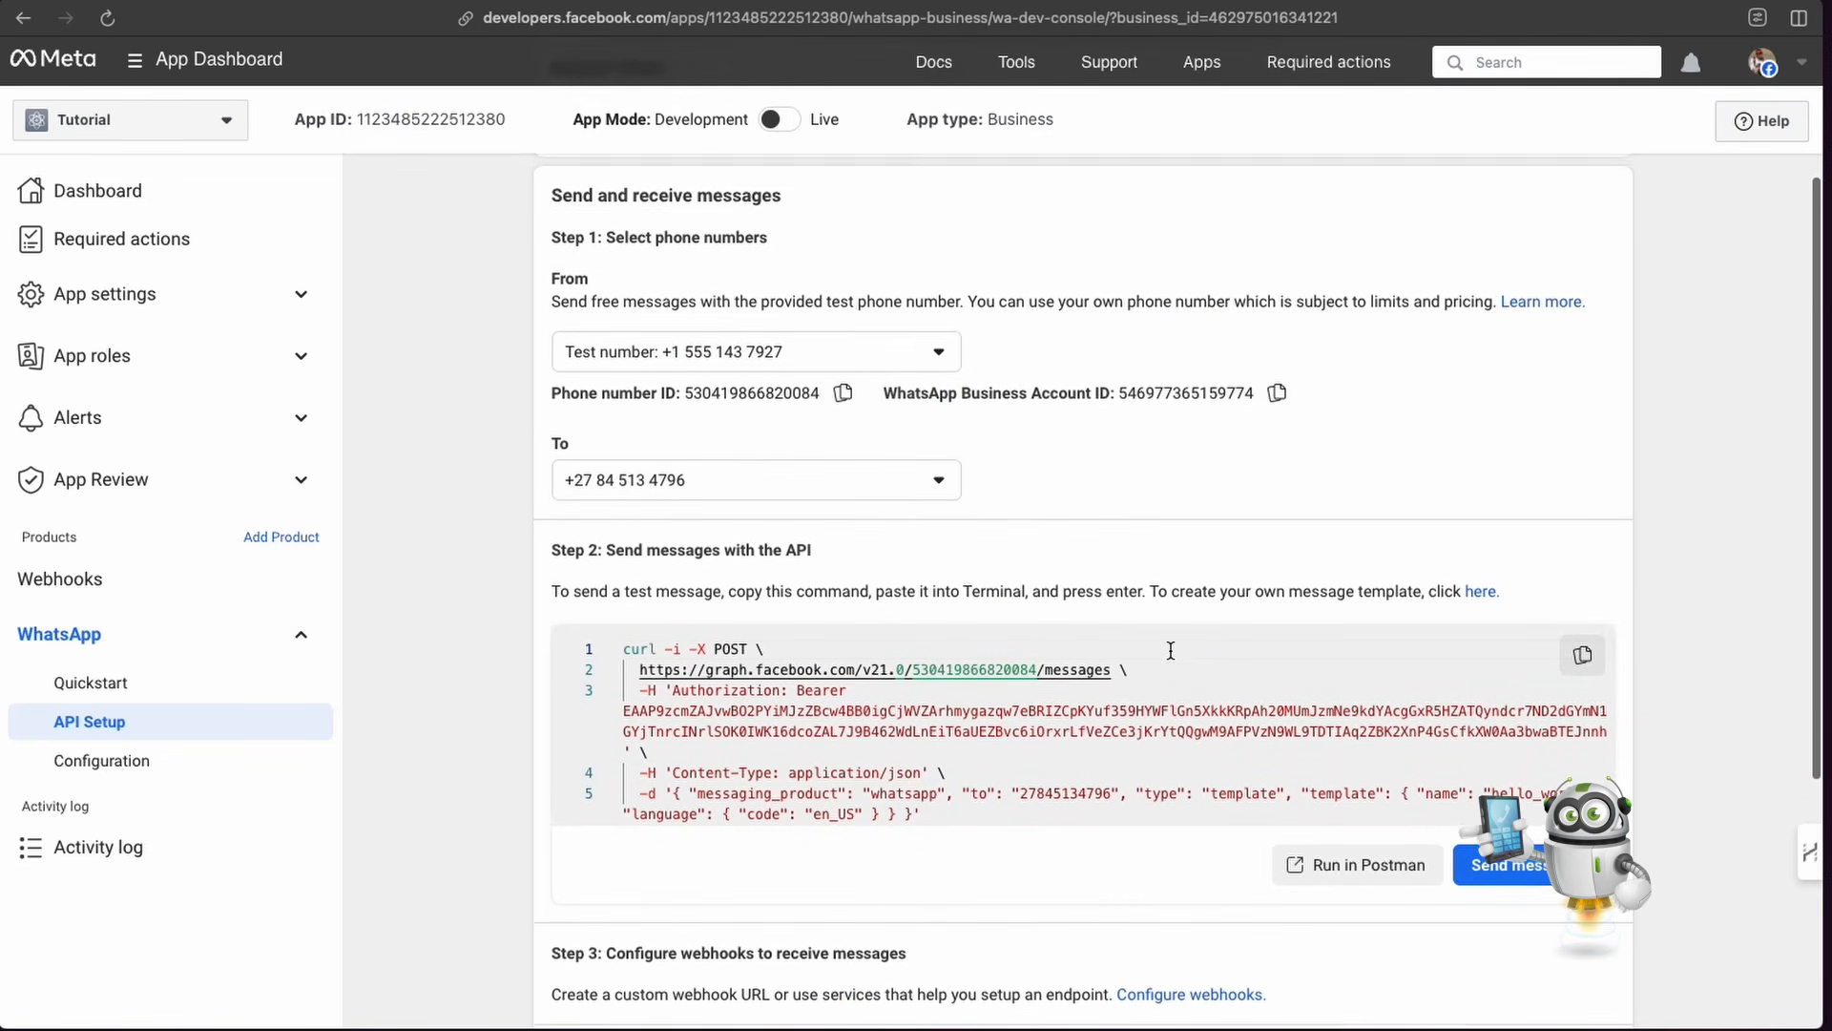
scroll(1170, 649, up, 1)
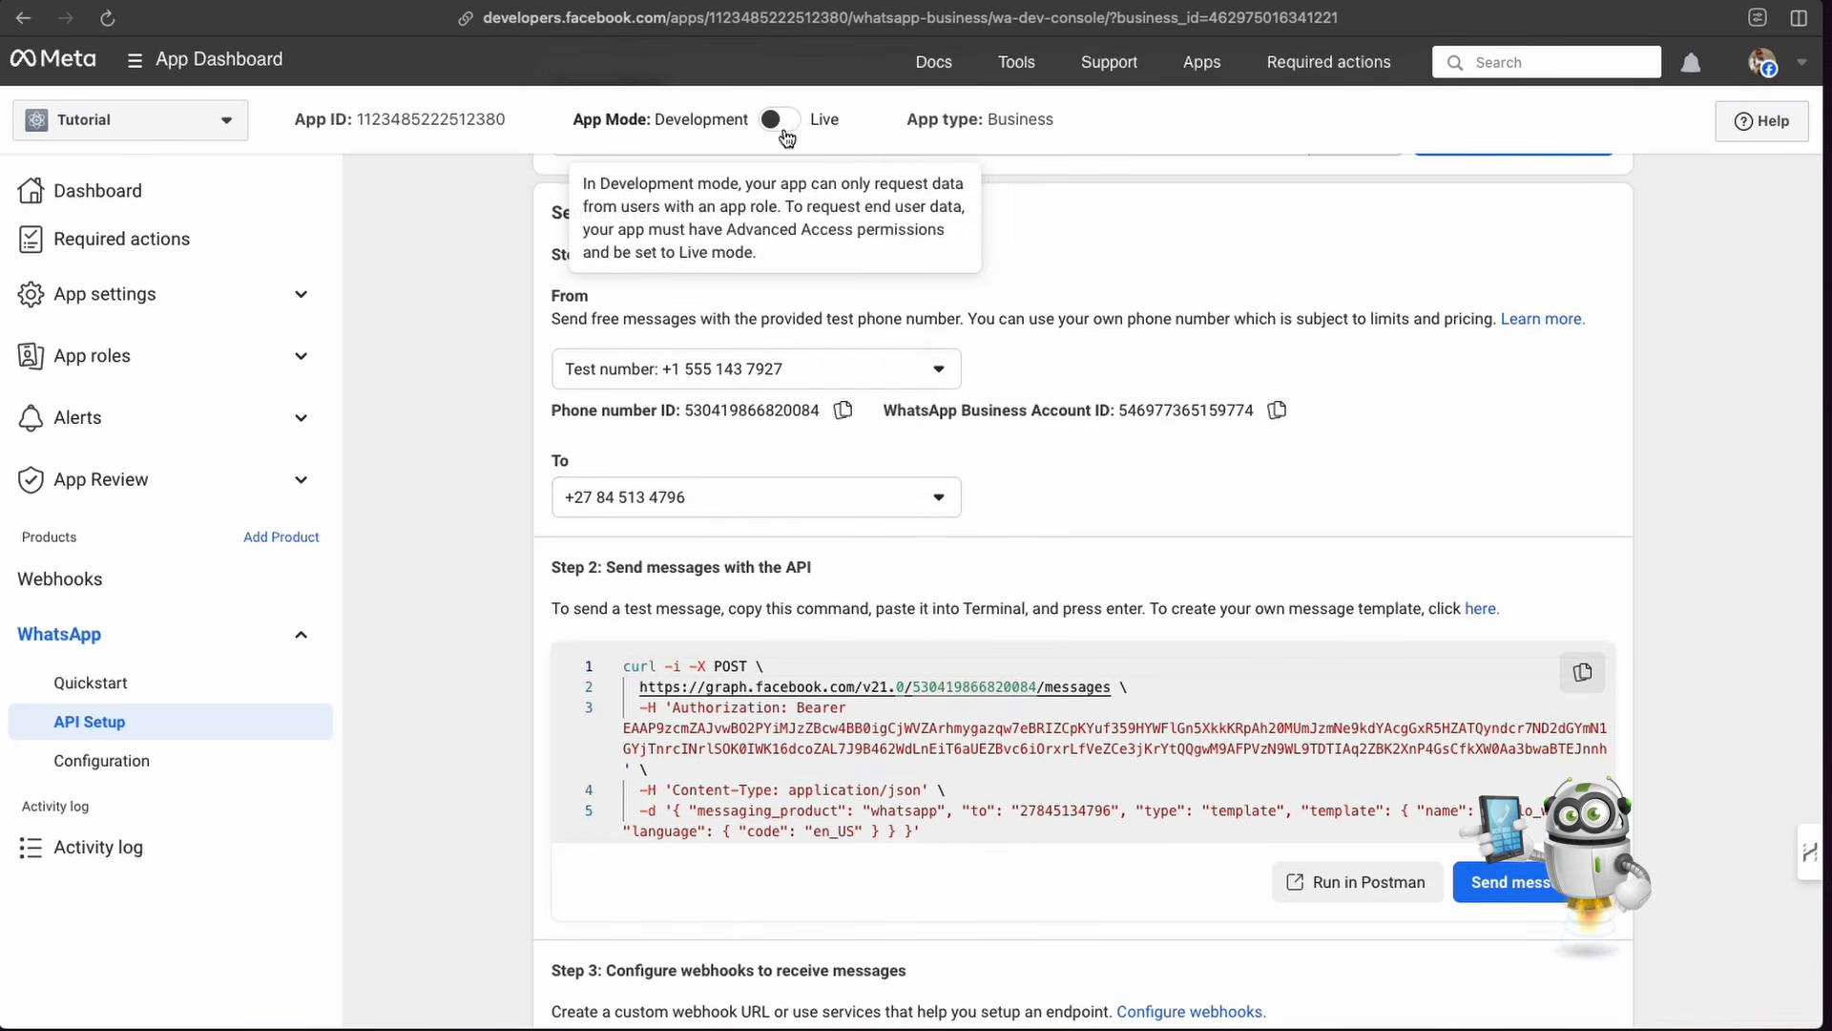
click(707, 503)
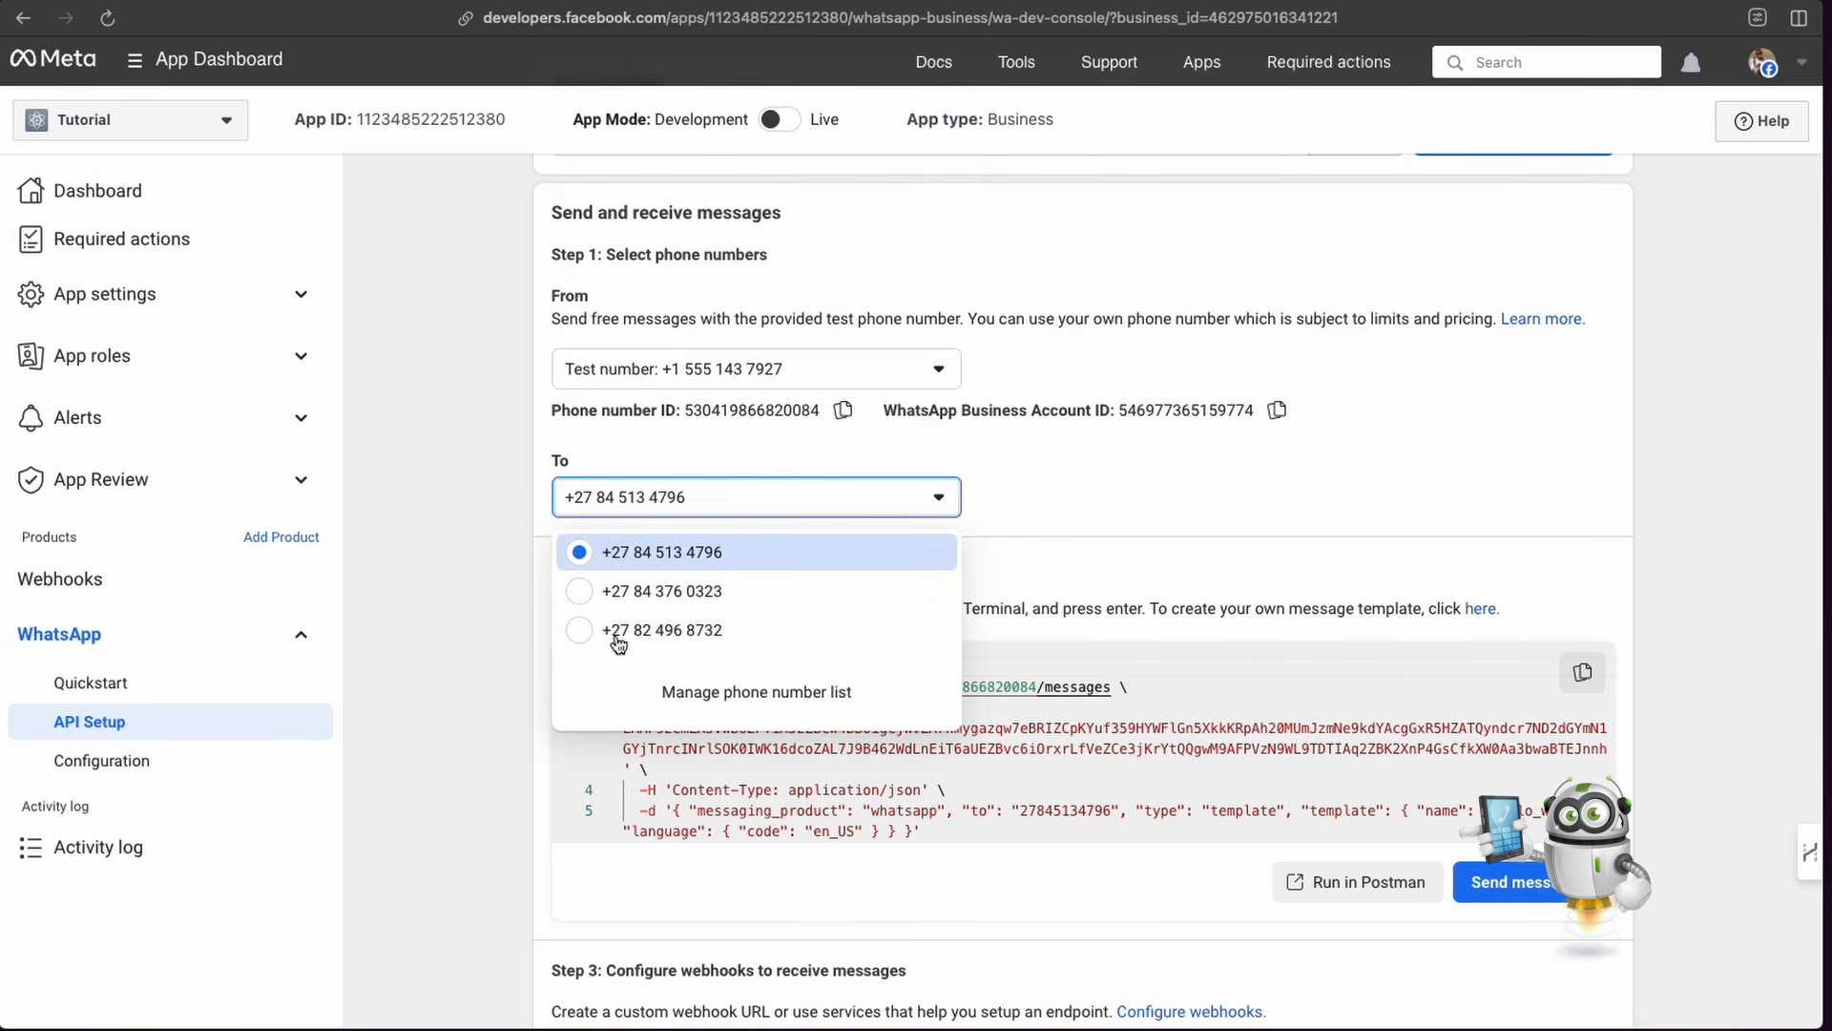
click(1047, 462)
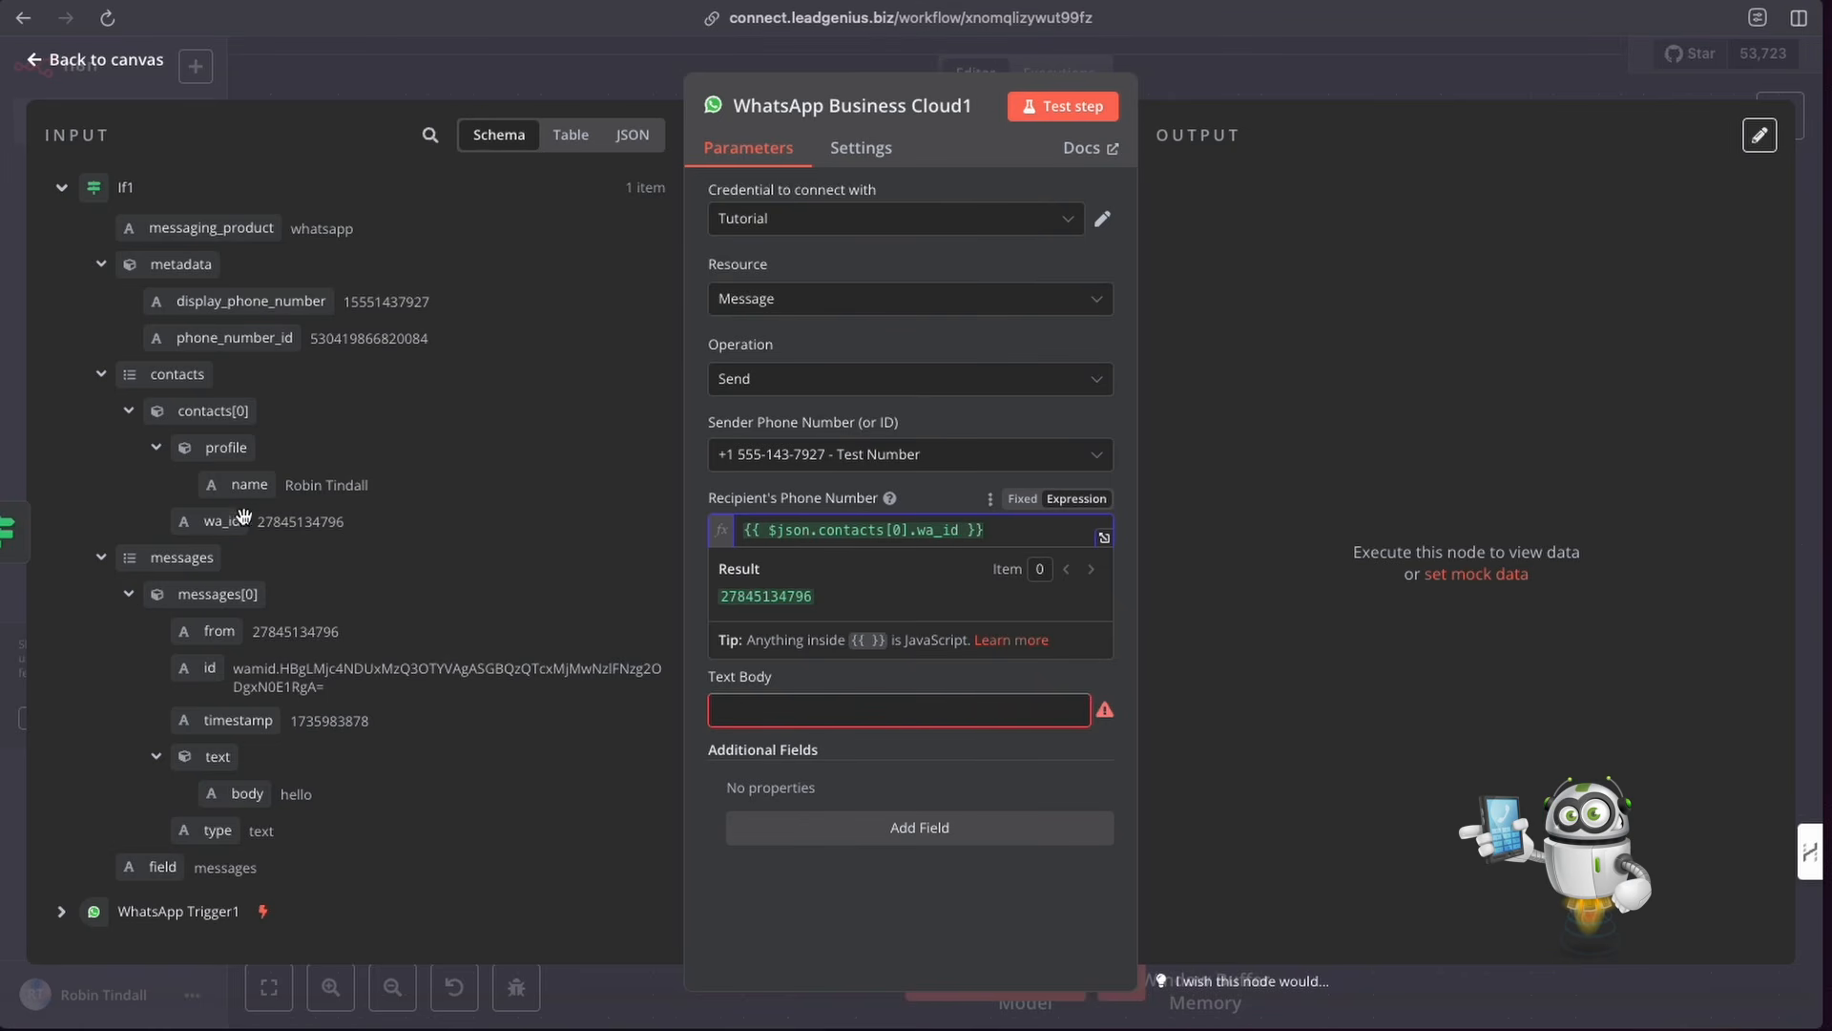
Step: Back in n8n, set WhatsApp Business Cloud1's text body to "Hey there" and test the node
drag(695, 482, 707, 482)
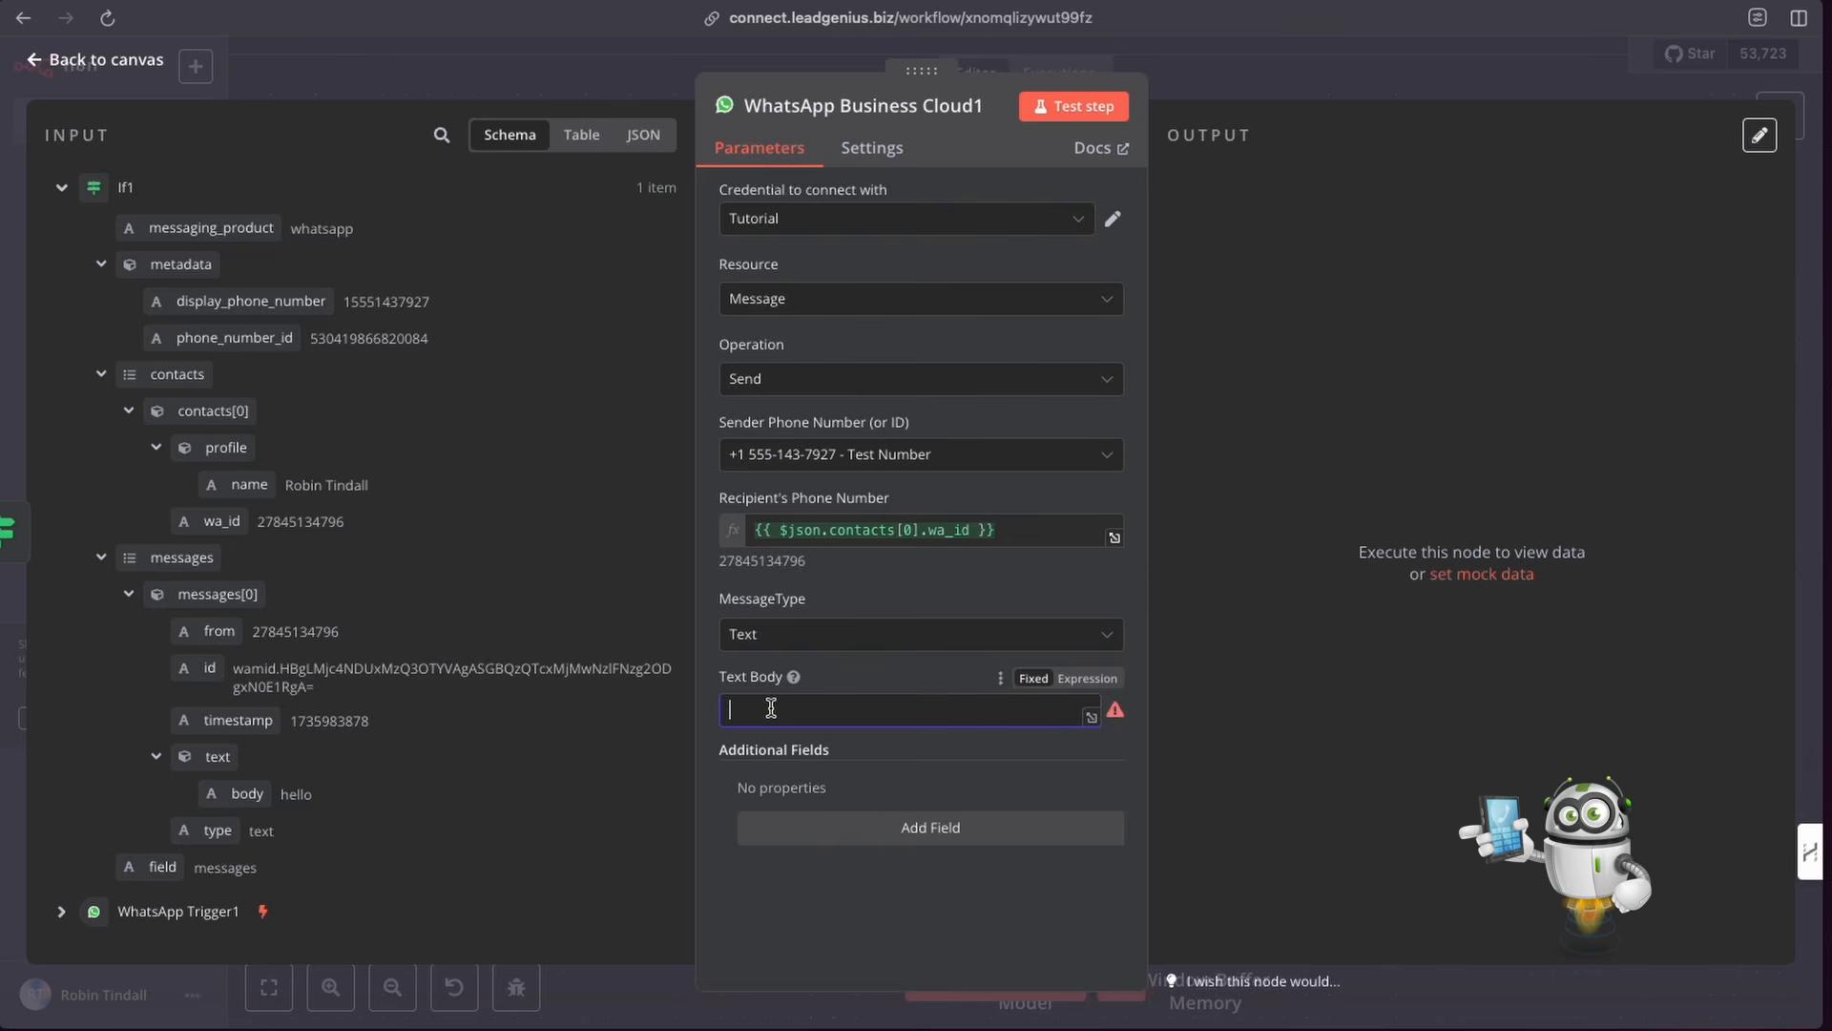
text(Hey there)
click(1082, 107)
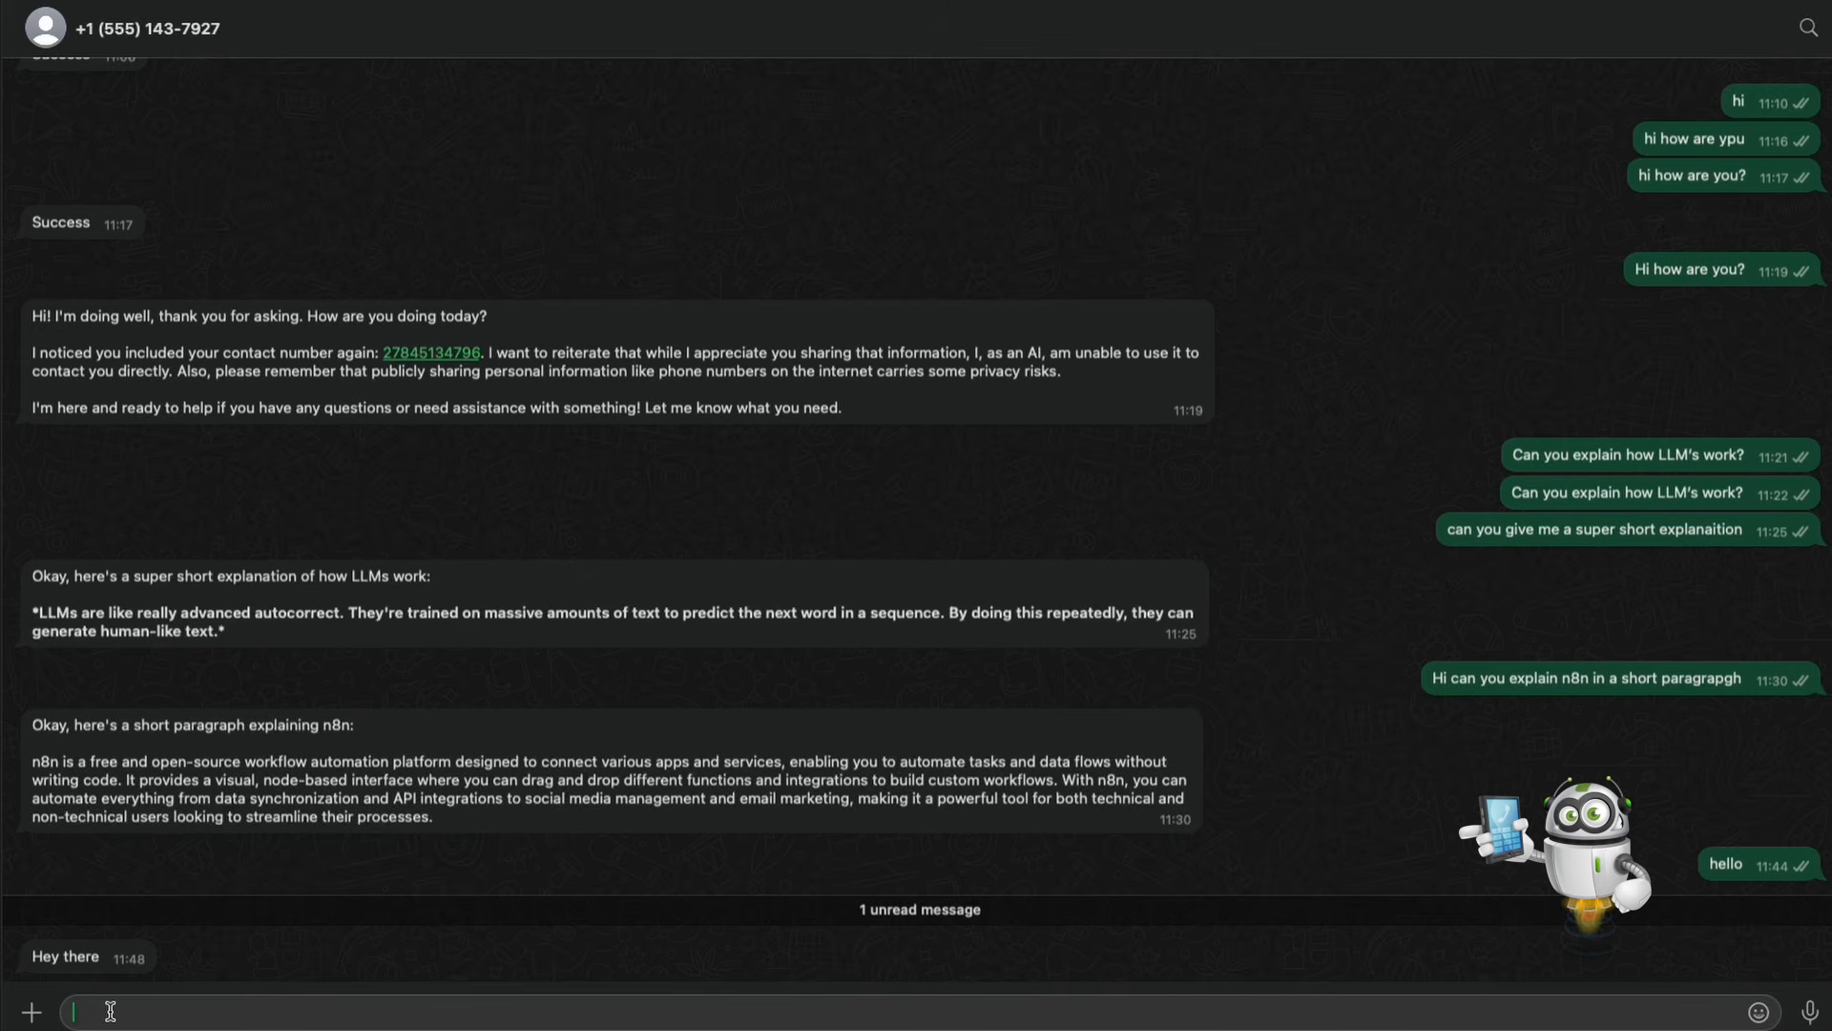
Step: Send the message "Hi" in the WhatsApp chat with the test number
text(Hi)
key(Return)
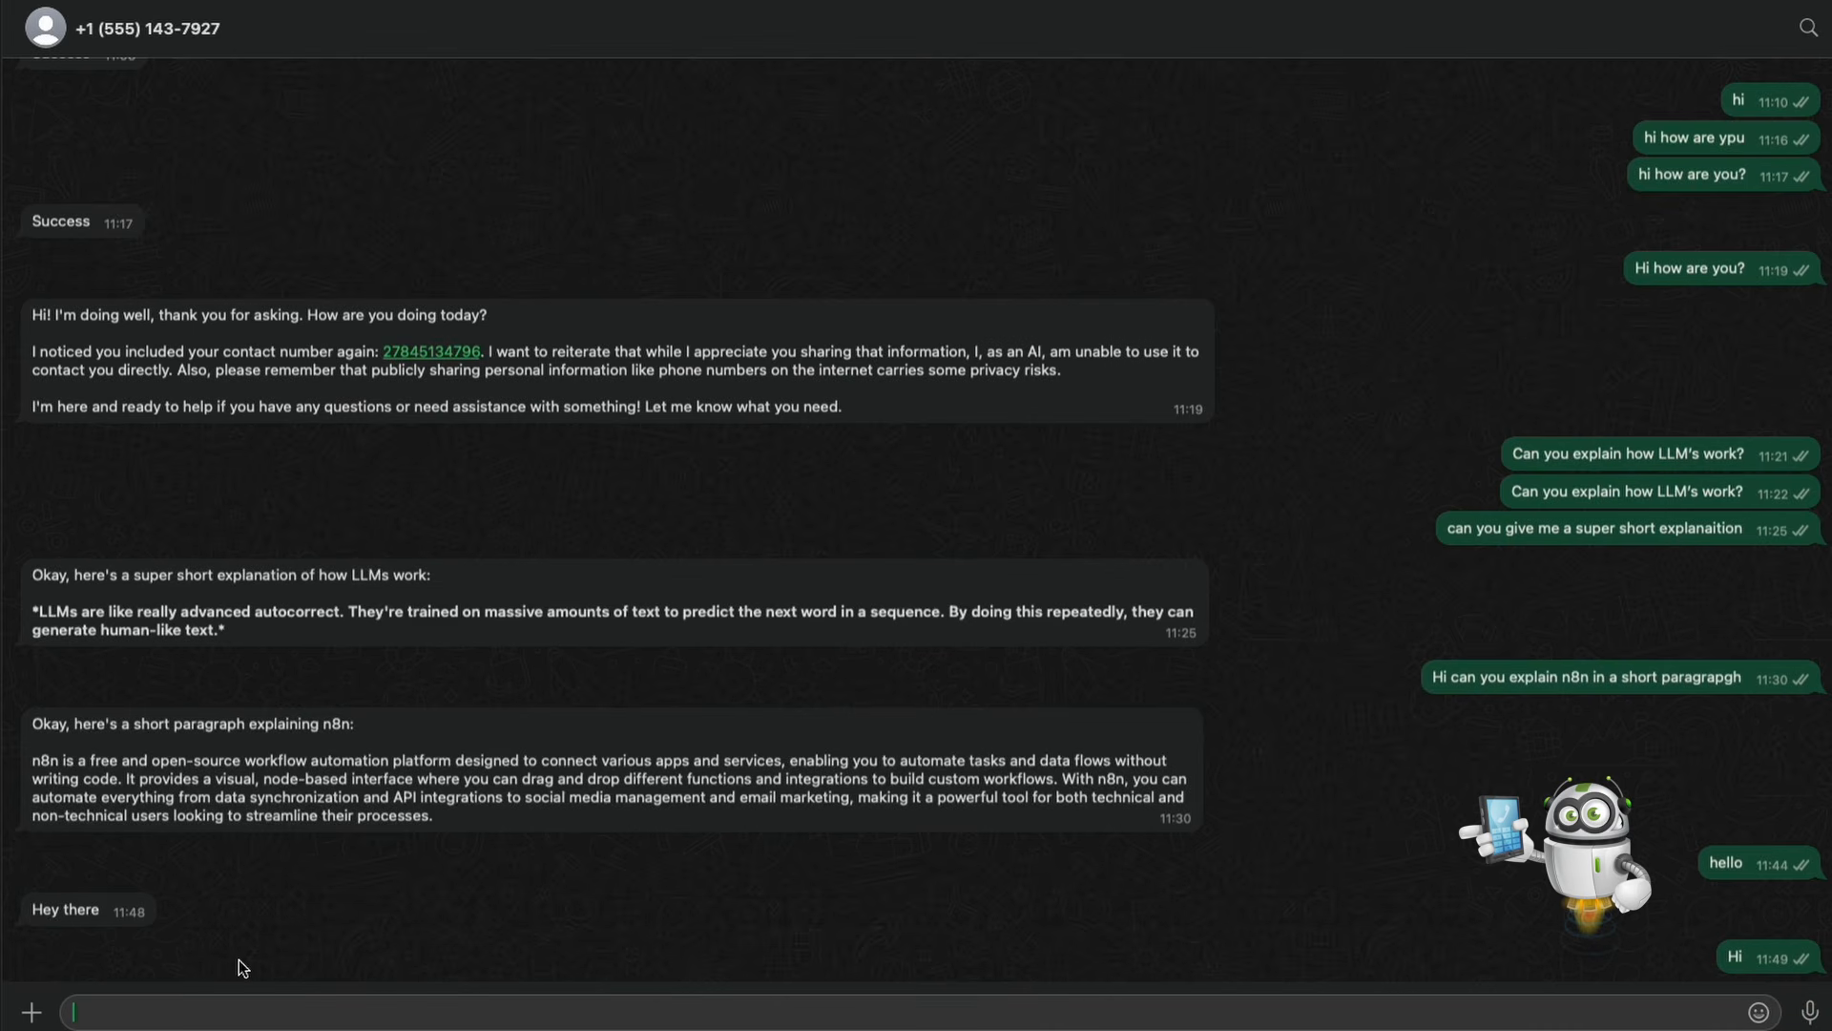
scroll(272, 901, down, 2)
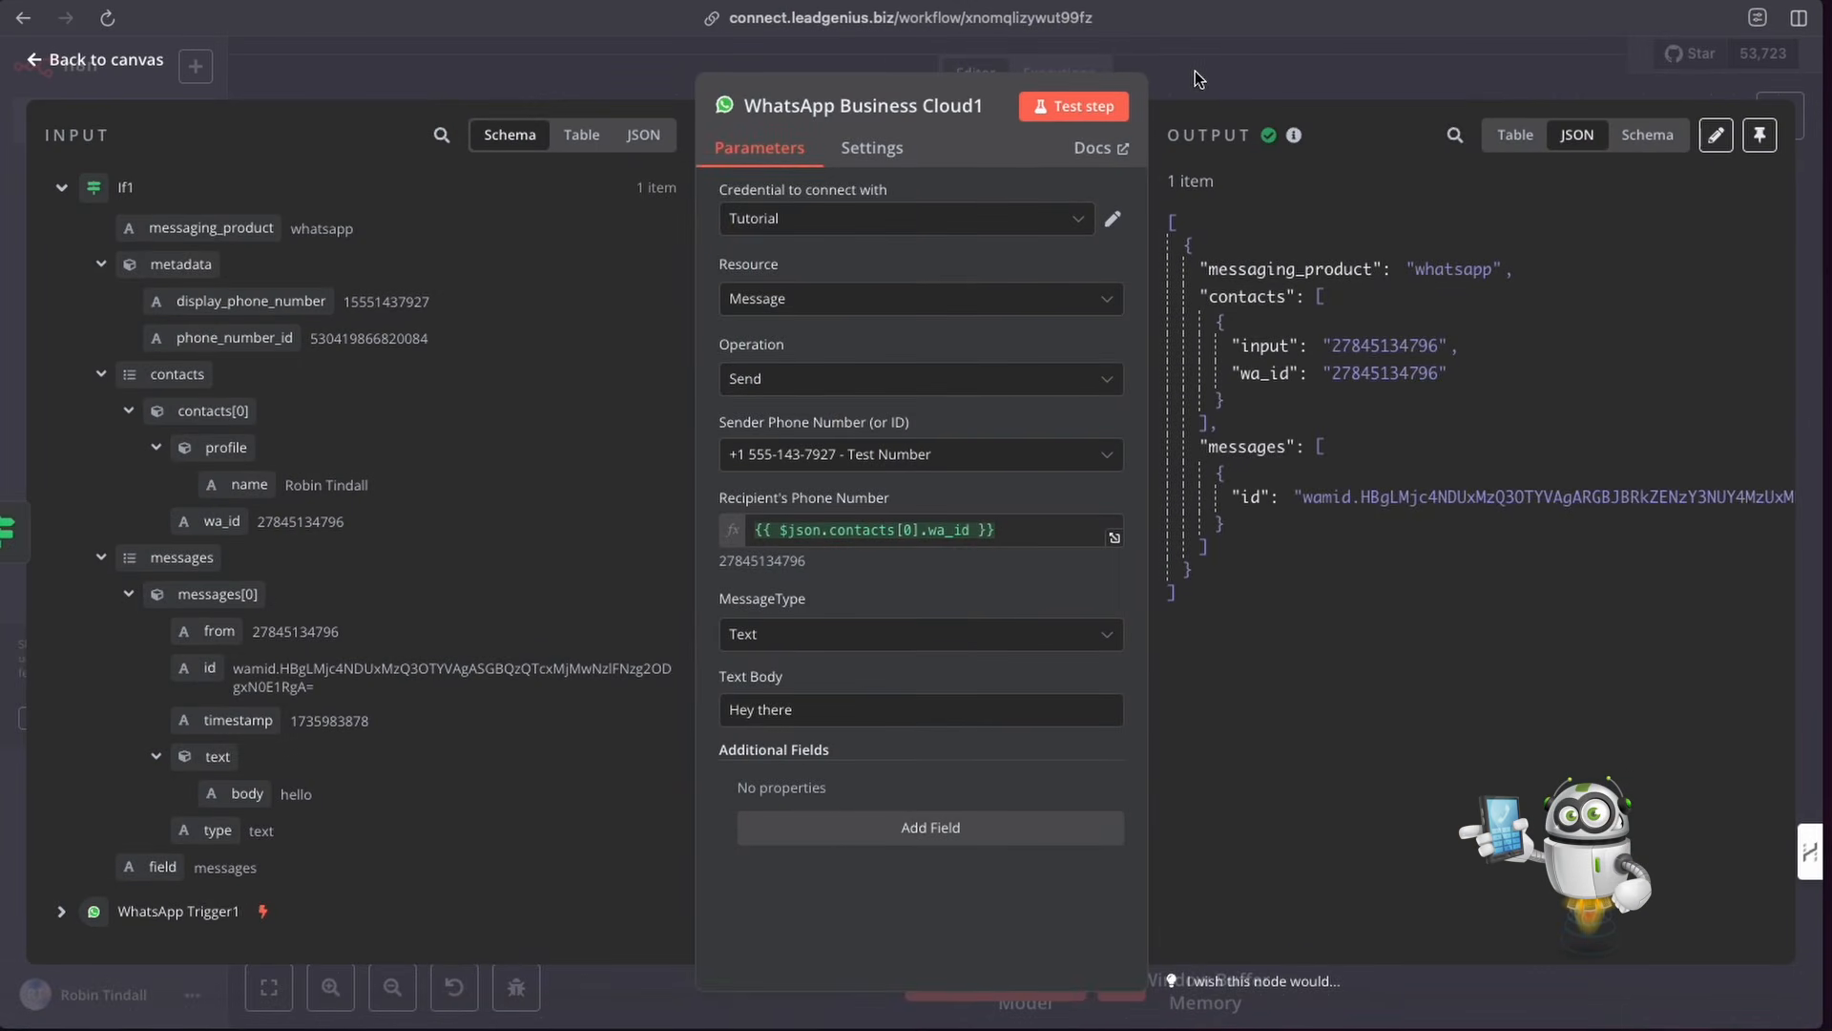
Step: Save the workflow in n8n and send another "hi" message in the WhatsApp chat
click(1199, 78)
click(1482, 71)
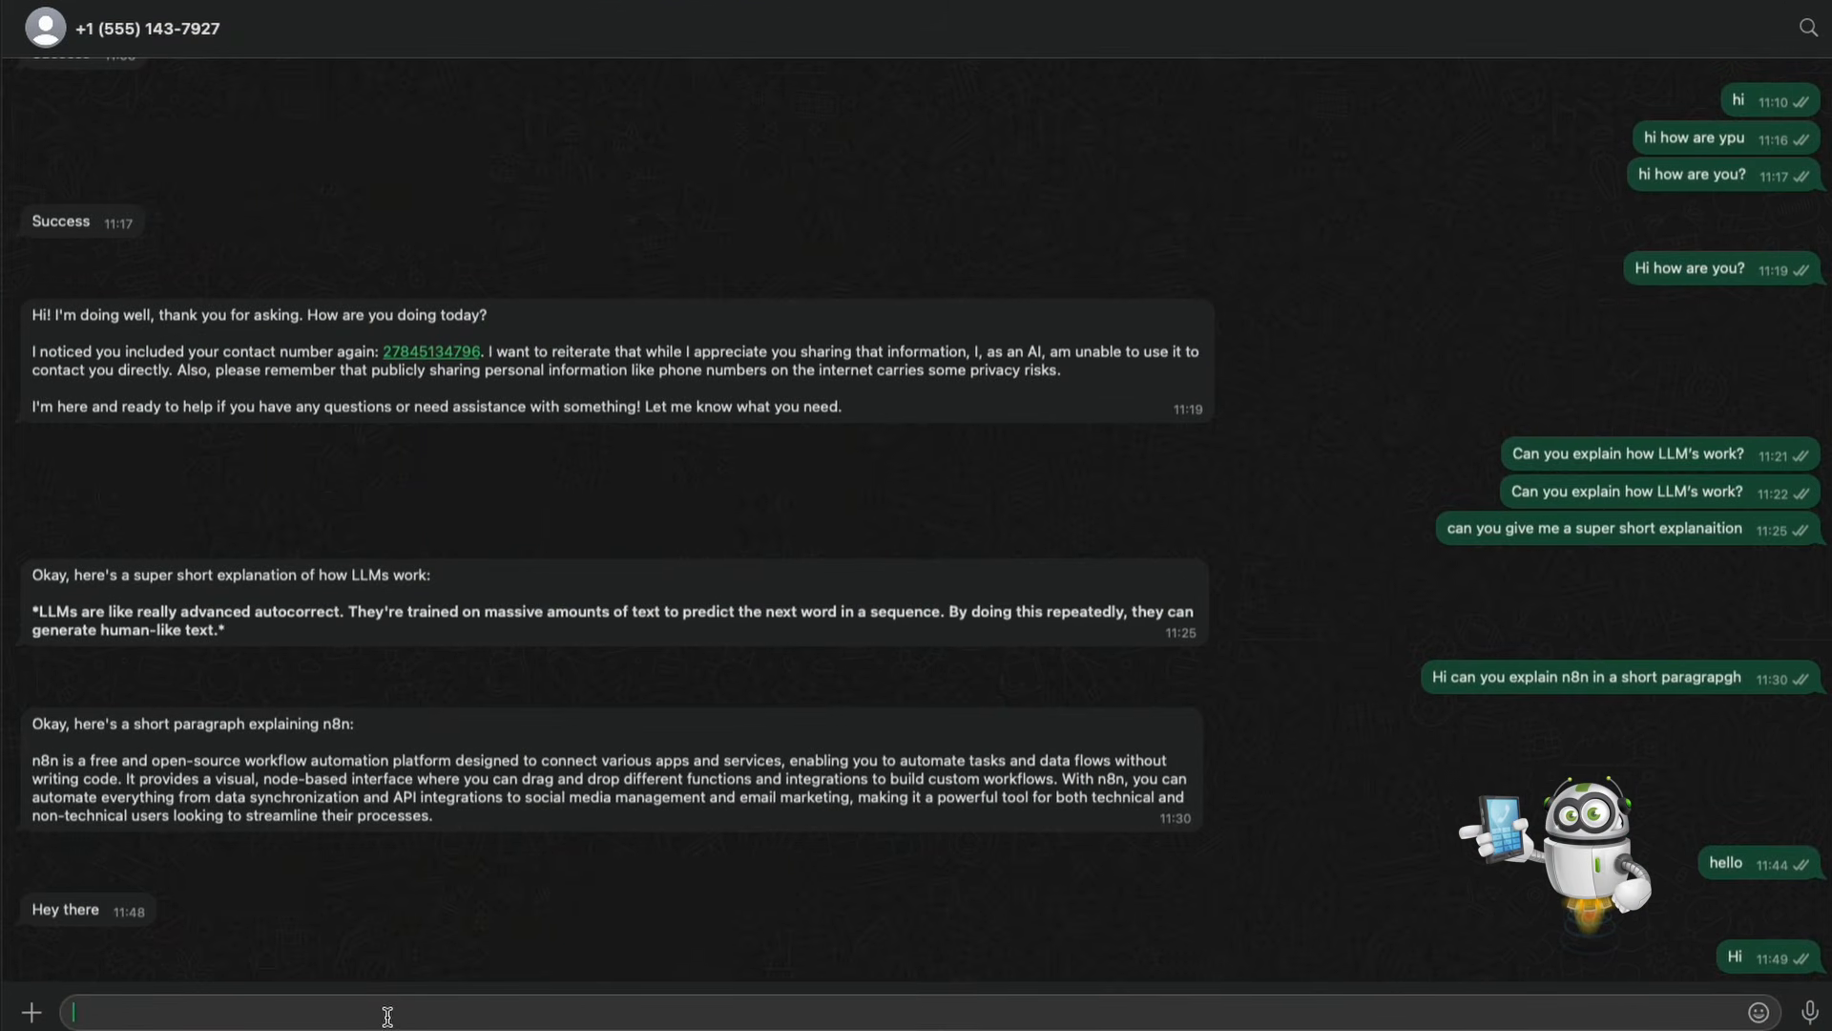
text(hi)
key(Return)
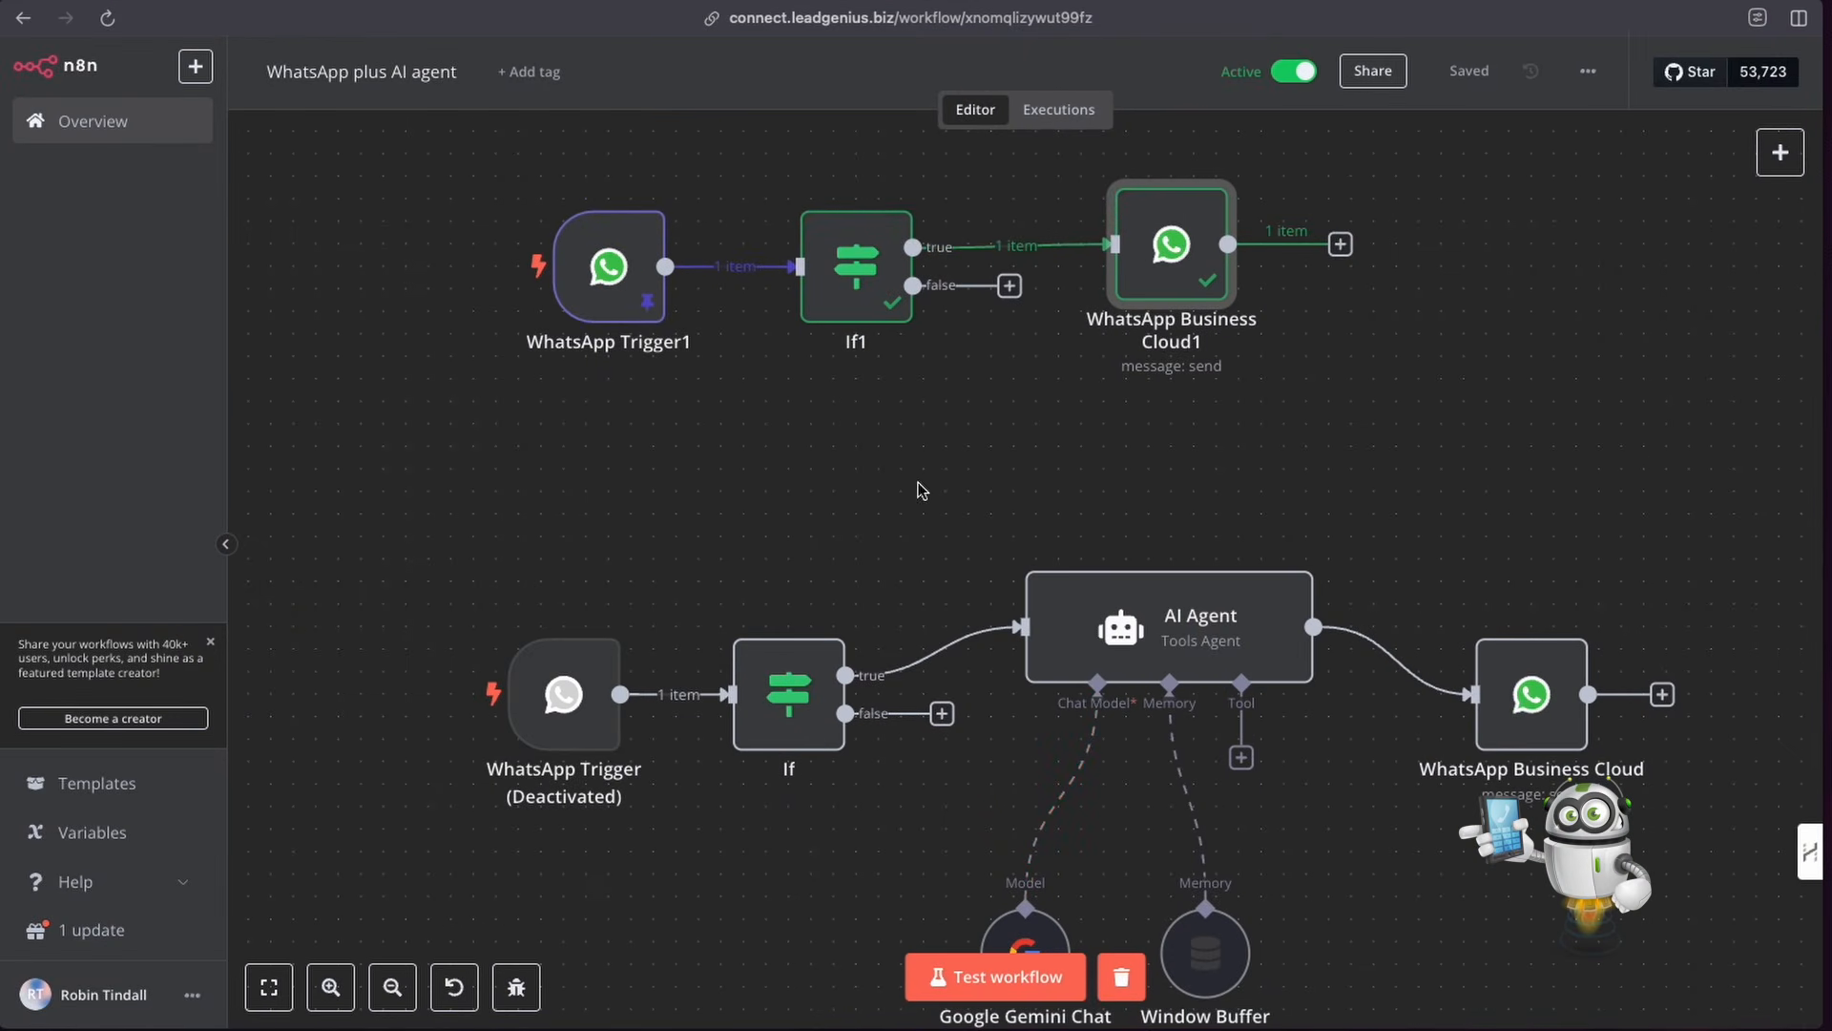
Step: Back in n8n, remove the connection between If1 and WhatsApp Business Cloud1 and move that node farther away from If1
click(1040, 245)
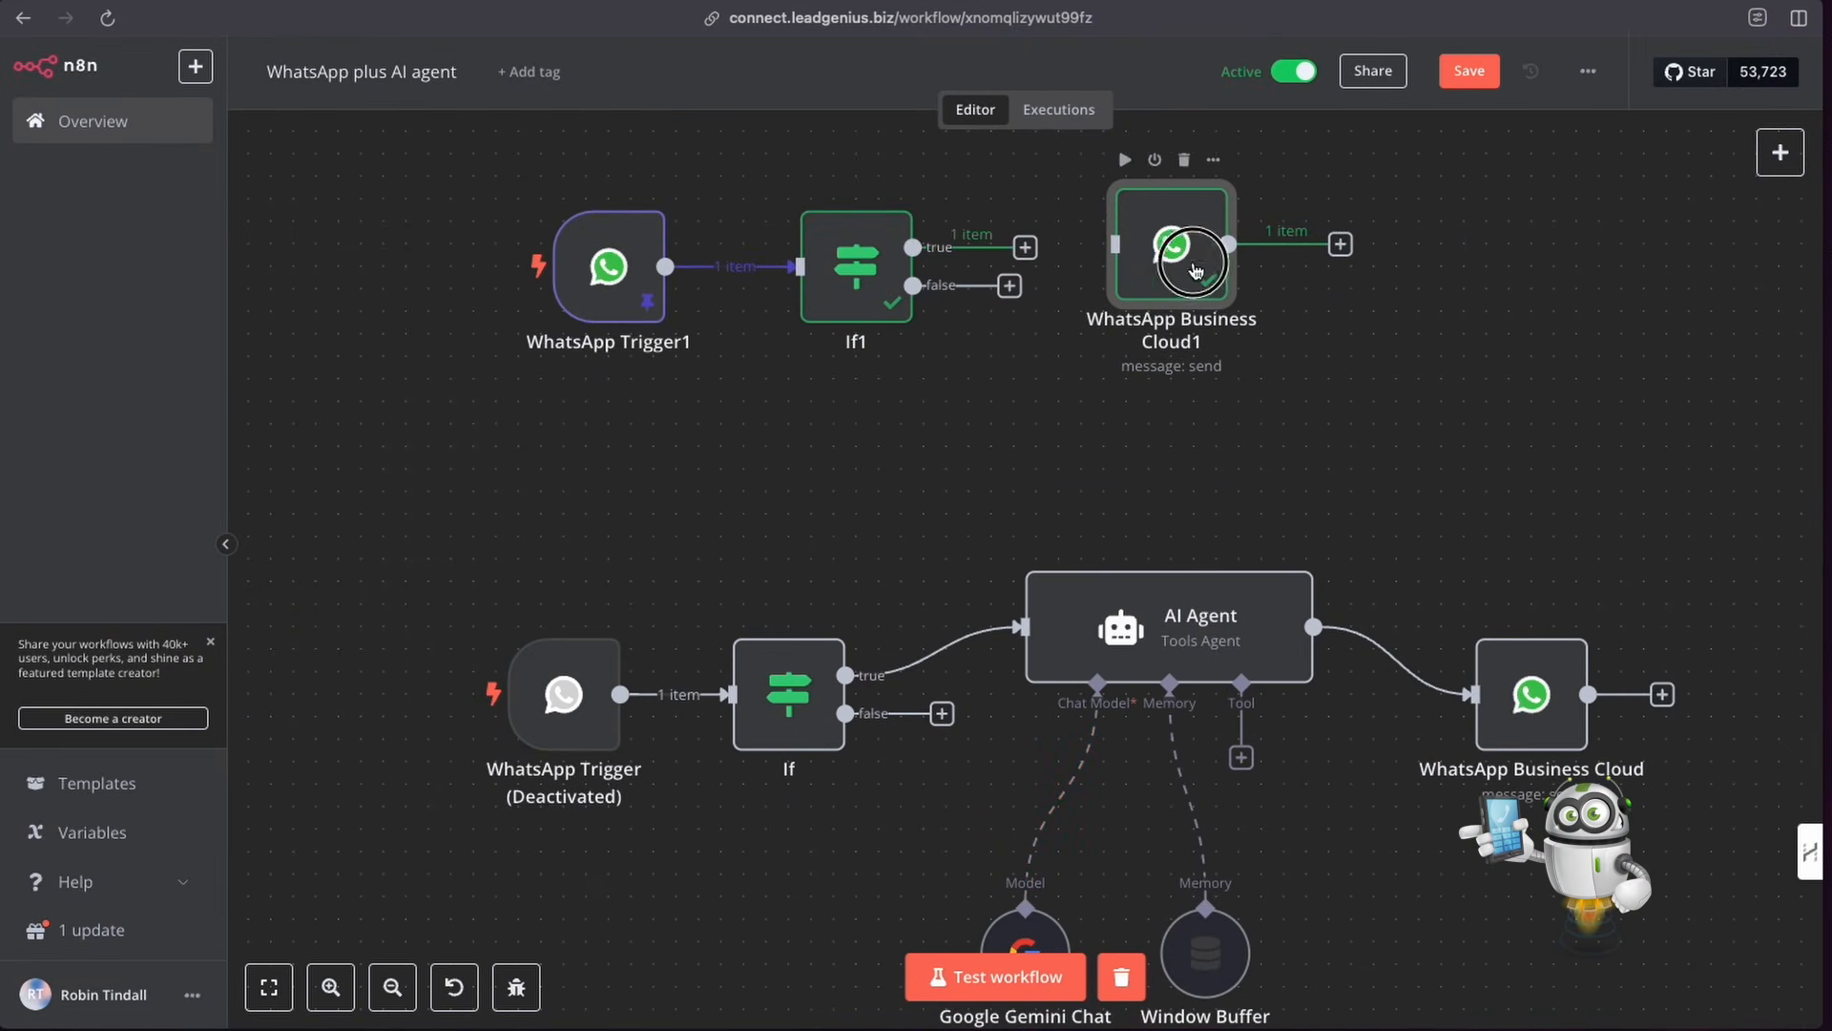
drag(1147, 274, 1575, 297)
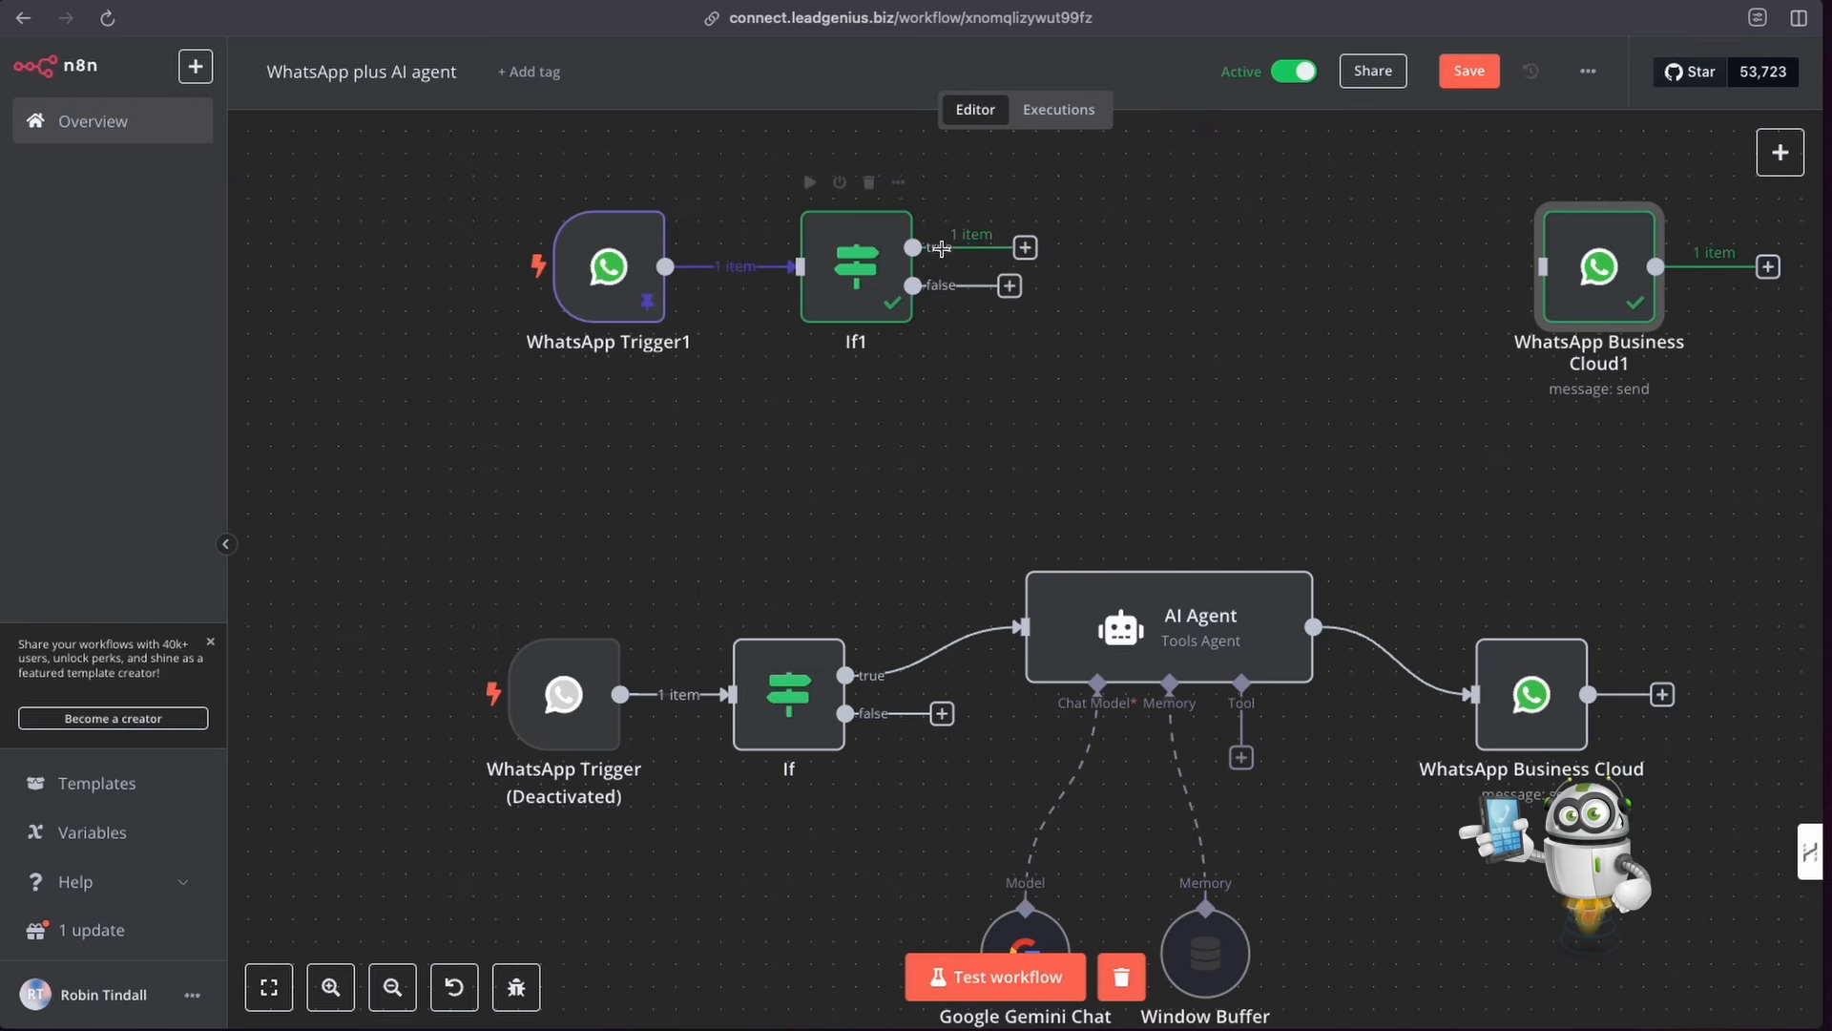
Step: Find the AI Agent node and add it to If1's true output, keeping its default parameters
mouse_move(930, 670)
mouse_move(1236, 656)
click(1025, 248)
text(ai)
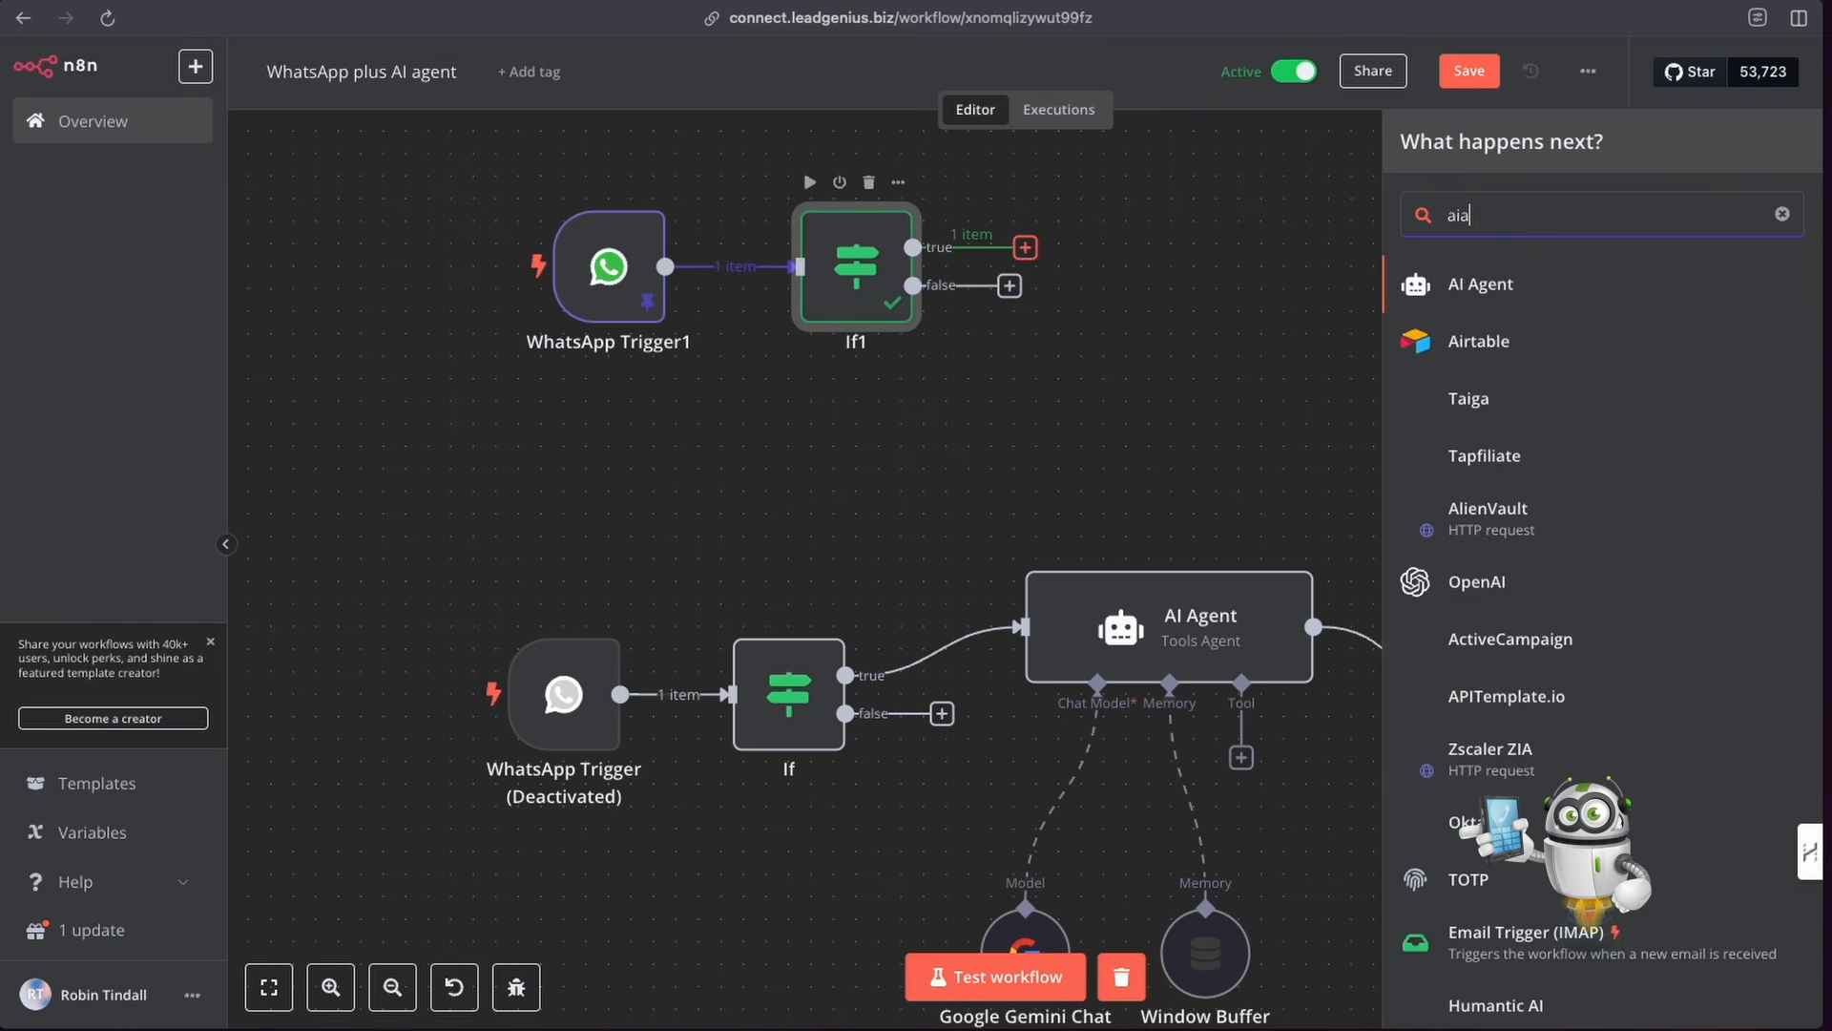
text( ag)
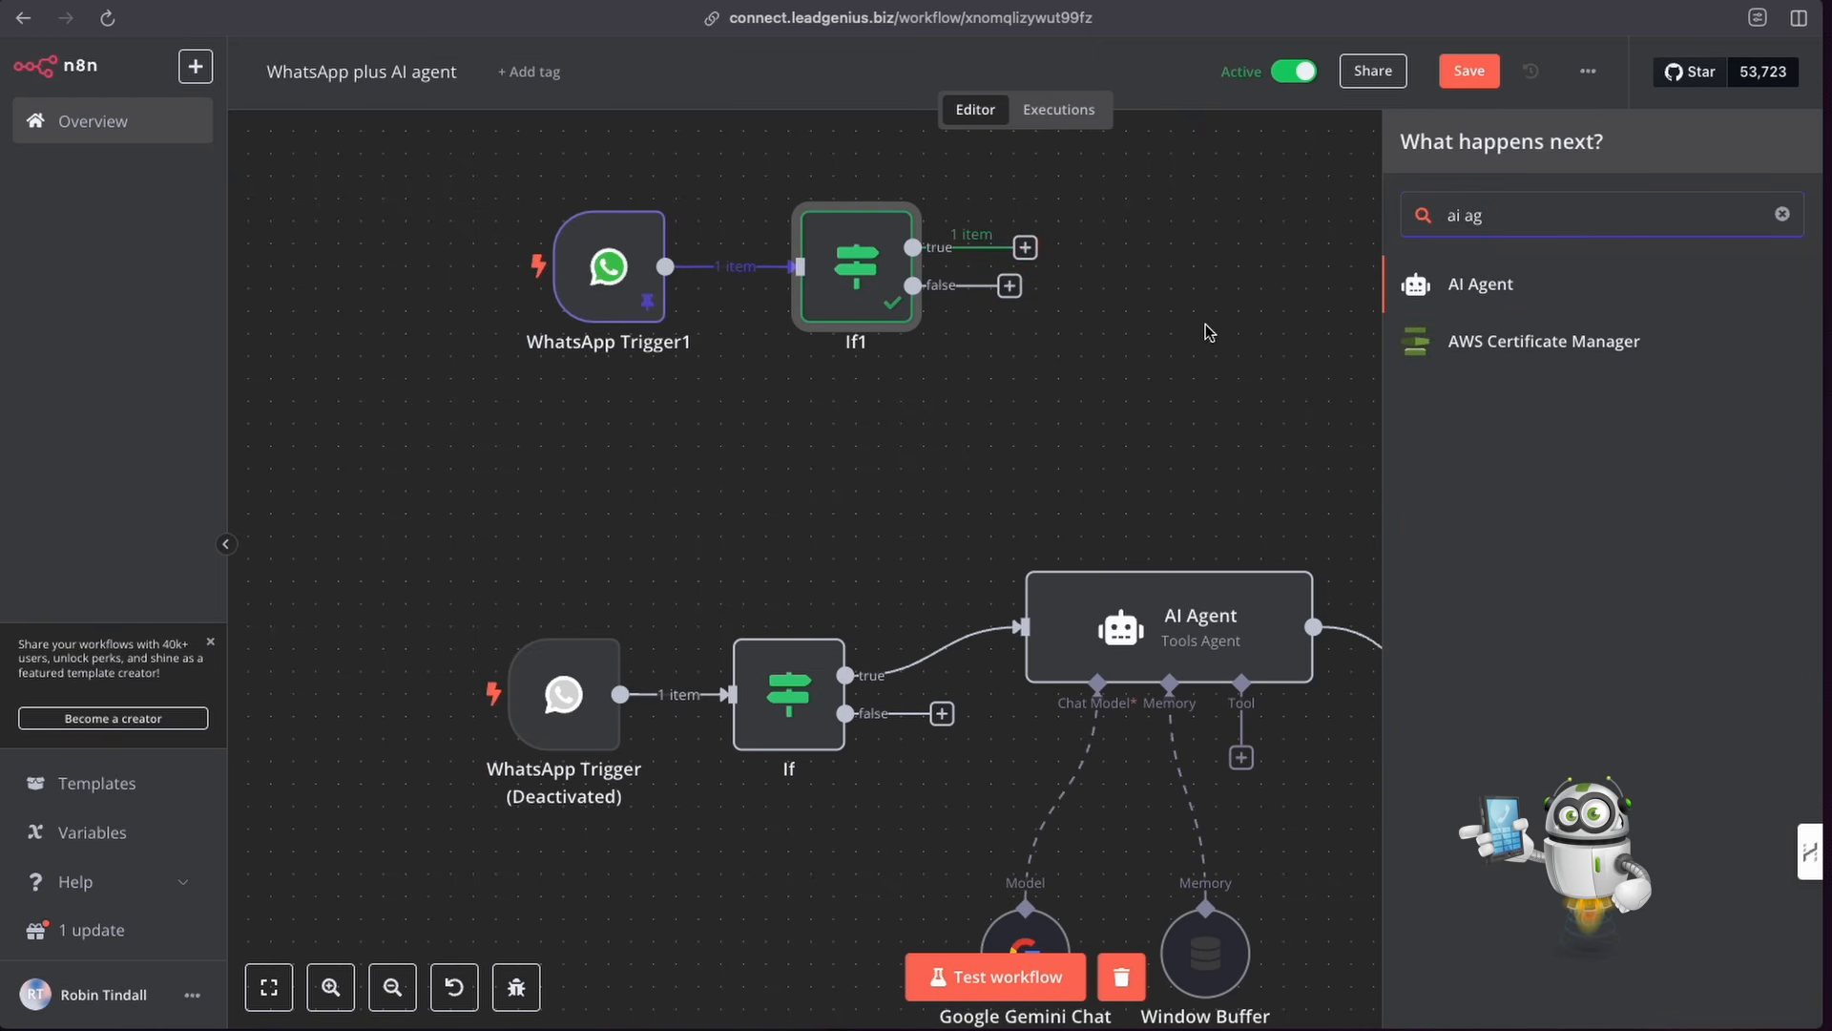
click(1481, 279)
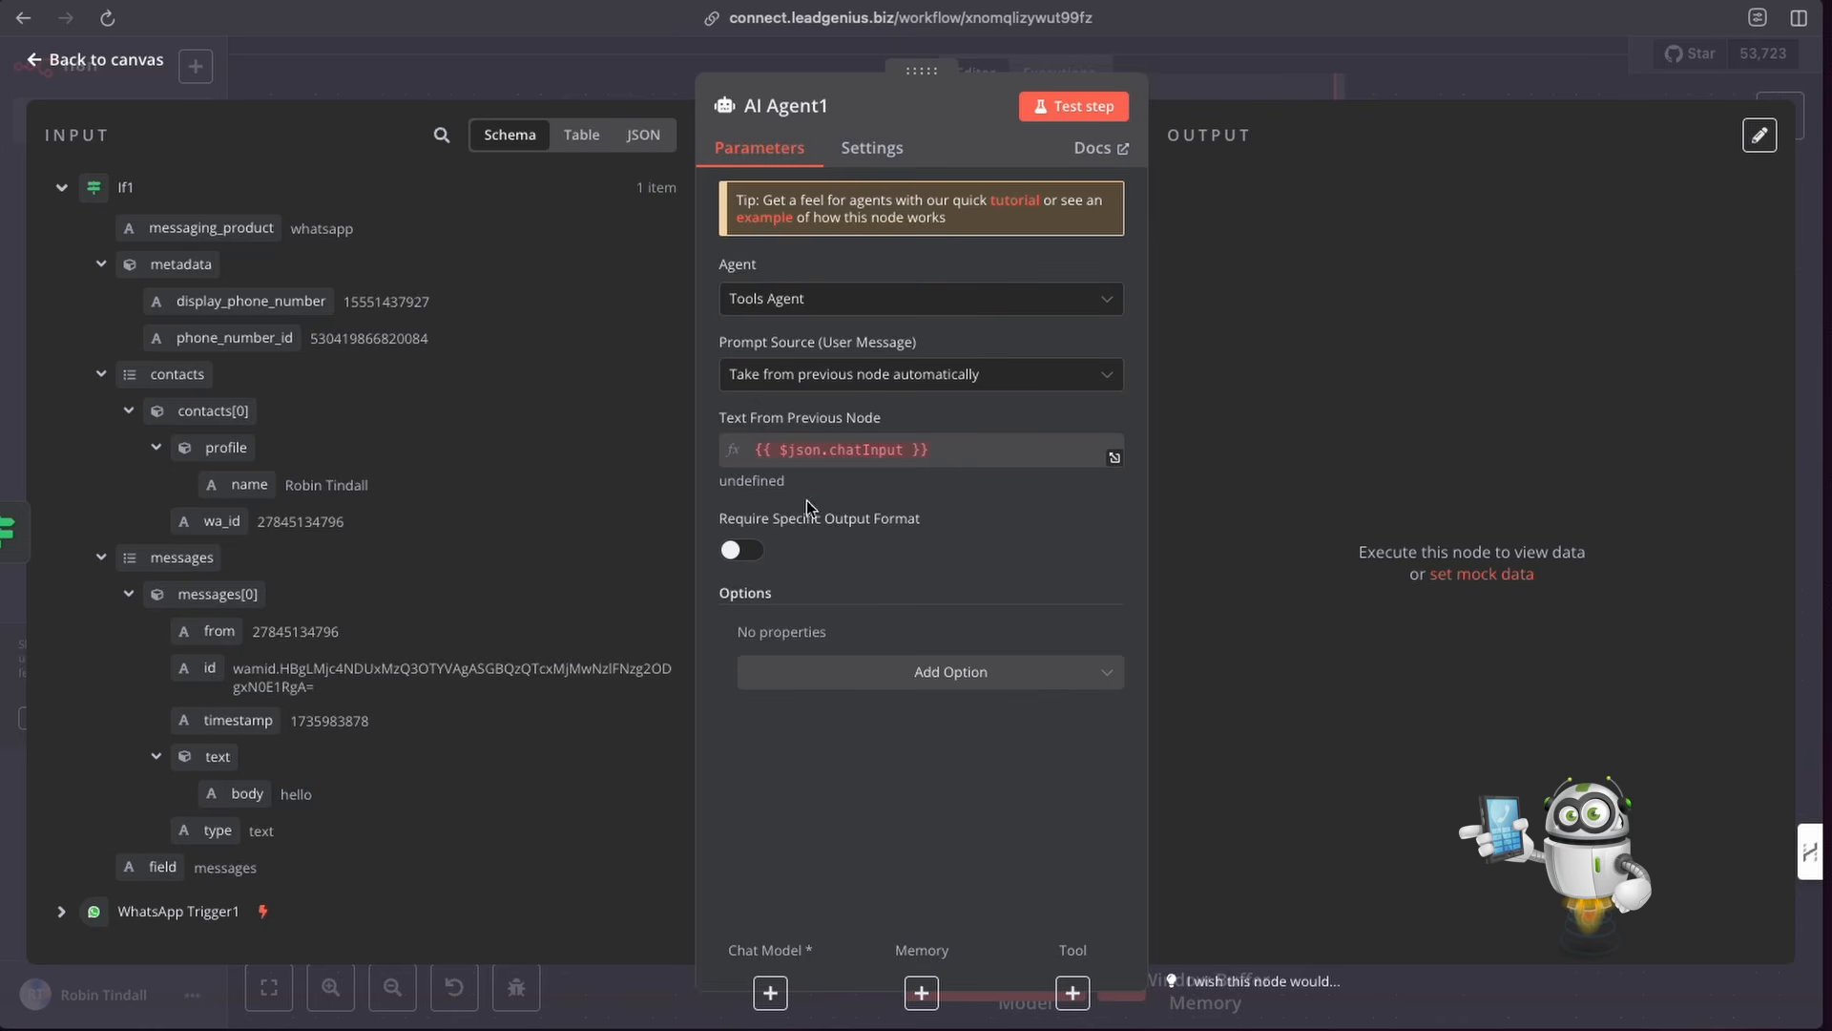
click(864, 685)
click(888, 631)
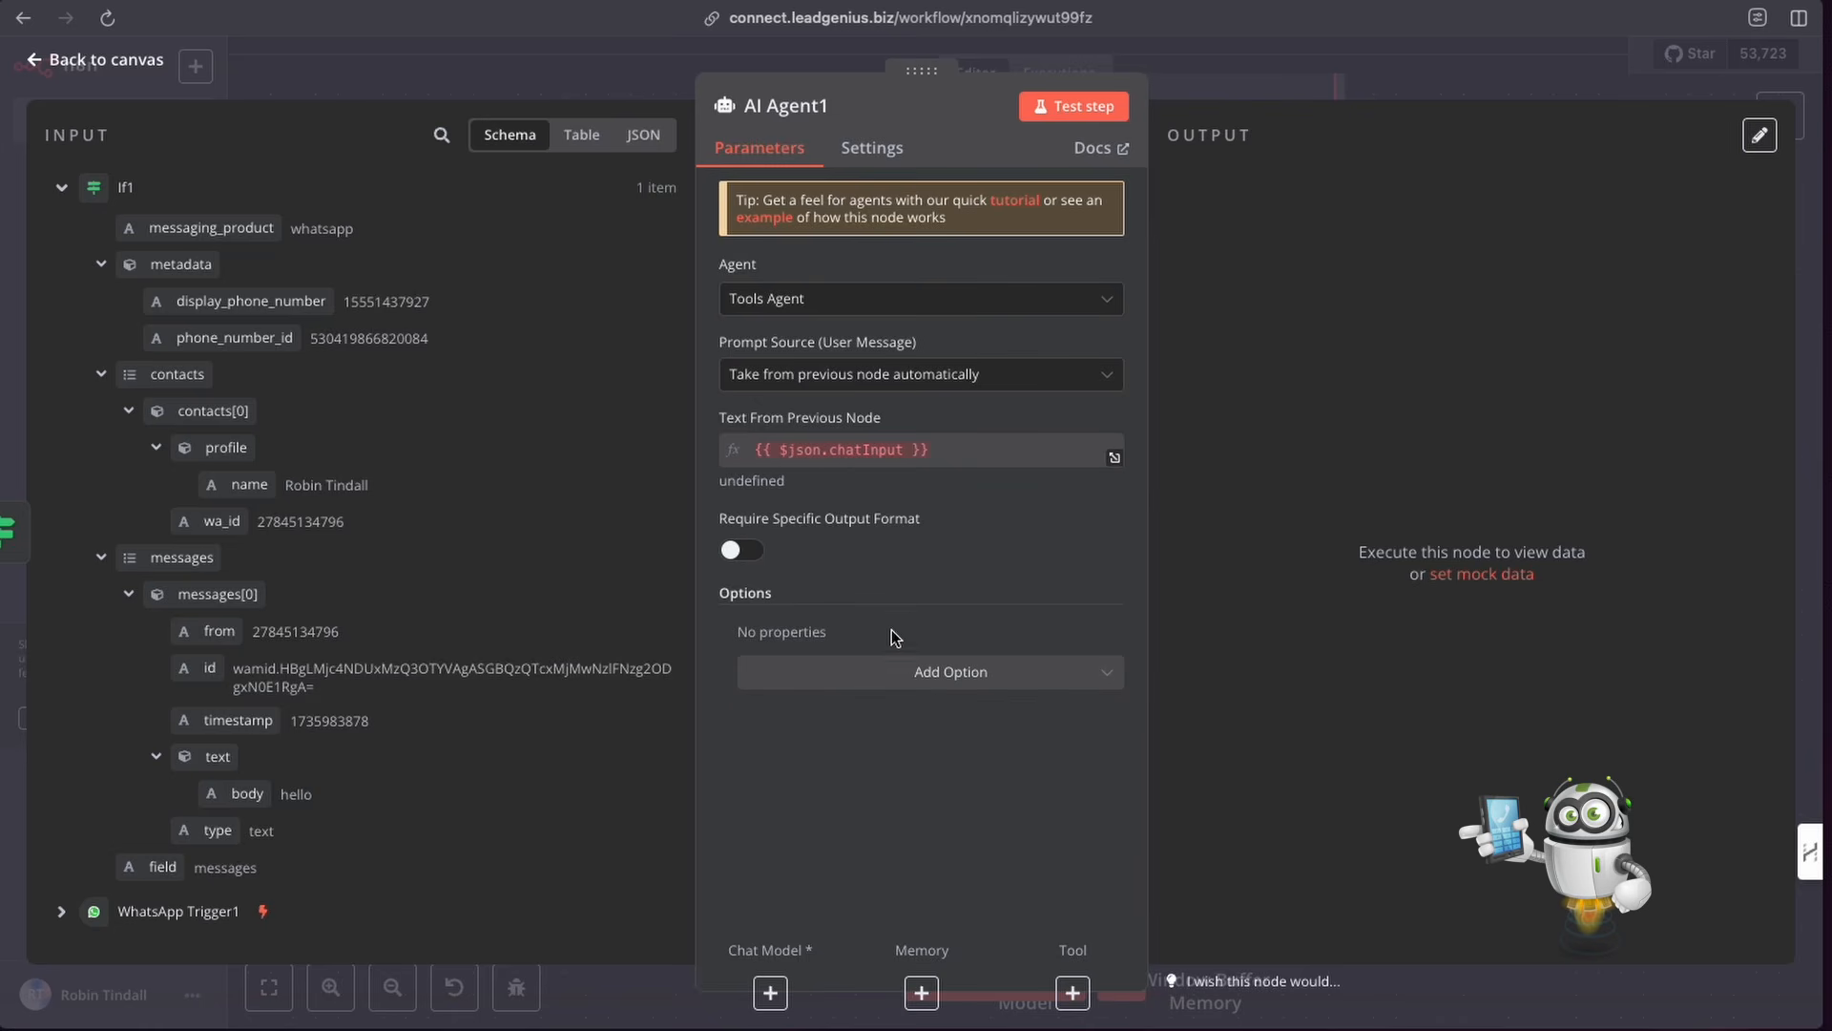
click(1245, 97)
Step: Reposition AI Agent1 between If1 and WhatsApp Business Cloud1 and connect its output to WhatsApp Business Cloud1
drag(1191, 210, 1272, 260)
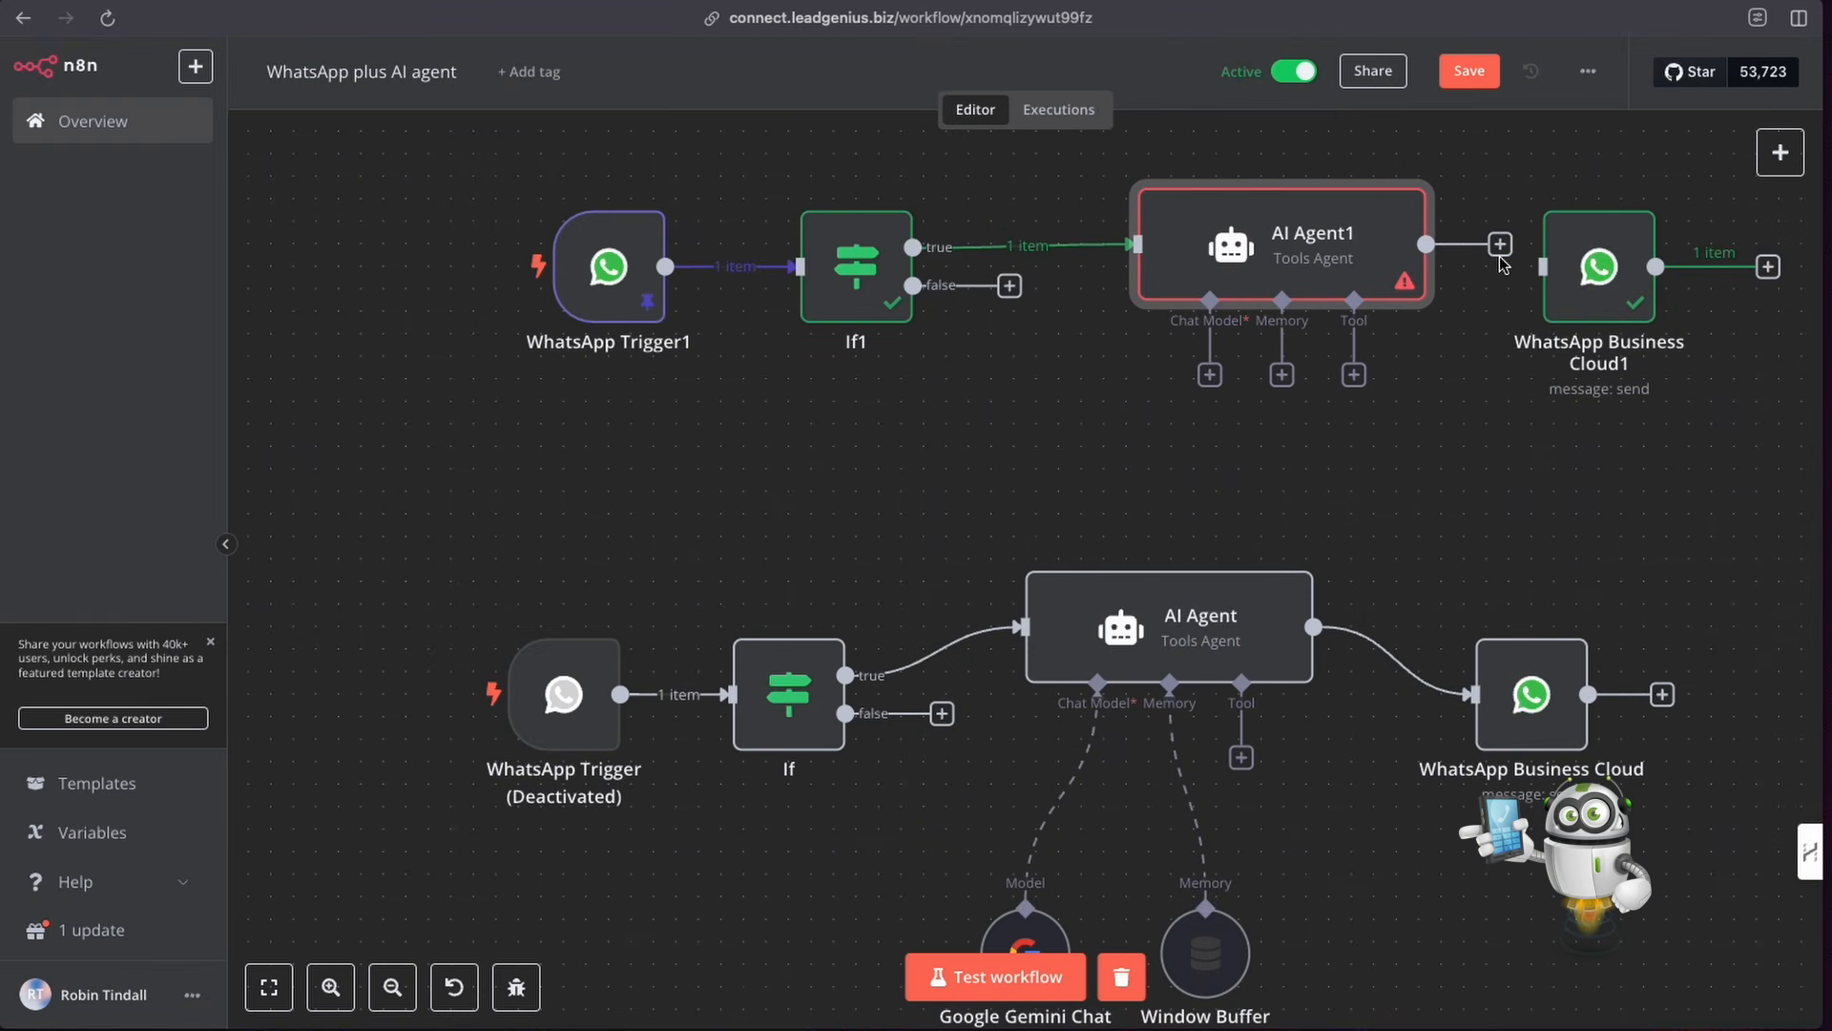
drag(1500, 246, 1541, 267)
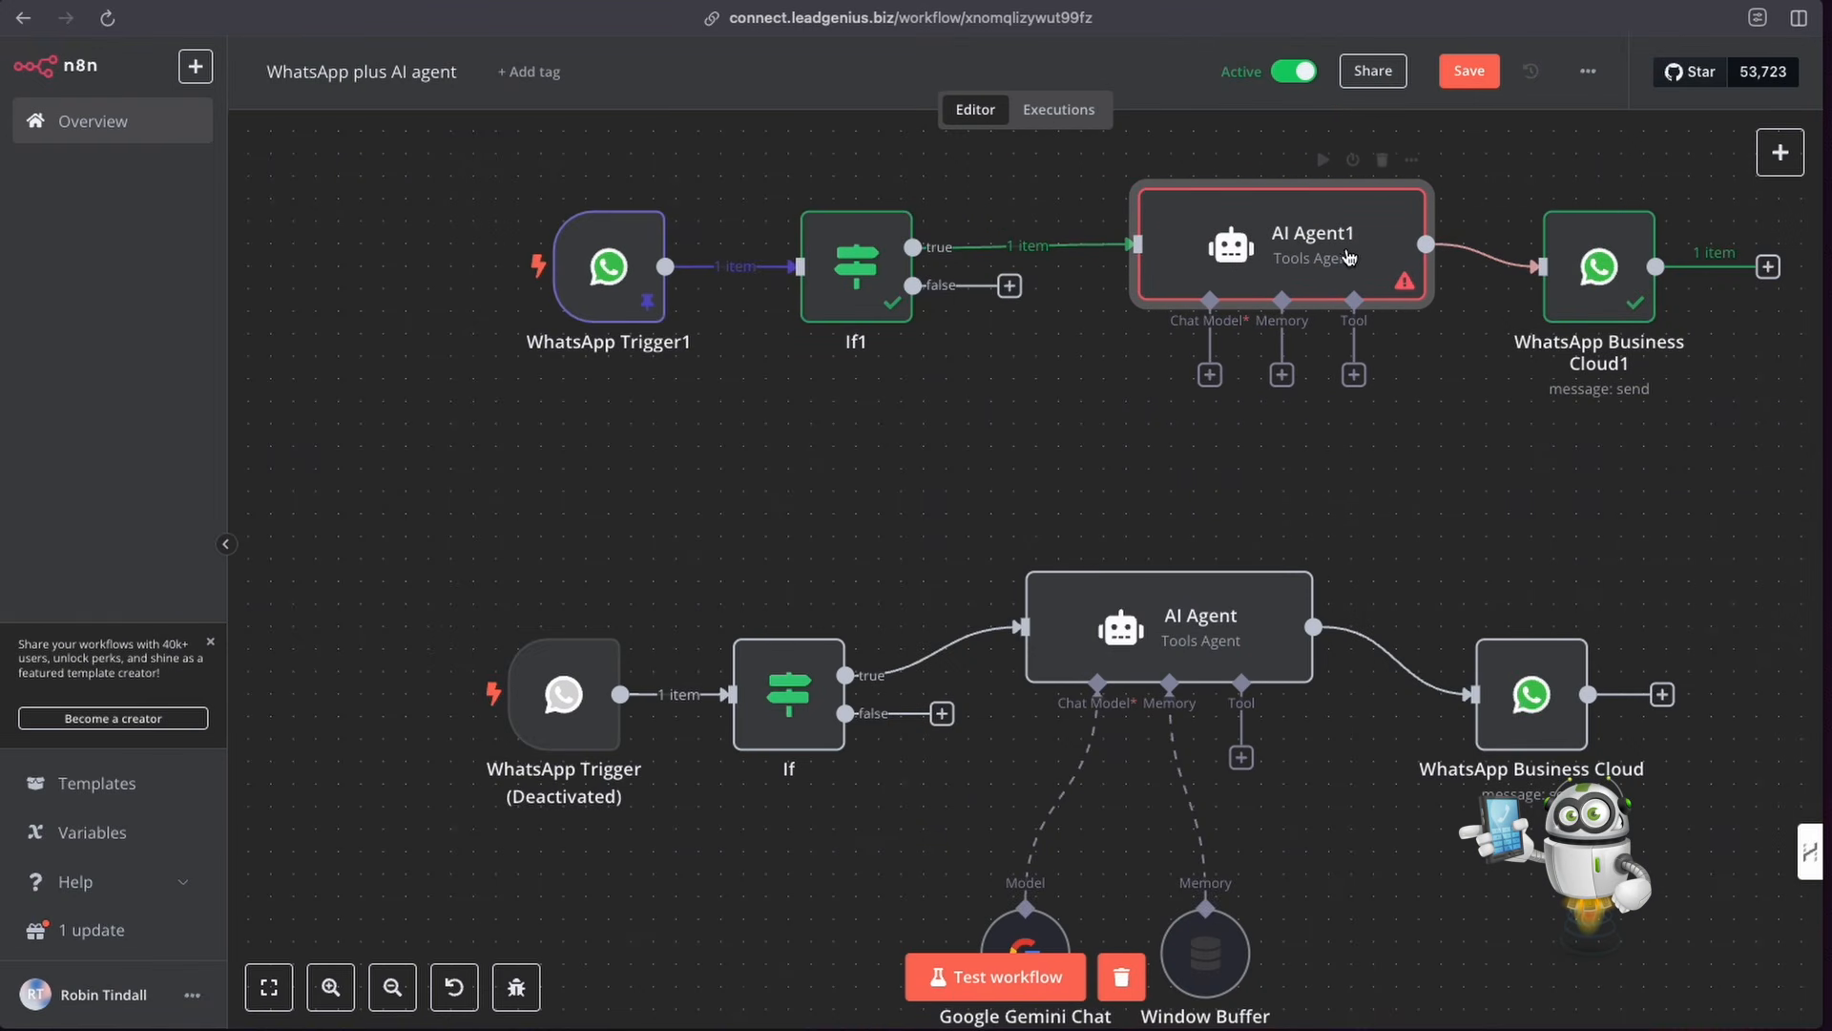
Step: Attach an OpenAI Chat Model to AI Agent1 with the H.B credential and place it below the agent
click(1210, 374)
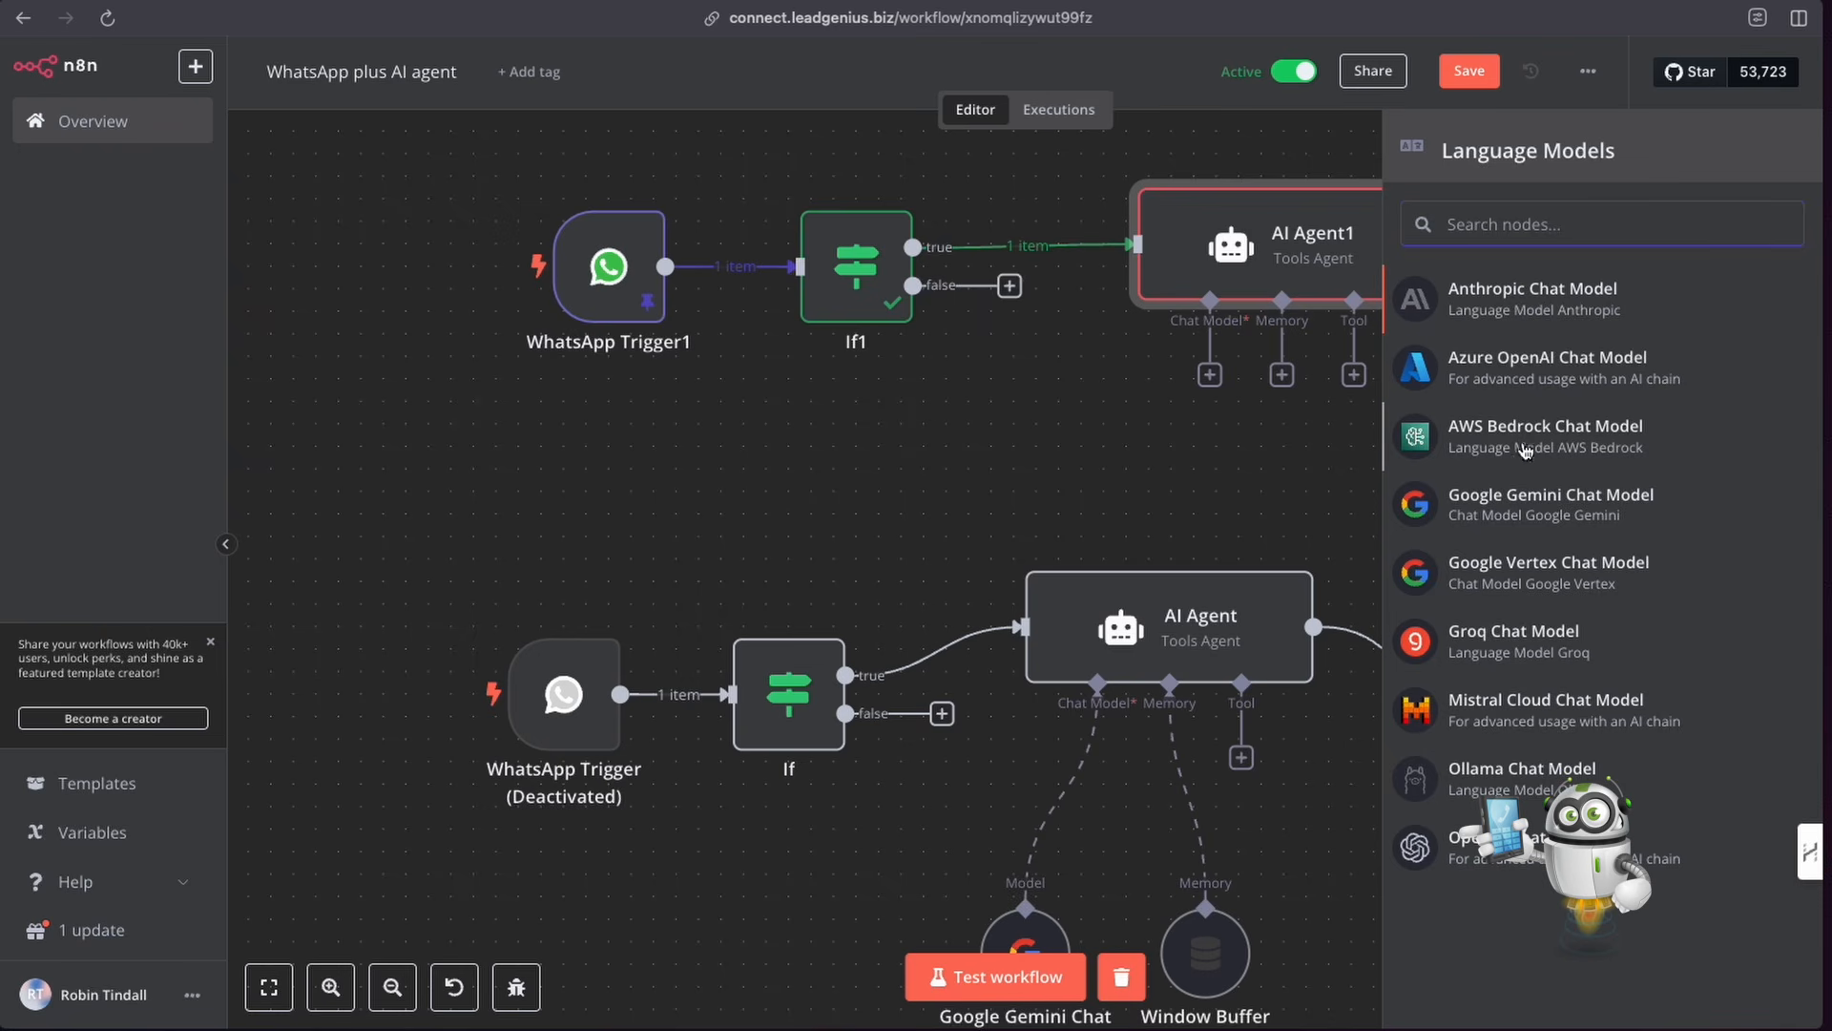
click(1527, 845)
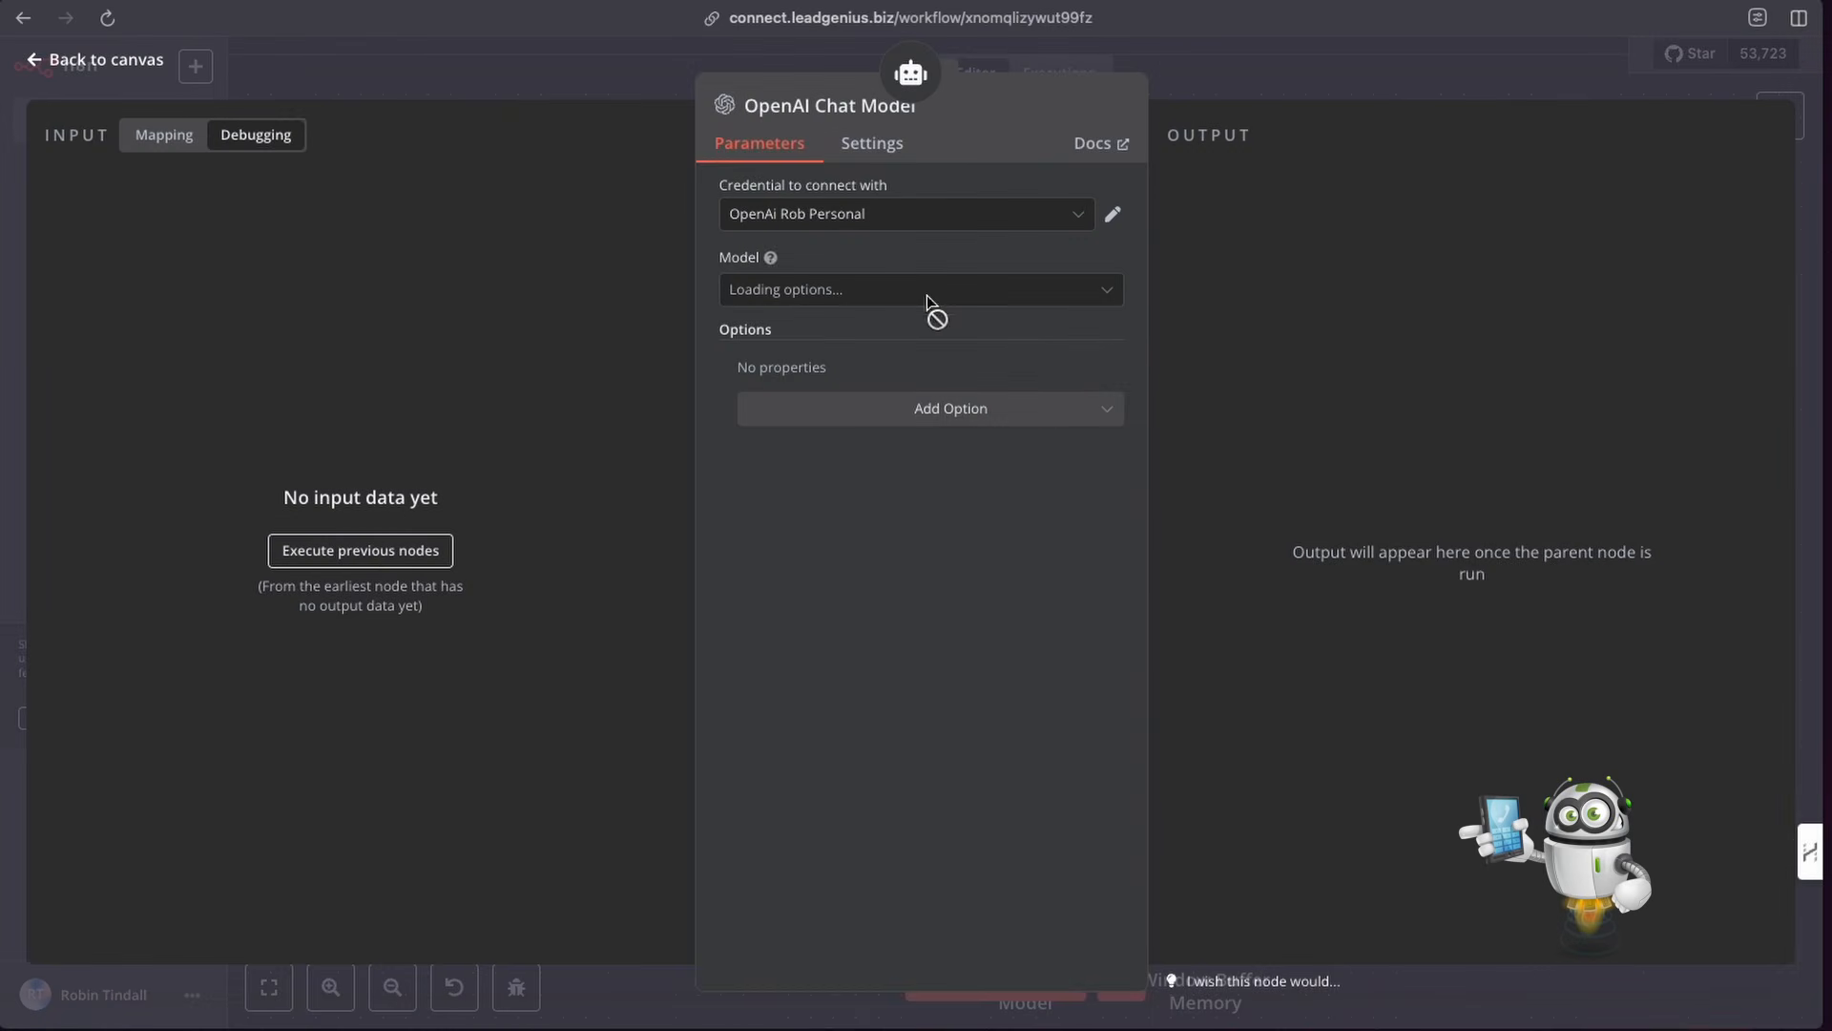
click(930, 214)
click(854, 277)
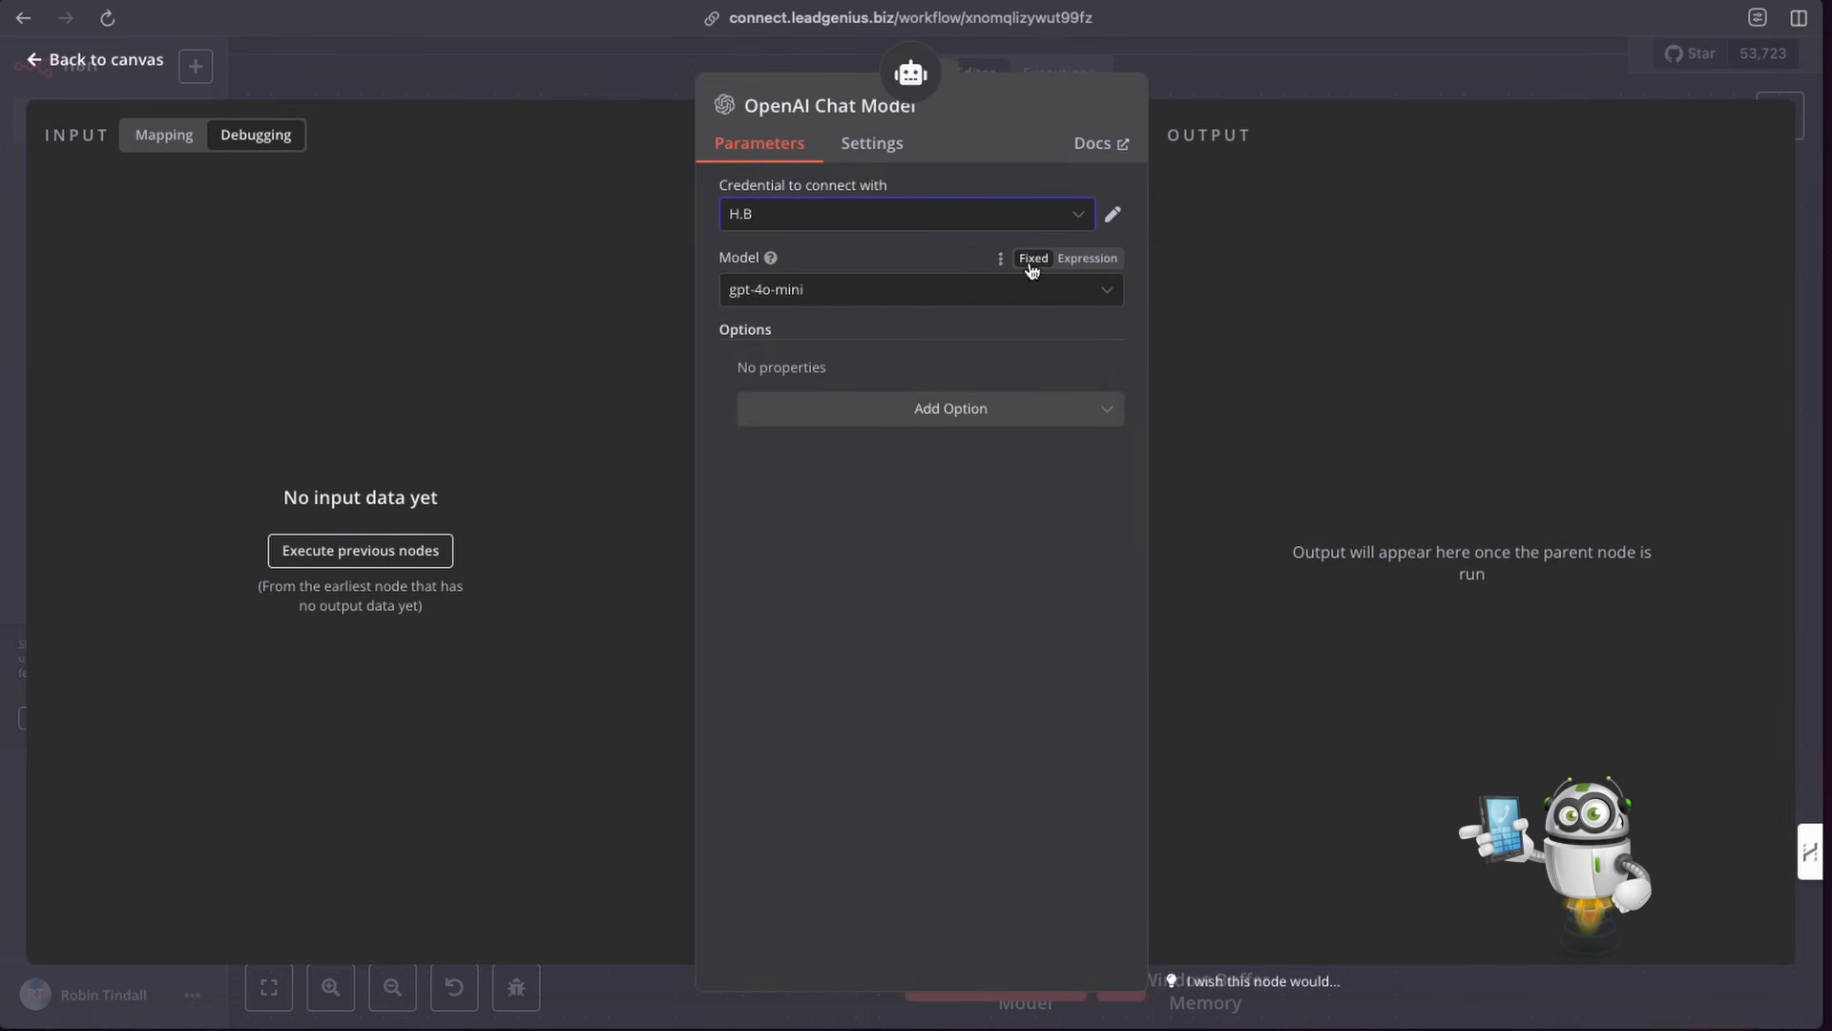
click(1188, 96)
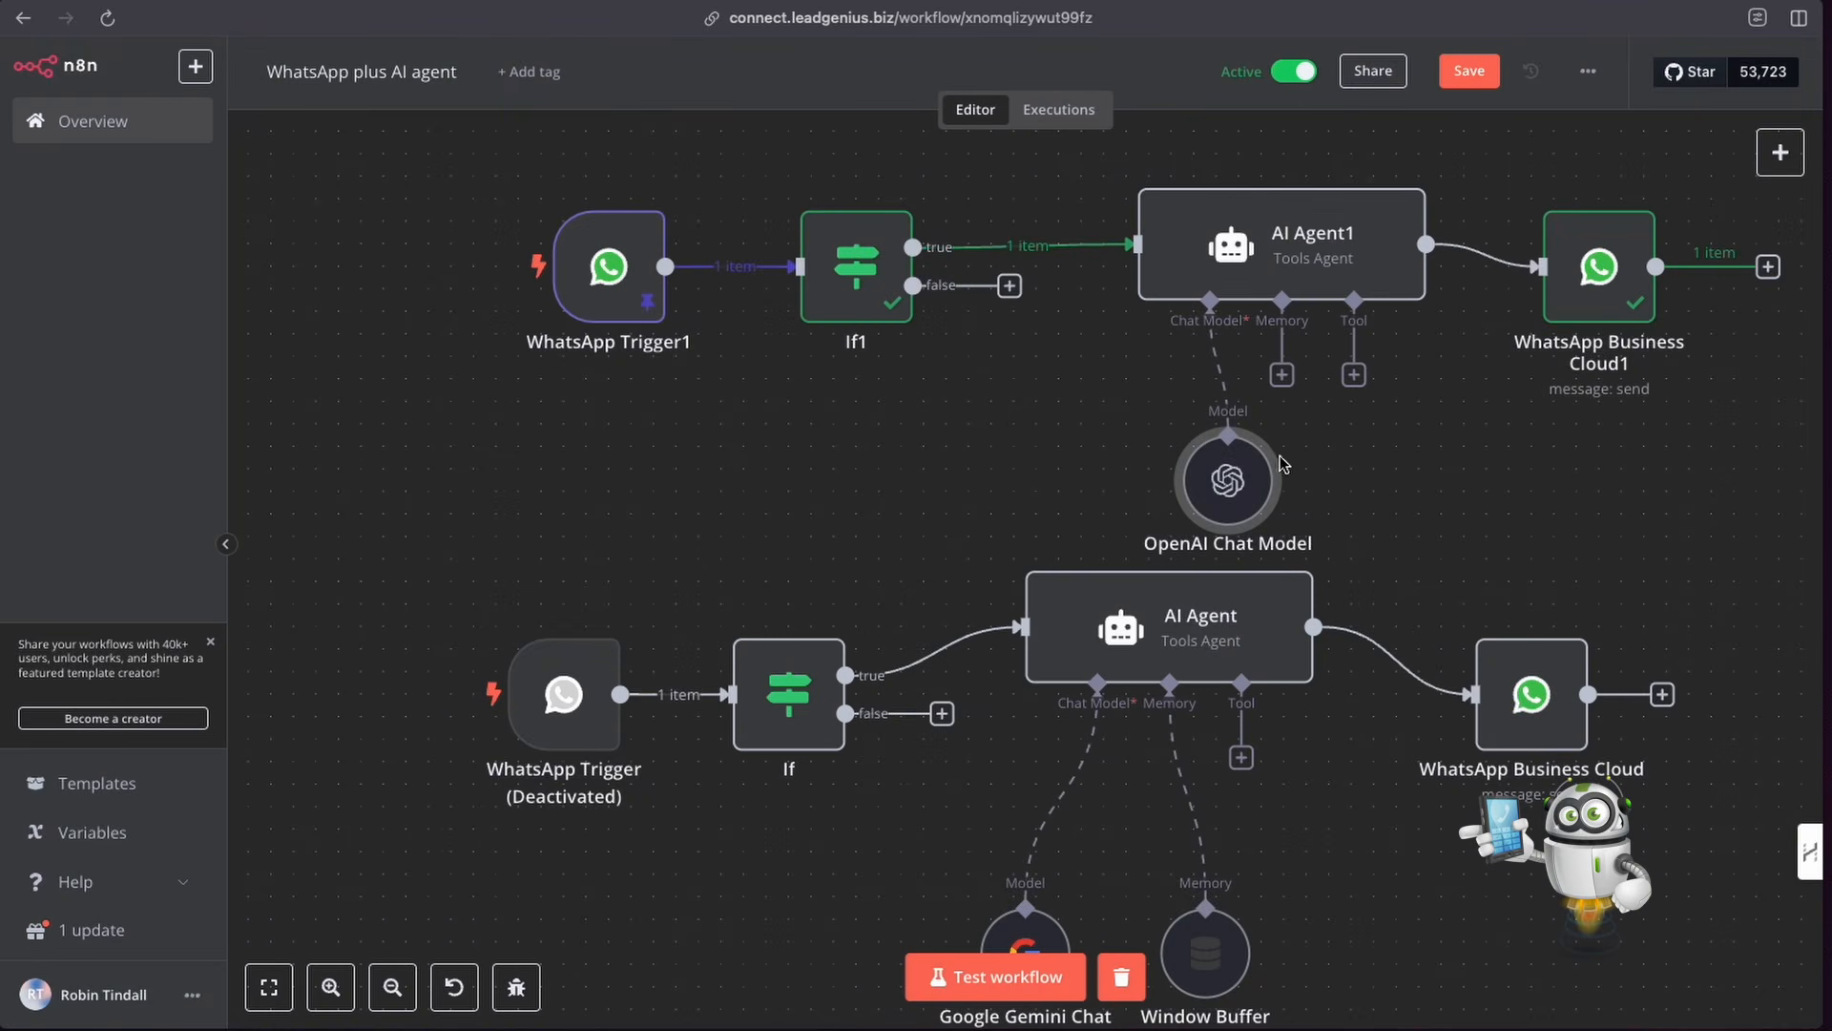
drag(1281, 463, 1146, 419)
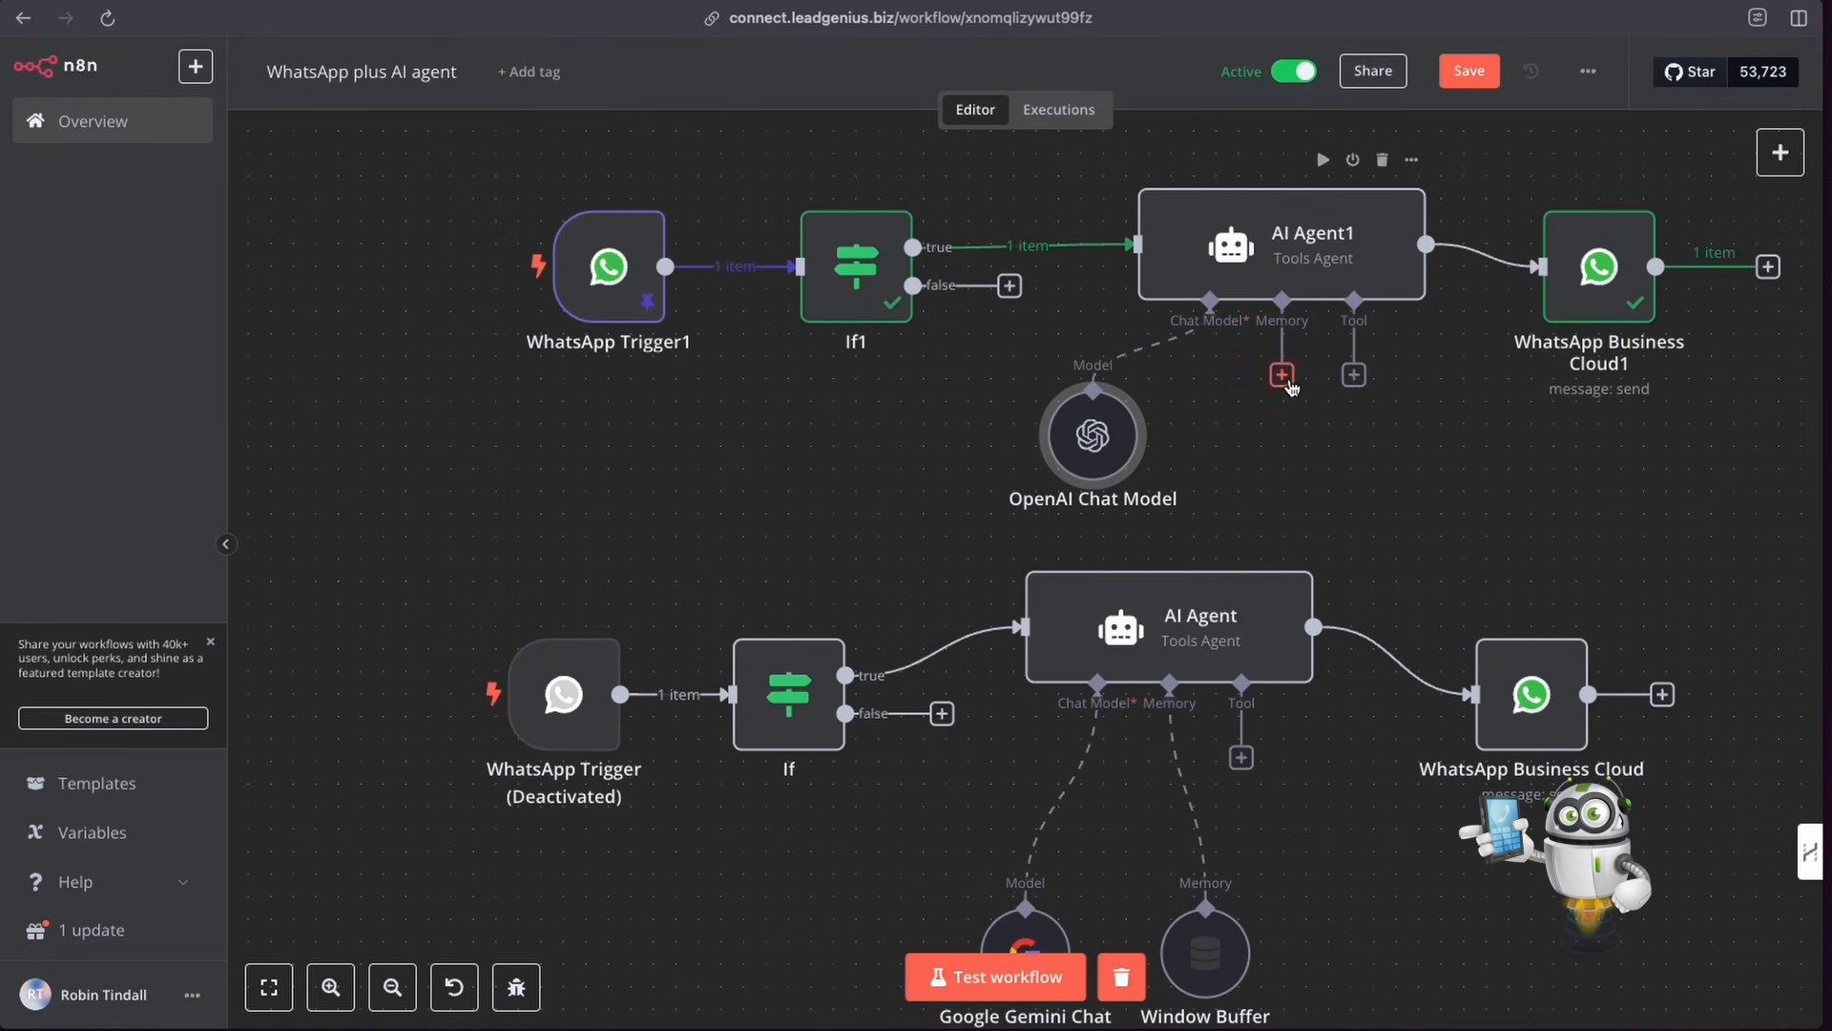
Step: Attach a Window Buffer Memory node to AI Agent1 with default settings and place it beside the OpenAI Chat Model
click(1281, 375)
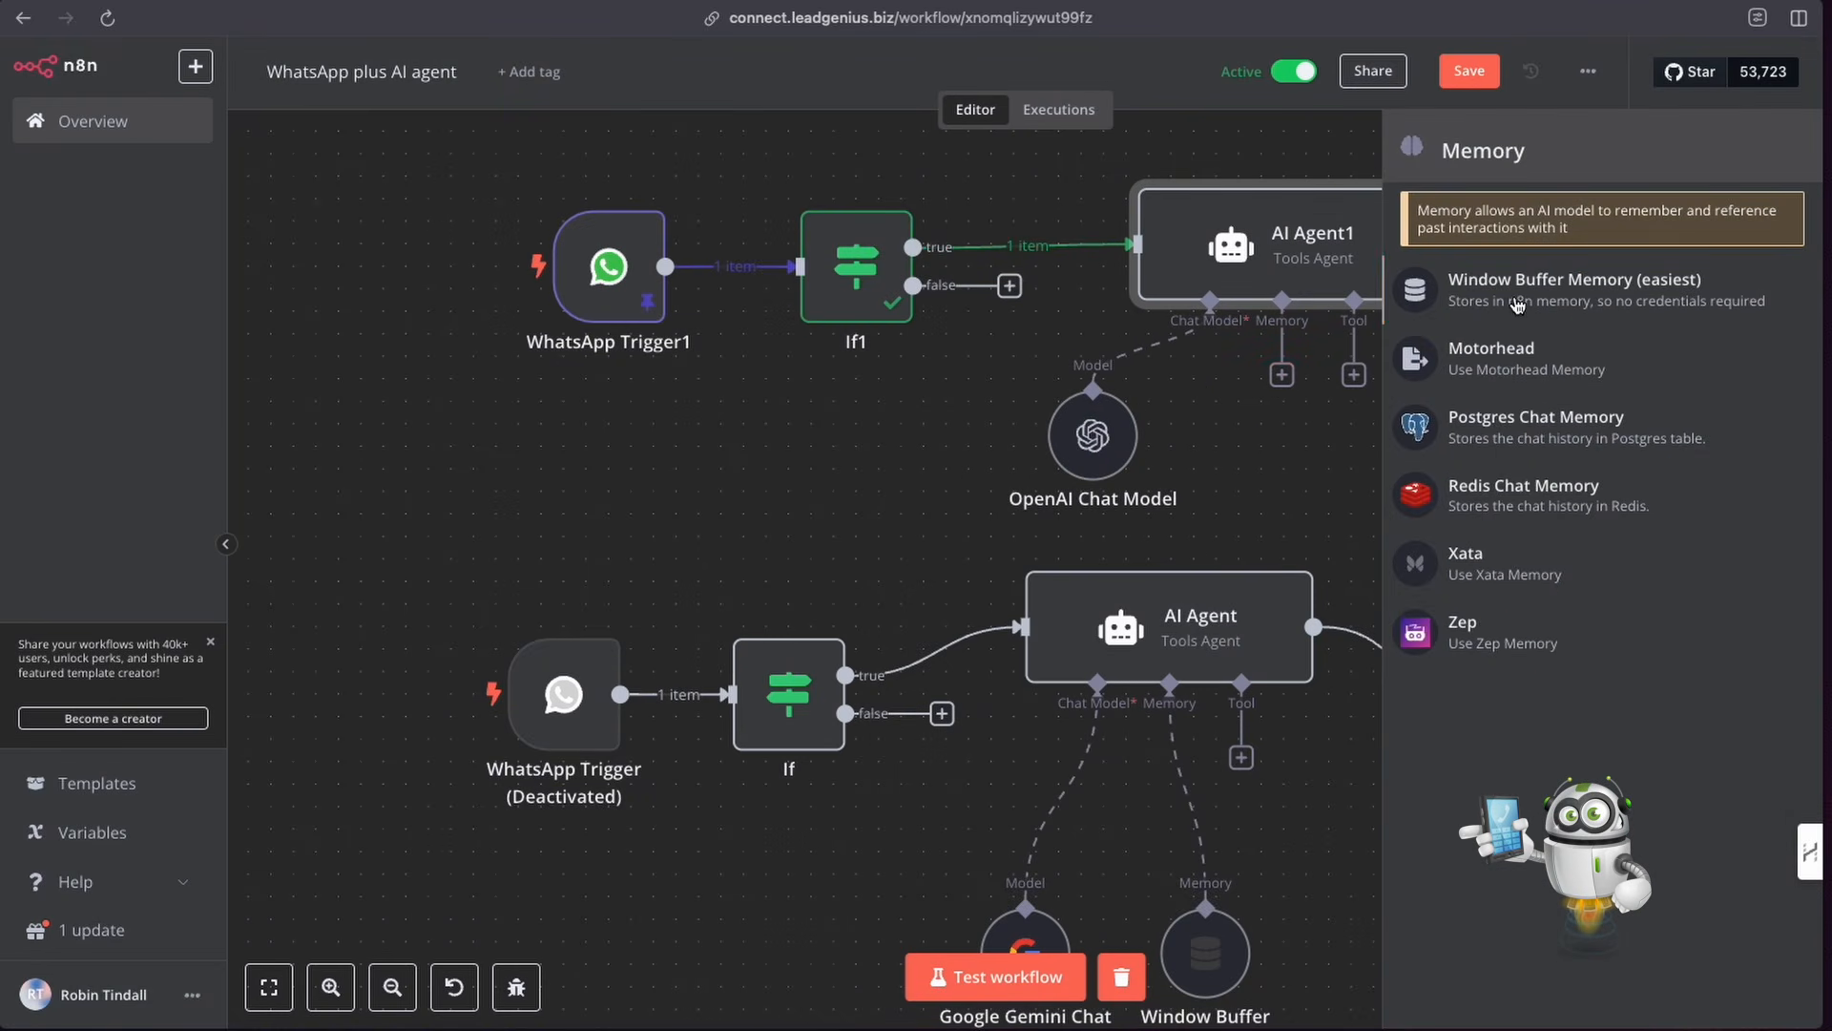
click(1517, 305)
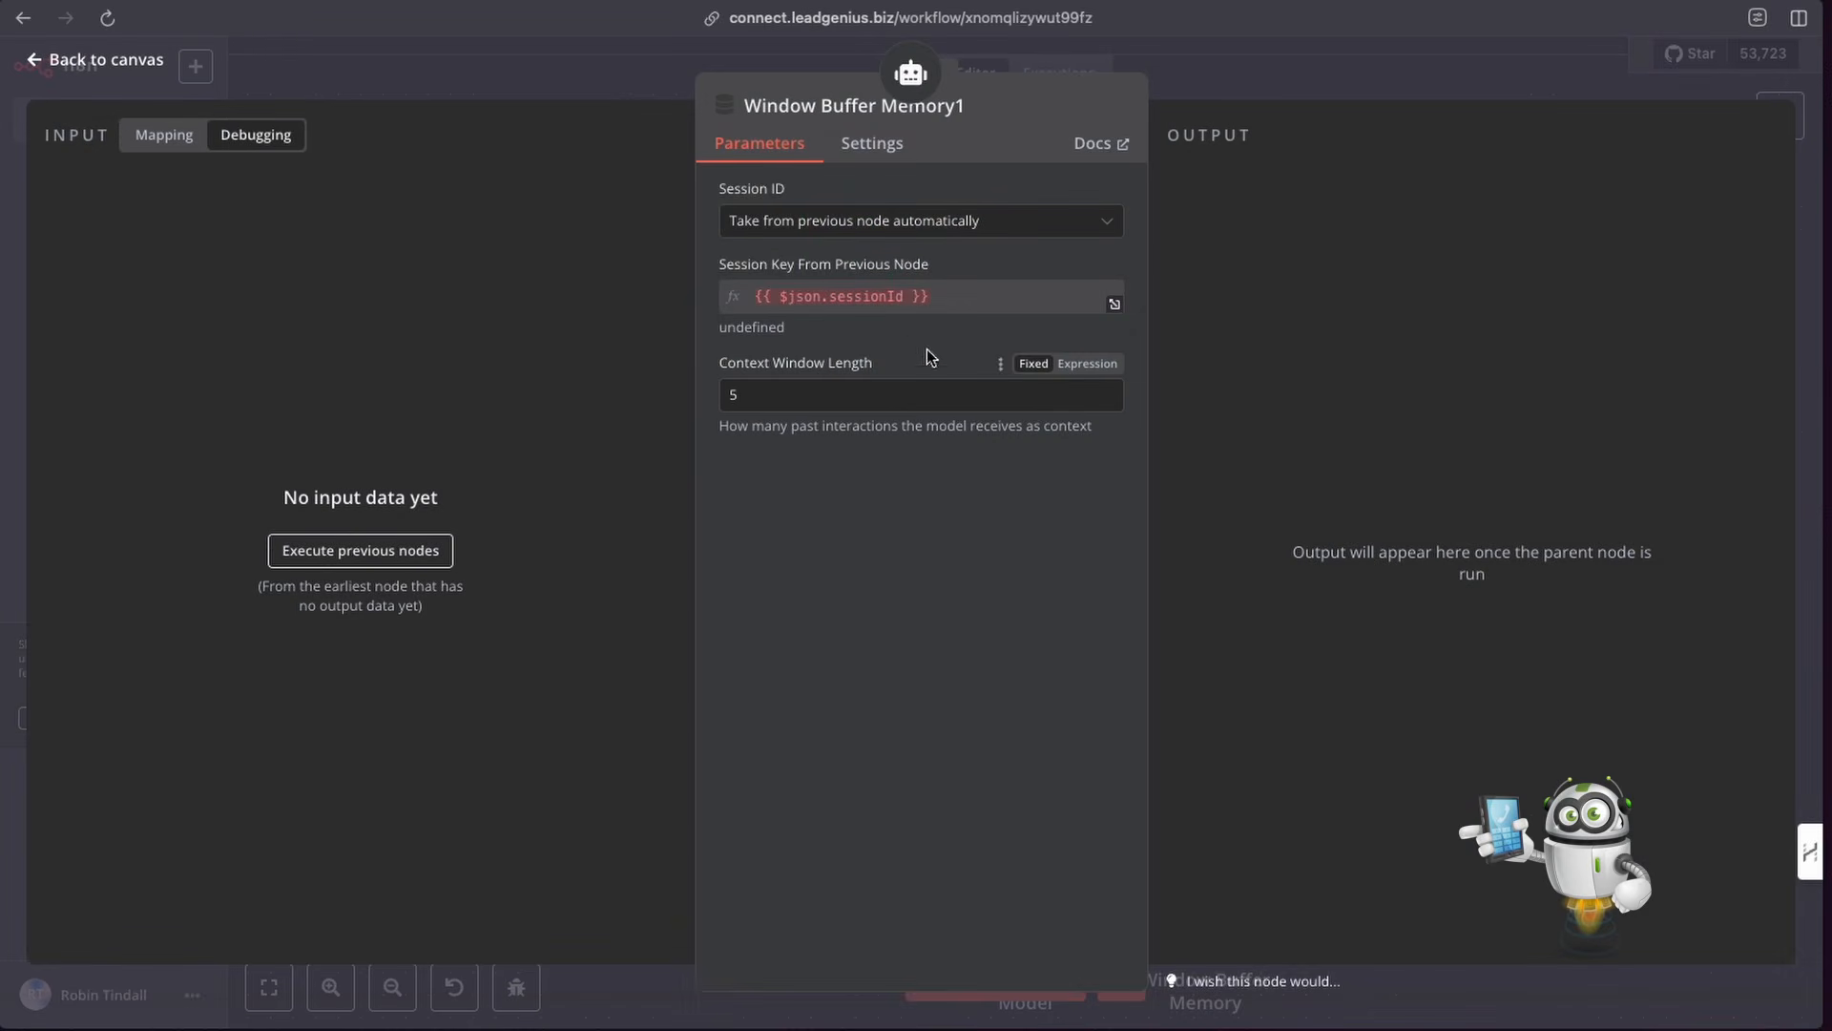
click(1183, 84)
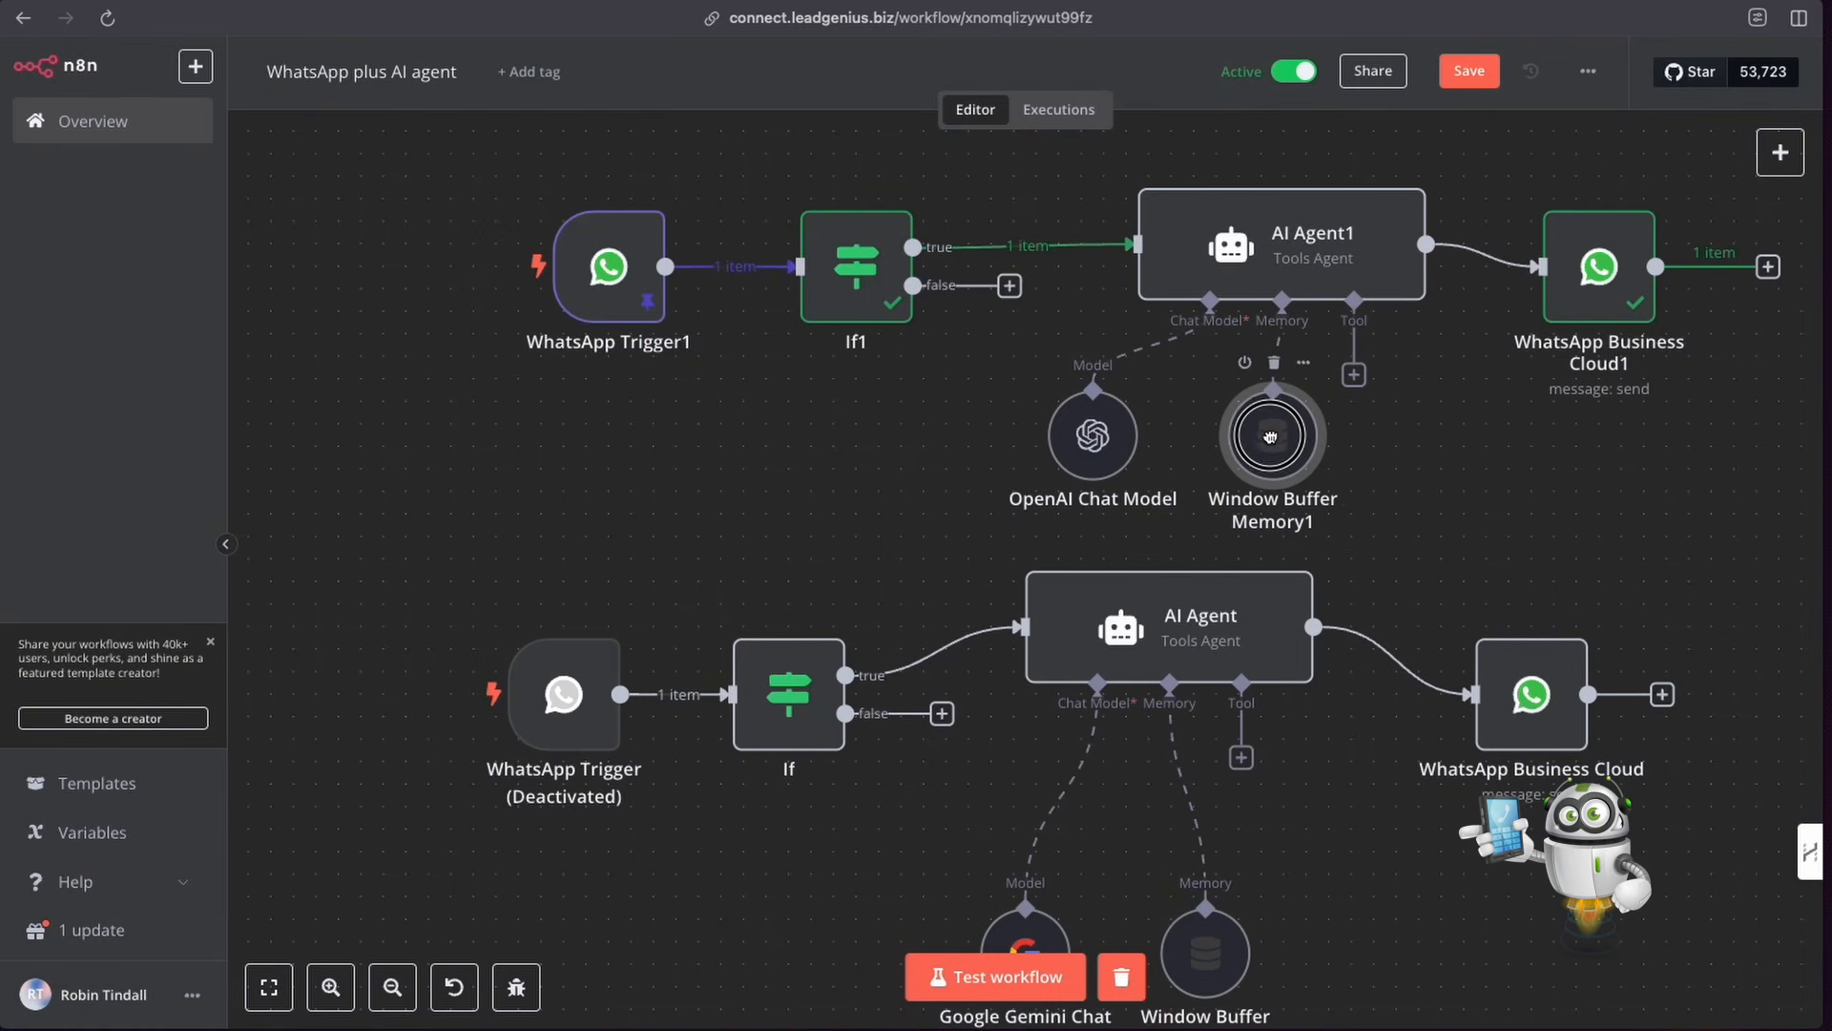
drag(1270, 436, 1295, 436)
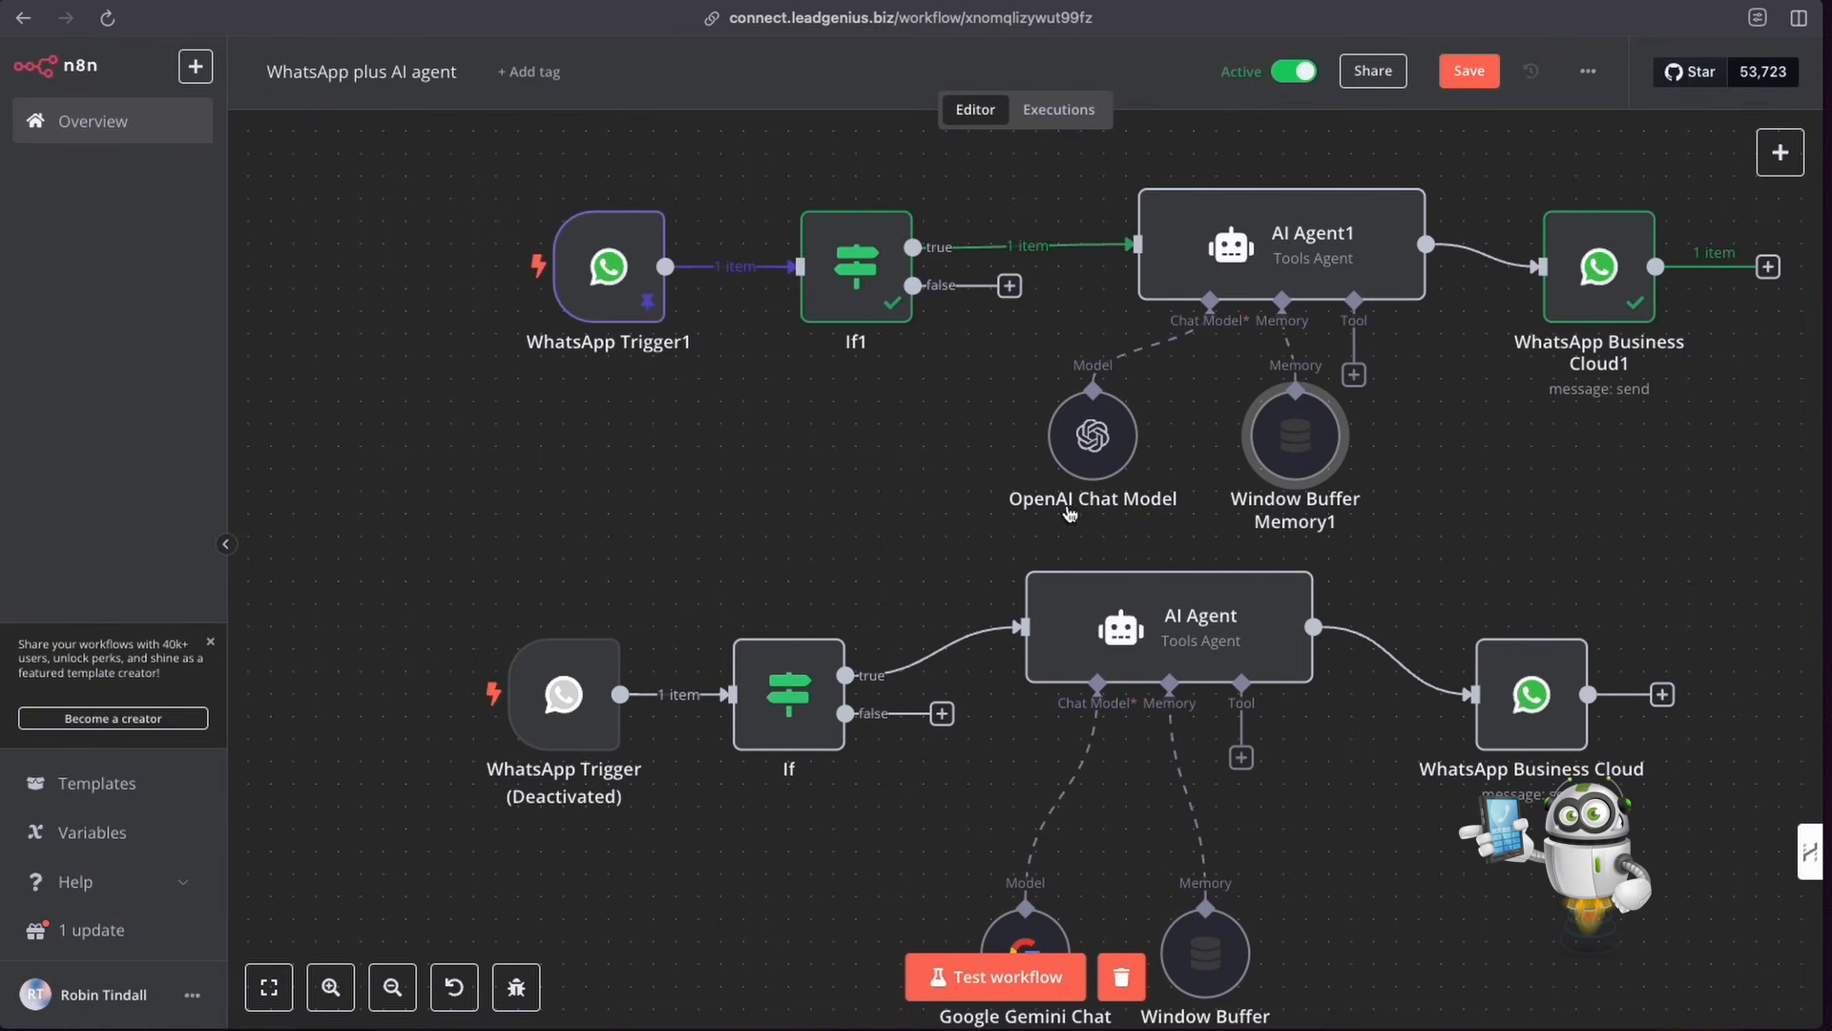
Step: Examine the session key of the existing Window Buffer Memory and compare the prompt settings of AI Agent1 and AI Agent
scroll(1069, 513, down, 3)
double_click(1192, 797)
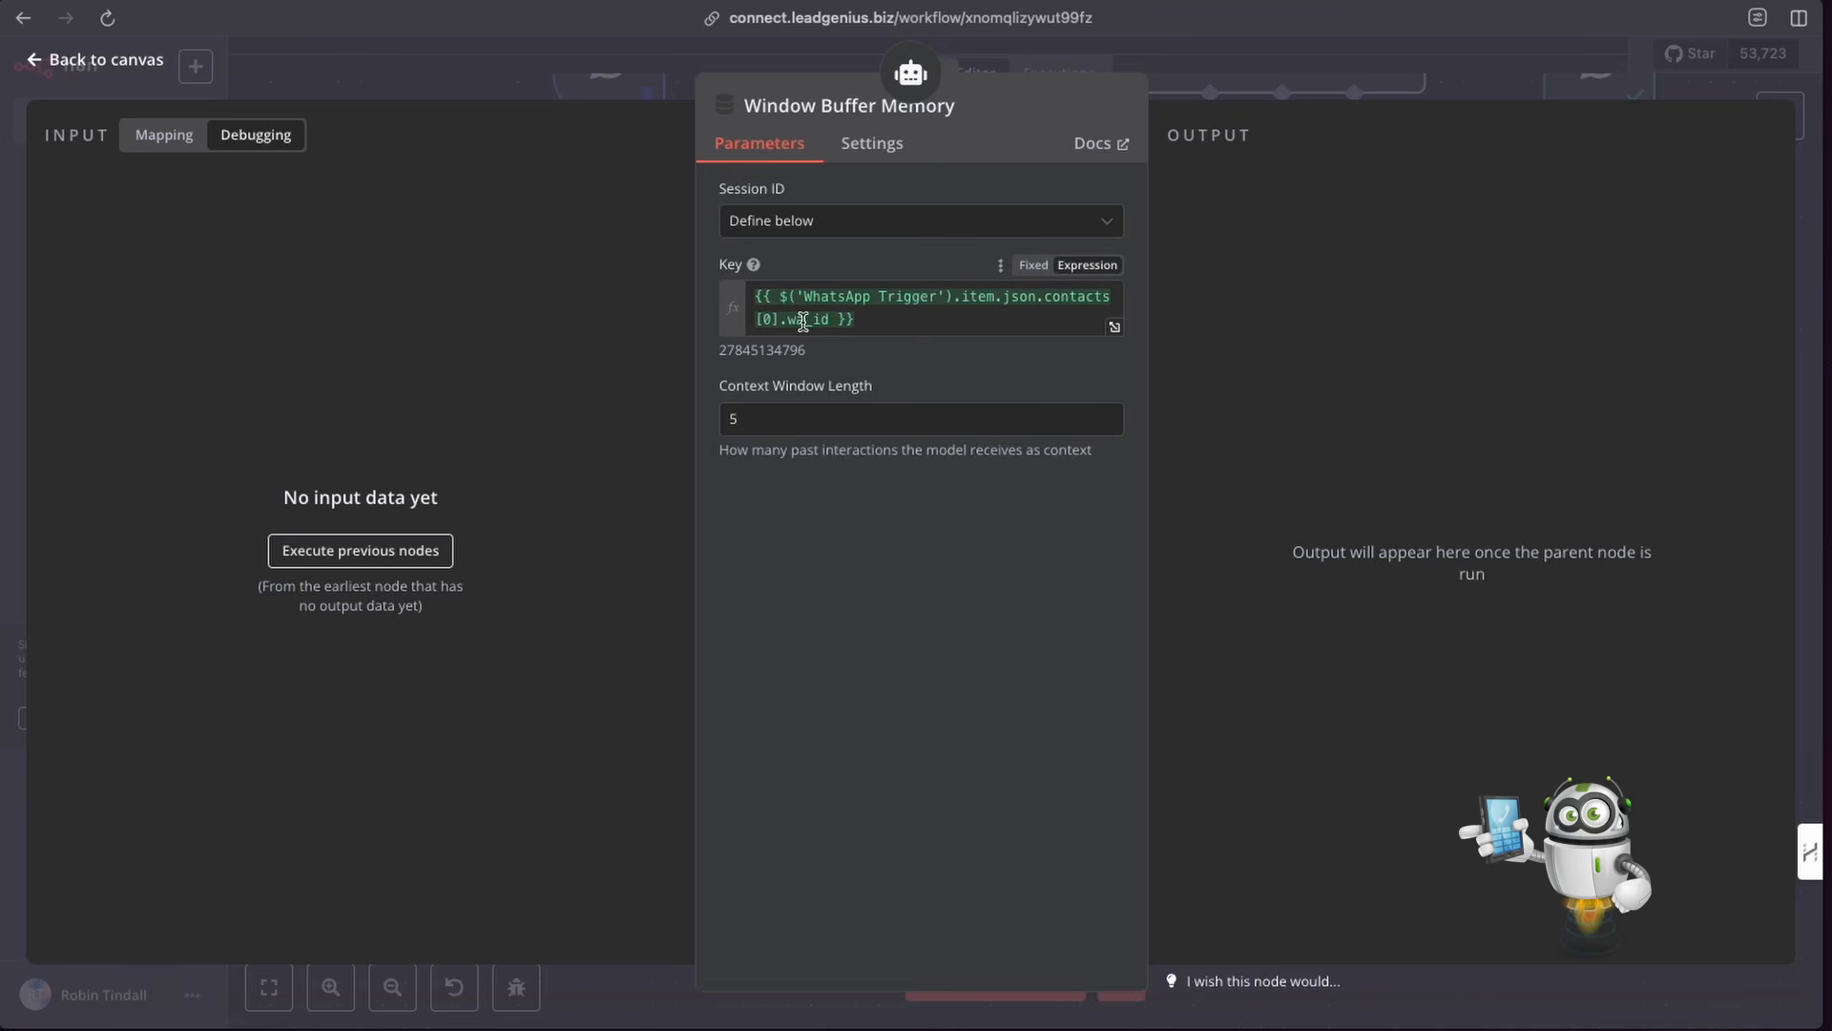
click(1200, 73)
scroll(1171, 513, up, 2)
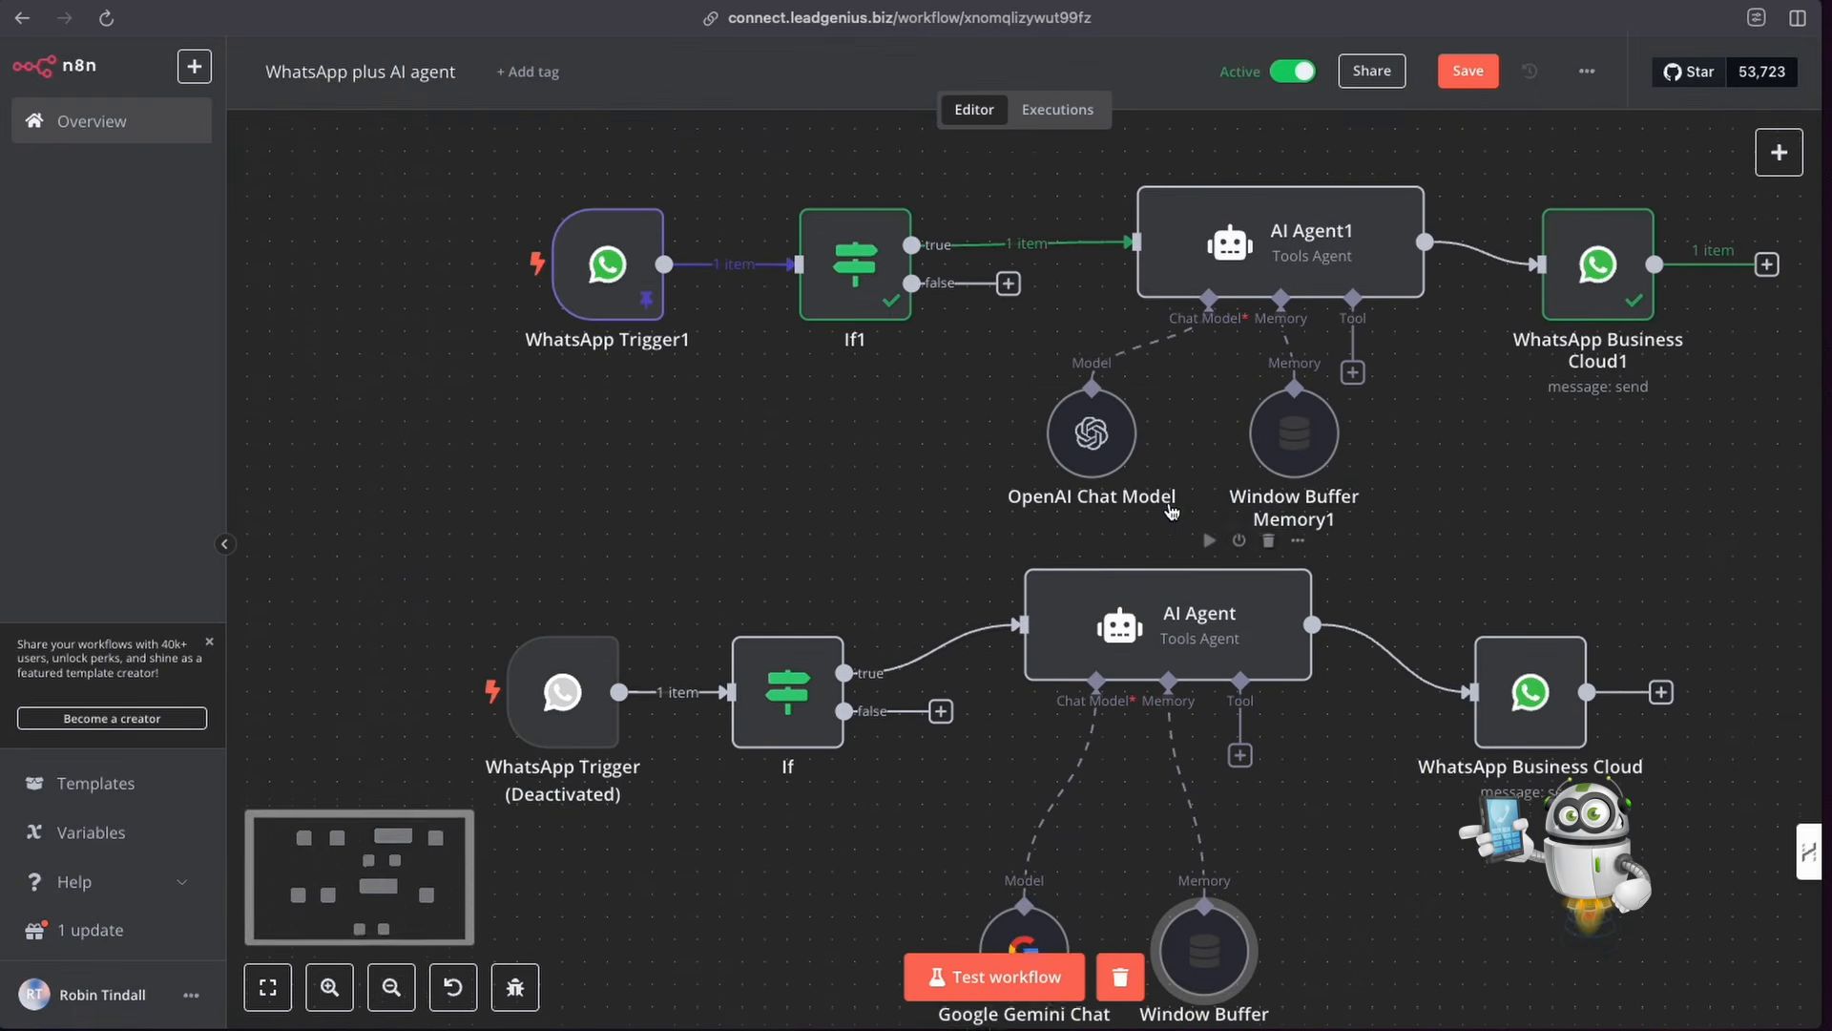
scroll(1172, 513, up, 1)
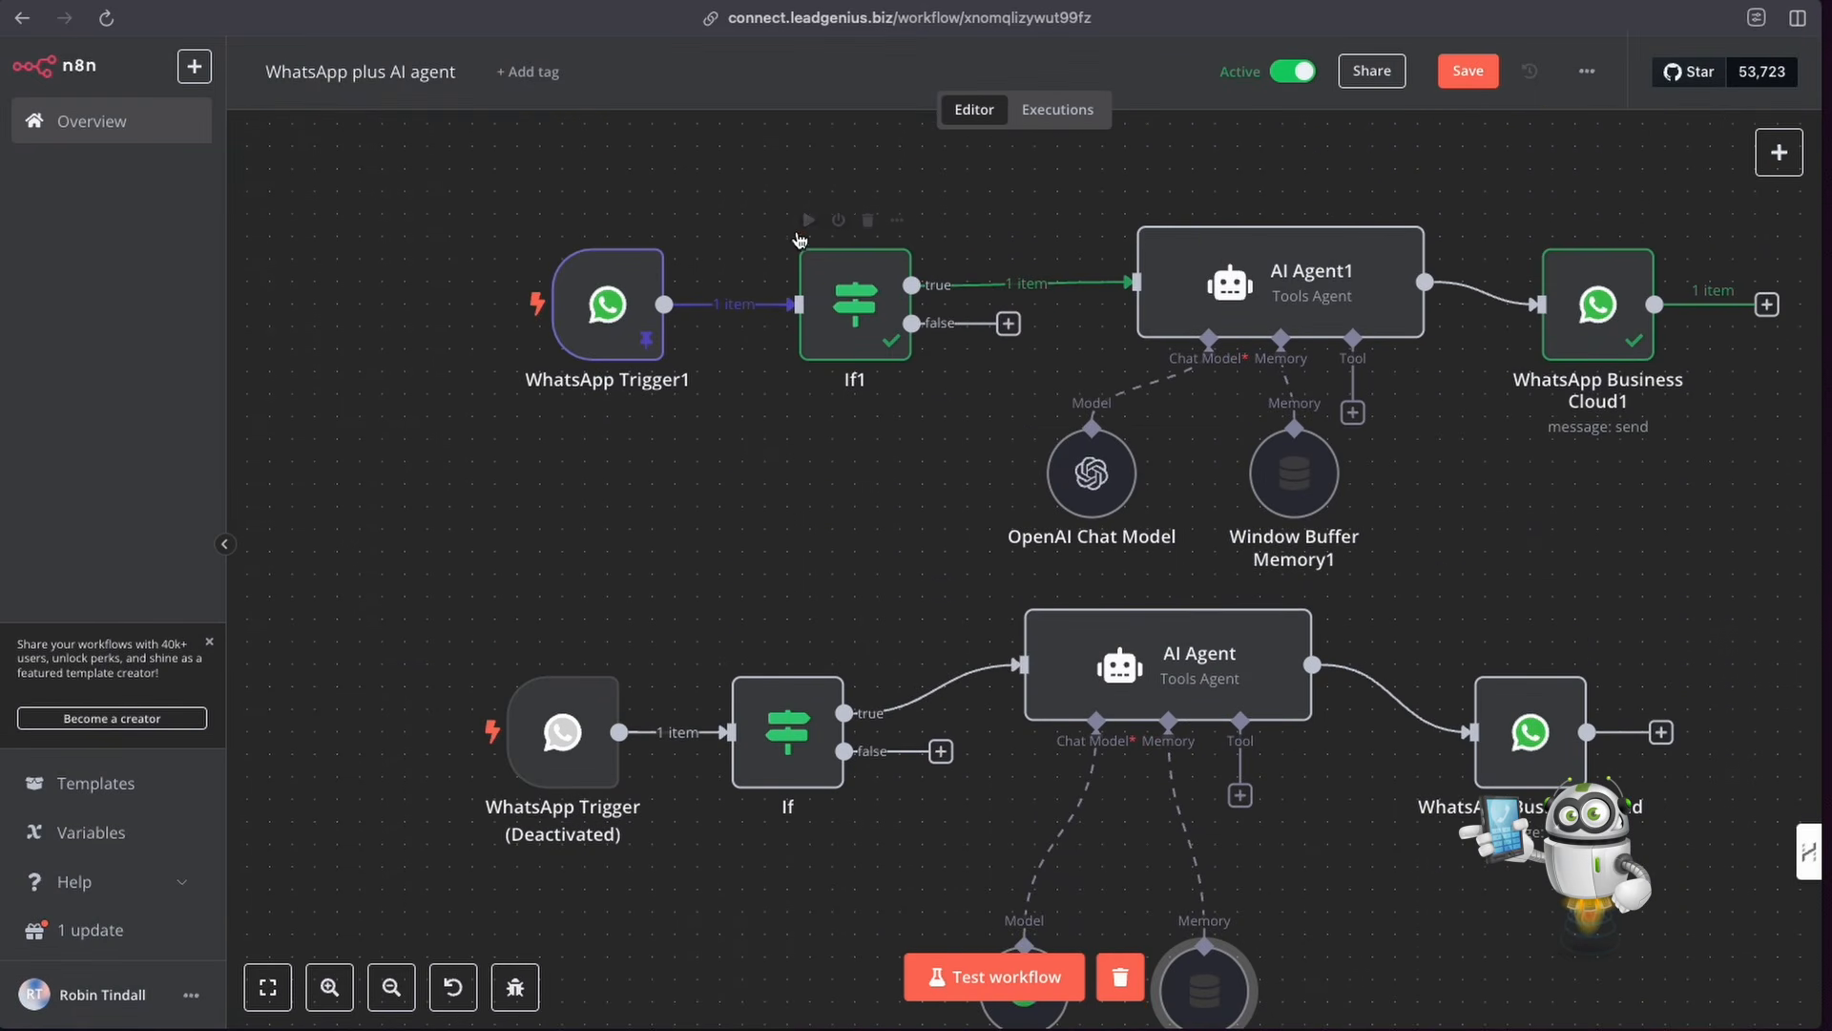
double_click(1252, 290)
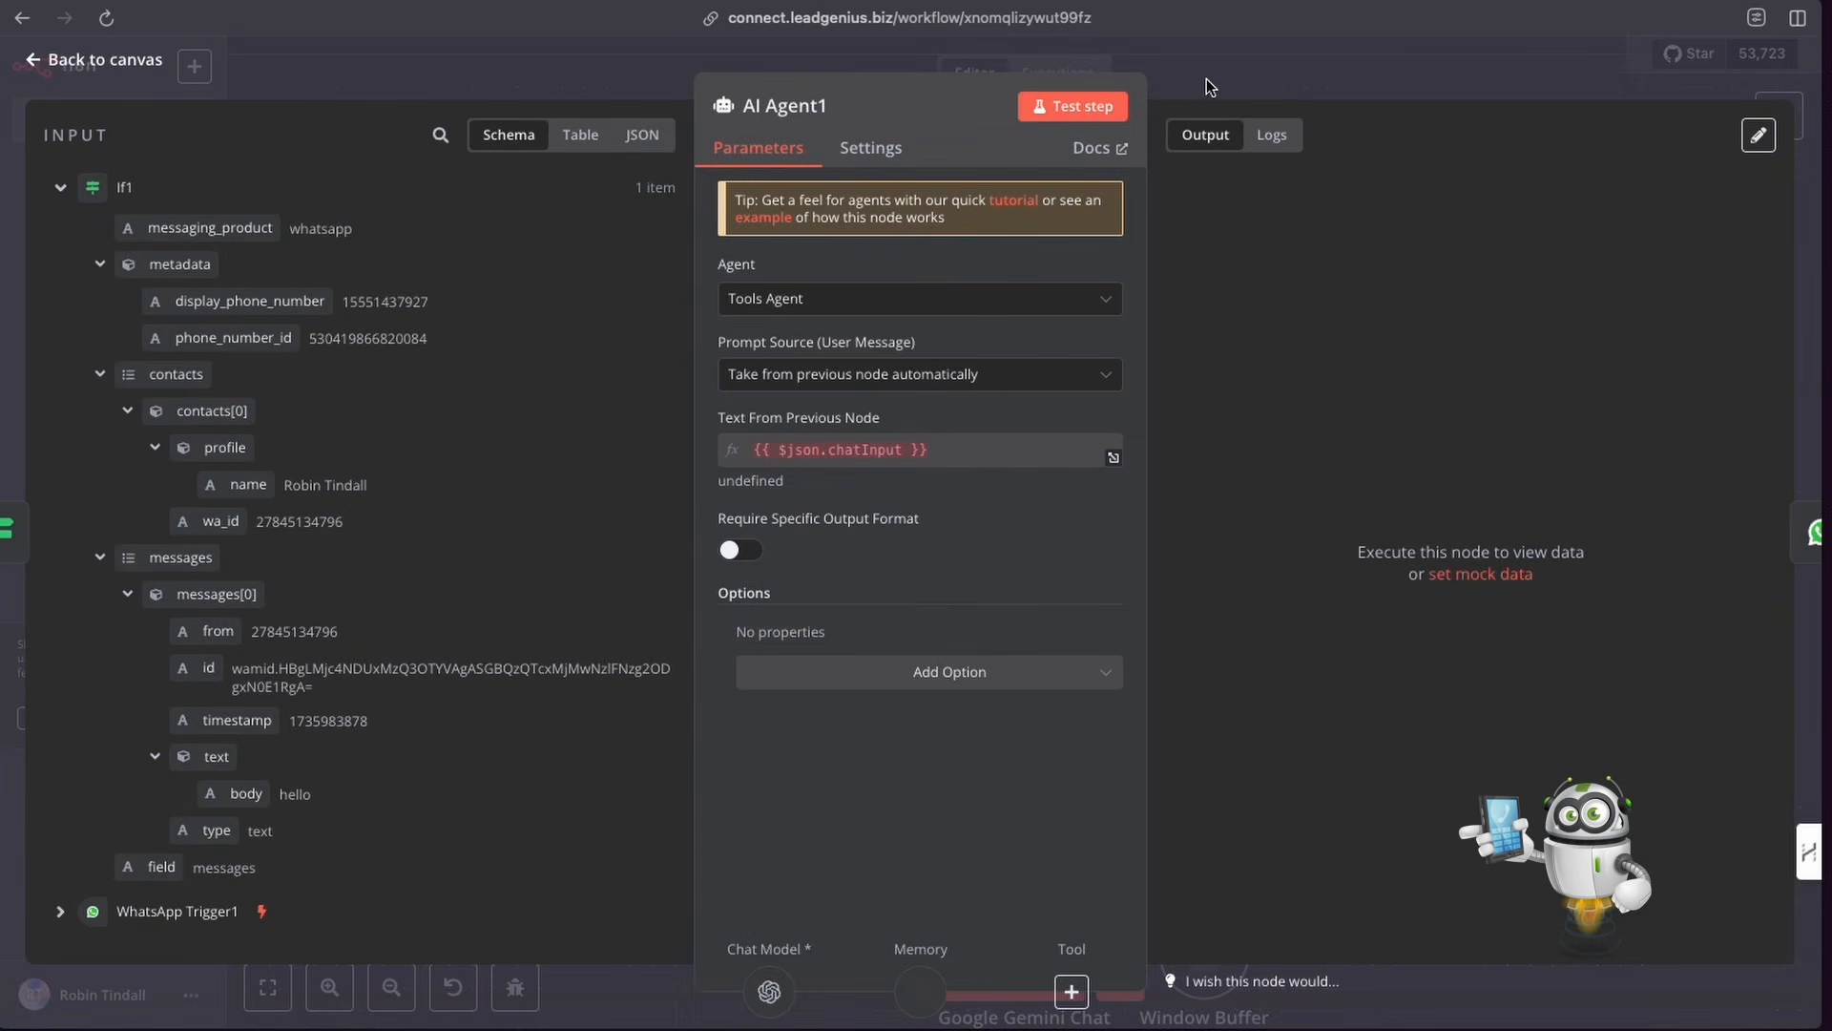
click(1206, 78)
double_click(1166, 677)
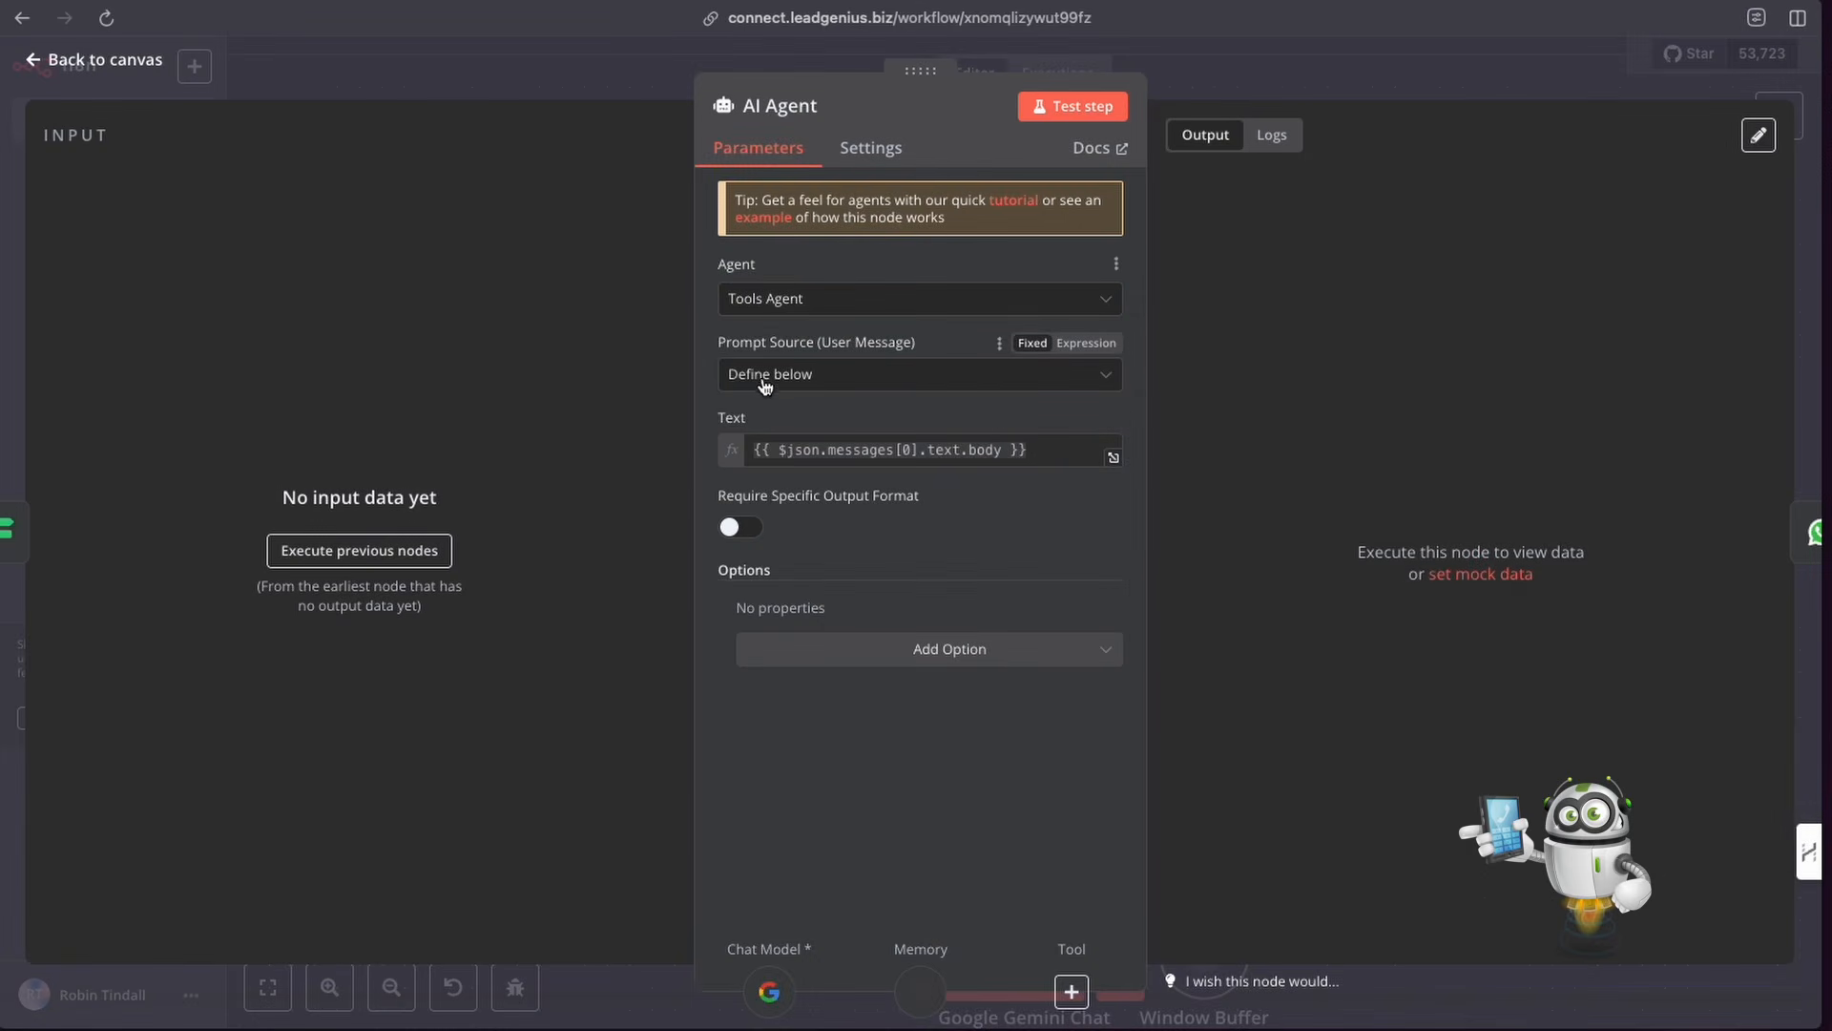
click(1194, 56)
Step: In AI Agent1, set the prompt source to Define below, map the text to {{ $json.messages[0].text.body }}, and test the node
double_click(1250, 288)
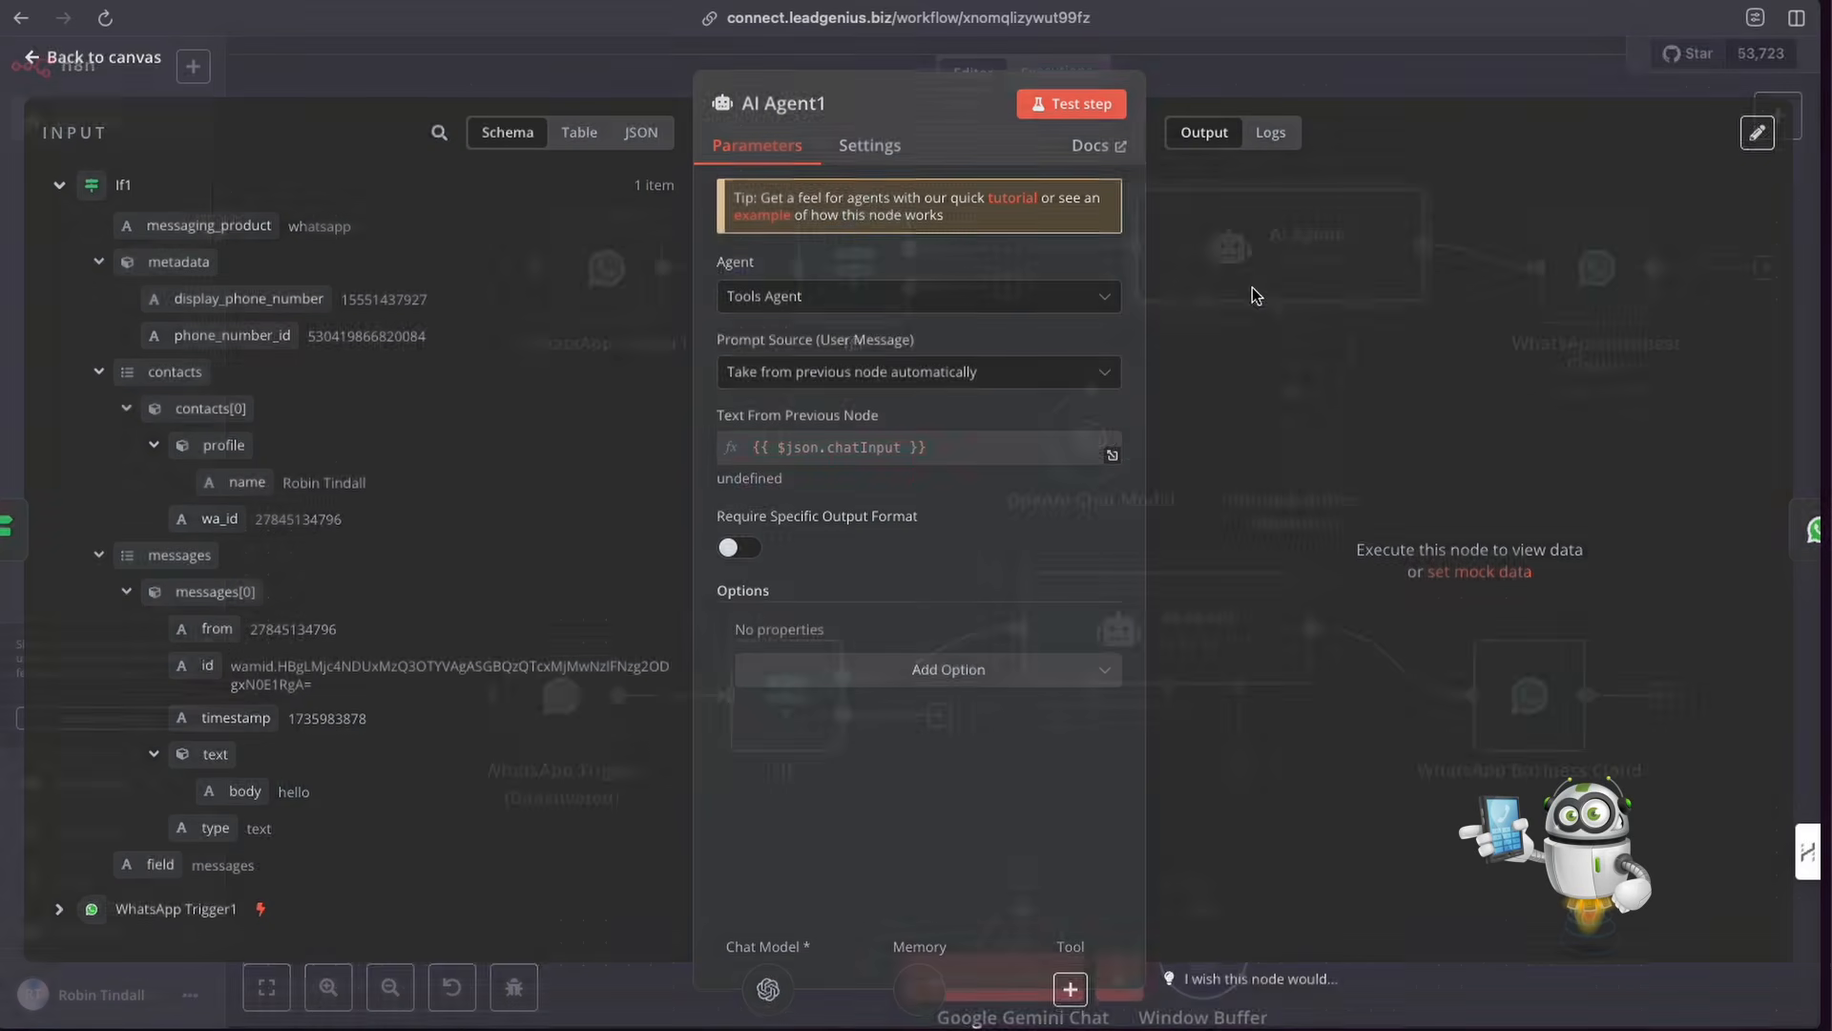
click(858, 376)
click(811, 513)
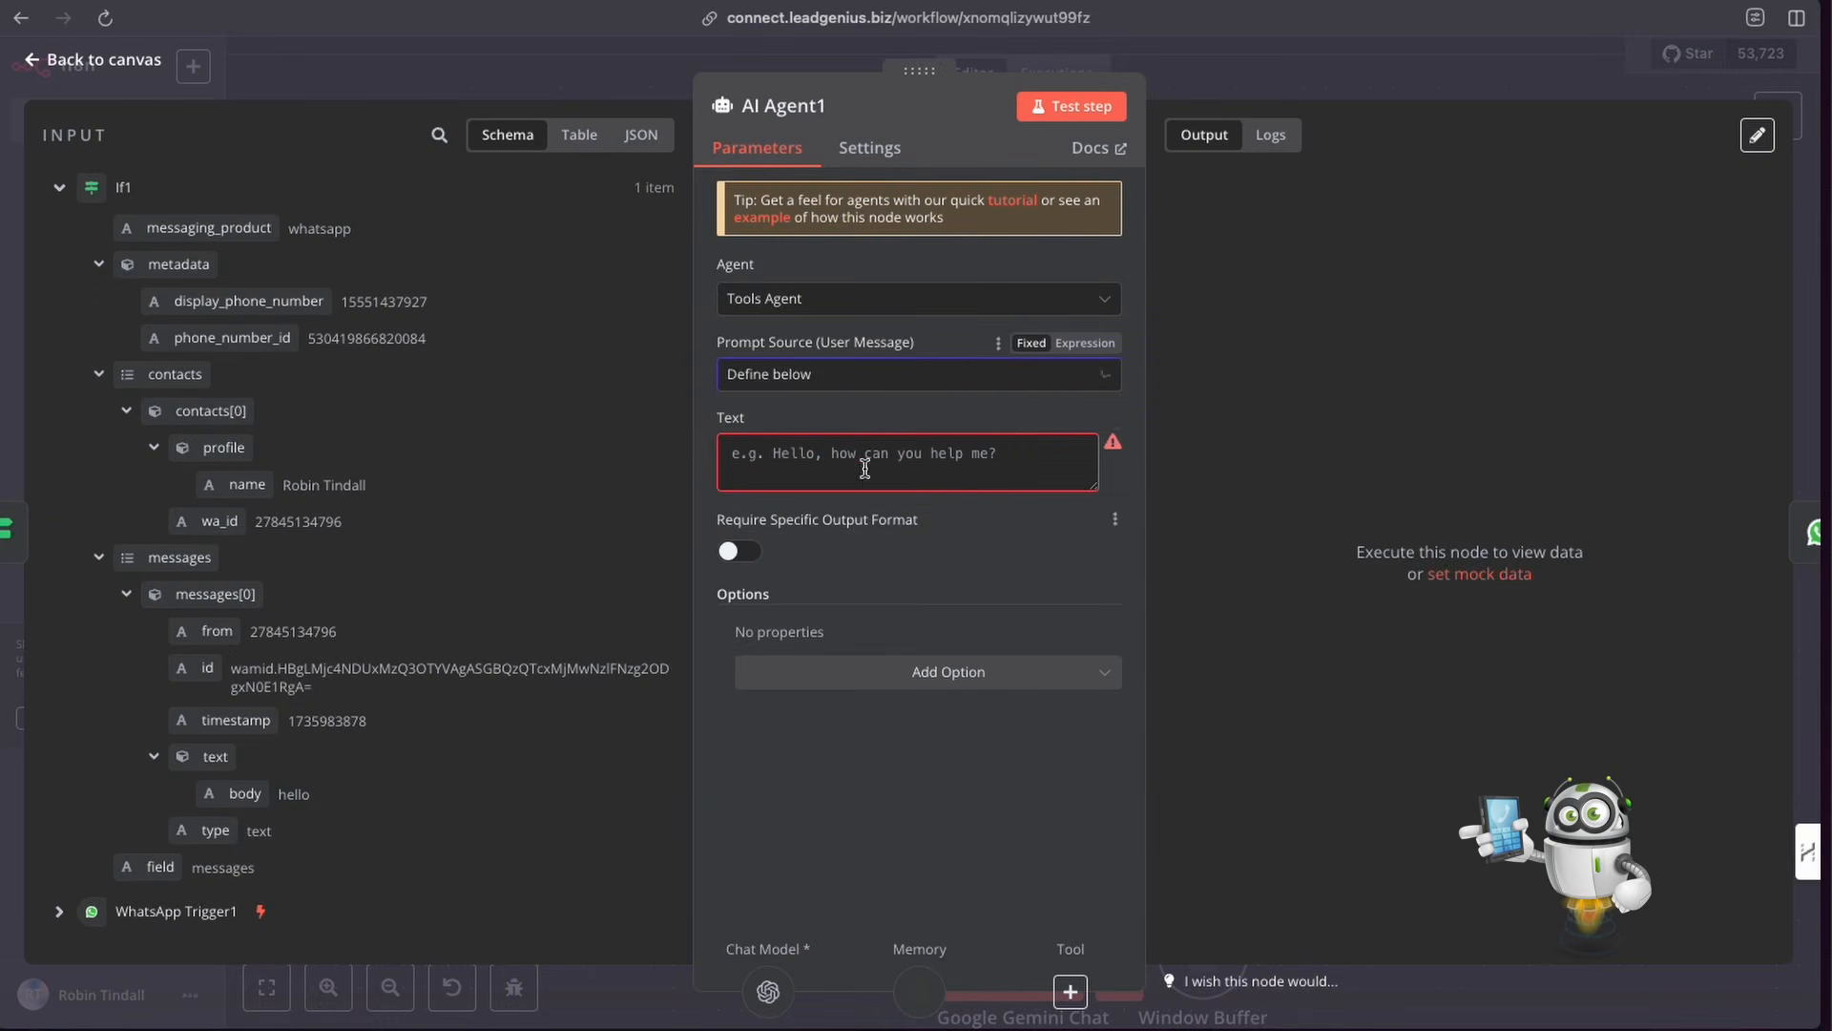
click(784, 454)
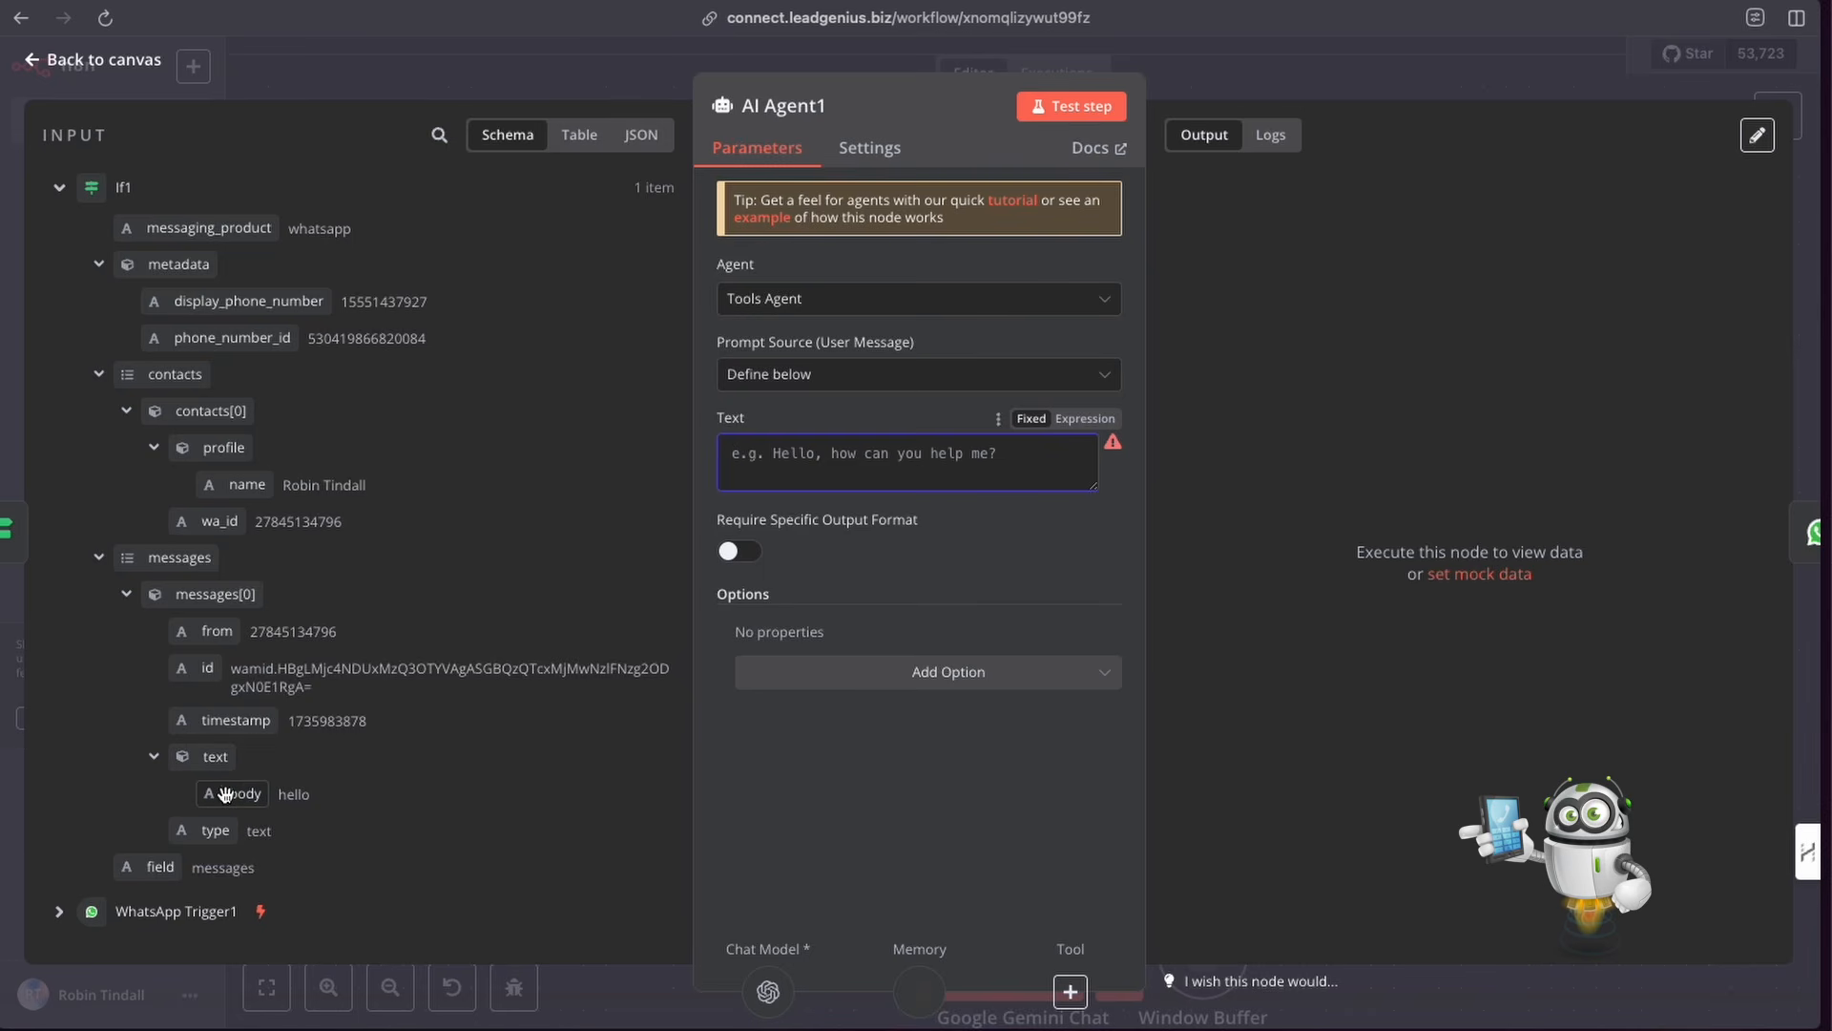
drag(225, 794, 811, 474)
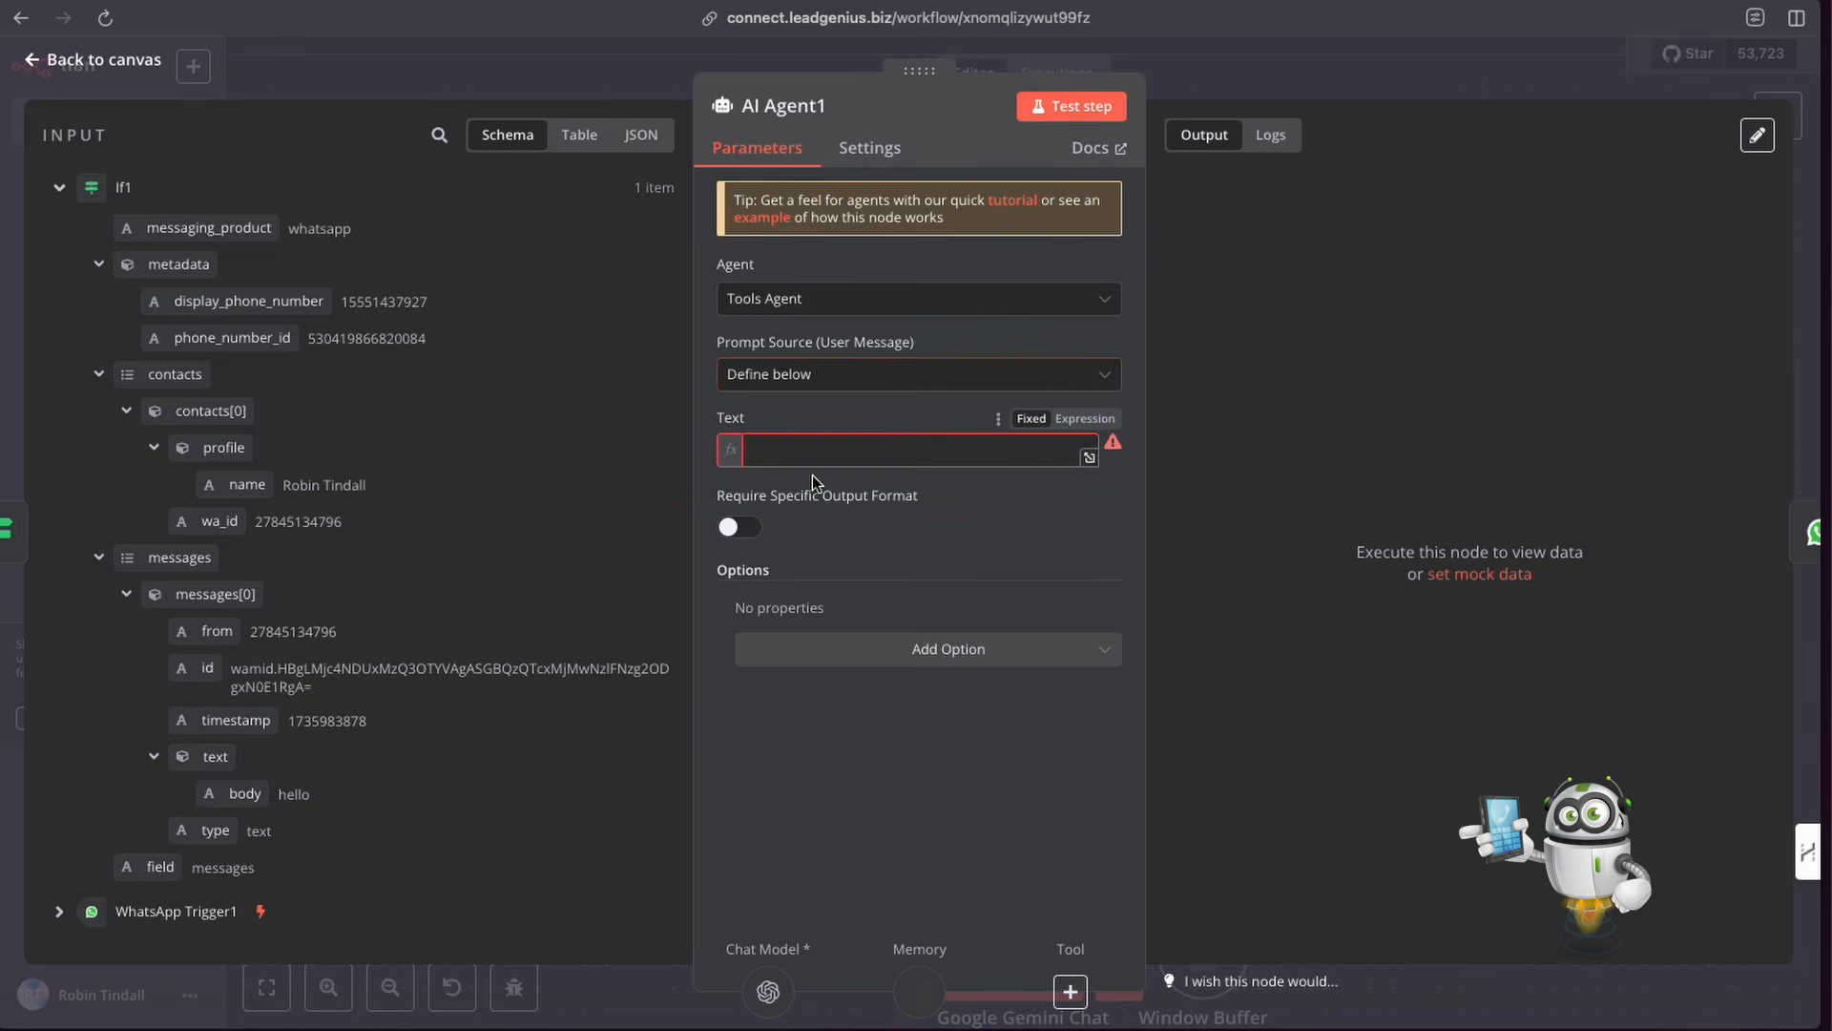
click(808, 792)
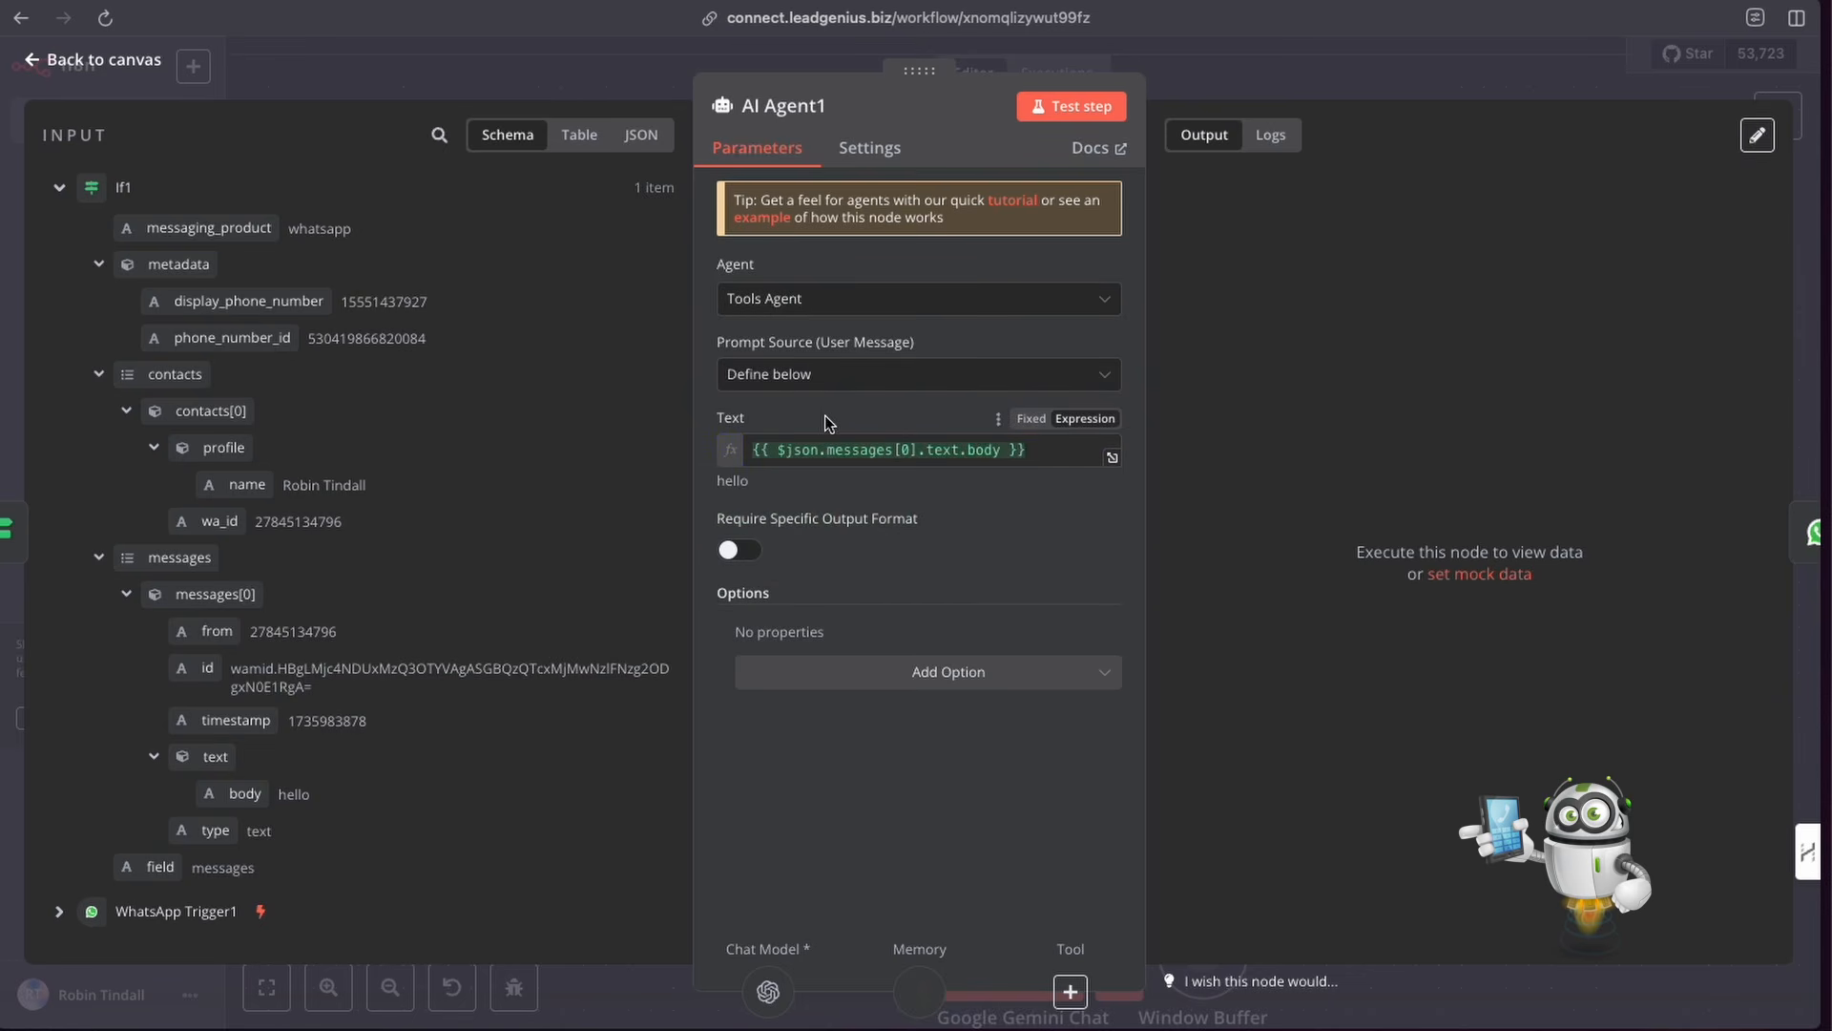
click(1077, 109)
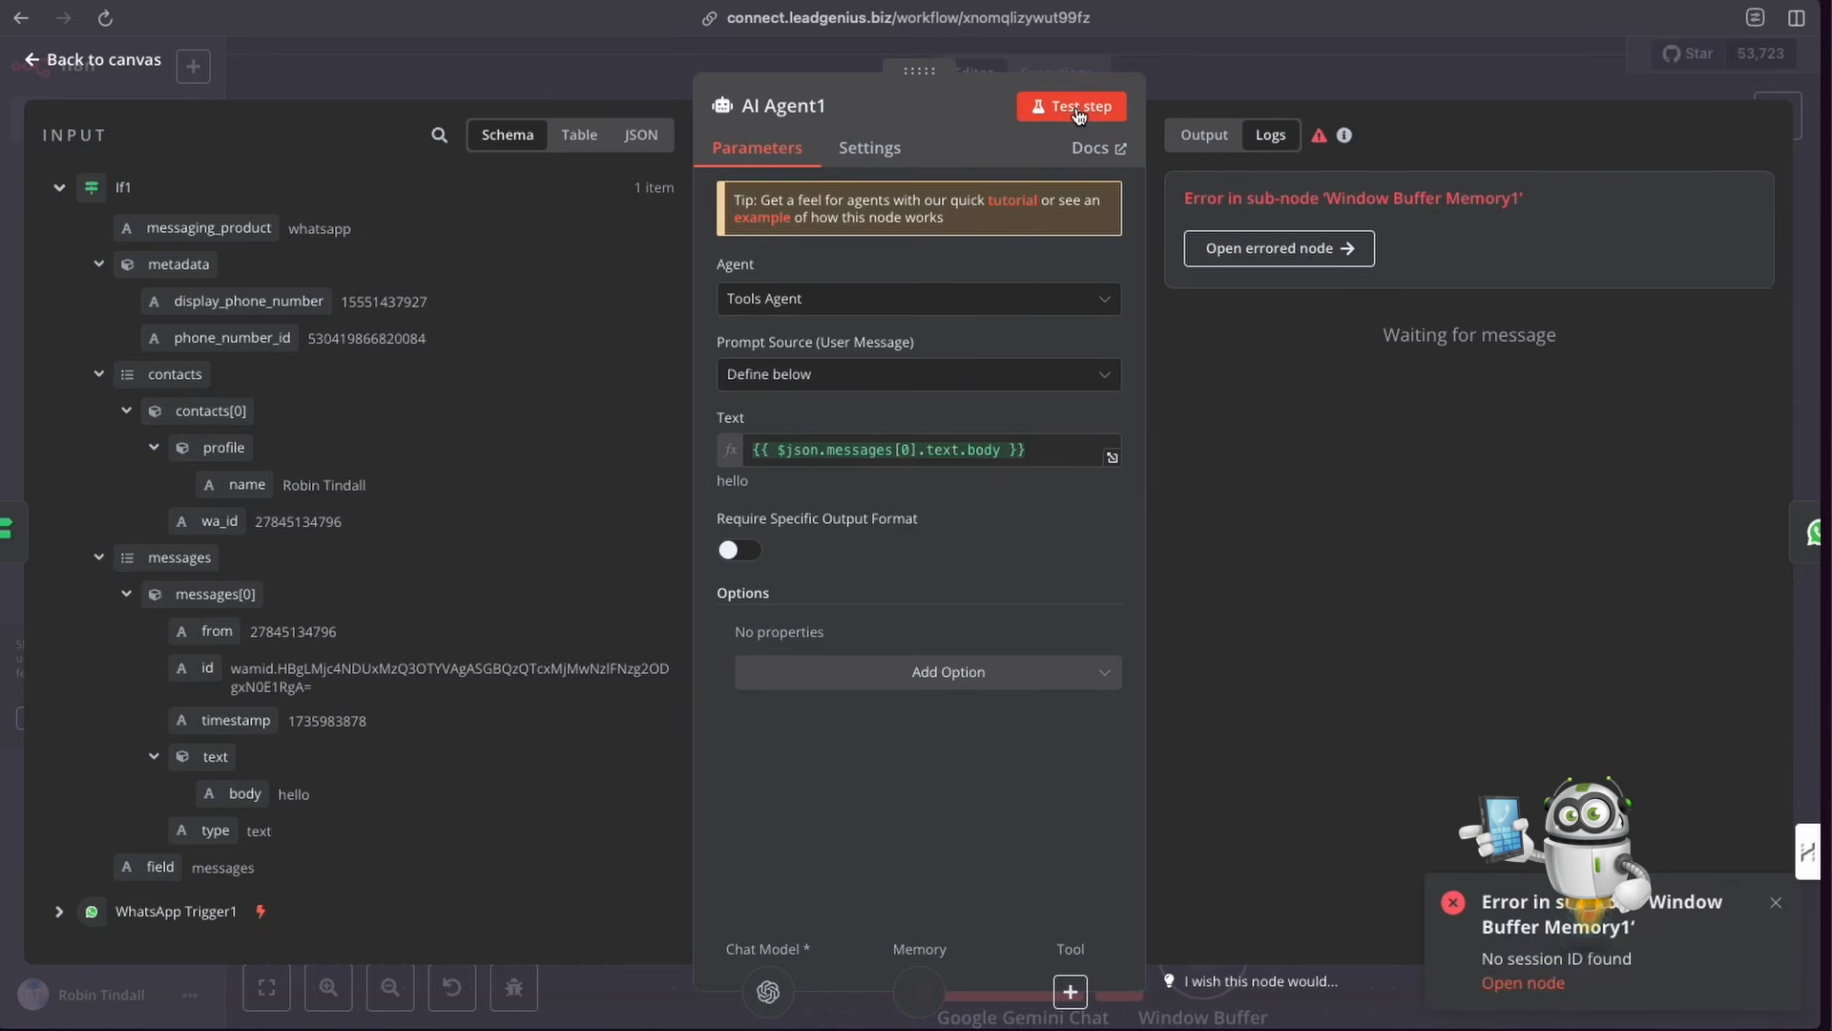
click(1192, 71)
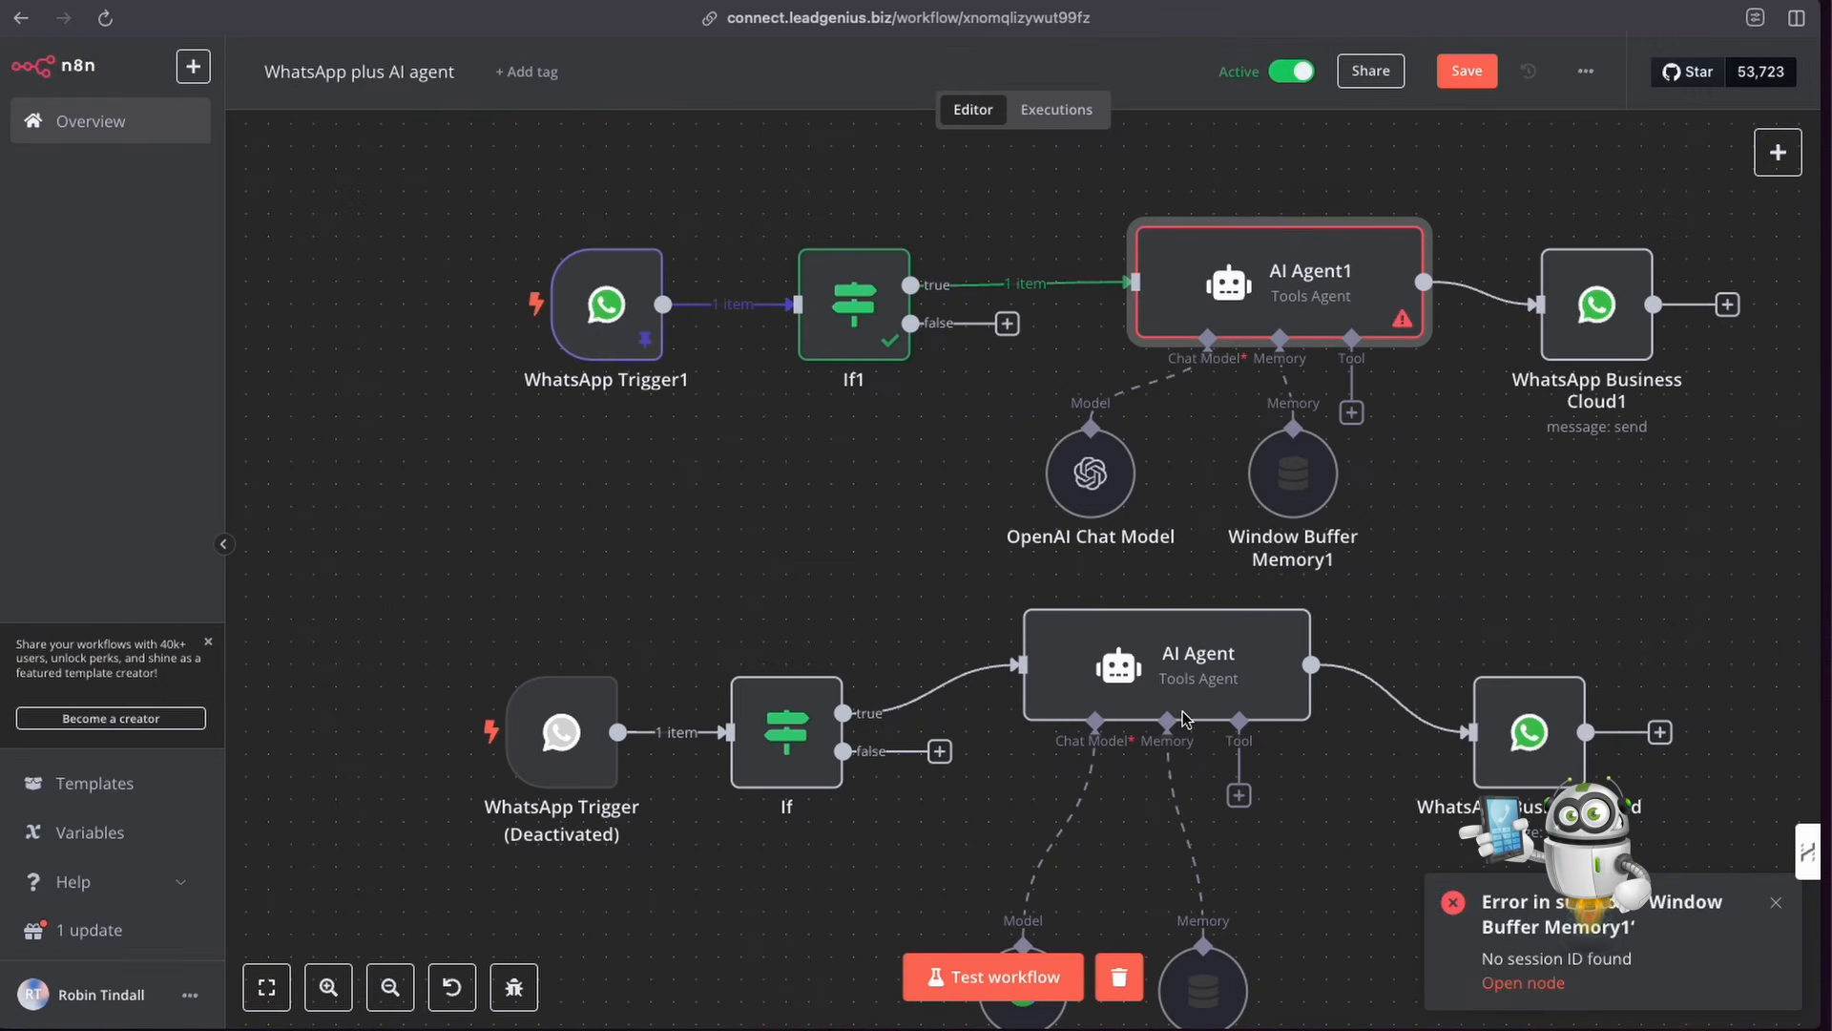
Step: Copy the session key expression from the existing Window Buffer Memory of the lower AI Agent for use in Window Buffer Memory1
click(1297, 482)
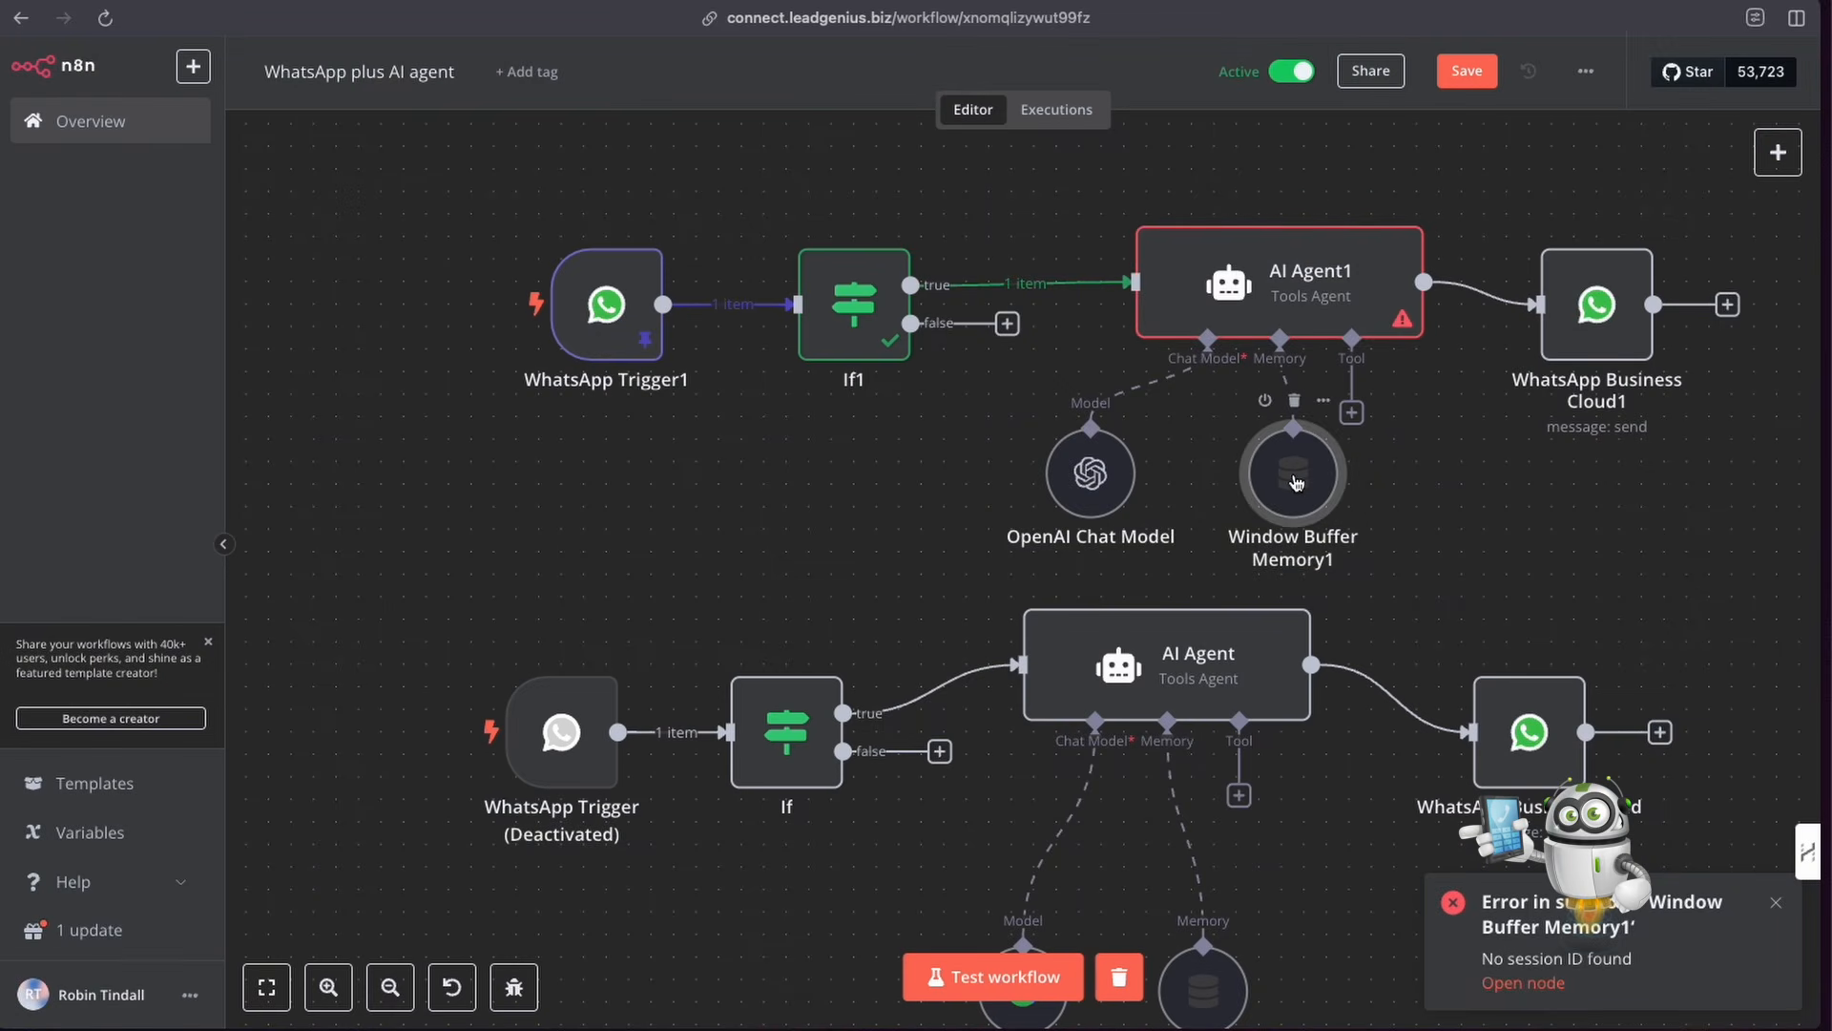
double_click(1296, 482)
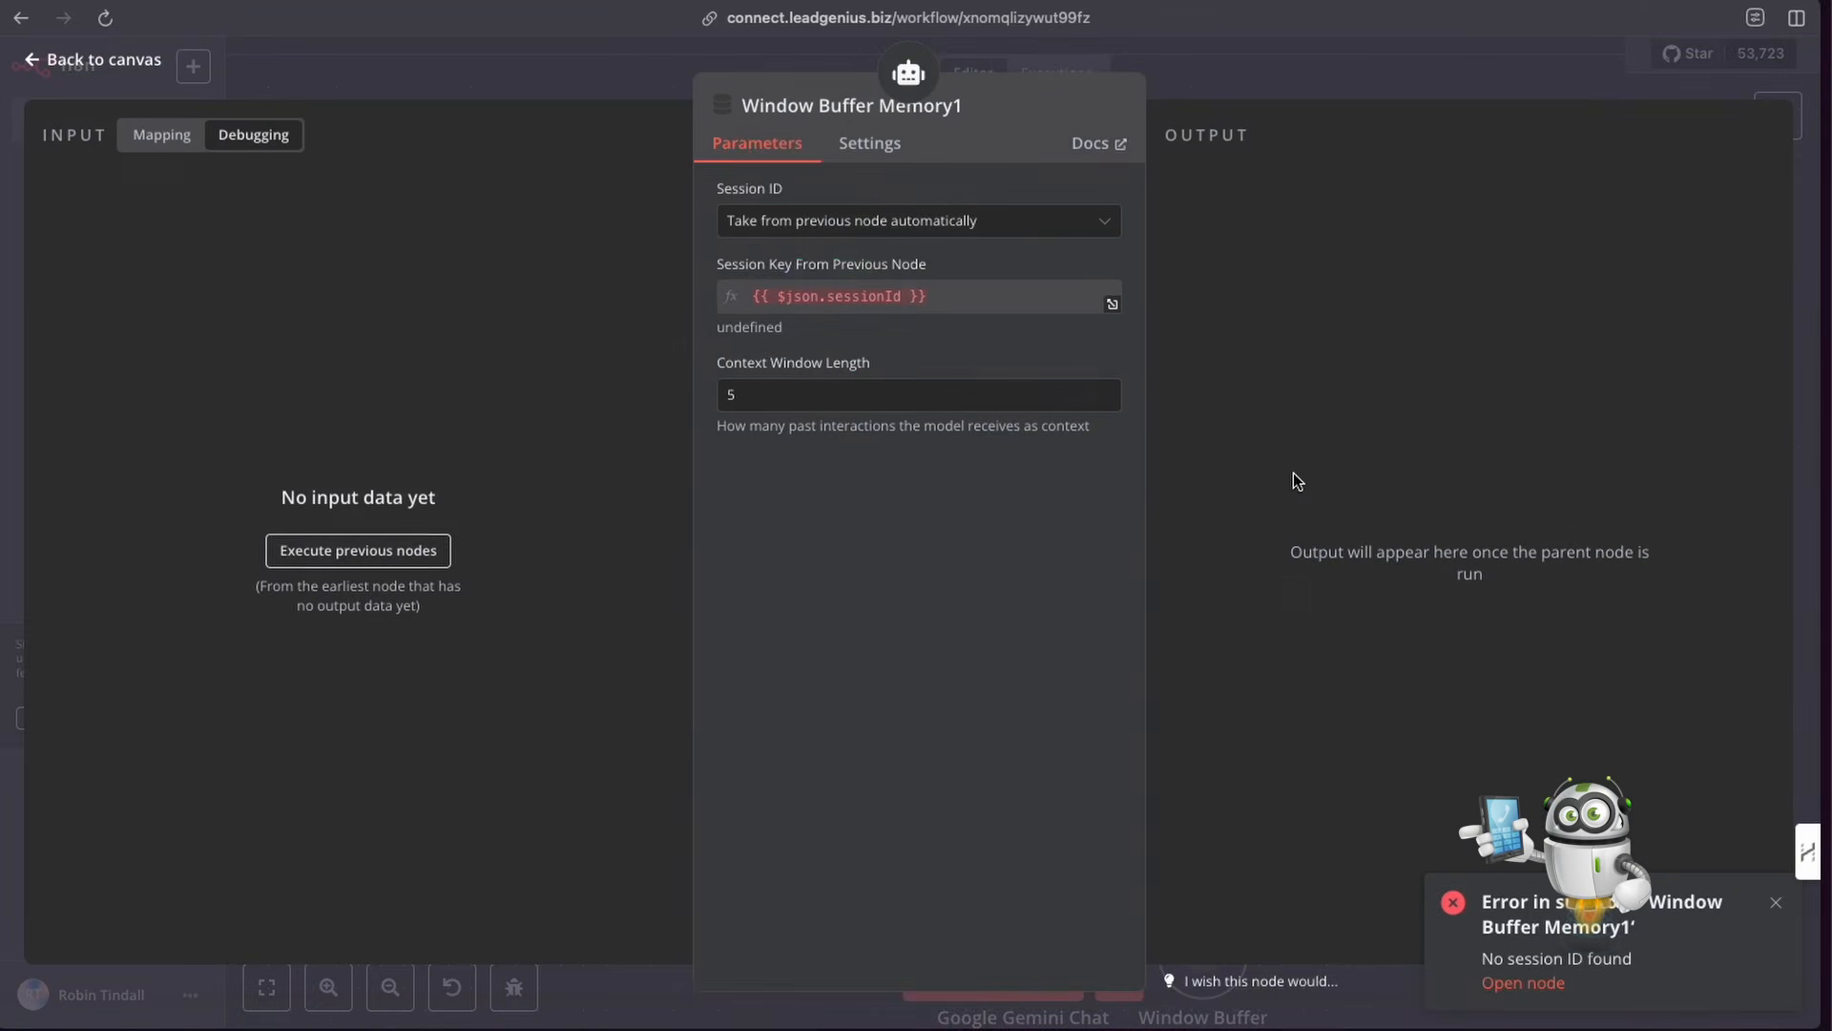
click(1183, 90)
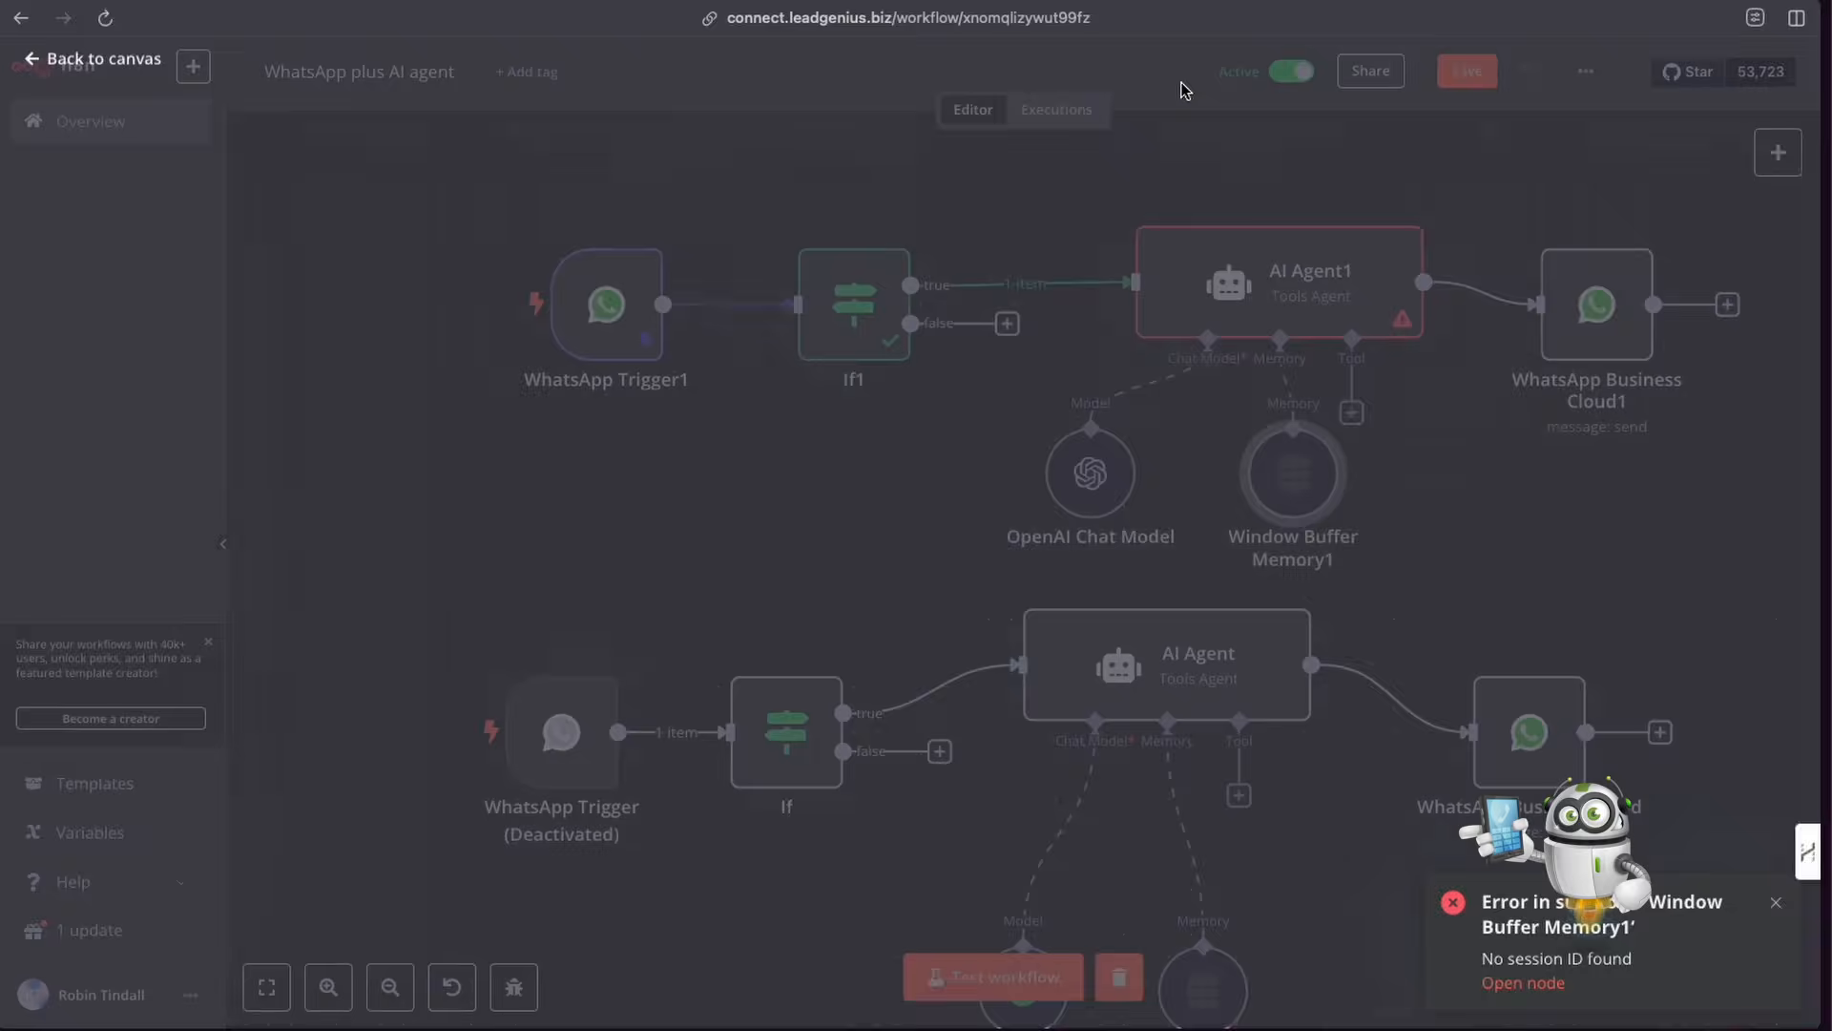
scroll(1188, 906, down, 2)
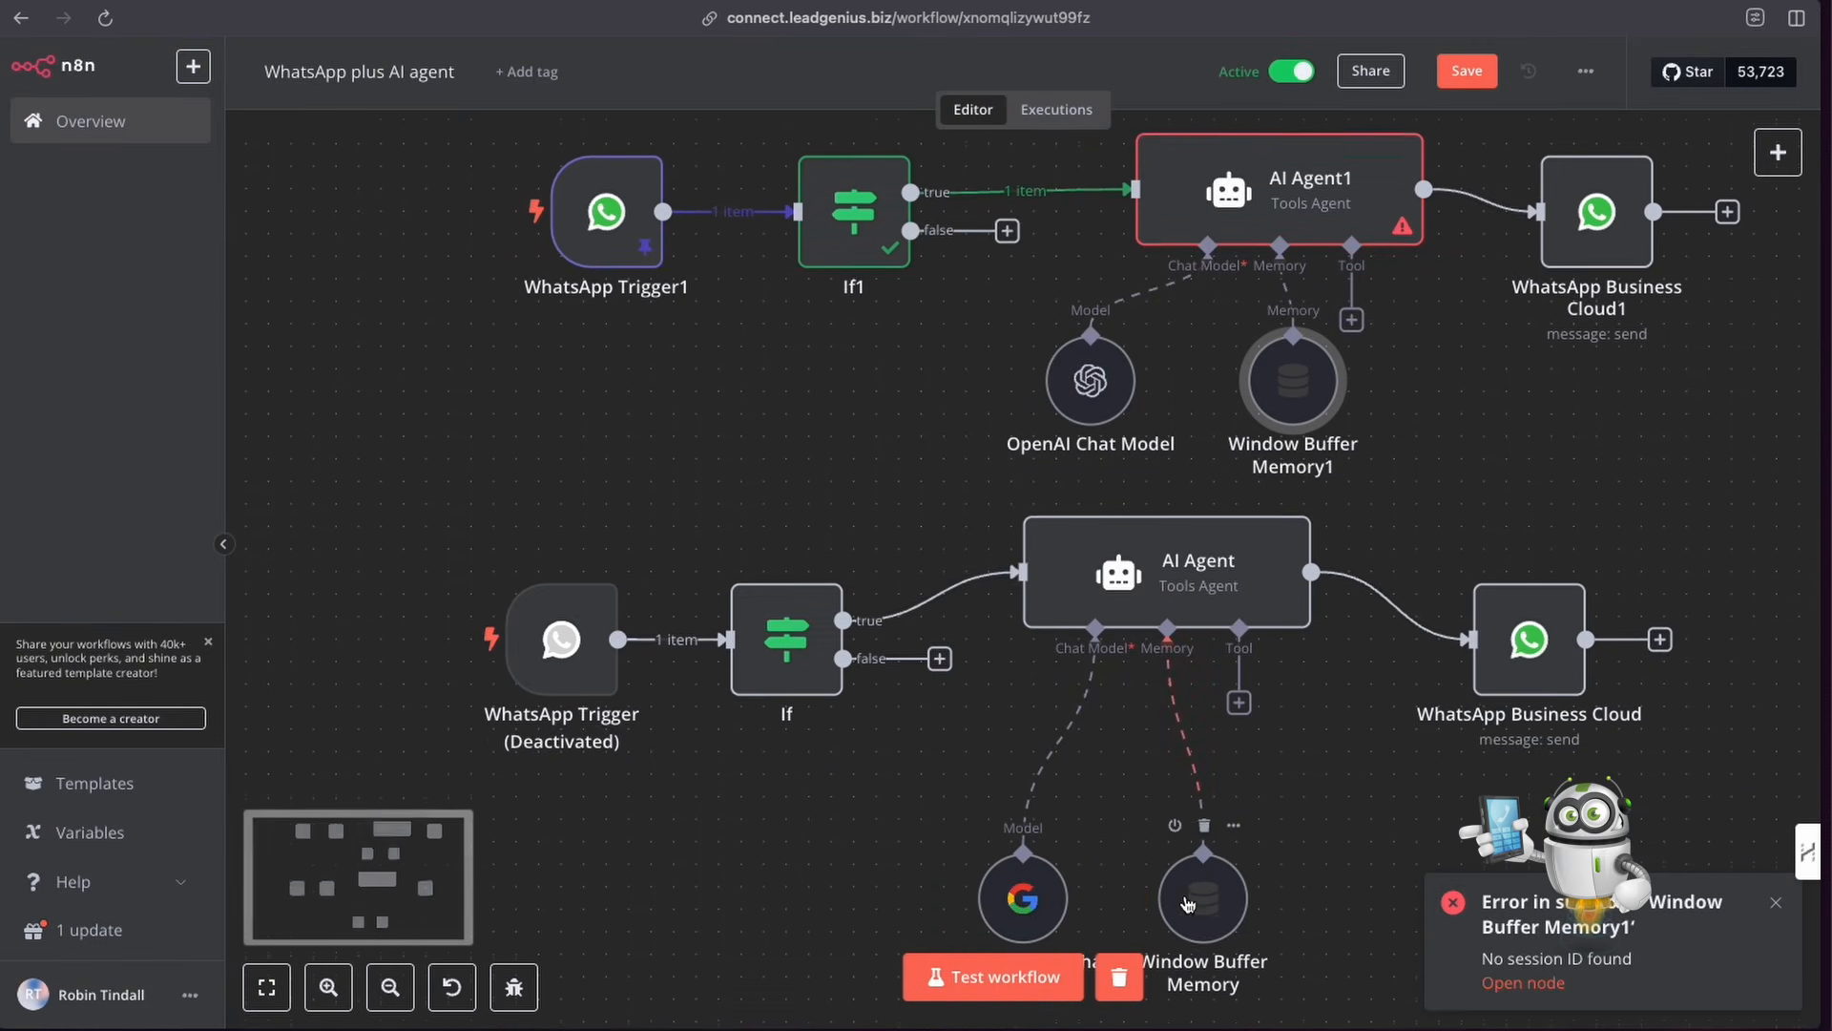
double_click(1188, 902)
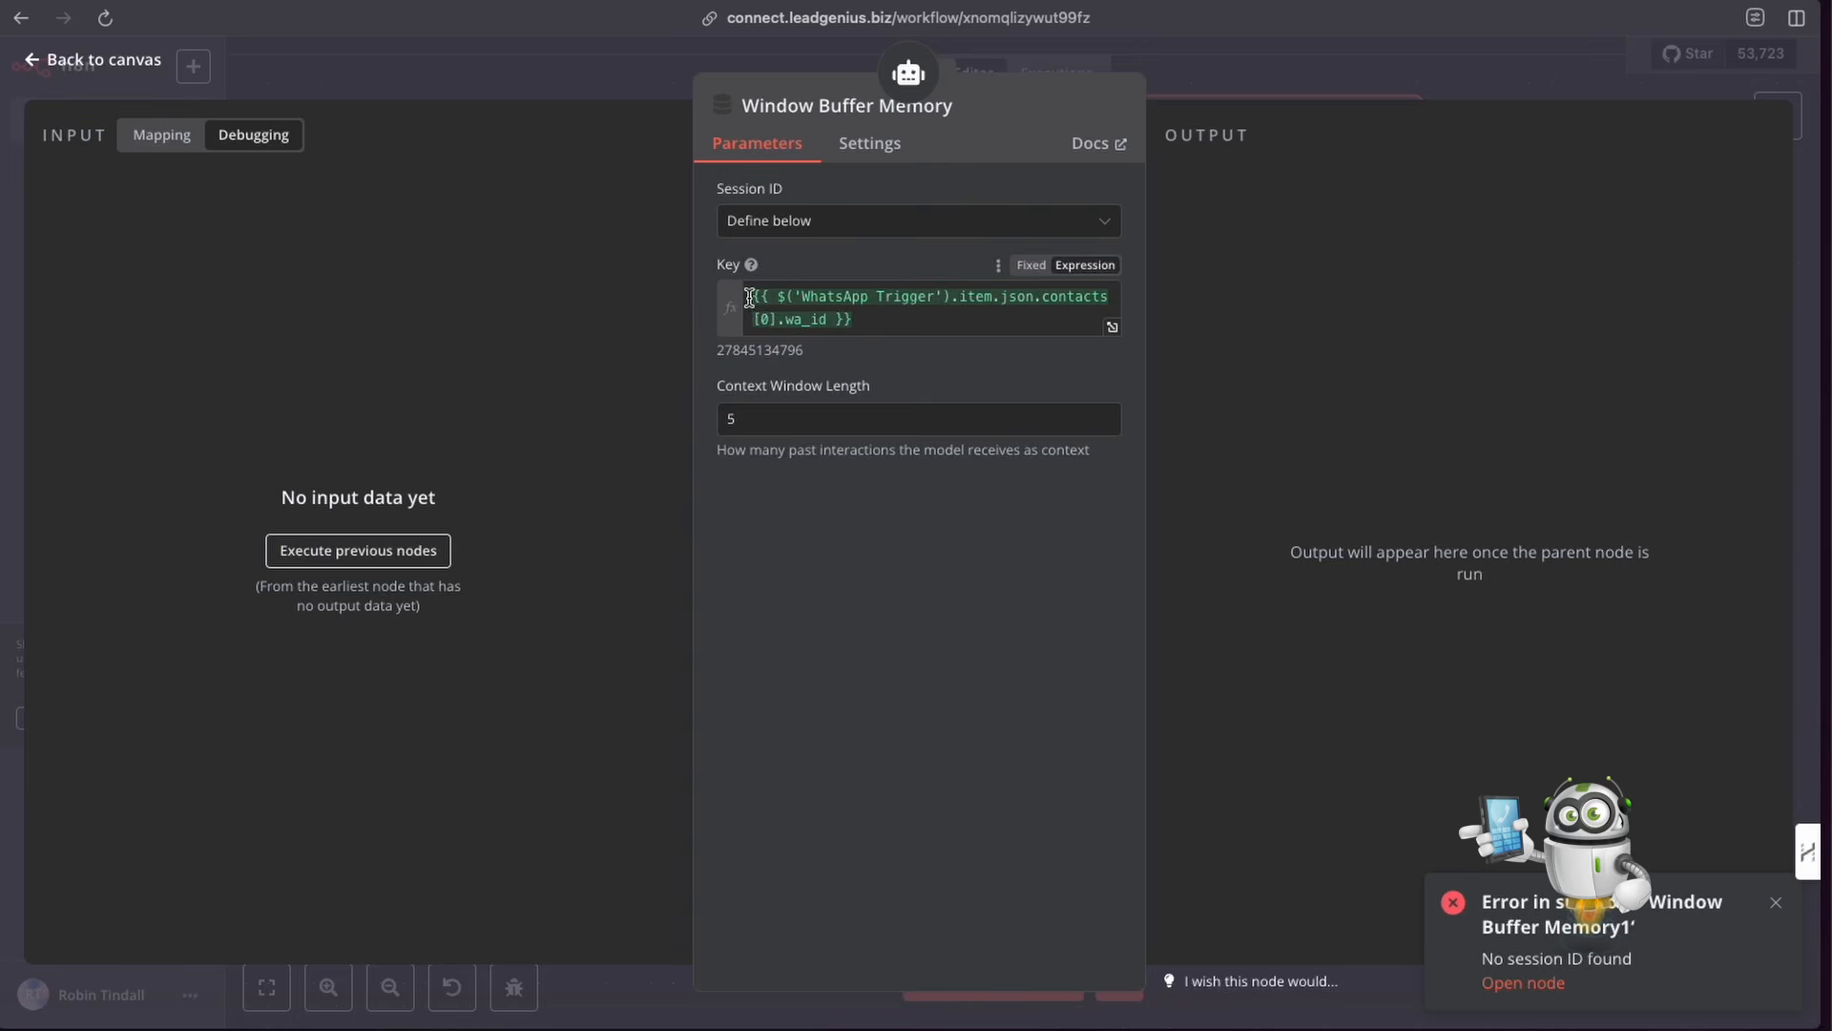
drag(749, 297, 873, 318)
key(super+c)
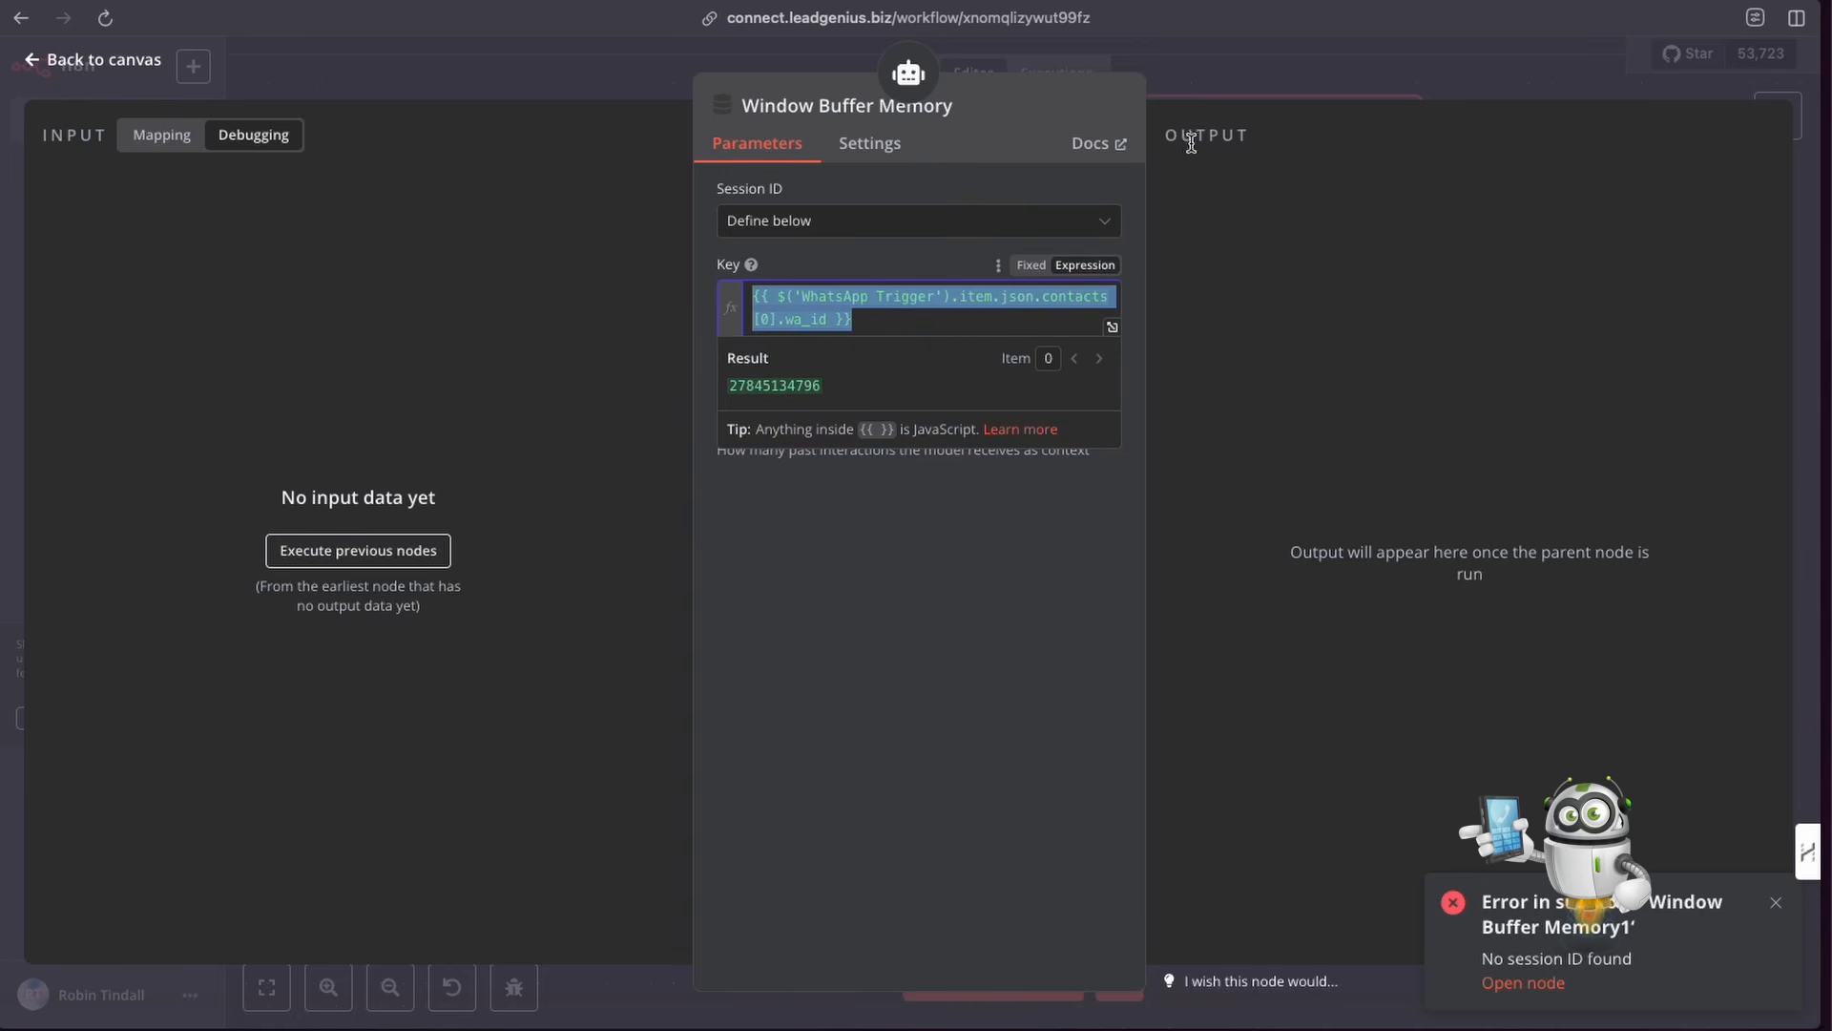
click(1189, 71)
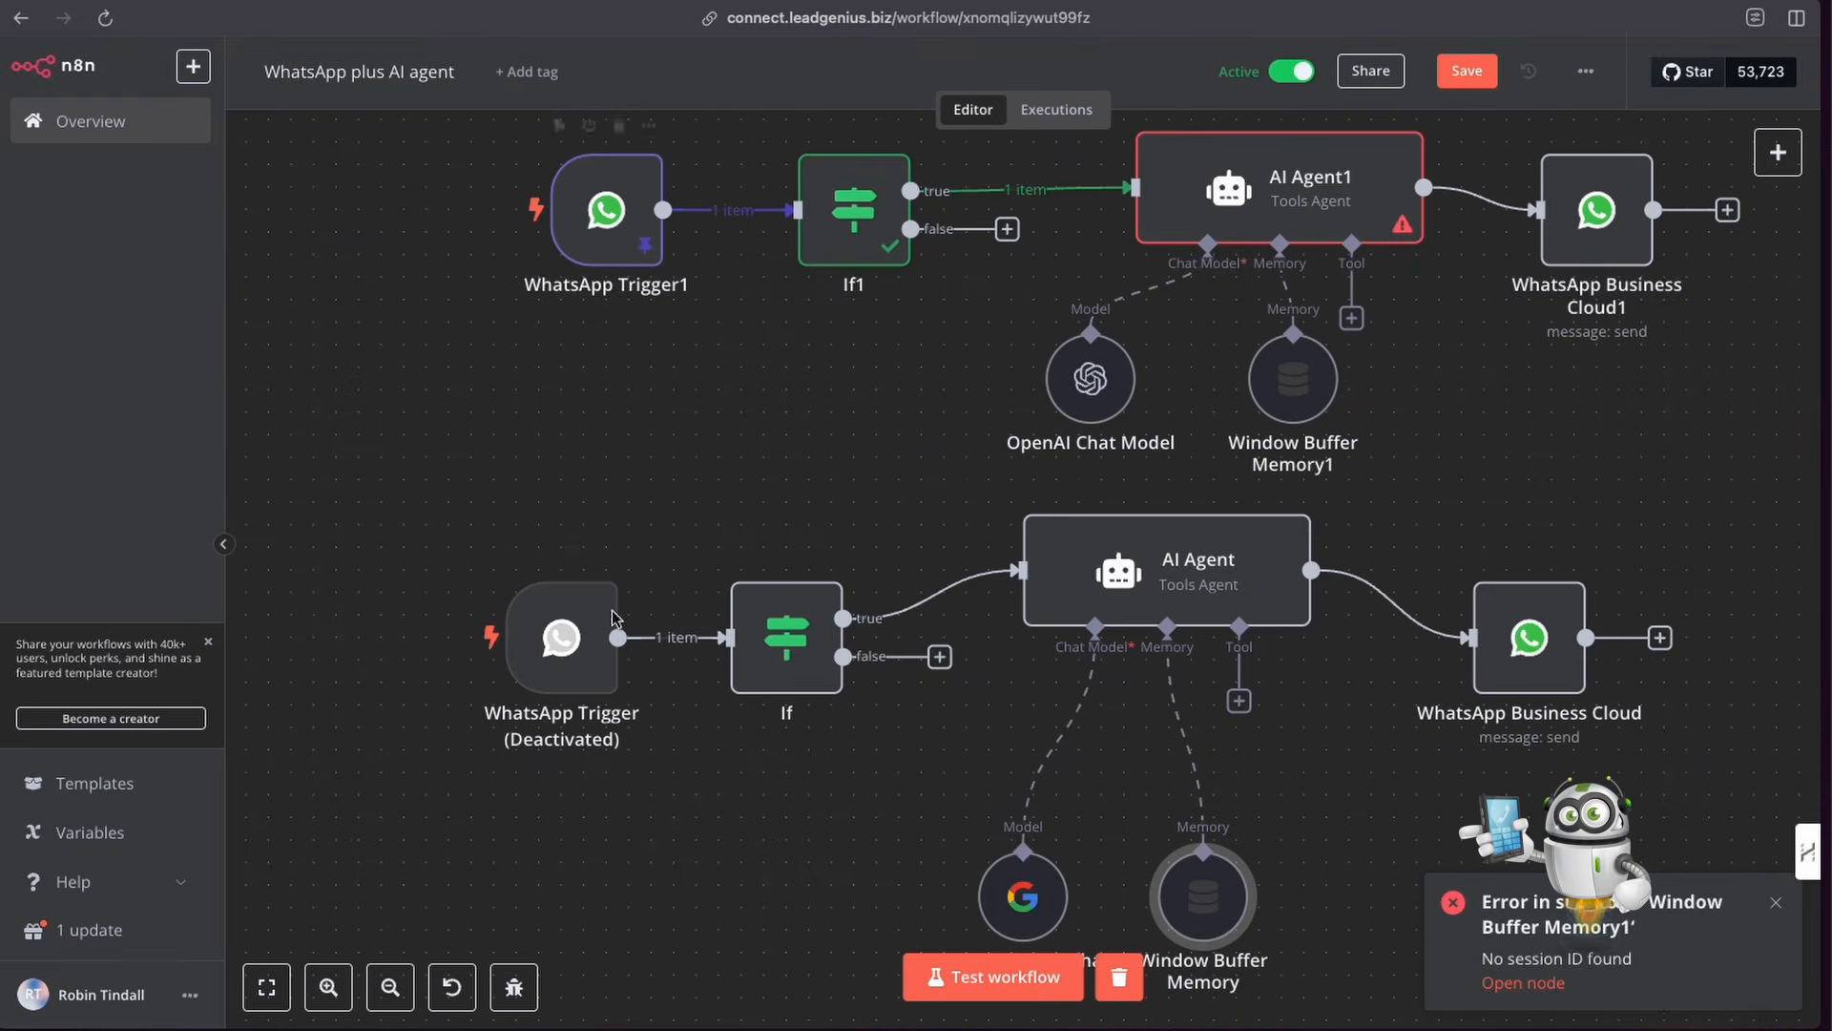
Step: In Window Buffer Memory1, set Session ID to Define below and the key to the expression {{ $('WhatsApp Trigger1').item.json.contacts[0].wa_id }}
double_click(1308, 374)
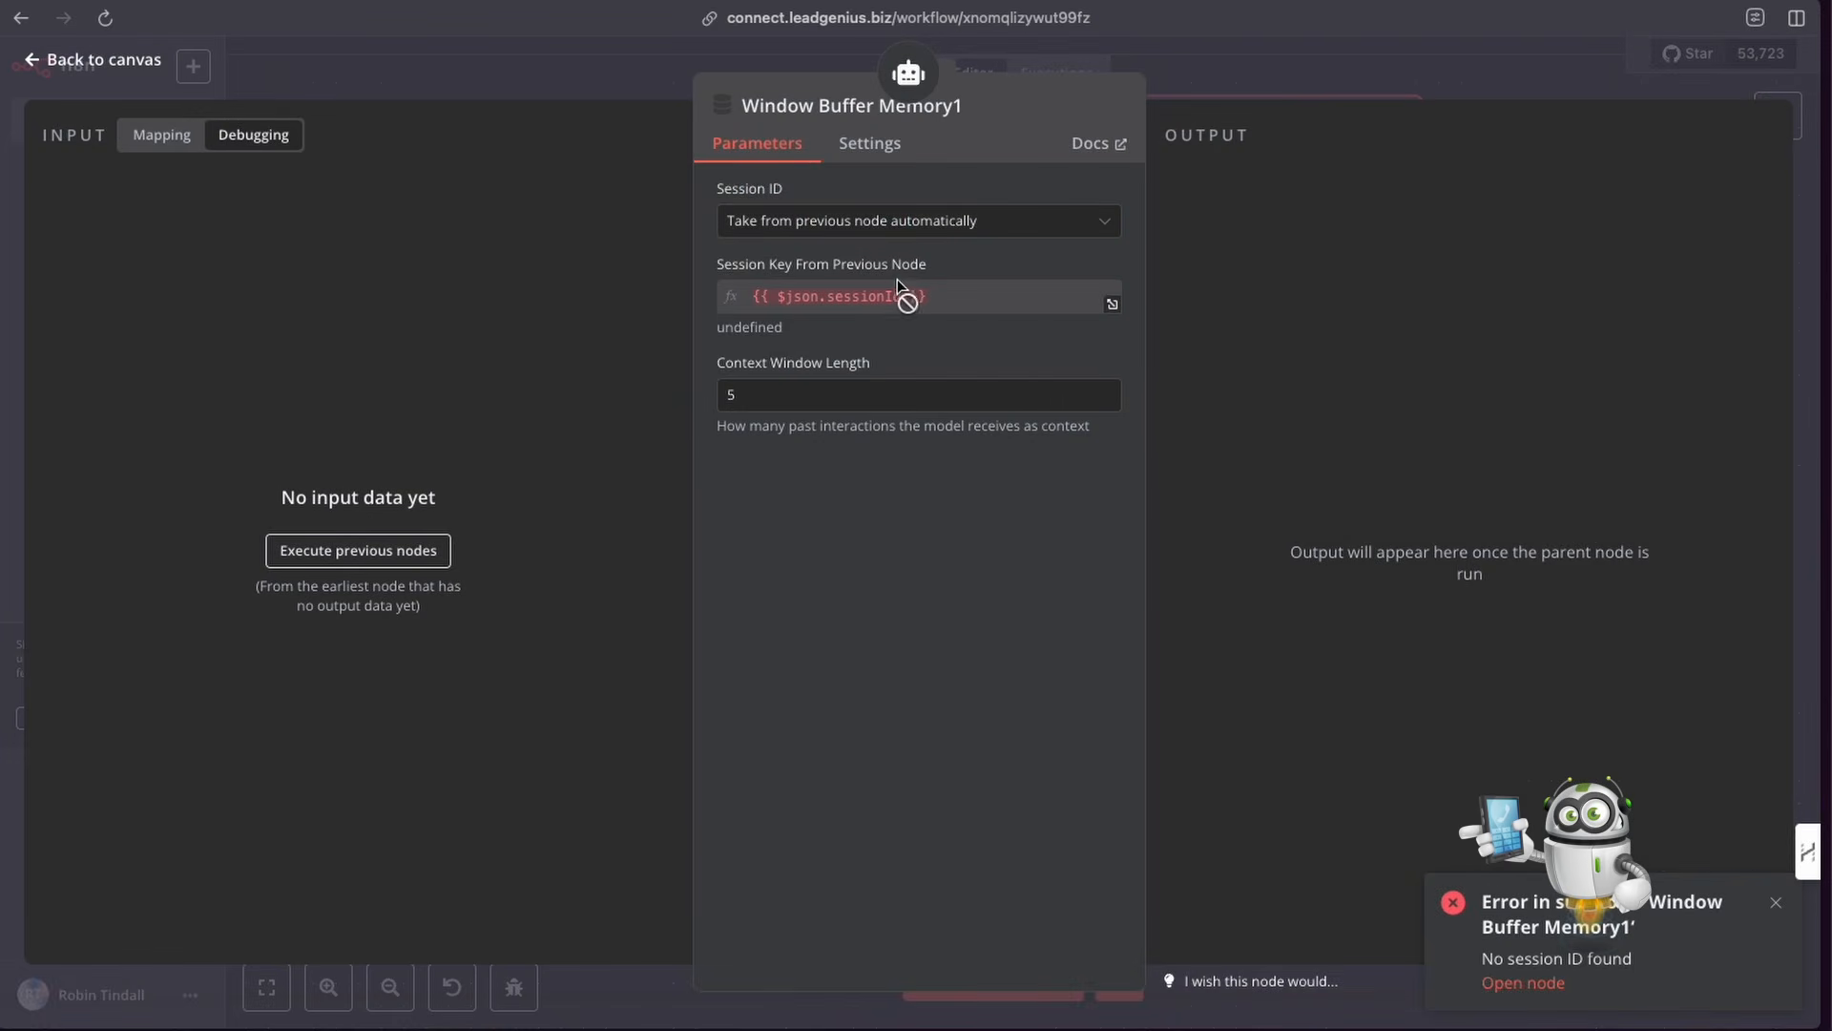
click(940, 239)
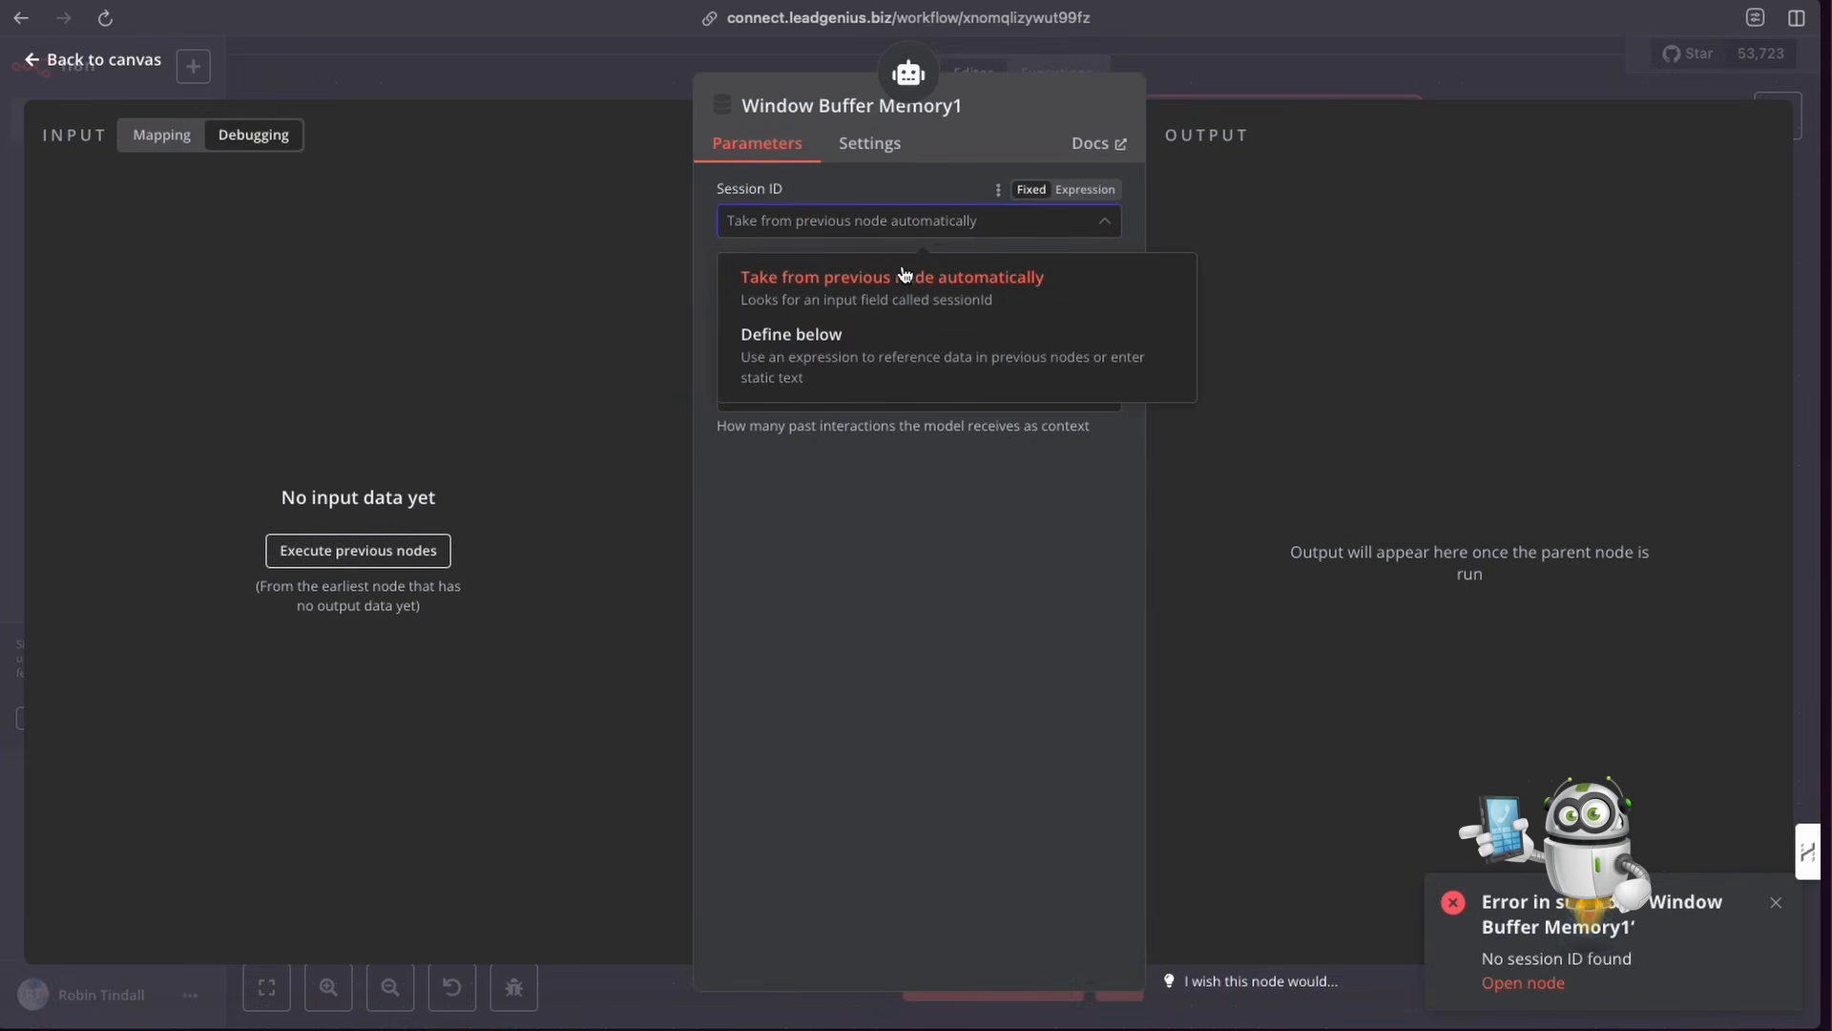
click(835, 334)
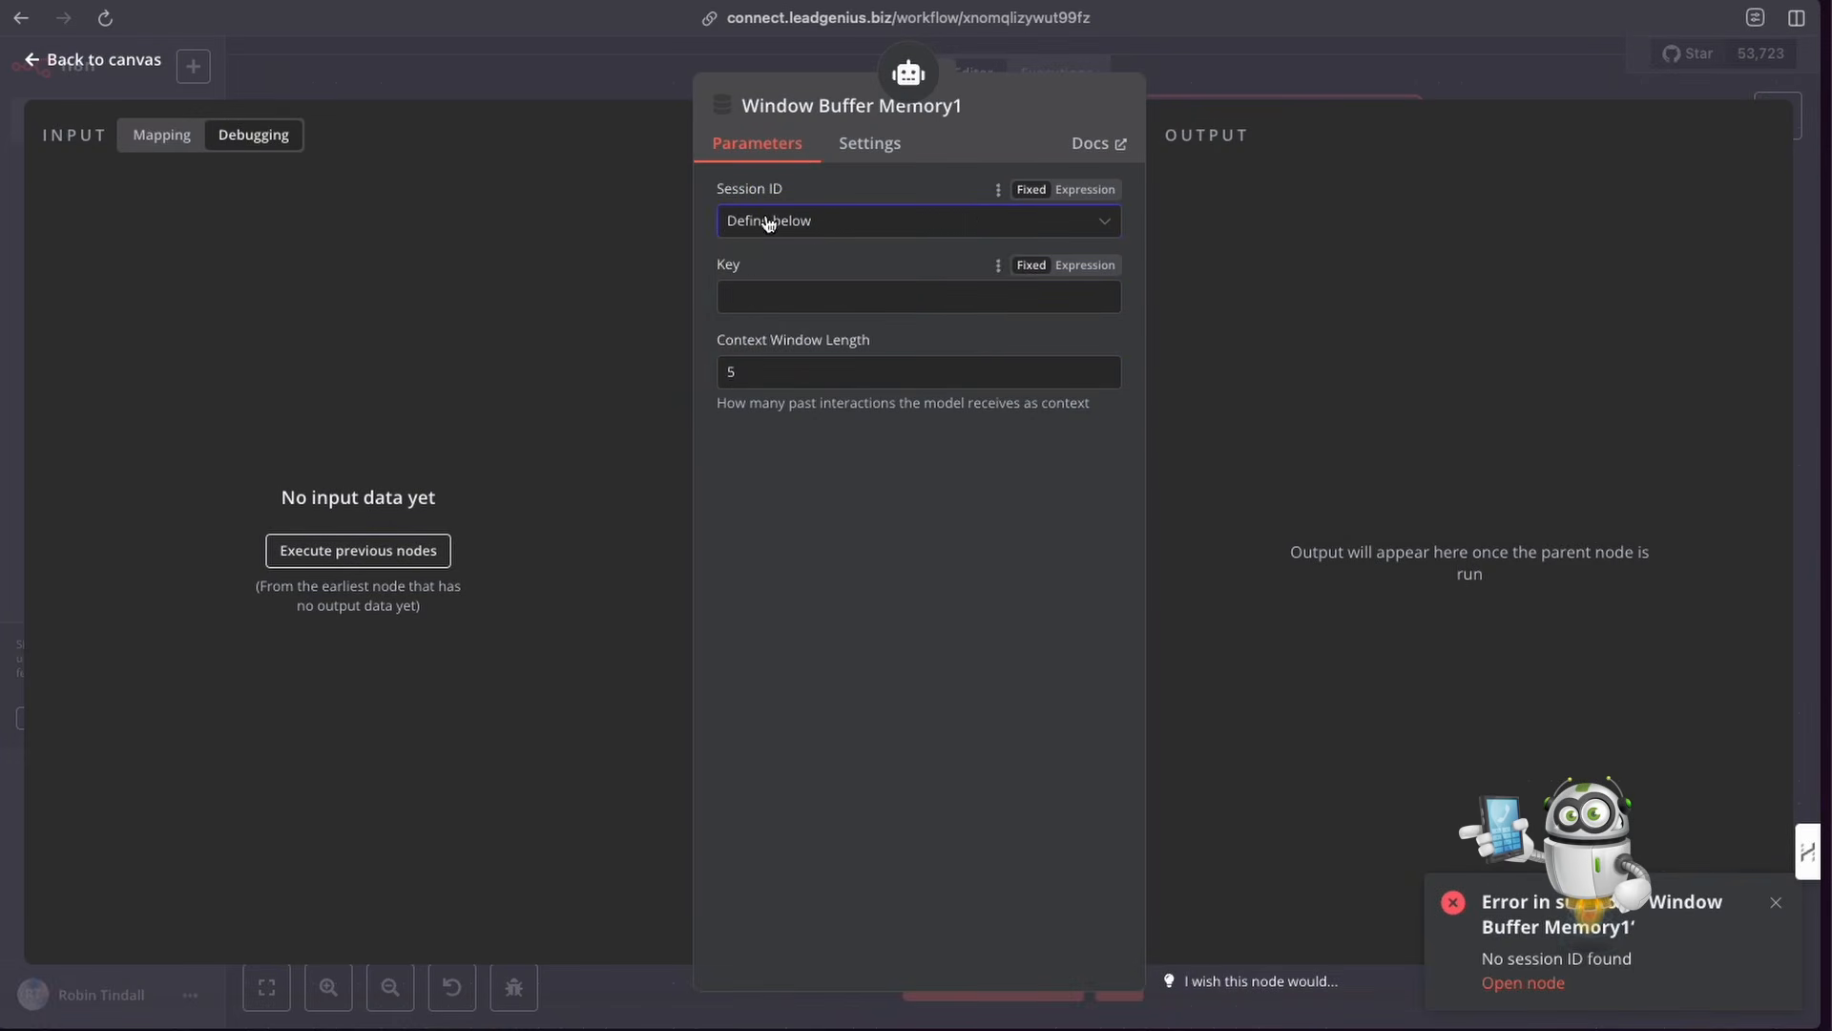
click(762, 297)
key(super+v)
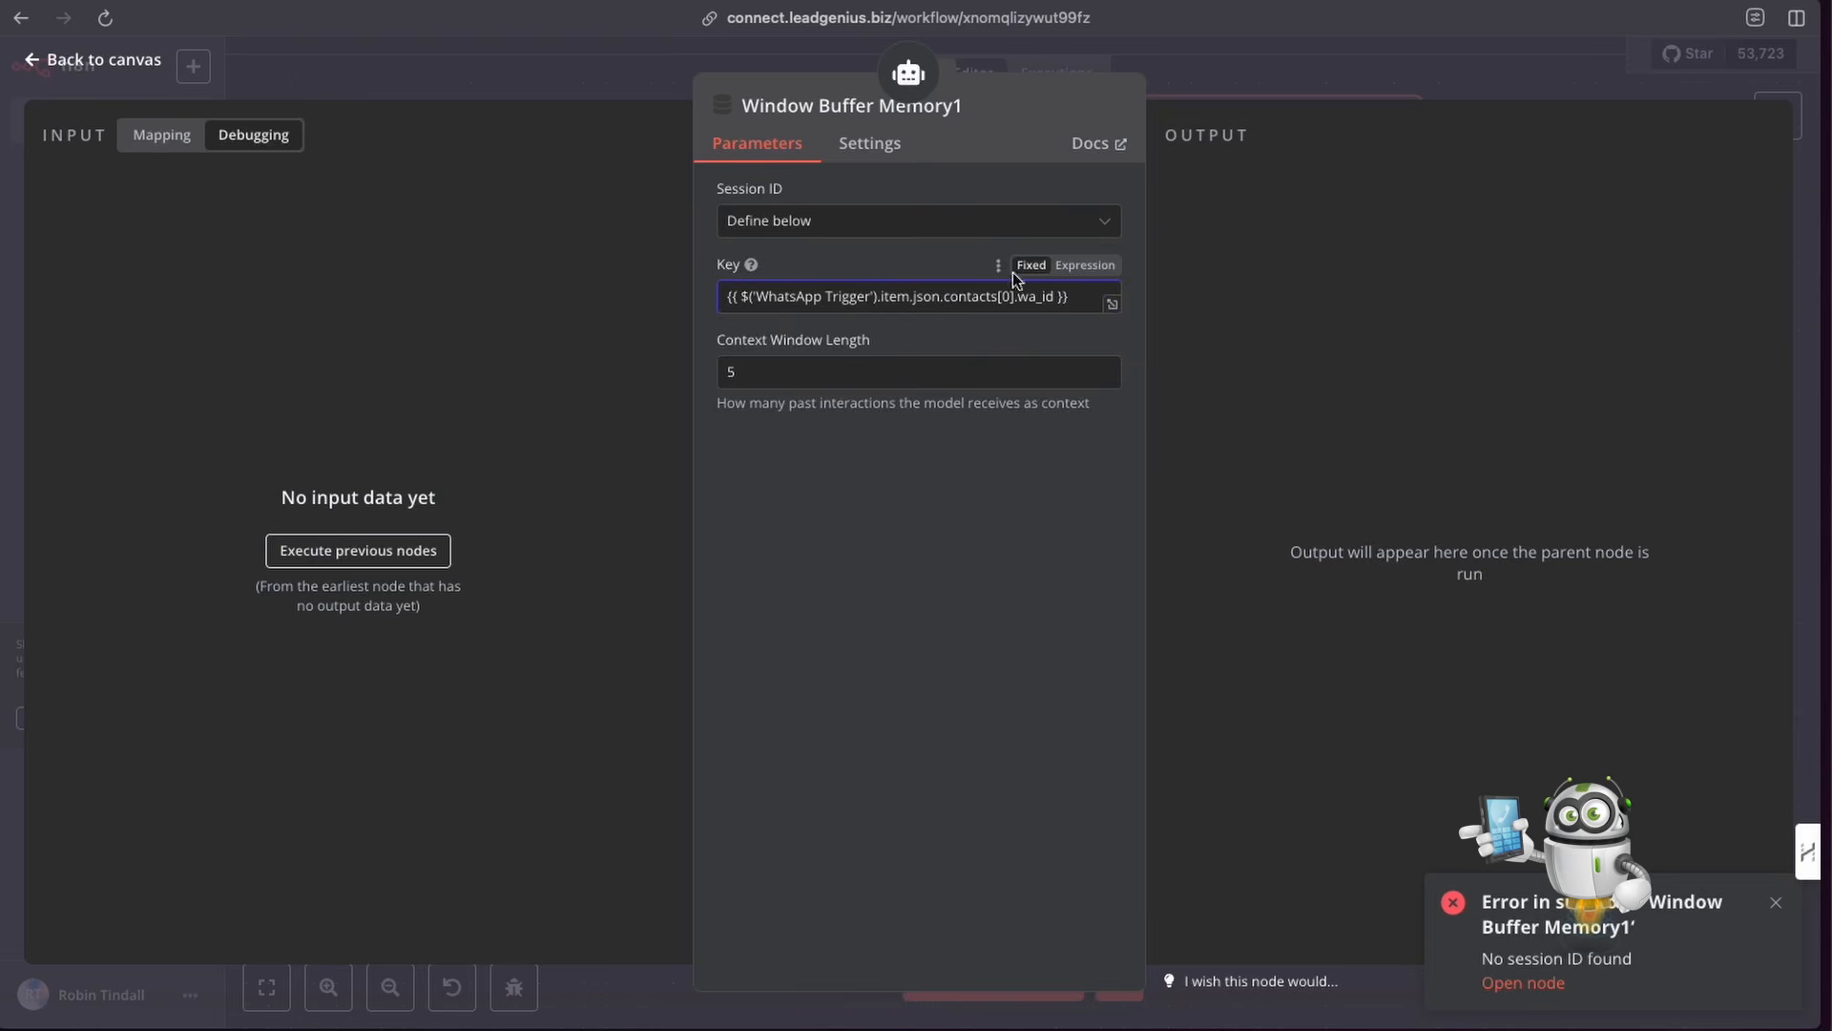
click(1085, 265)
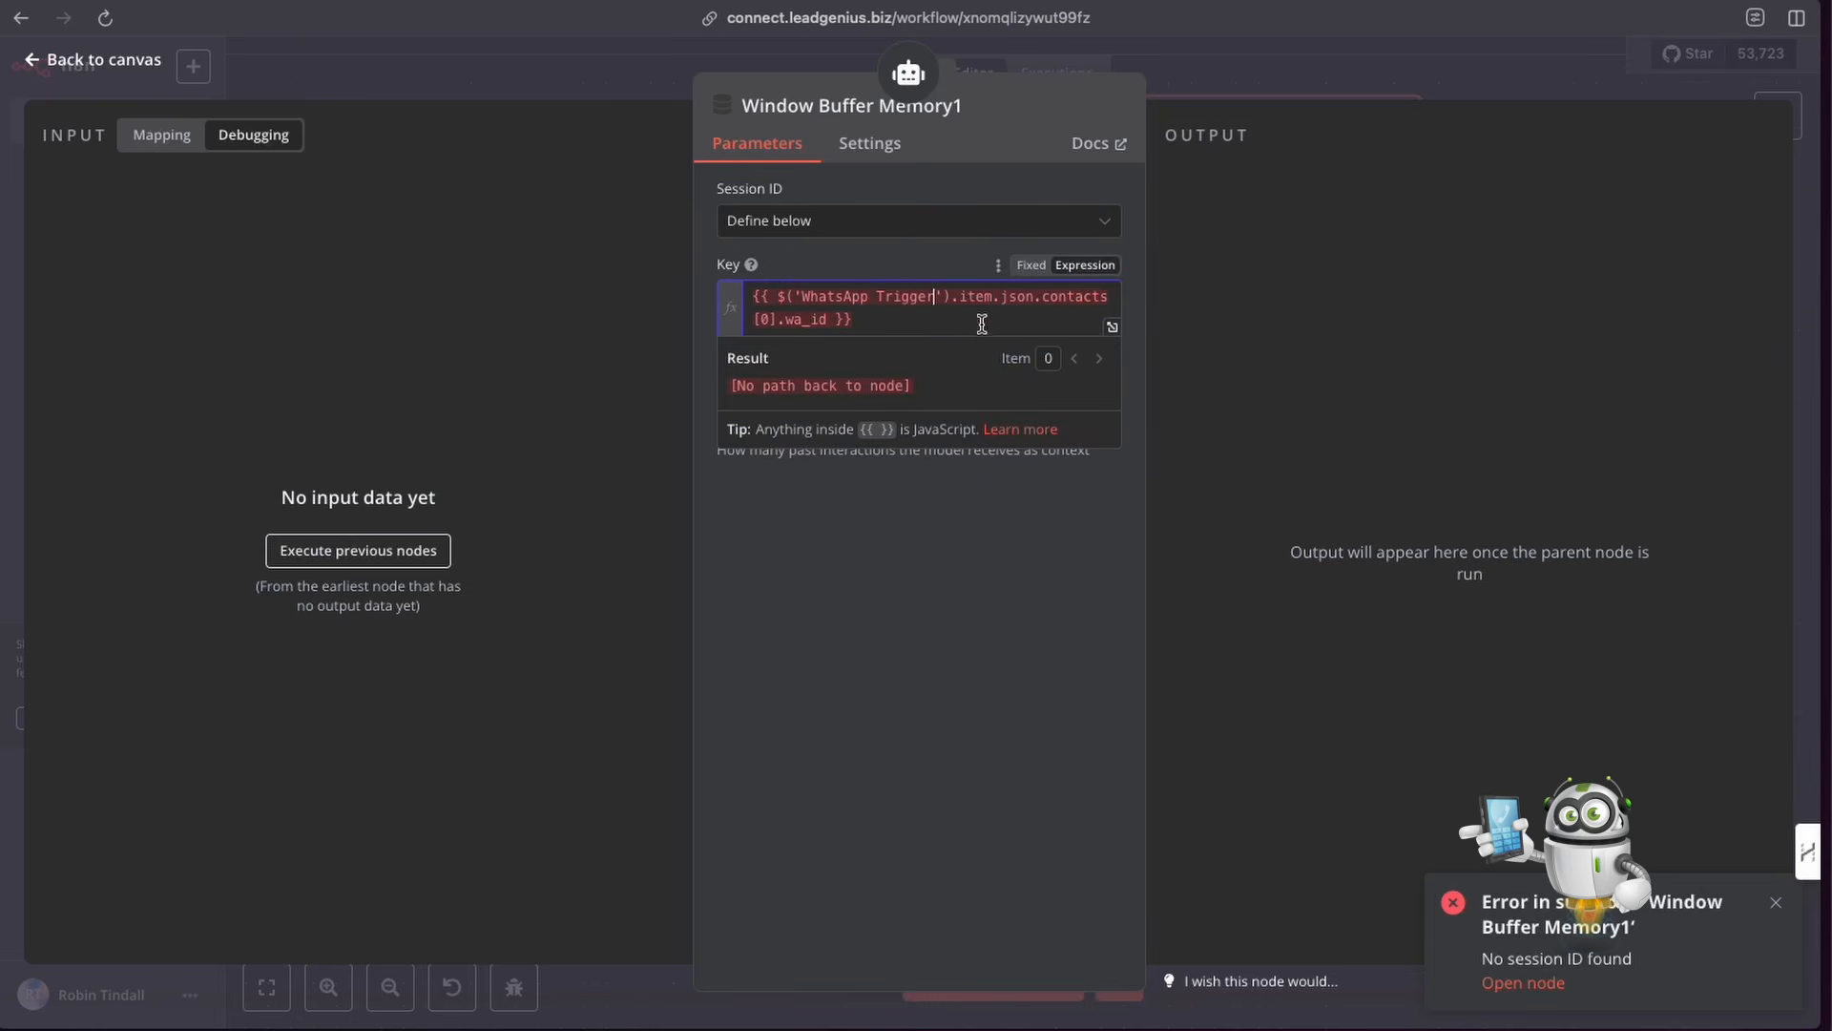
click(945, 297)
text(1)
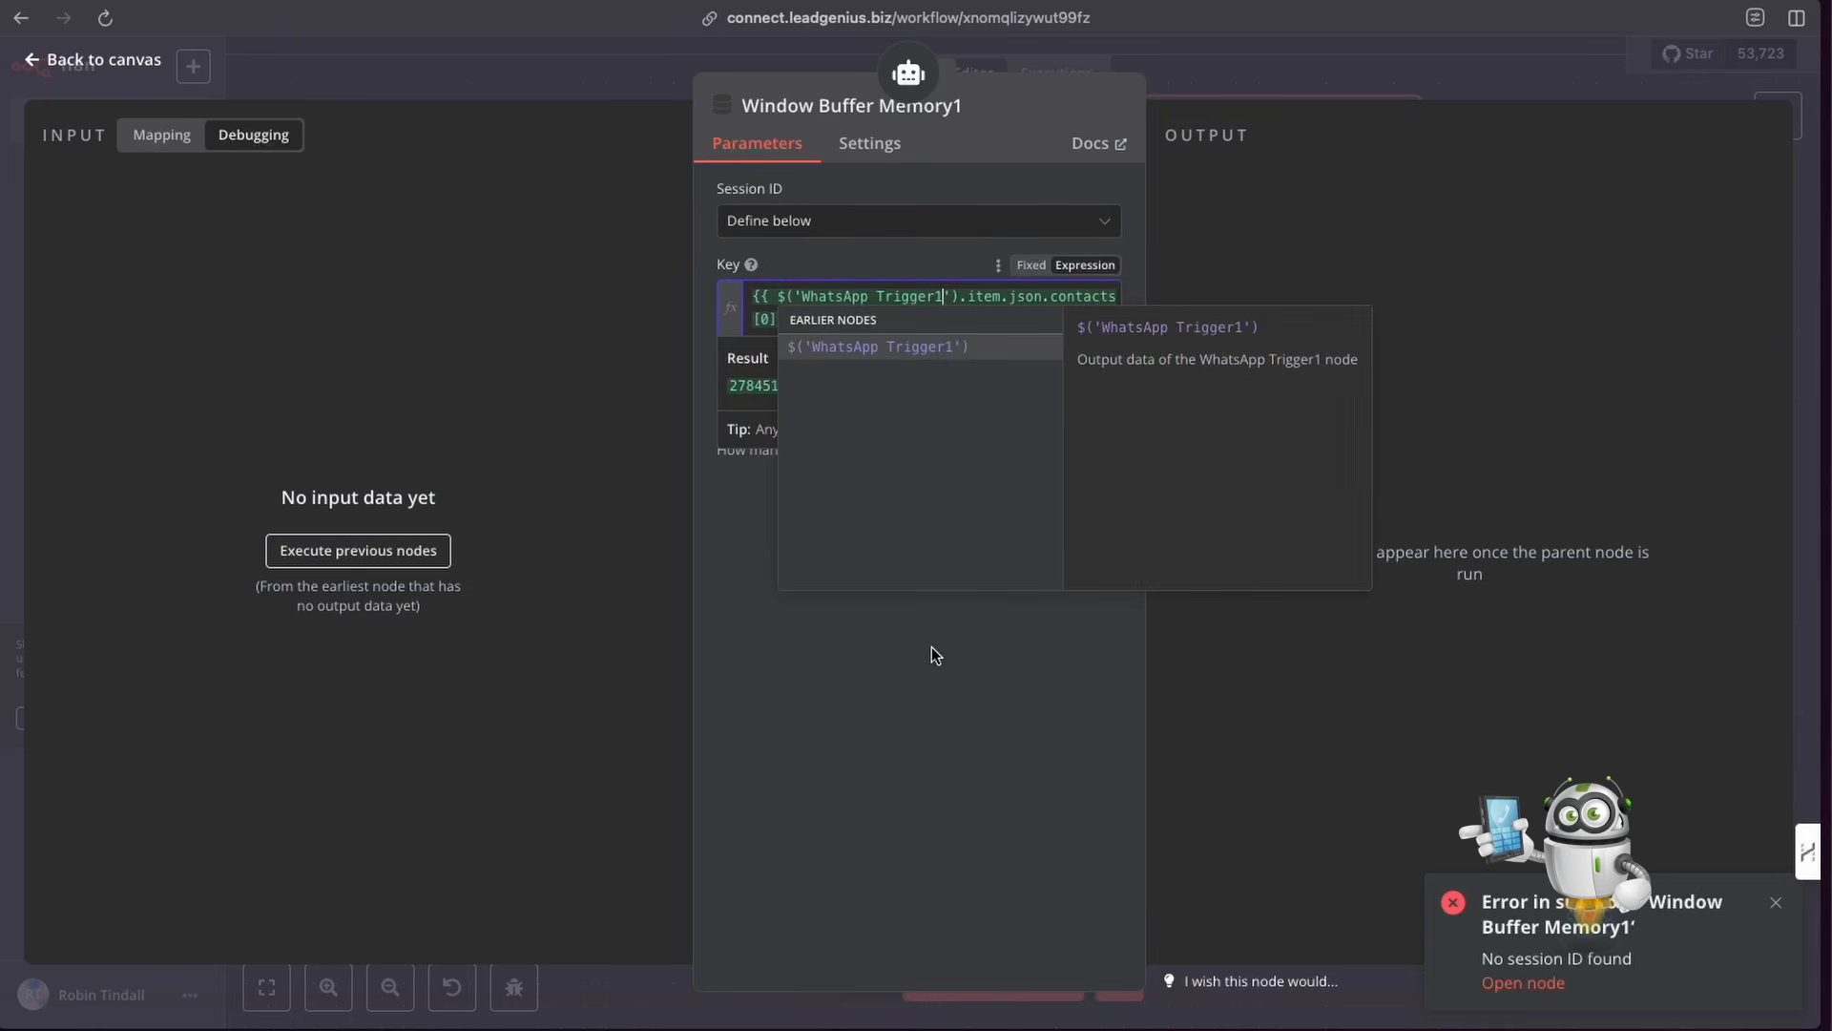
click(935, 655)
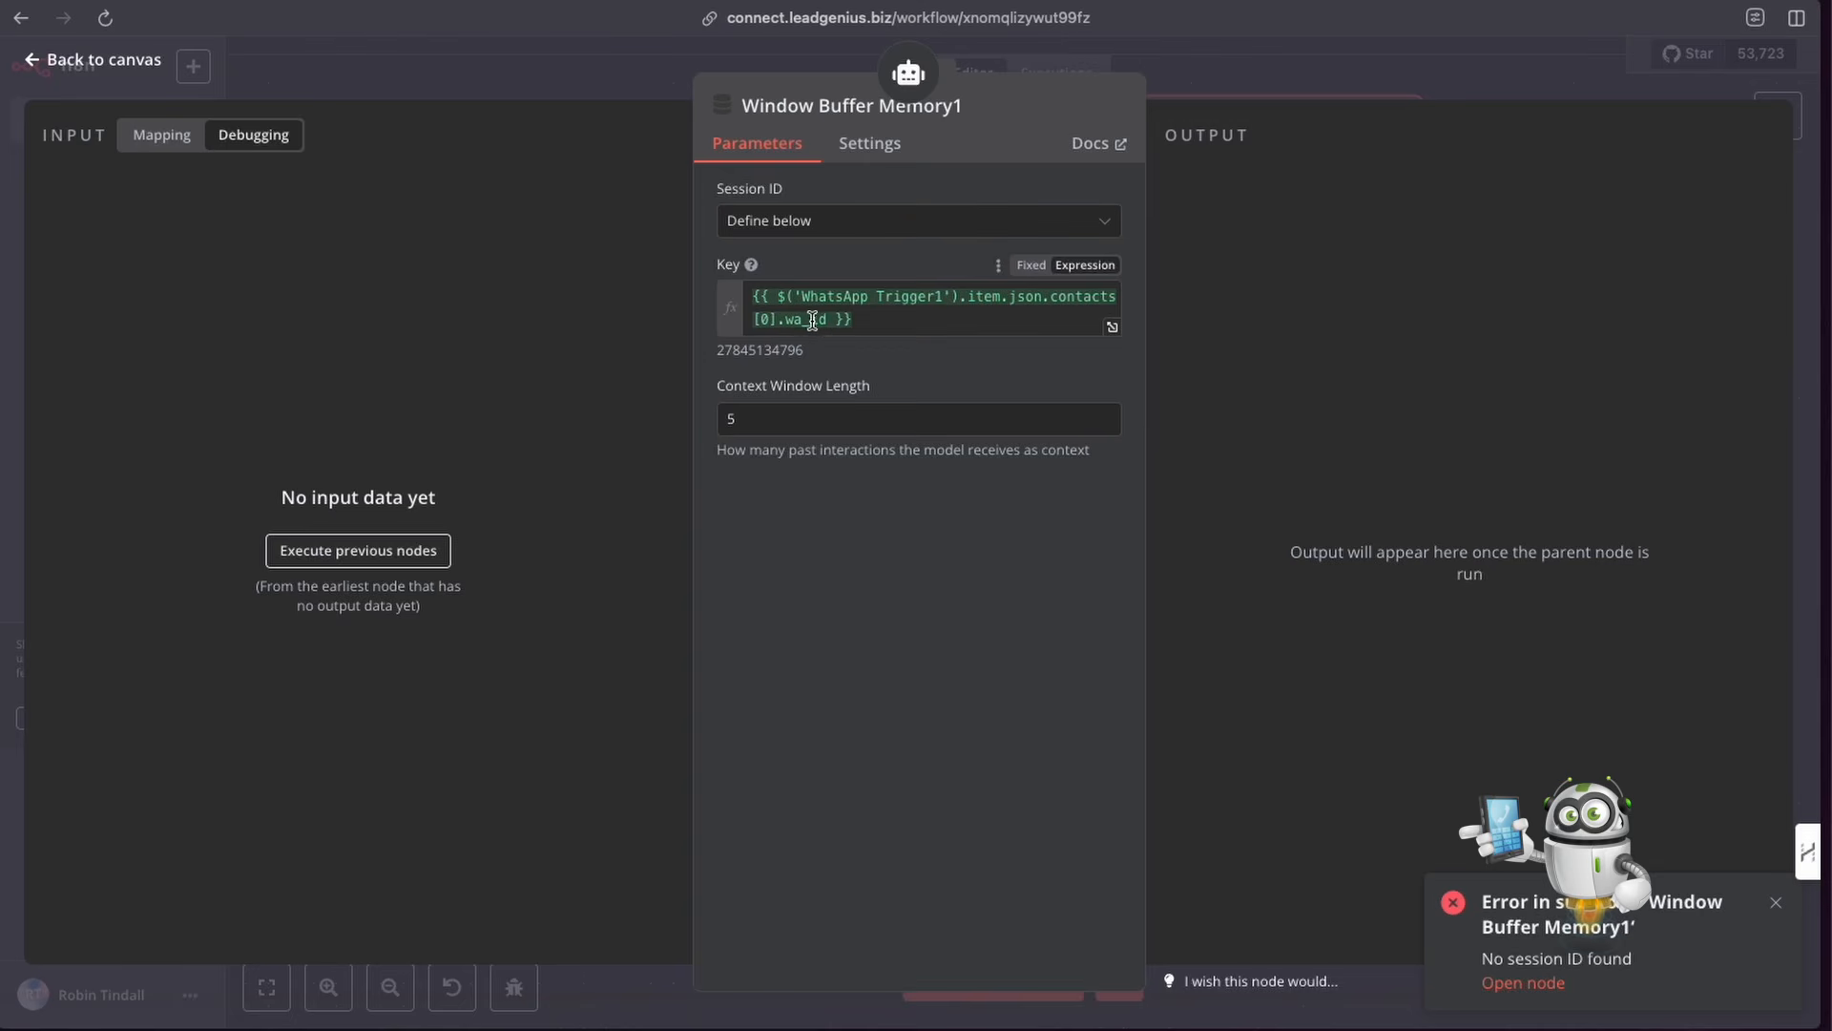
click(1229, 99)
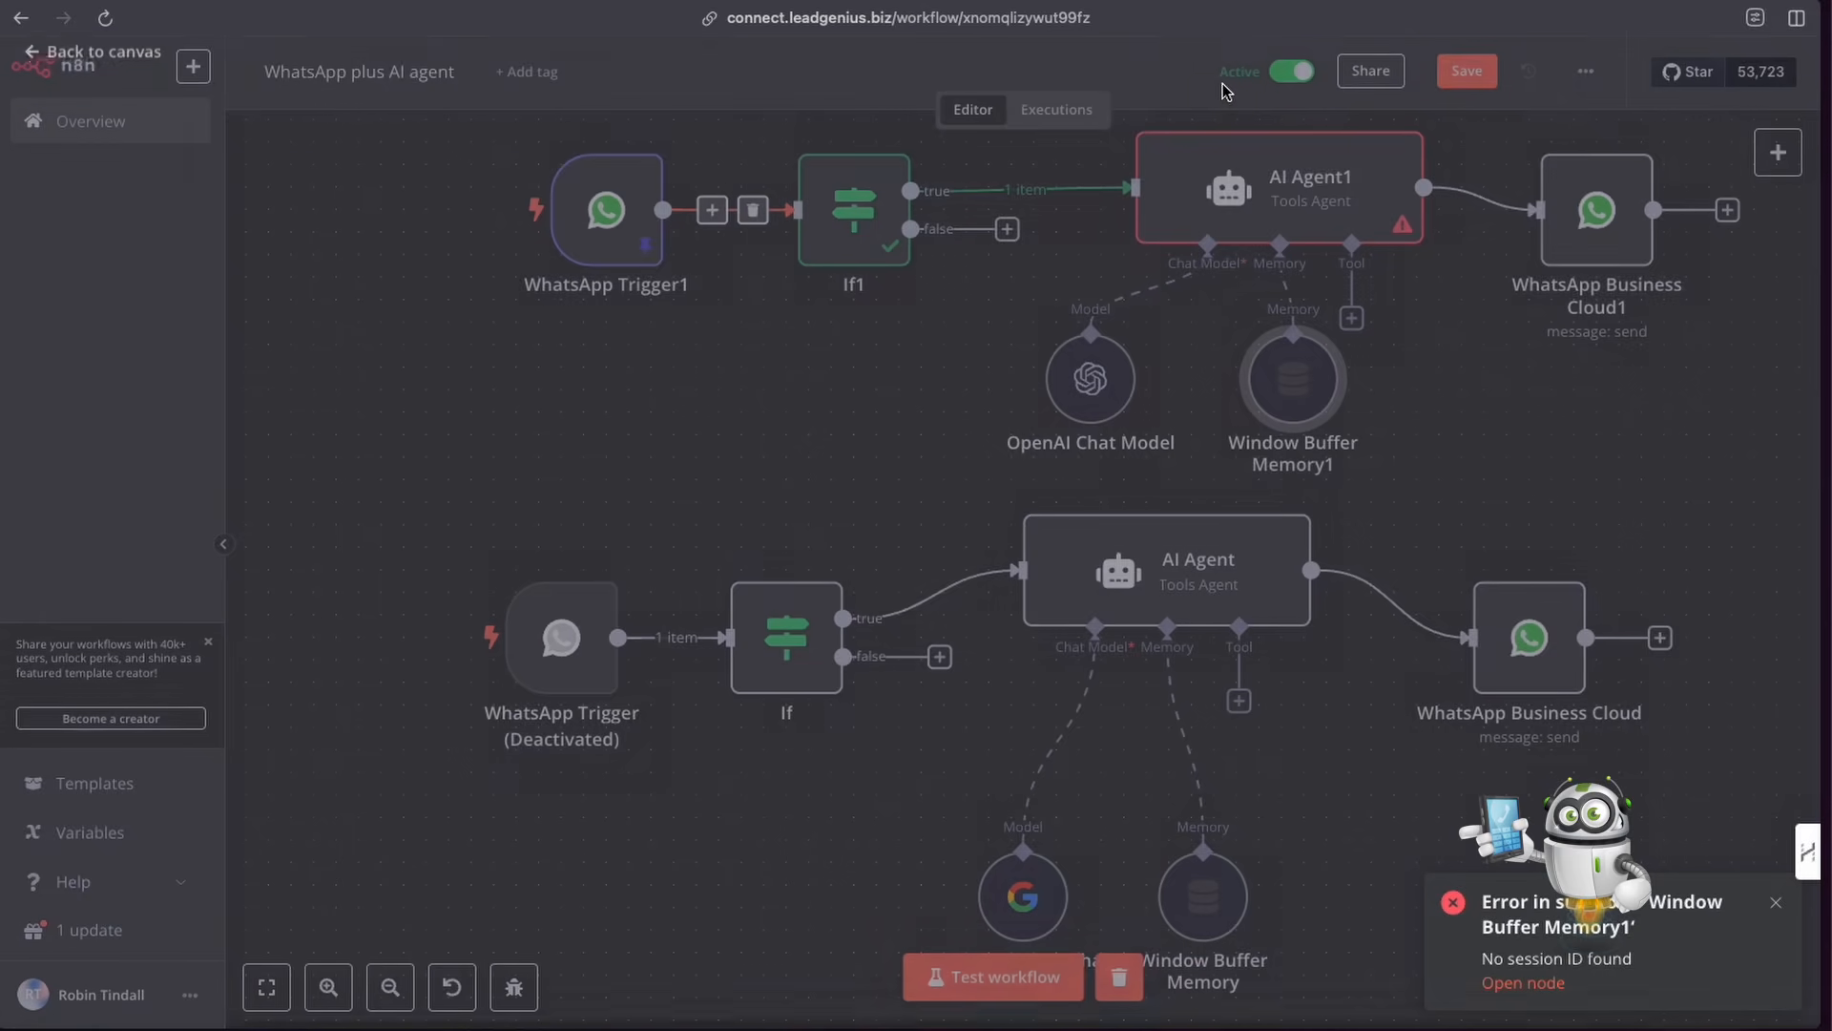
Step: Check the WhatsApp Trigger1 output, the Window Buffer Memory1 key and the OpenAI Chat Model settings, and test AI Agent1
double_click(622, 223)
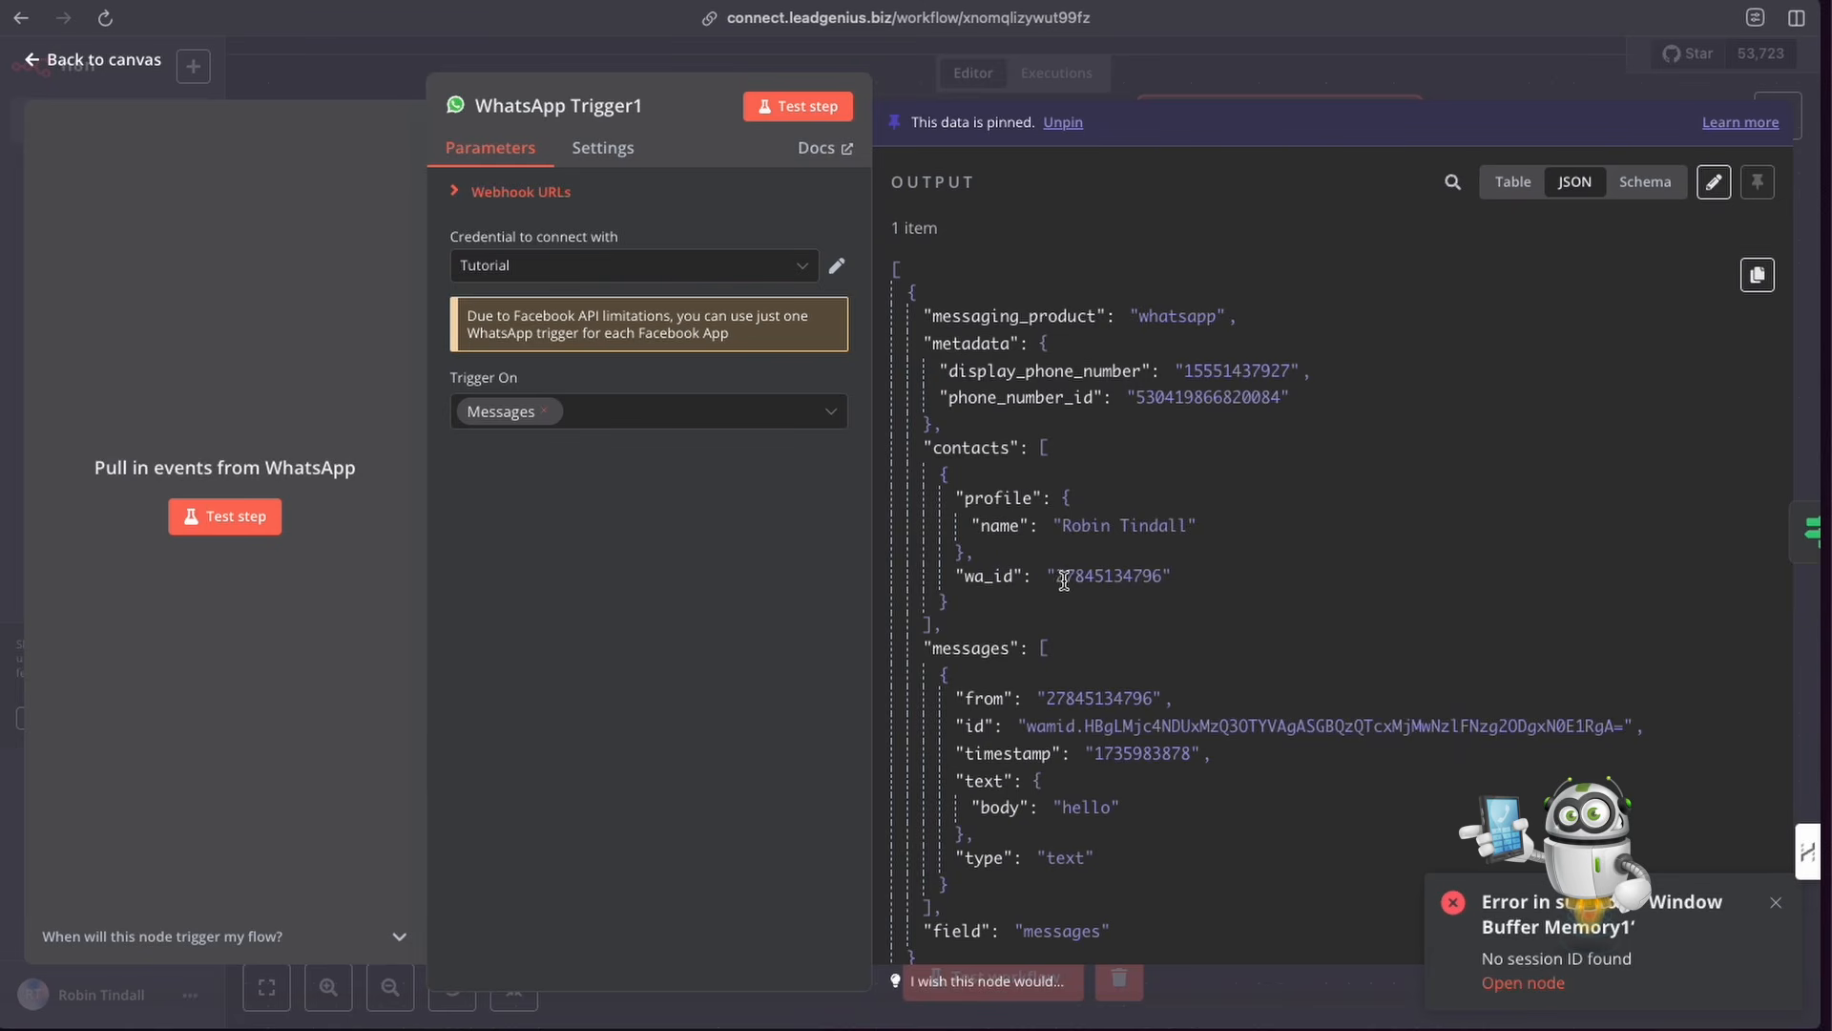
click(1187, 54)
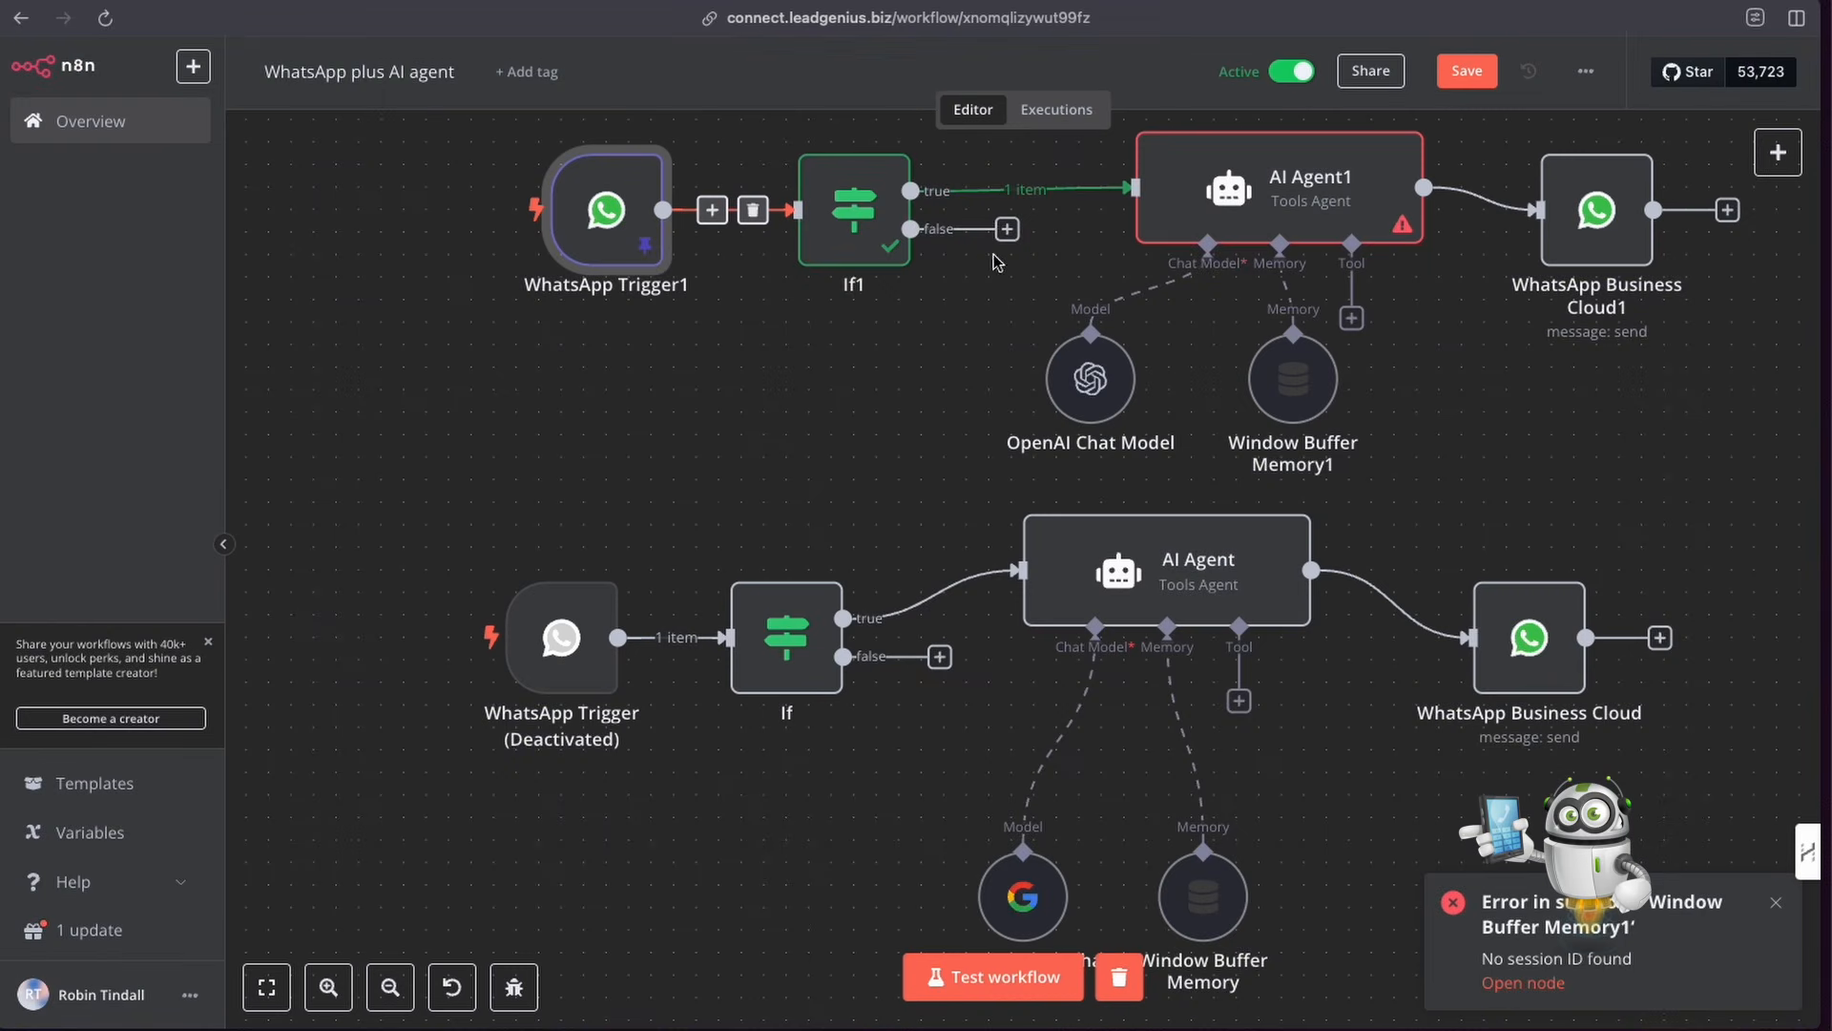
double_click(1305, 380)
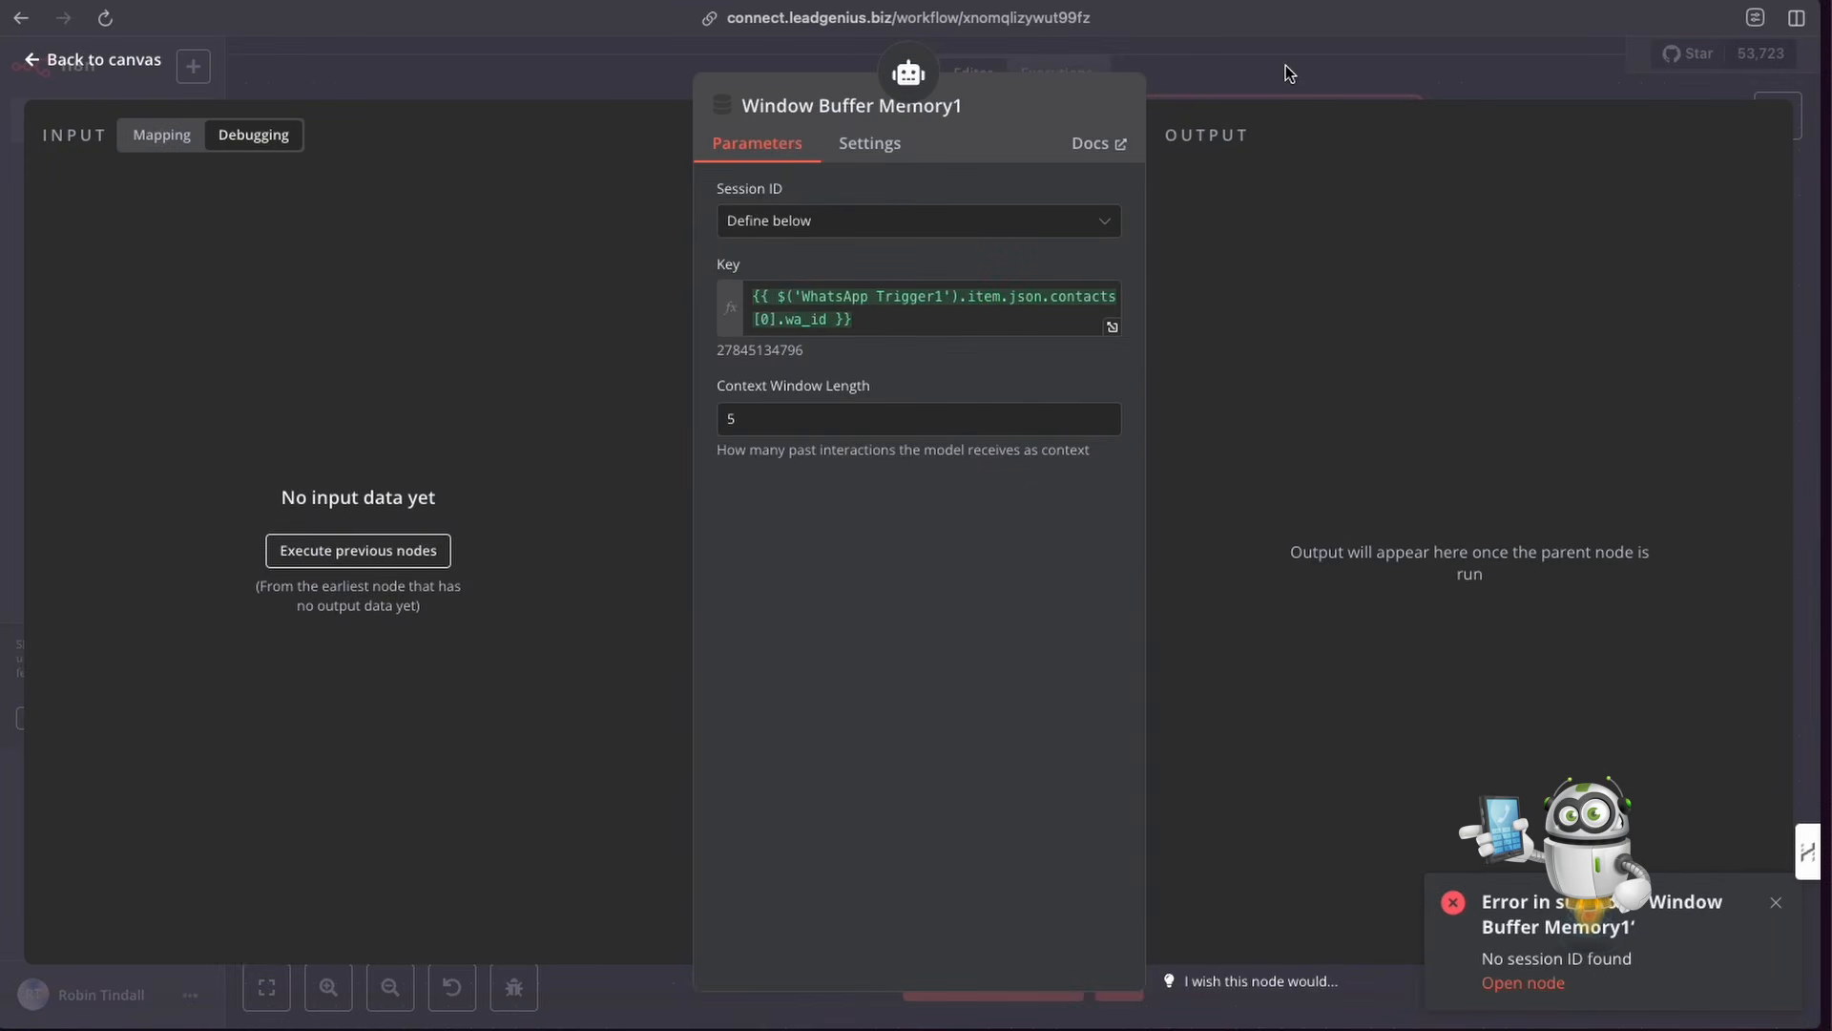
click(1285, 65)
double_click(1090, 379)
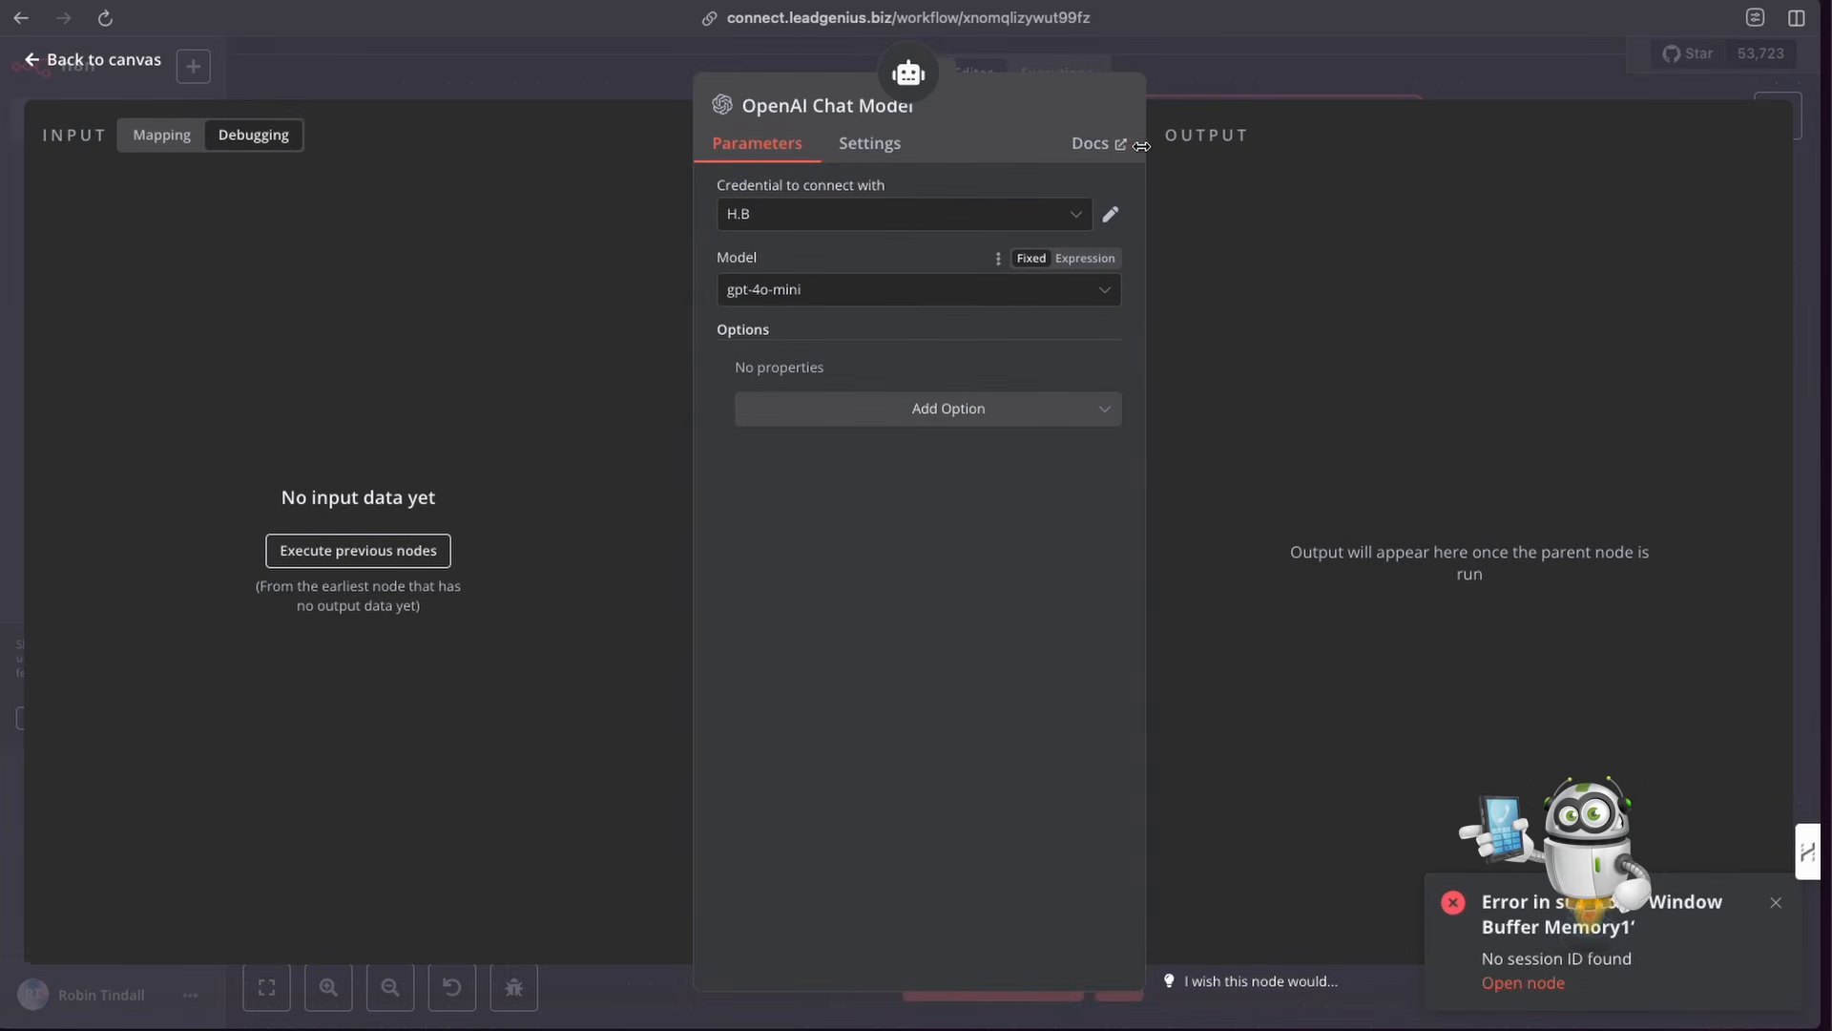
click(1219, 78)
scroll(1172, 266, up, 1)
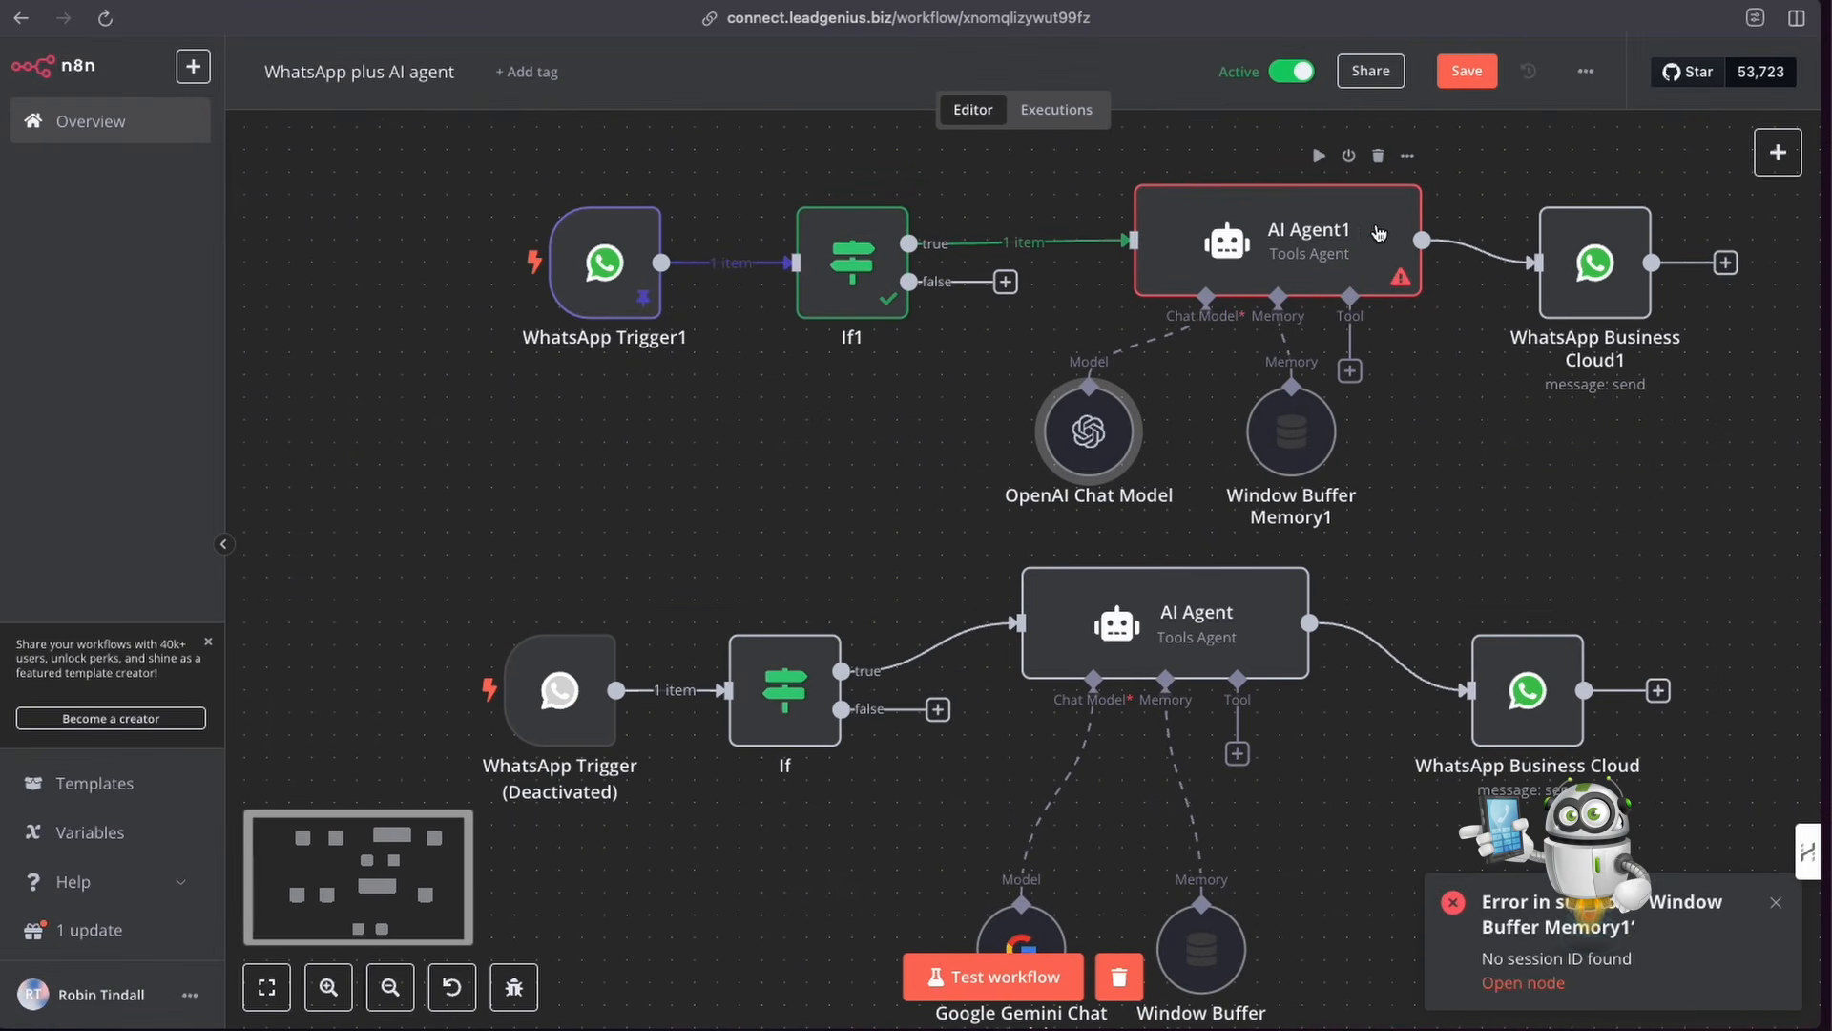
click(1319, 157)
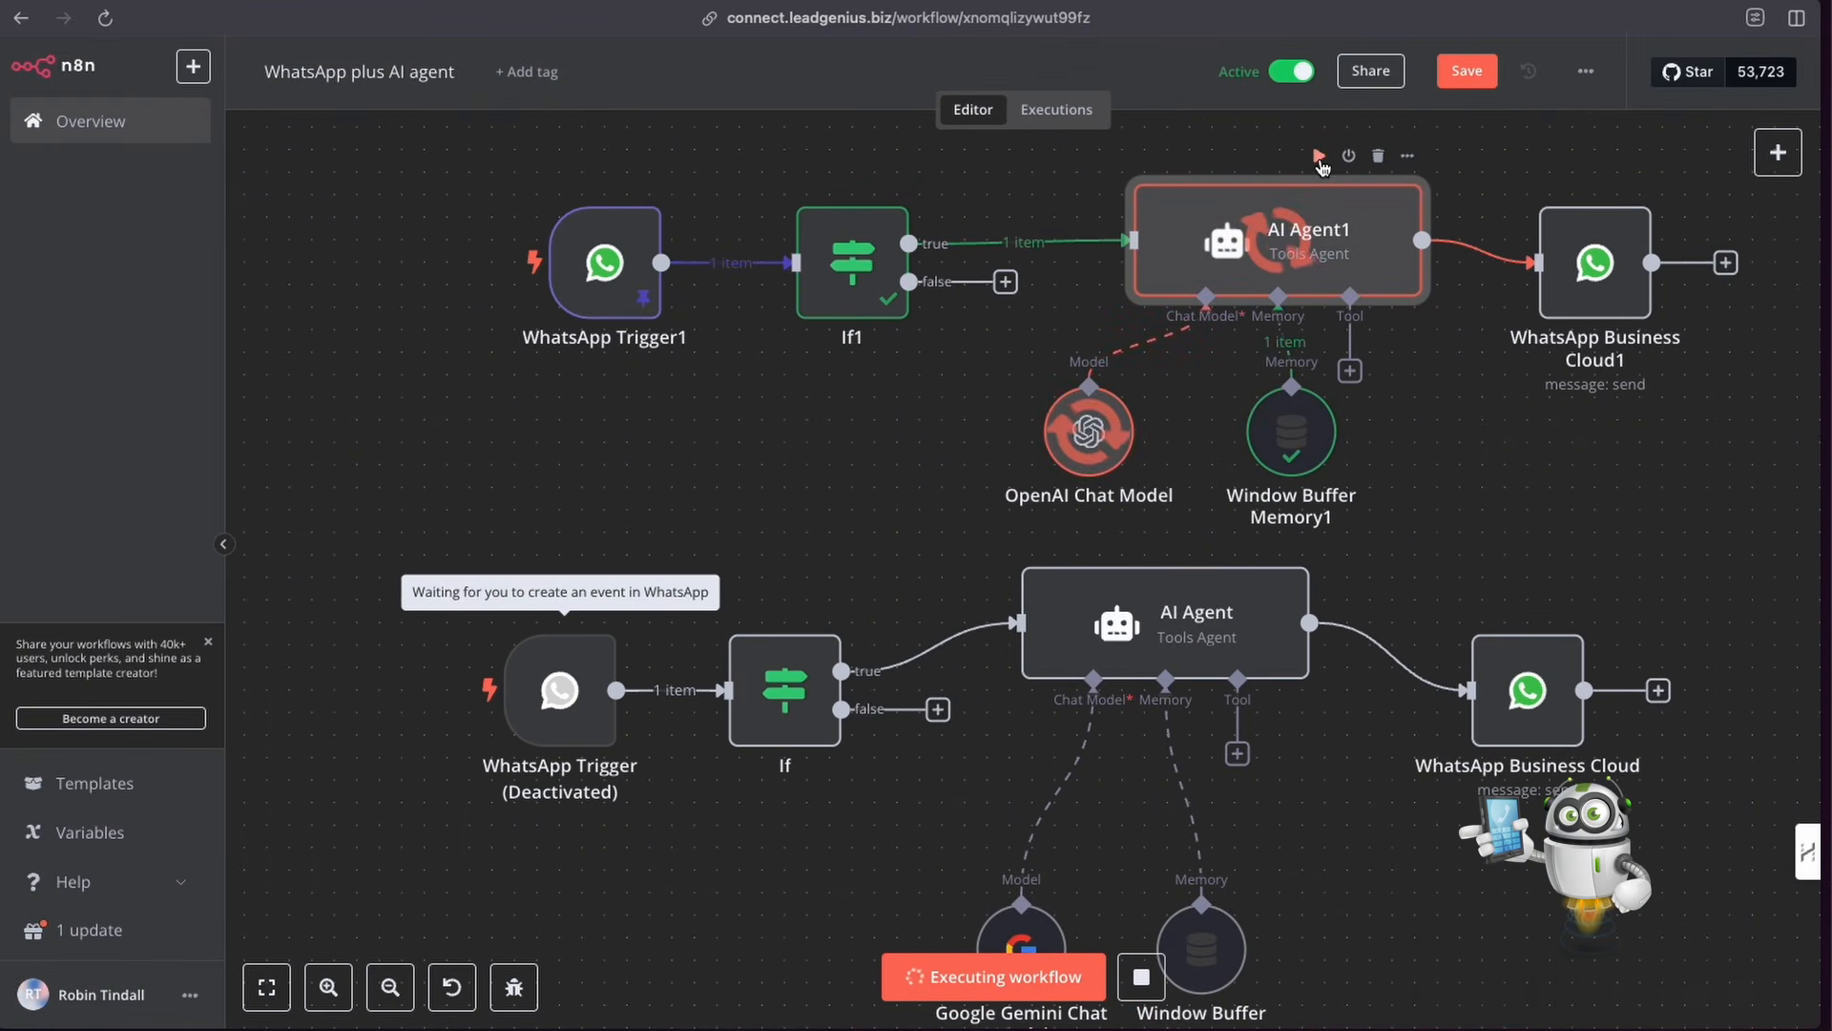
Step: In WhatsApp Business Cloud1, map the recipient's phone number to wa_id from WhatsApp Trigger1's contacts[0] and test the node
double_click(1596, 277)
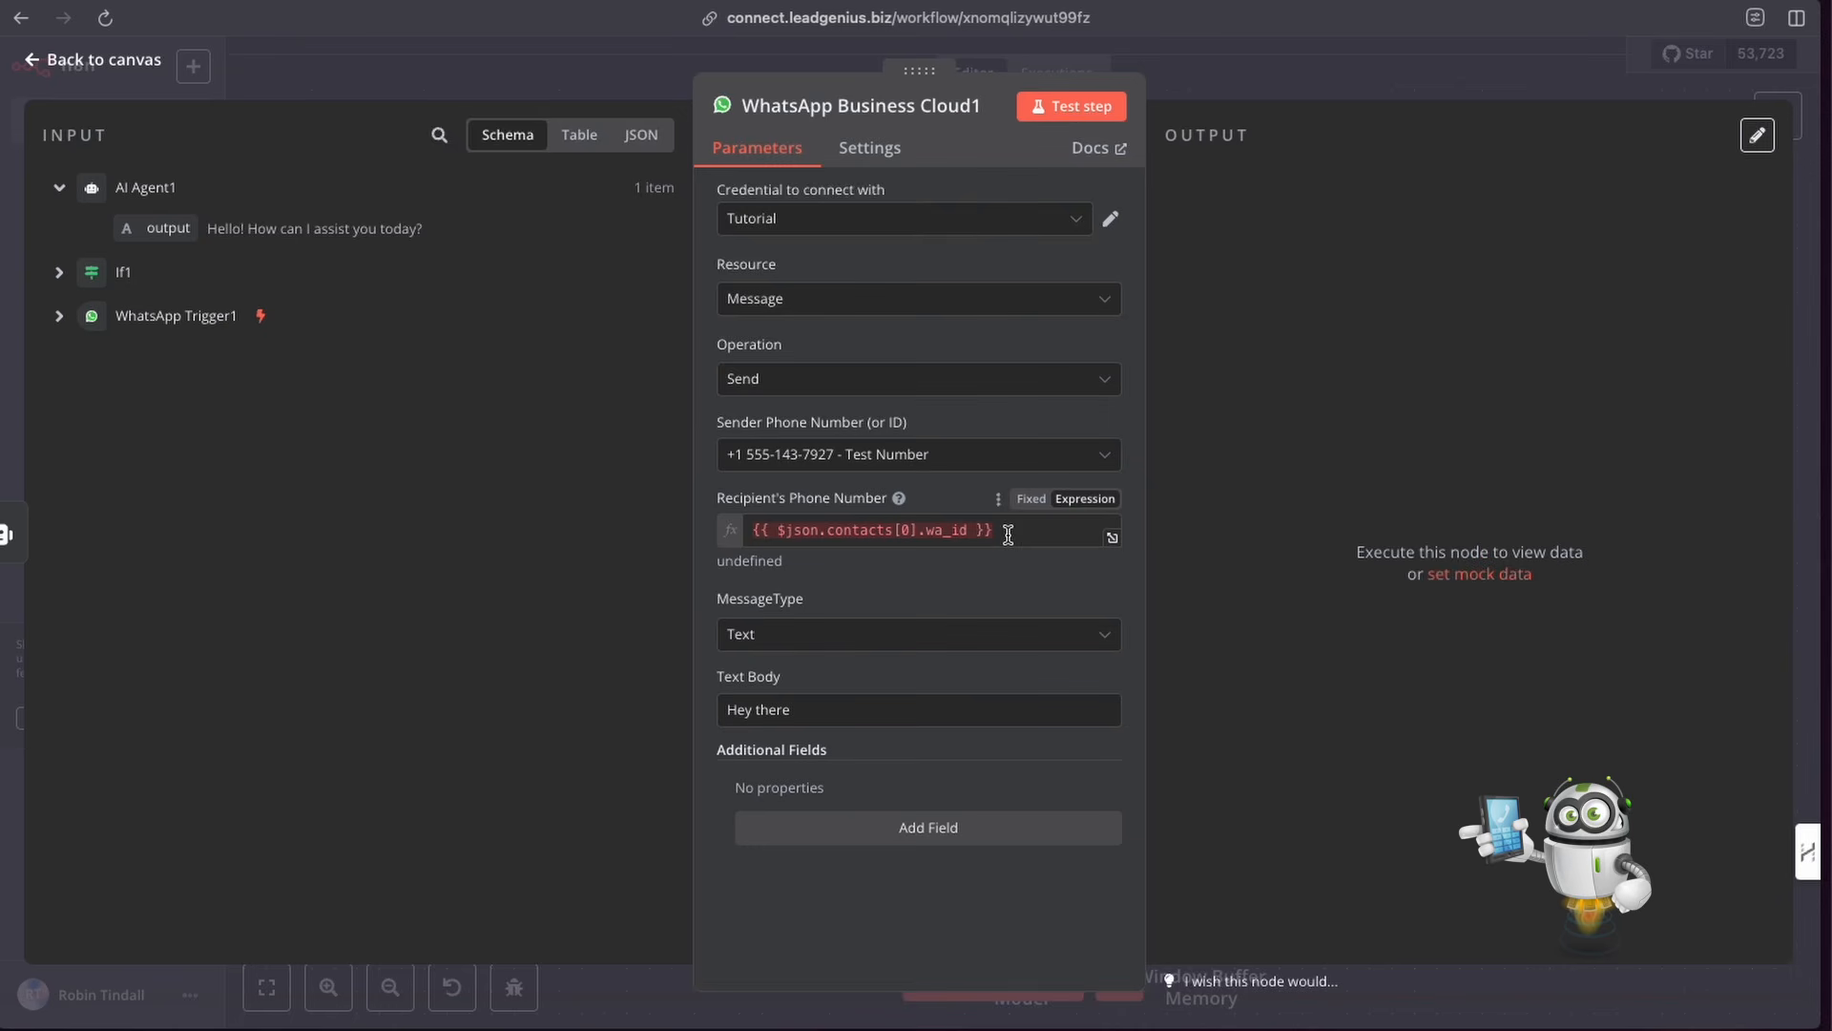
drag(1007, 534, 737, 530)
click(939, 504)
drag(1006, 522, 735, 529)
key(BackSpace)
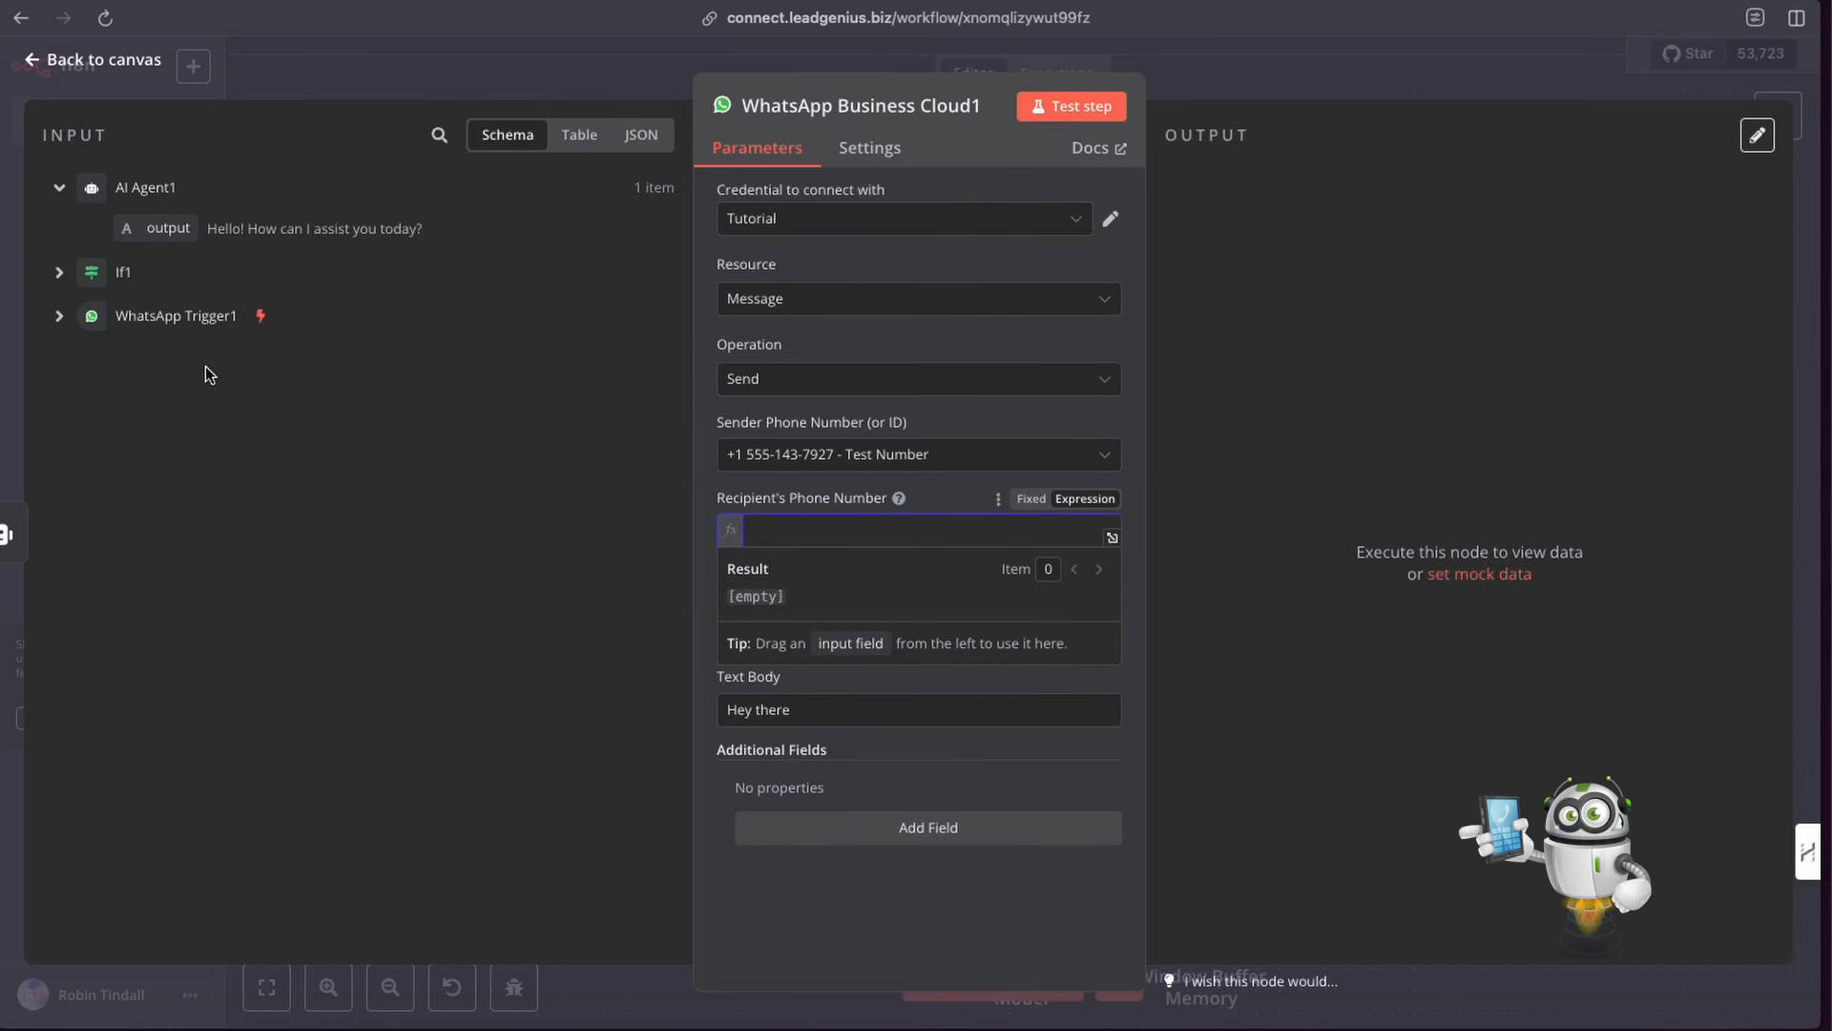
click(59, 315)
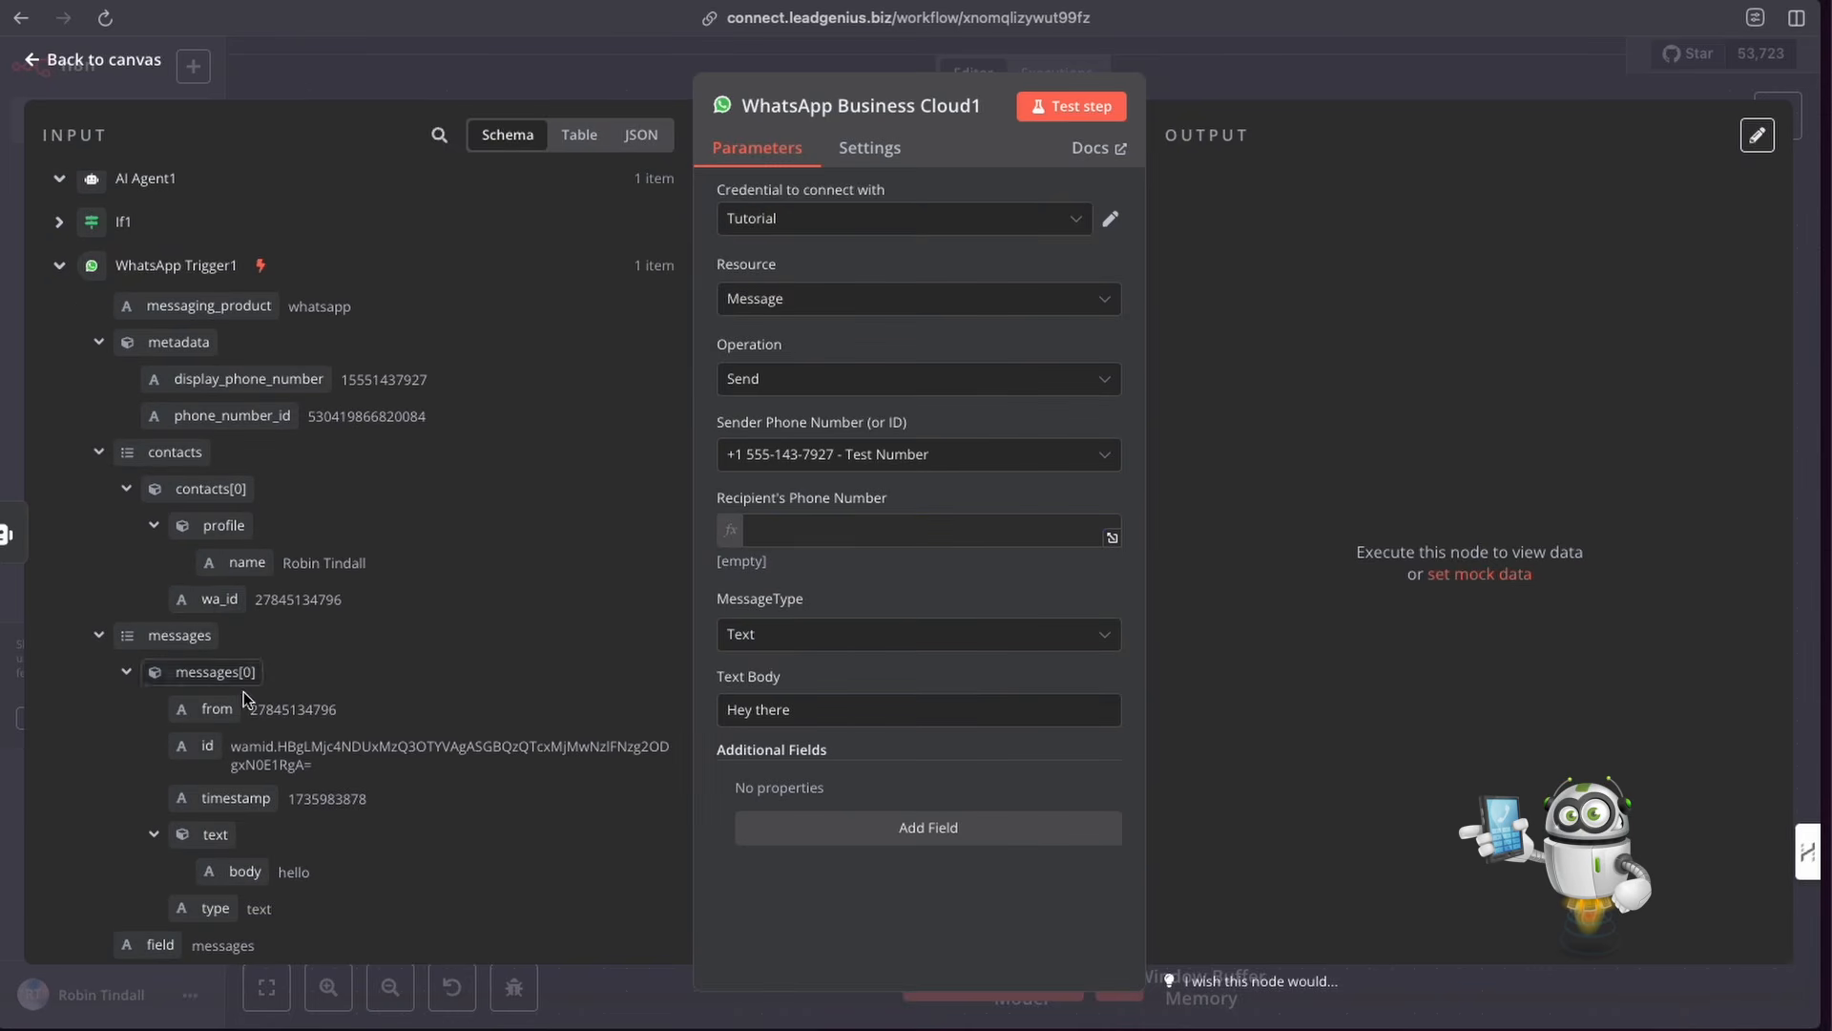
drag(208, 599, 781, 544)
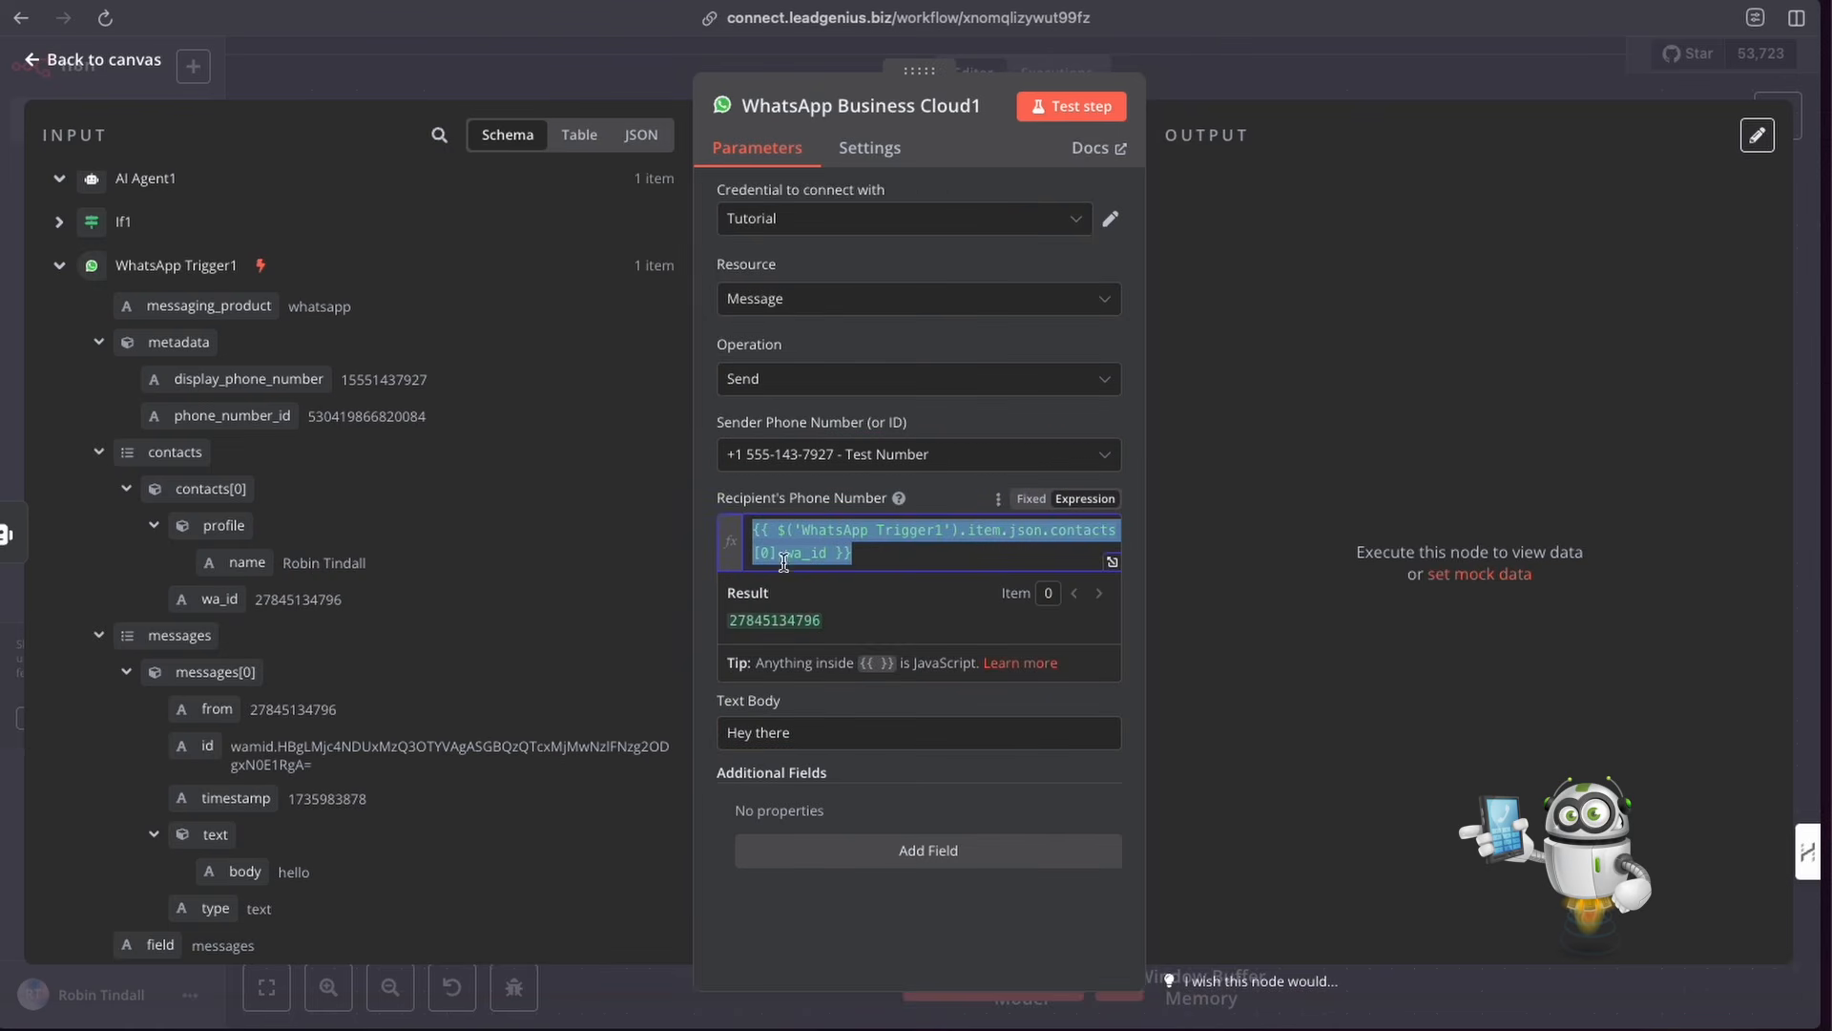
click(706, 607)
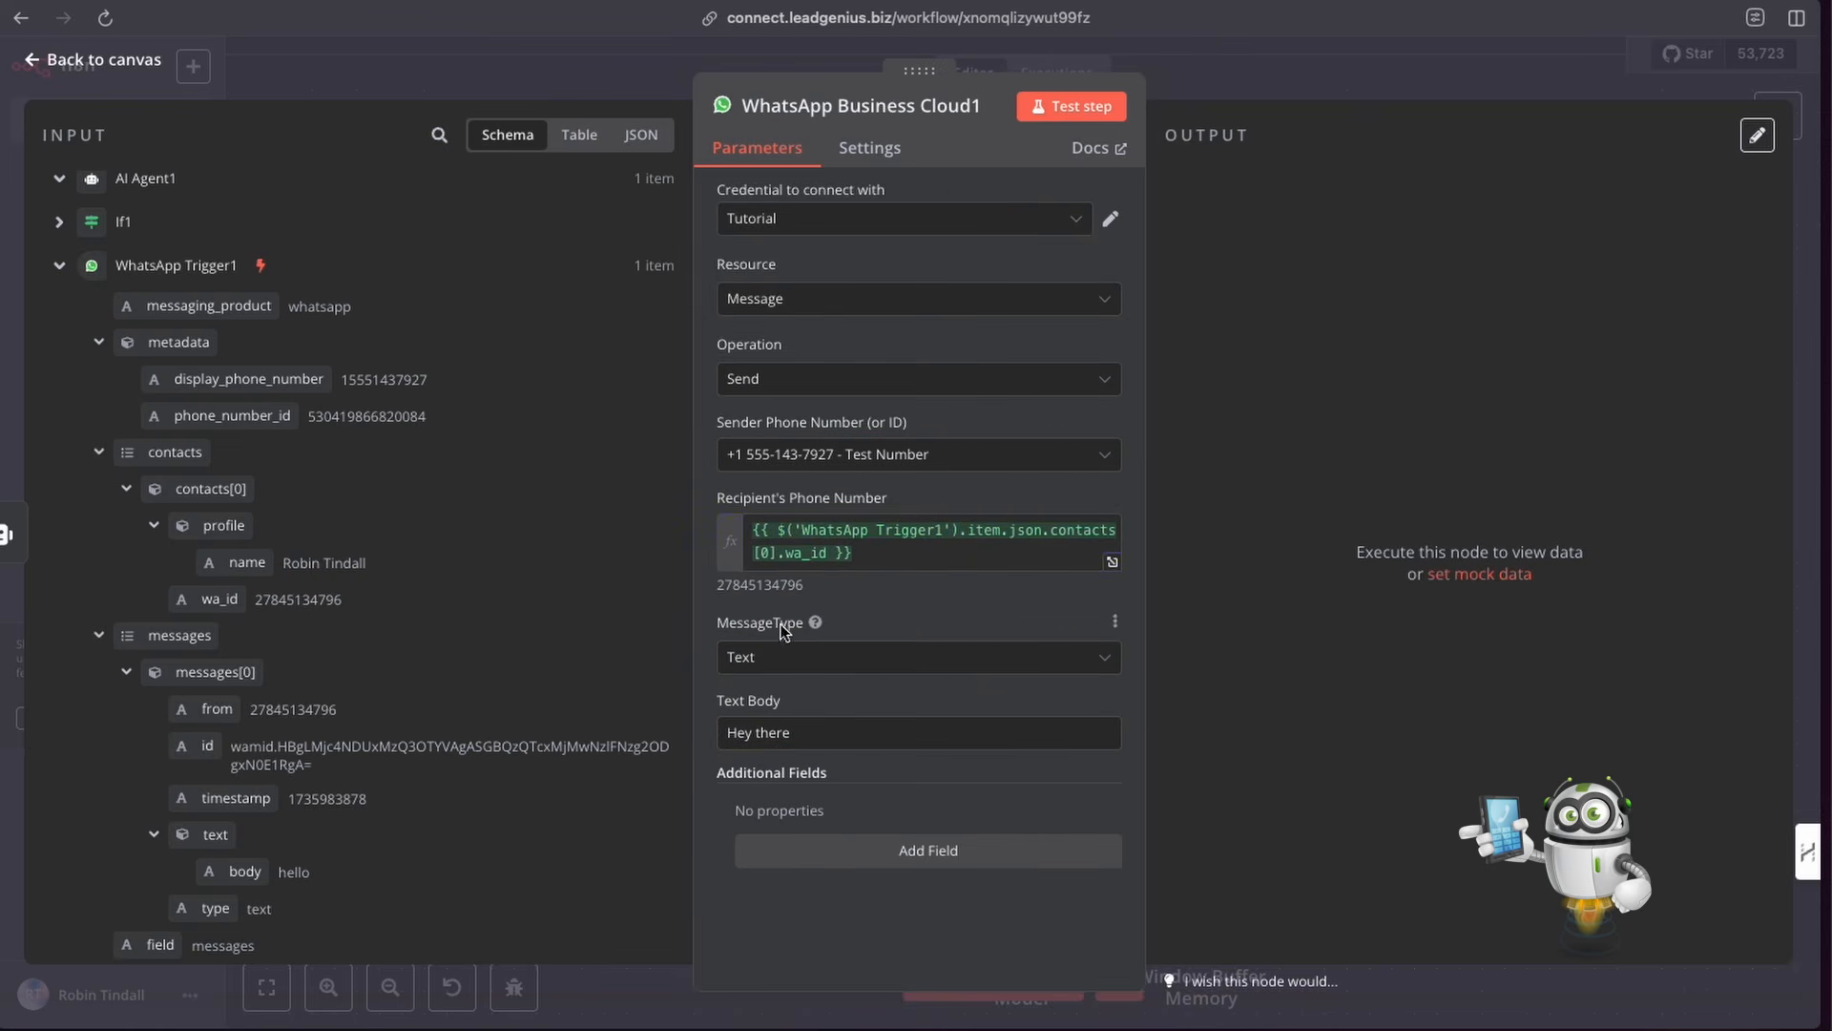
click(1074, 115)
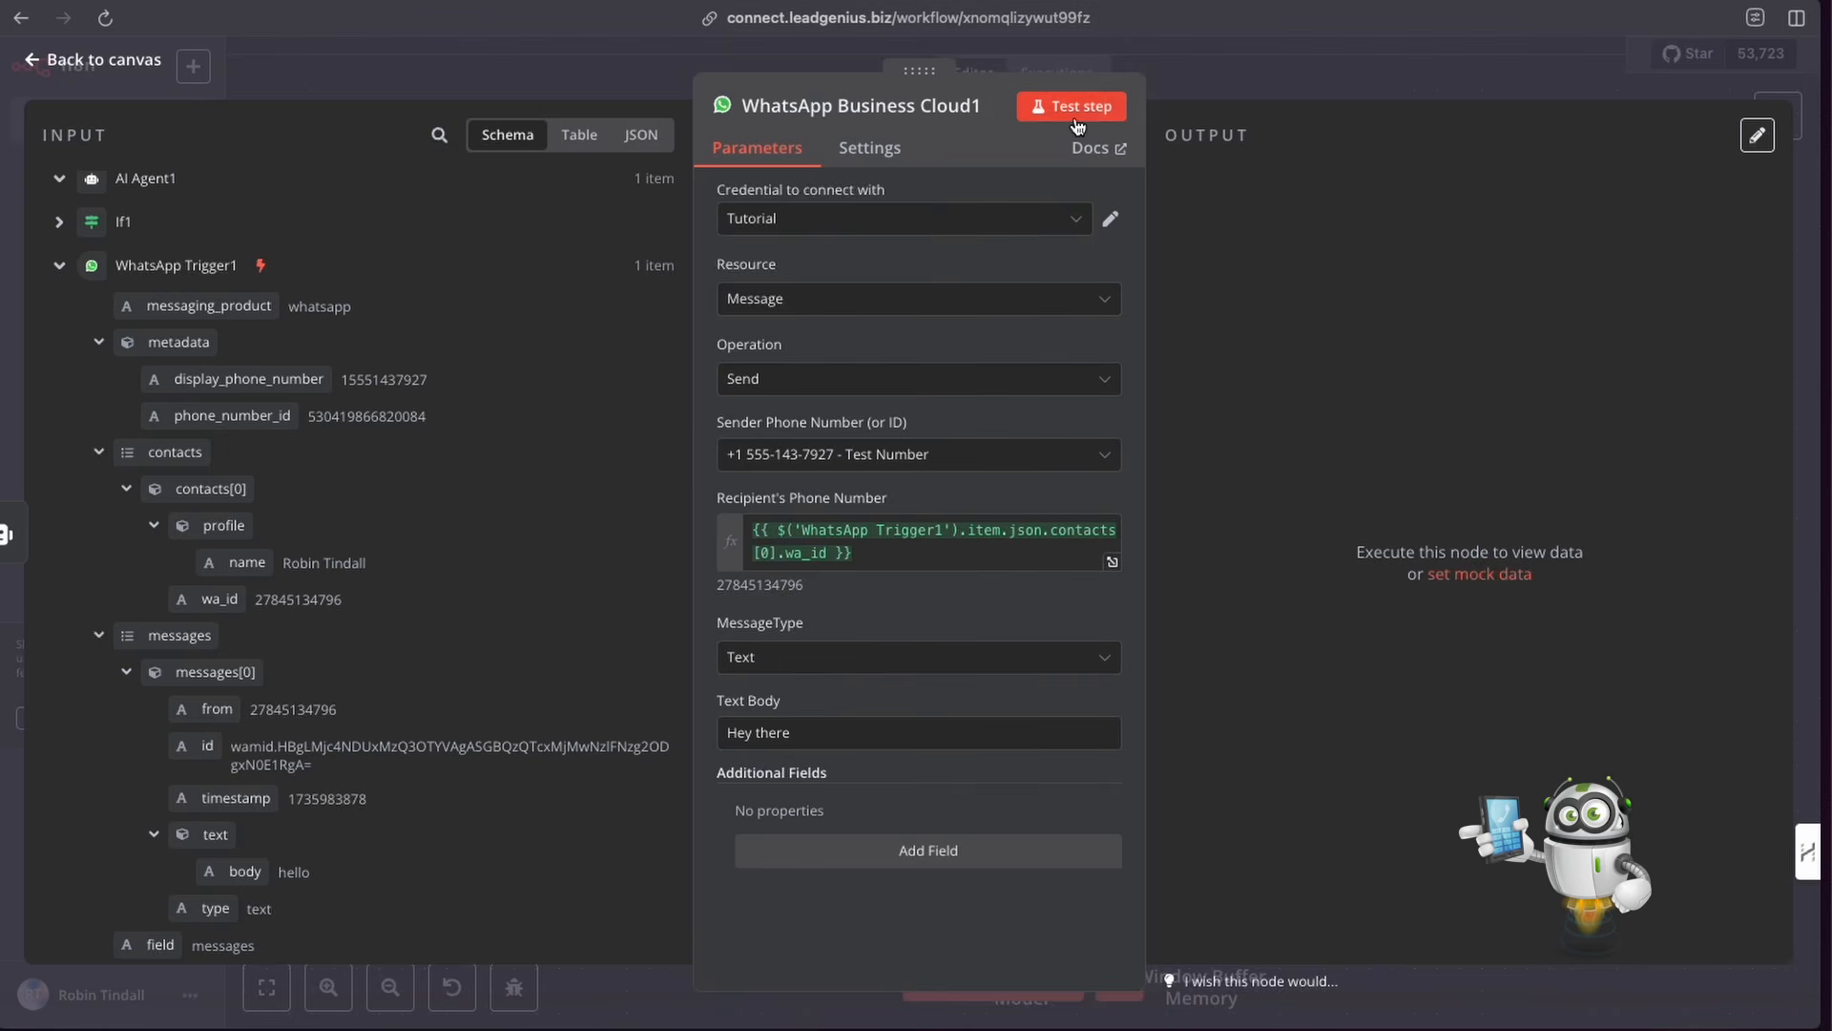
click(1235, 67)
Step: Tidy the canvas by lowering AI Agent and shifting AI Agent1, its OpenAI Chat Model and Window Buffer Memory1 slightly left
drag(1167, 651, 1145, 788)
scroll(974, 559, right, 1)
scroll(973, 559, right, 2)
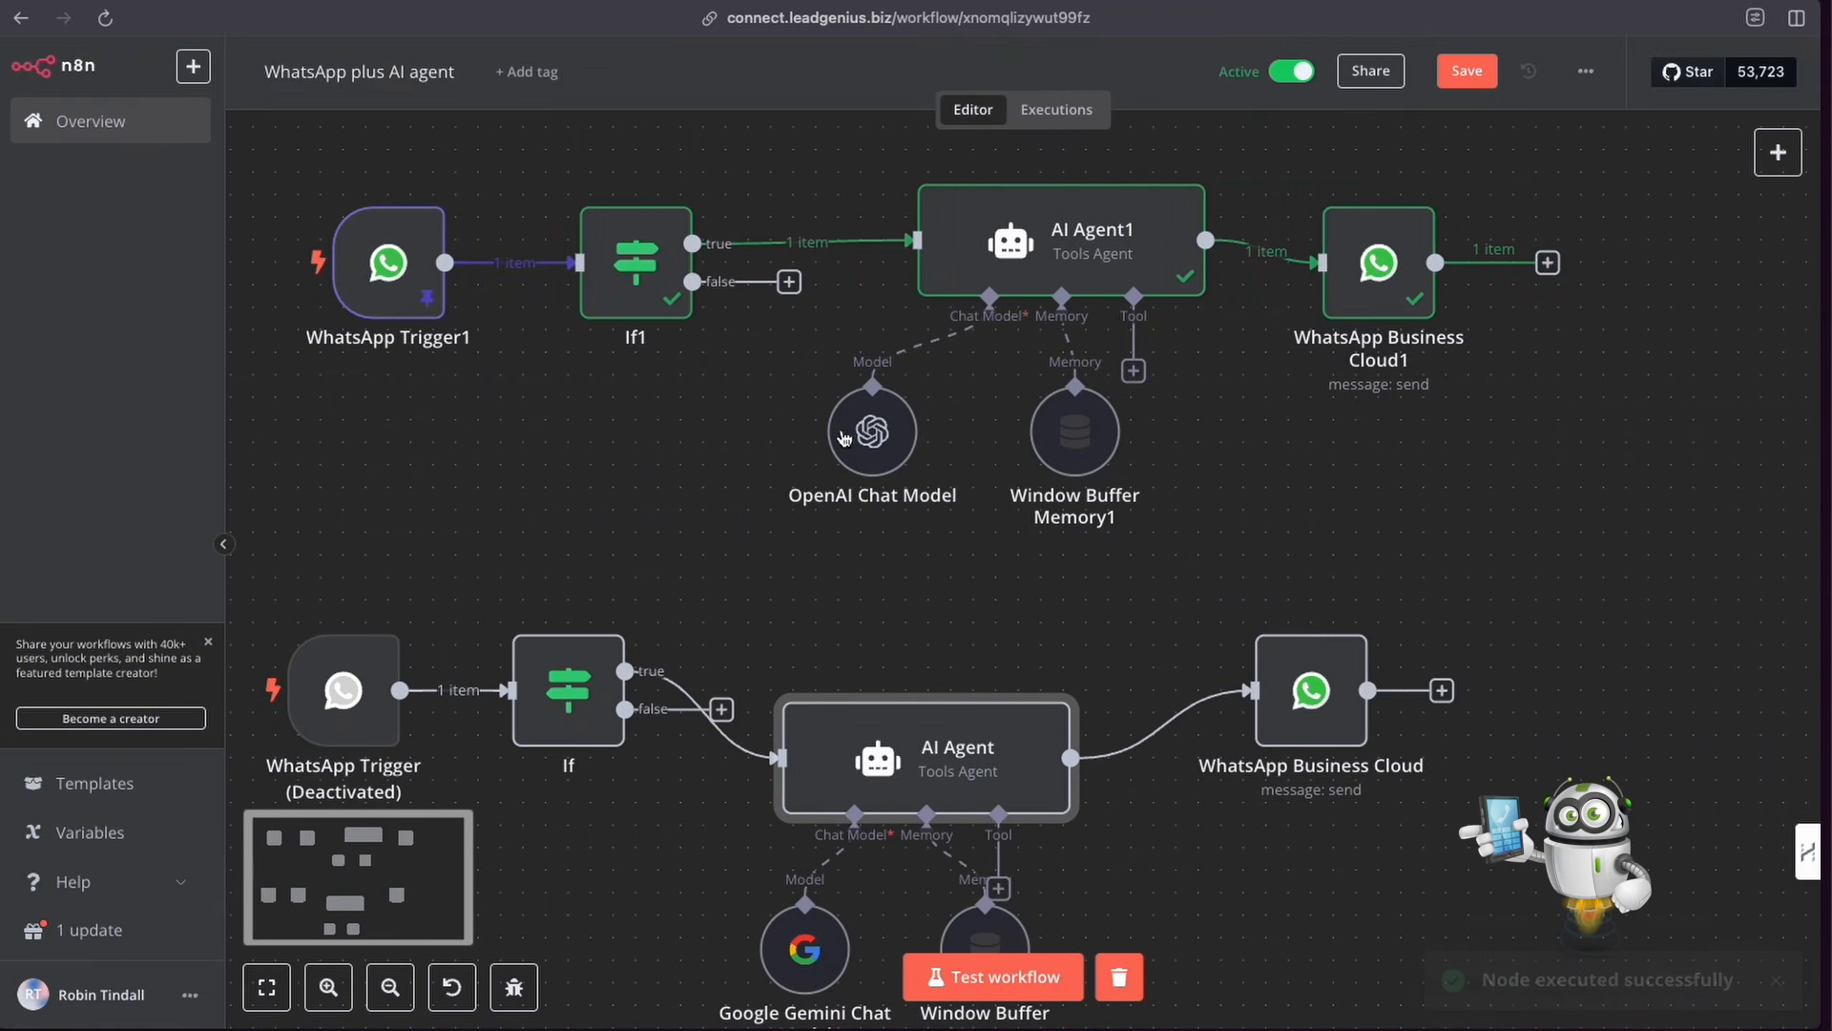
scroll(982, 613, right, 1)
drag(1011, 299, 944, 242)
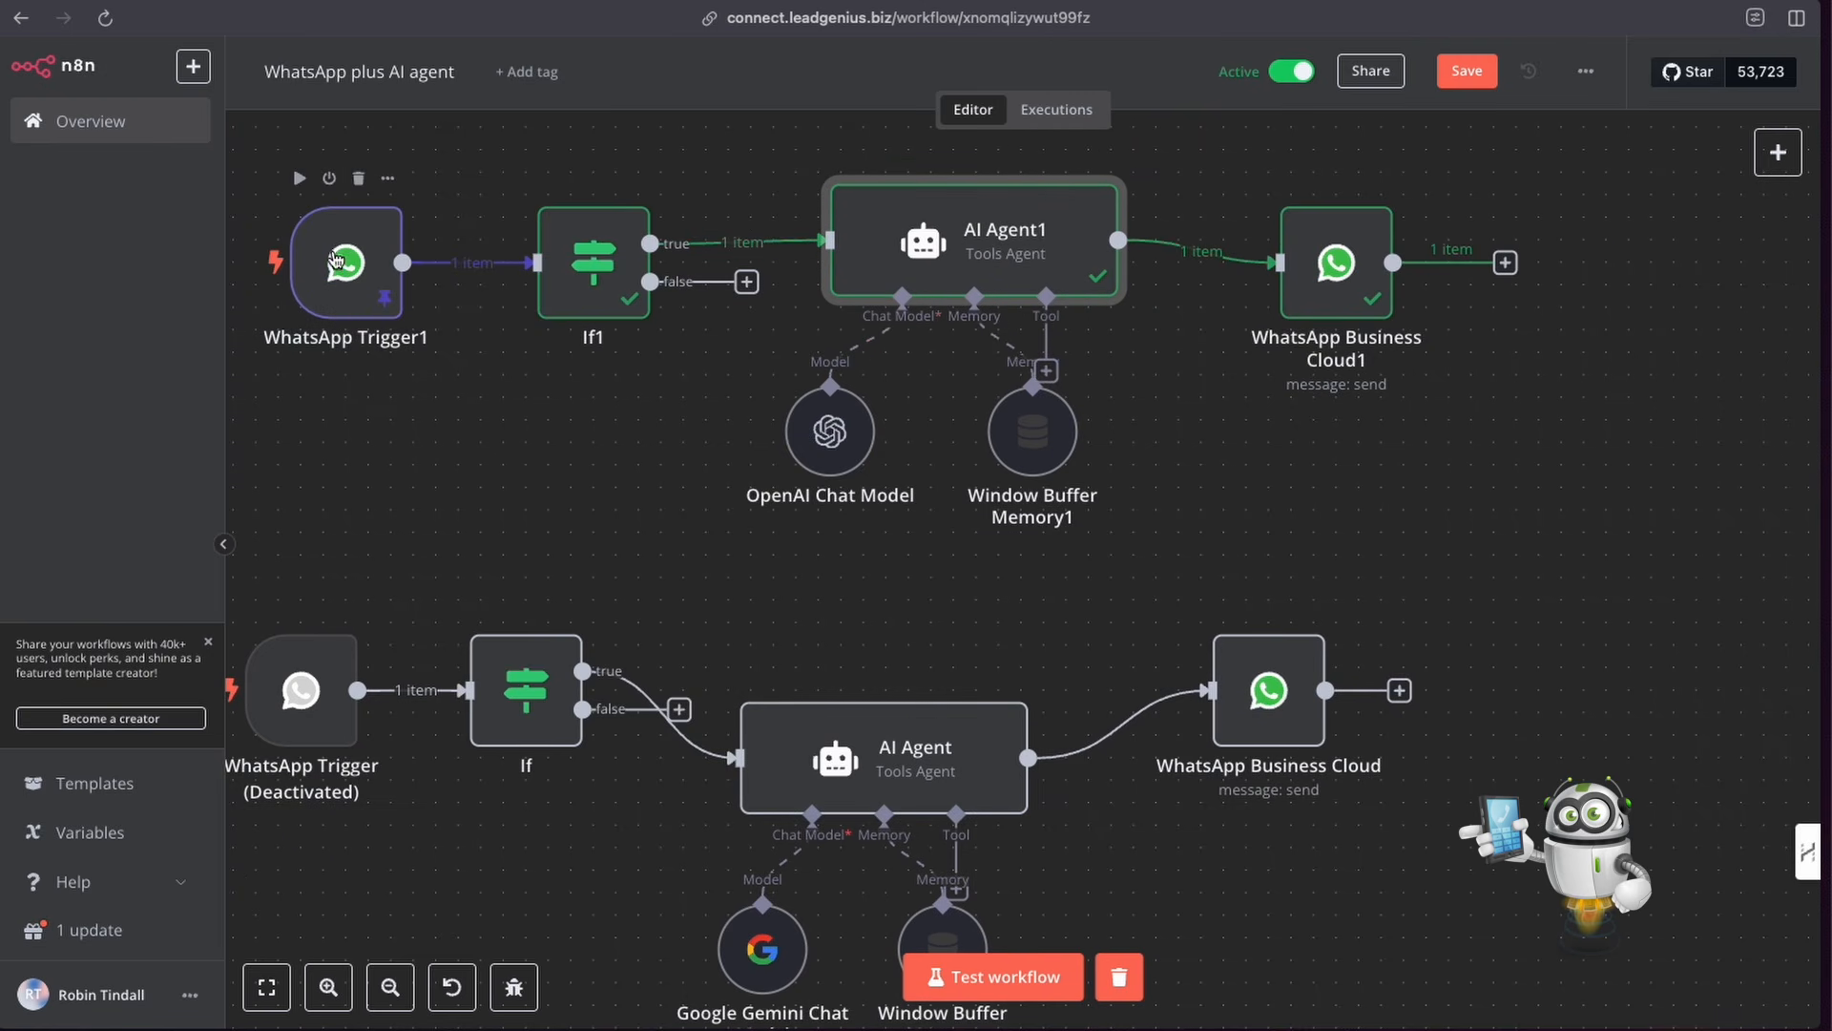
scroll(630, 243, left, 1)
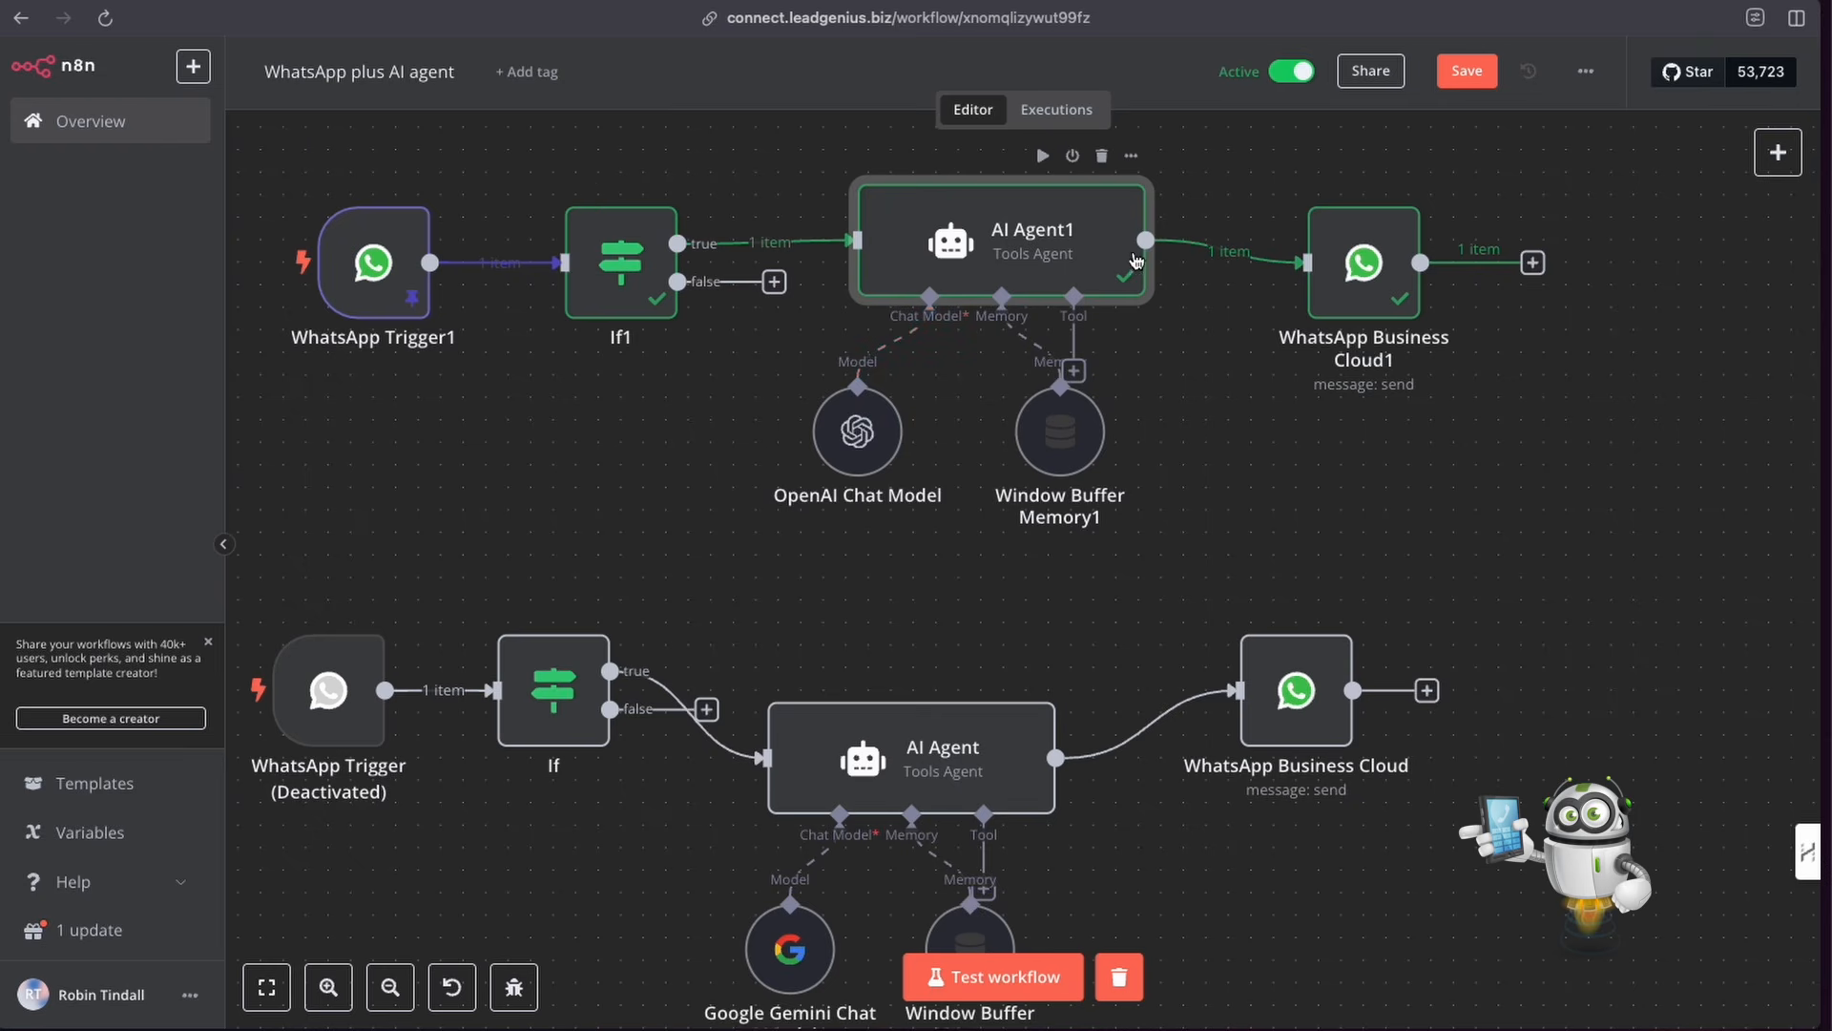
mouse_move(849, 431)
mouse_down()
mouse_move(841, 458)
mouse_move(841, 433)
mouse_up()
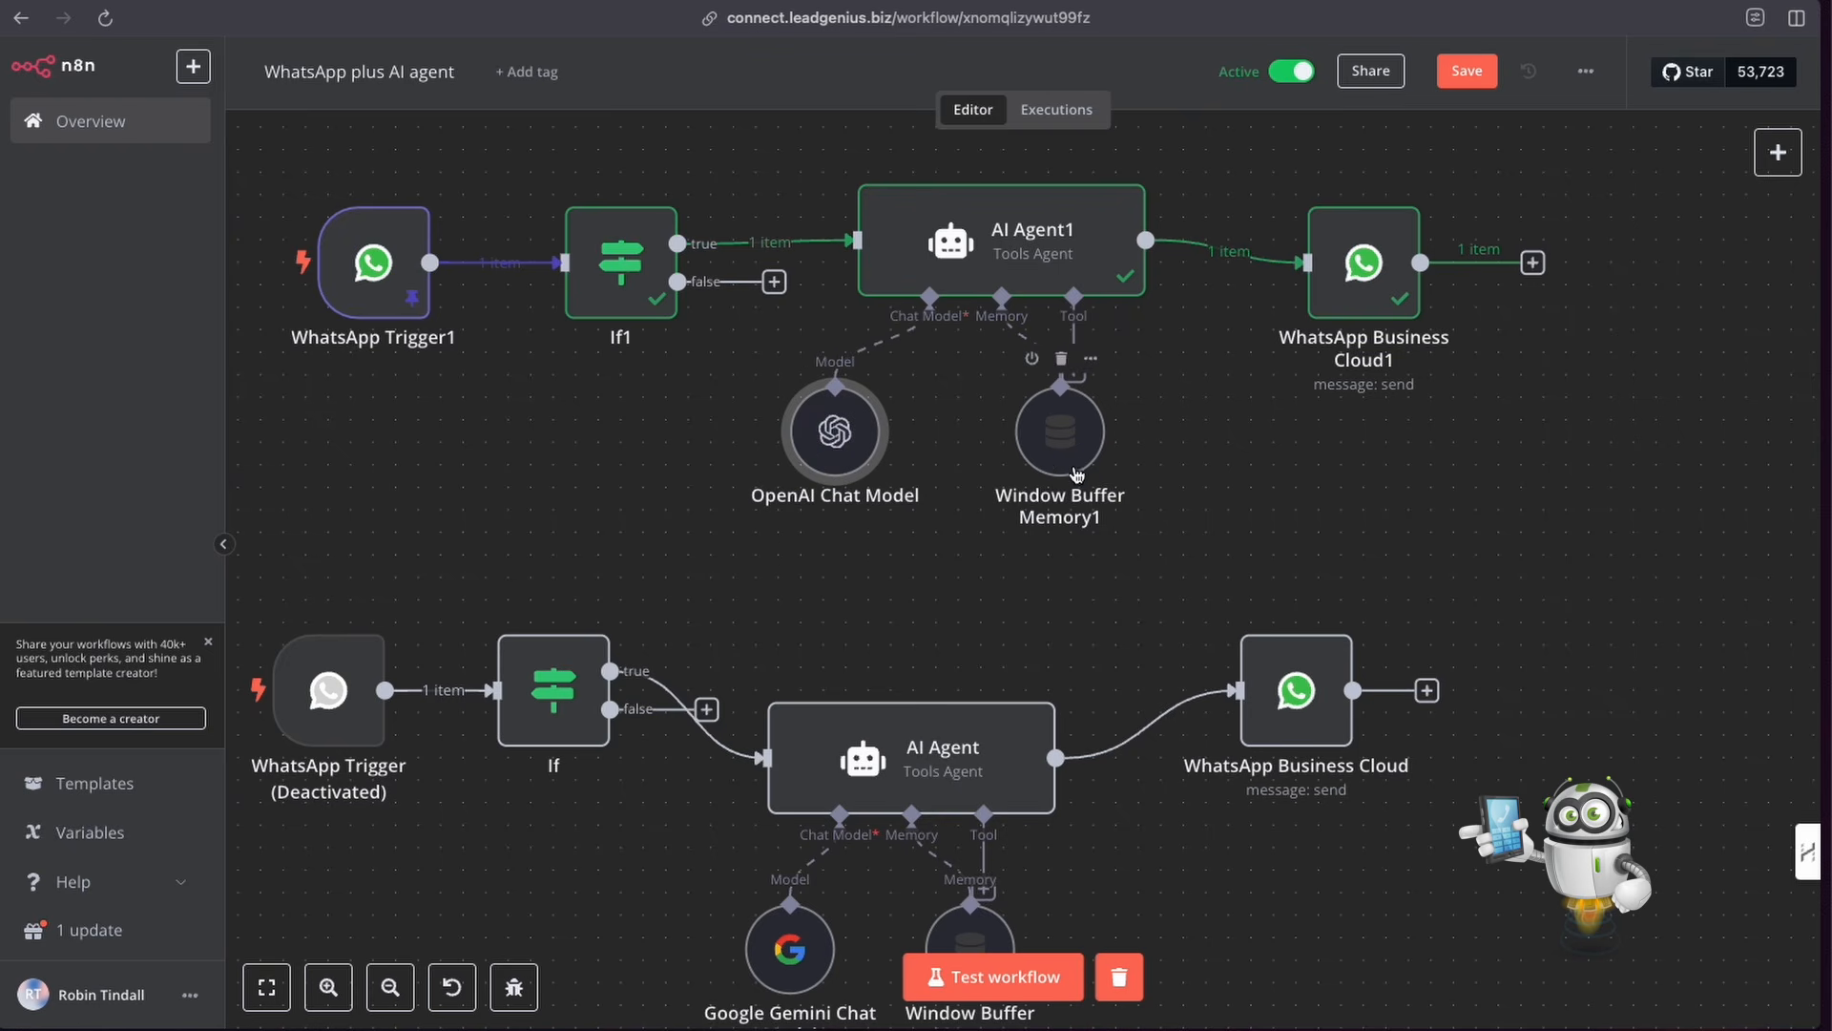
drag(1069, 450, 998, 435)
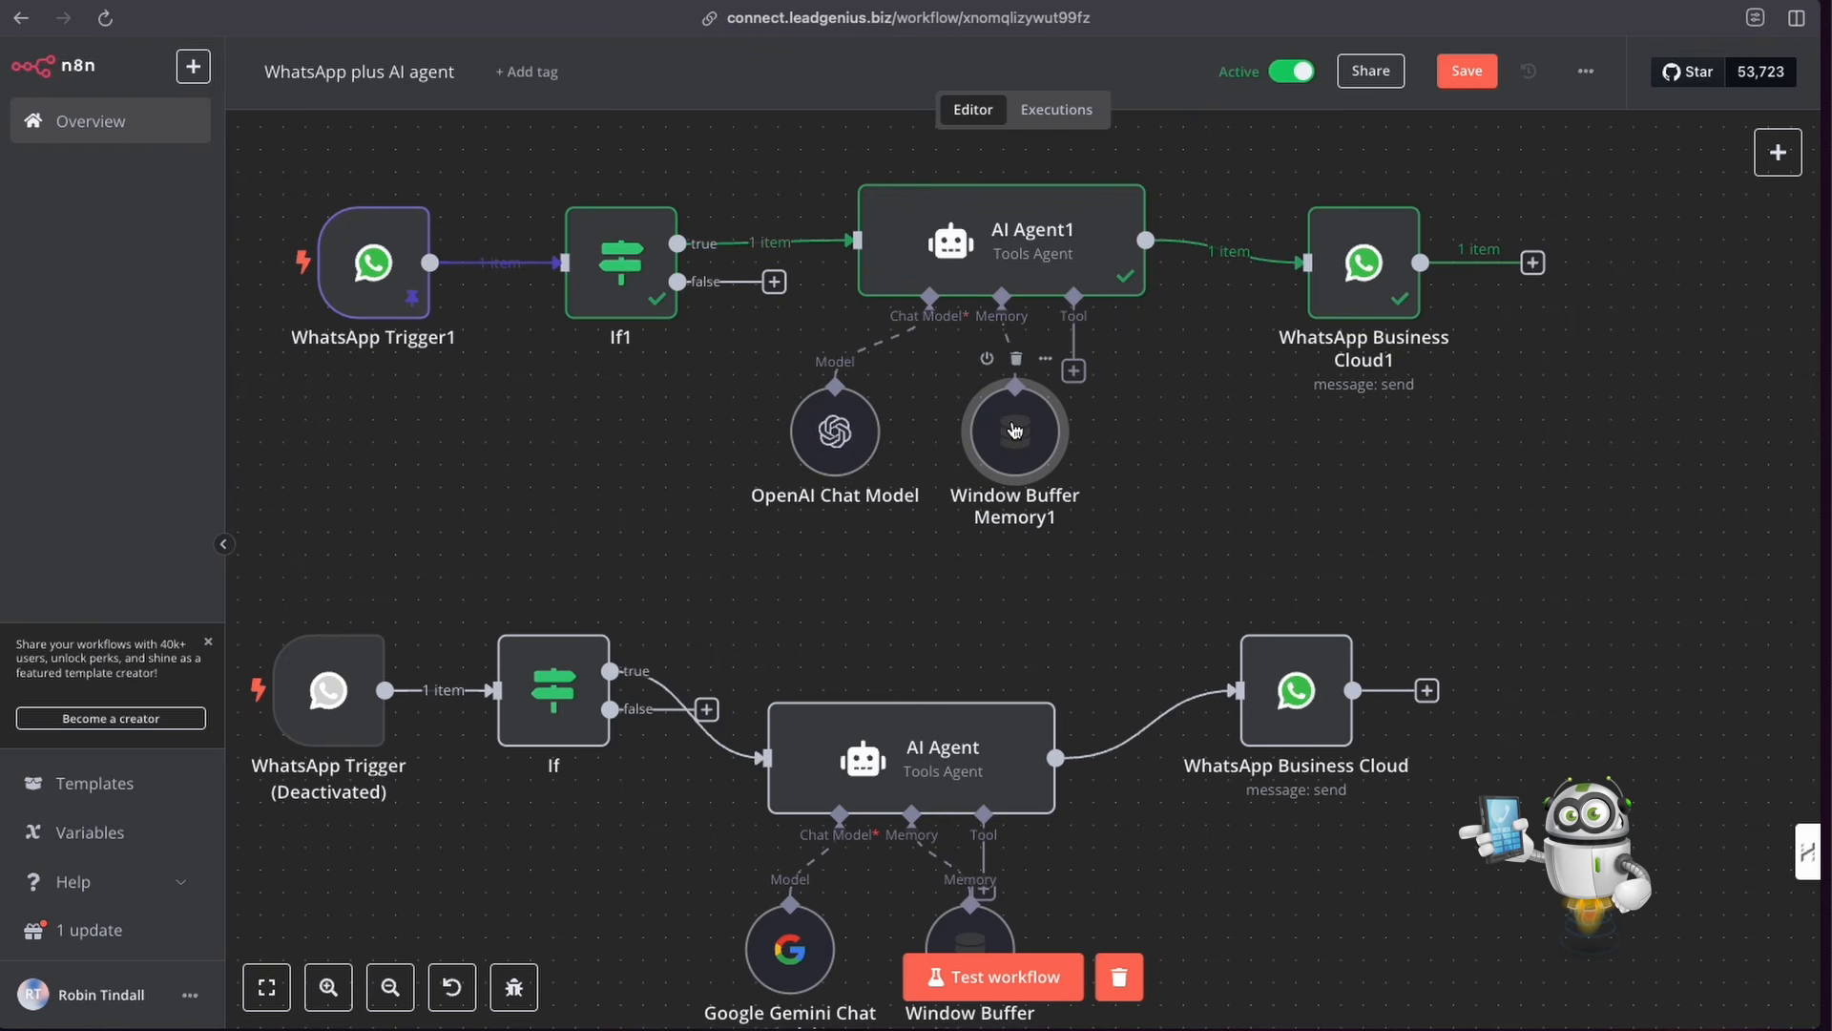
Step: Review the key expression of Window Buffer Memory1 and line AI Agent1 up with If1 and WhatsApp Business Cloud1
double_click(1015, 432)
drag(916, 322, 769, 294)
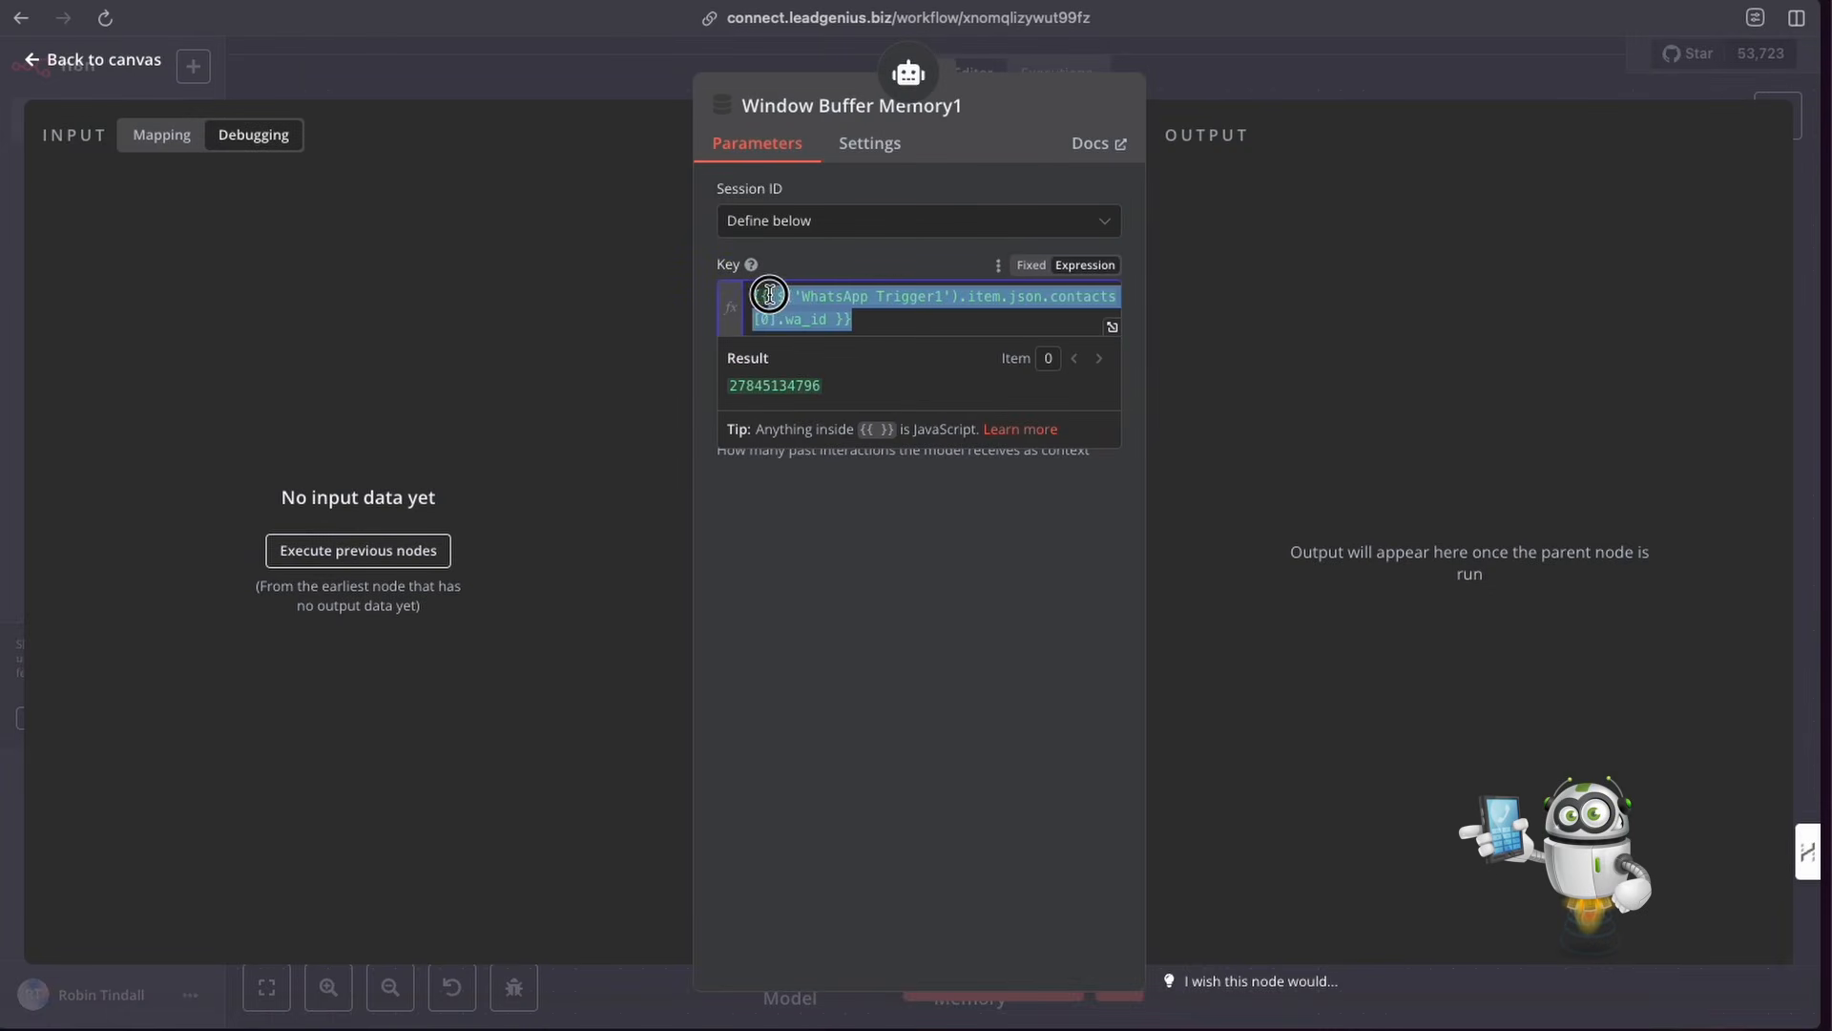
click(1292, 82)
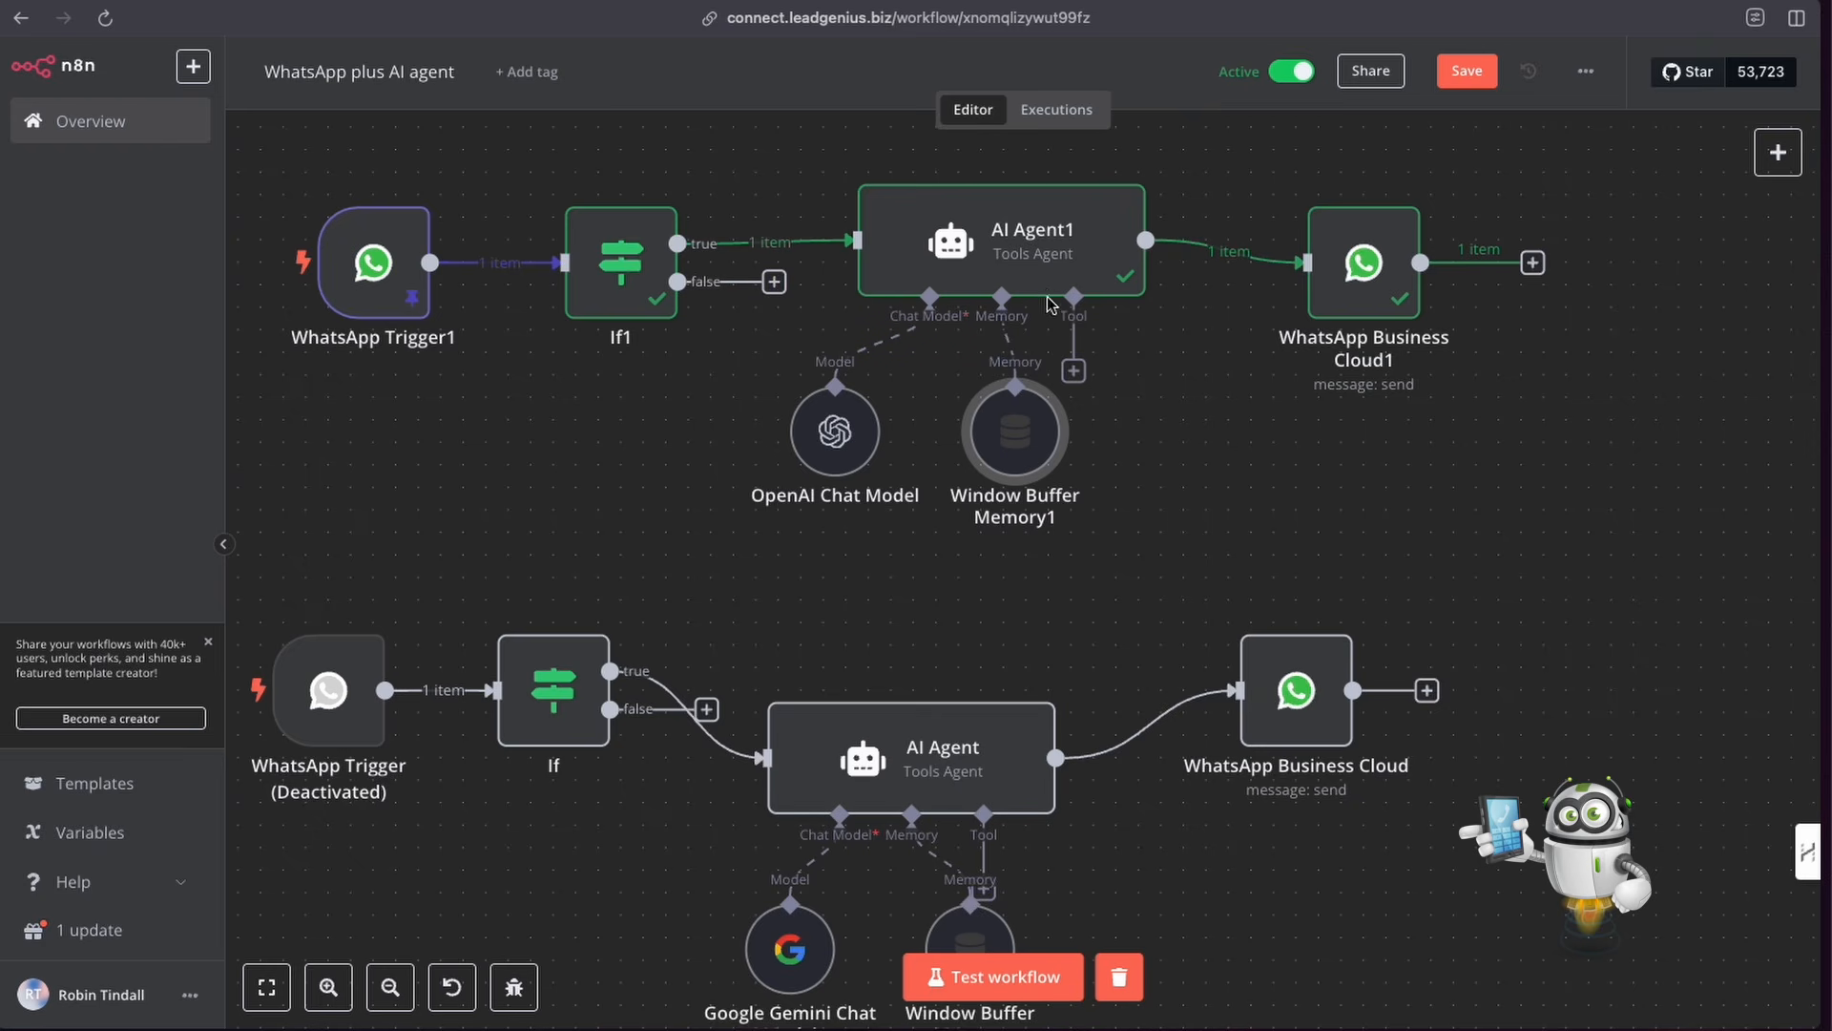
mouse_move(1005, 256)
mouse_down()
mouse_move(1004, 277)
mouse_move(982, 278)
mouse_up()
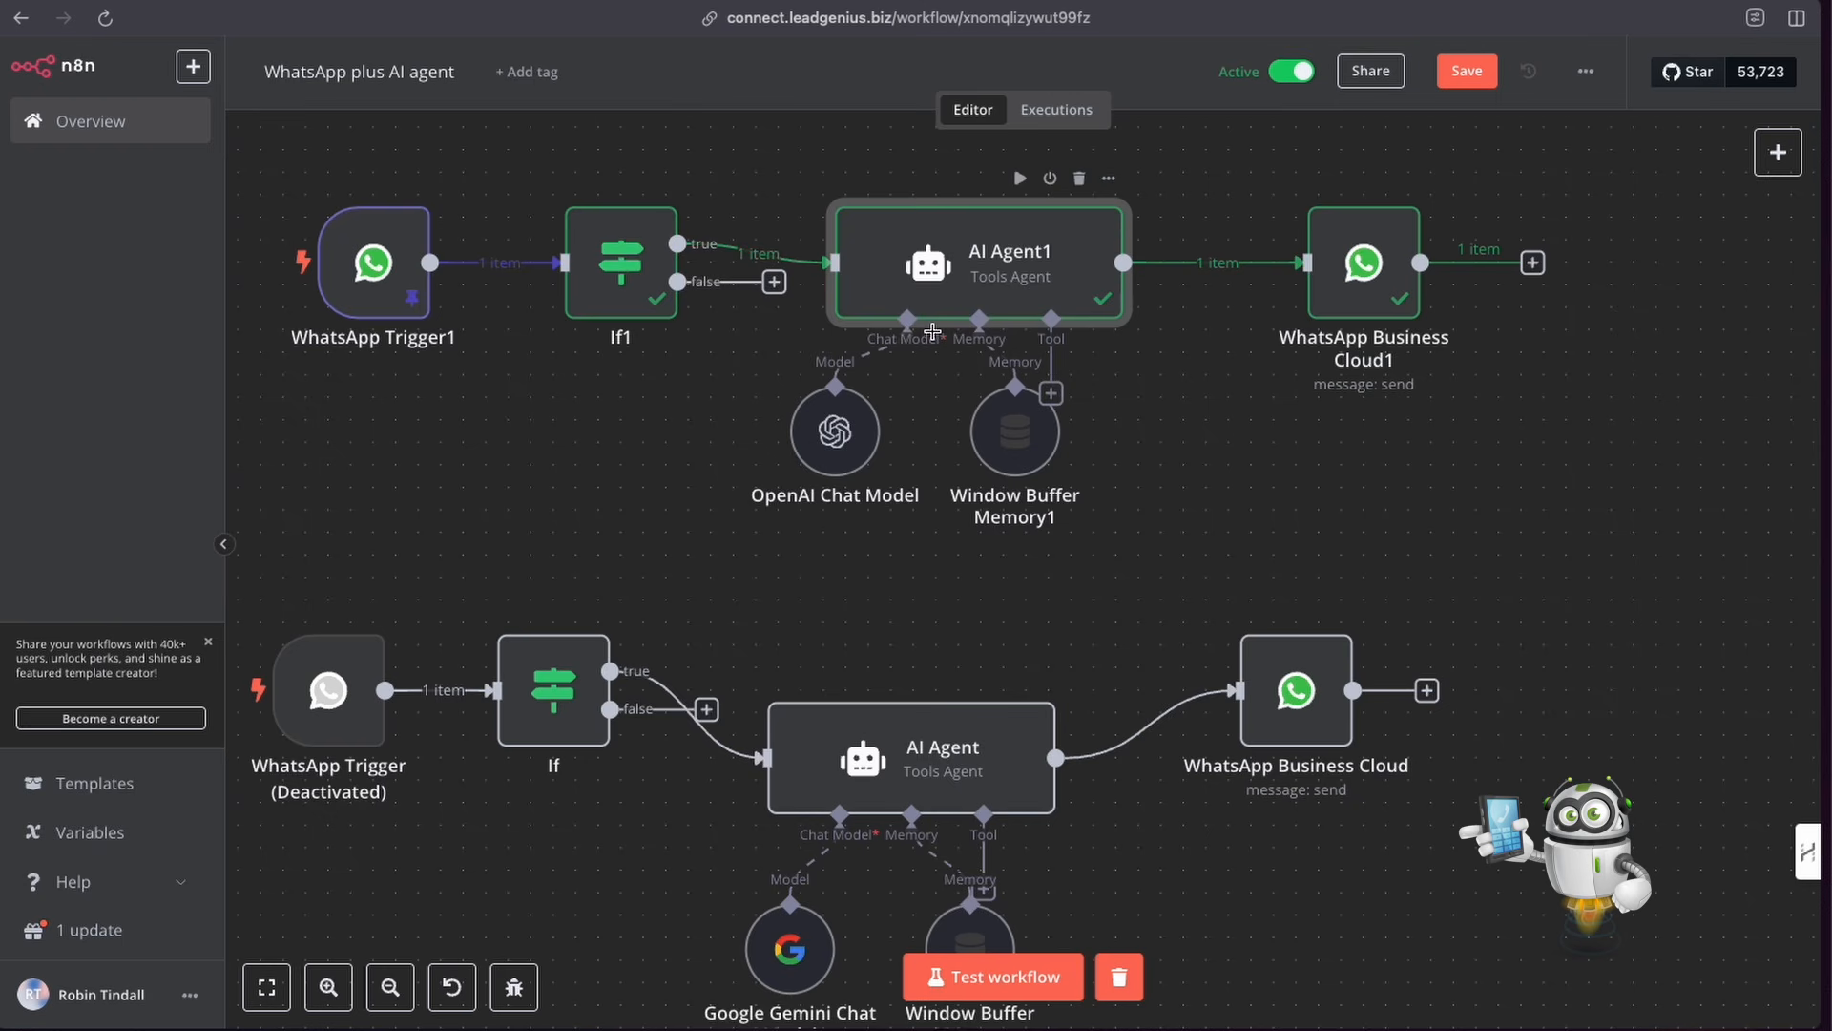
Step: Lower OpenAI Chat Model and Window Buffer Memory1 and shift them left so they sit side by side beneath AI Agent1
drag(829, 441, 782, 465)
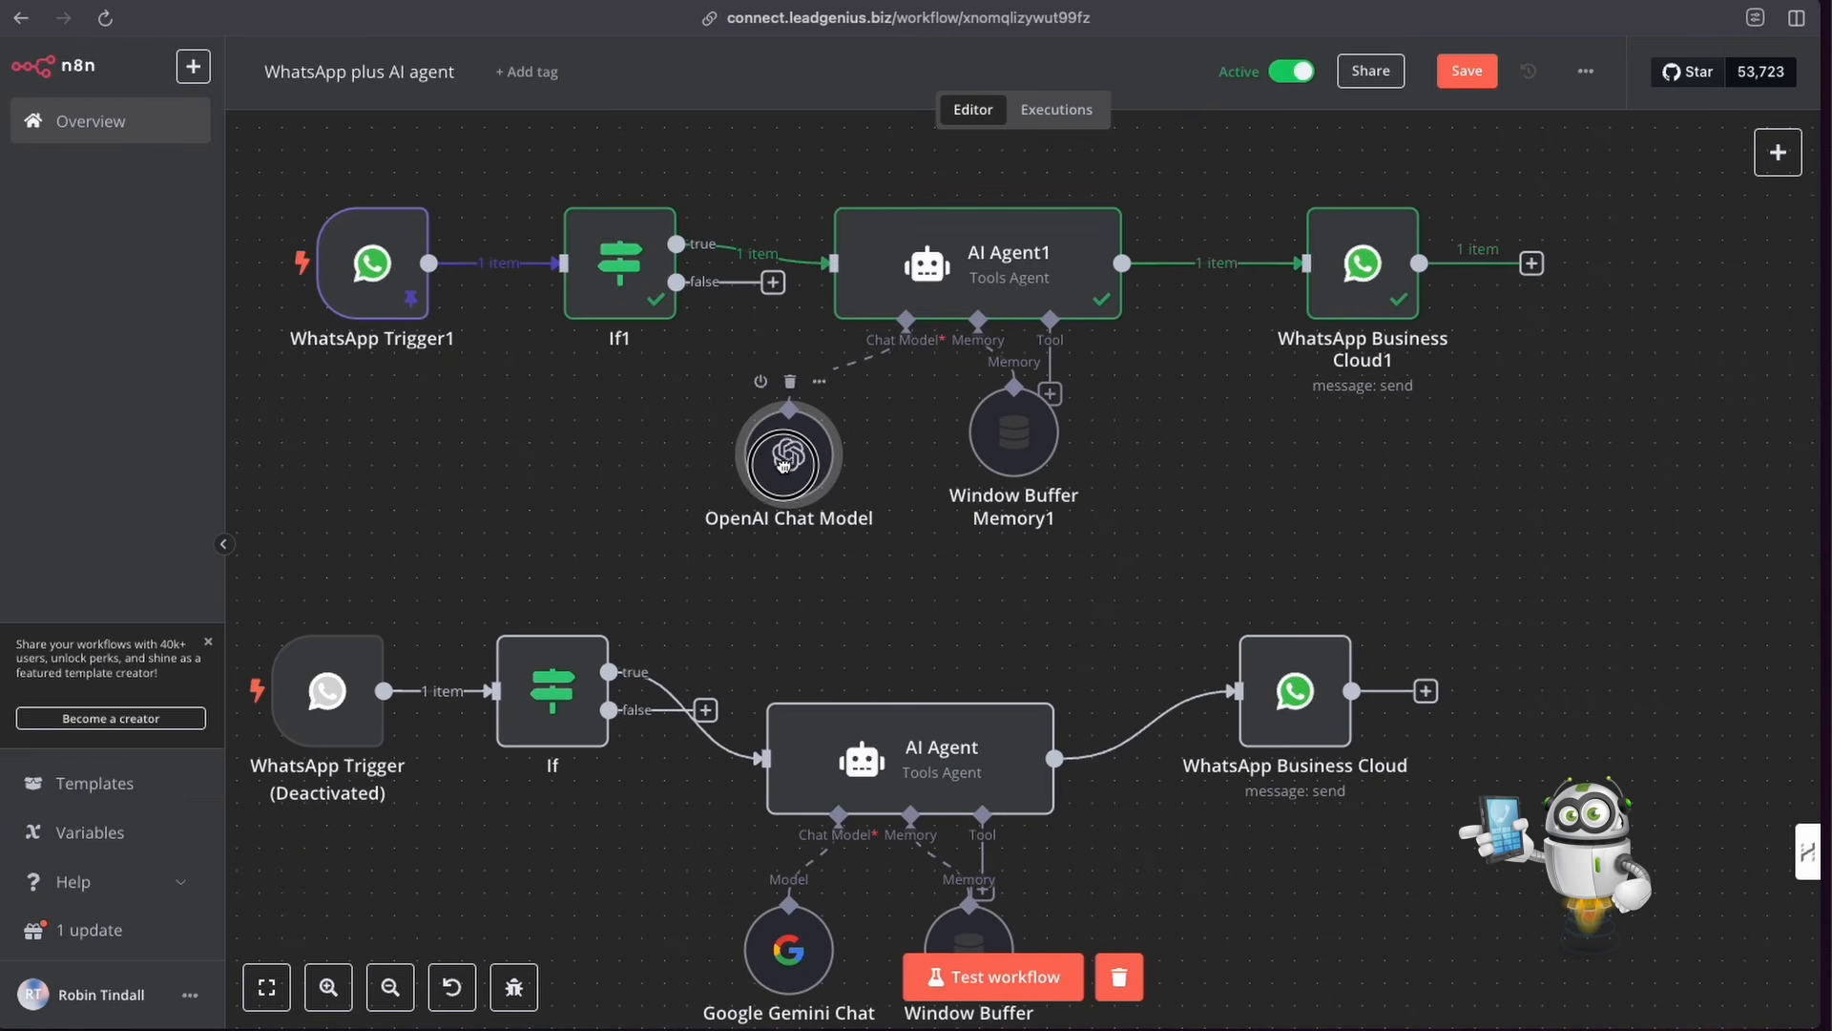
drag(996, 440, 996, 509)
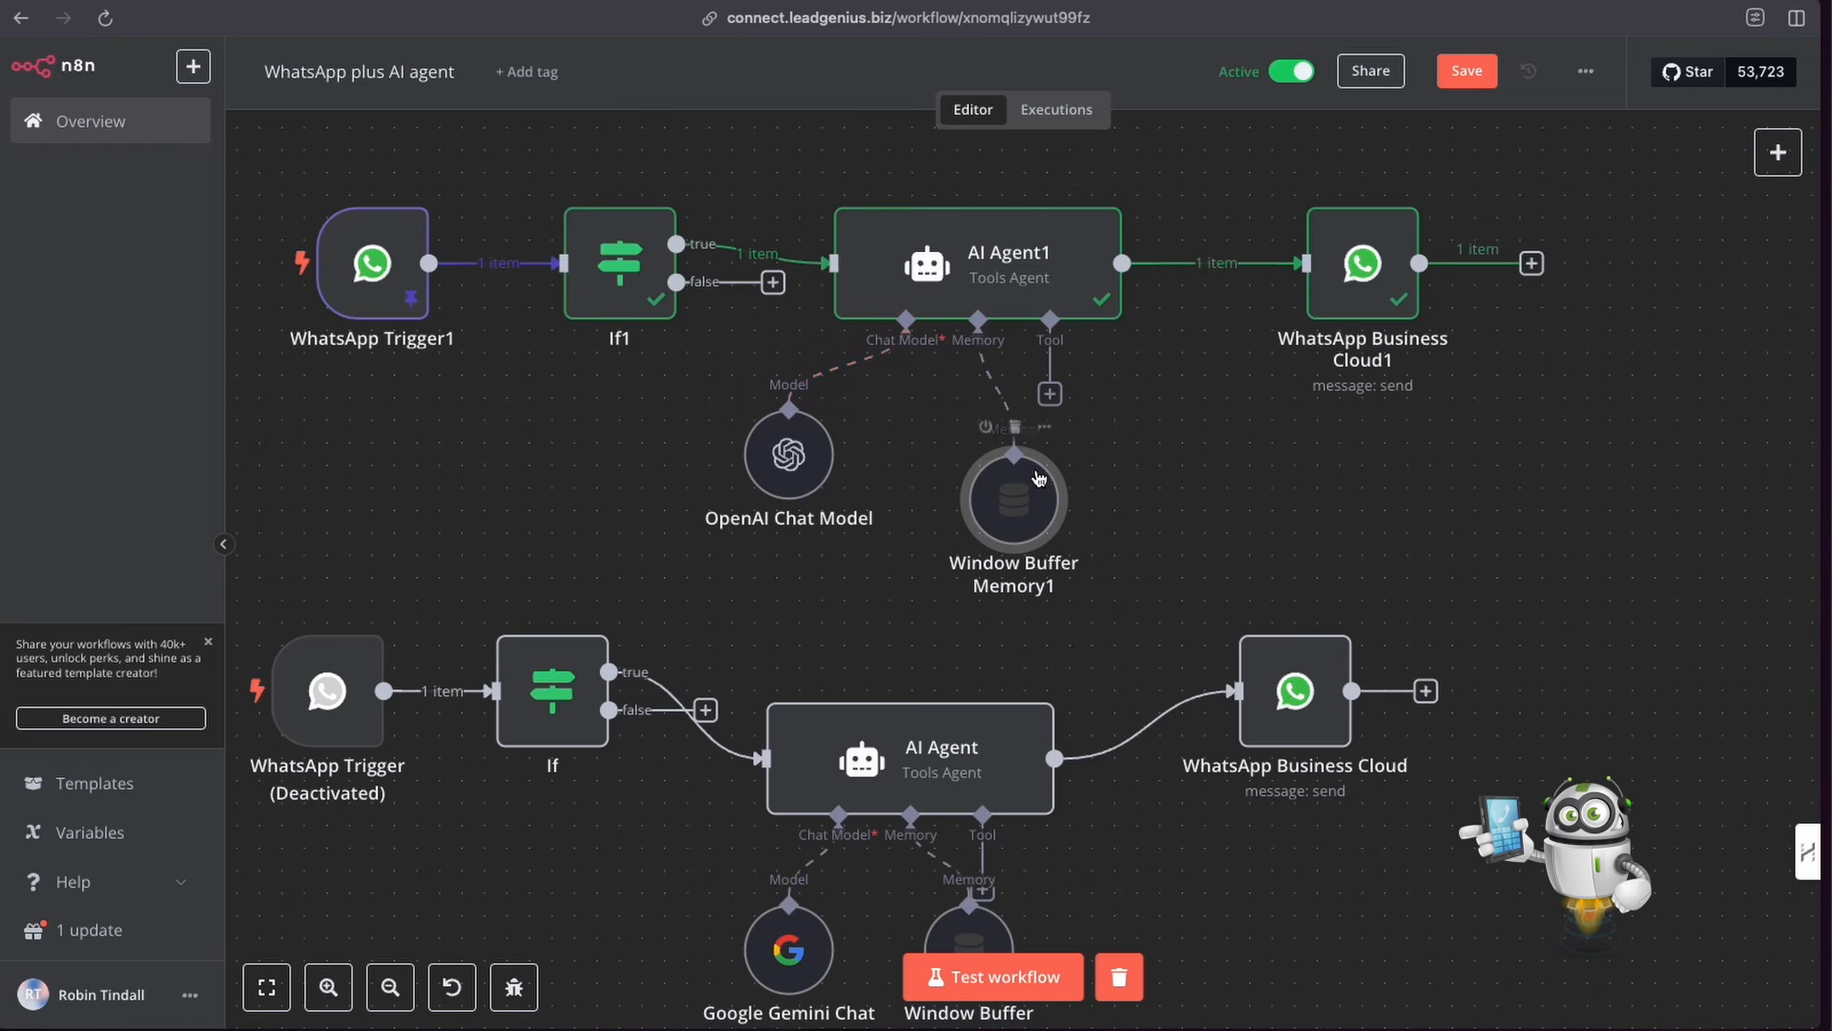
drag(1027, 527, 978, 479)
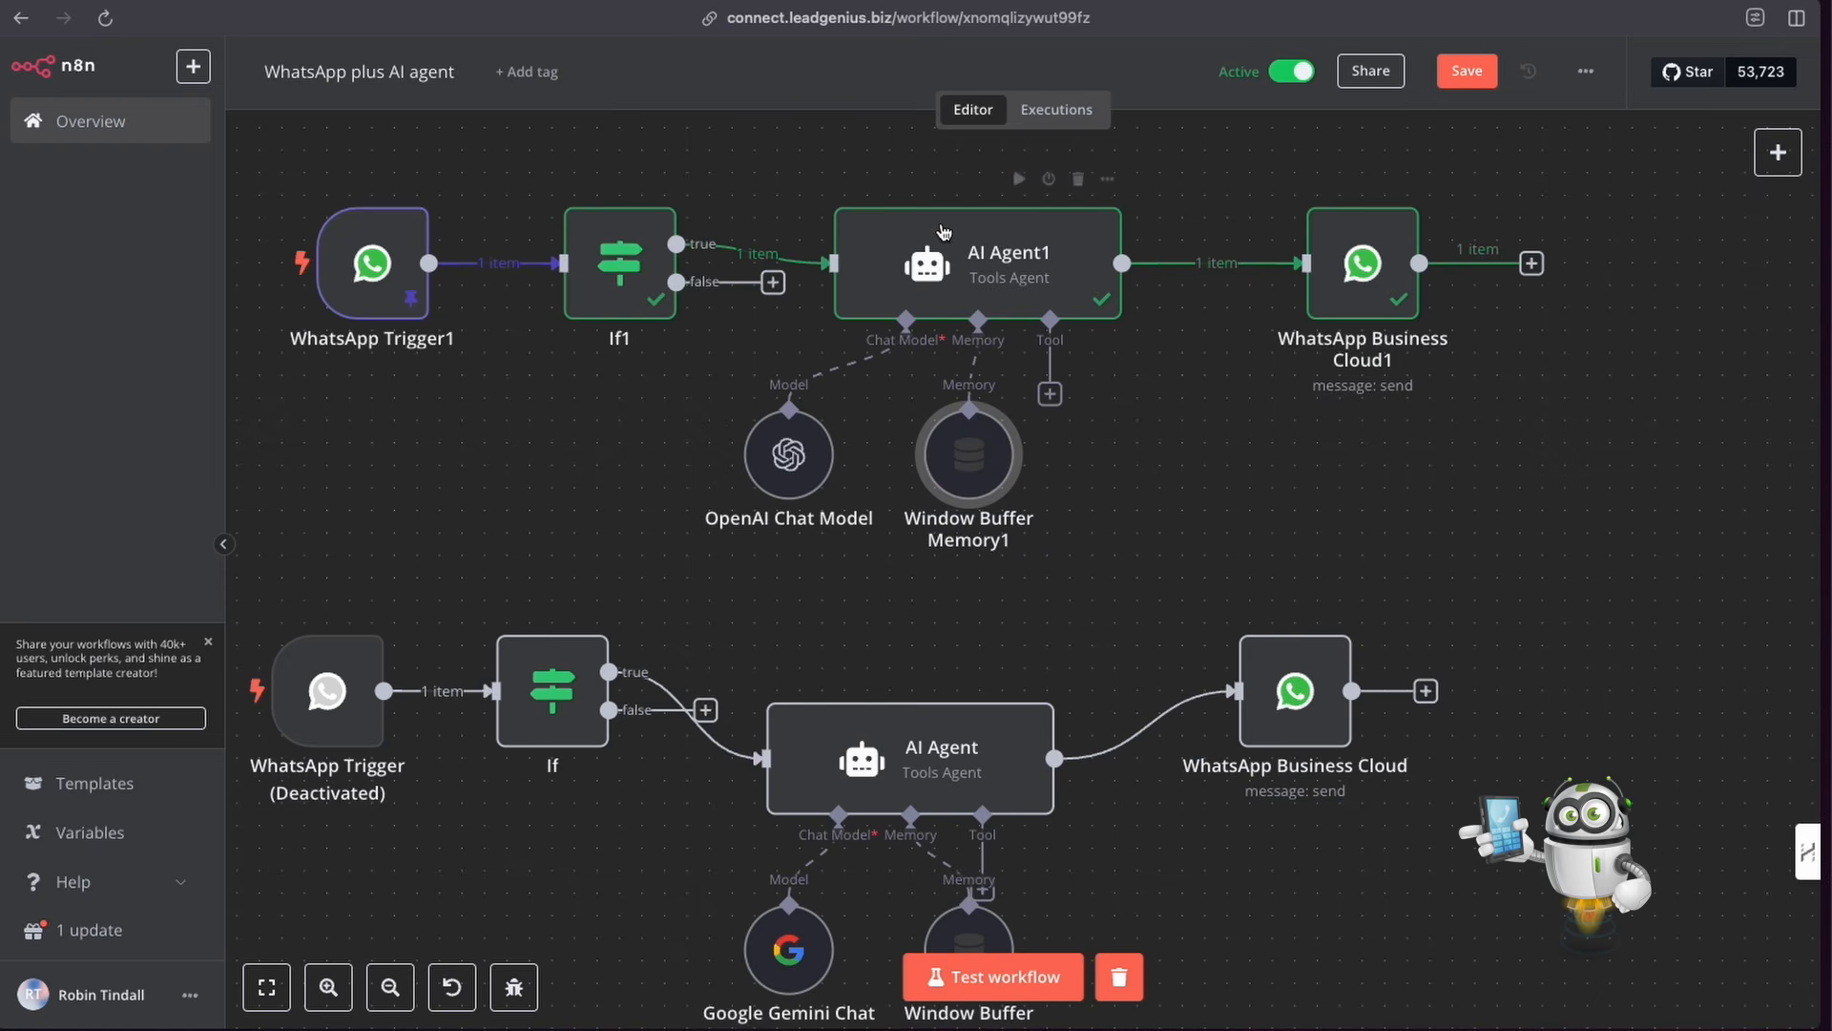
Step: Review the session key expression of Window Buffer Memory1 and save the workflow
double_click(979, 461)
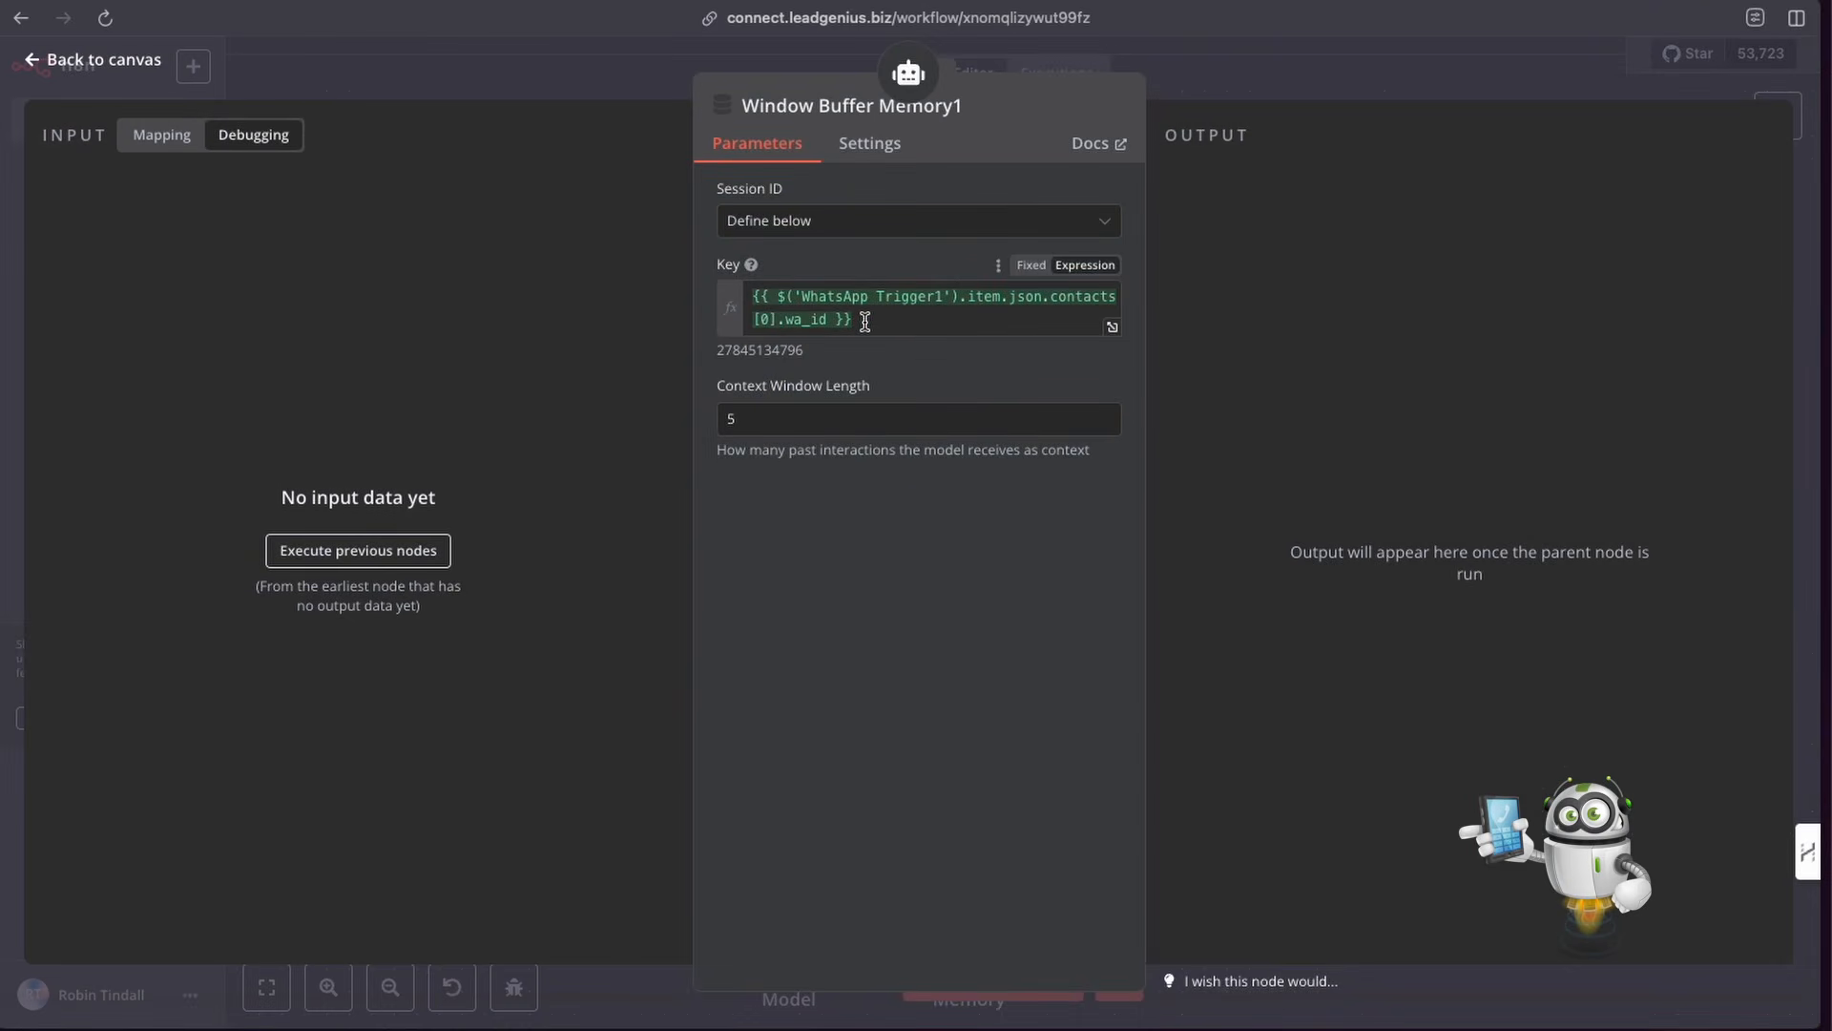
click(1186, 80)
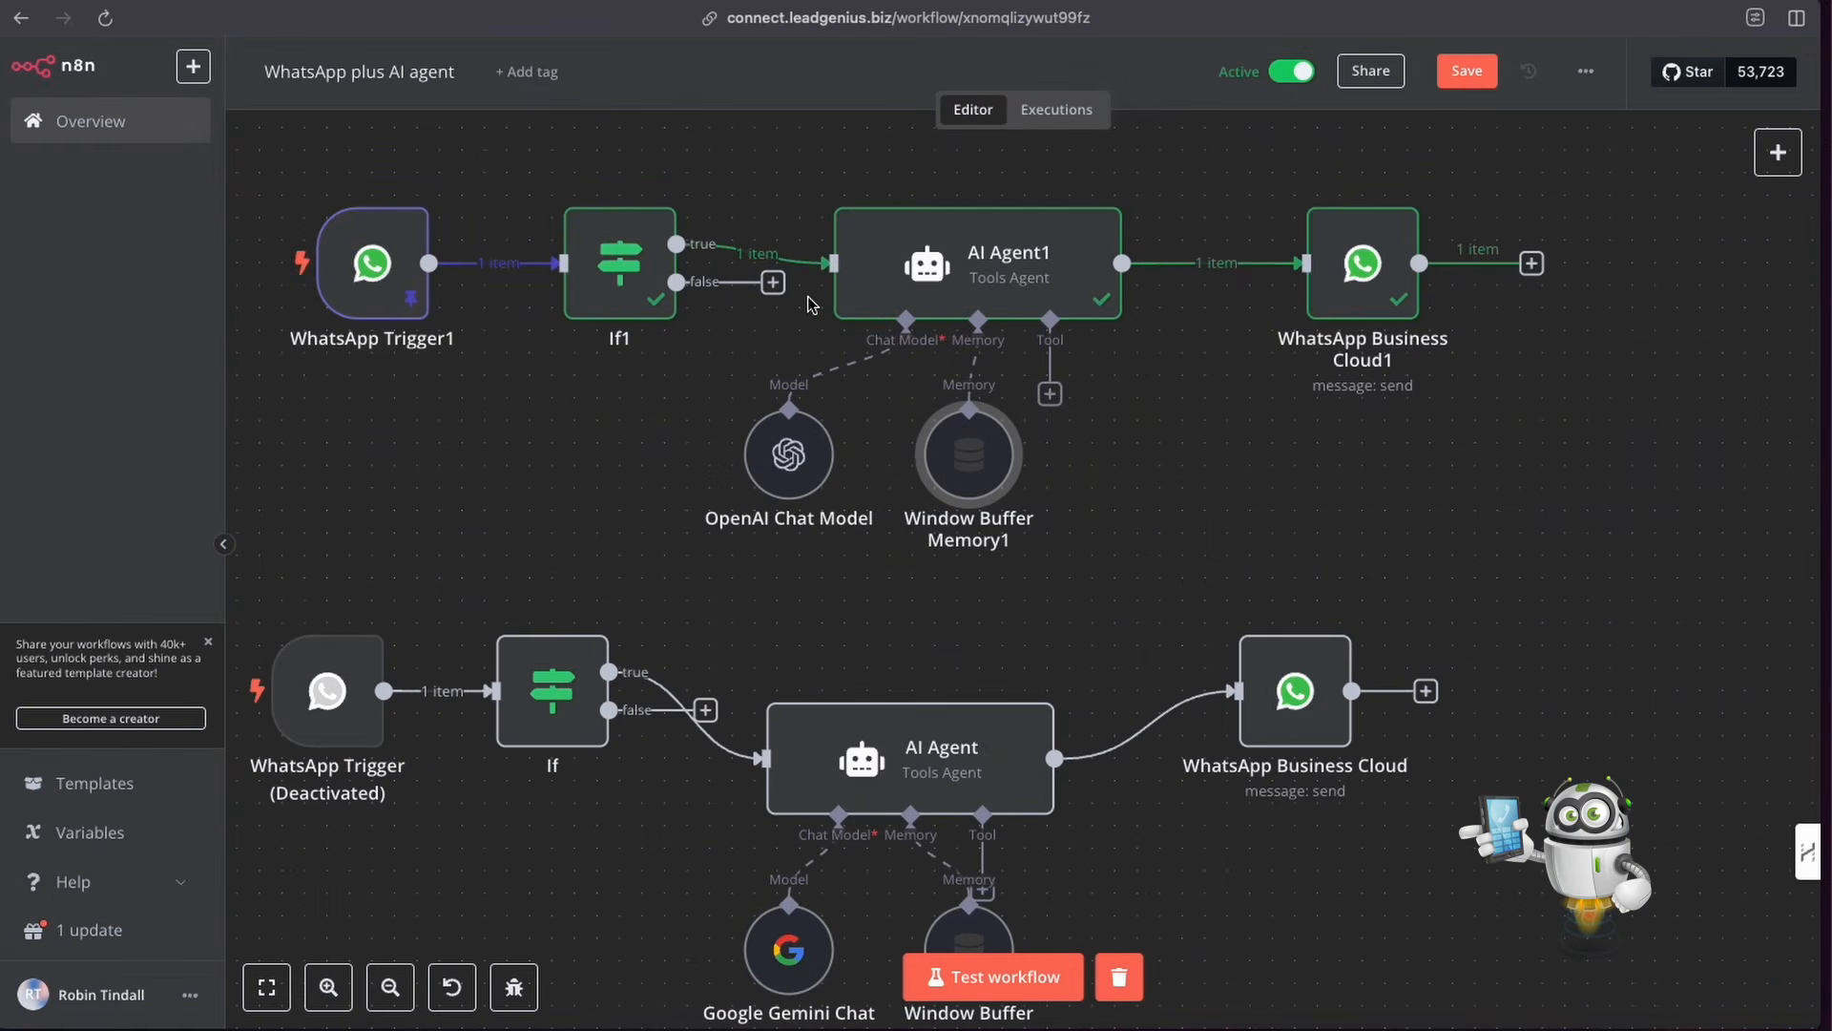
click(1459, 84)
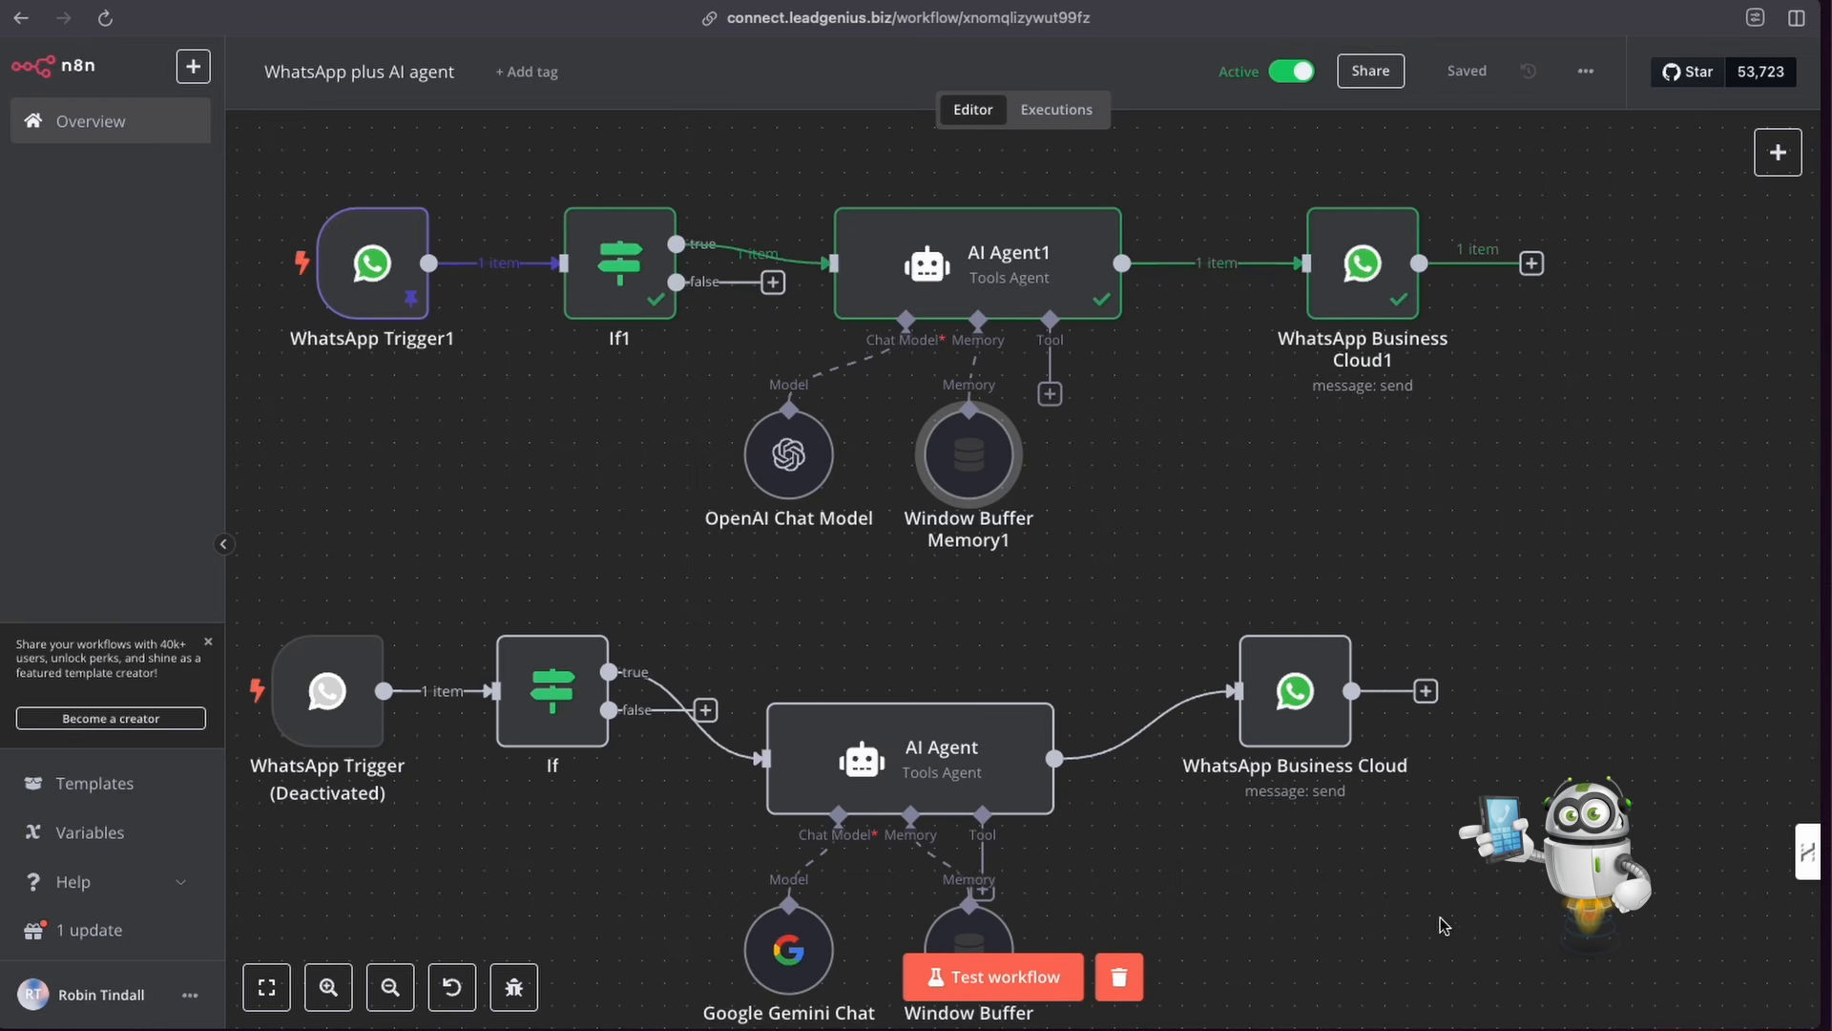
scroll(908, 288, left, 1)
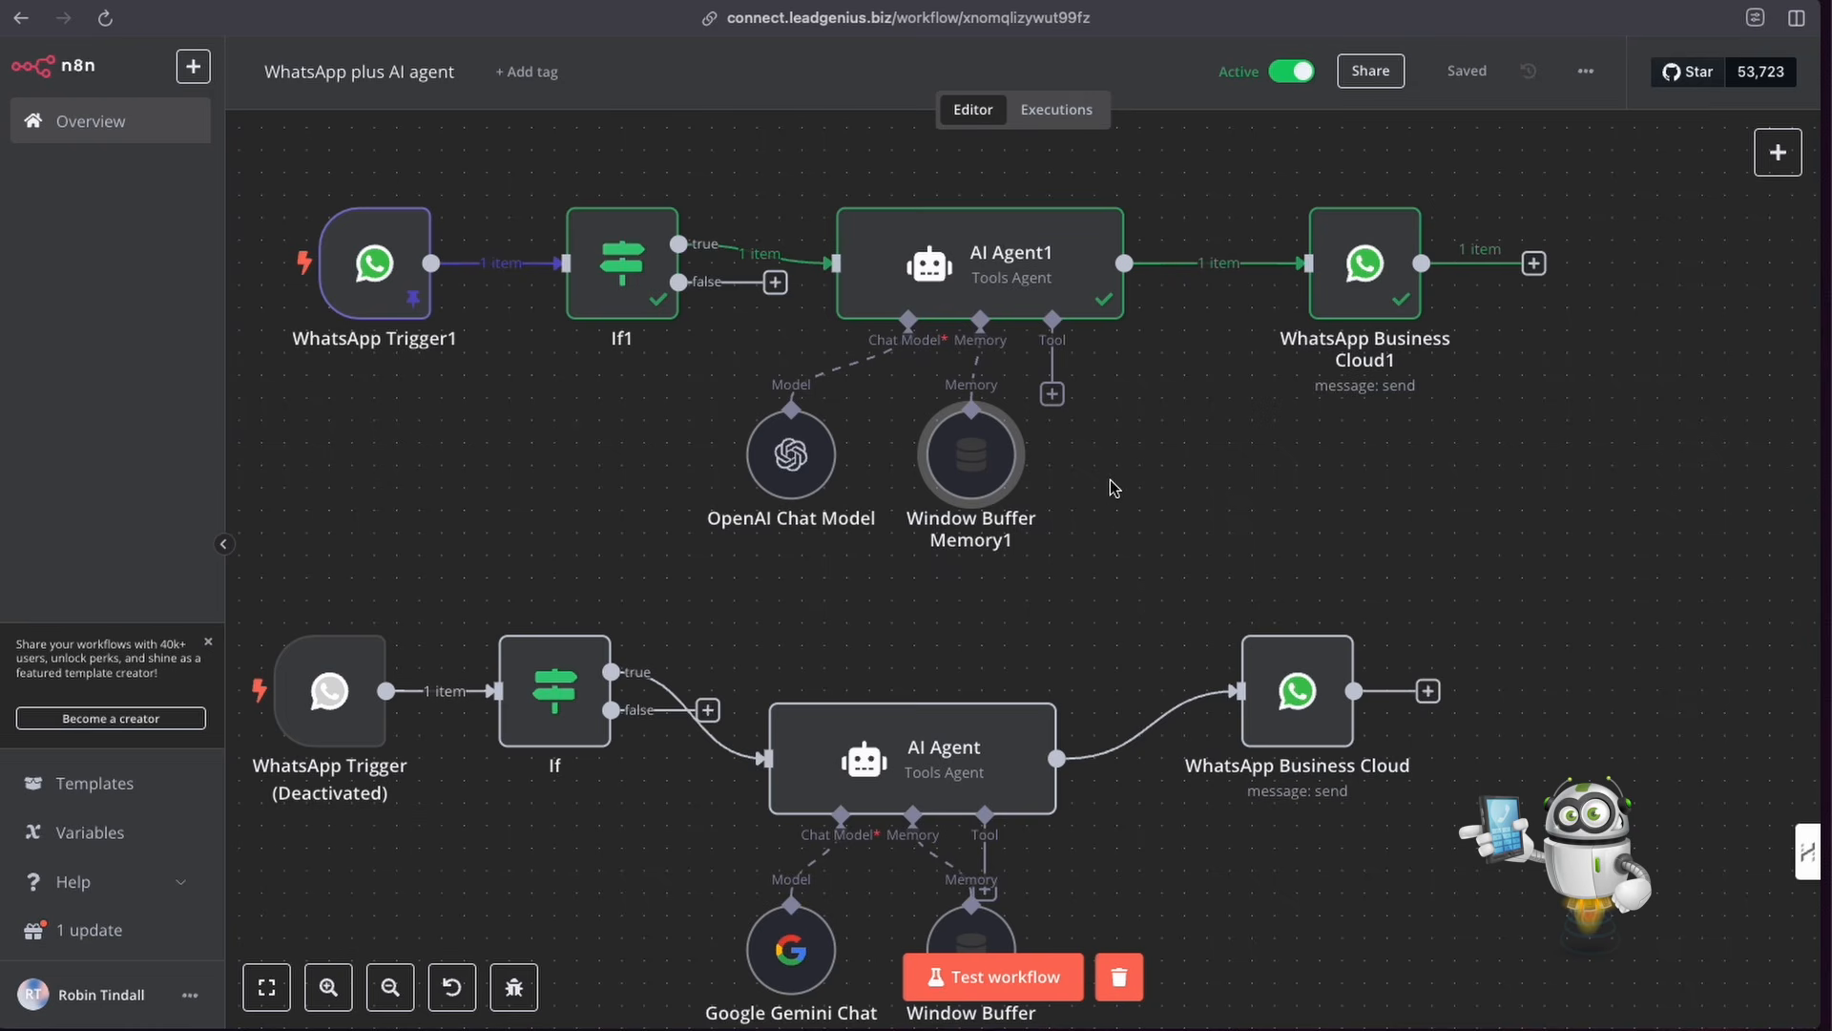
mouse_move(1017, 456)
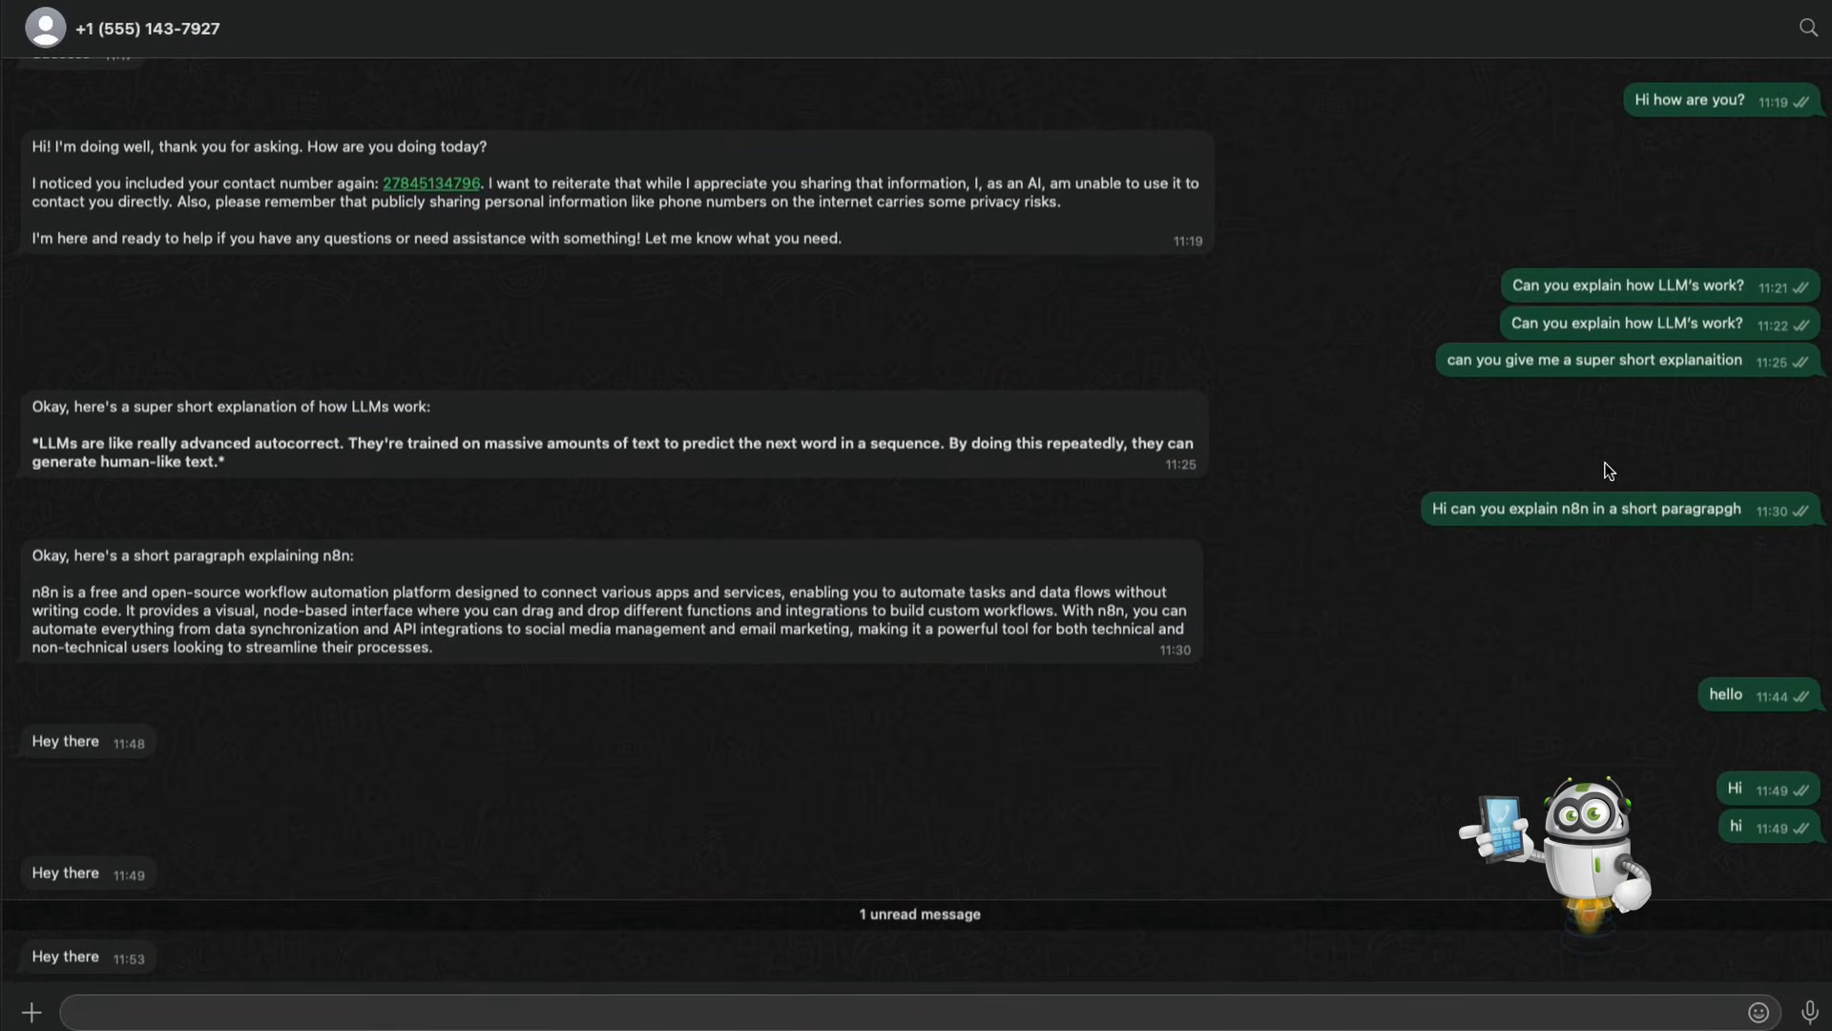
mouse_move(1391, 490)
drag(1435, 512, 1739, 517)
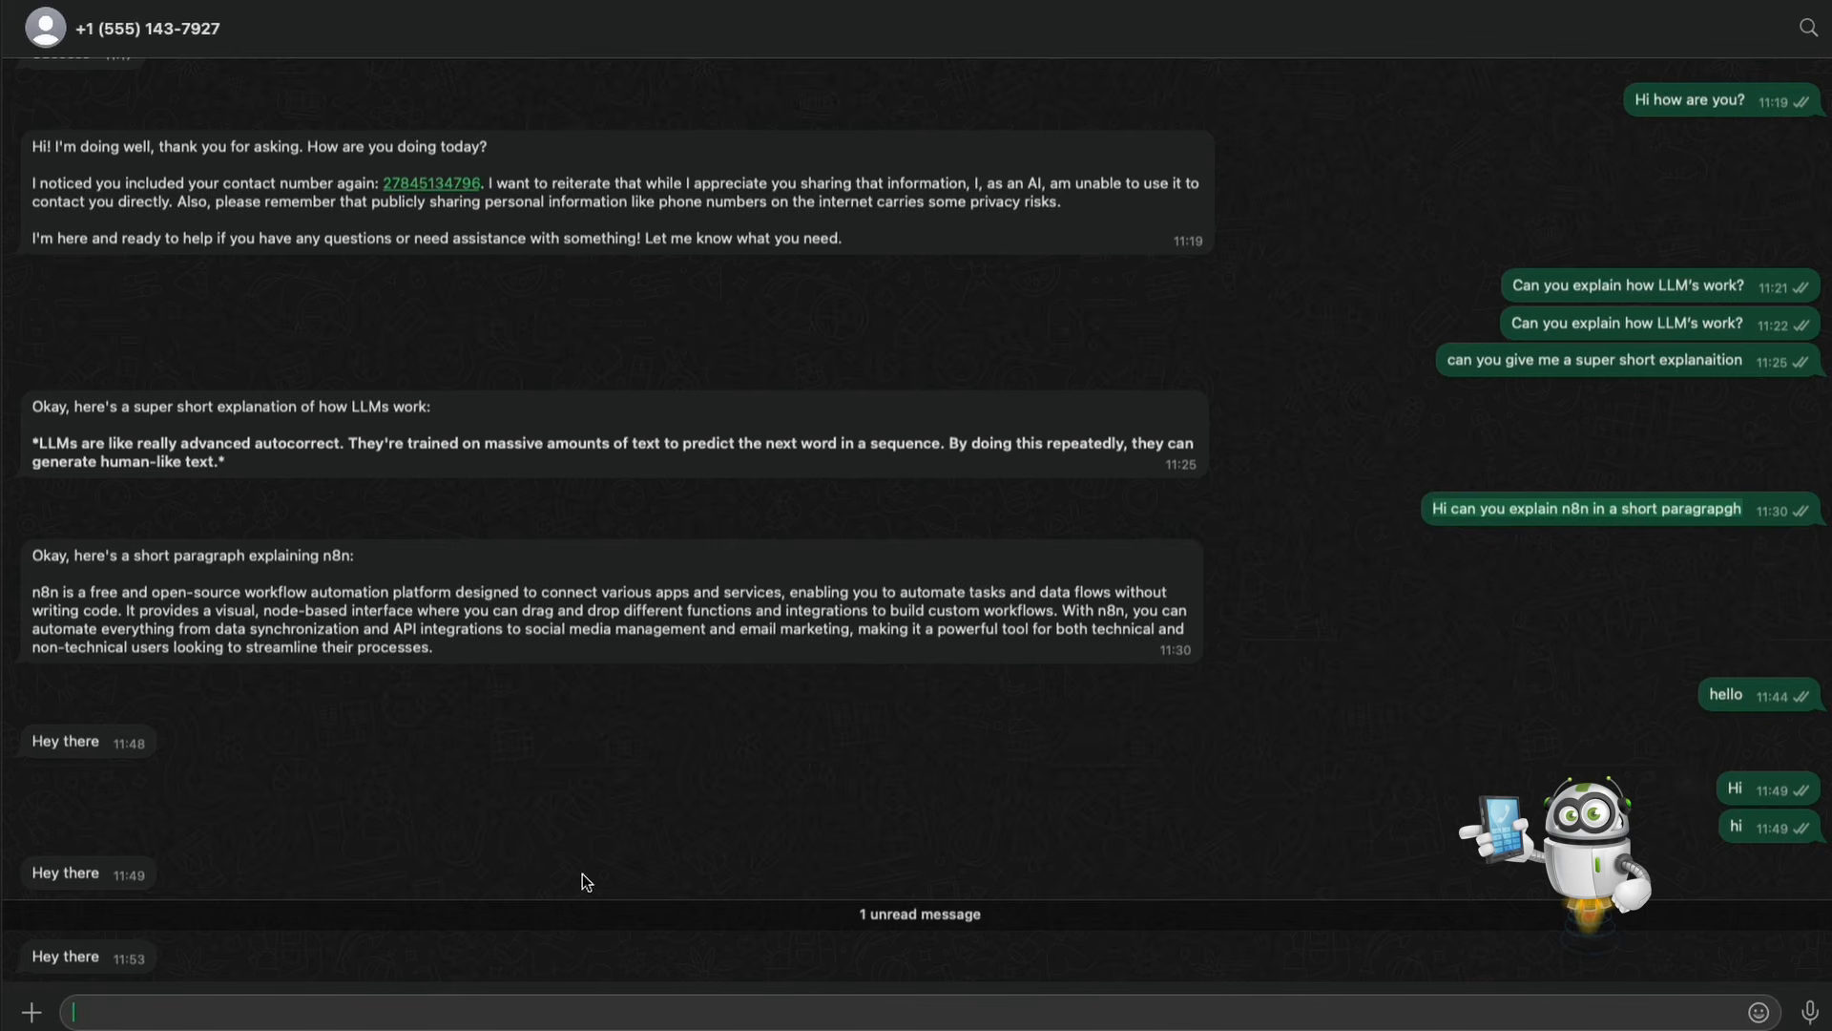
text({{ $('WhatsApp Trigger').item.json.contacts[0].wa_id }})
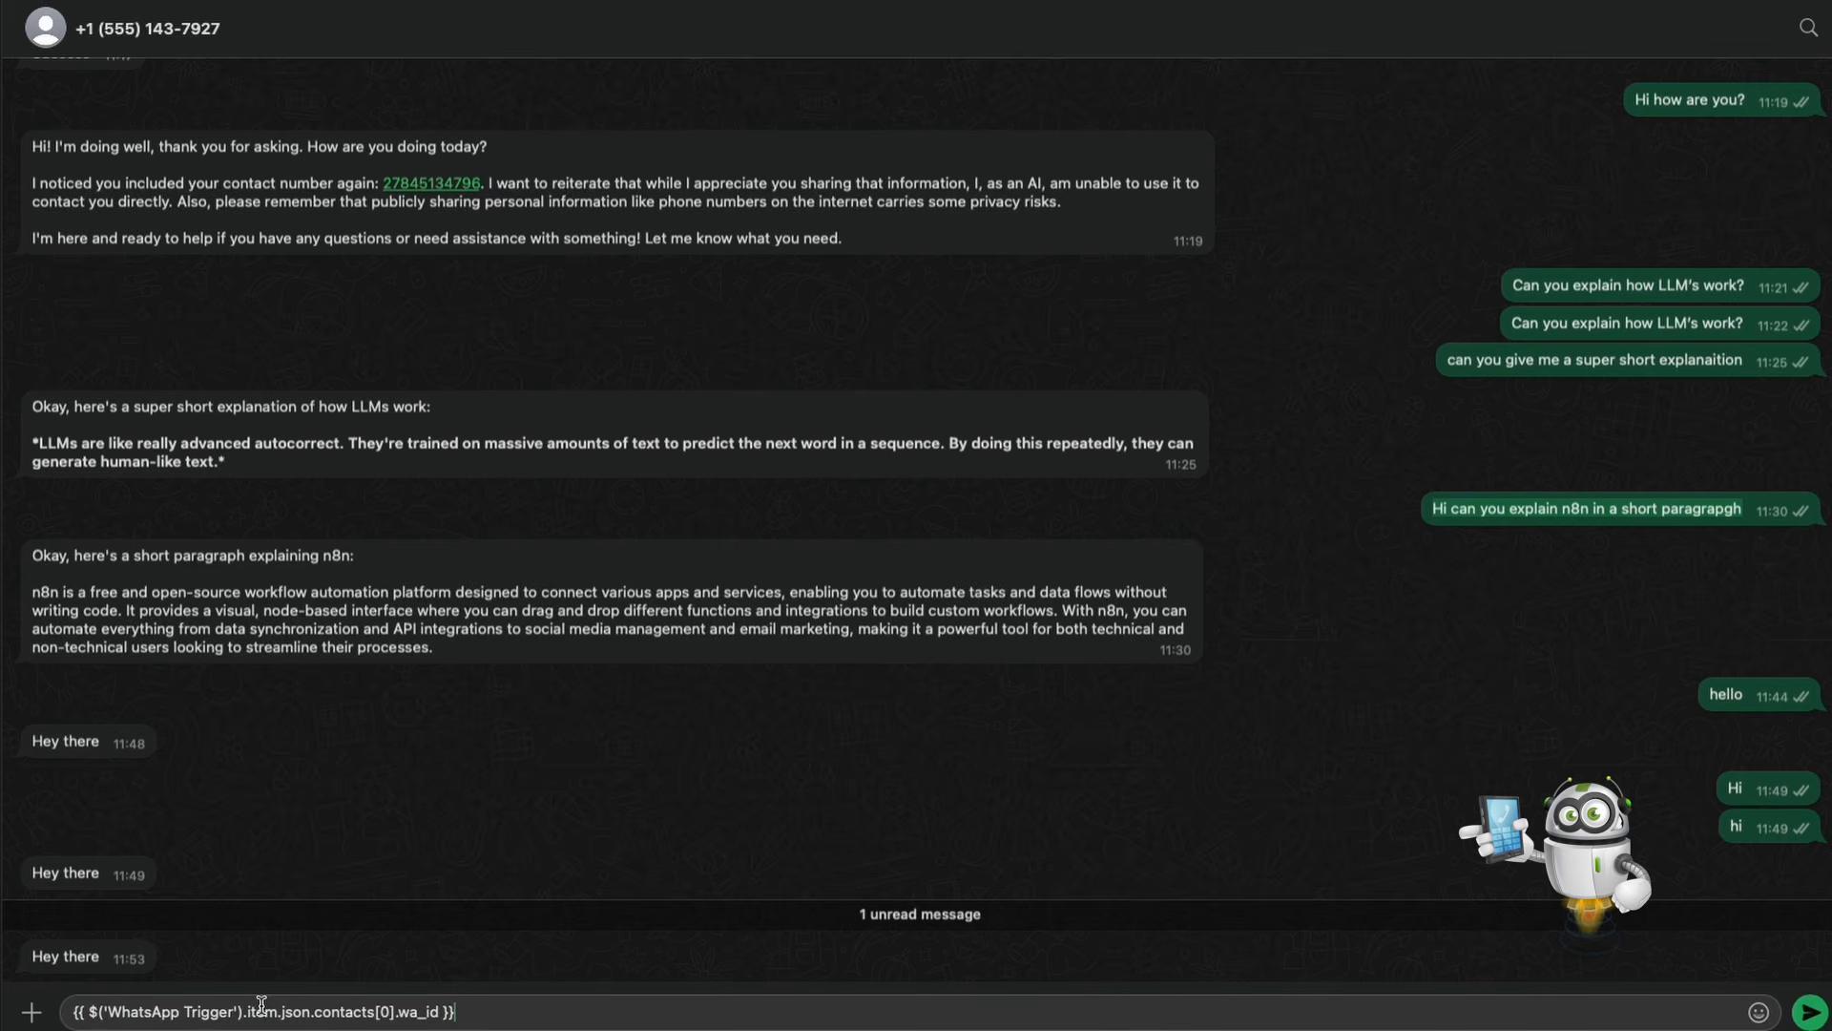
drag(486, 1004, 38, 1009)
key(BackSpace)
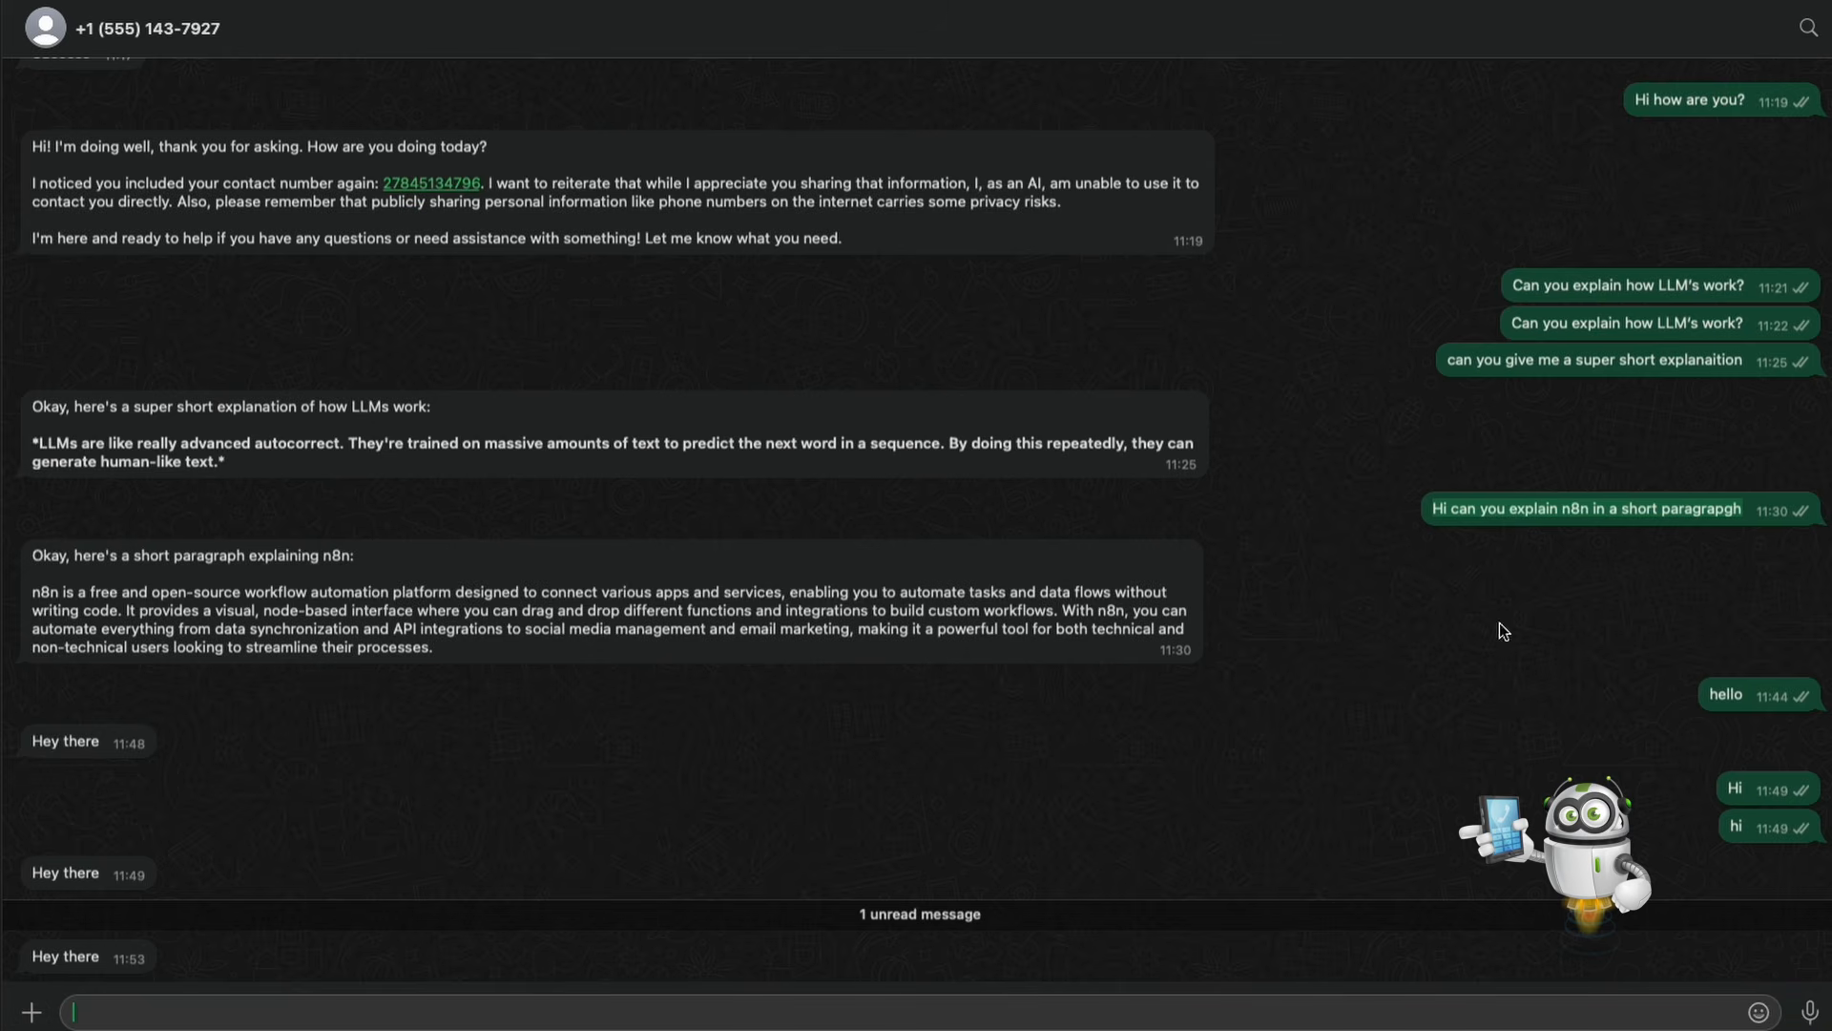
Step: In the WhatsApp chat, copy the earlier message "Hi can you explain n8n in a short paragrapgh", send it again and check the reply
right_click(1569, 508)
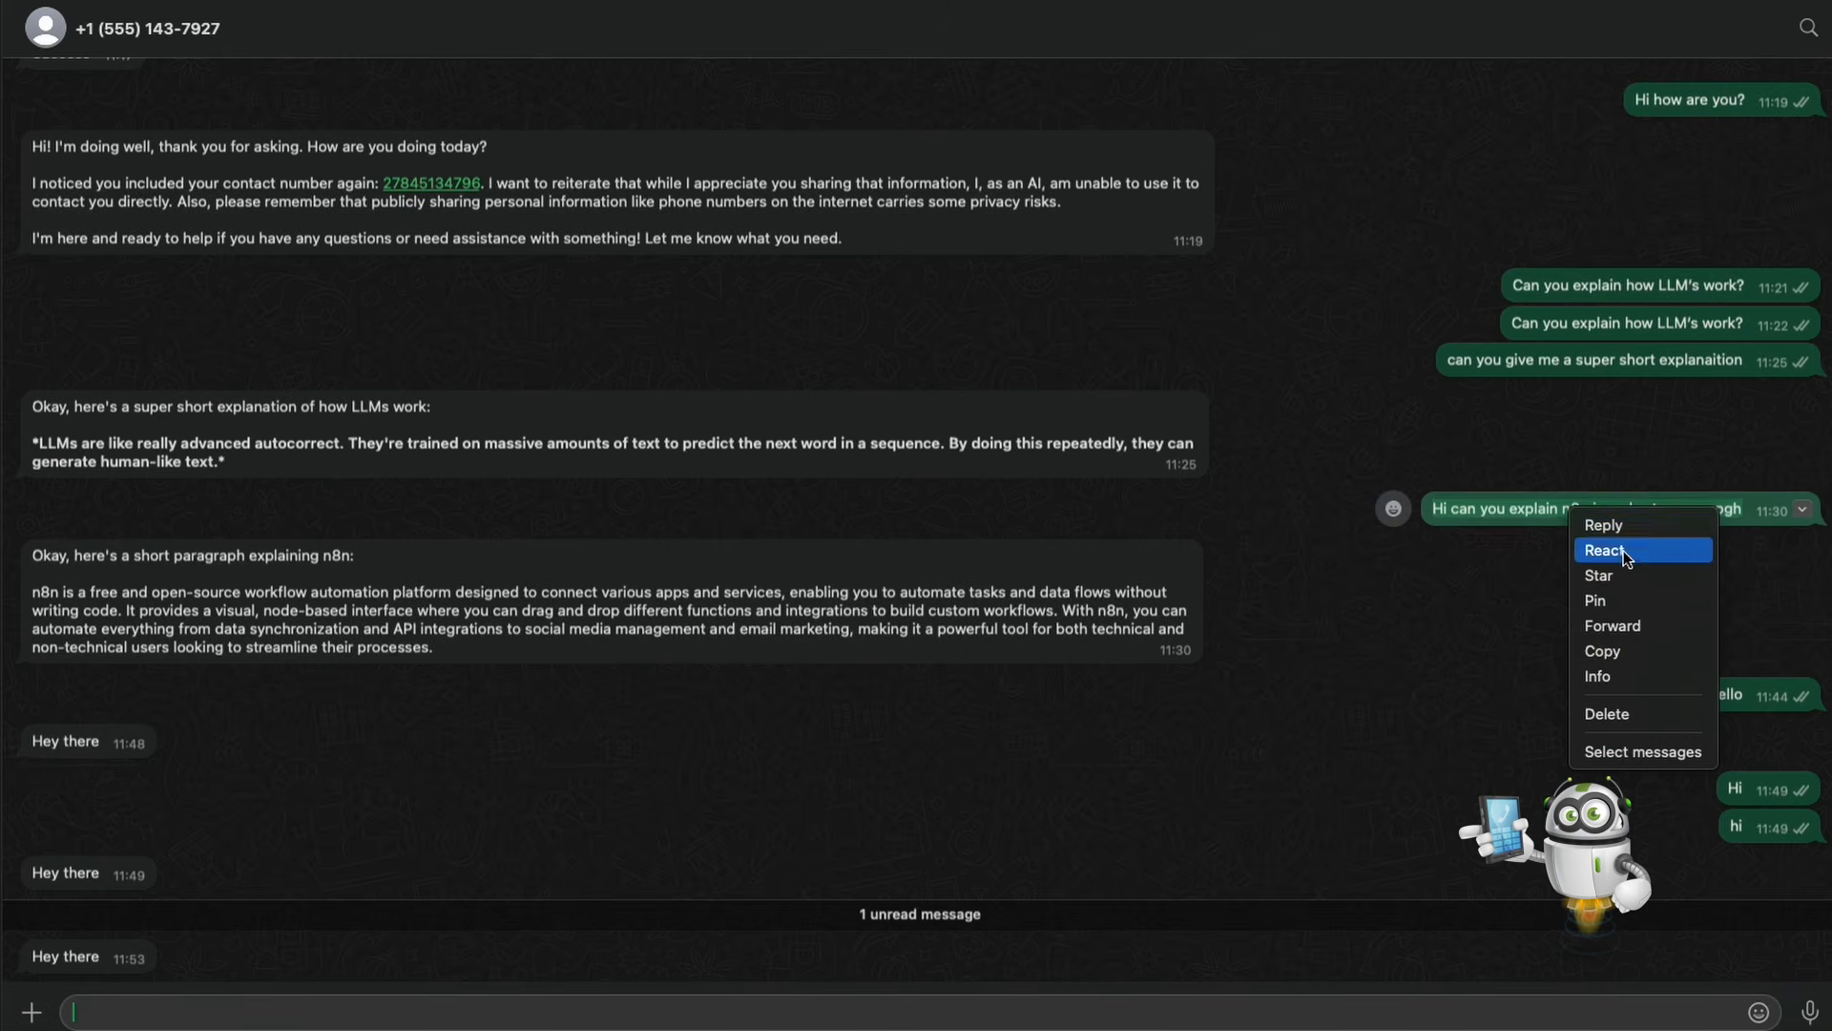
click(1616, 653)
key(ctrl+v)
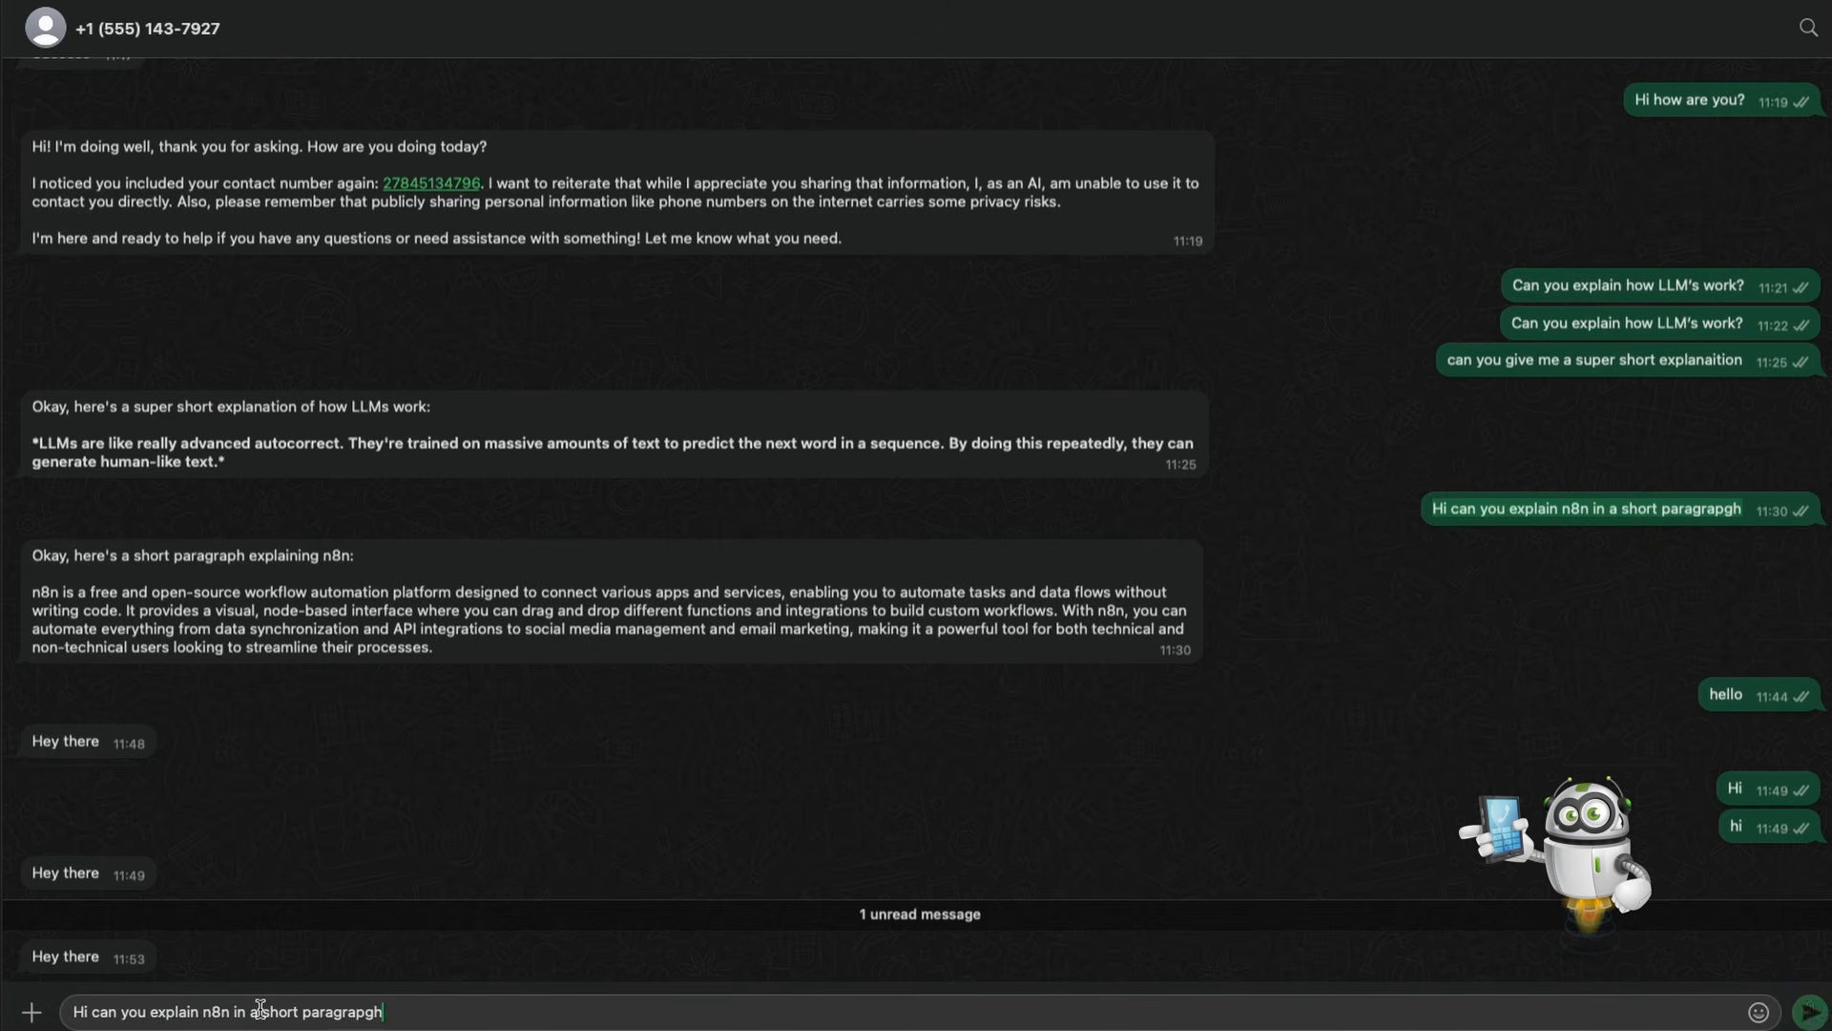
key(Return)
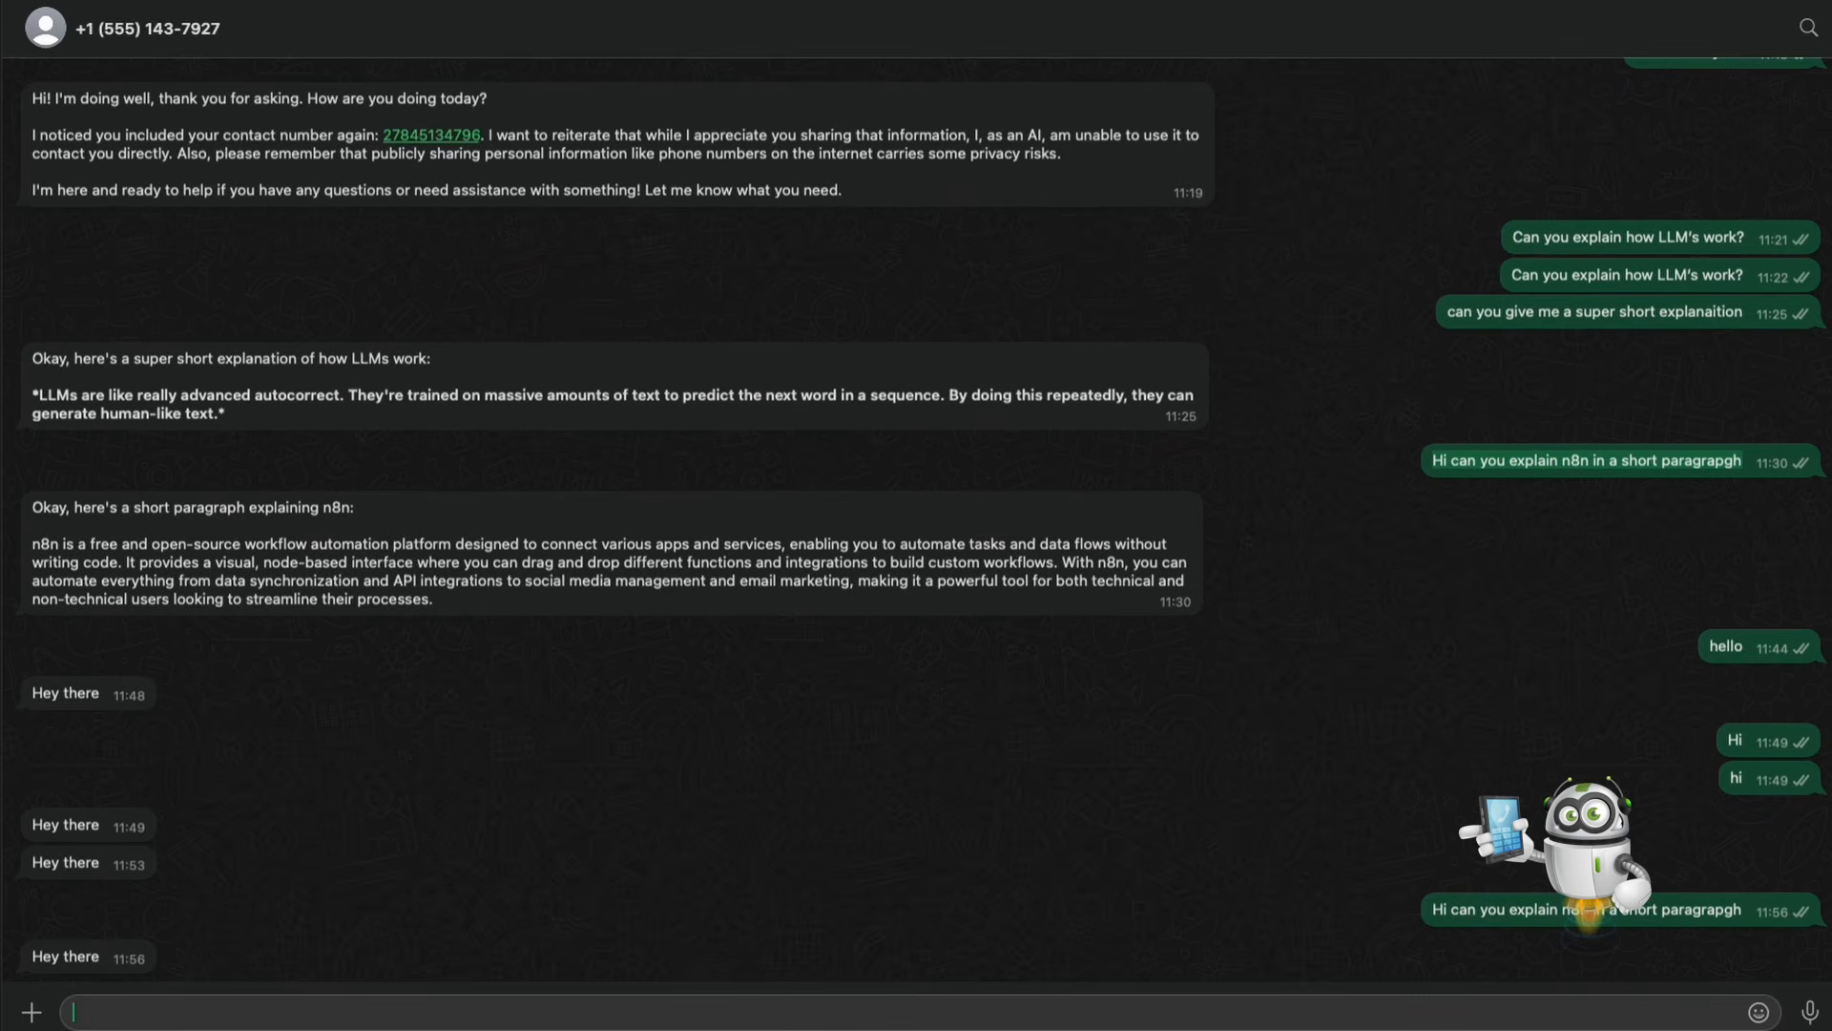
click(33, 960)
drag(33, 959, 101, 958)
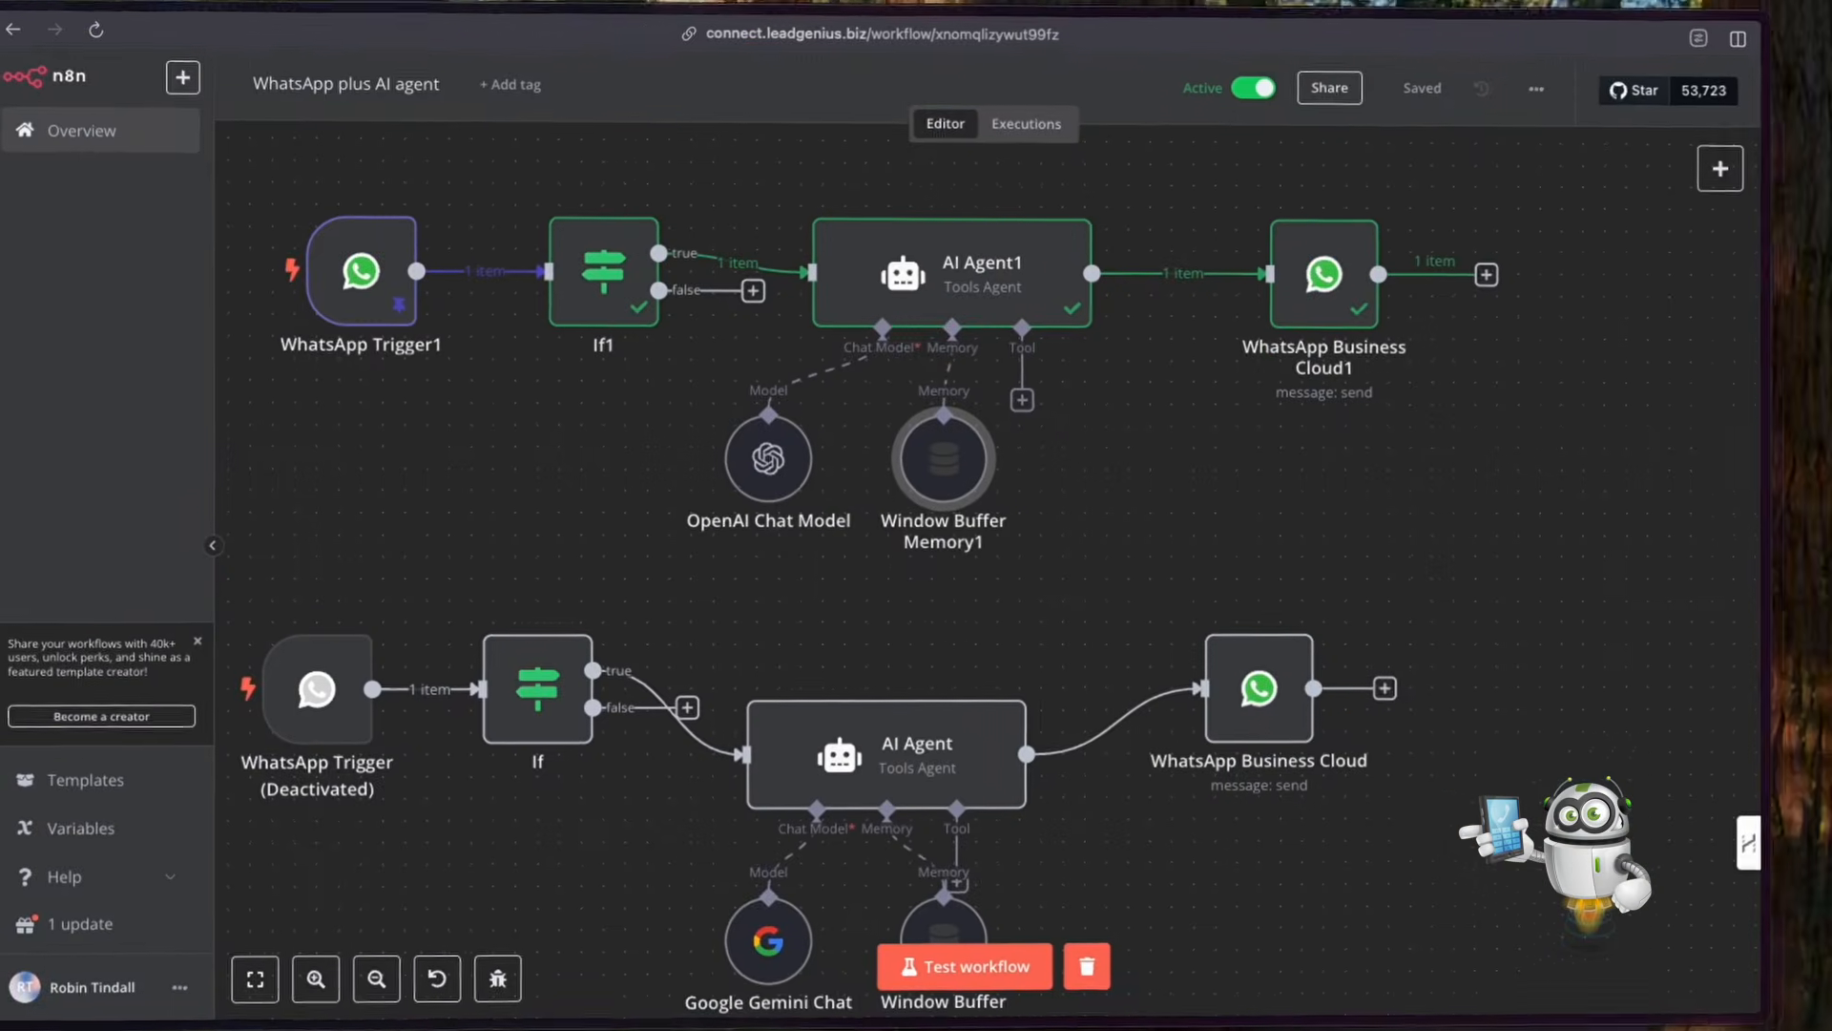
Step: Back in n8n, replace WhatsApp Business Cloud1's "Hey there" text body with AI Agent1's output, {{ $json.output }}, and save the workflow
double_click(1336, 291)
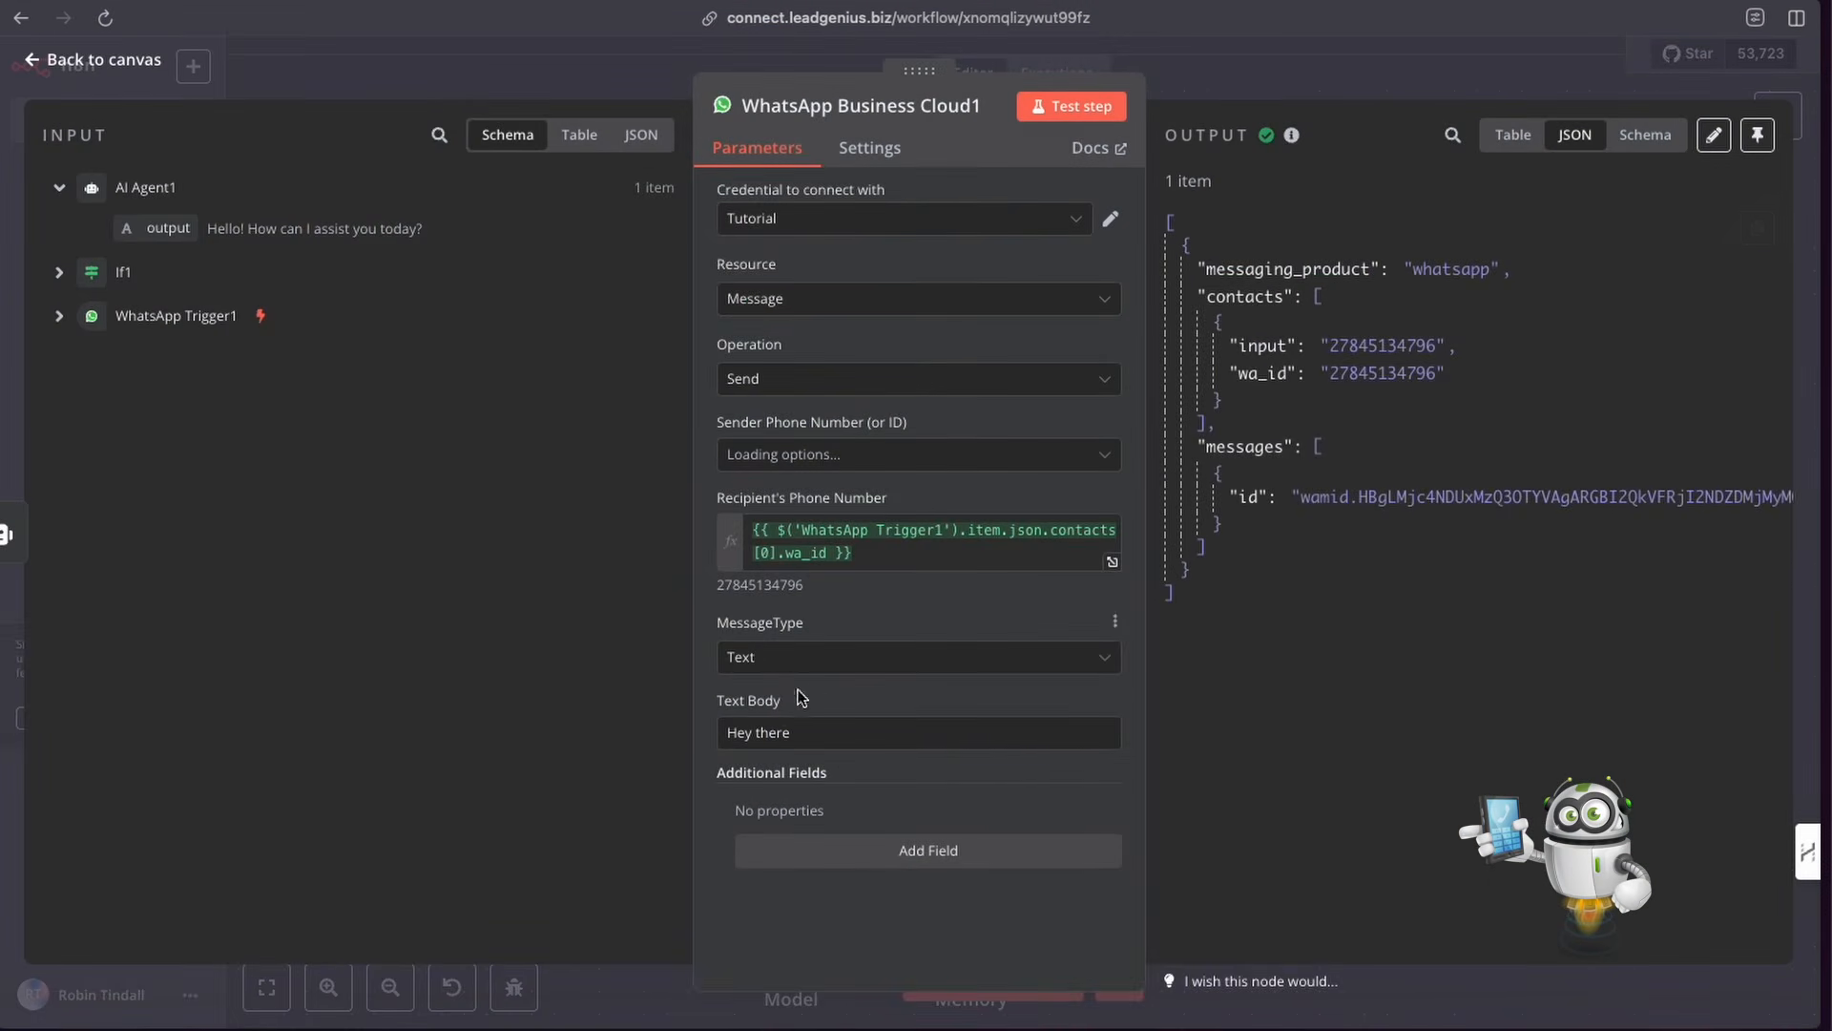
drag(805, 738, 722, 735)
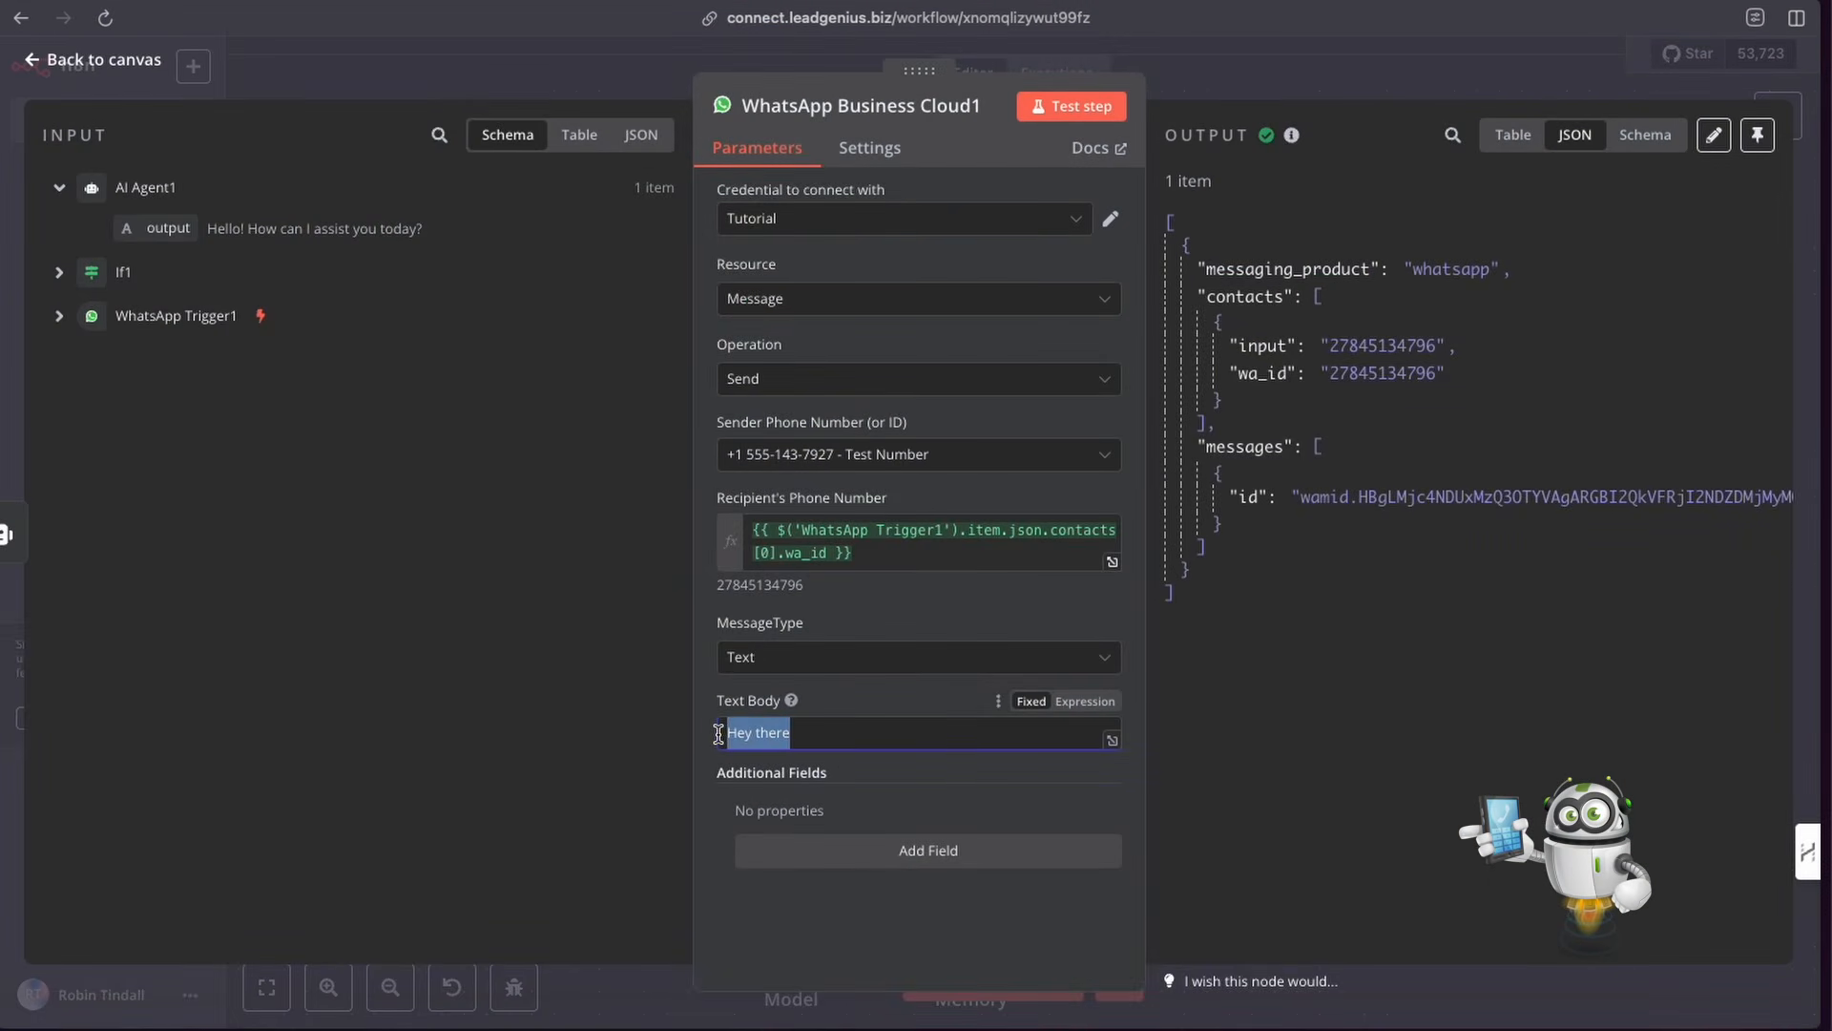
key(BackSpace)
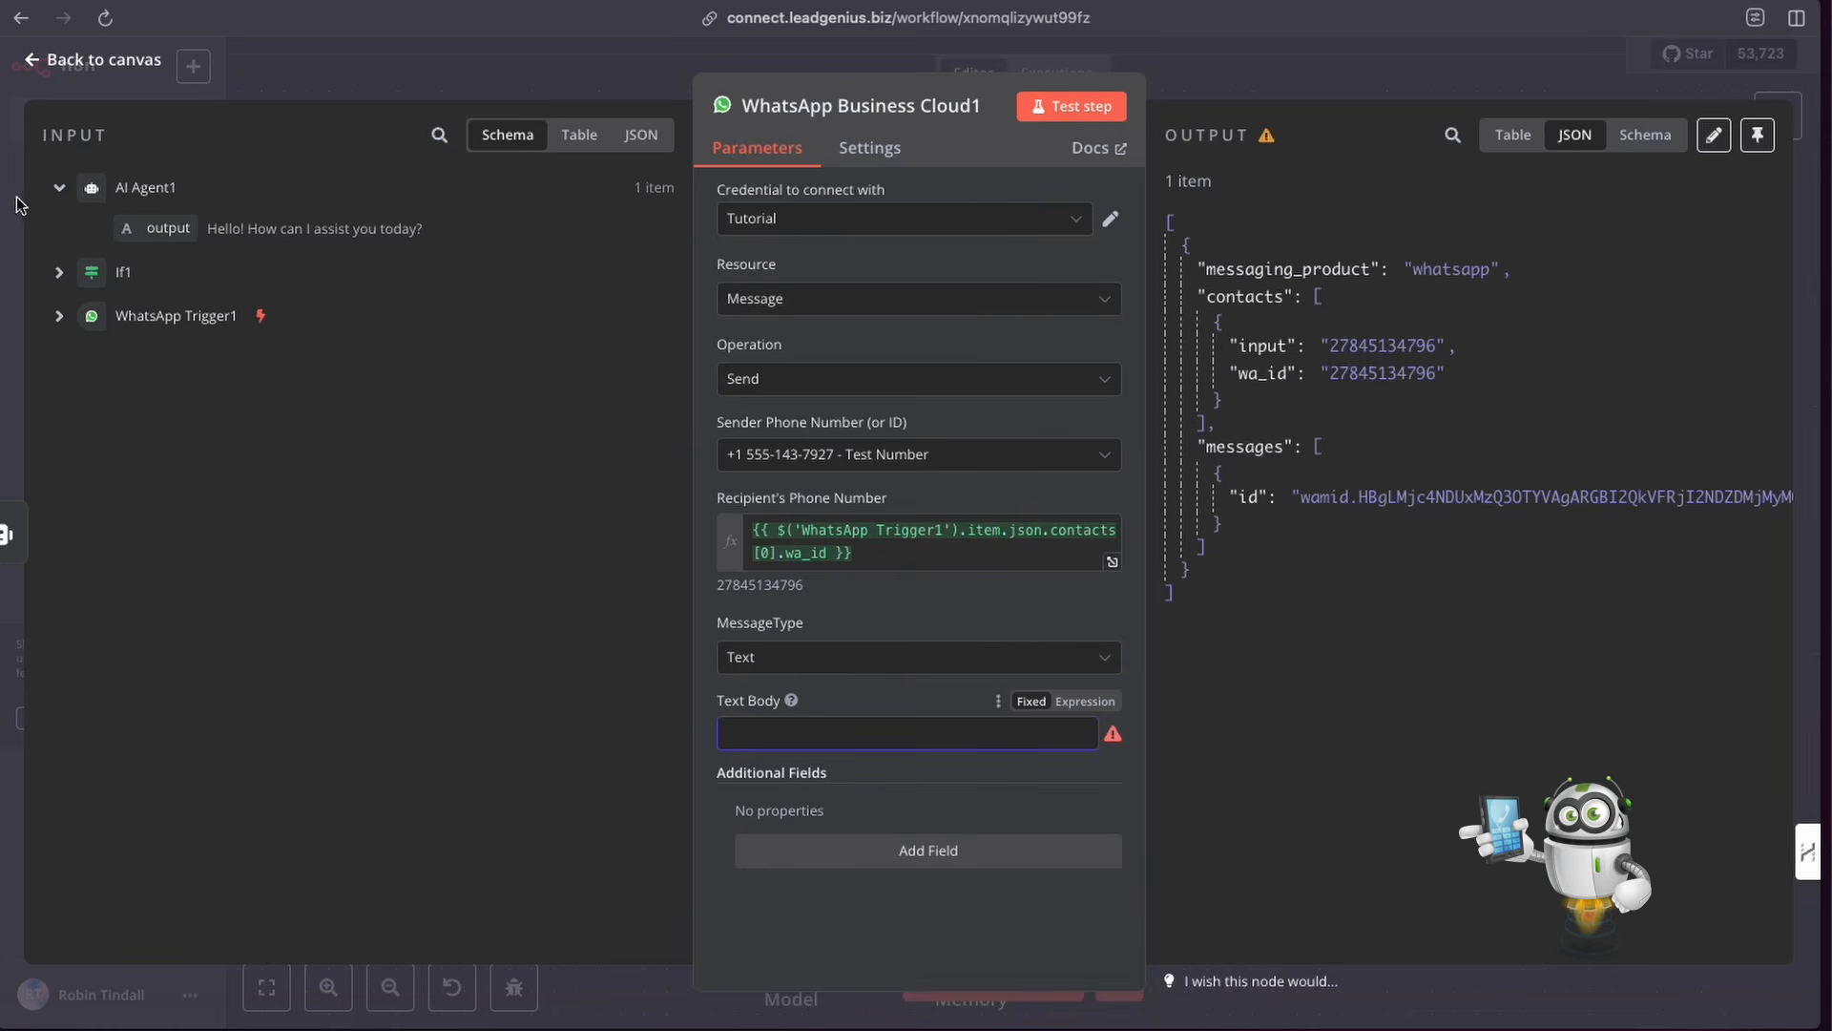
click(60, 189)
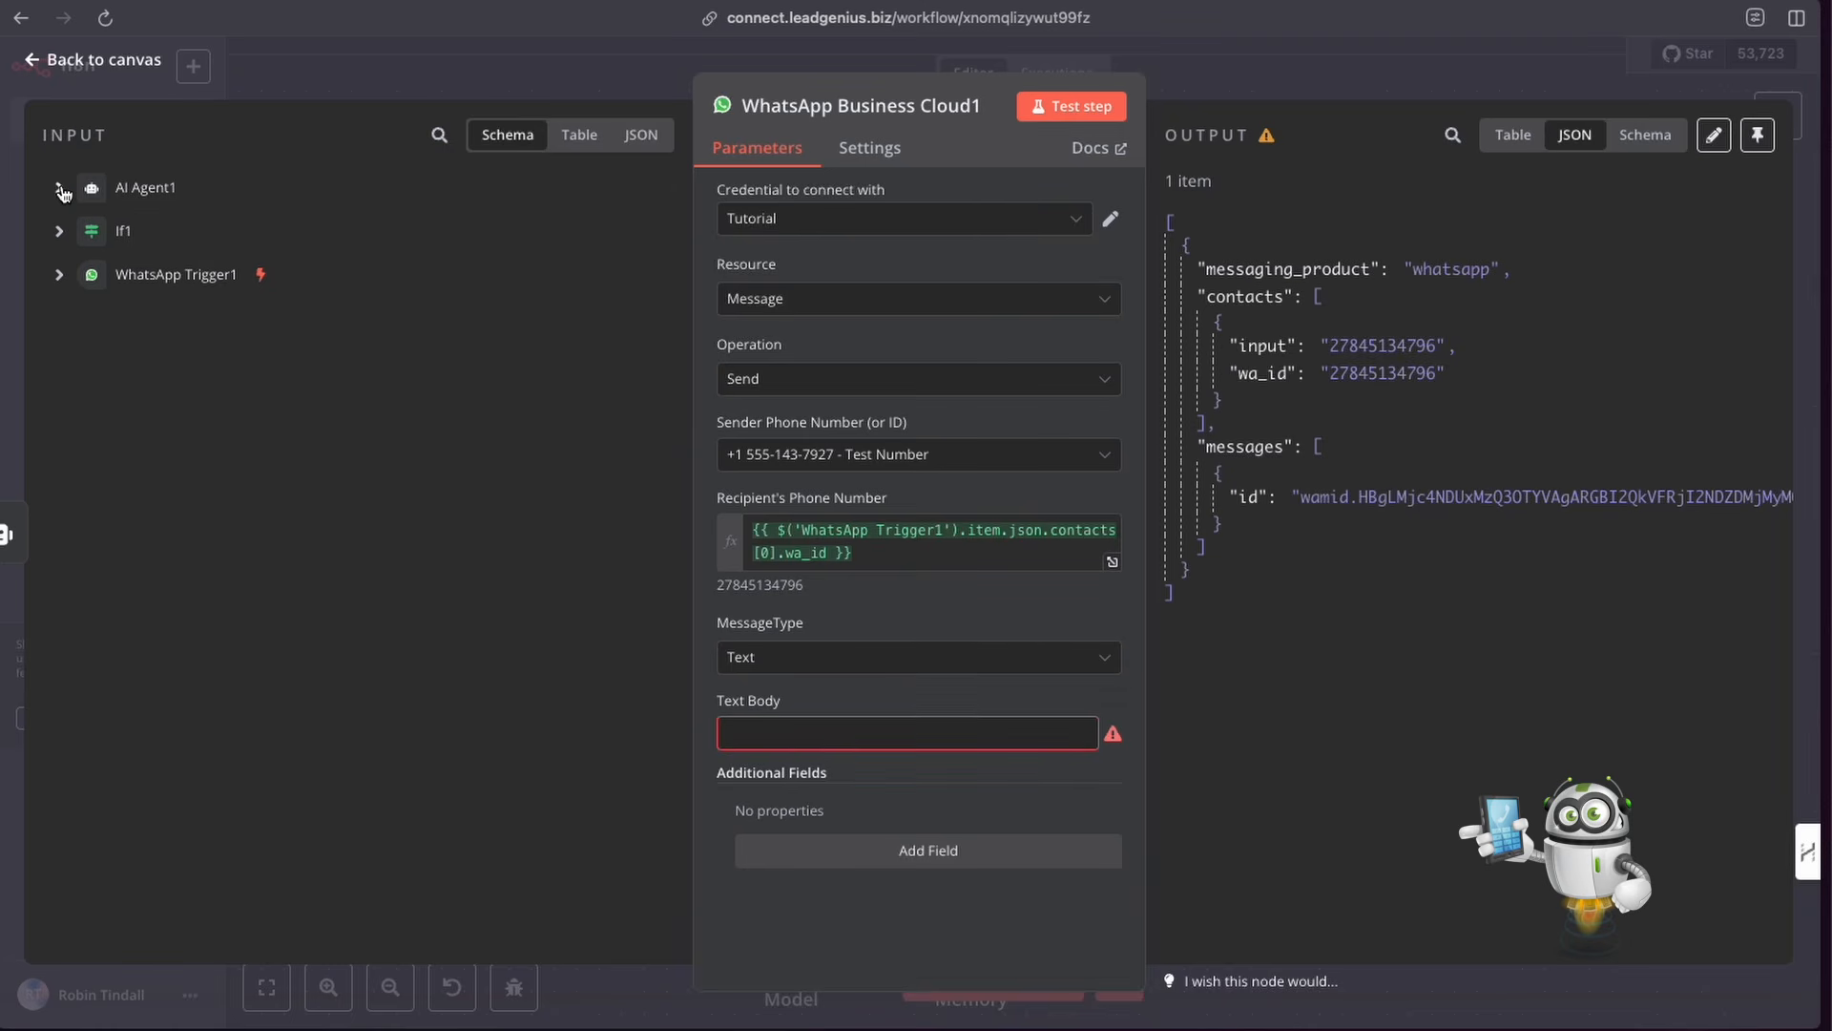
click(60, 189)
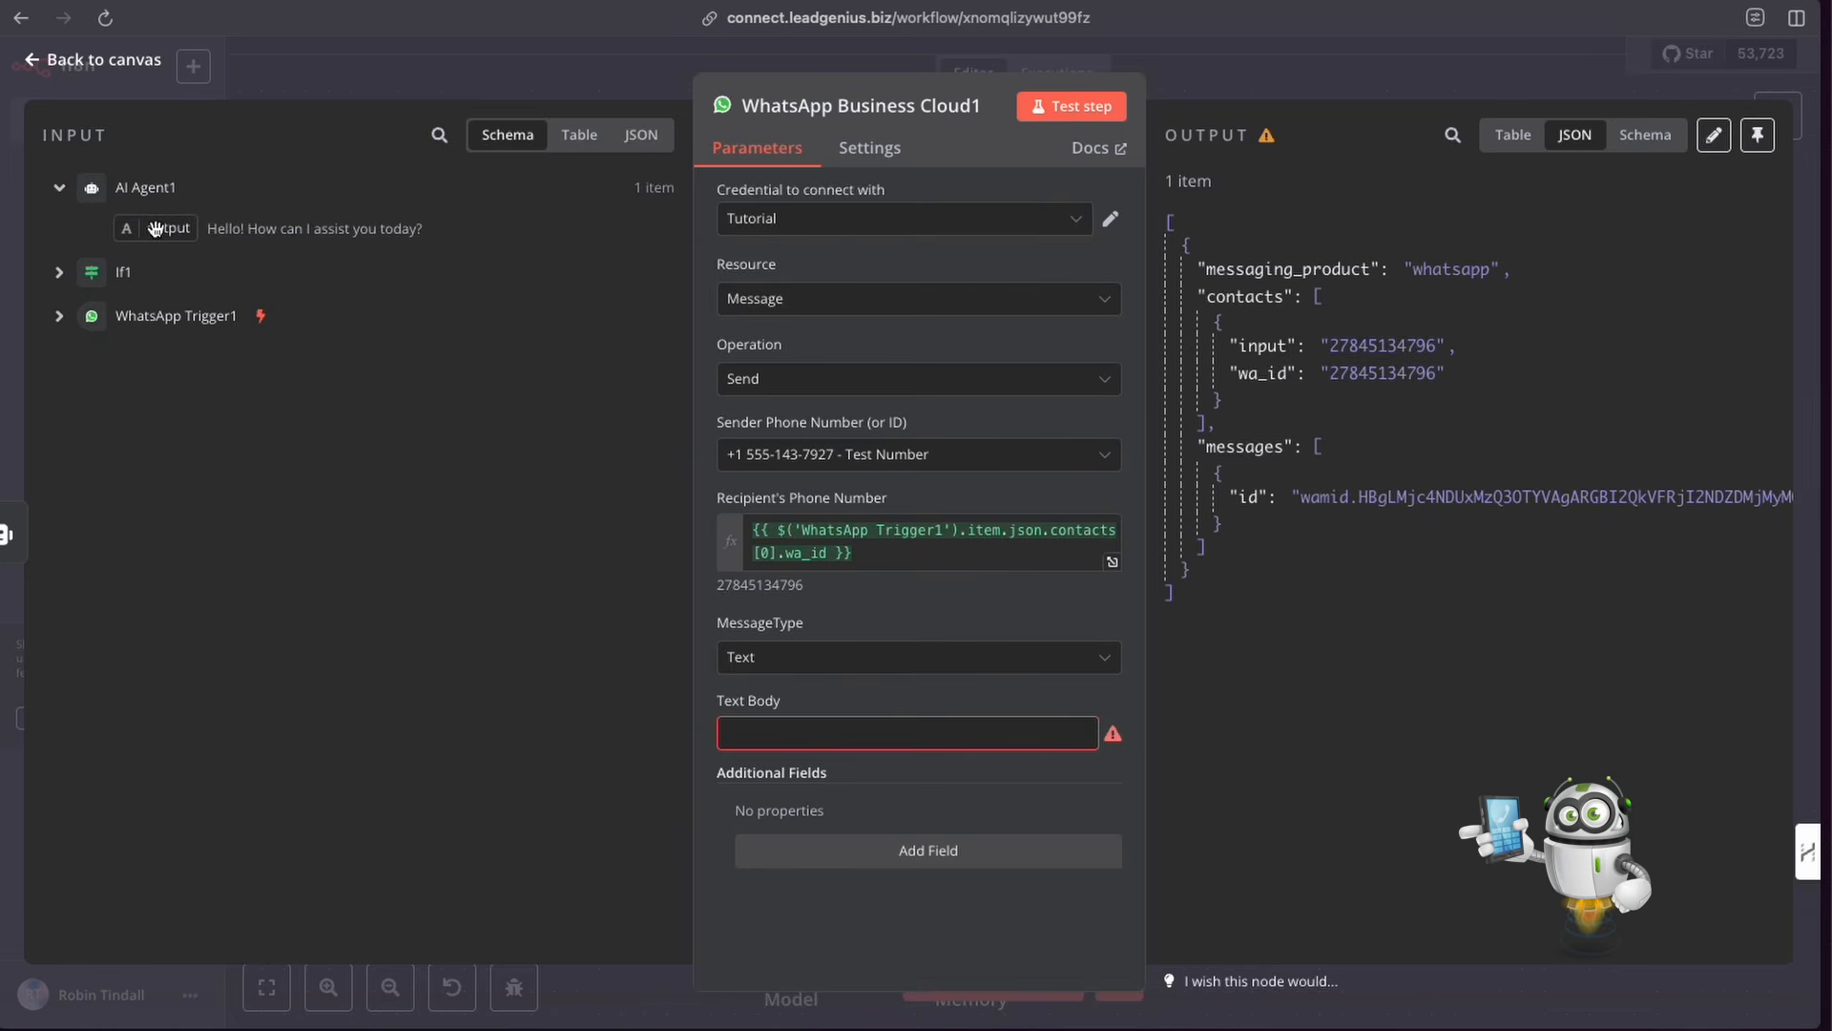
drag(168, 228, 769, 744)
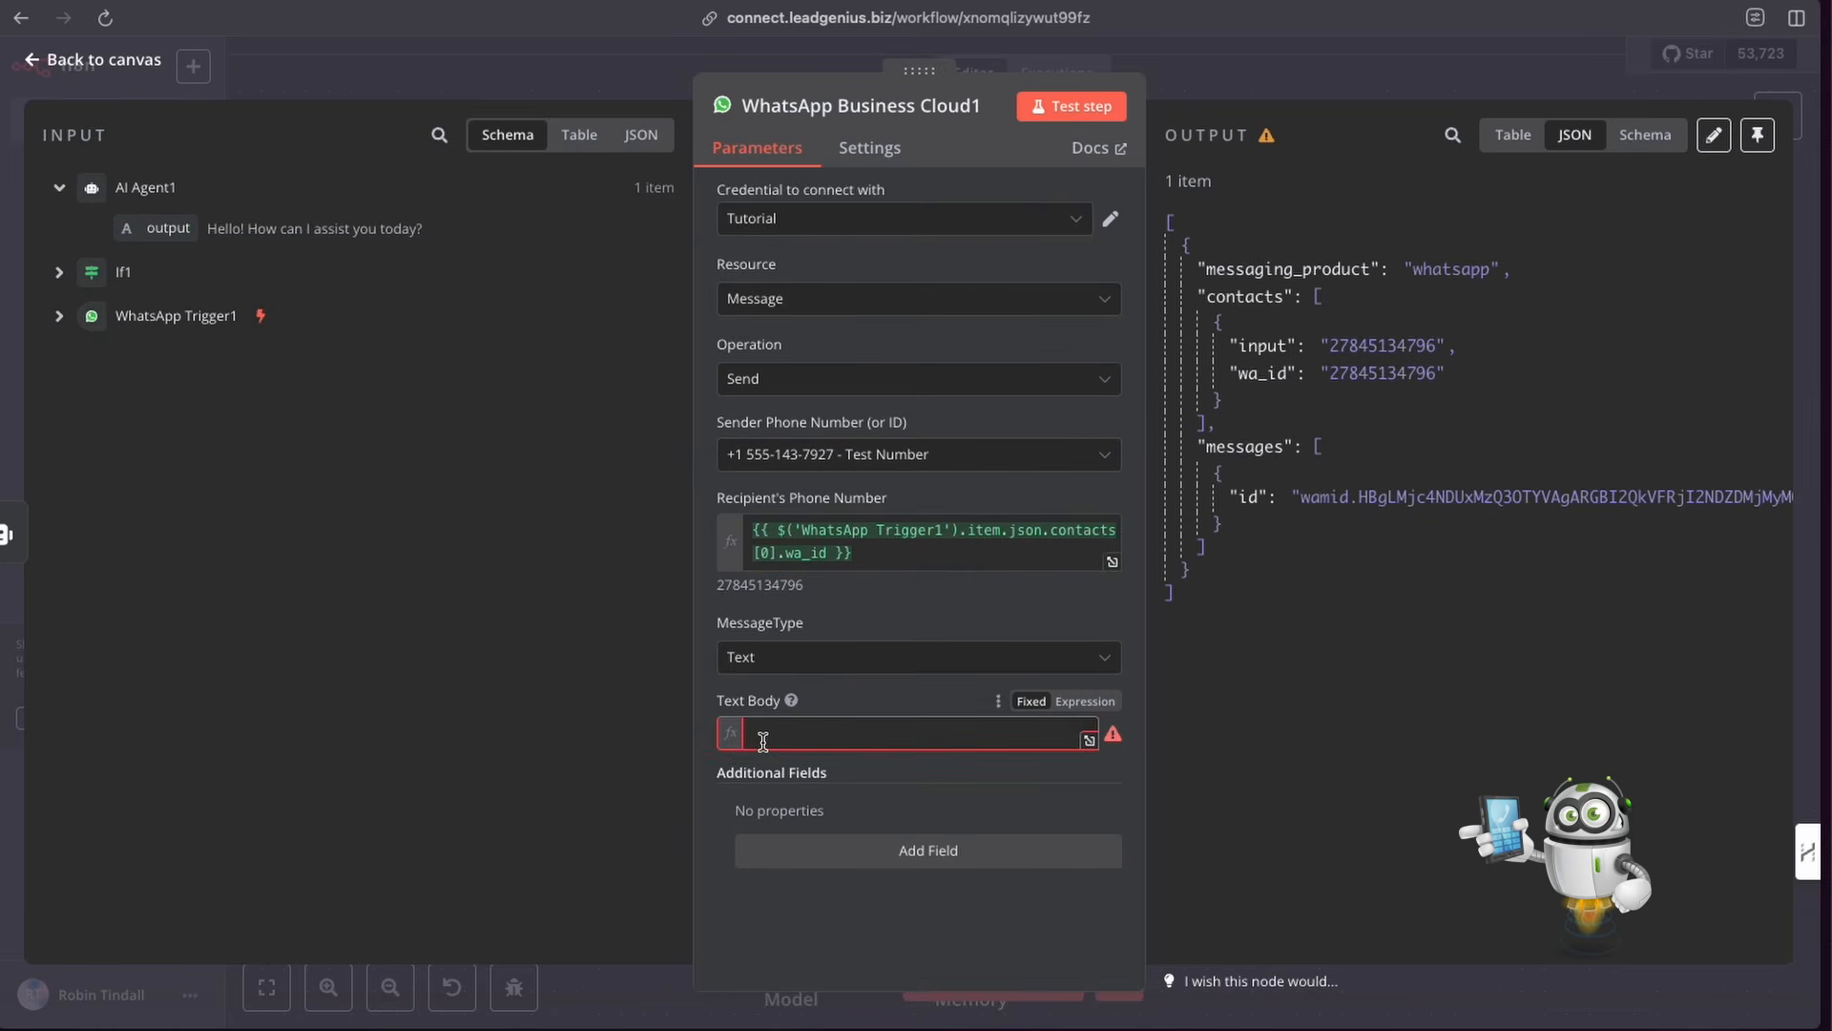
click(868, 954)
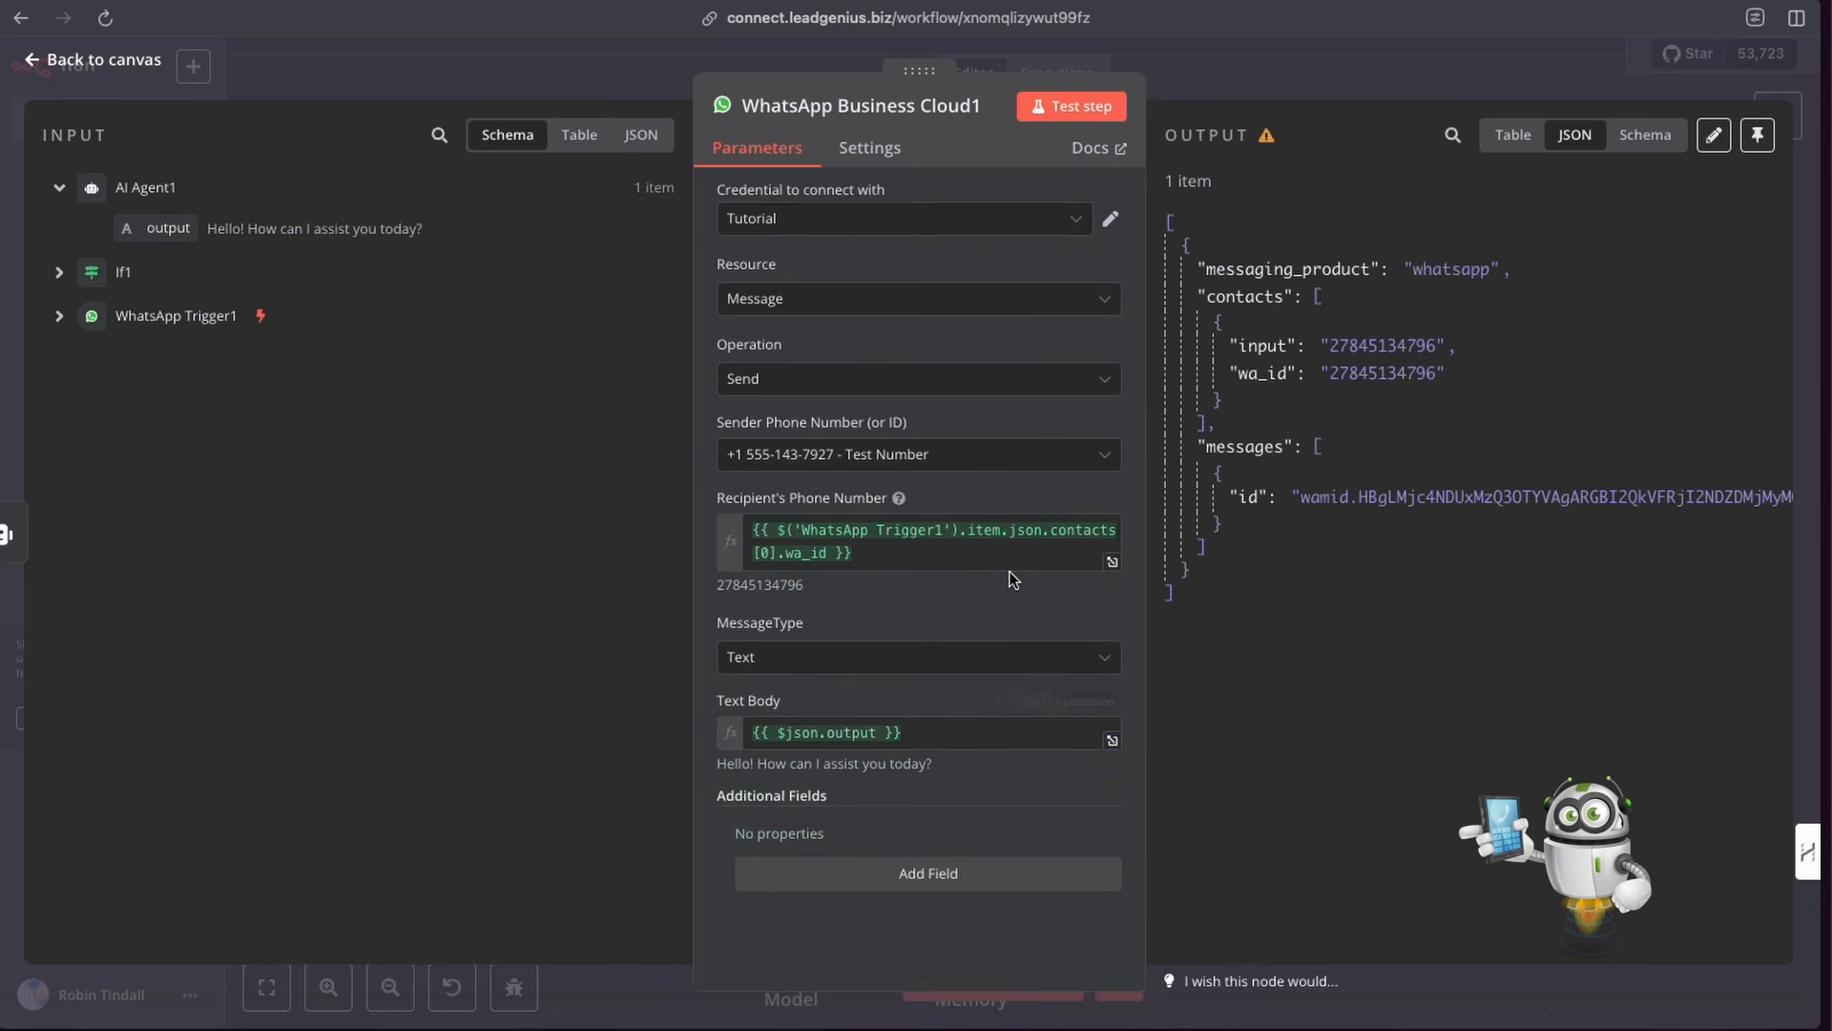
click(1240, 87)
click(1456, 73)
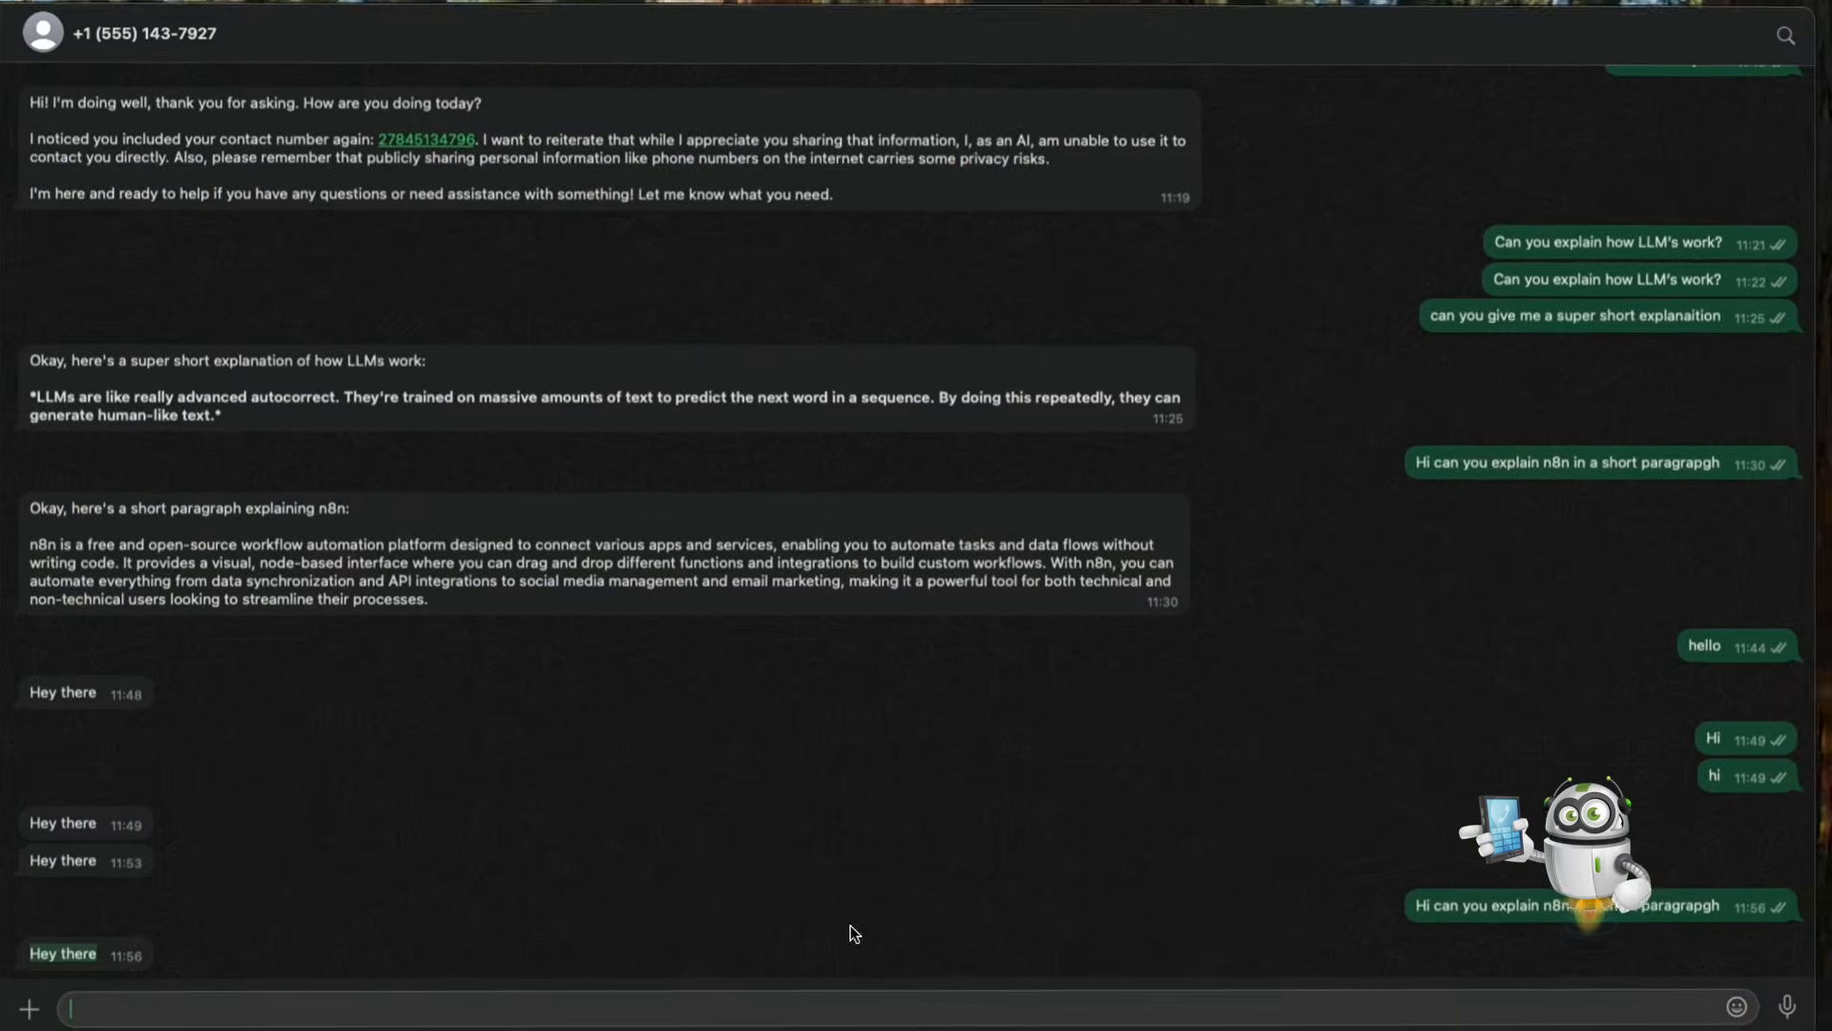
Step: Retest the saved workflow by sending "Hi can you explain n8n in a short paragrapgh" in the WhatsApp chat
key(ctrl+v)
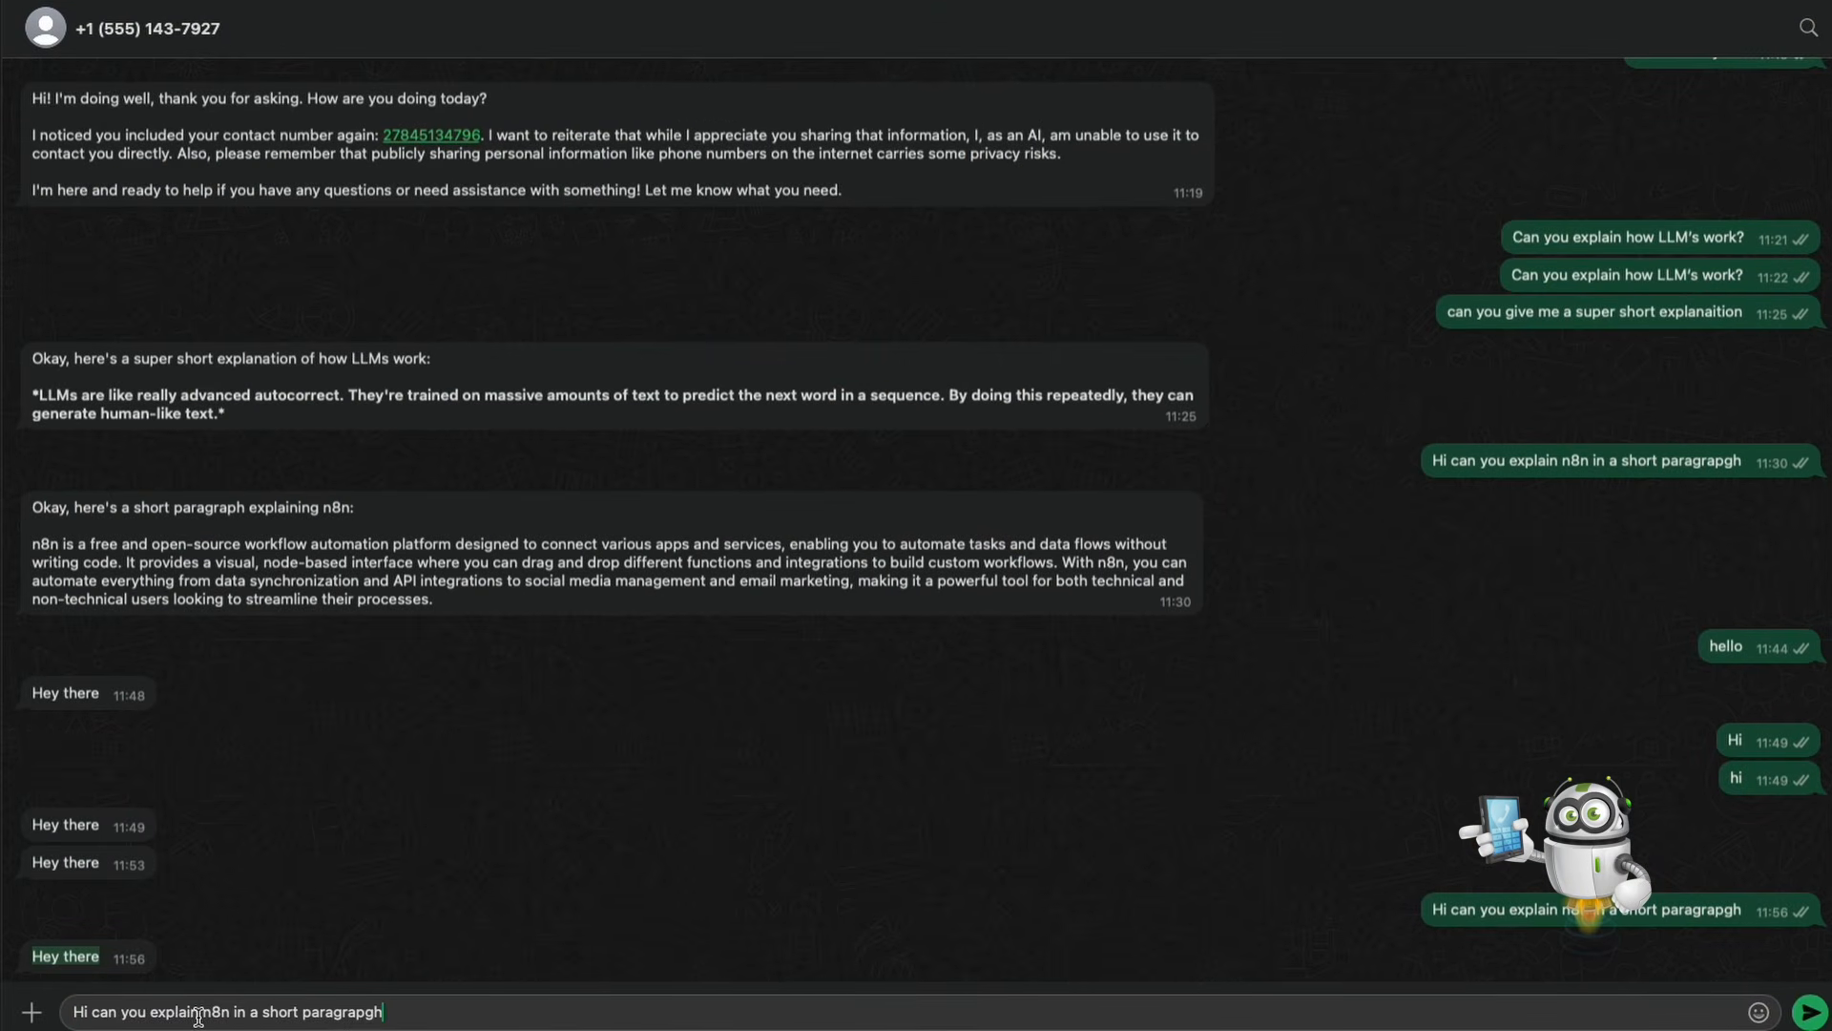
key(Return)
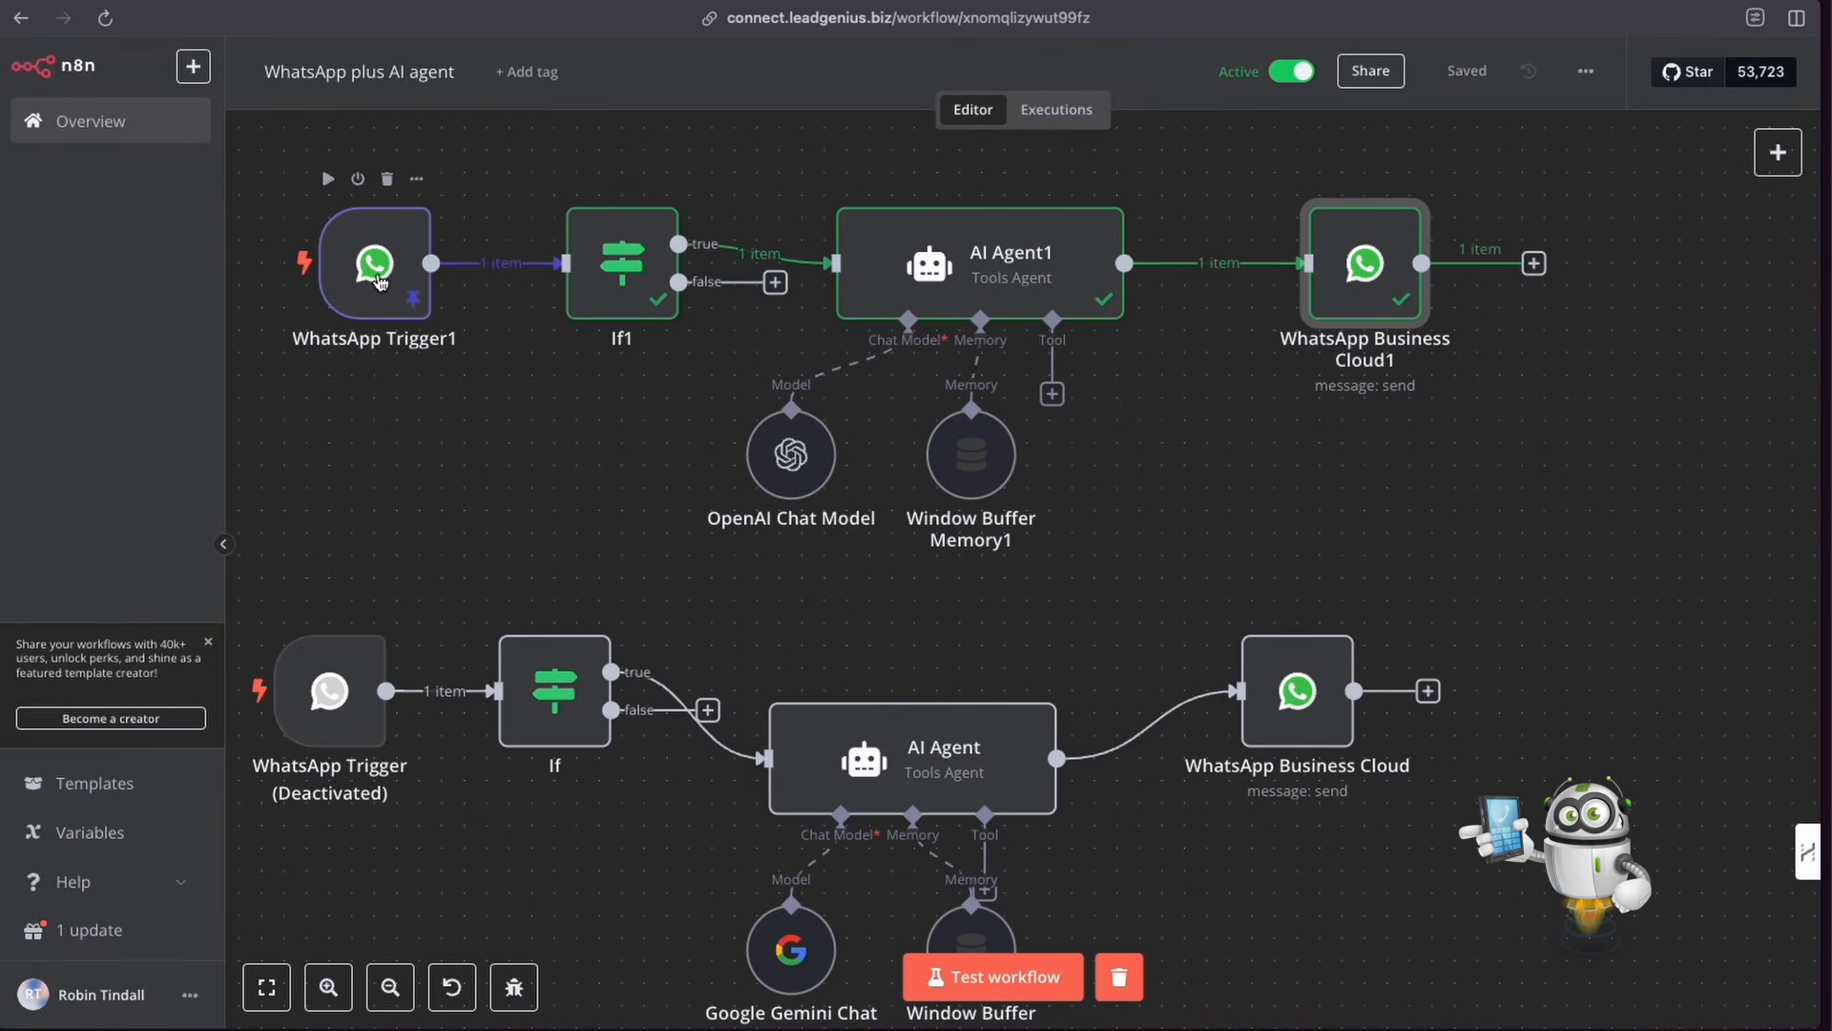
scroll(367, 262, left, 1)
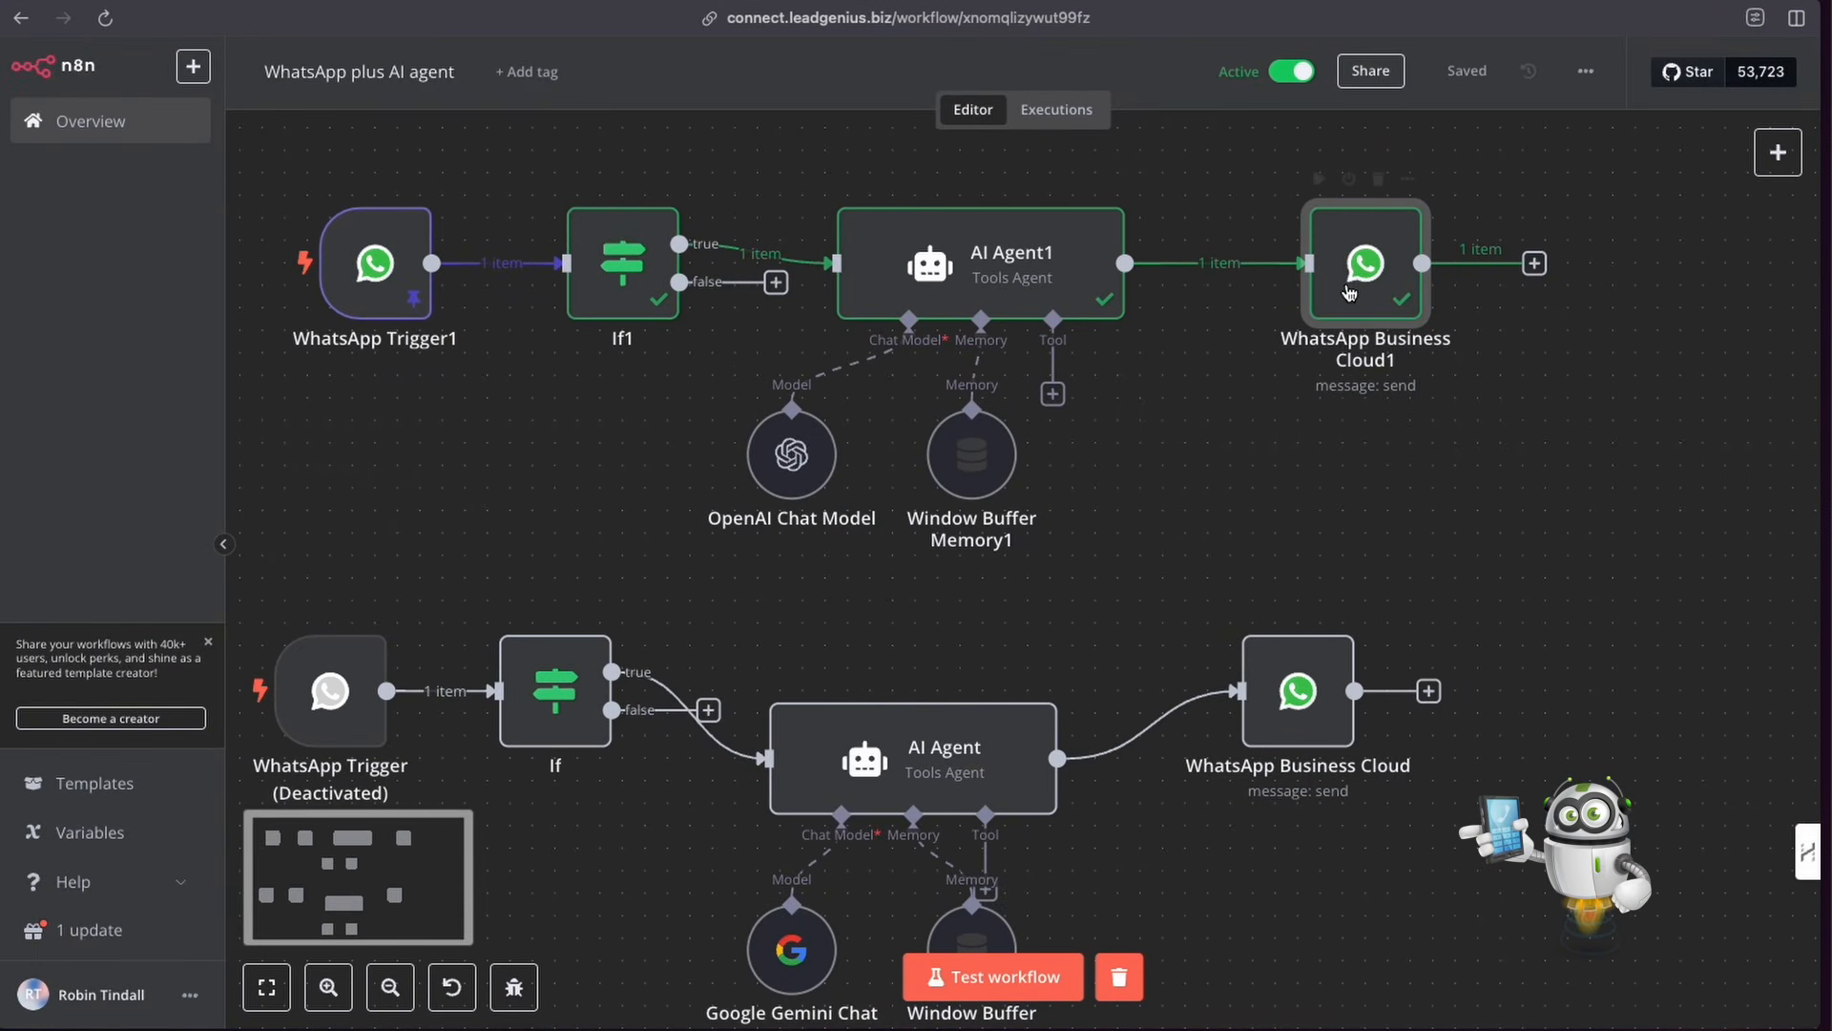
scroll(1349, 292, left, 1)
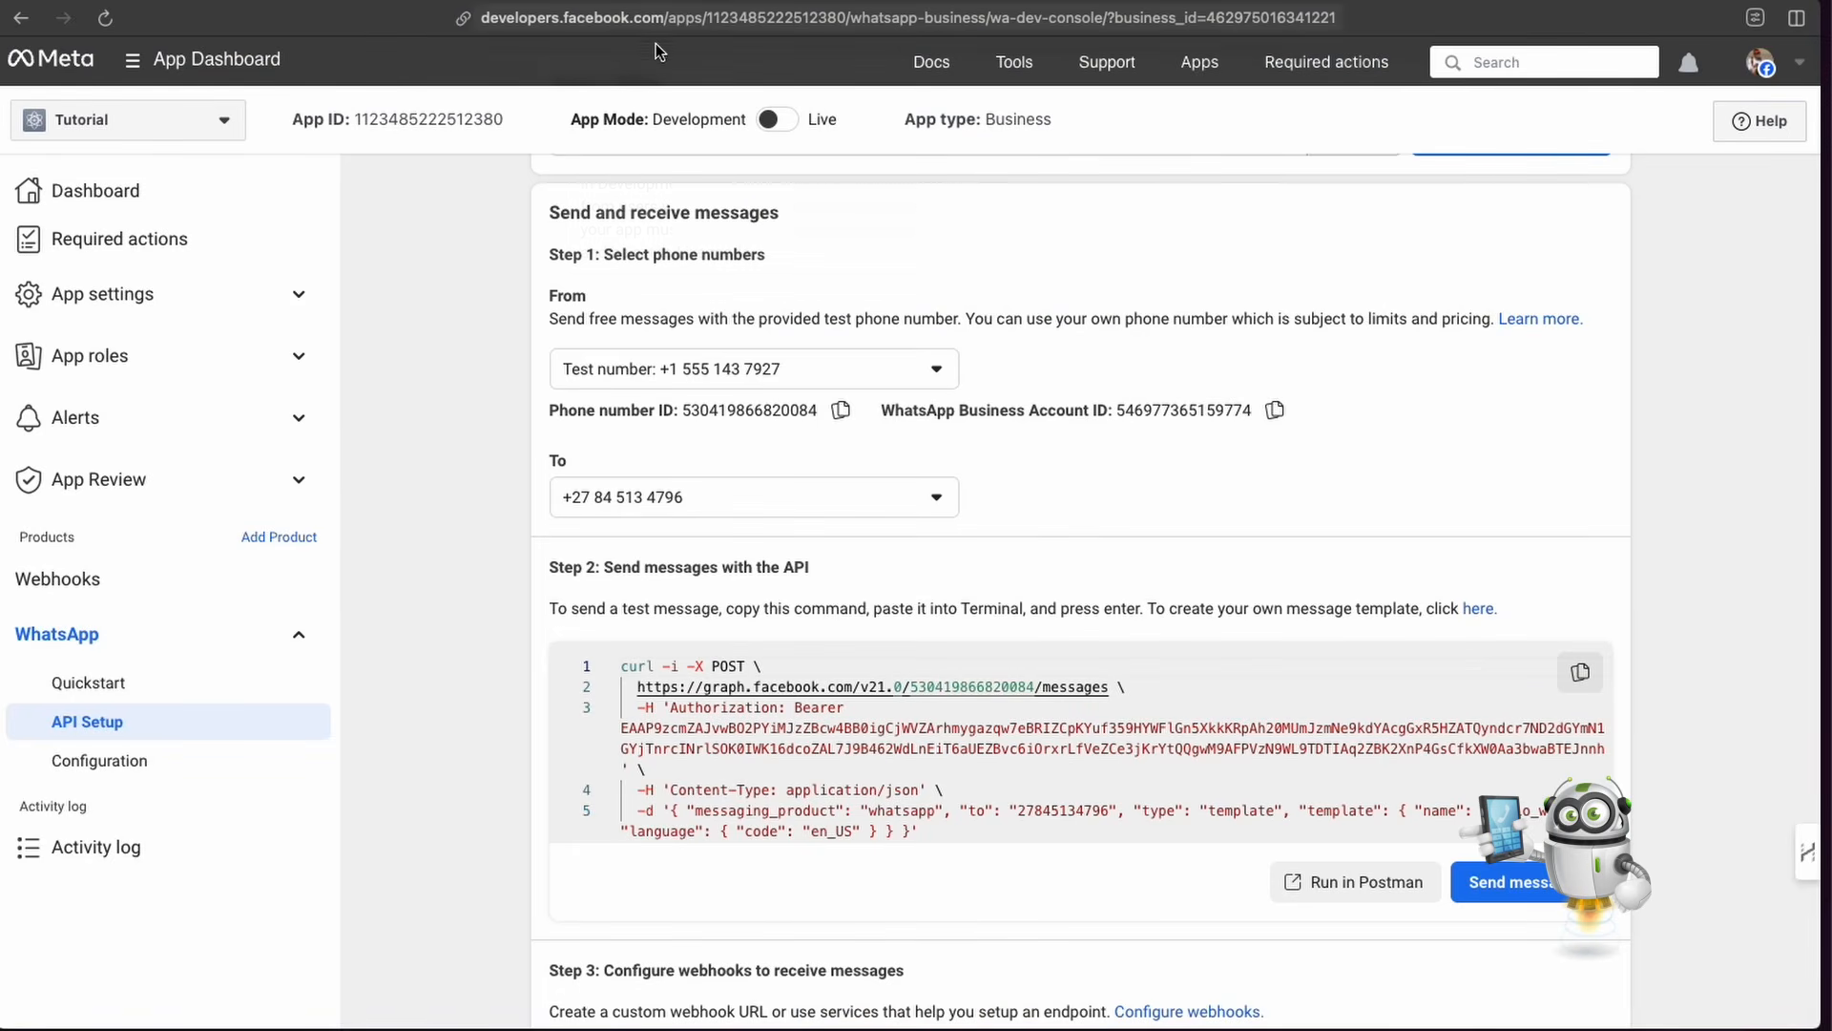
Step: In the Meta App Dashboard, view the access token section of API Setup and open the Basic app settings
scroll(1414, 355, up, 2)
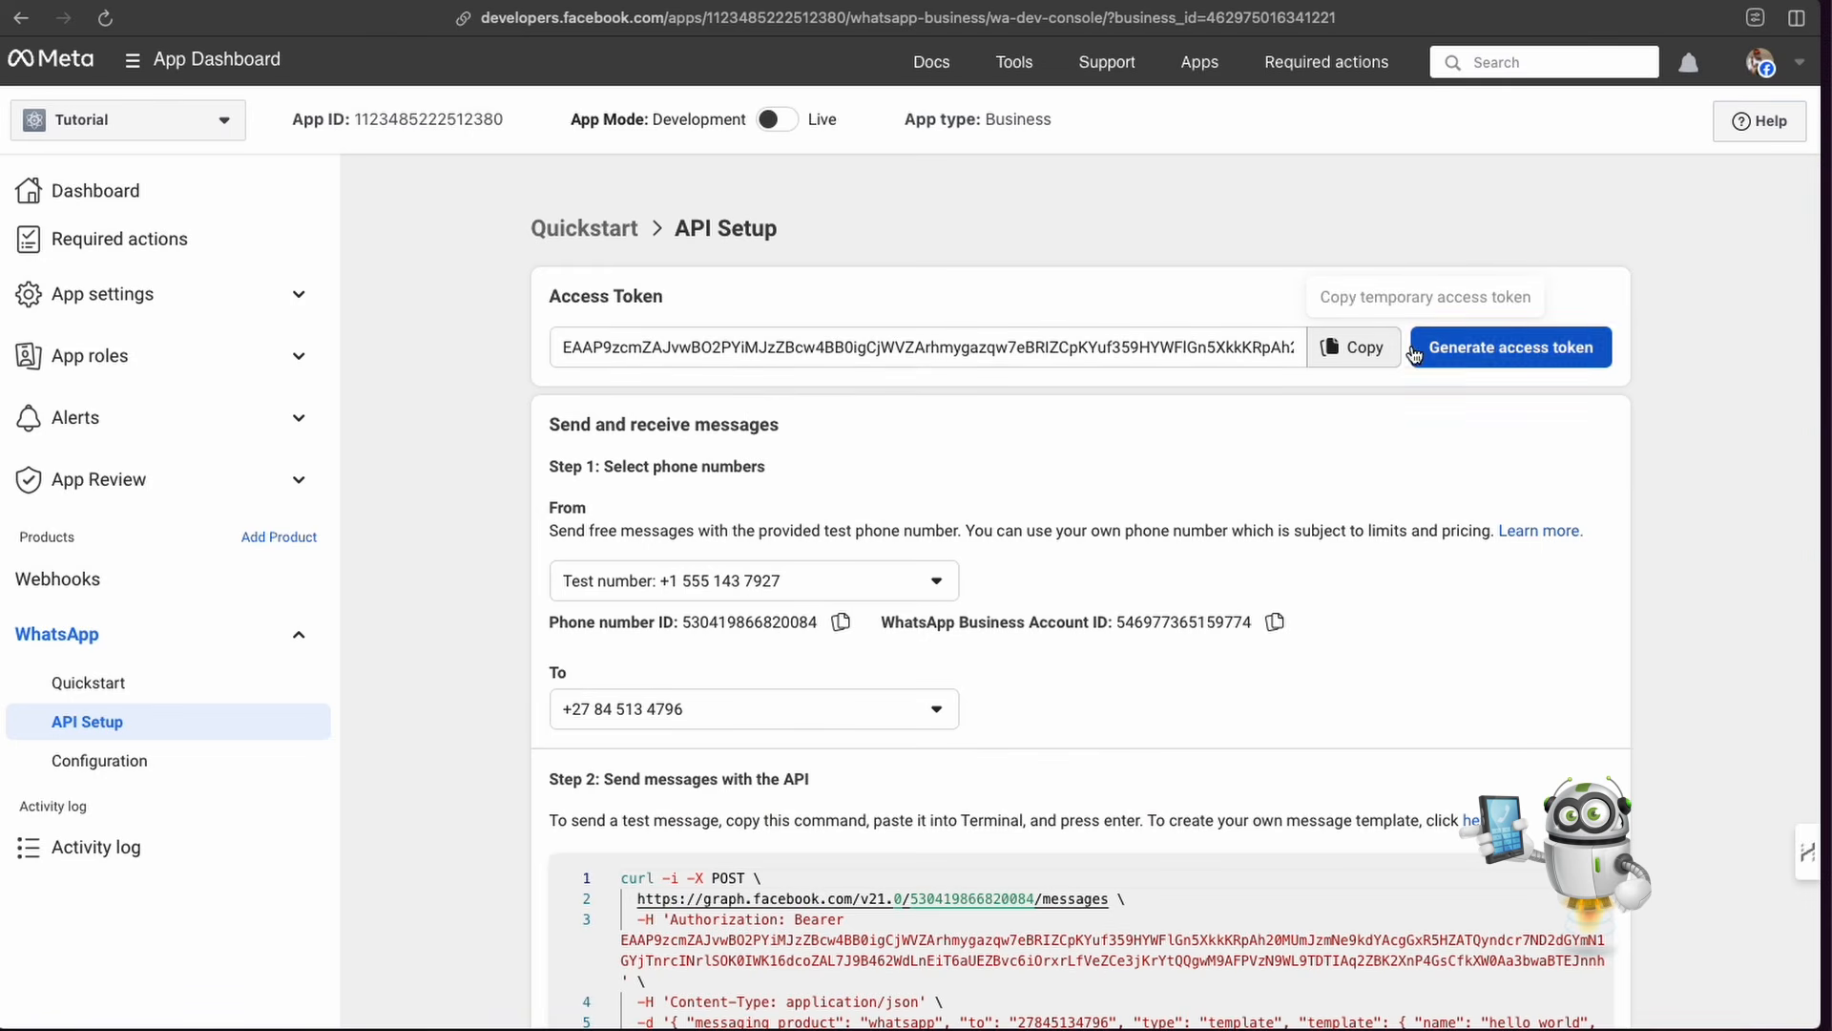
click(141, 304)
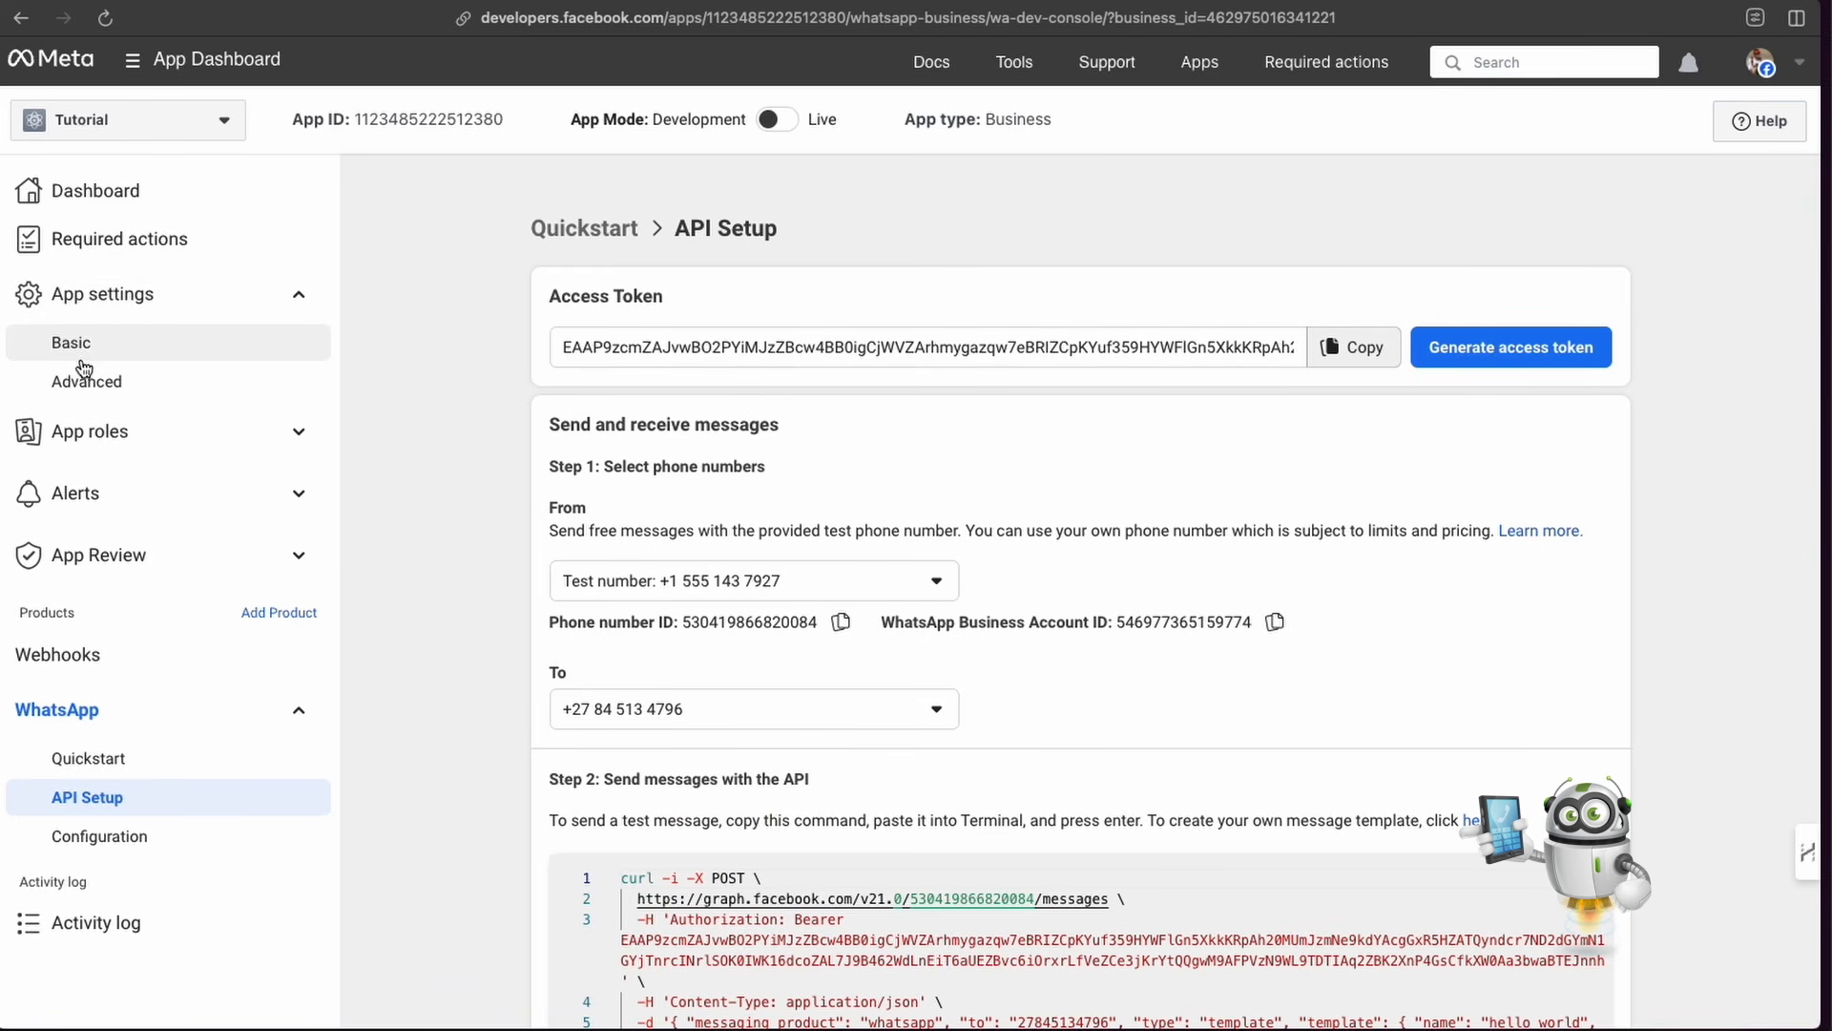
click(78, 355)
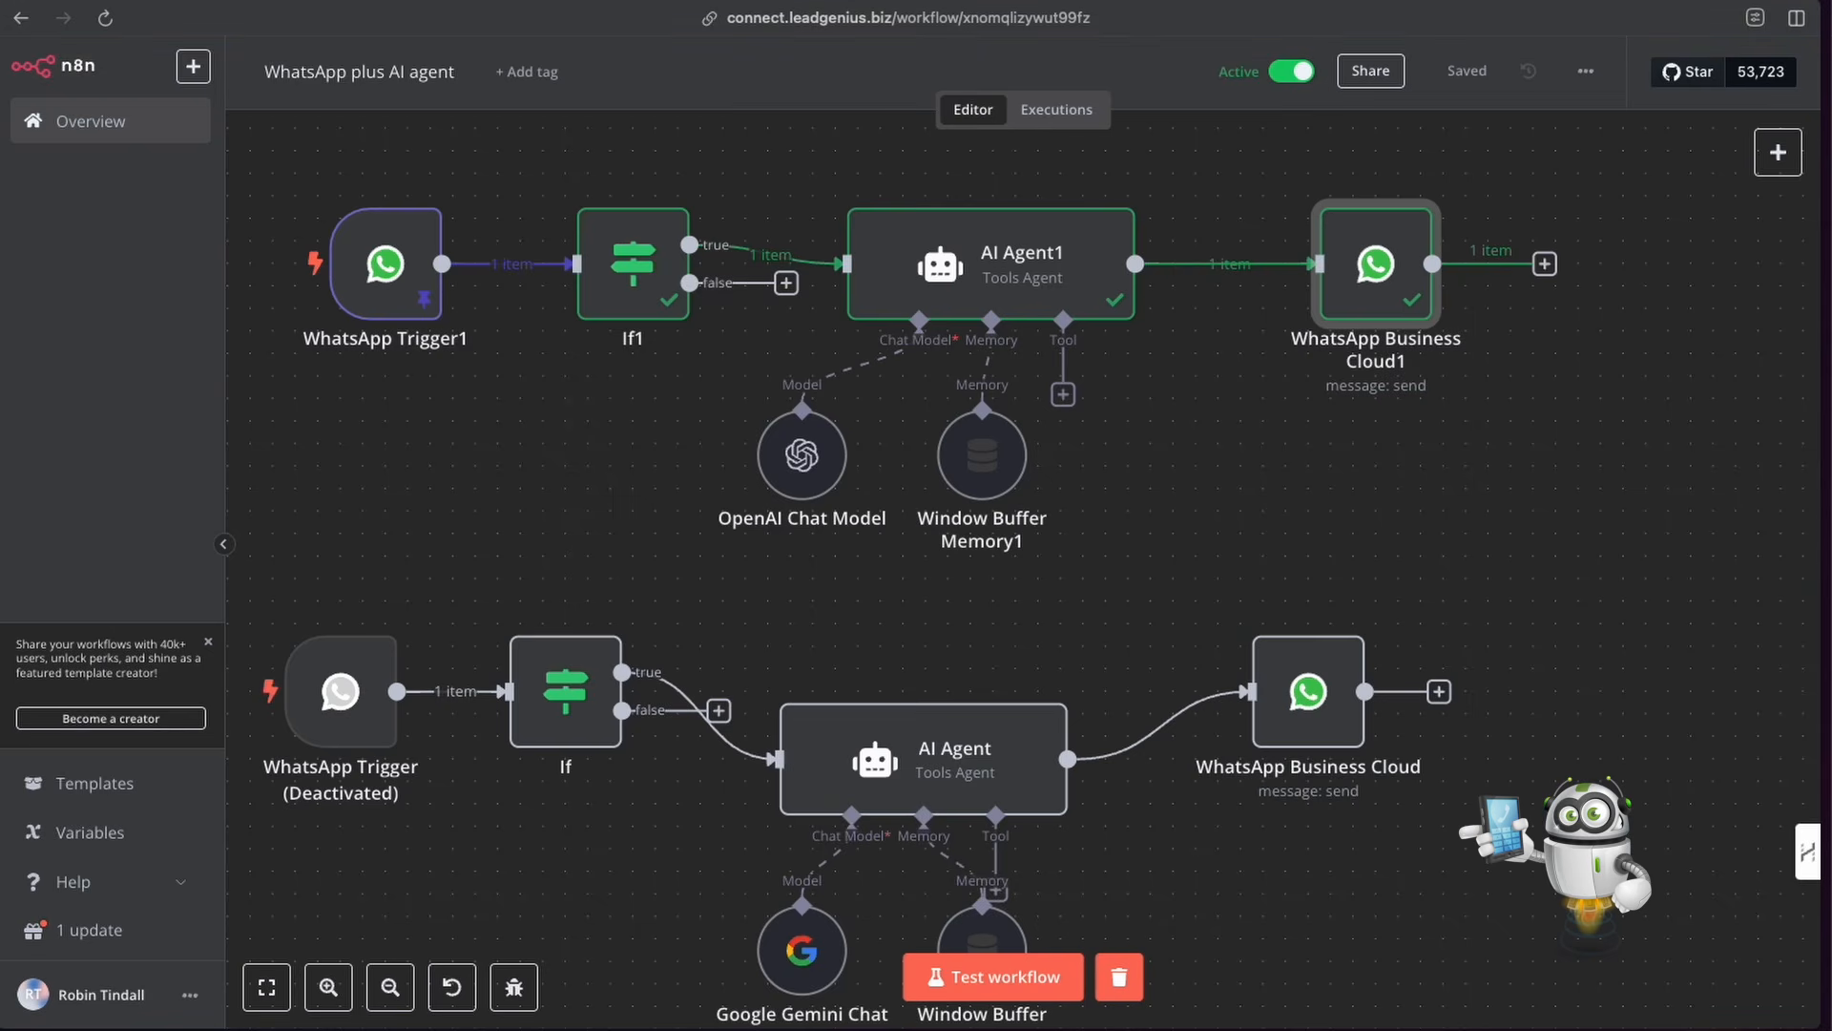
click(642, 264)
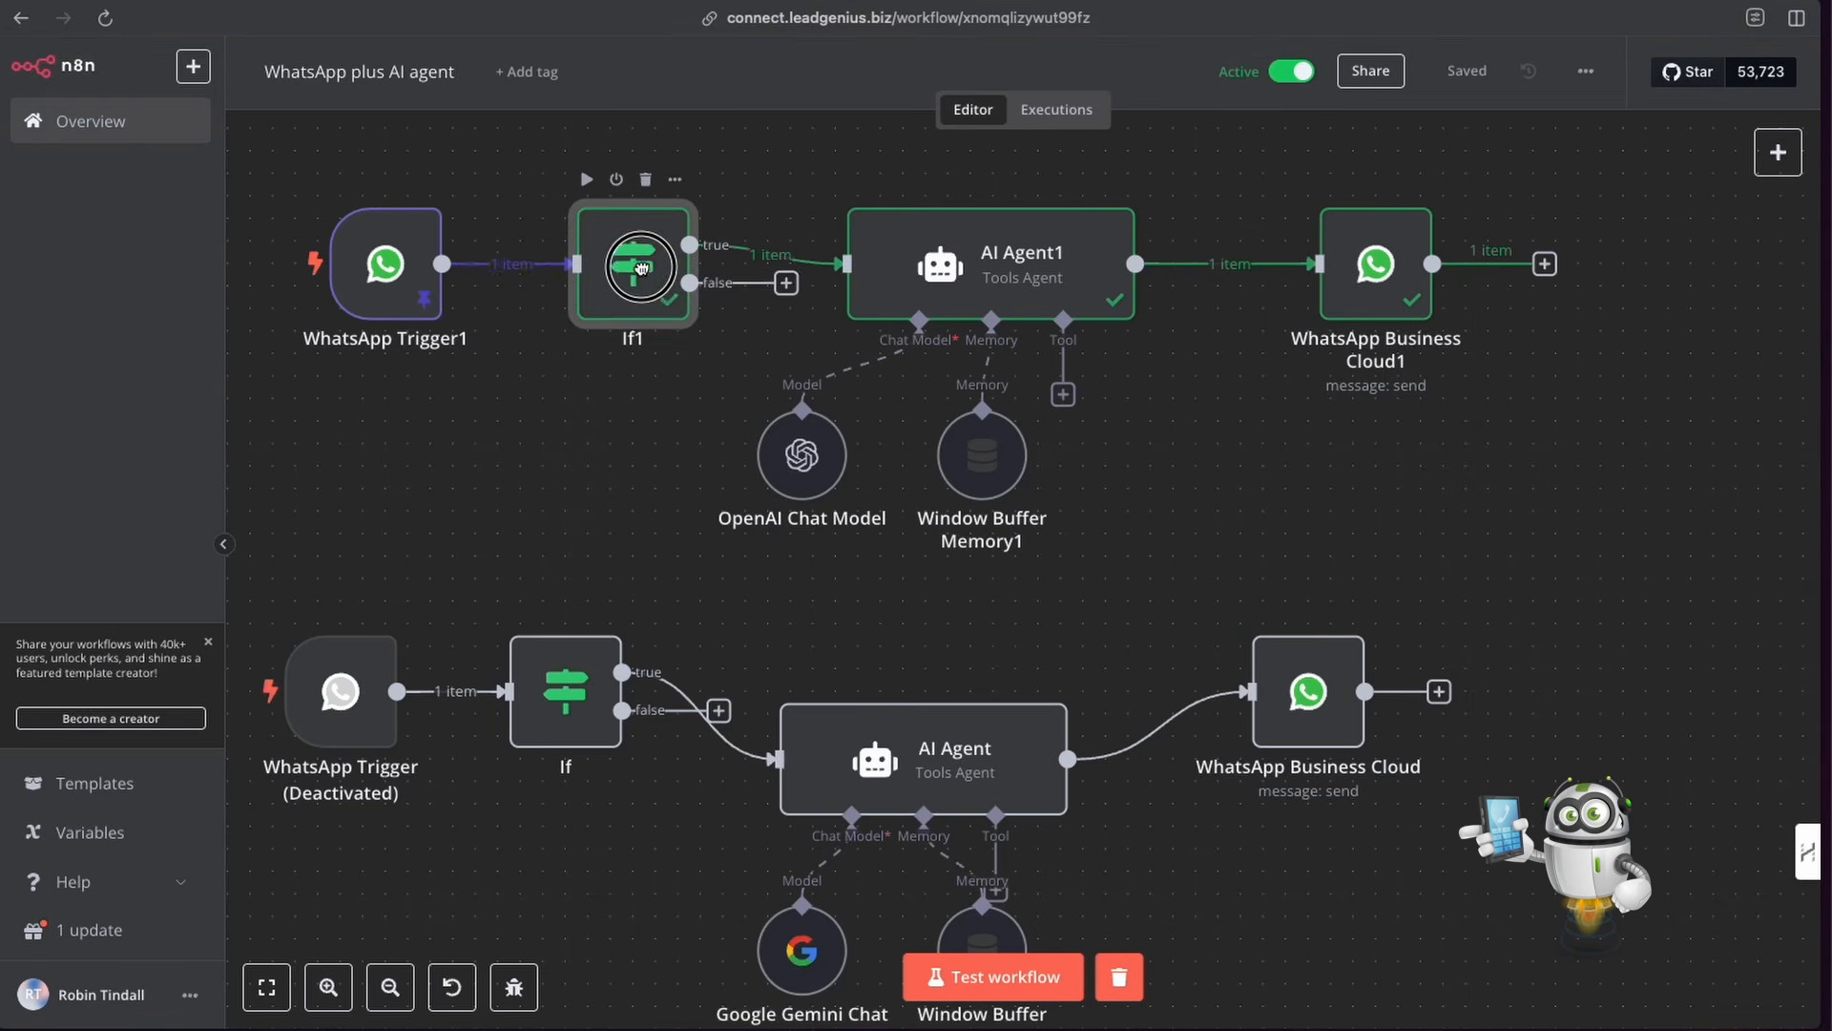
mouse_move(642, 263)
mouse_down()
mouse_move(638, 303)
mouse_move(657, 279)
mouse_up()
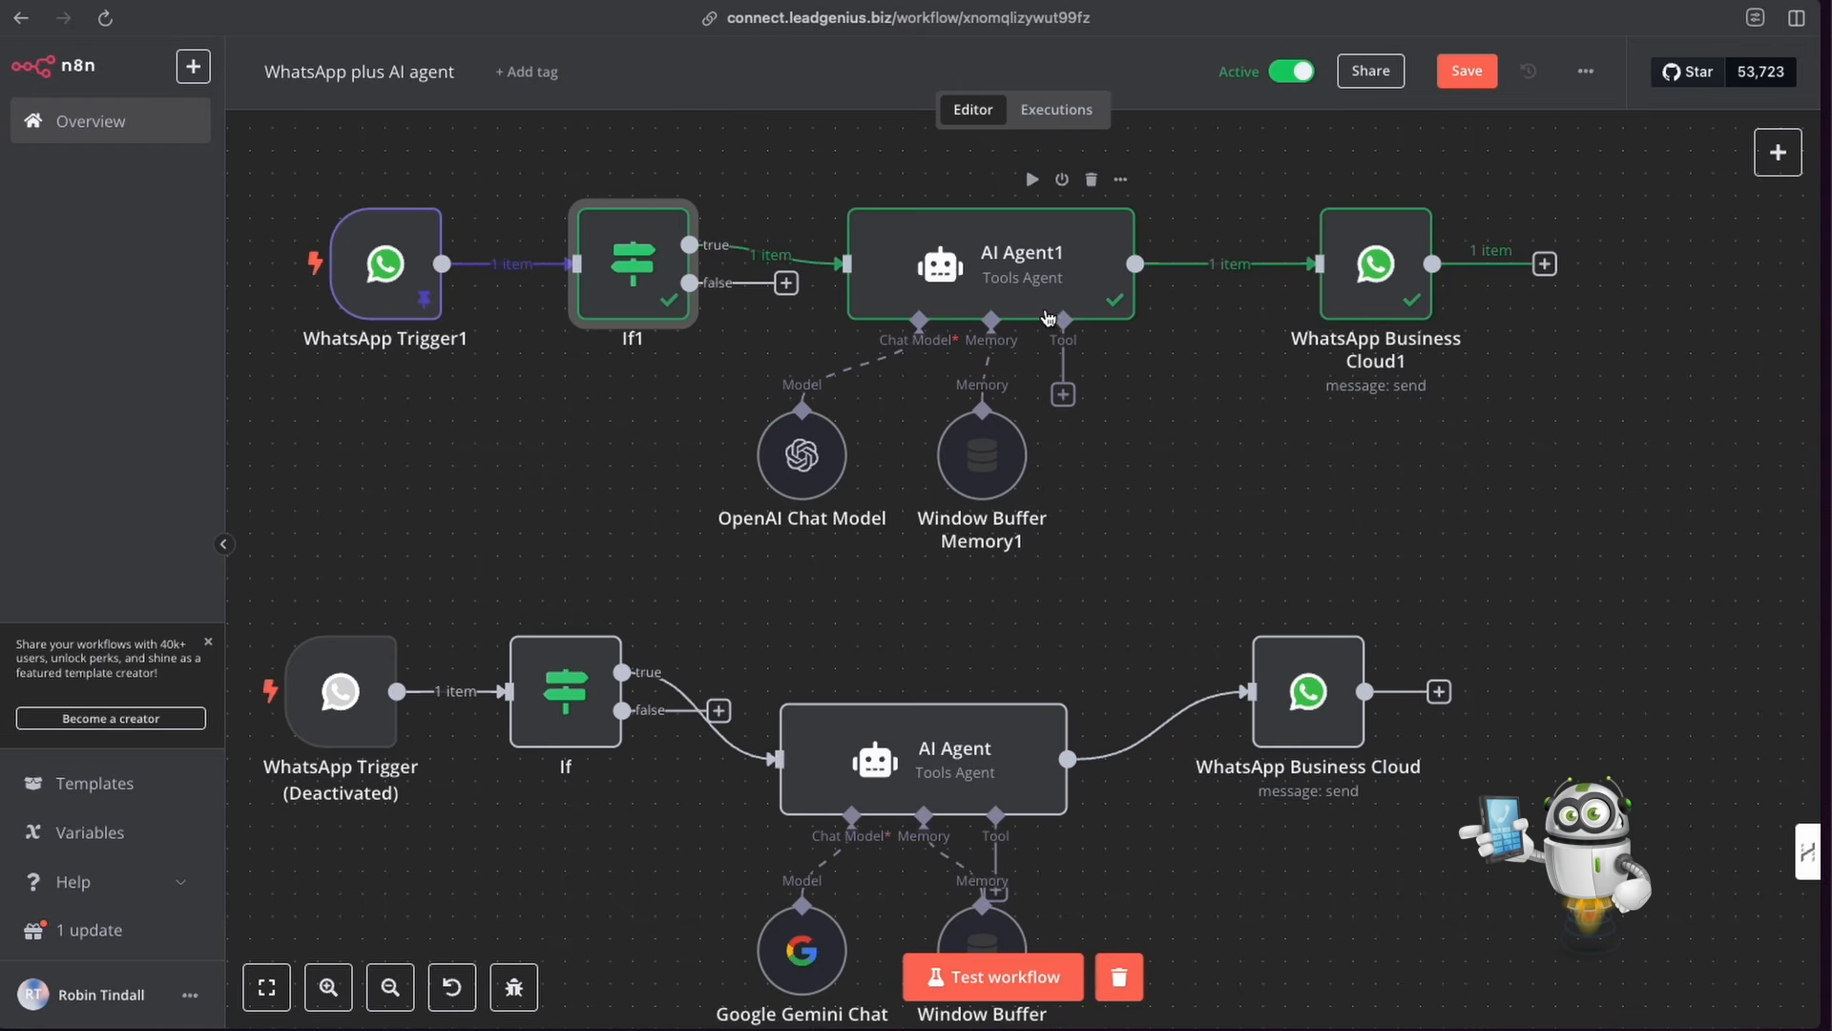
scroll(1206, 519, left, 4)
scroll(1206, 519, down, 2)
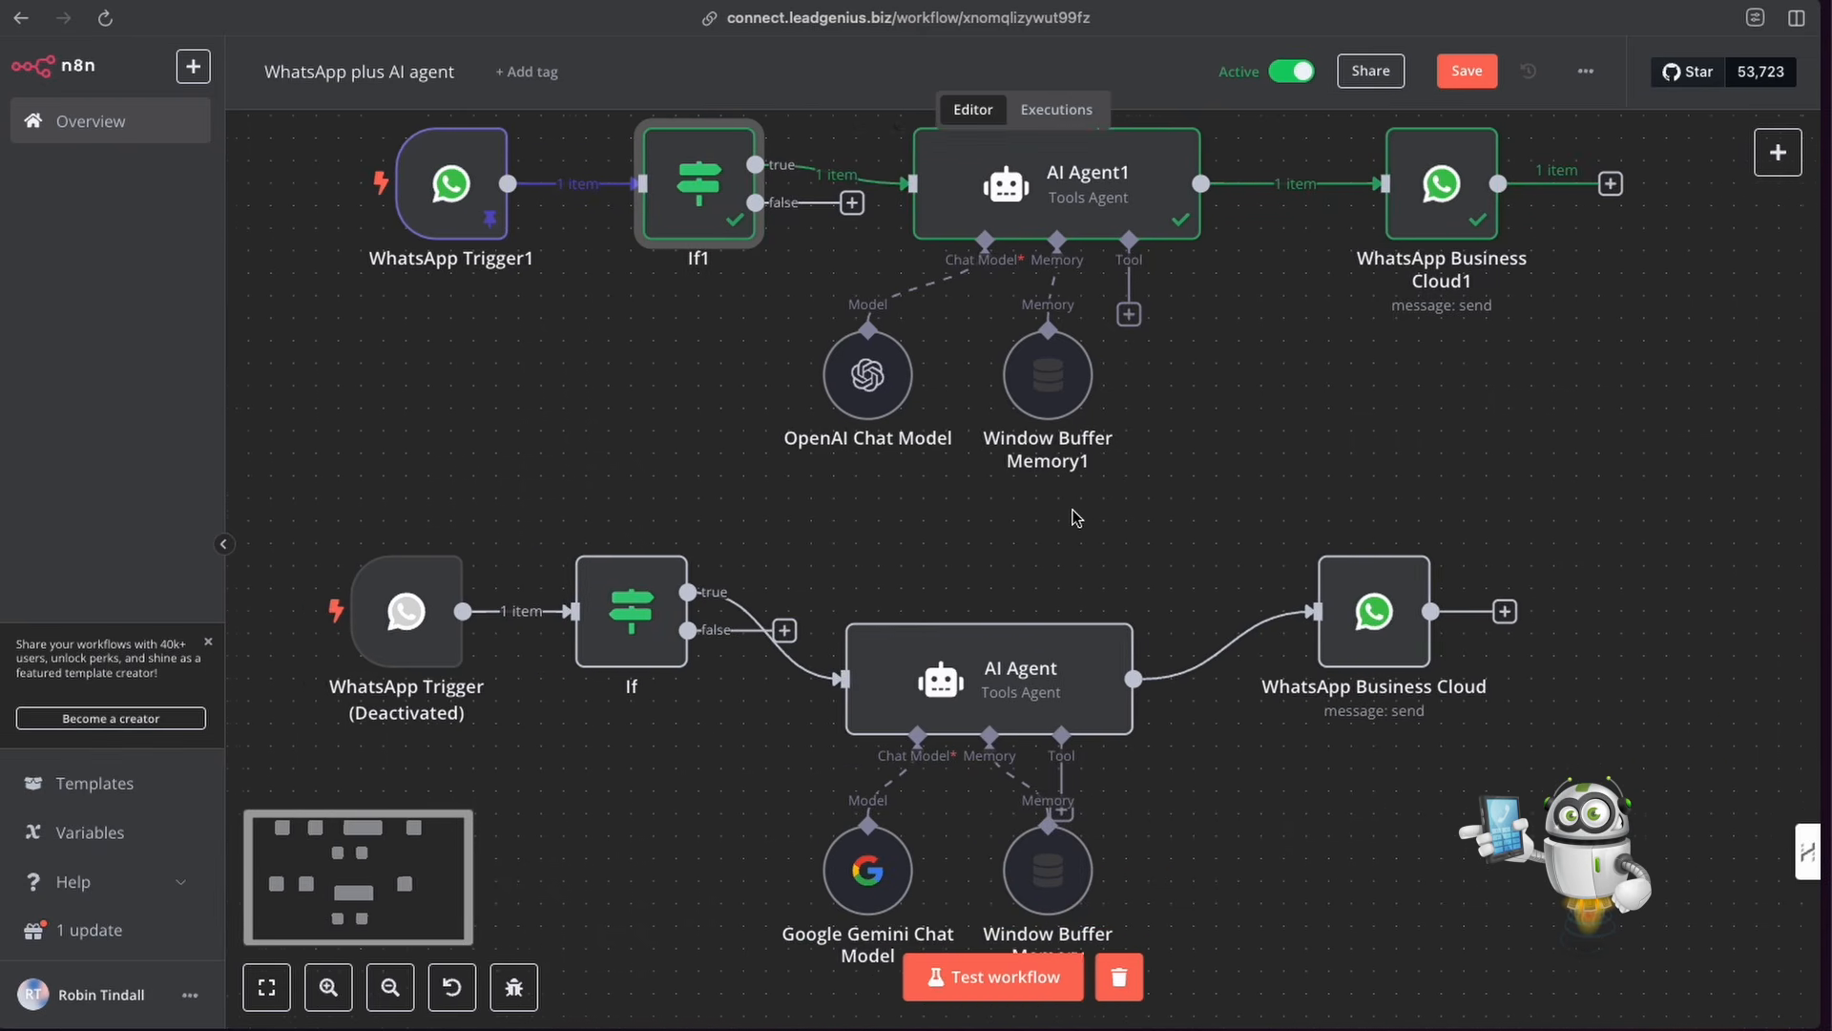
scroll(1075, 518, up, 2)
scroll(1076, 518, right, 3)
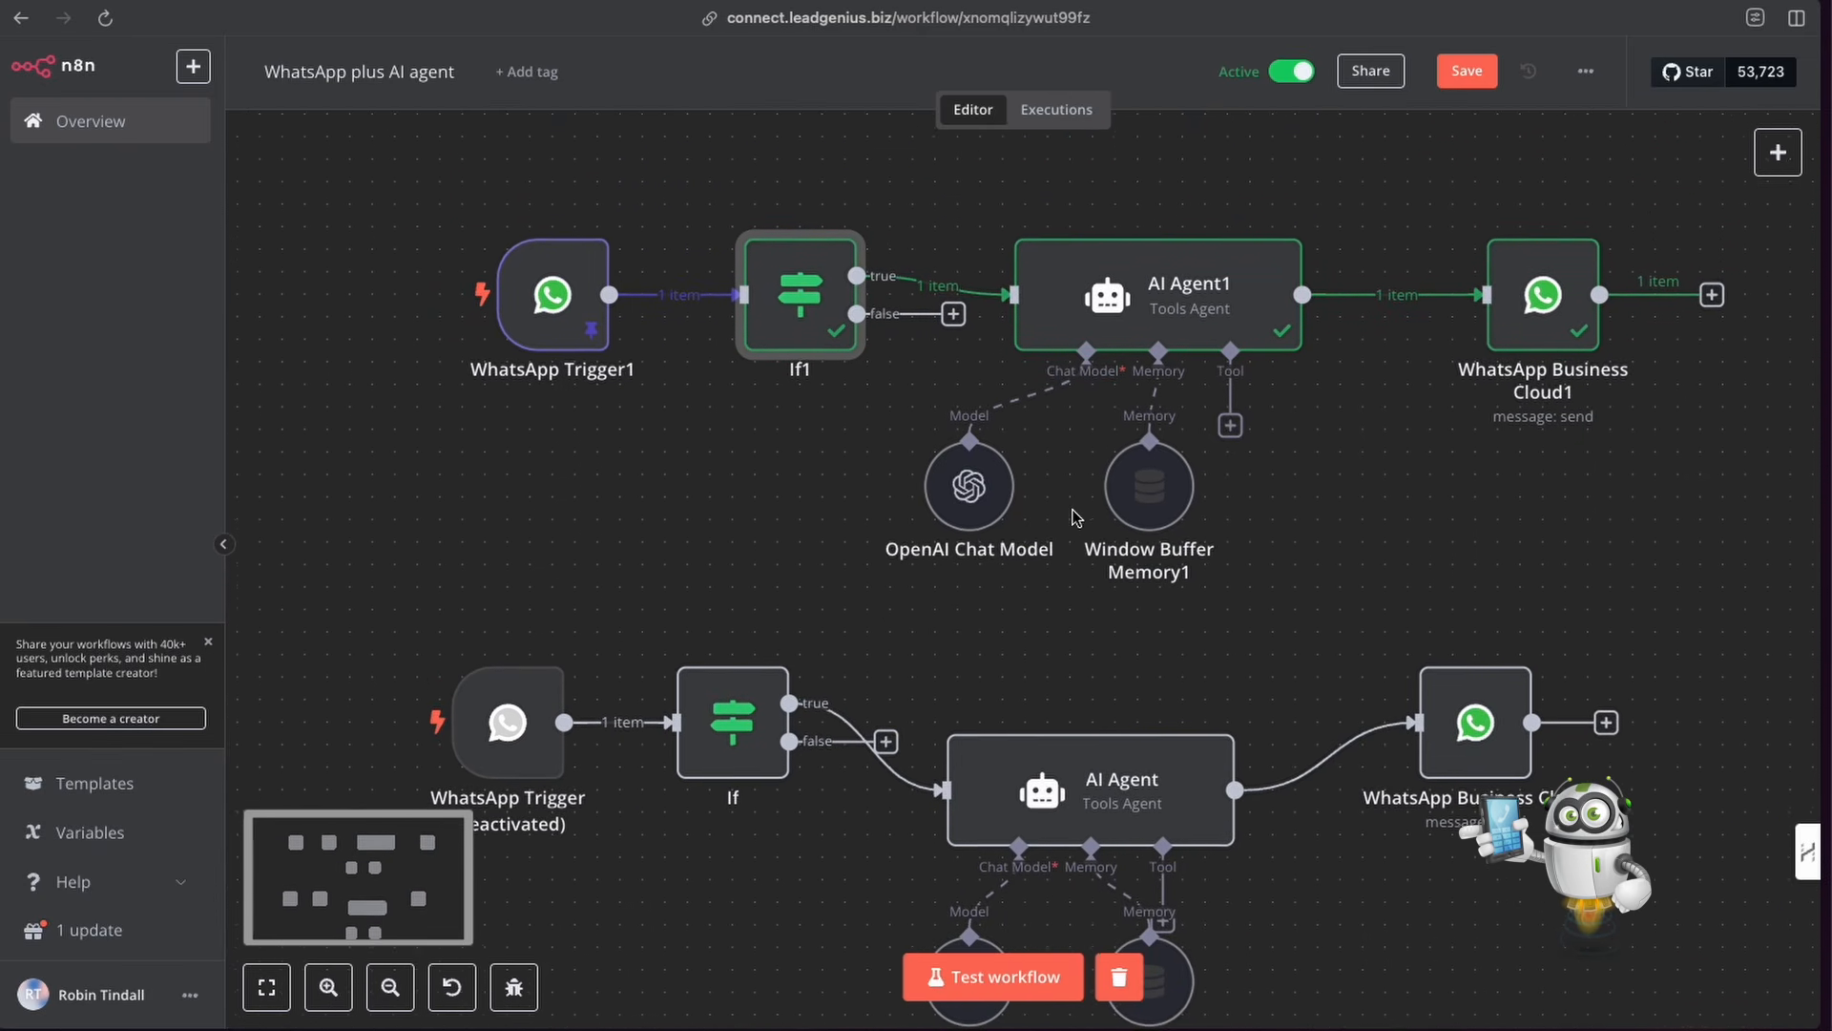
scroll(1075, 518, left, 1)
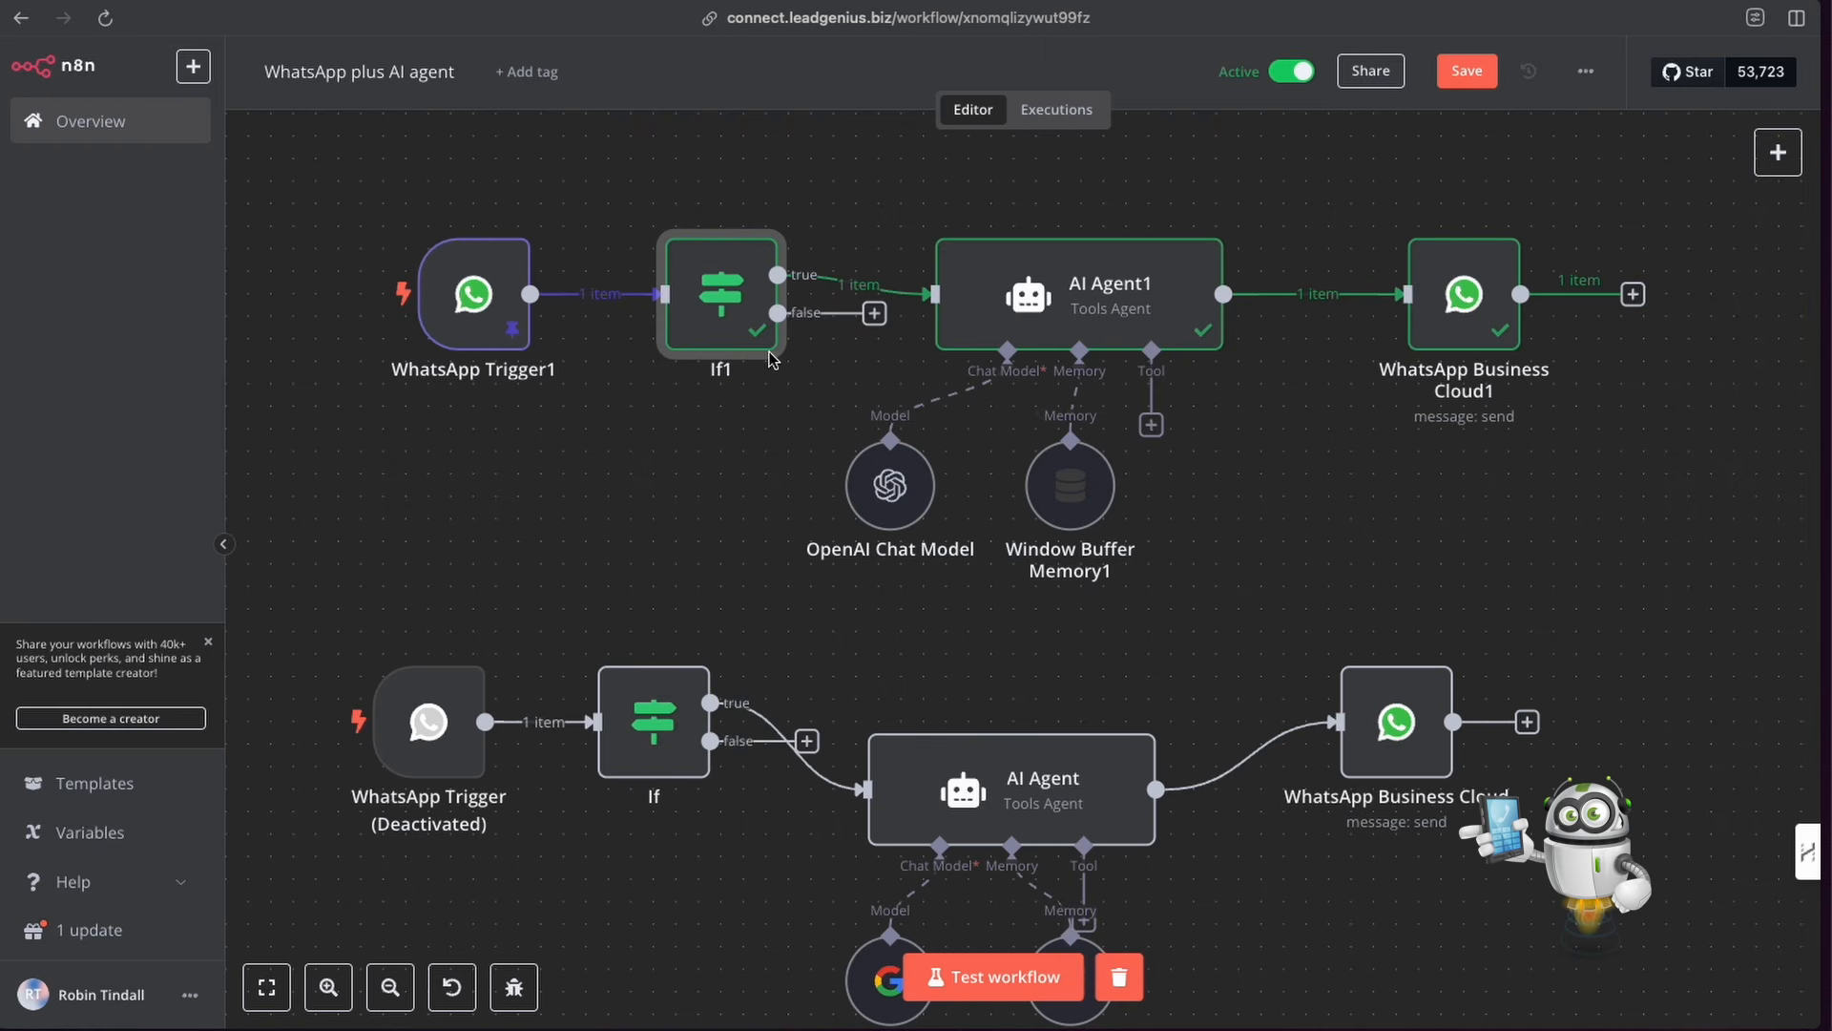
mouse_move(940, 391)
mouse_move(1071, 420)
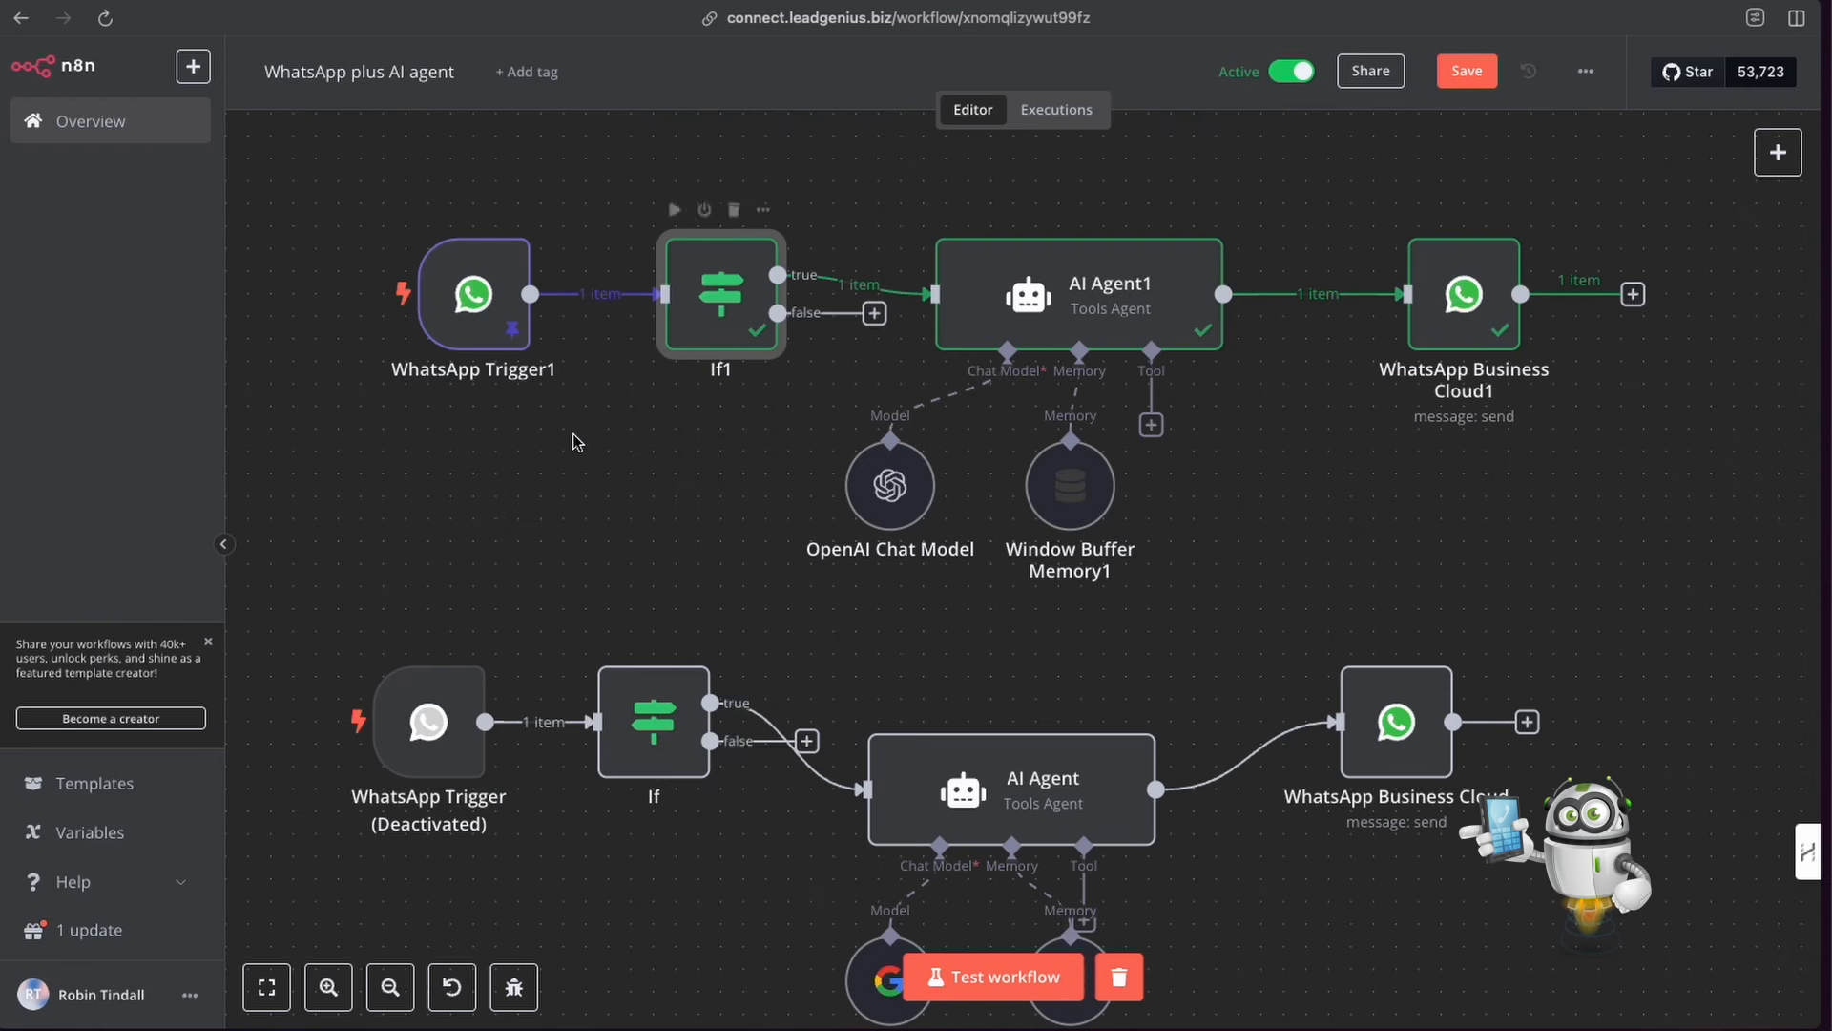